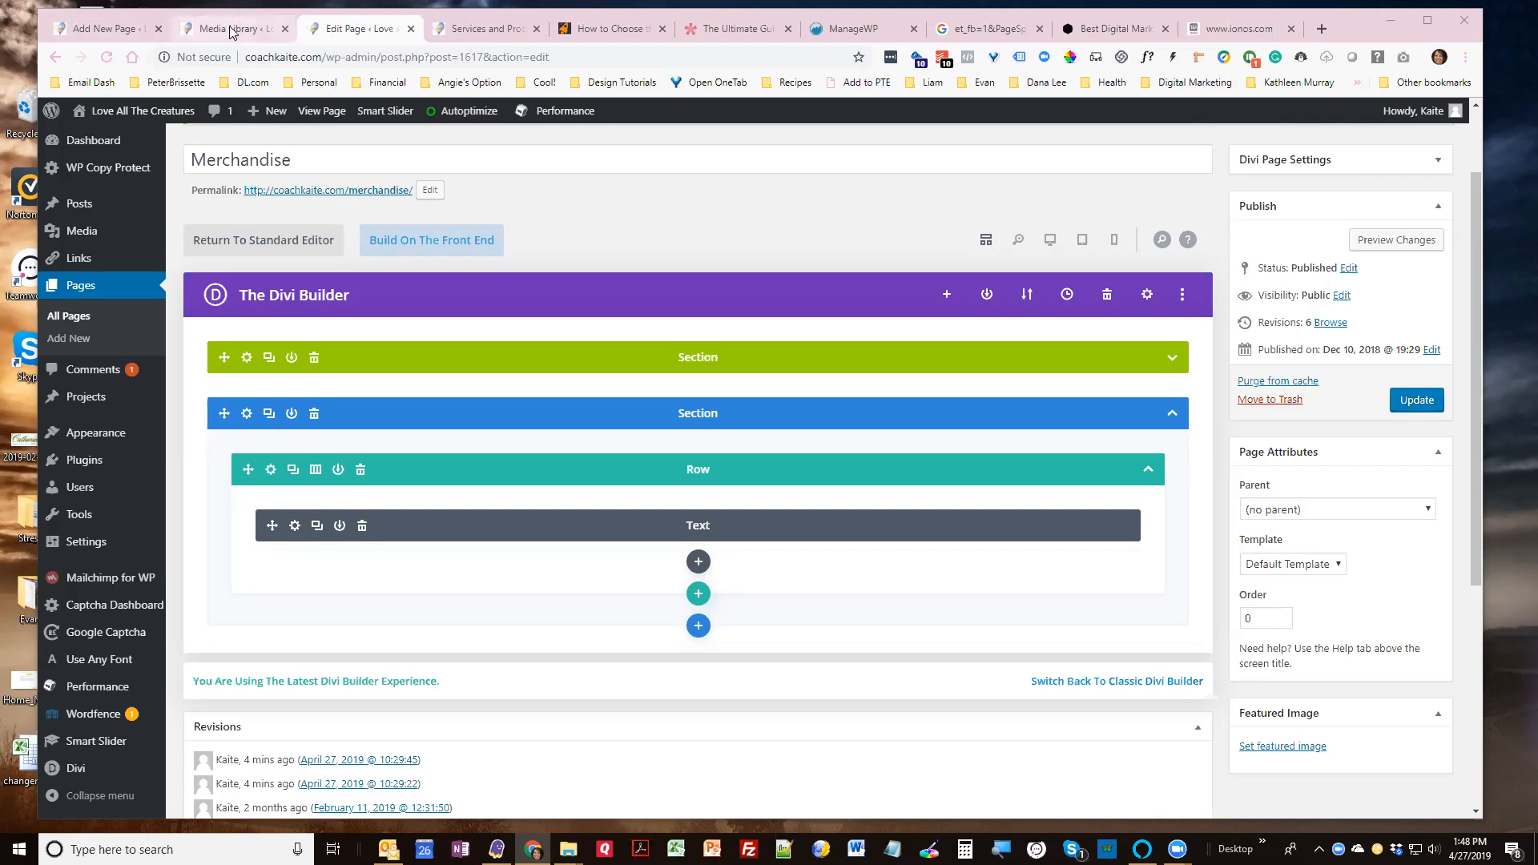
From the Media Library, open the live coachkaite.com homepage in a new browser tab and display it
click(232, 32)
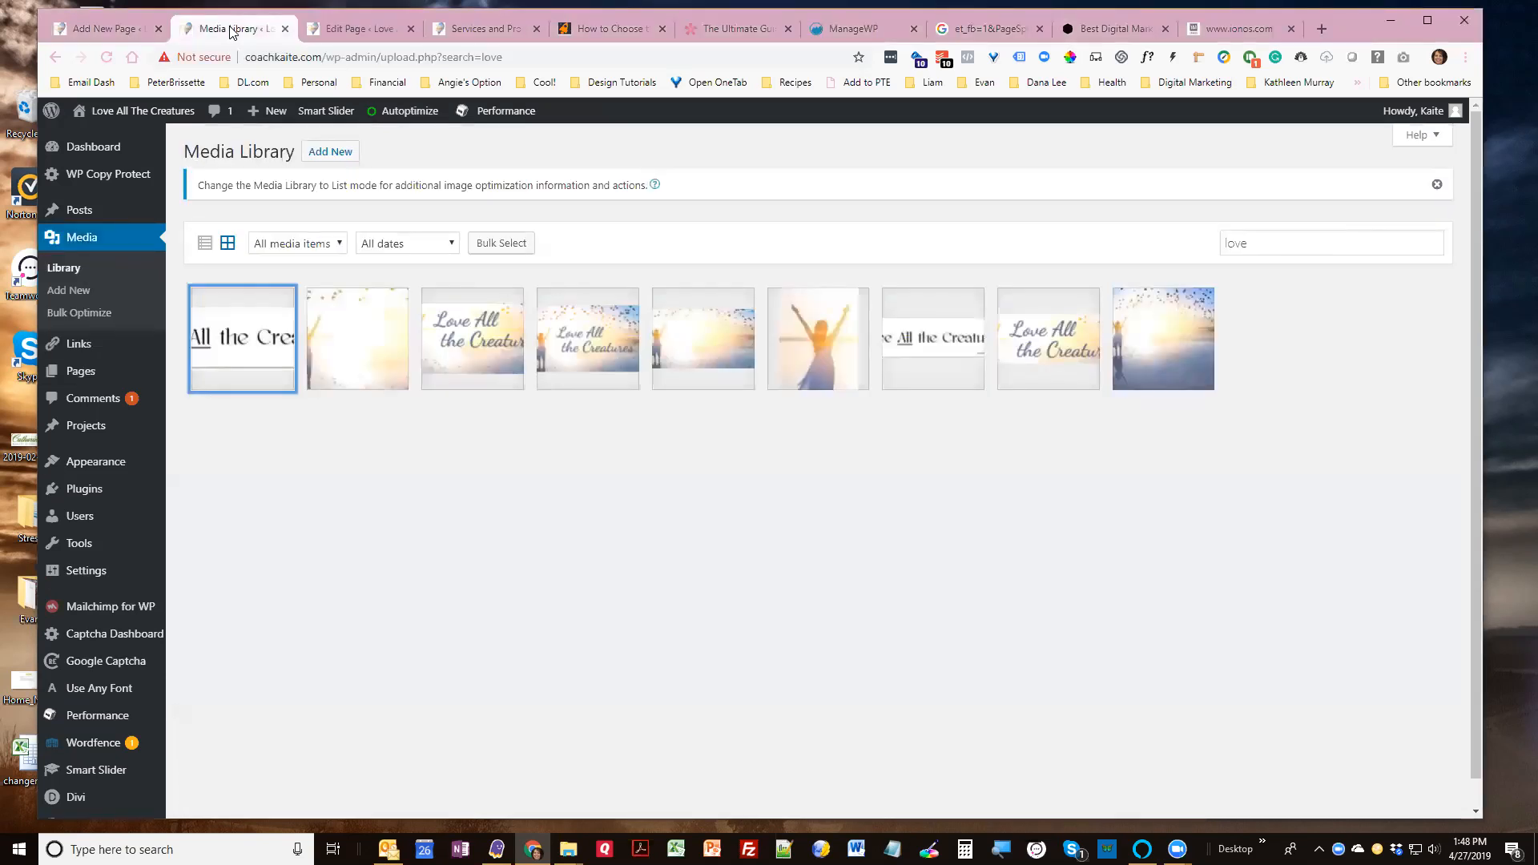
mouse_move(132, 117)
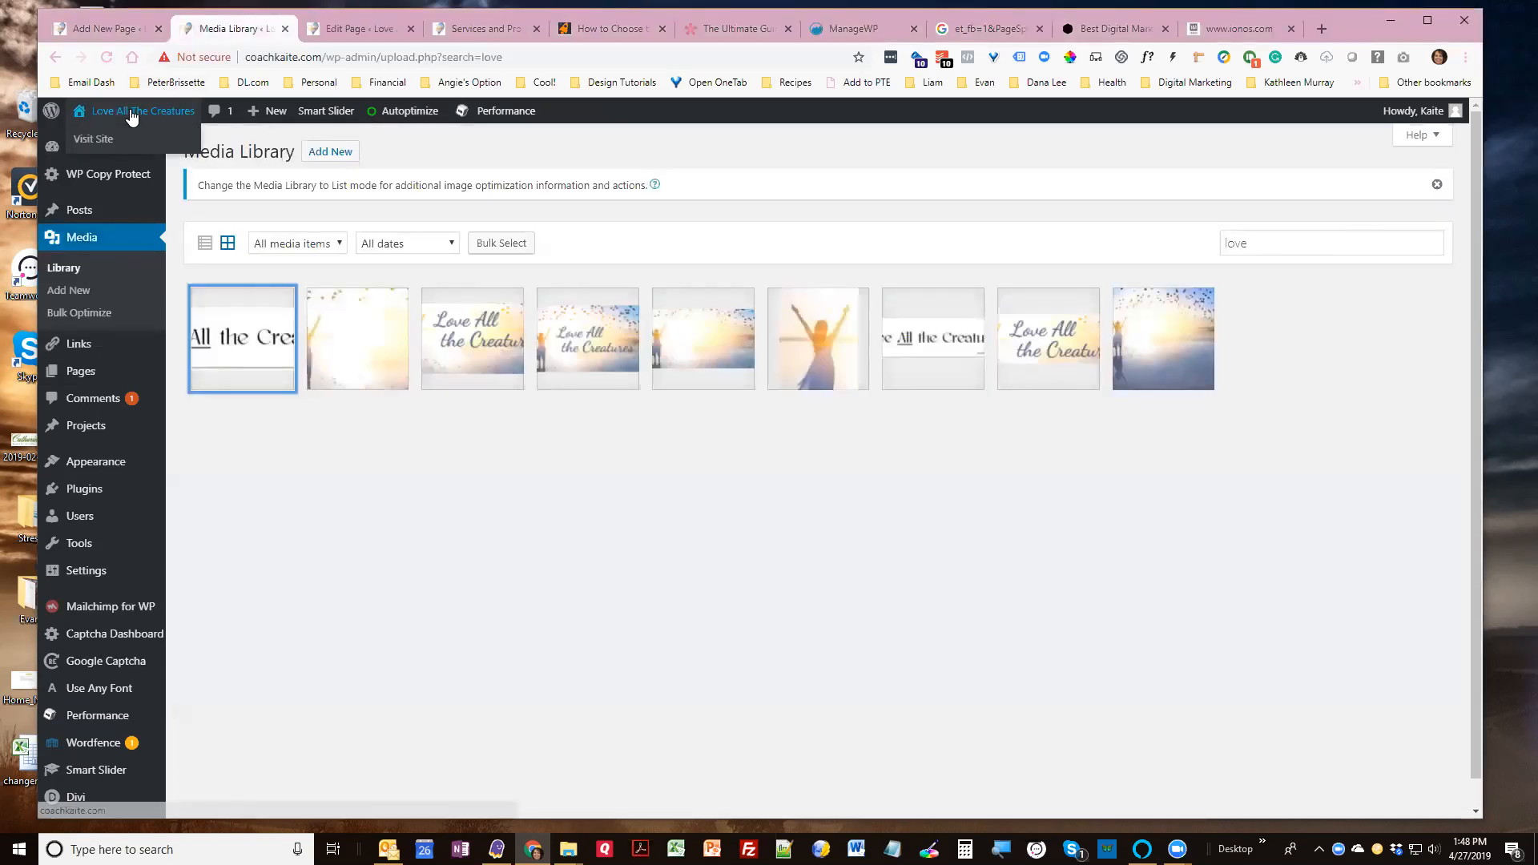
right_click(96, 143)
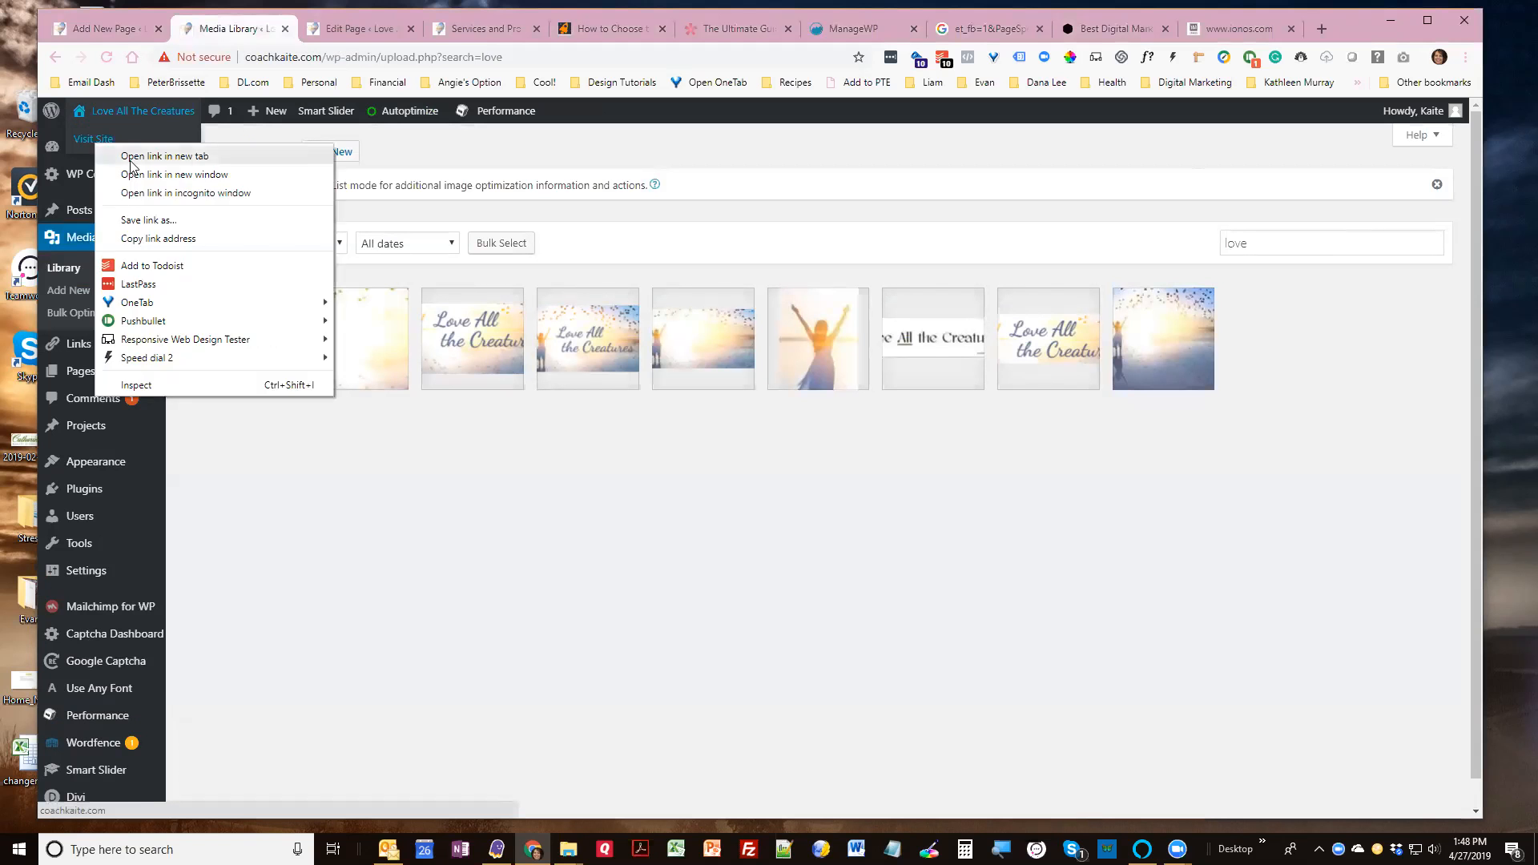
click(132, 157)
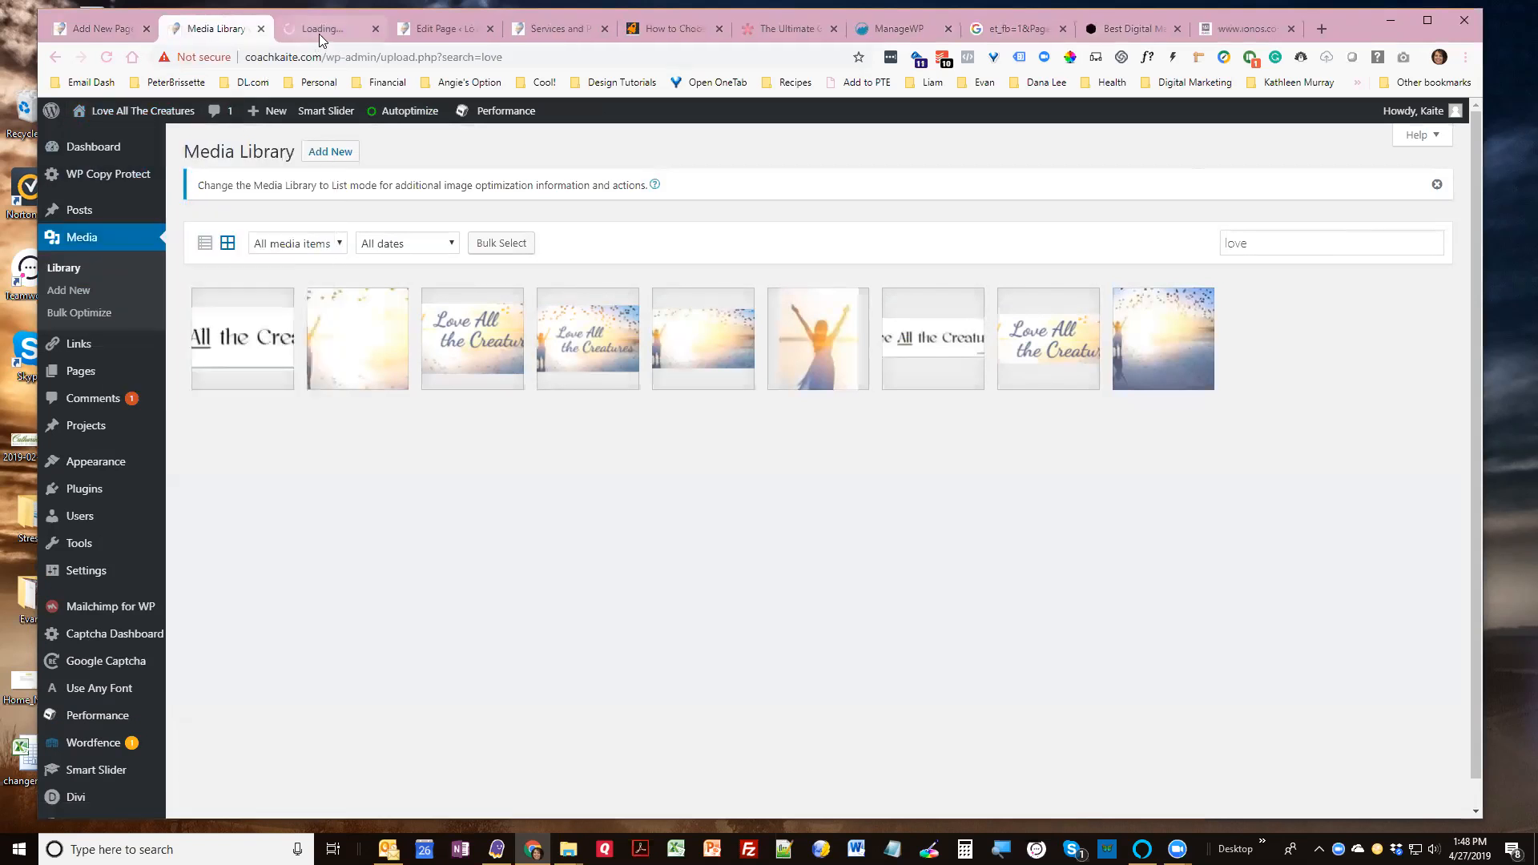
click(319, 34)
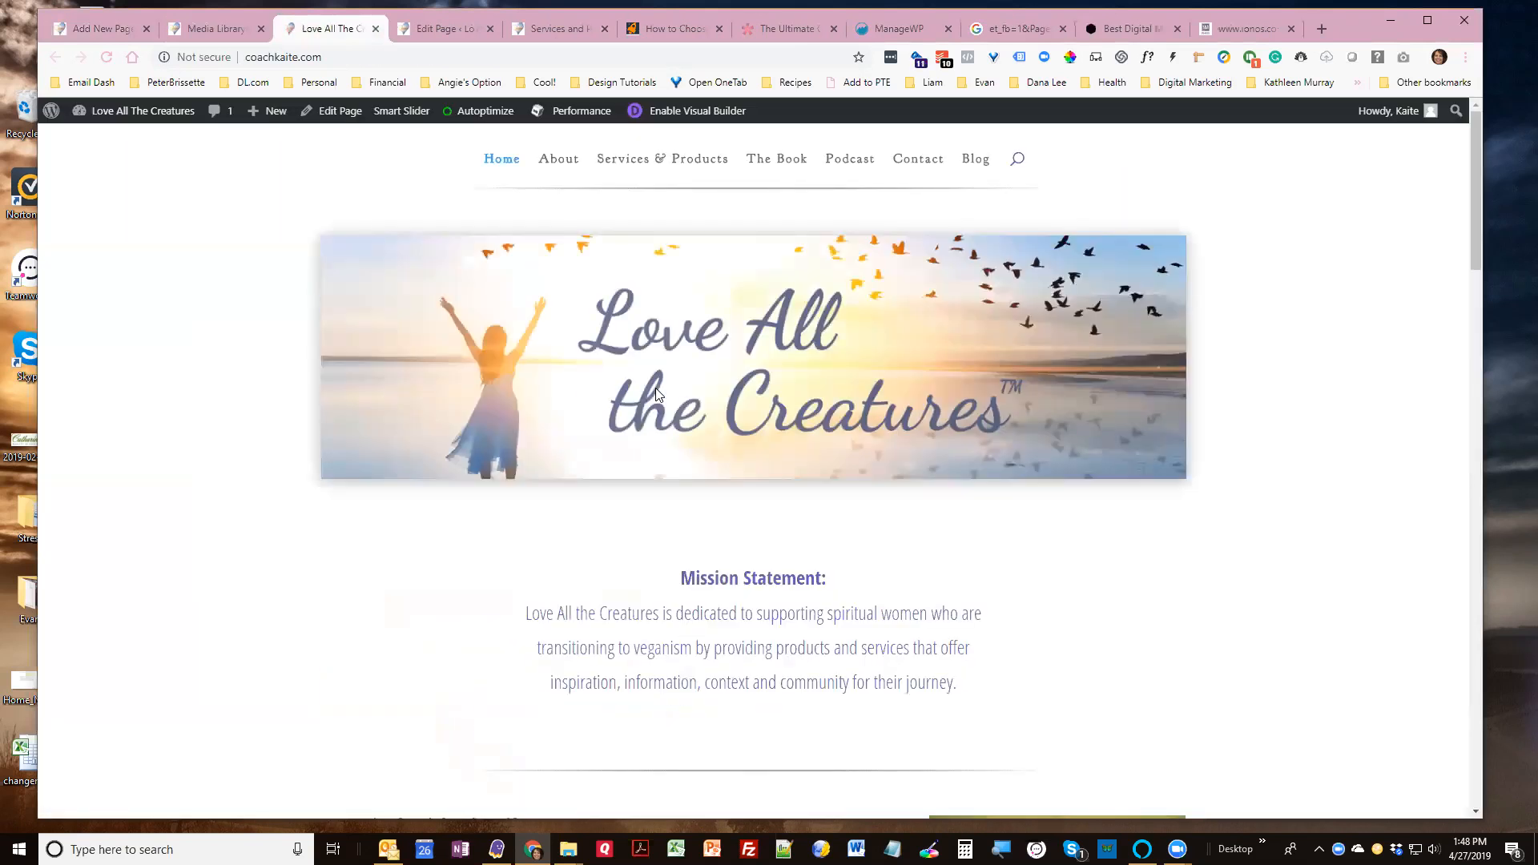
click(220, 33)
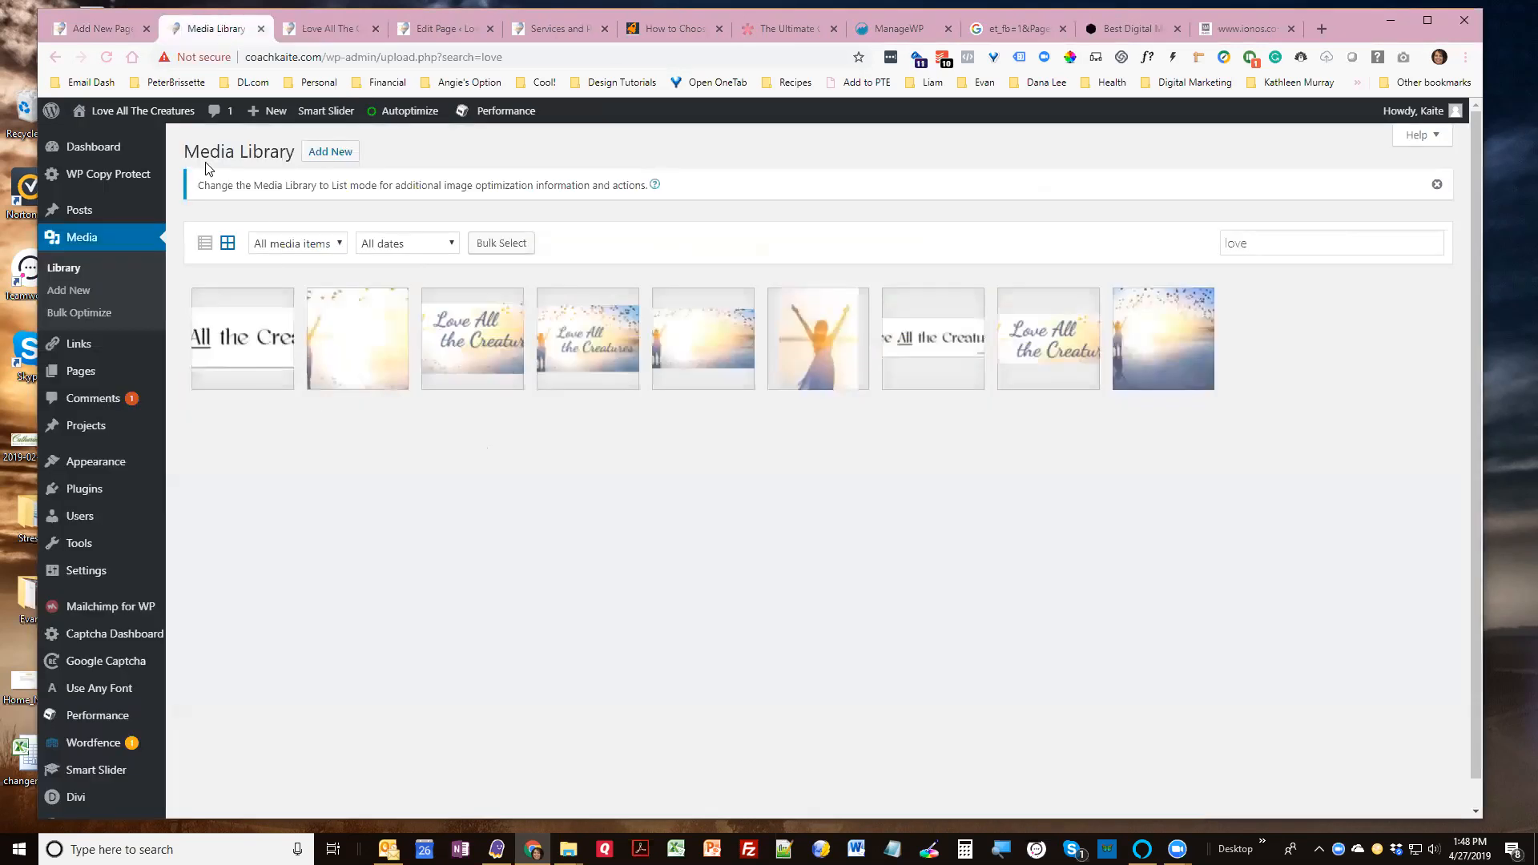
click(317, 32)
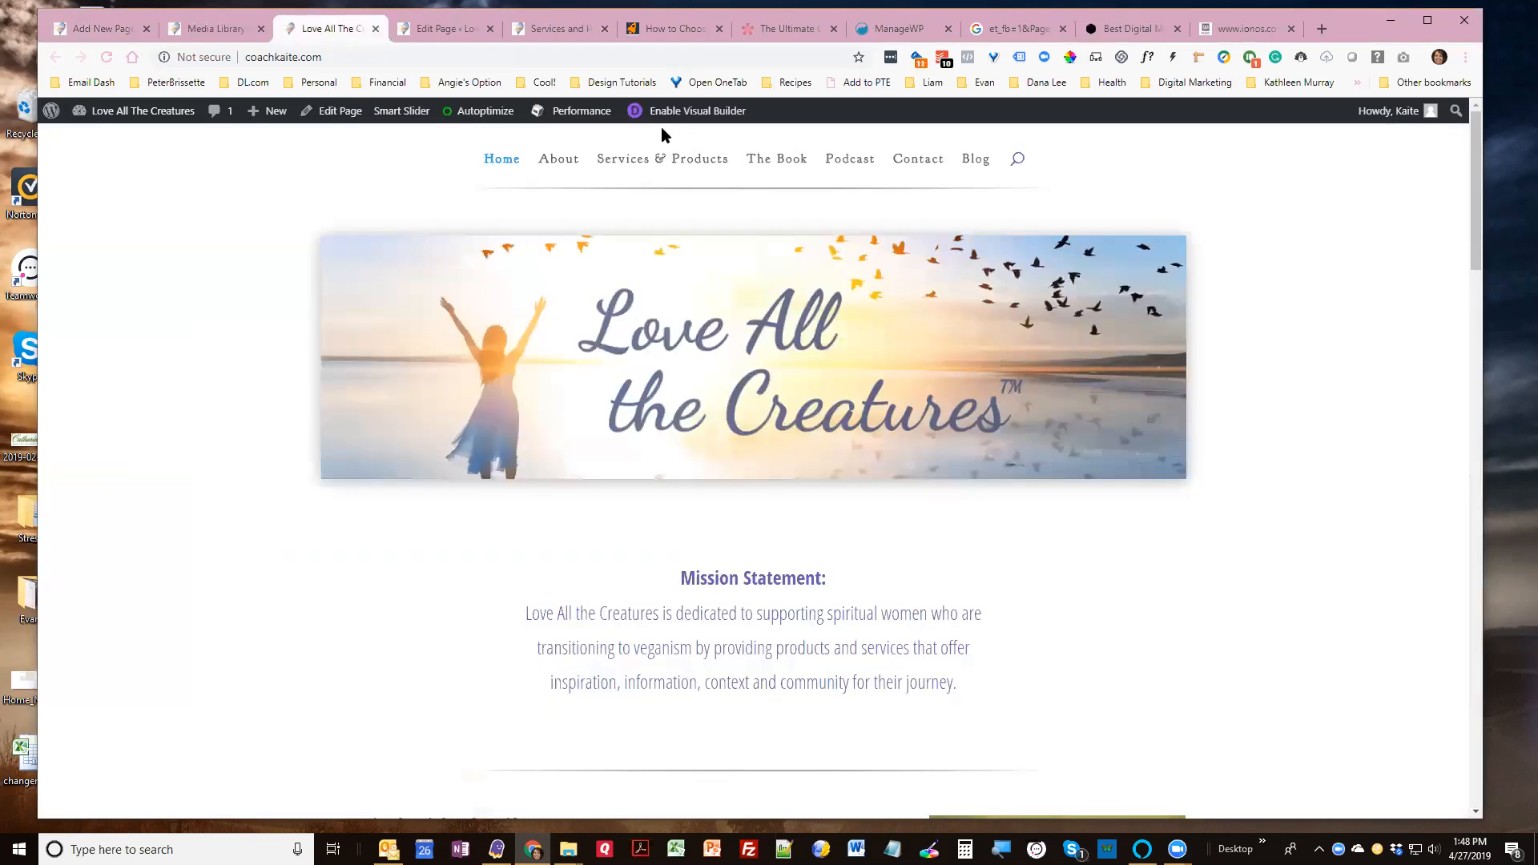
Open The Book page on the live site and examine its book cover and subscription form section near the end
click(757, 160)
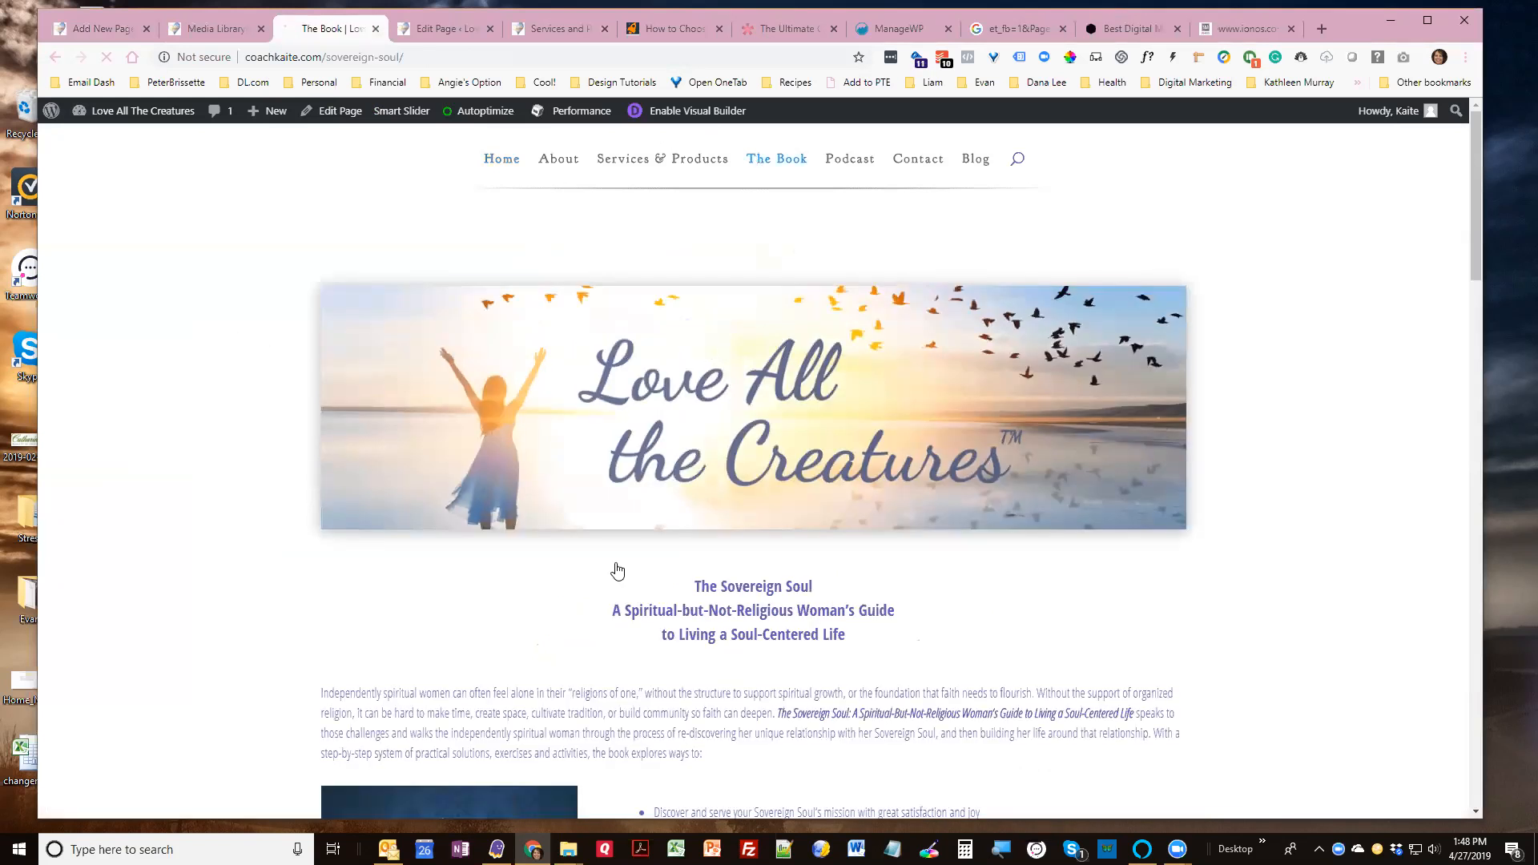
scroll(665, 584, down, 3)
scroll(665, 585, down, 15)
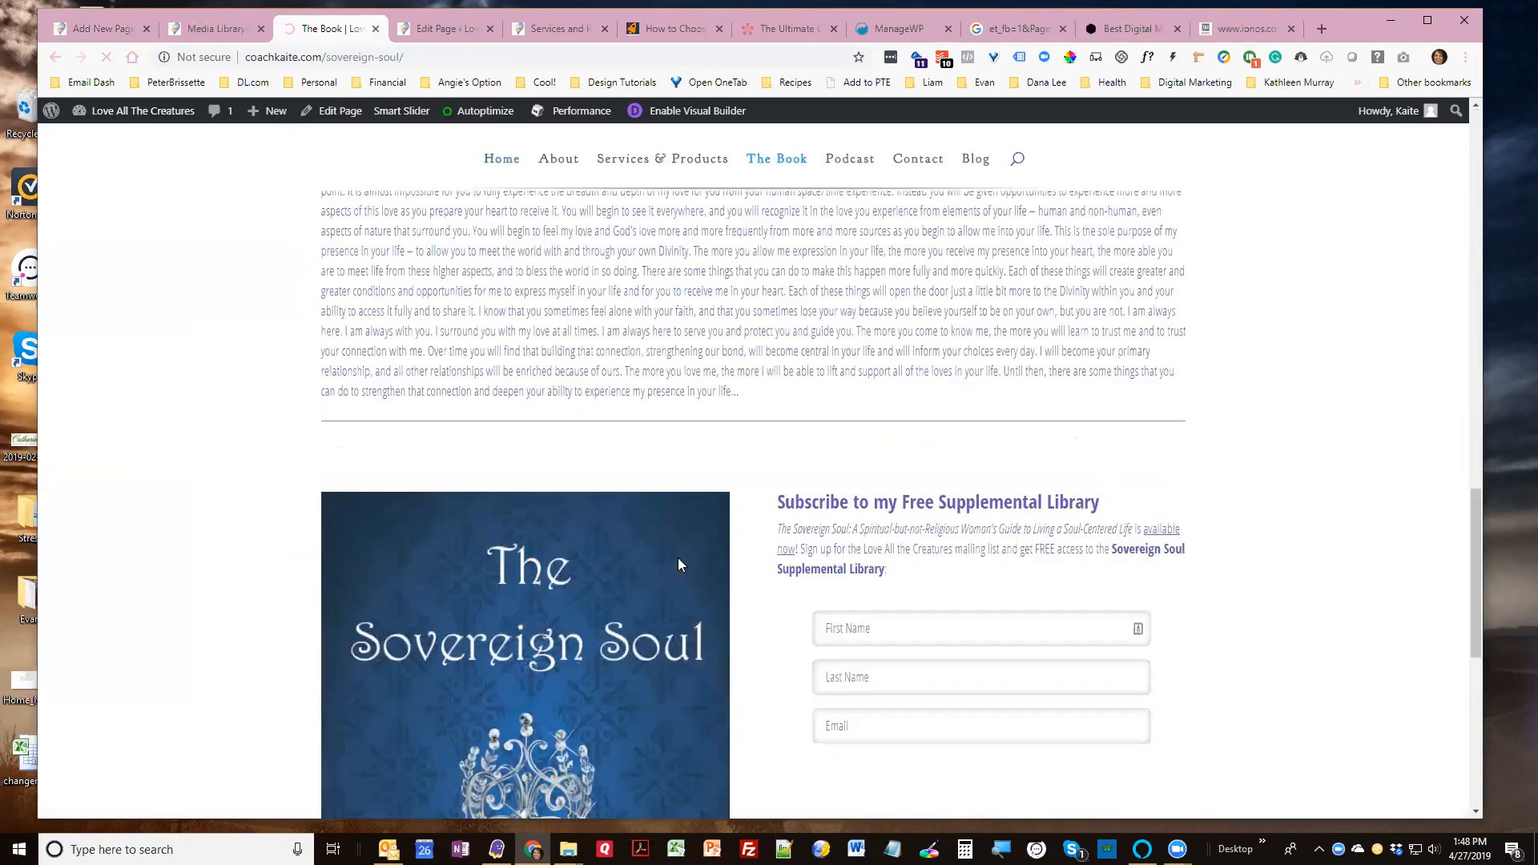
scroll(678, 565, down, 5)
scroll(678, 565, up, 6)
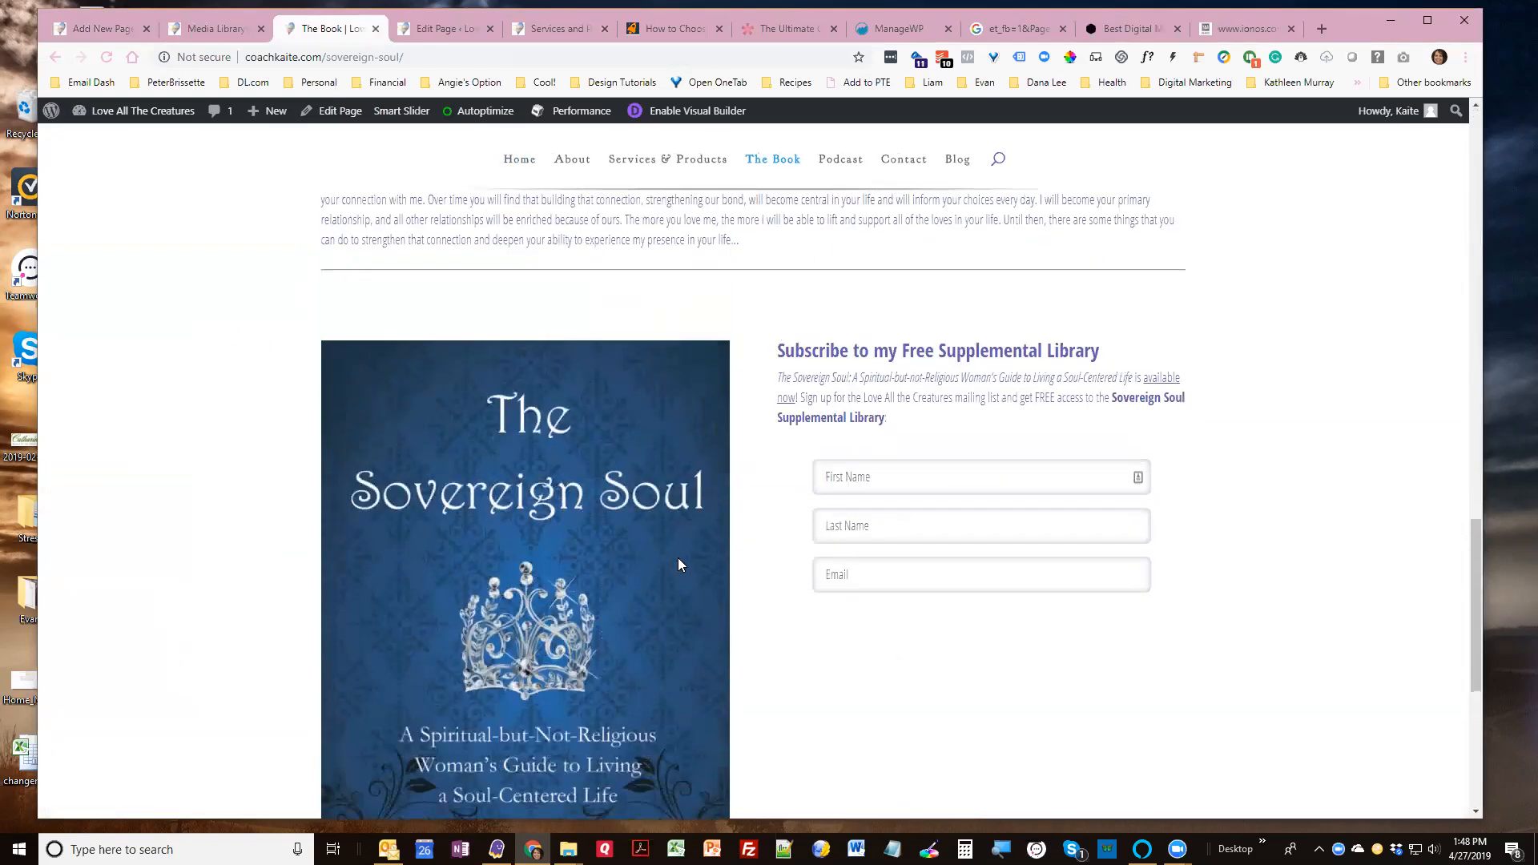
Open The Book page for editing and find its last row, containing the Book Image module
click(352, 117)
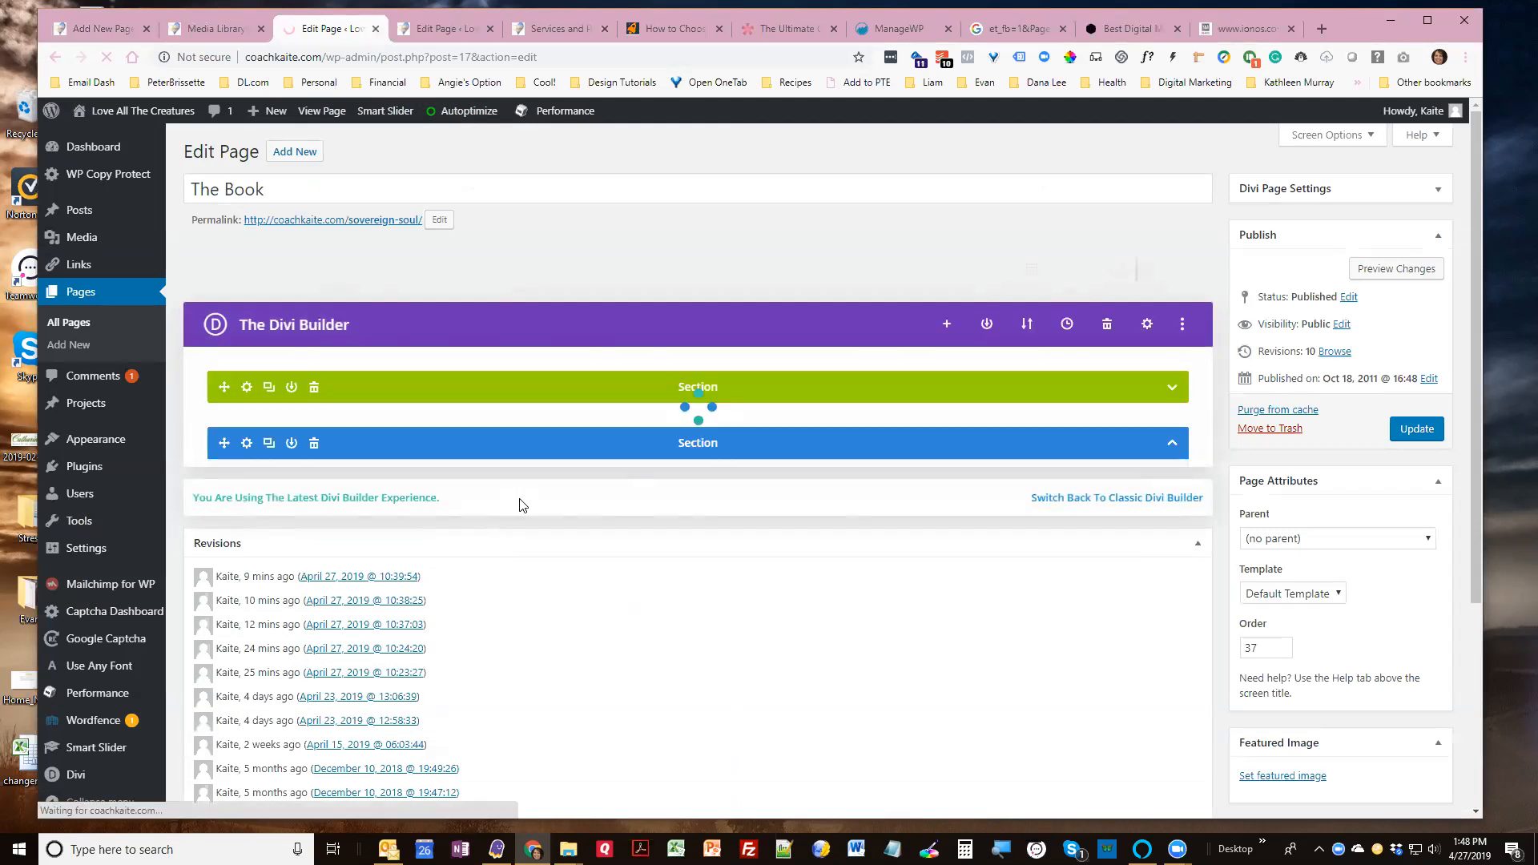
scroll(542, 478, down, 1)
scroll(542, 477, down, 6)
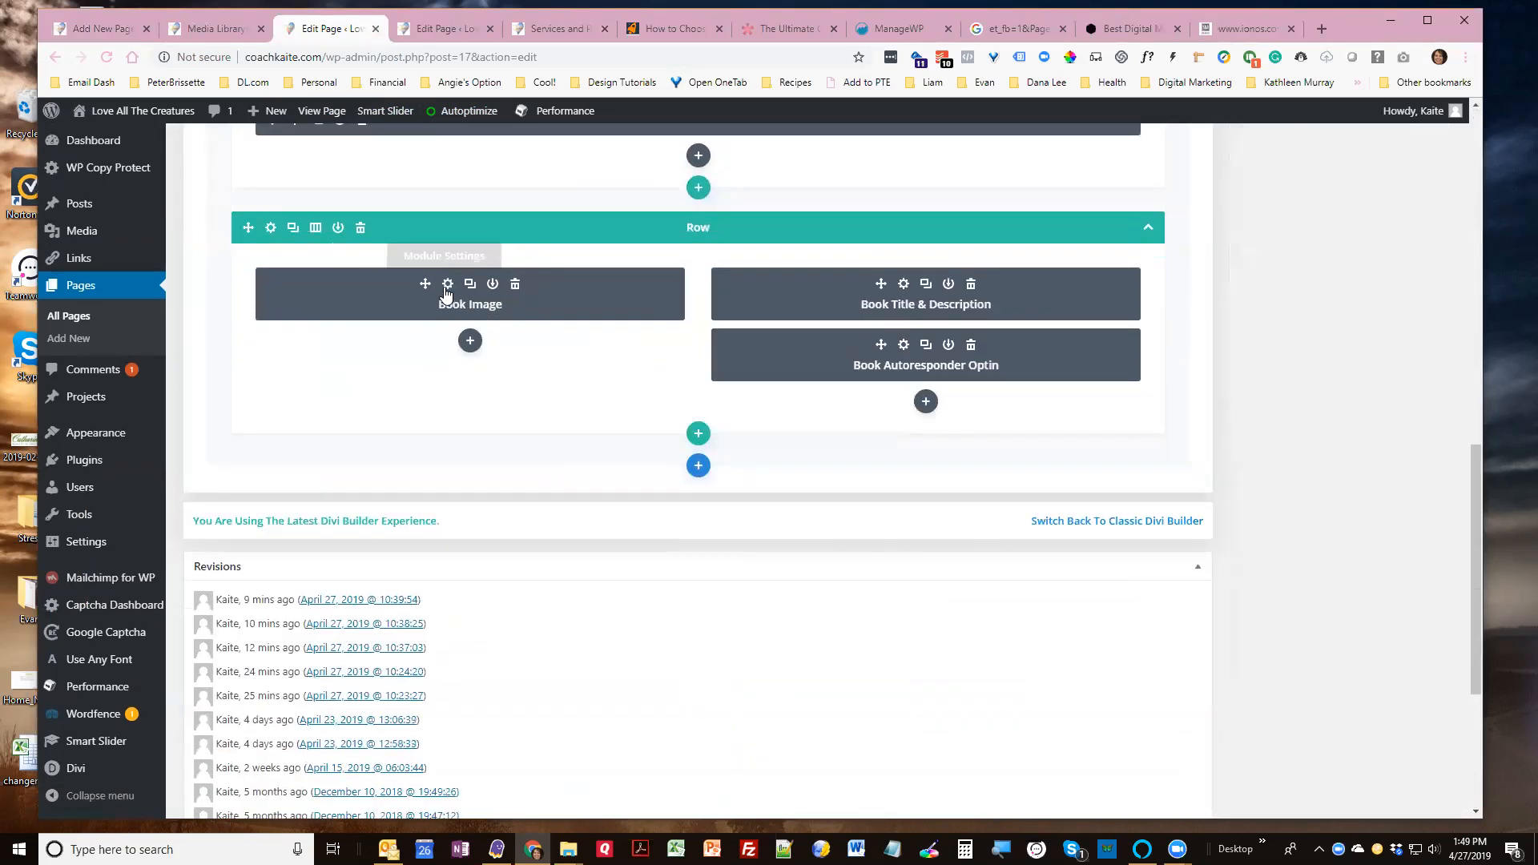
Review the spacing design options of the Book Image module in the last row, and close its settings
click(447, 286)
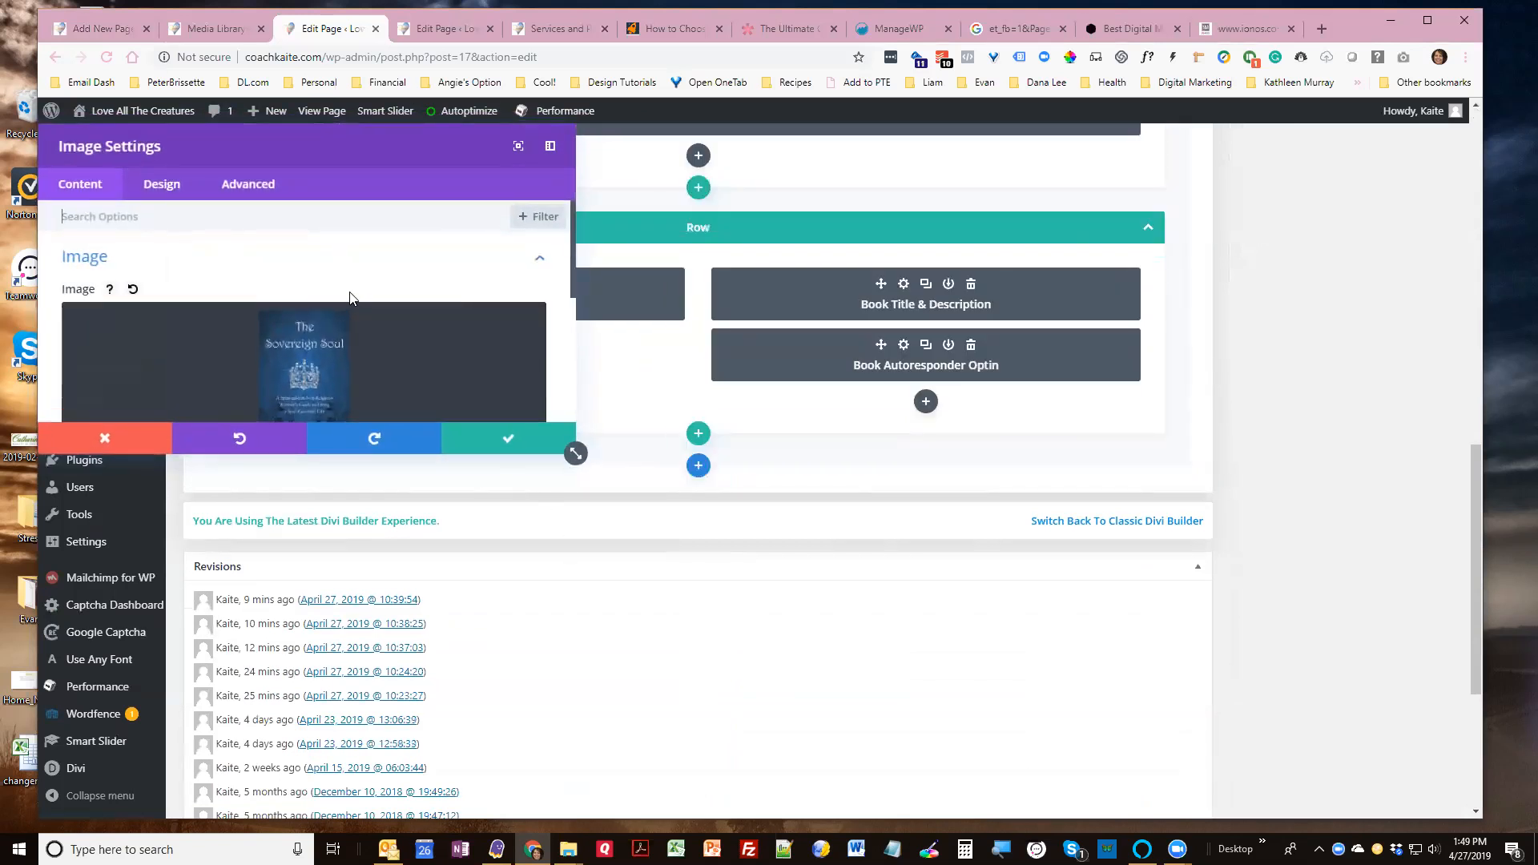
click(165, 186)
scroll(204, 327, down, 2)
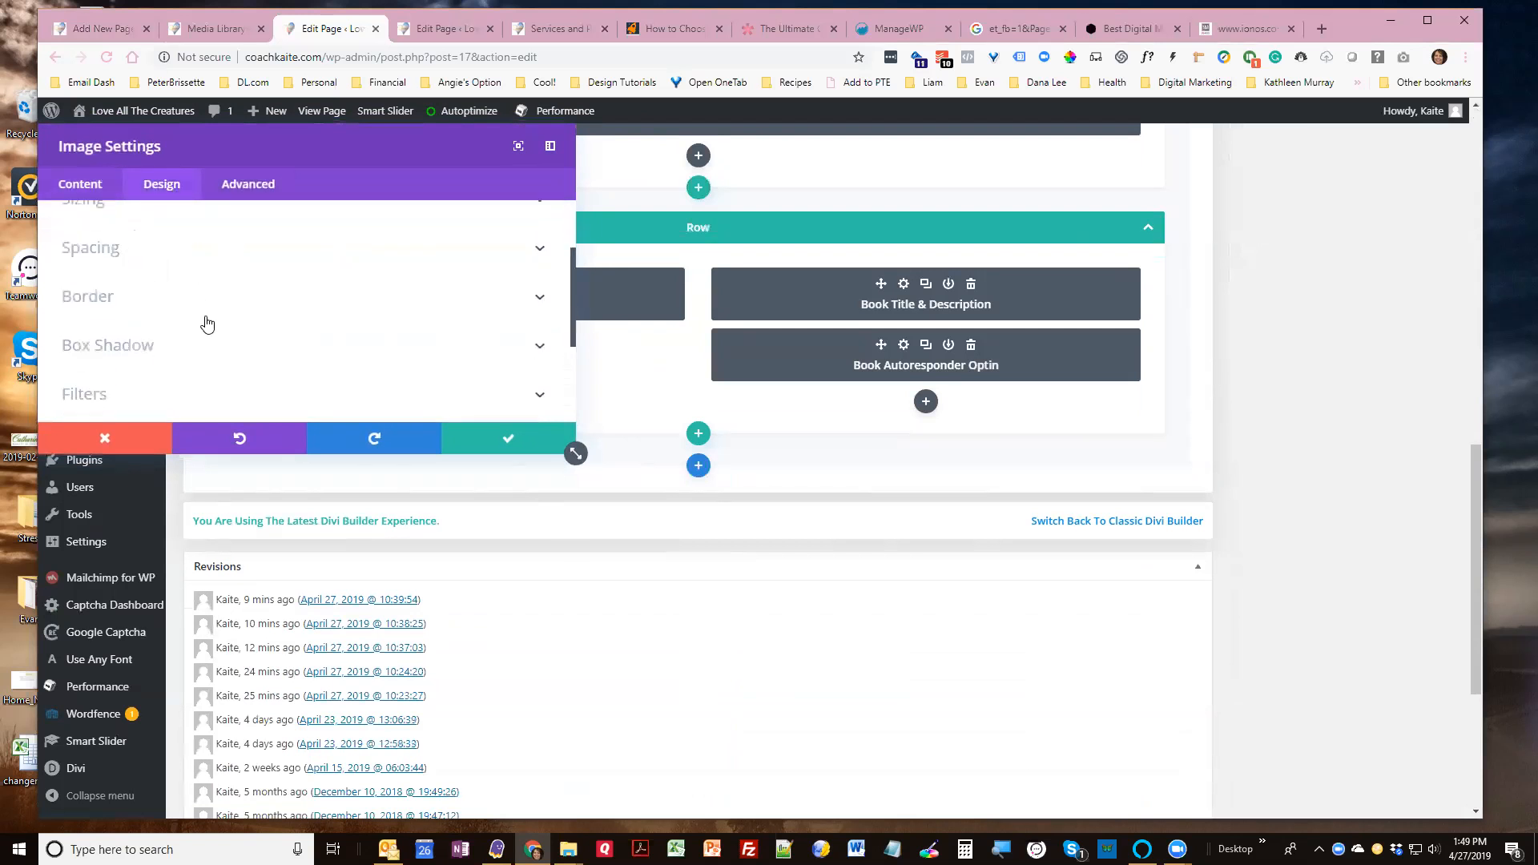
click(203, 261)
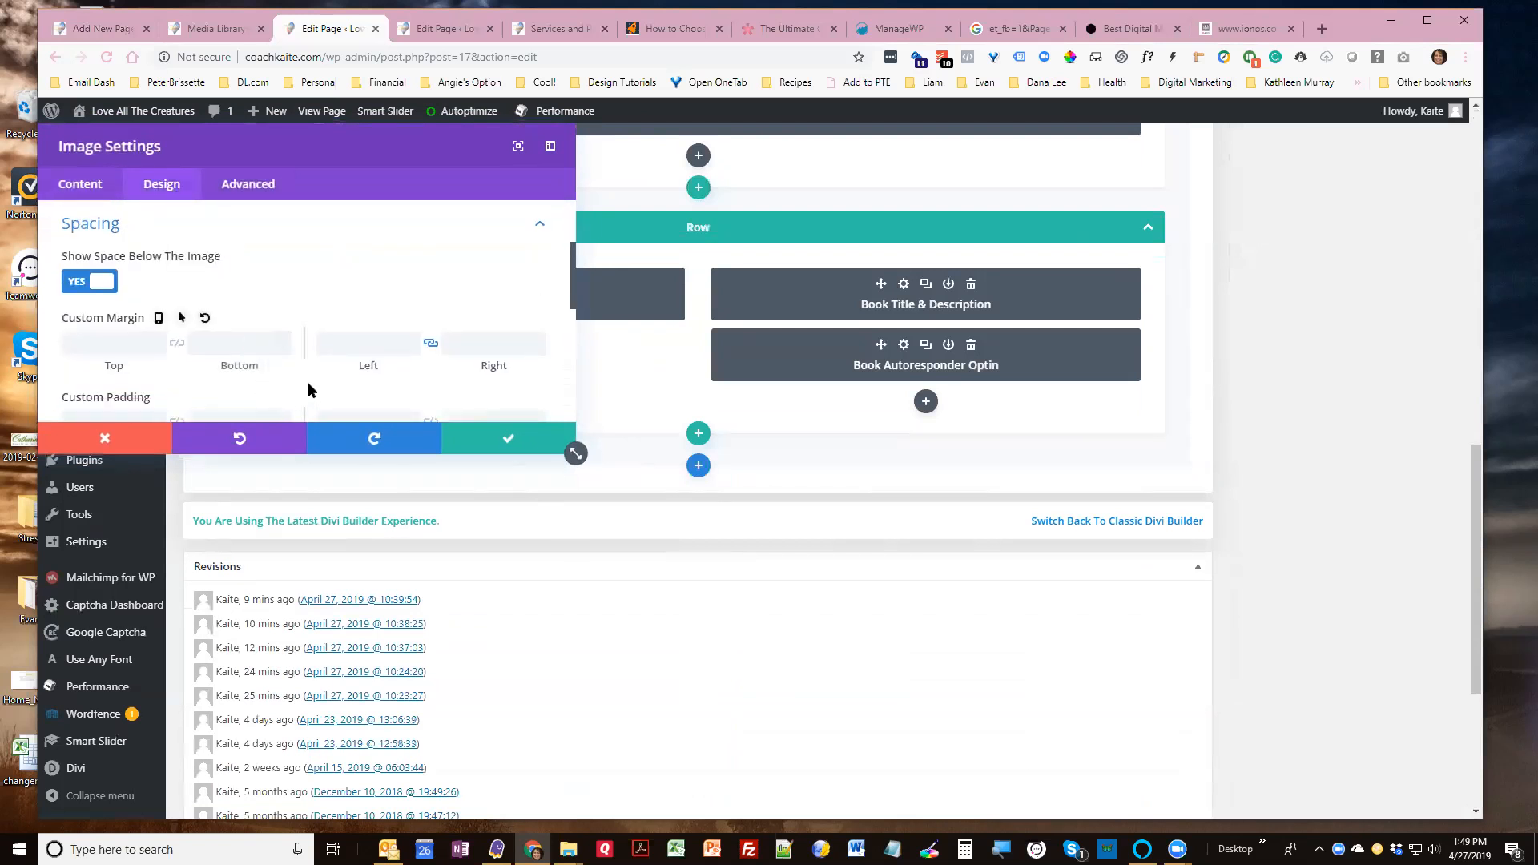
scroll(340, 388, down, 2)
scroll(230, 368, up, 3)
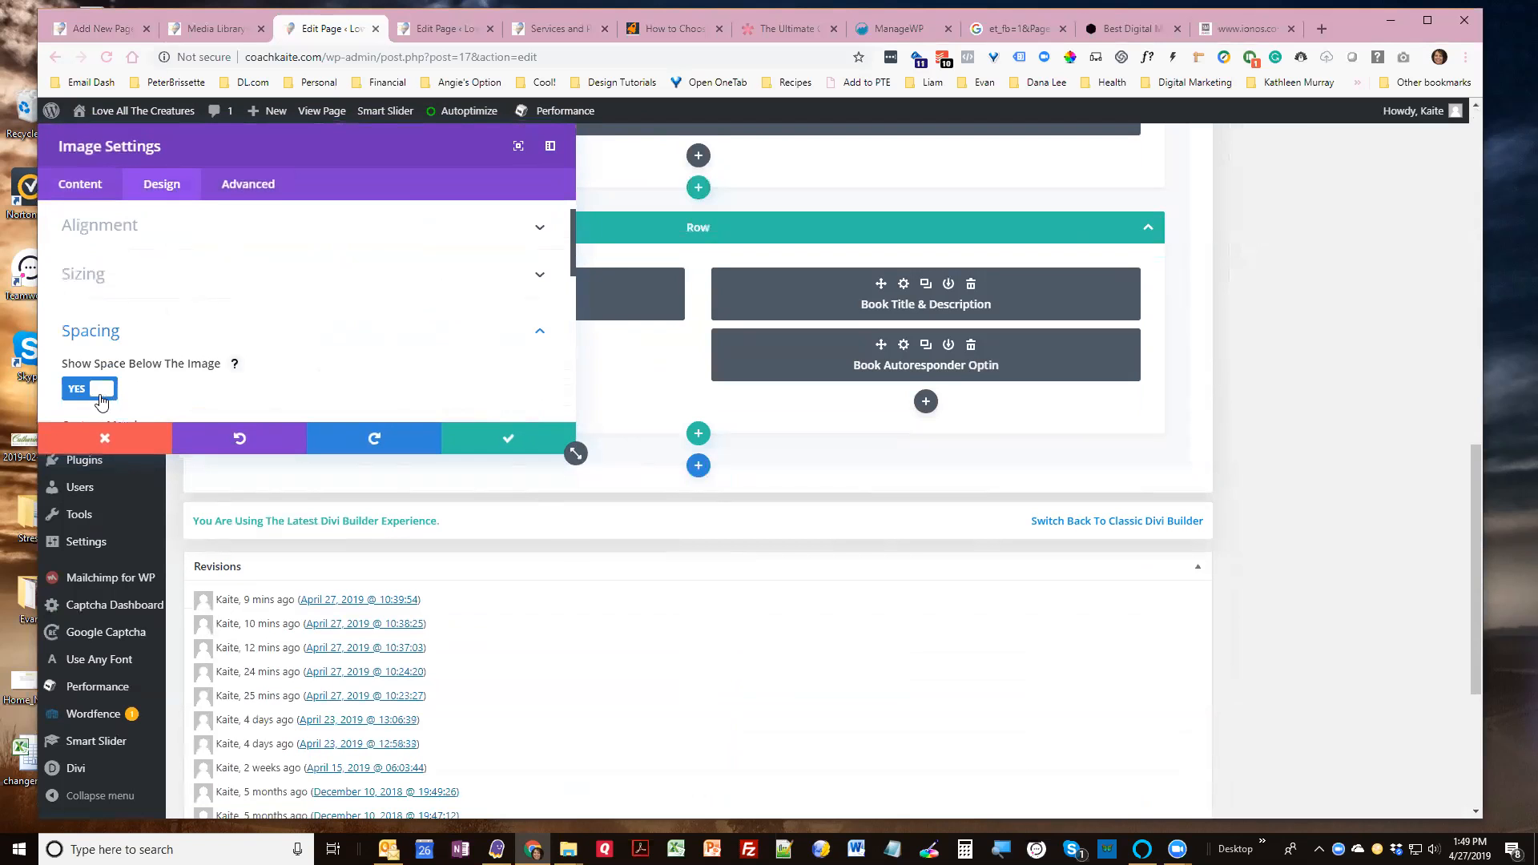
scroll(305, 373, down, 1)
scroll(305, 374, down, 1)
click(508, 439)
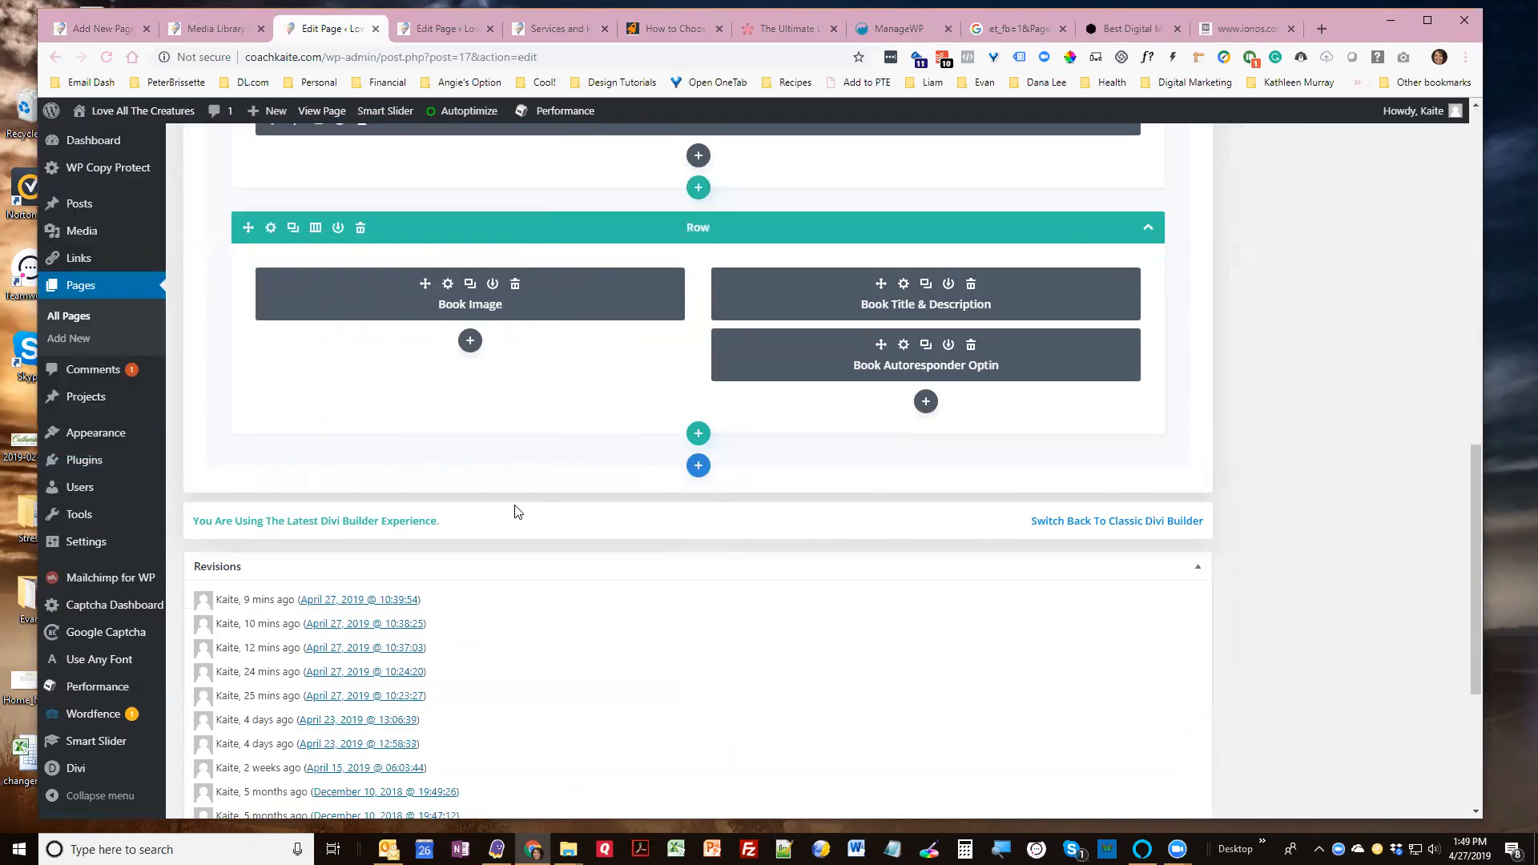
Change the column layout of the last row, with the book image and optin, to one-third and two-thirds
scroll(484, 309, up, 1)
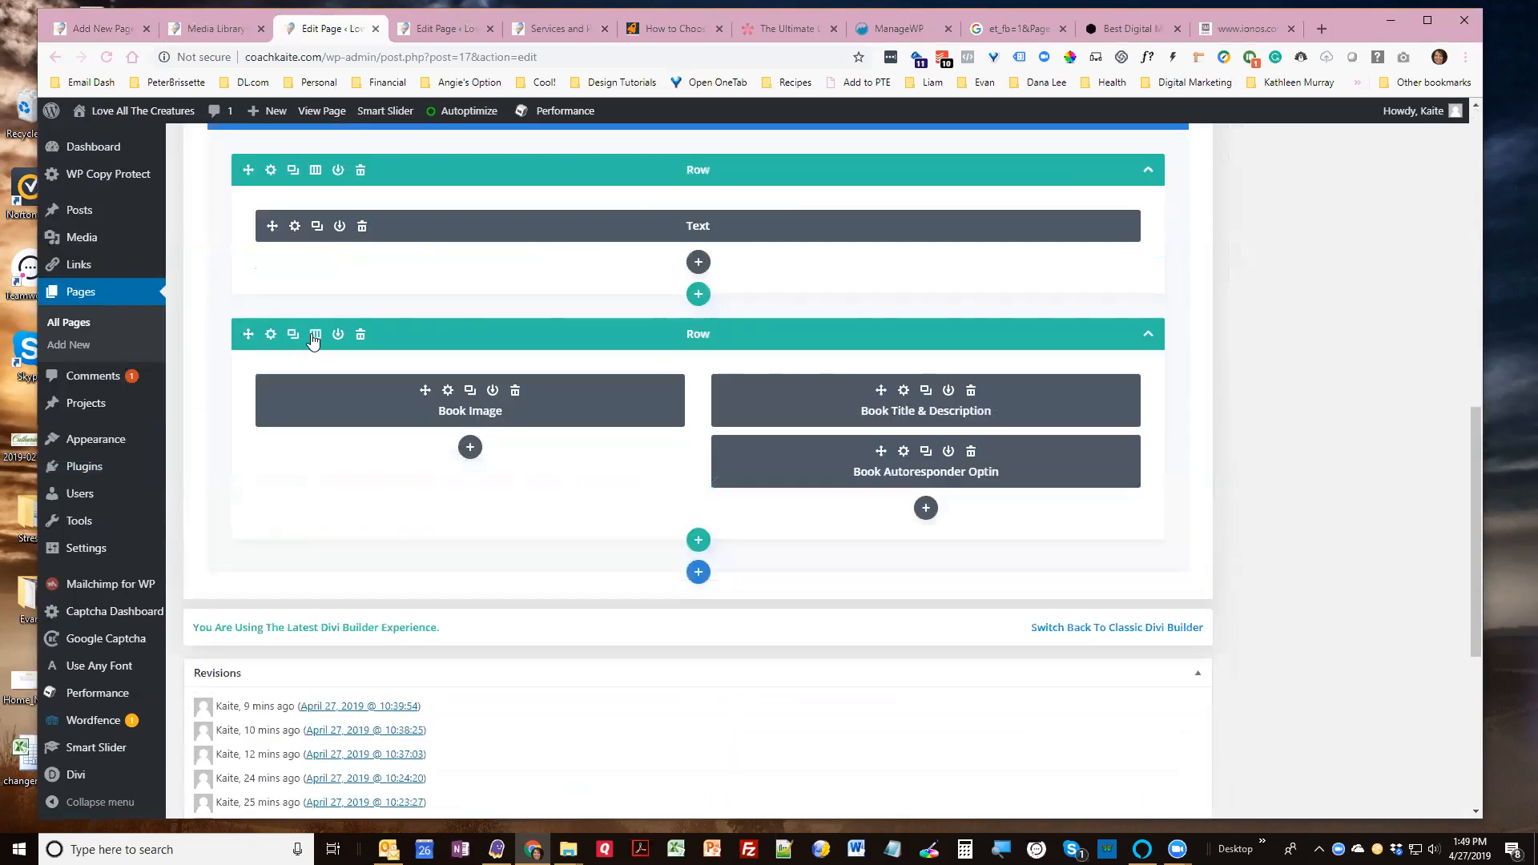
click(315, 335)
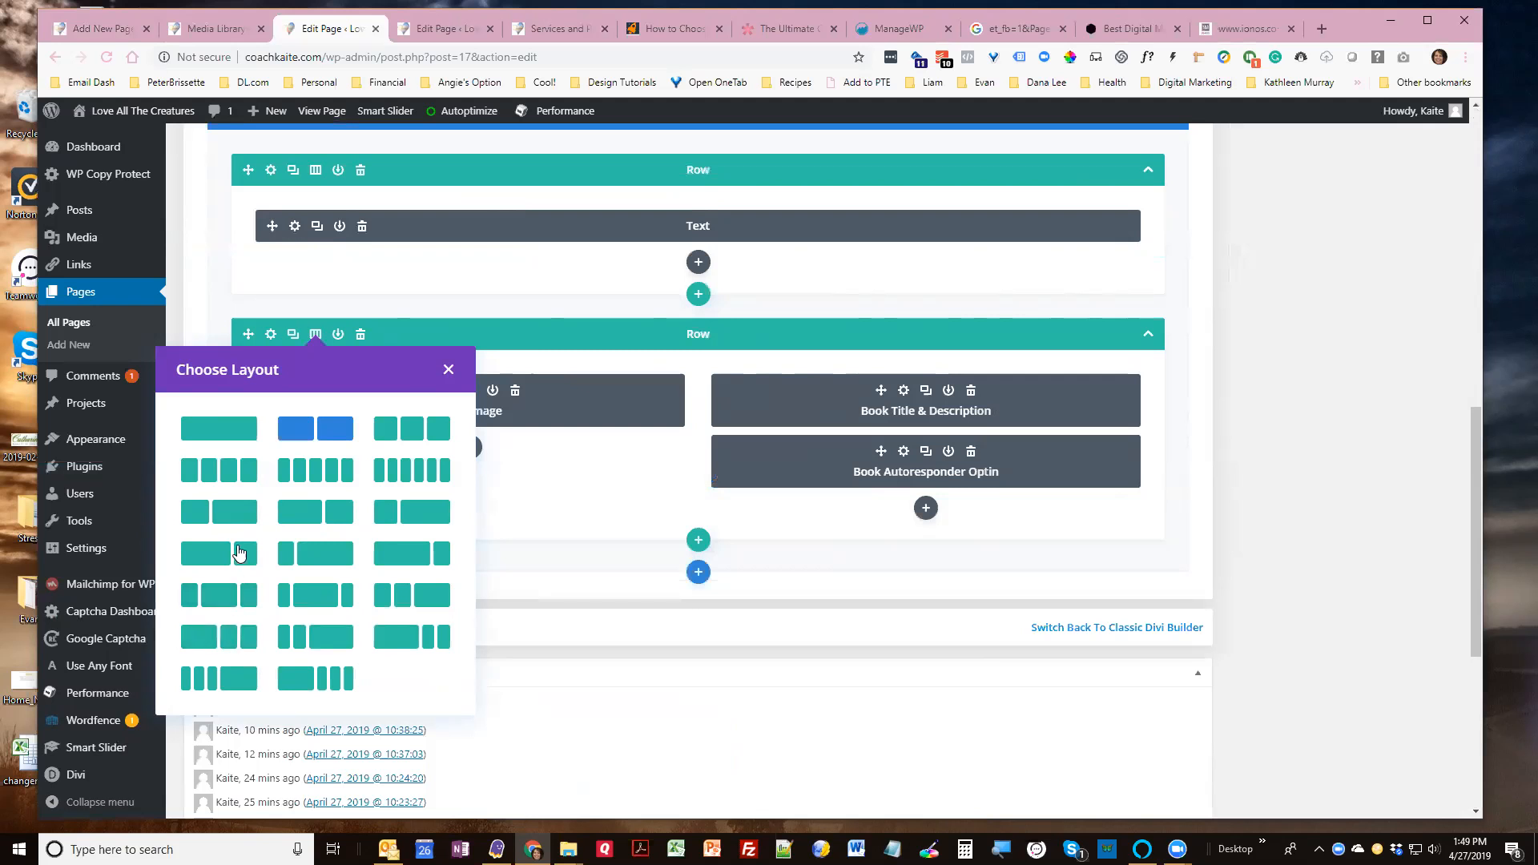
click(395, 519)
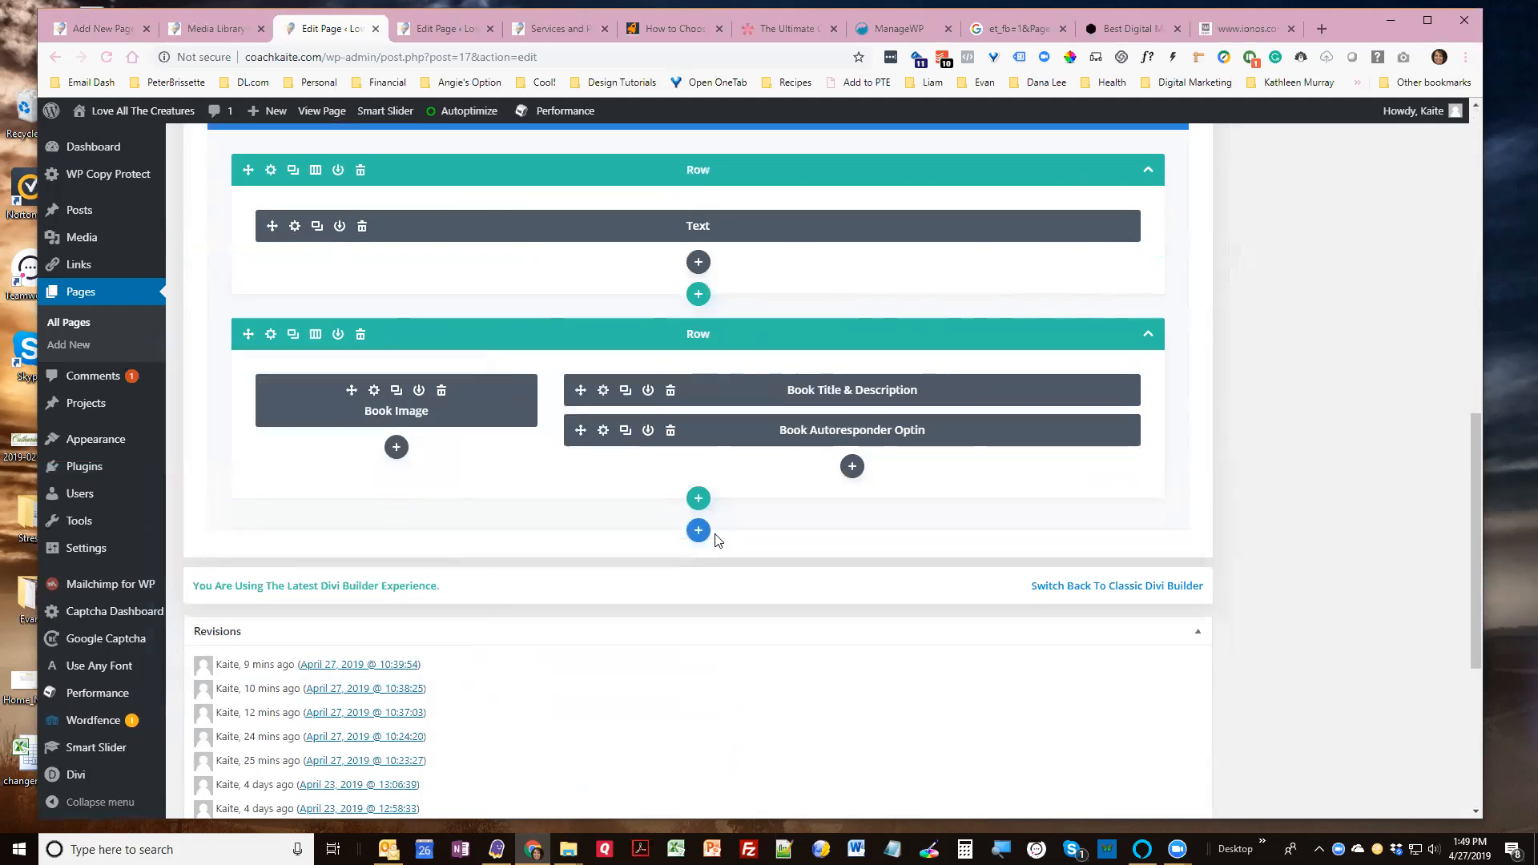
Preview the changed page and examine the book cover and subscription form near its end
scroll(1384, 384, up, 3)
scroll(1384, 384, up, 7)
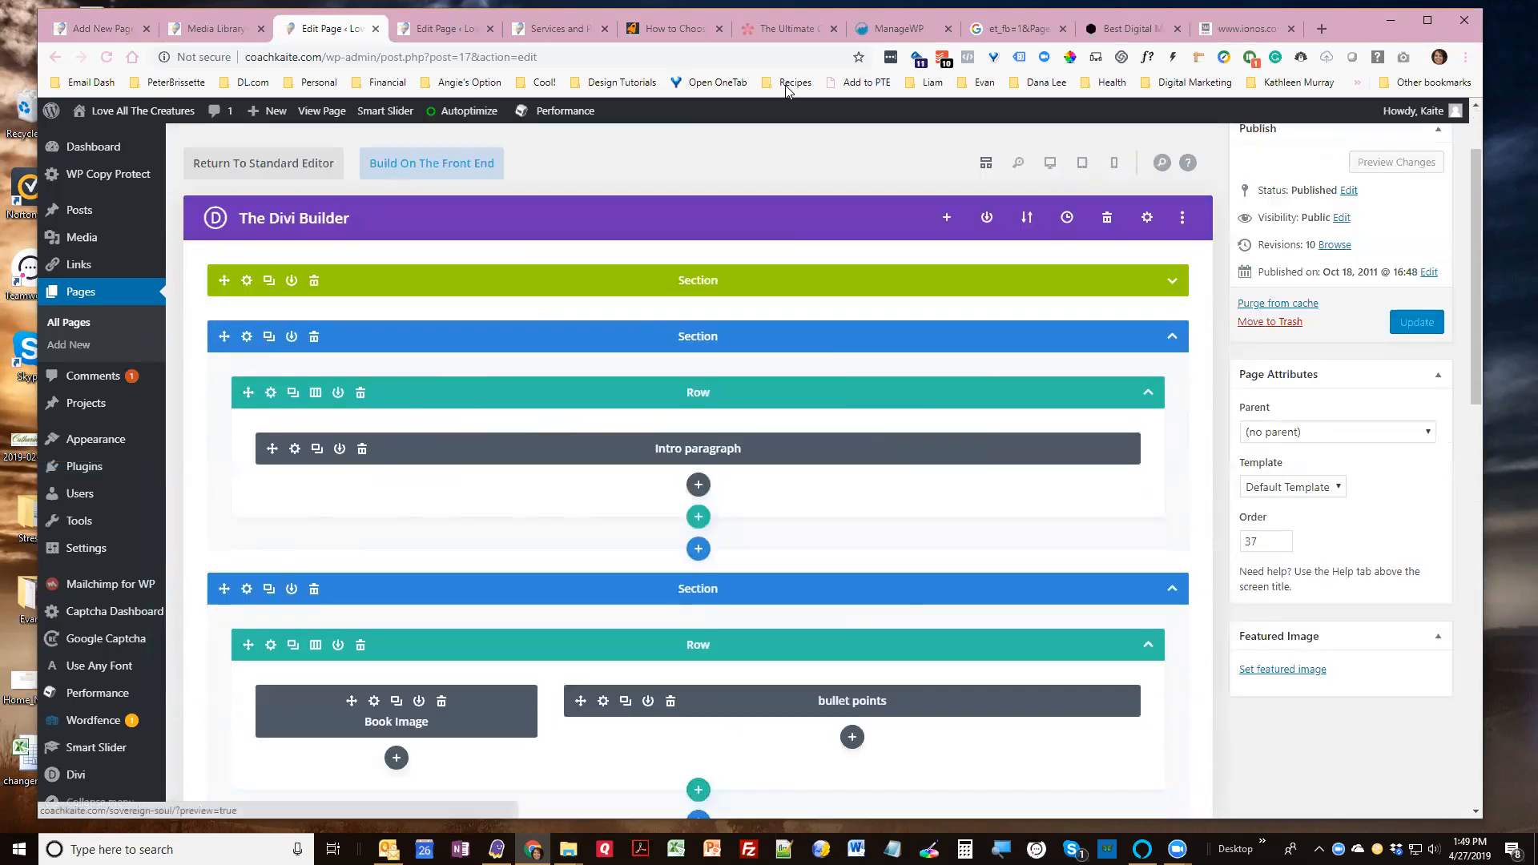
click(439, 28)
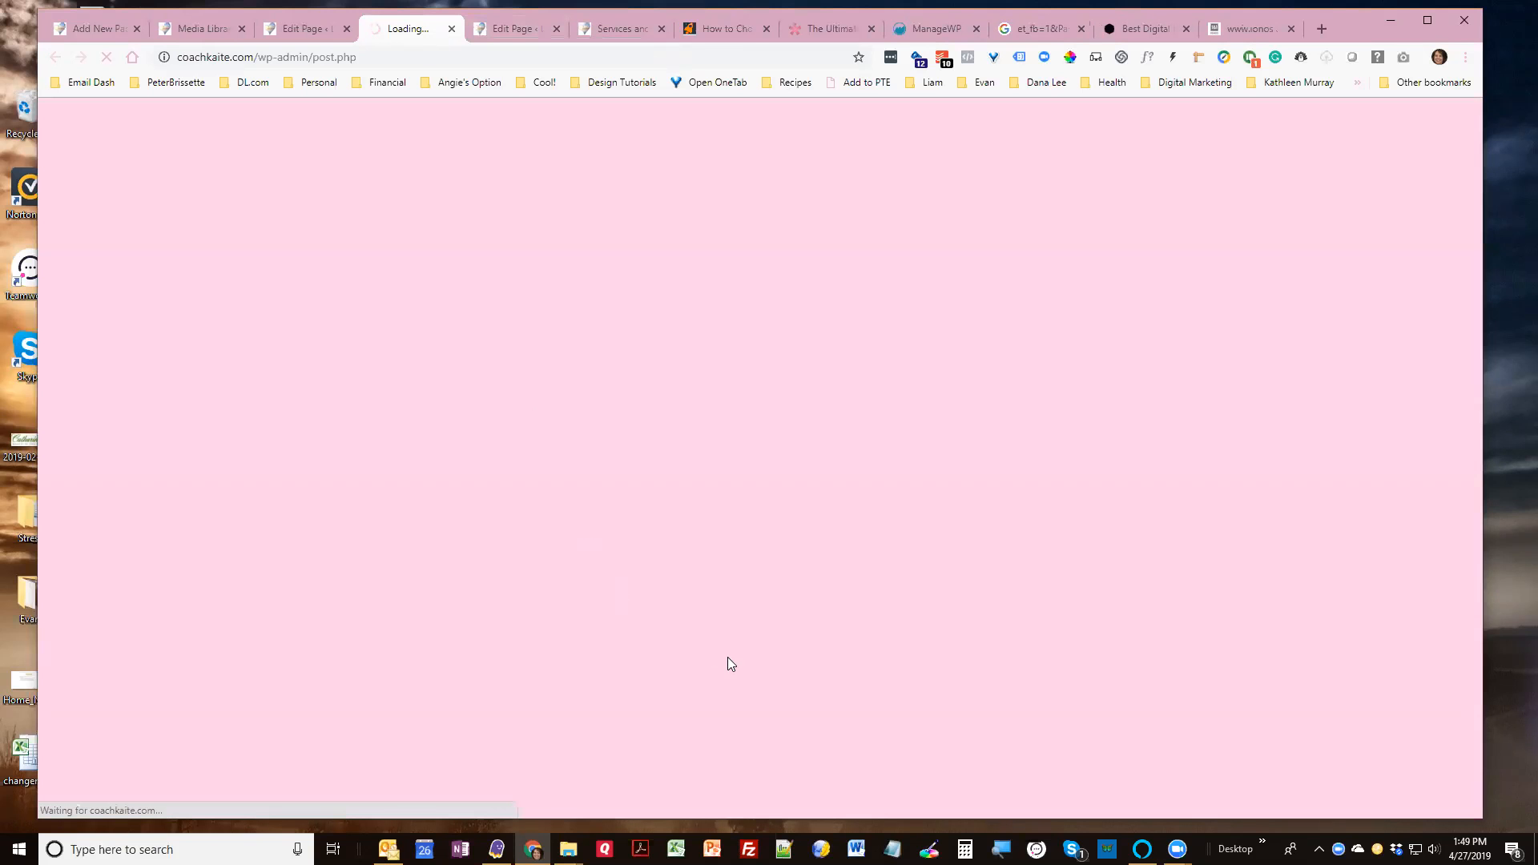
scroll(729, 641, down, 6)
scroll(731, 628, down, 20)
scroll(732, 607, down, 2)
scroll(732, 607, up, 3)
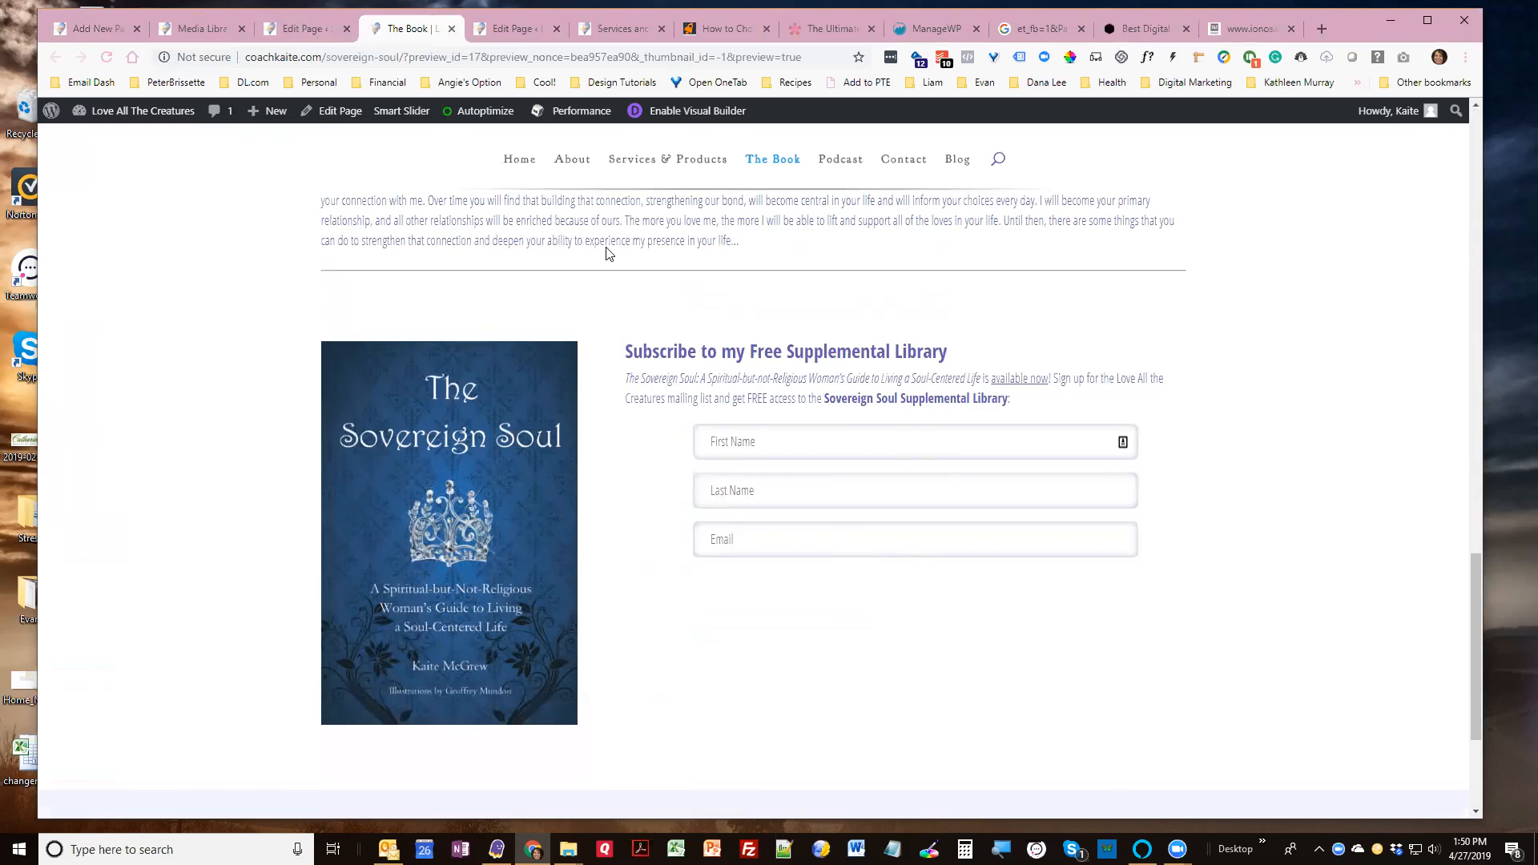
Return to the page editor and open the Layout design options of the Book Autoresponder Optin module
click(296, 29)
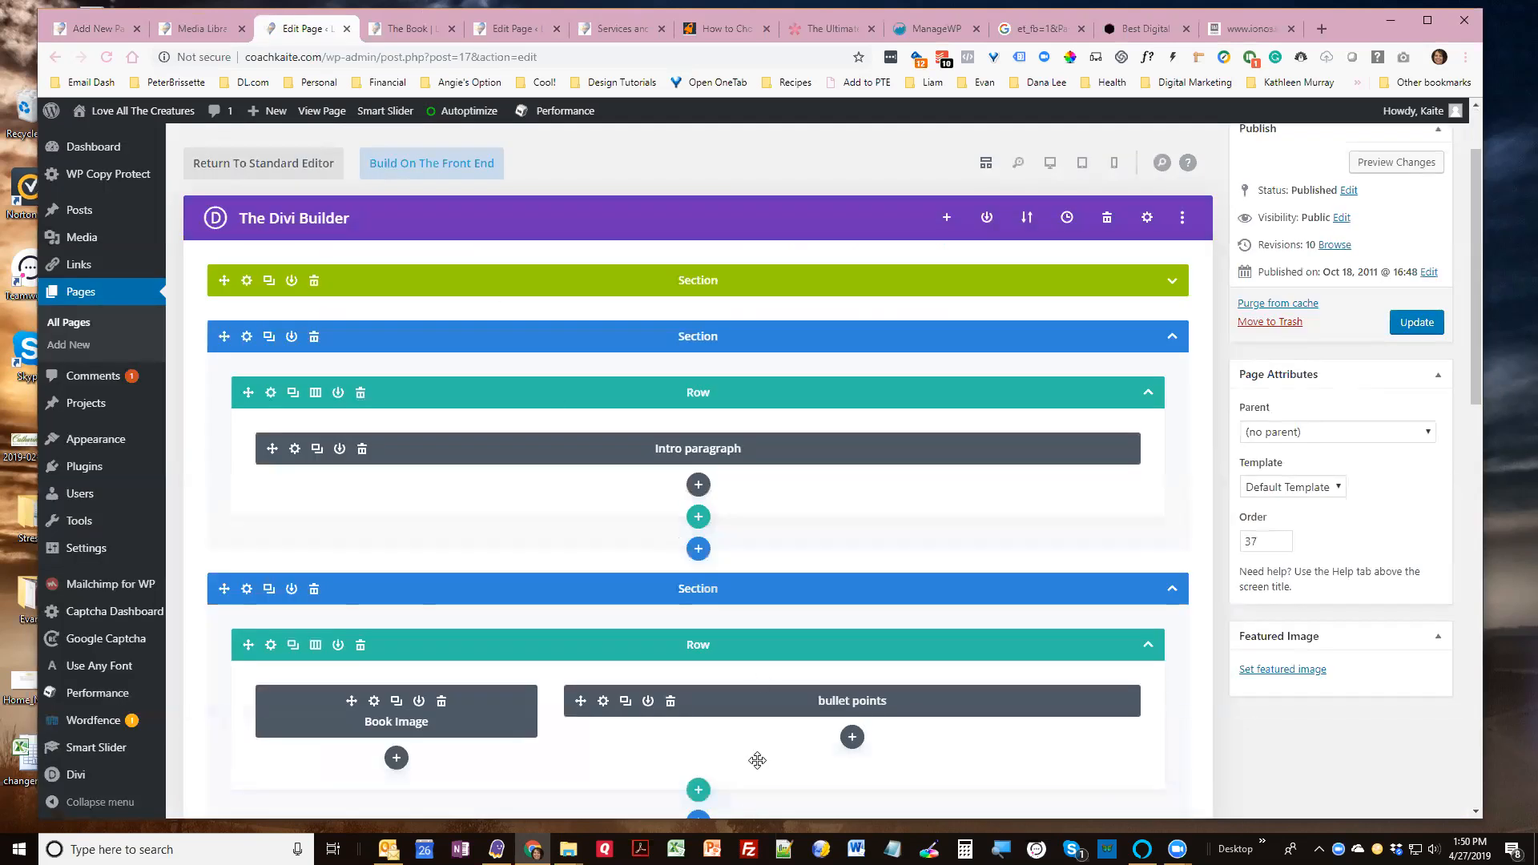
scroll(660, 622, down, 6)
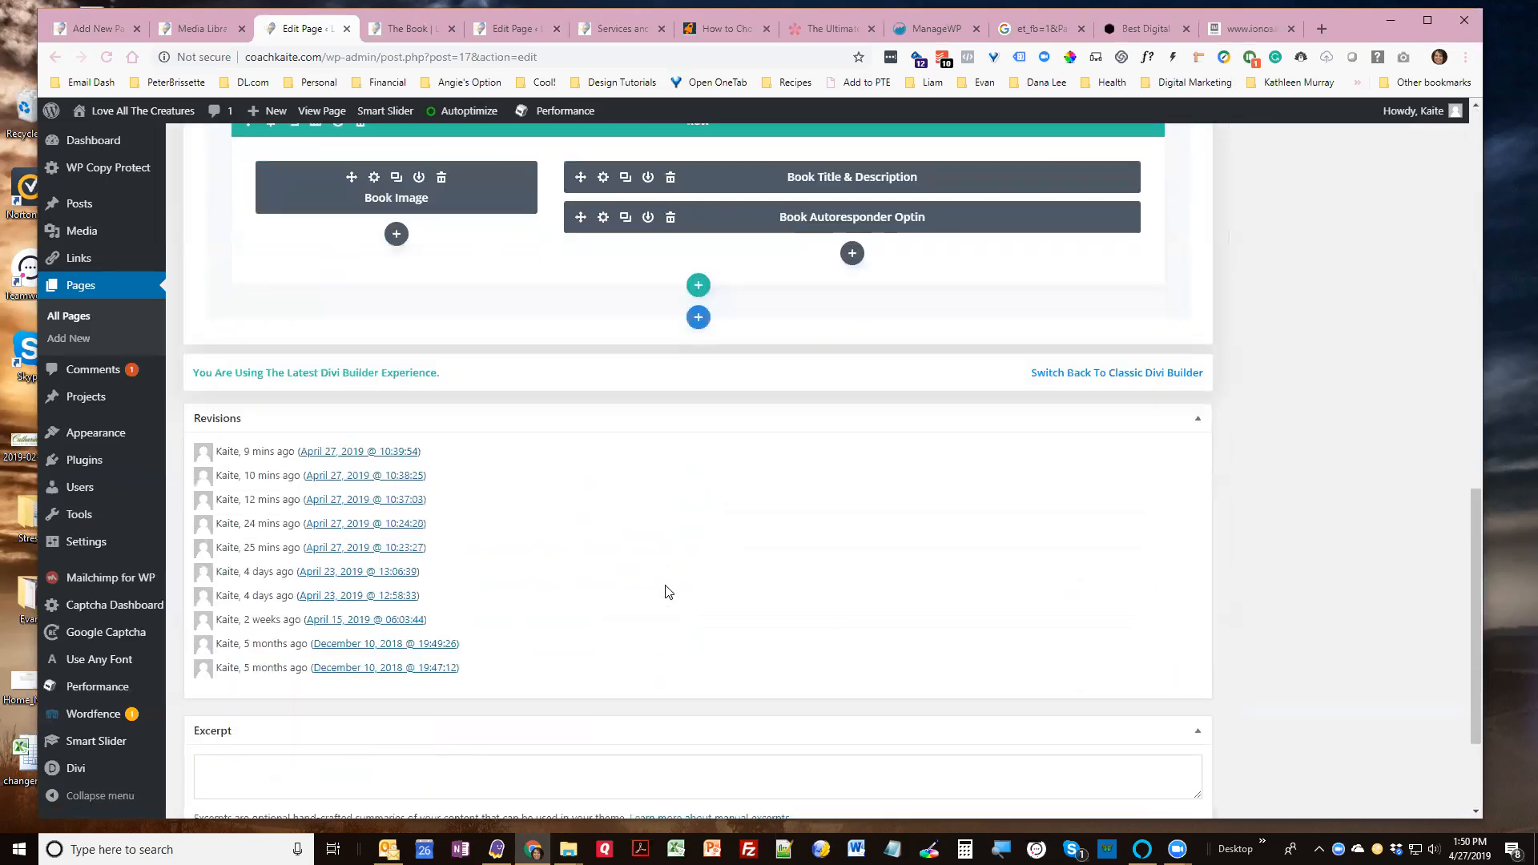
scroll(669, 592, up, 3)
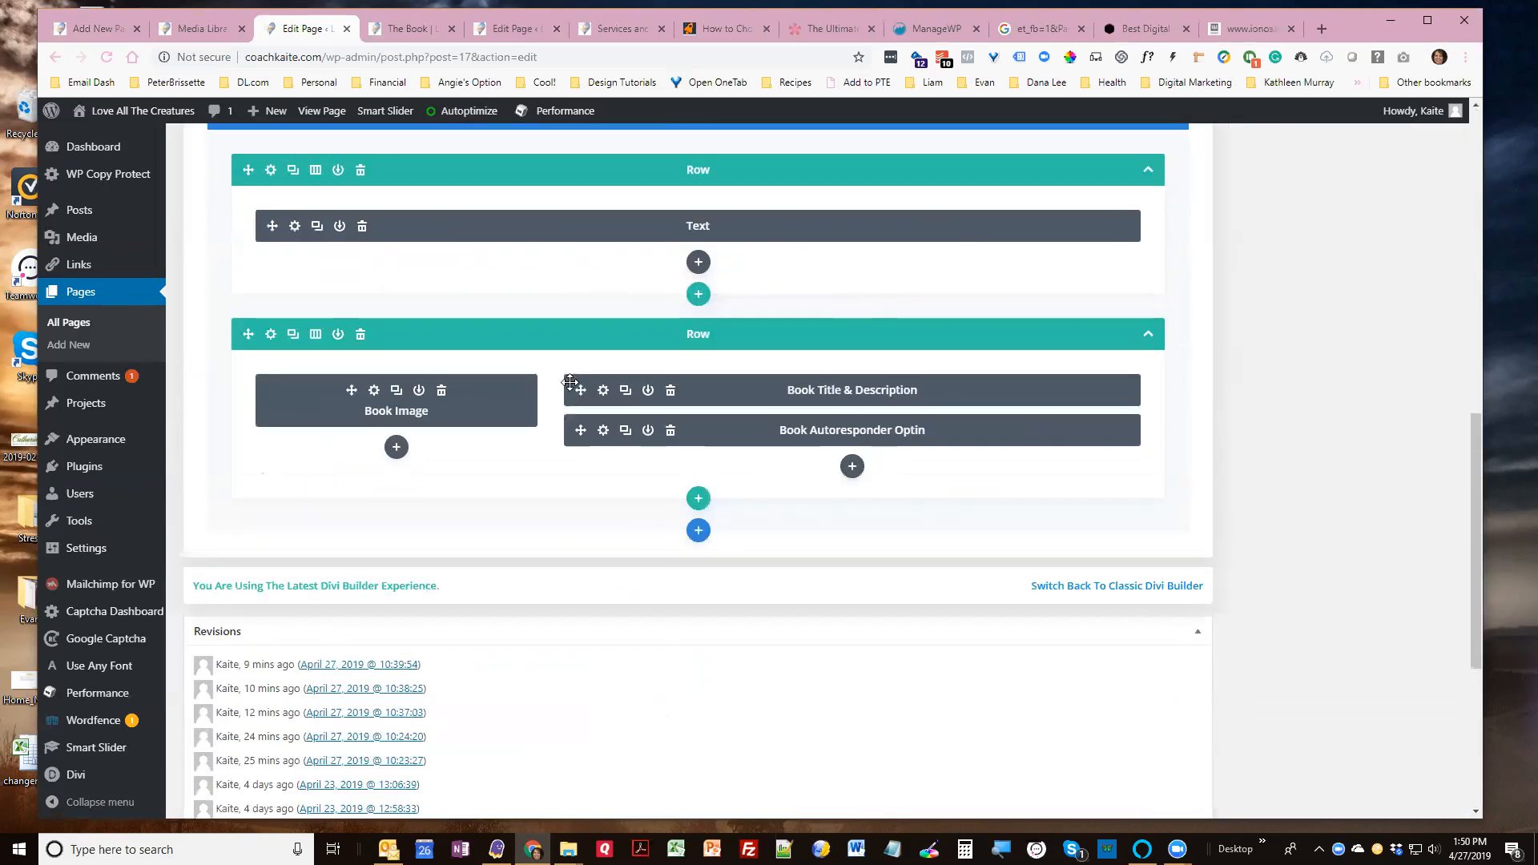
click(602, 431)
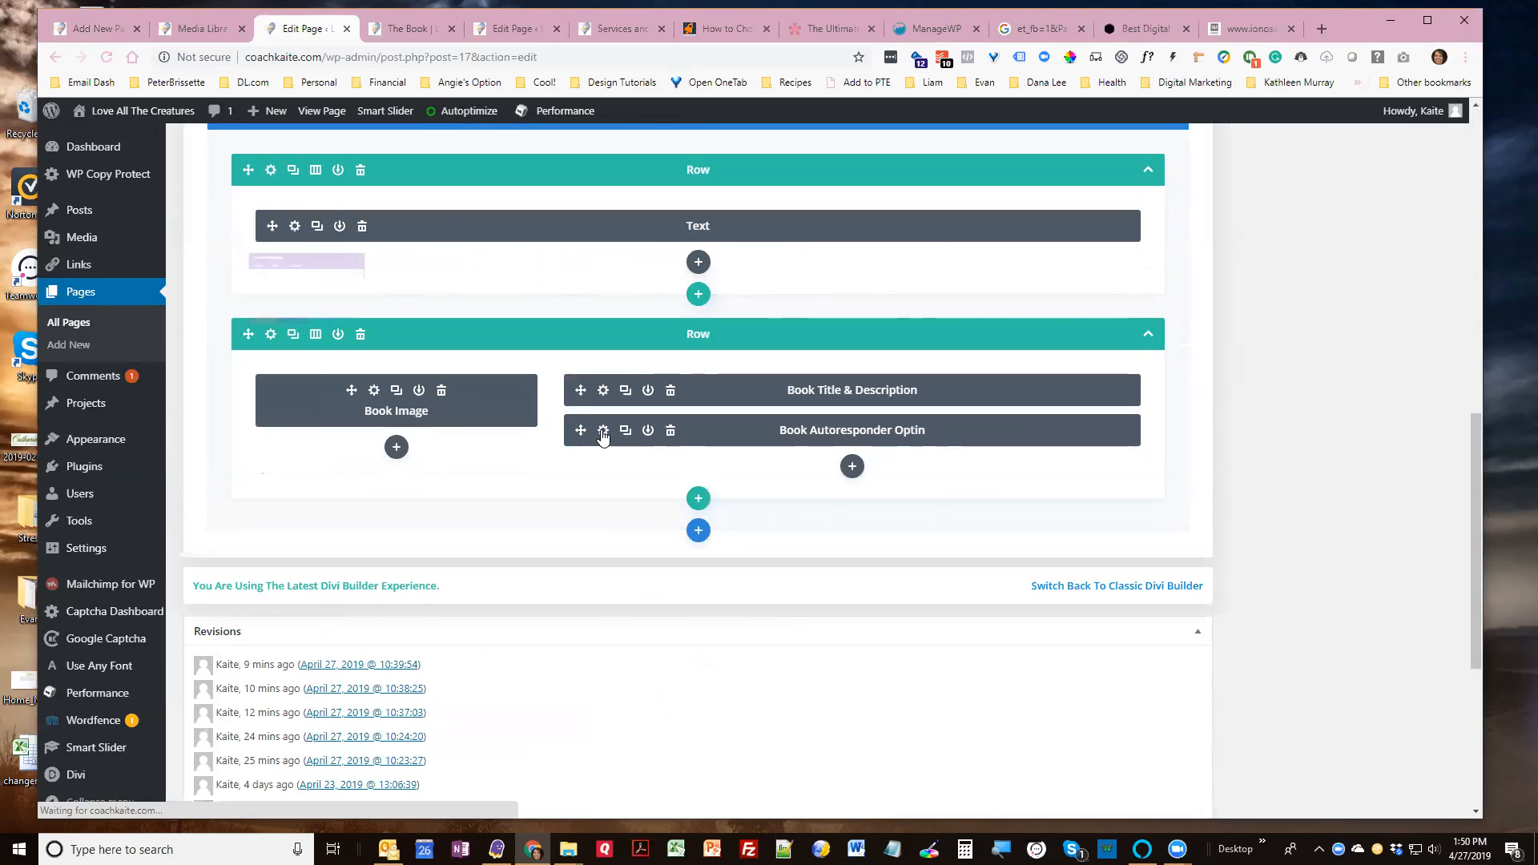
click(162, 186)
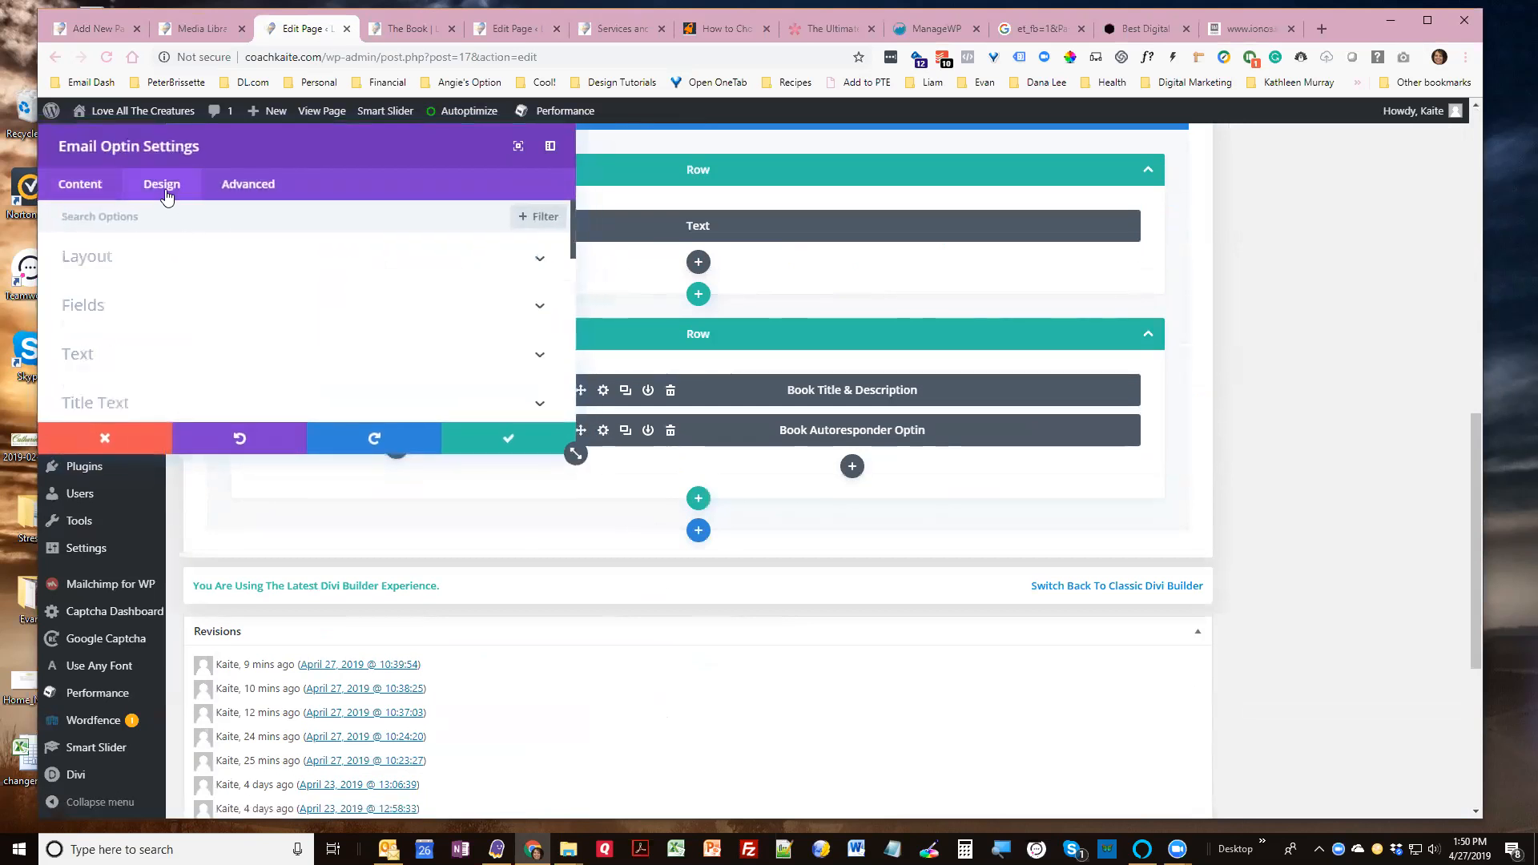
click(138, 258)
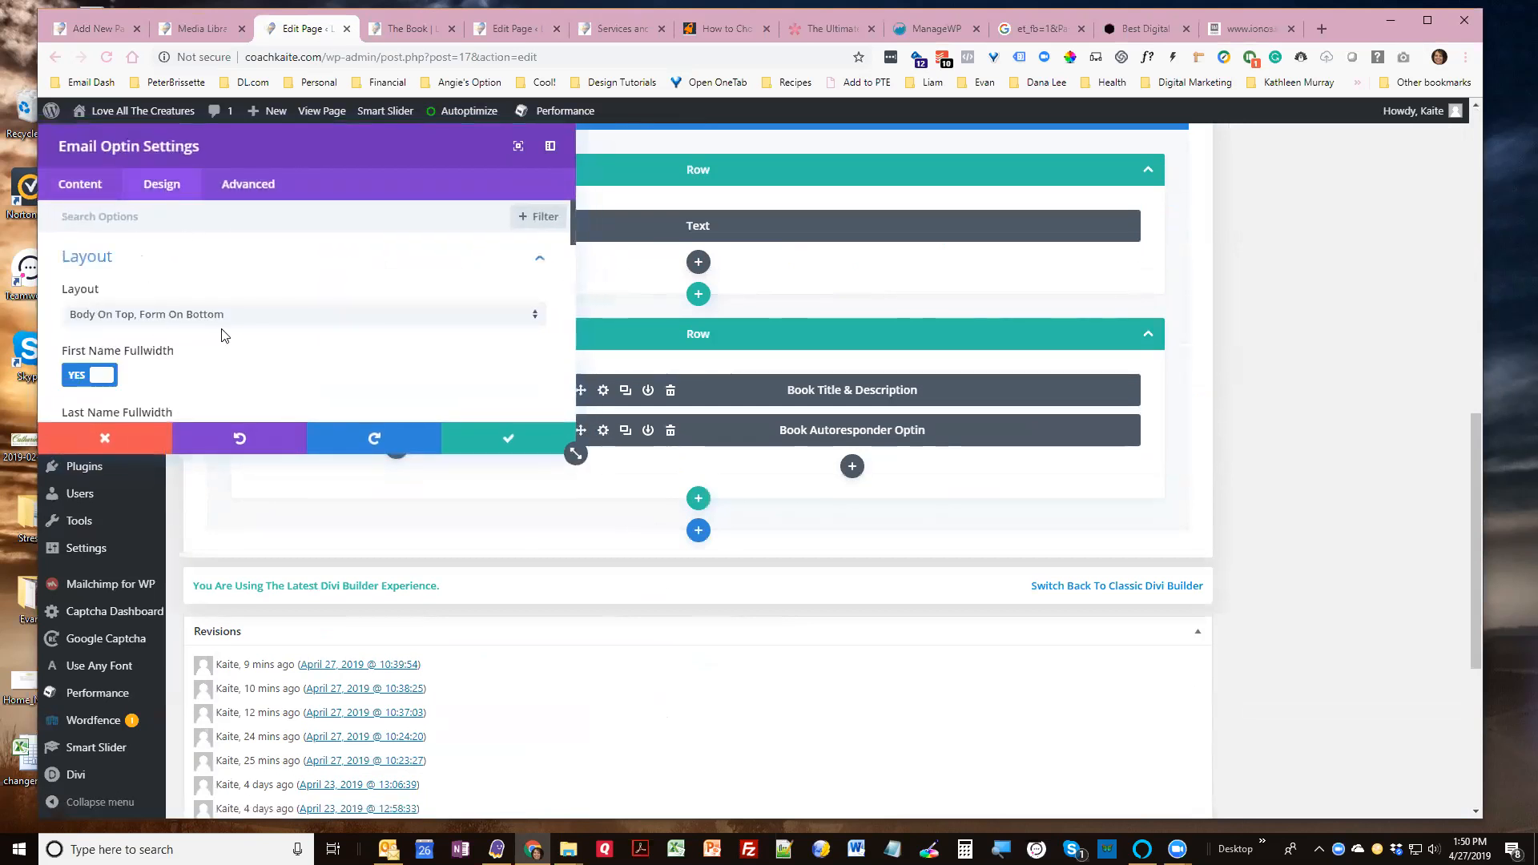
In the optin module's Sizing options, set the module alignment to left, the max width to 77% and the width to 89%
scroll(248, 343, down, 1)
scroll(240, 337, down, 2)
scroll(223, 337, up, 3)
scroll(222, 337, down, 4)
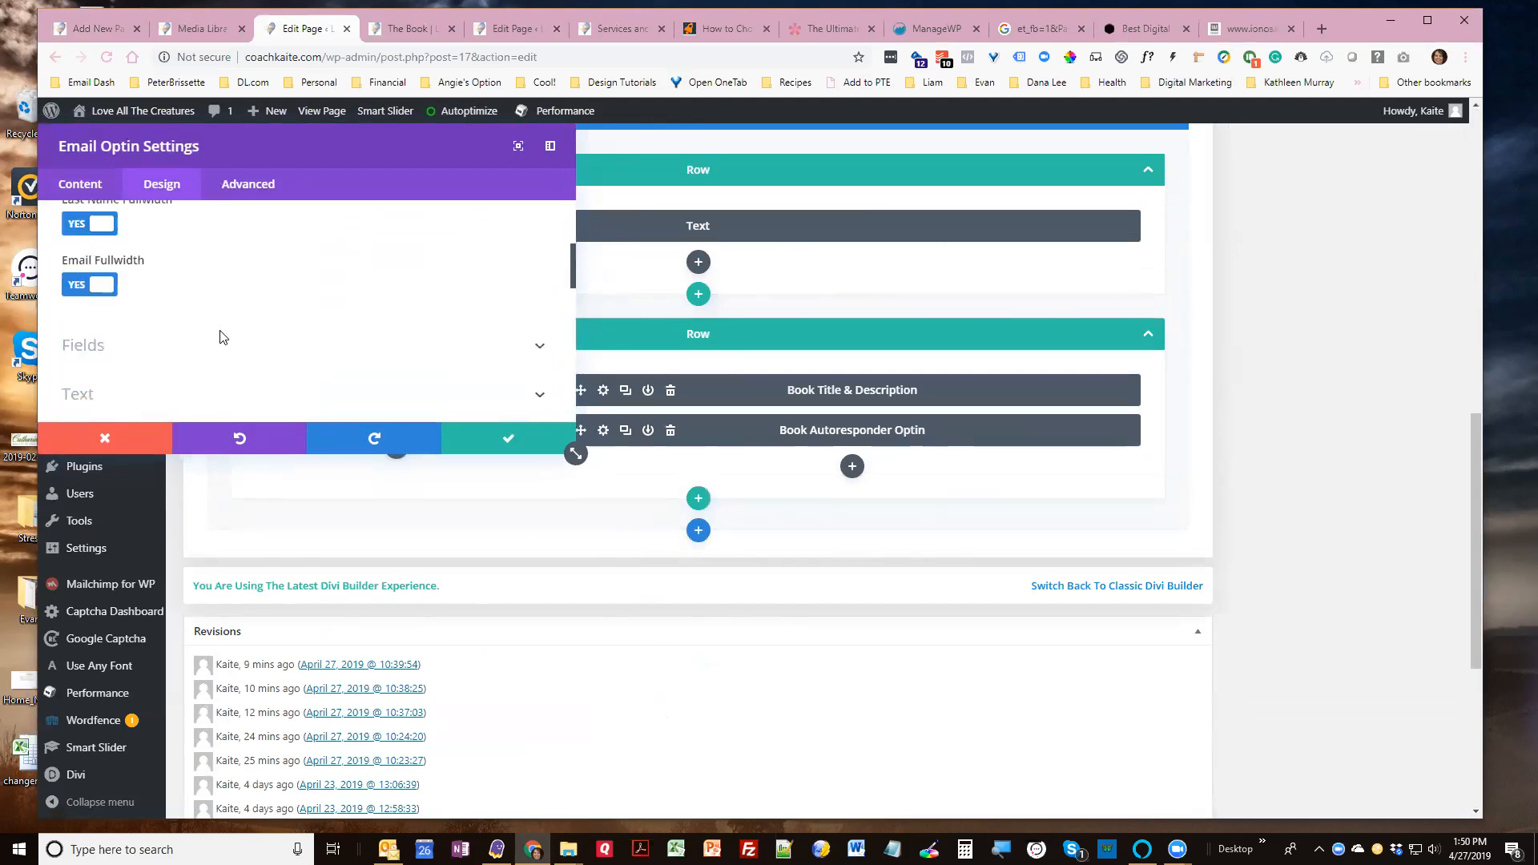
scroll(222, 339, down, 2)
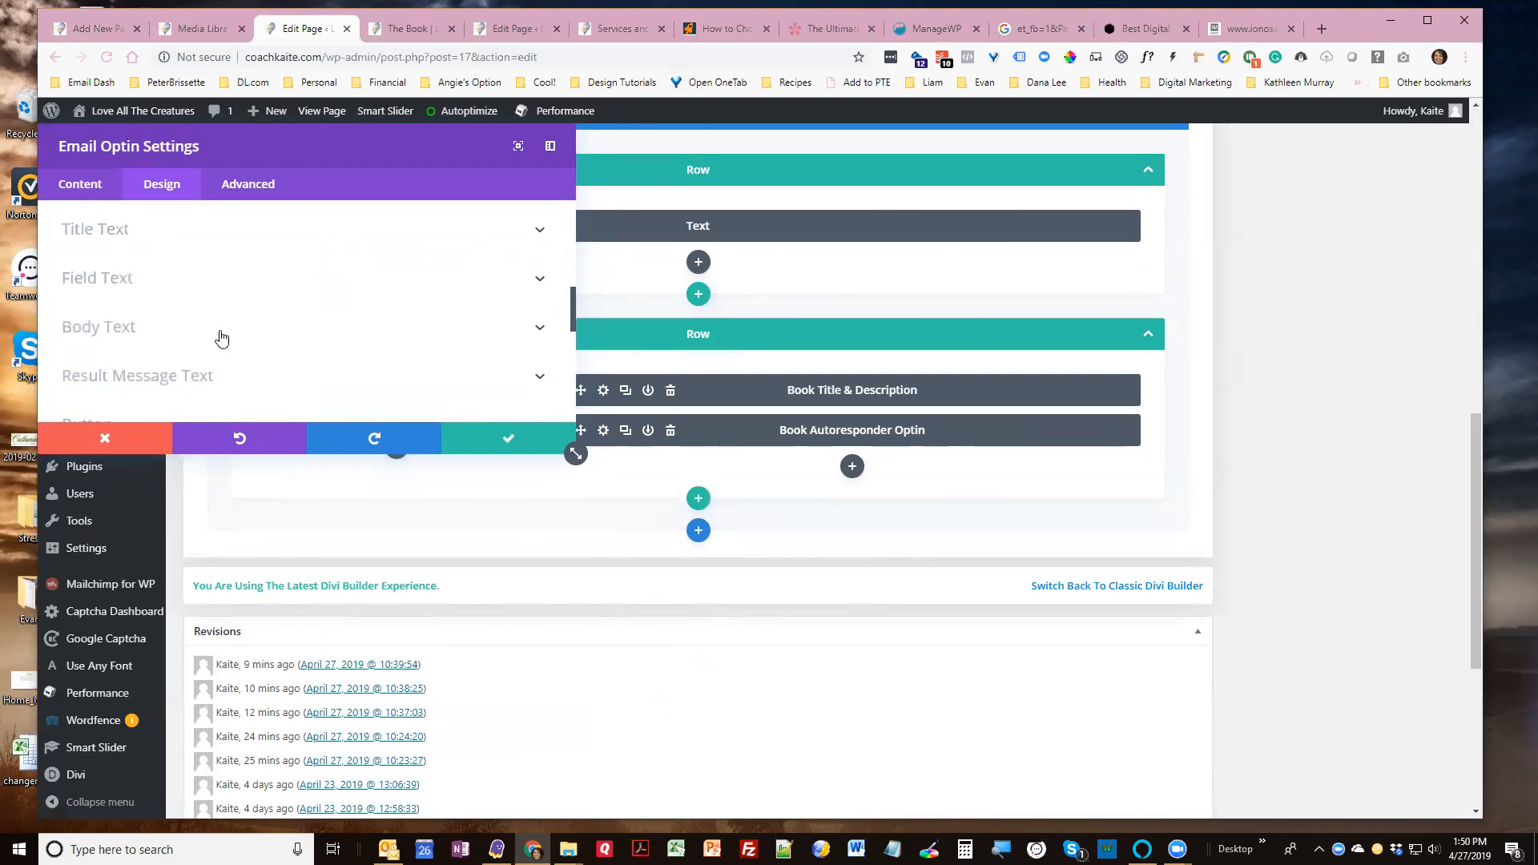
scroll(222, 338, down, 6)
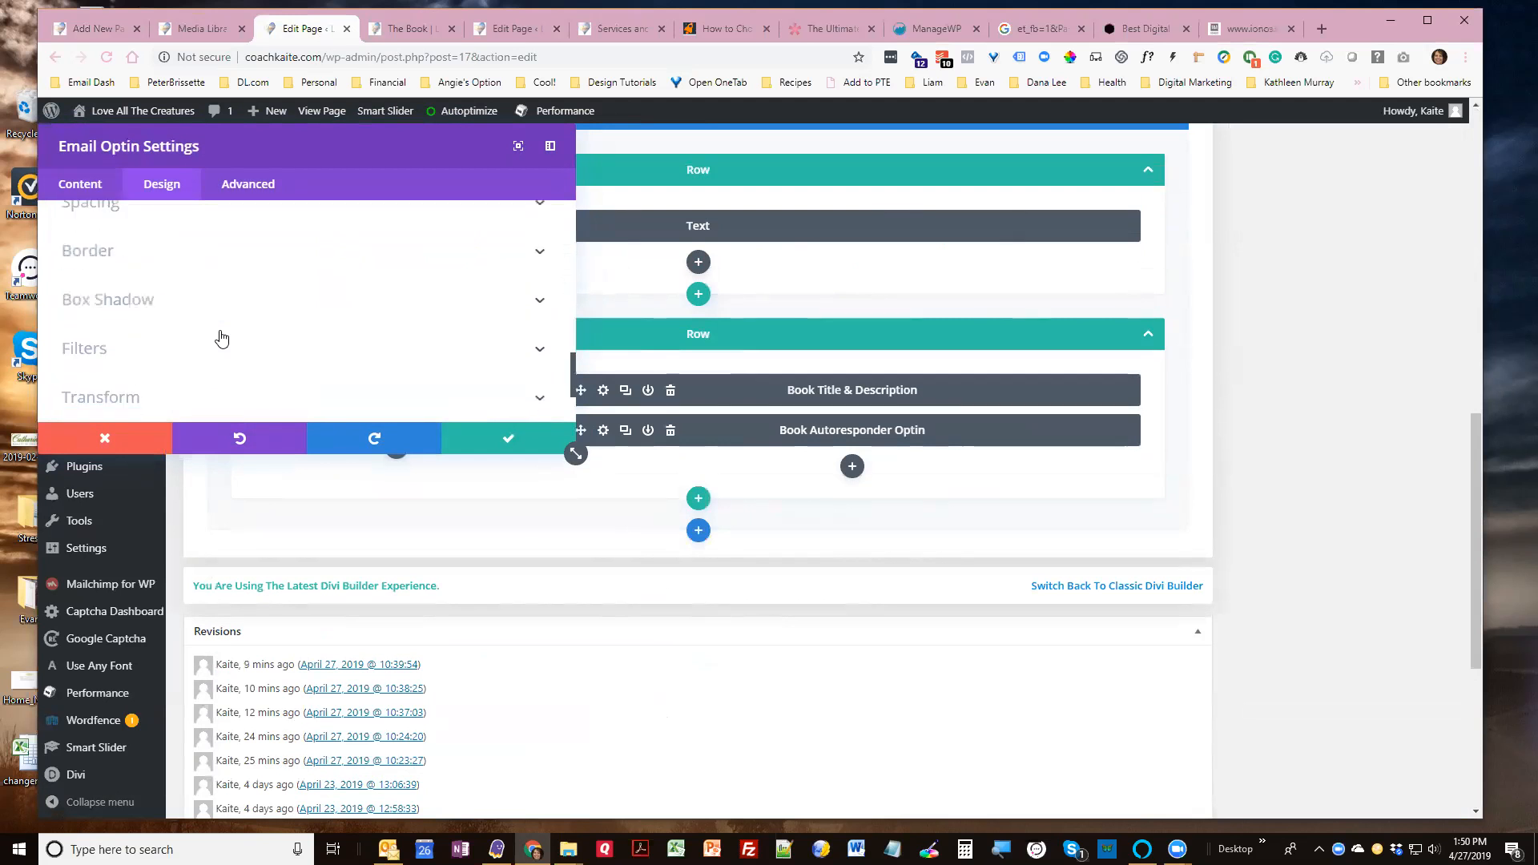
scroll(189, 302, up, 2)
click(185, 277)
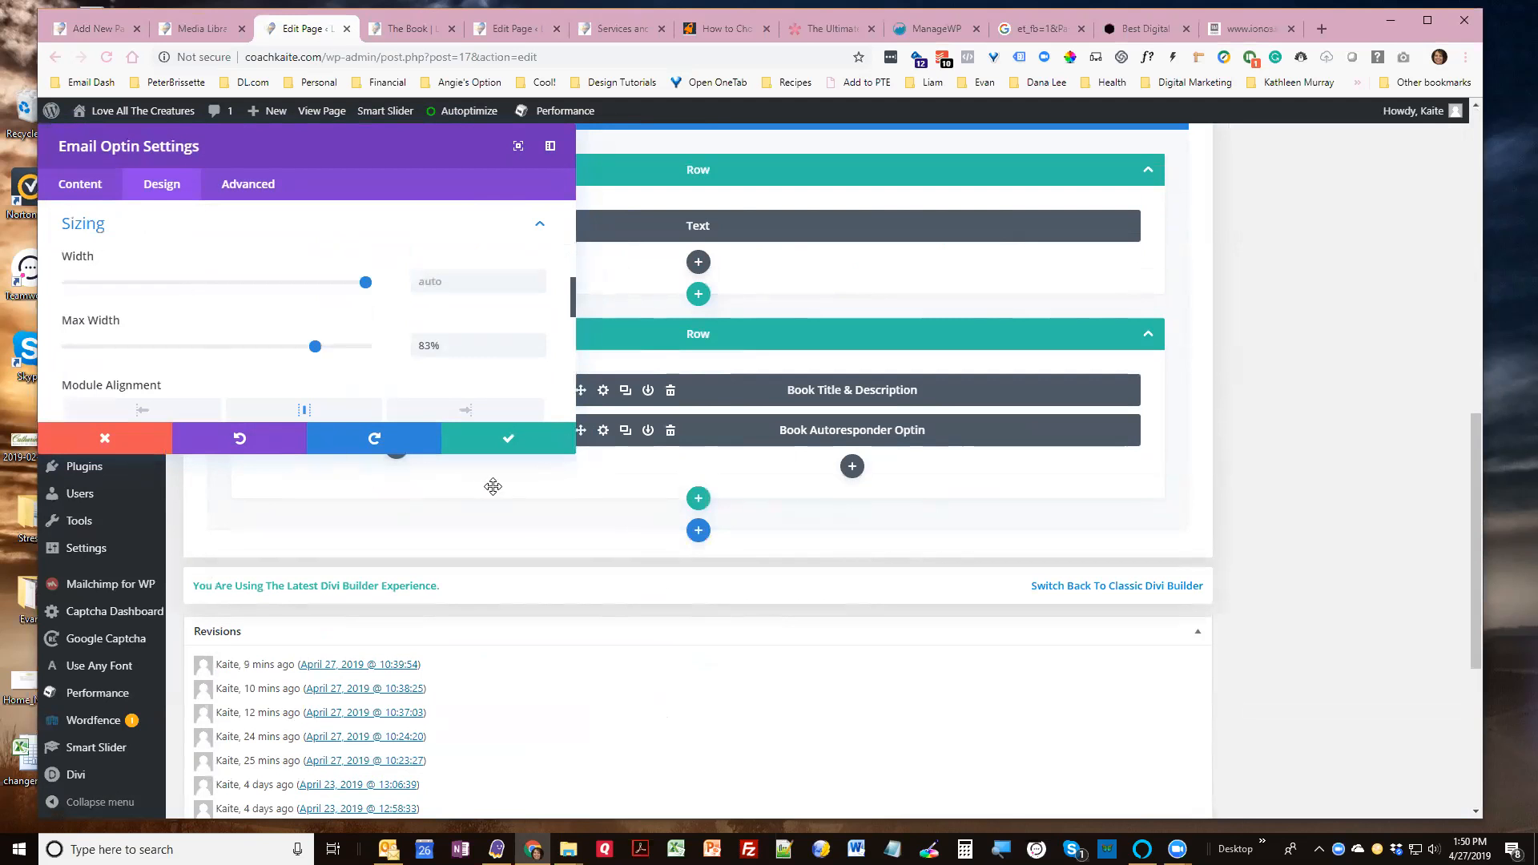
drag(572, 457, 624, 656)
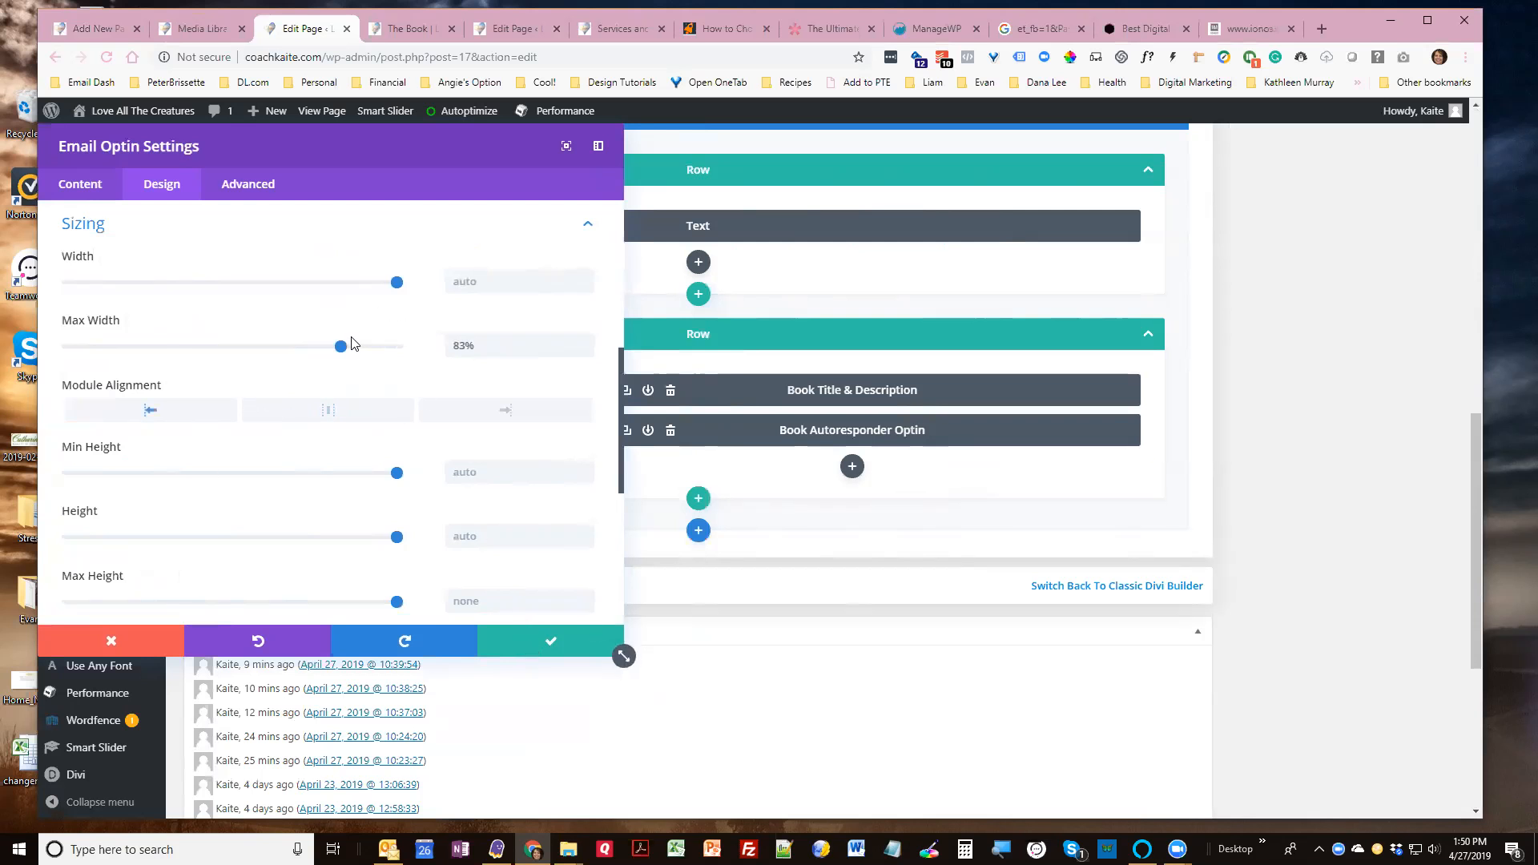
drag(339, 353, 324, 352)
drag(394, 286, 363, 293)
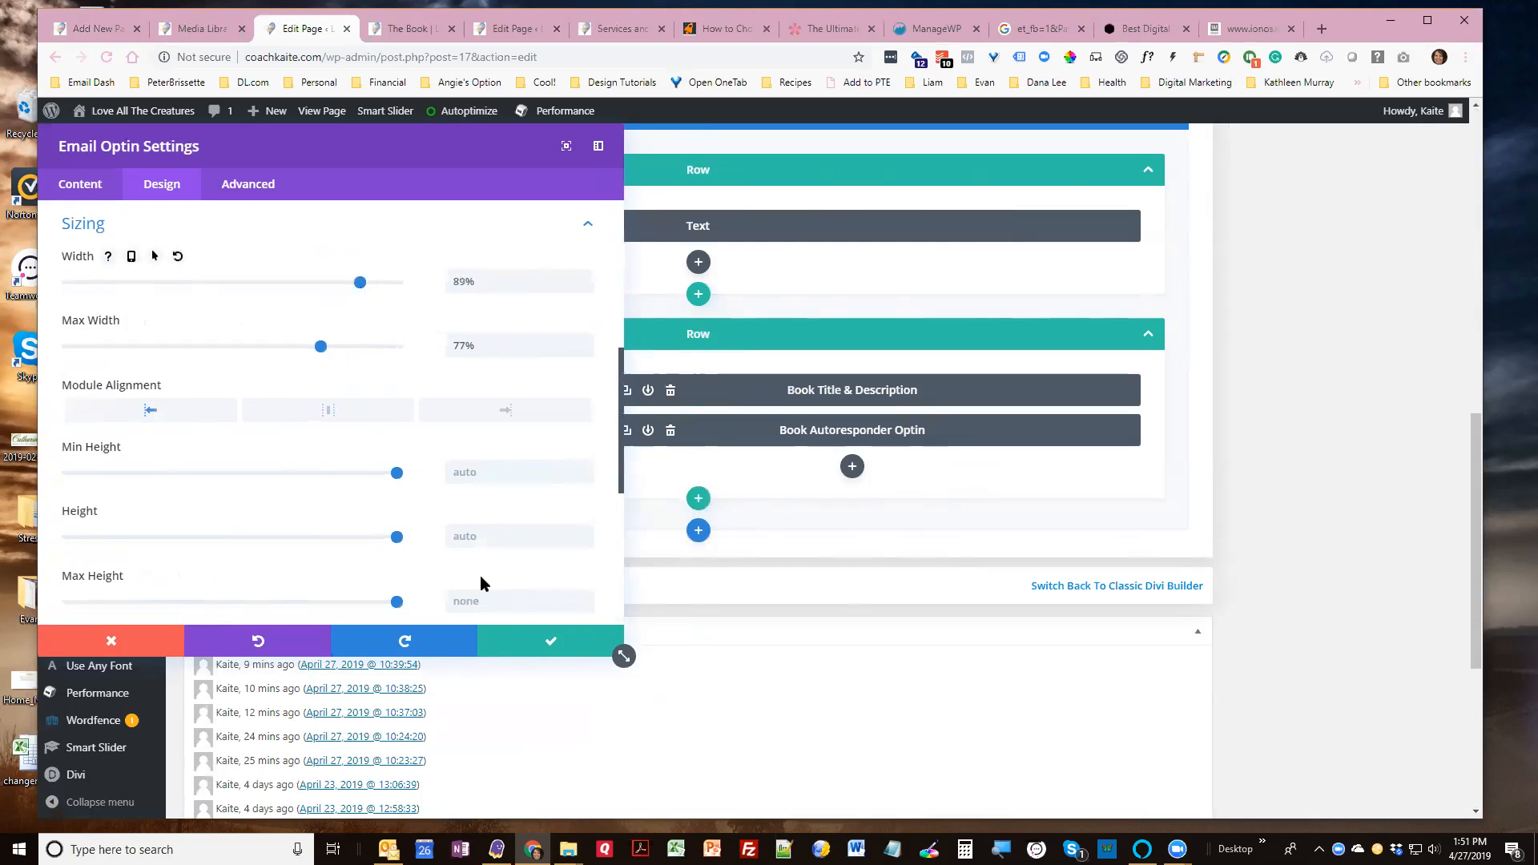
Save the optin module settings and preview The Book page to examine the book cover and subscription form near its end
click(553, 656)
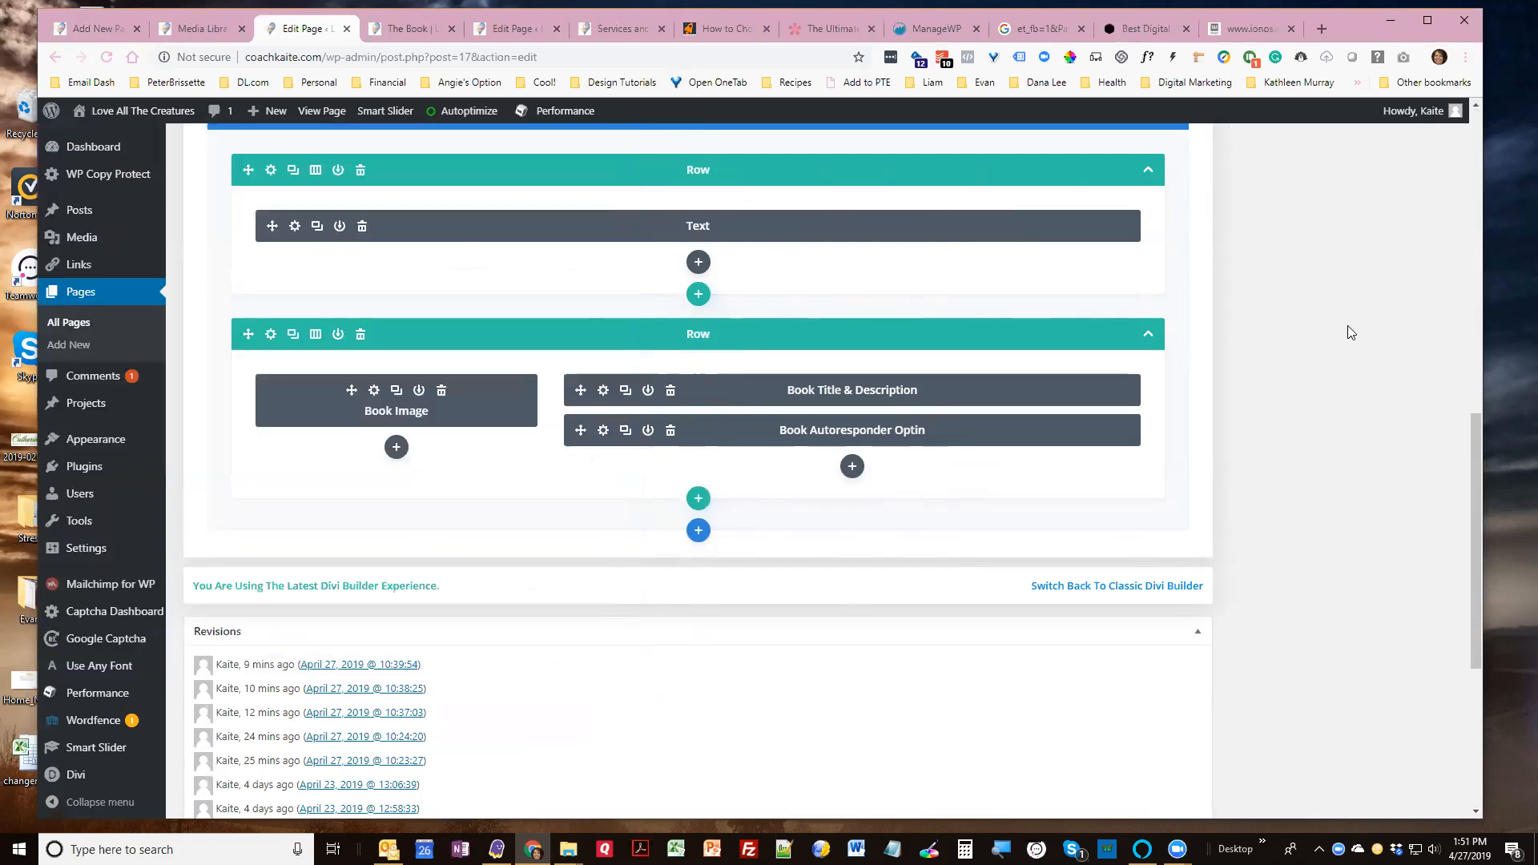
scroll(1349, 327, up, 9)
scroll(1353, 331, up, 2)
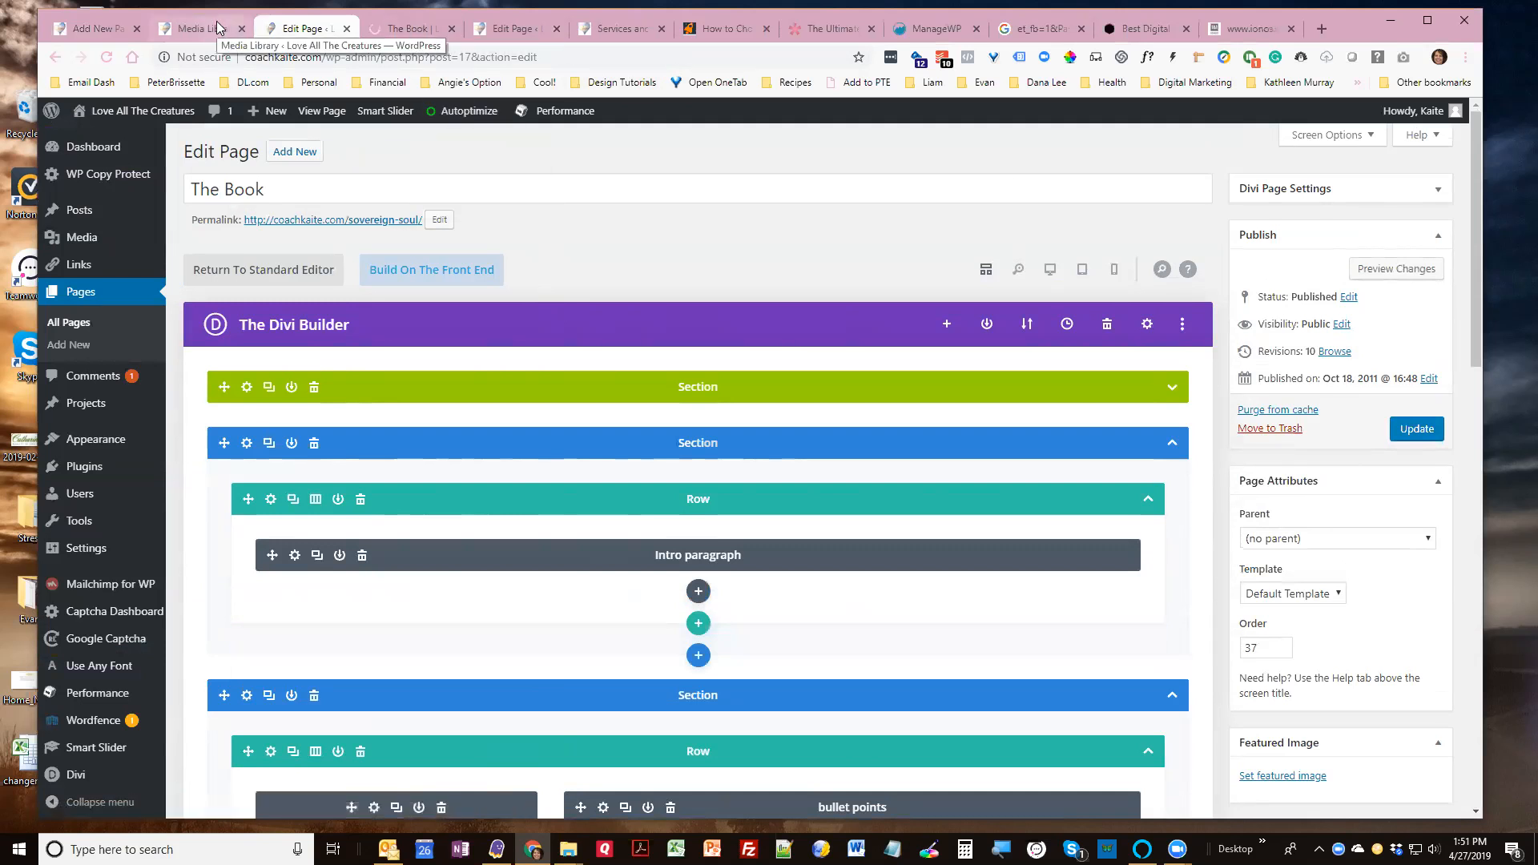
click(414, 26)
scroll(881, 529, down, 15)
scroll(884, 522, down, 10)
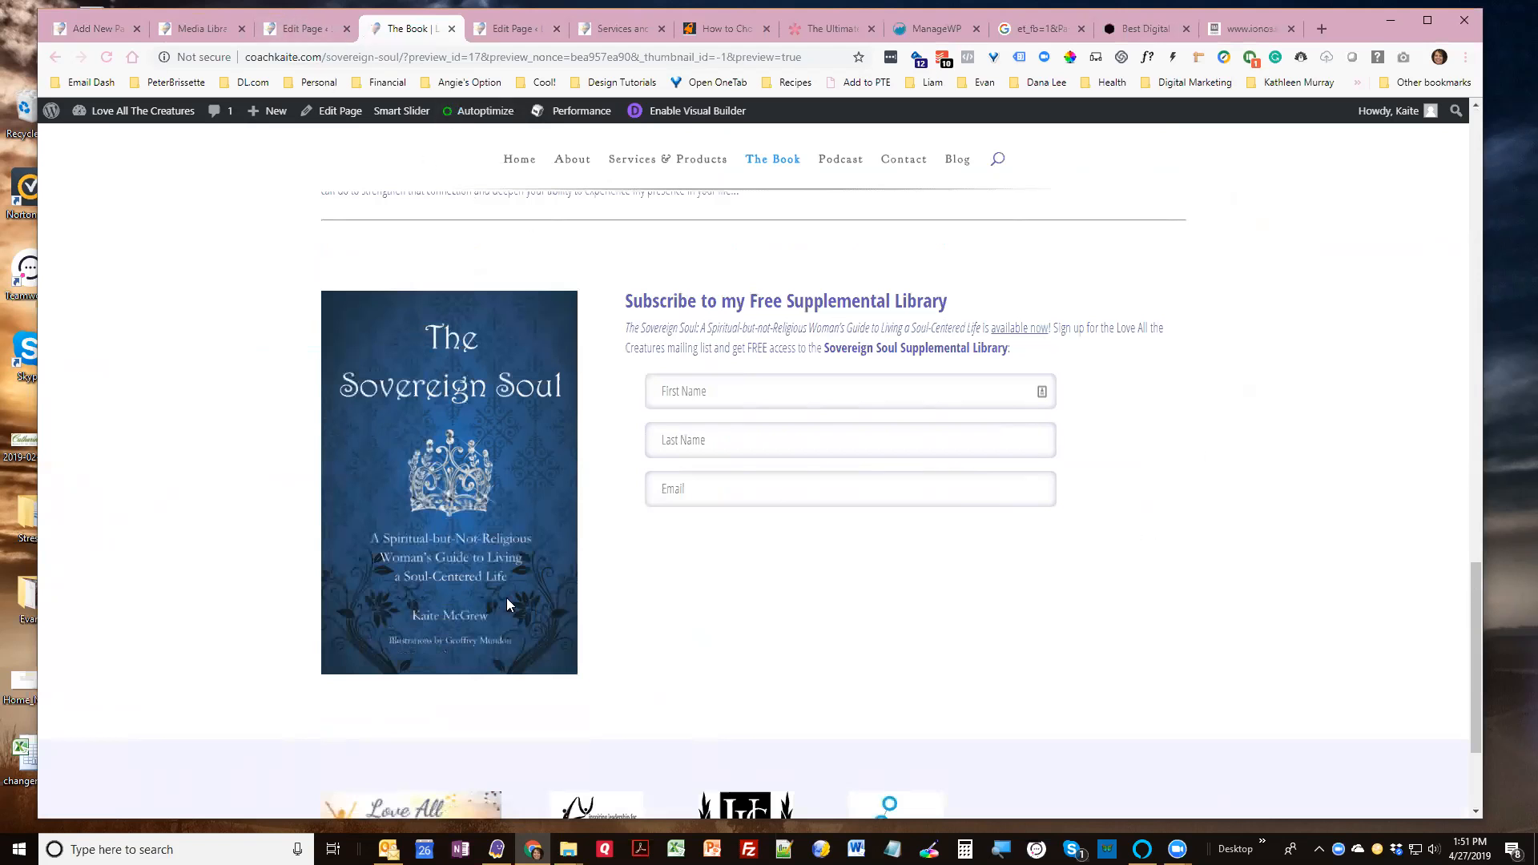
Return to The Book page editor and update the published page
click(303, 31)
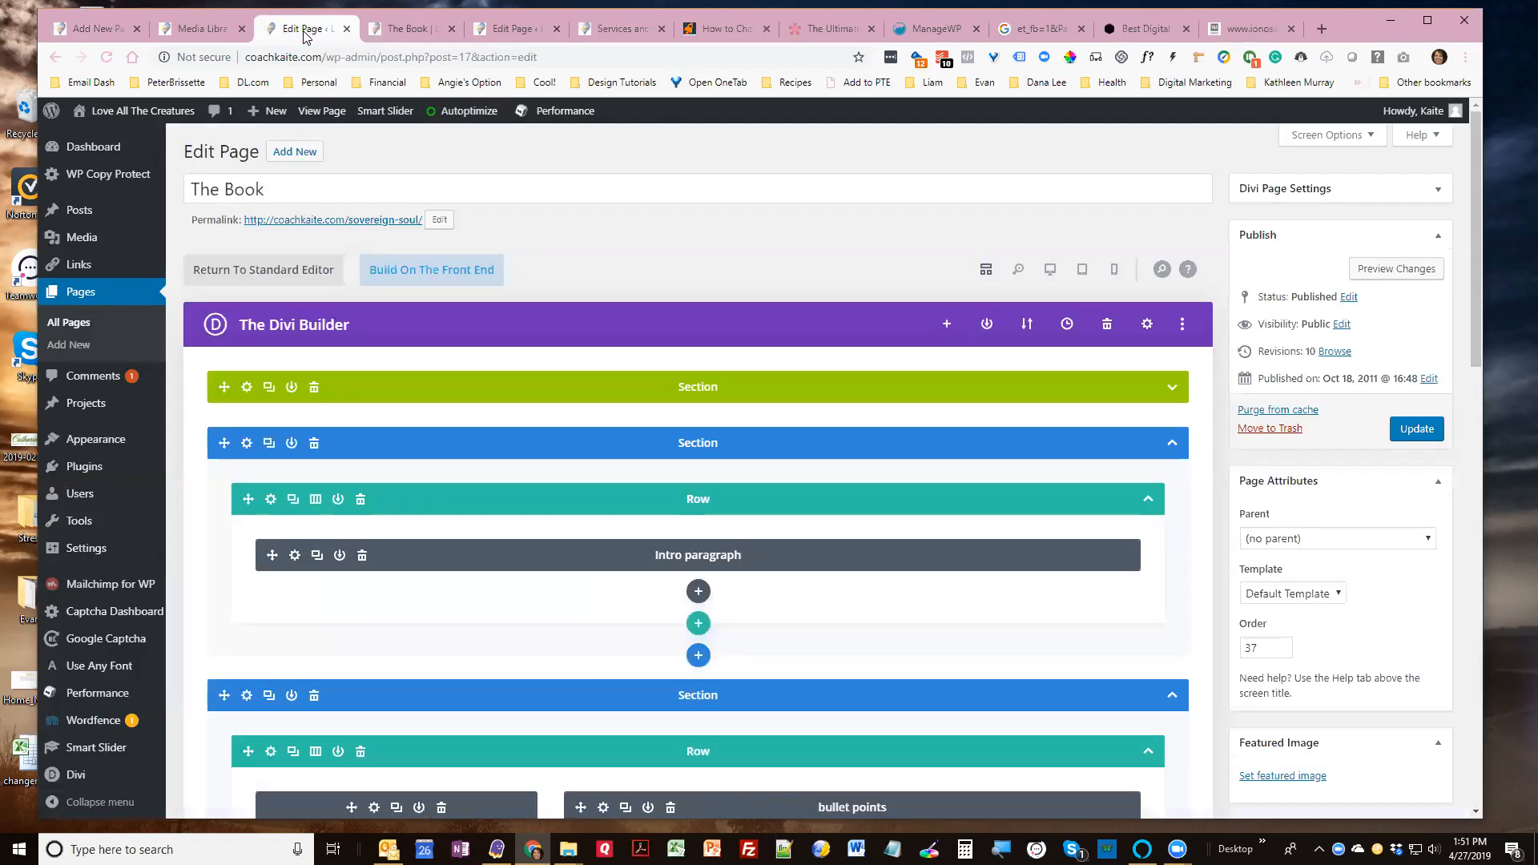
click(183, 32)
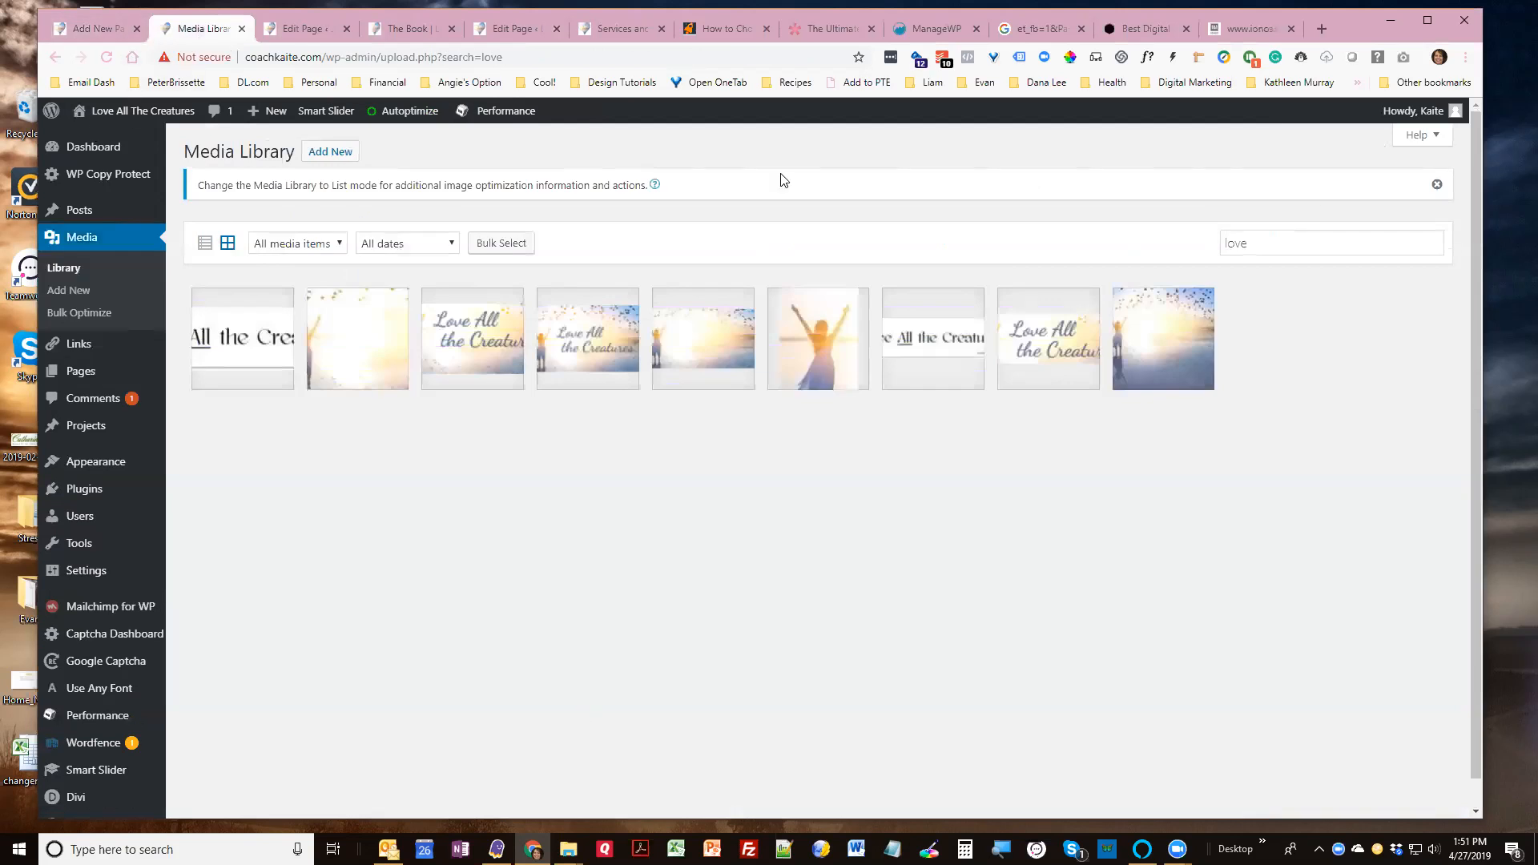
click(110, 30)
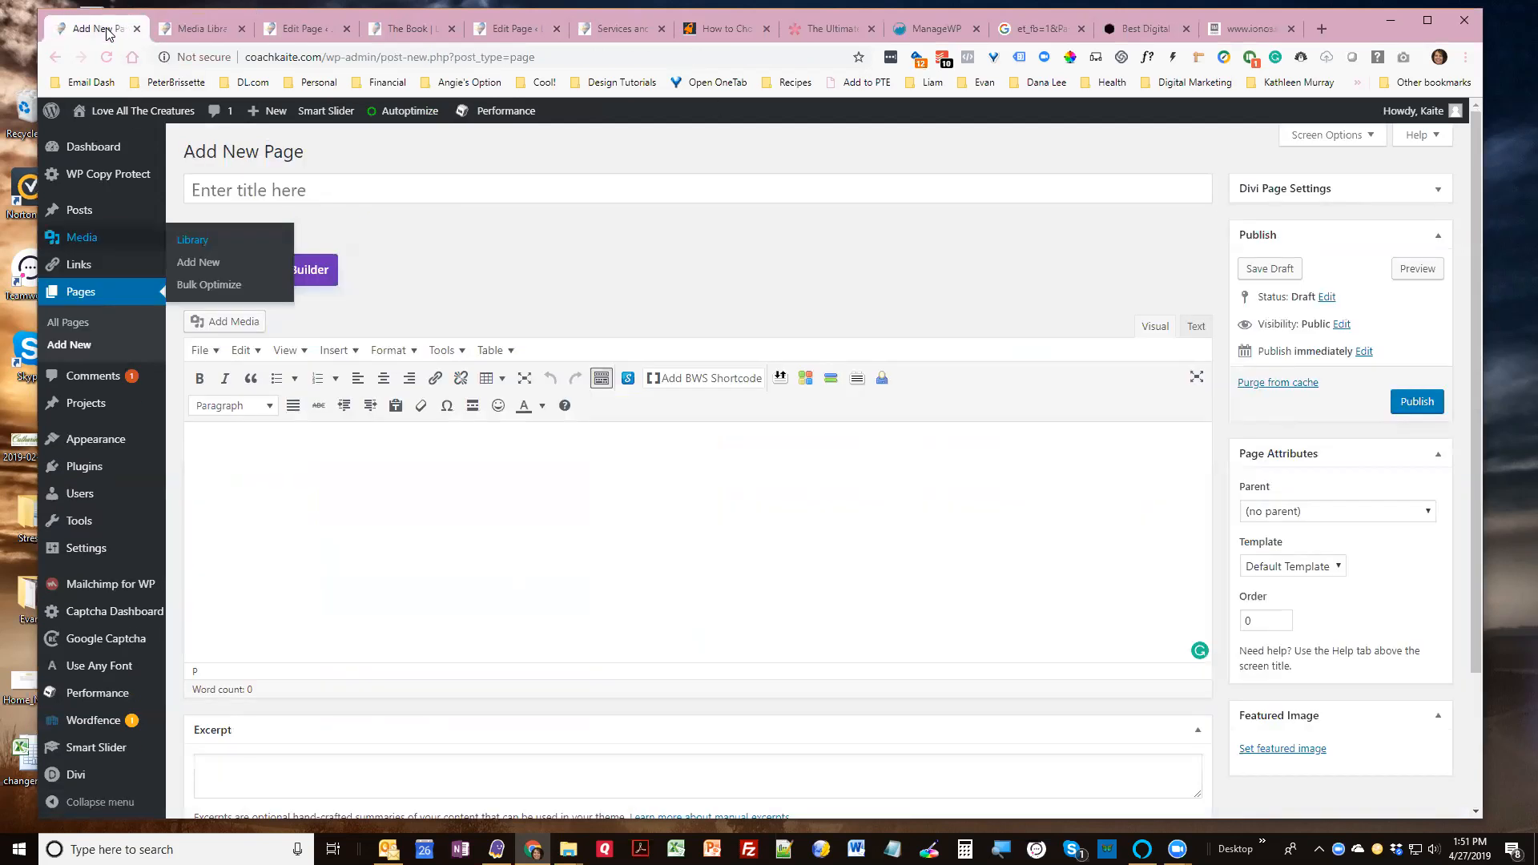
click(317, 32)
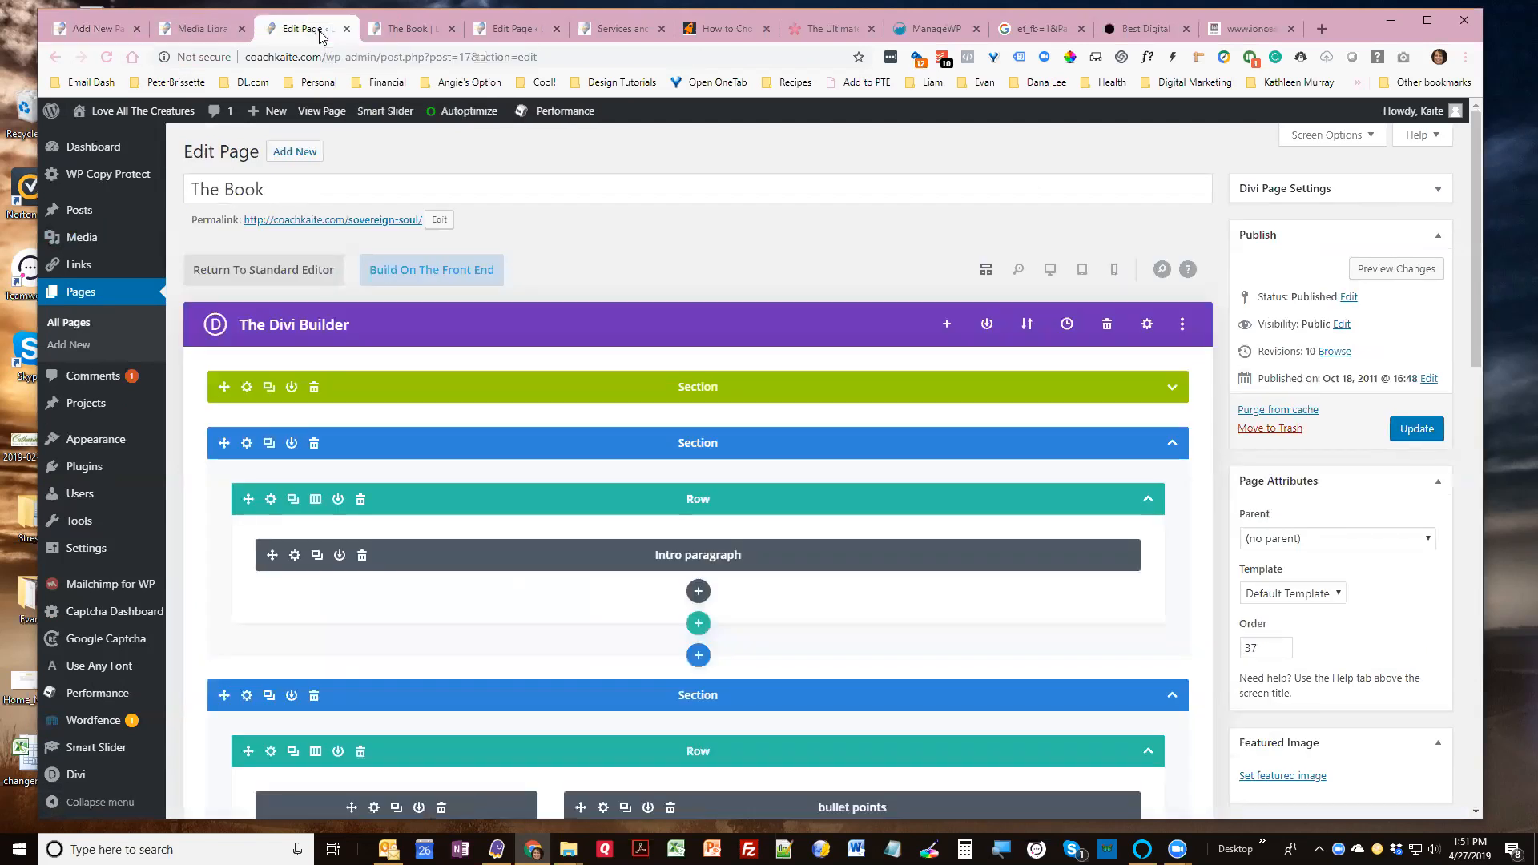
click(1417, 429)
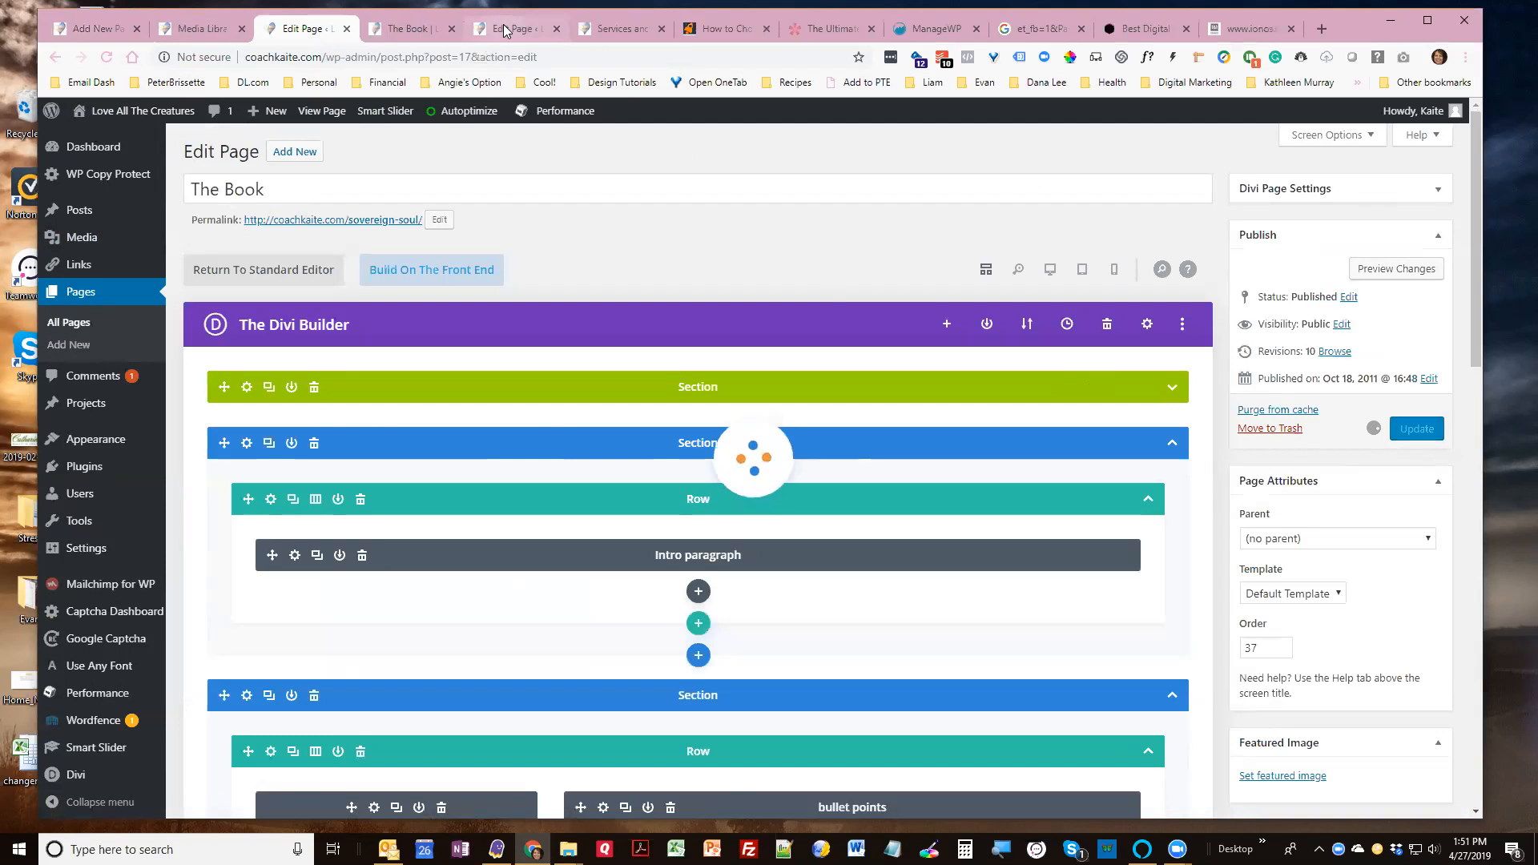
Switch to the Merchandise page editor and reload it, confirming the reload
click(505, 31)
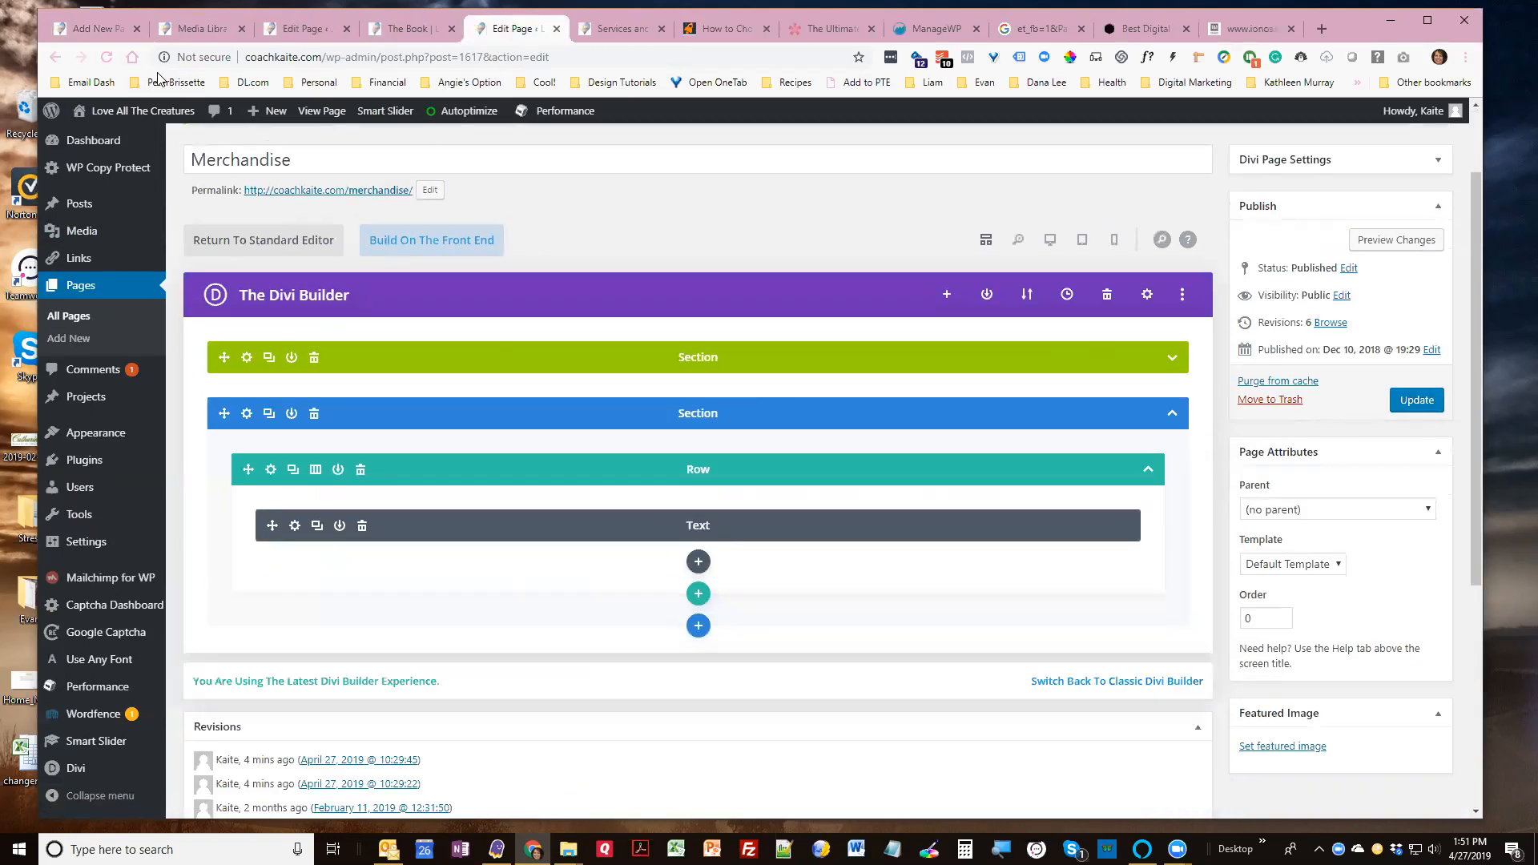
click(109, 58)
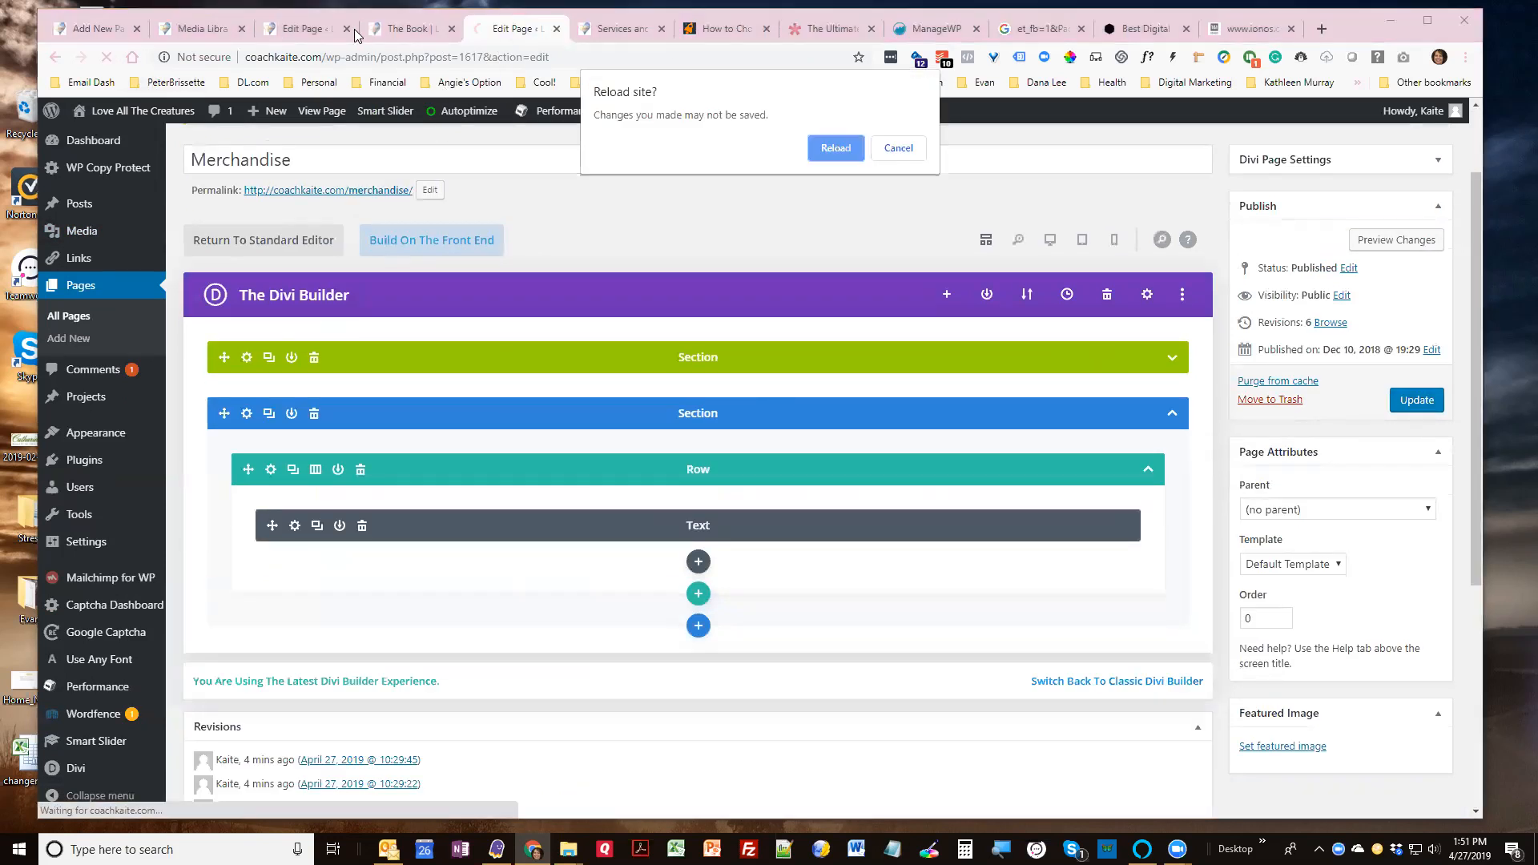
click(832, 150)
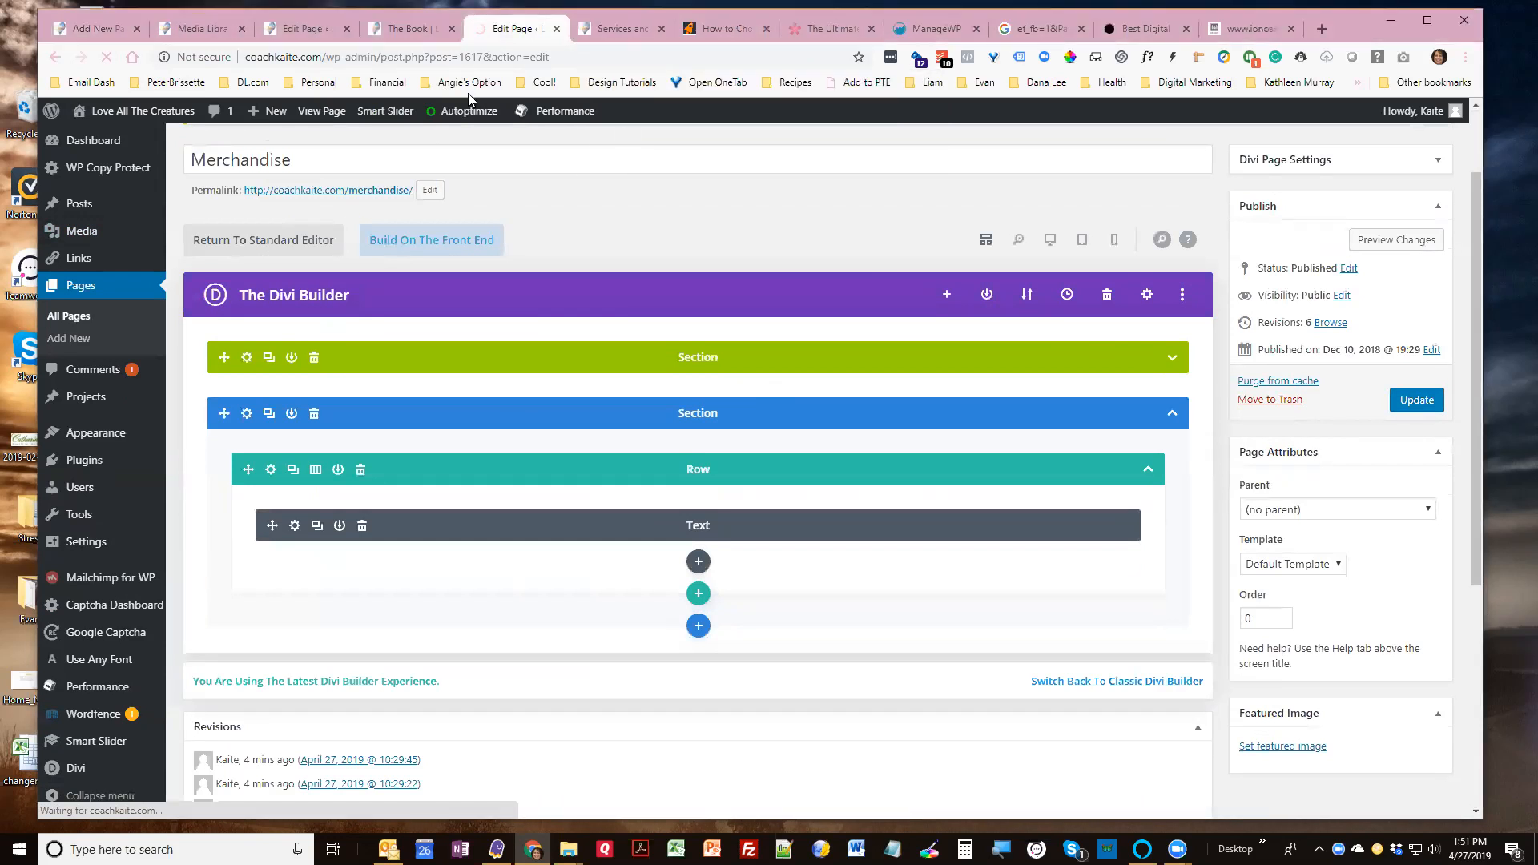
Close both the preview and the editor of The Book page, leaving the Merchandise editor open
click(401, 34)
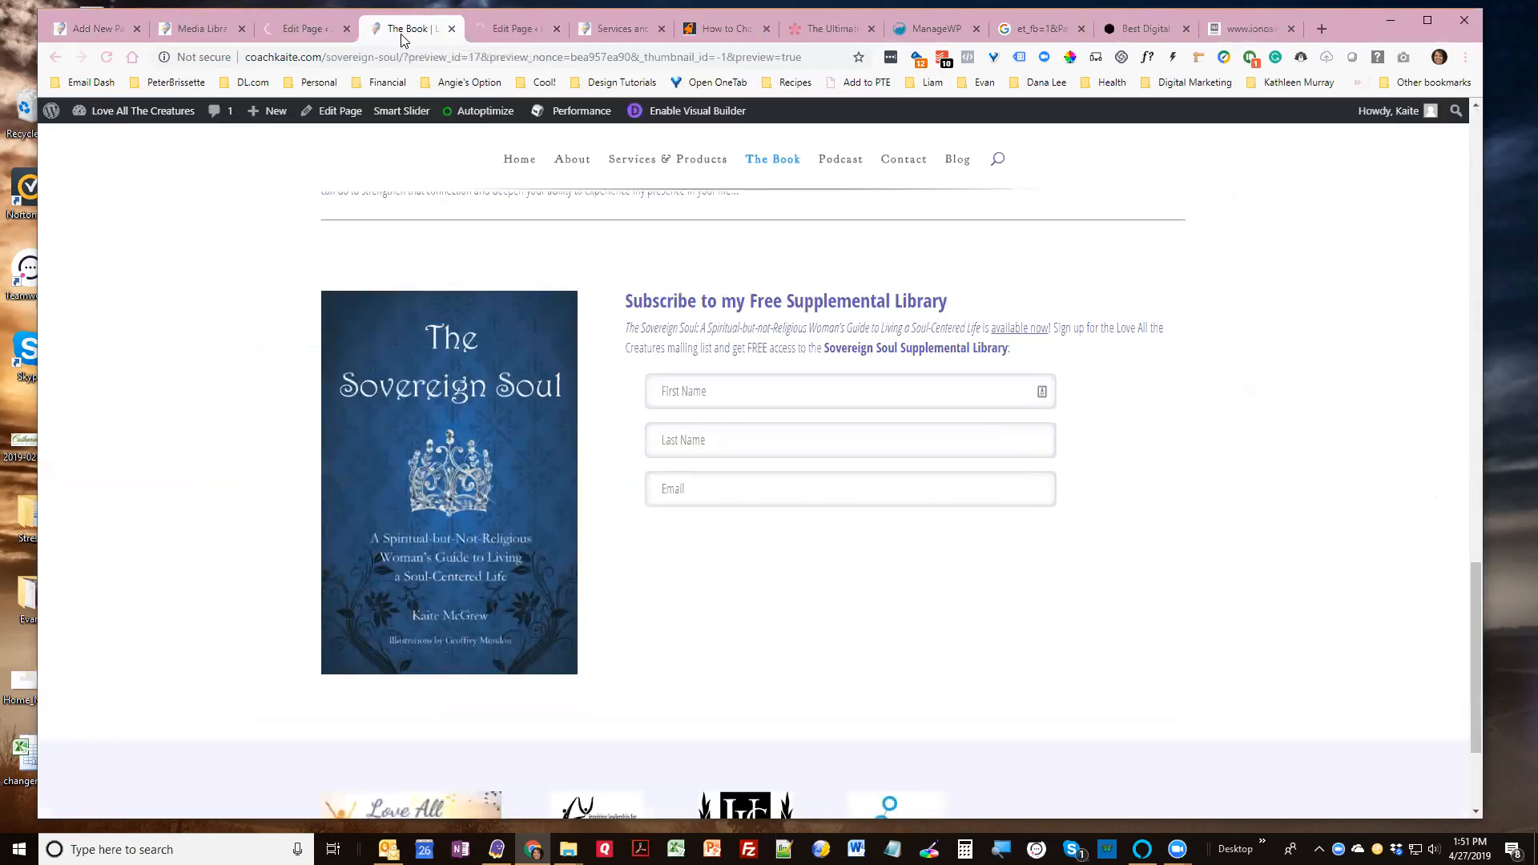
click(452, 29)
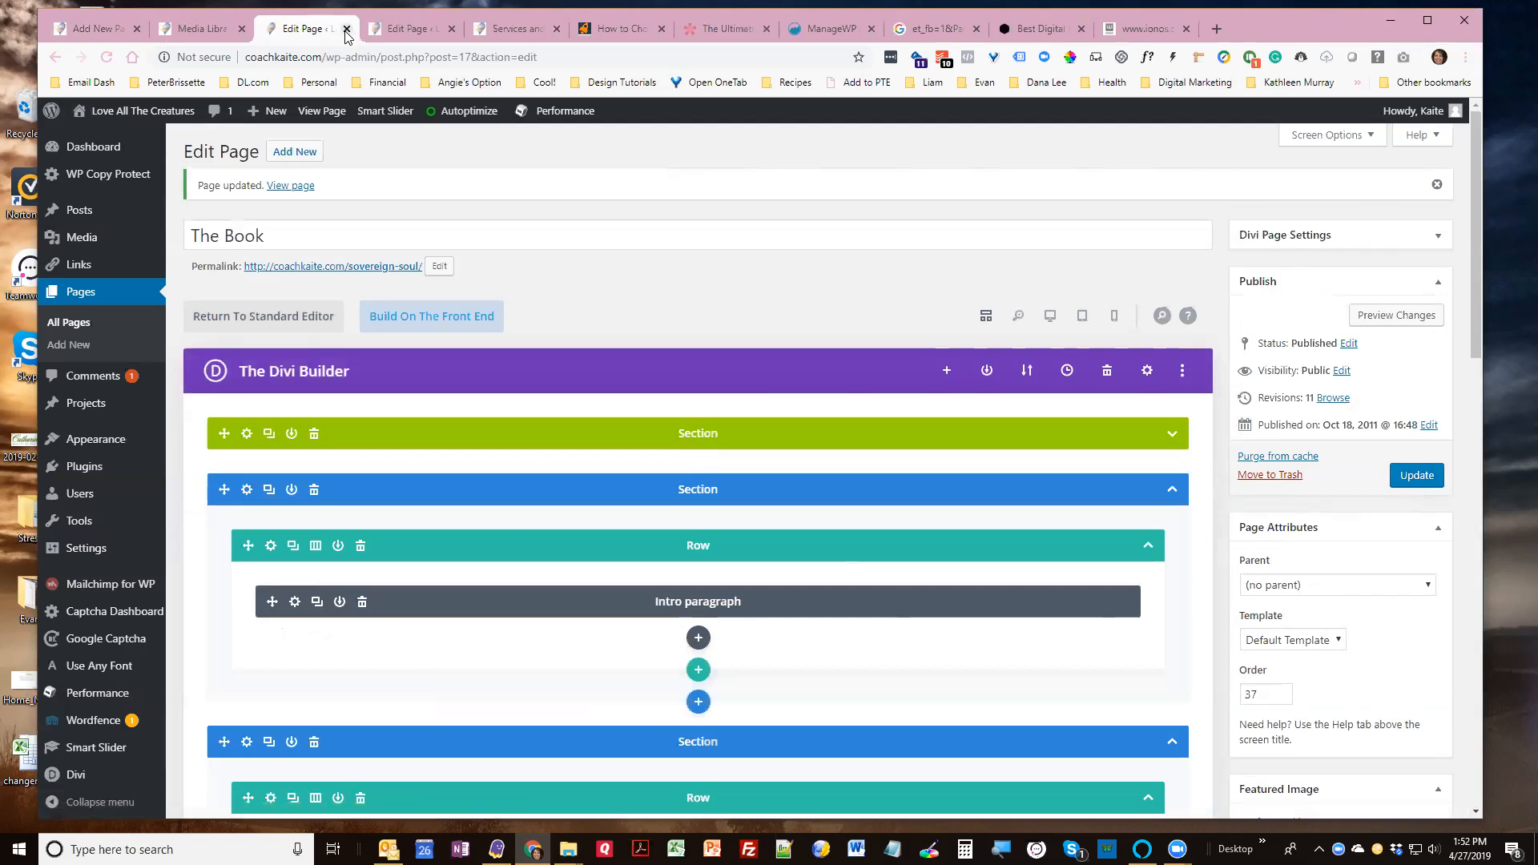
click(346, 30)
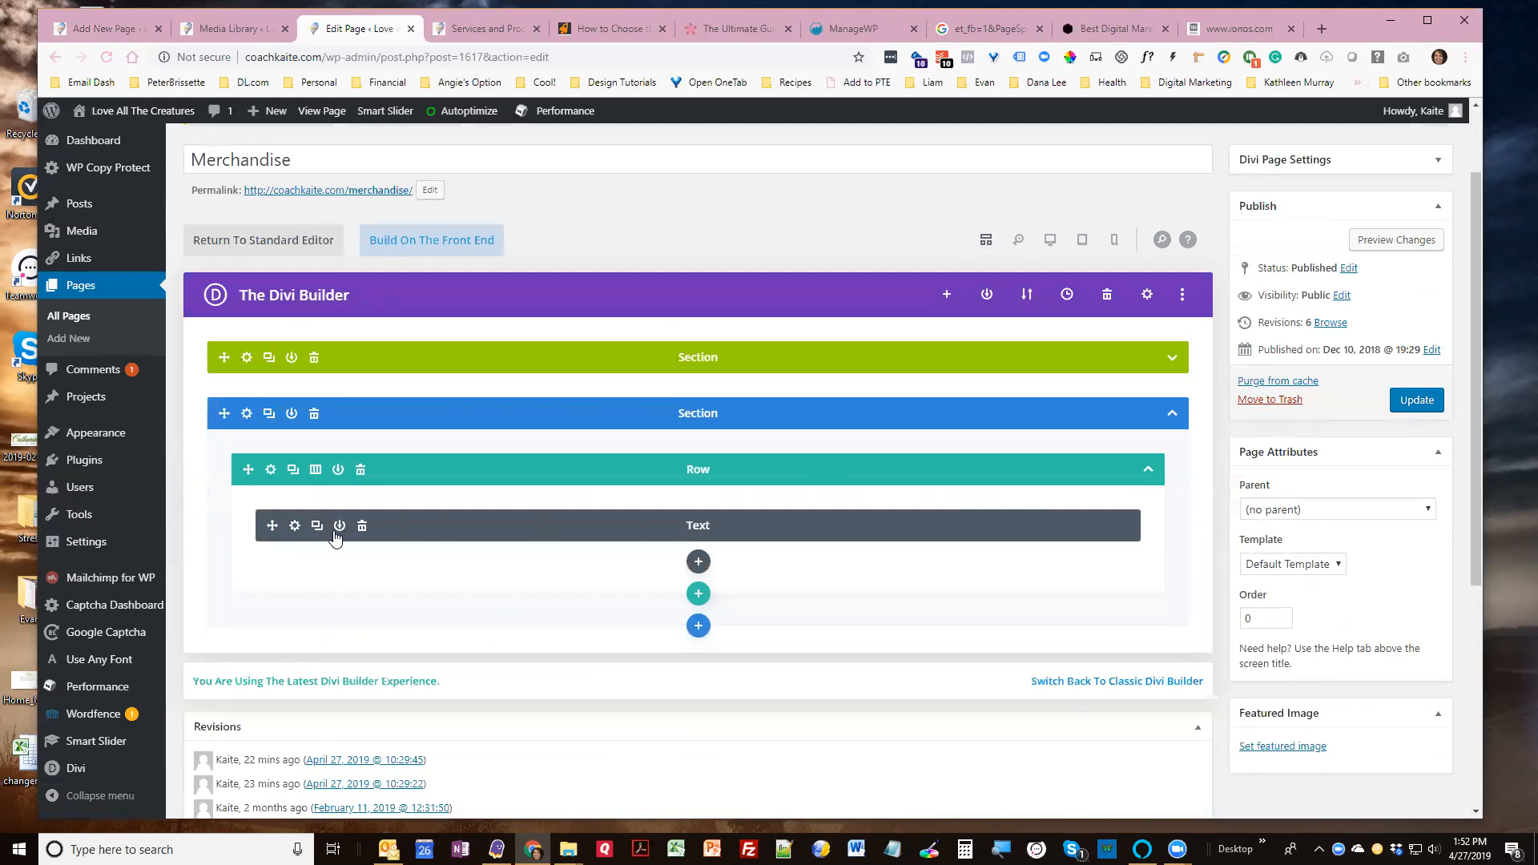
Open the Merchandise page's Text module settings, enlarge the dialog and remove the "Love All the Creatures. Be Vegan." image
click(294, 525)
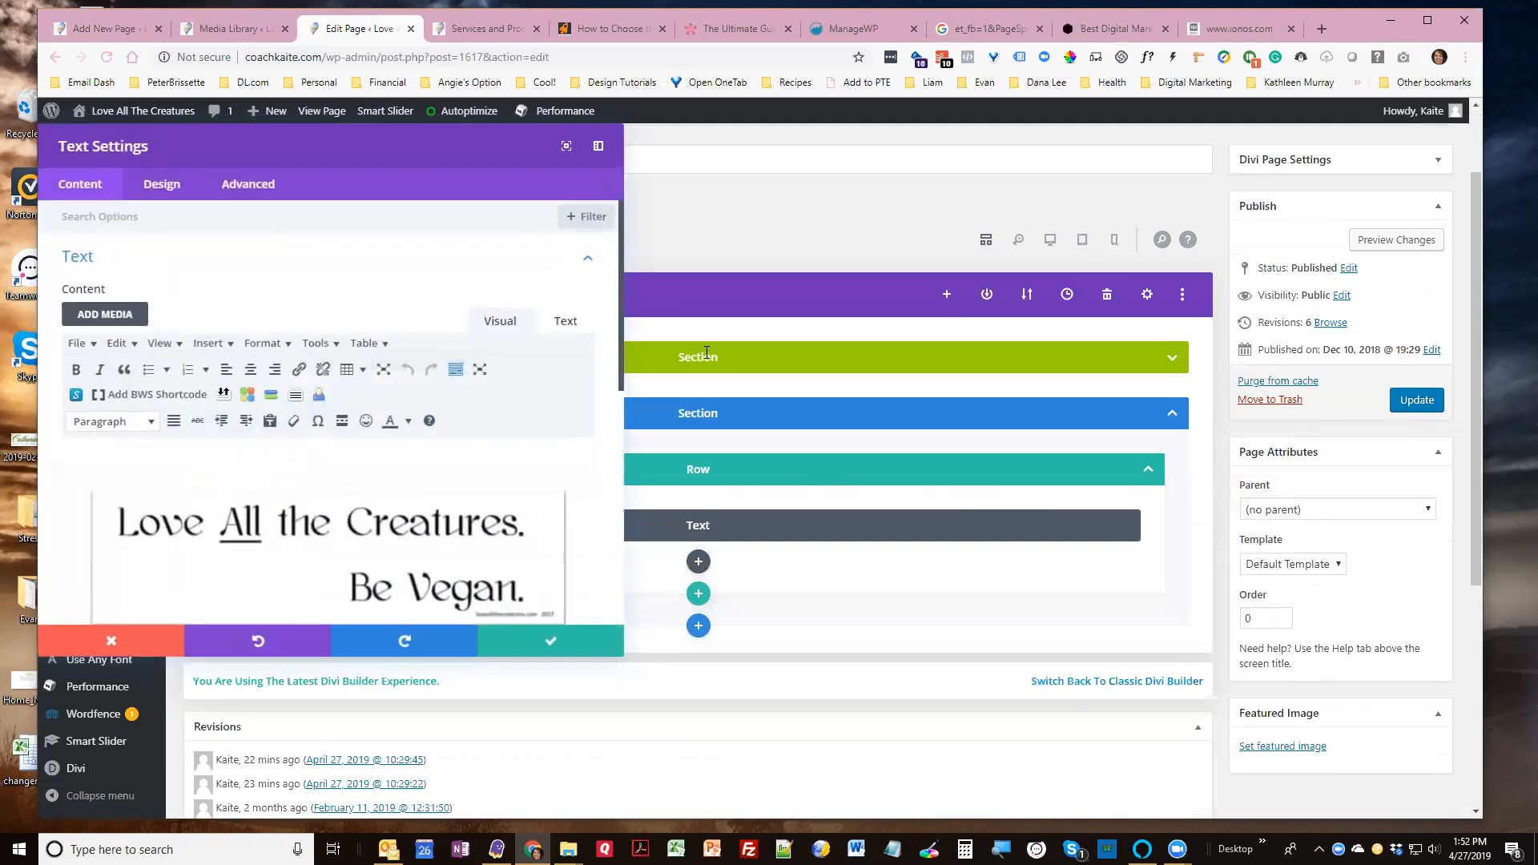
drag(623, 657, 910, 771)
click(484, 559)
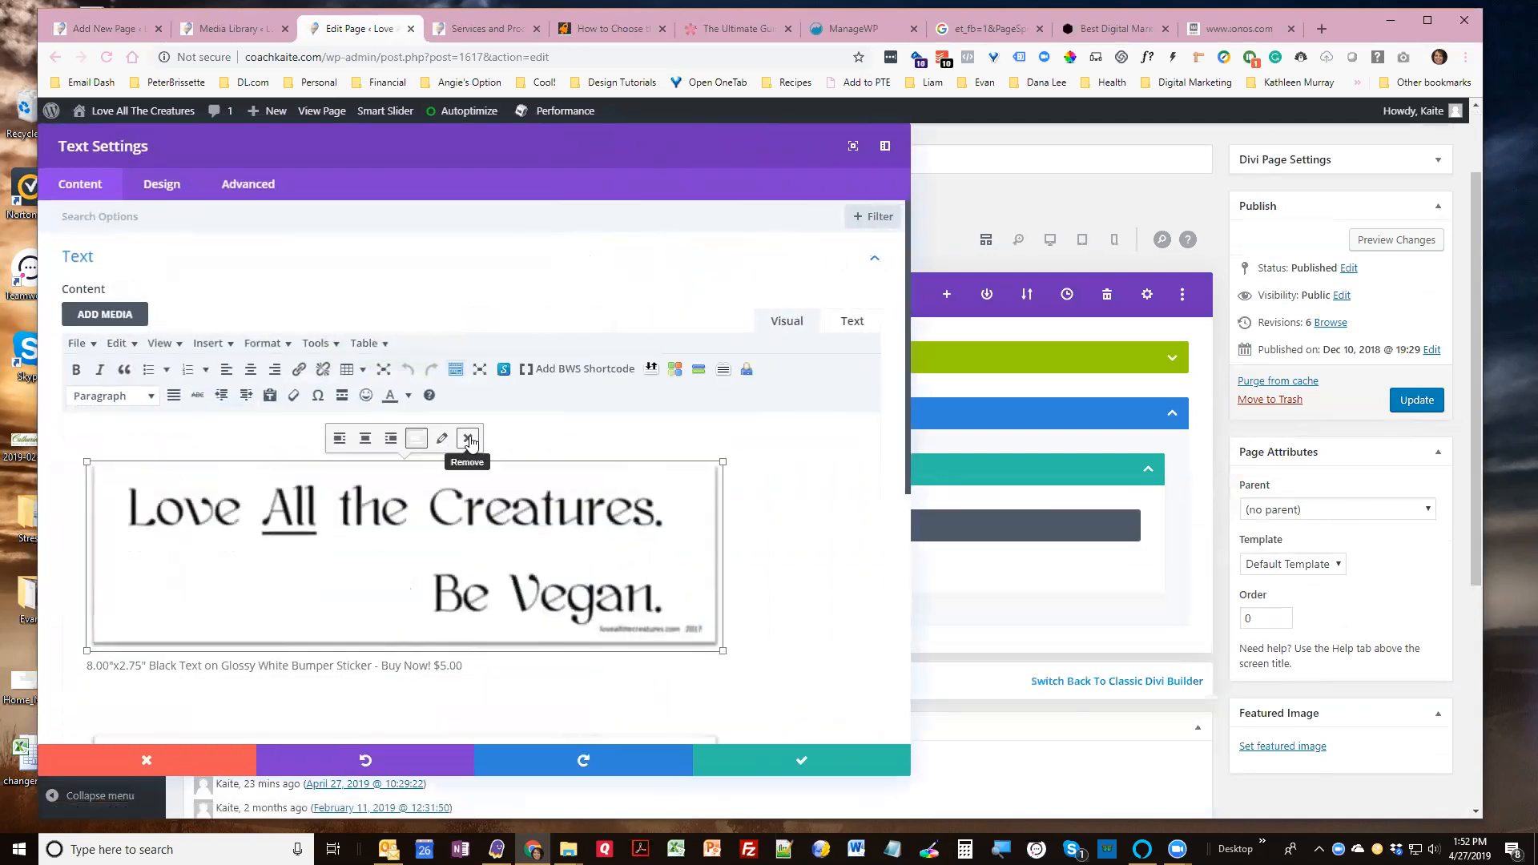
click(468, 439)
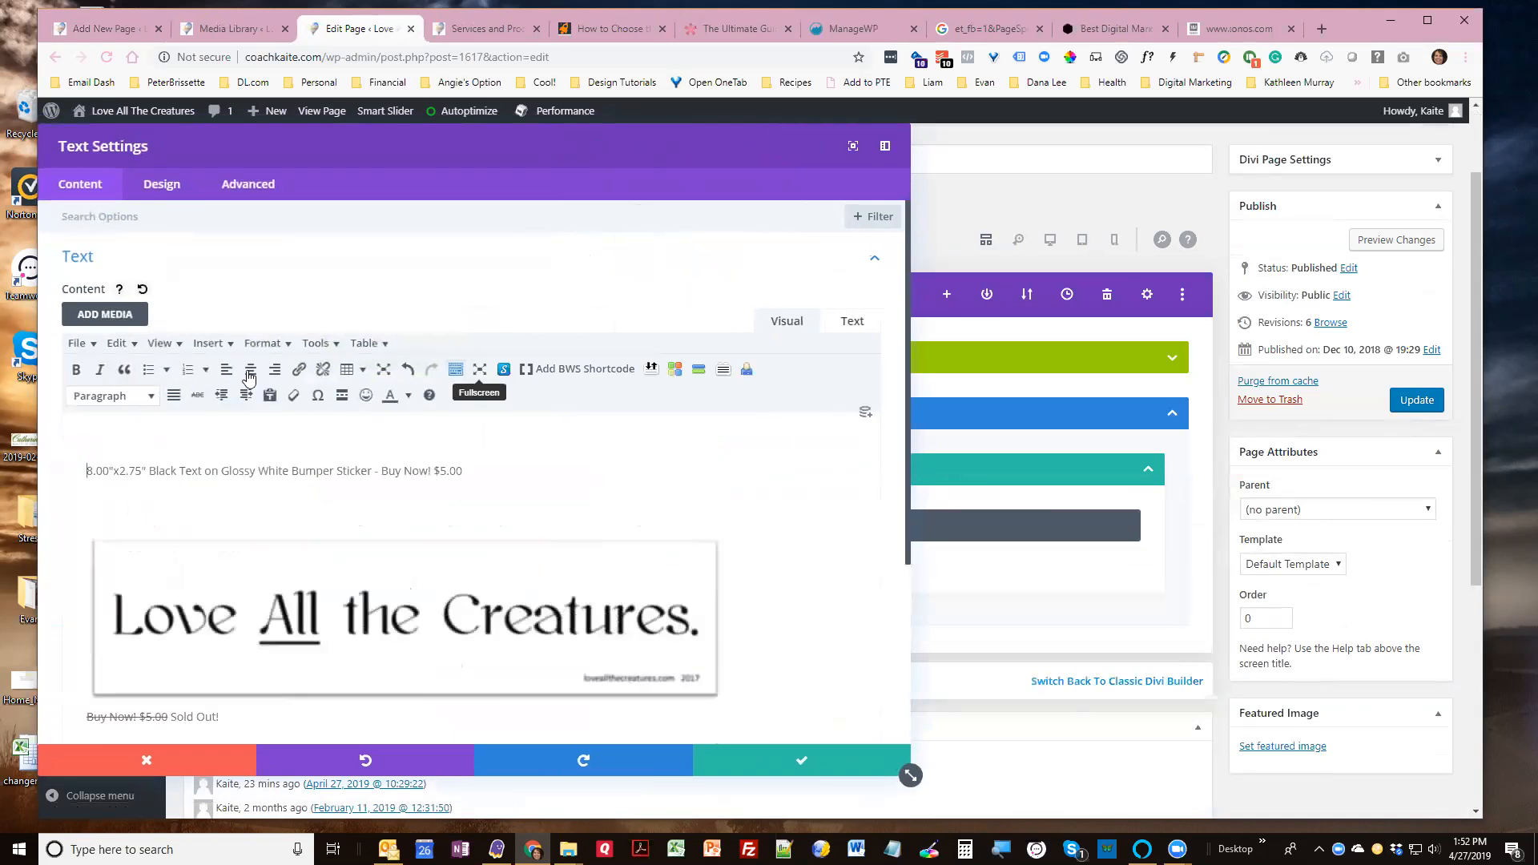
Insert Love-All-The-Creatures-bumper-sticker-full-size.jpg from the media library in place of the removed image
click(117, 316)
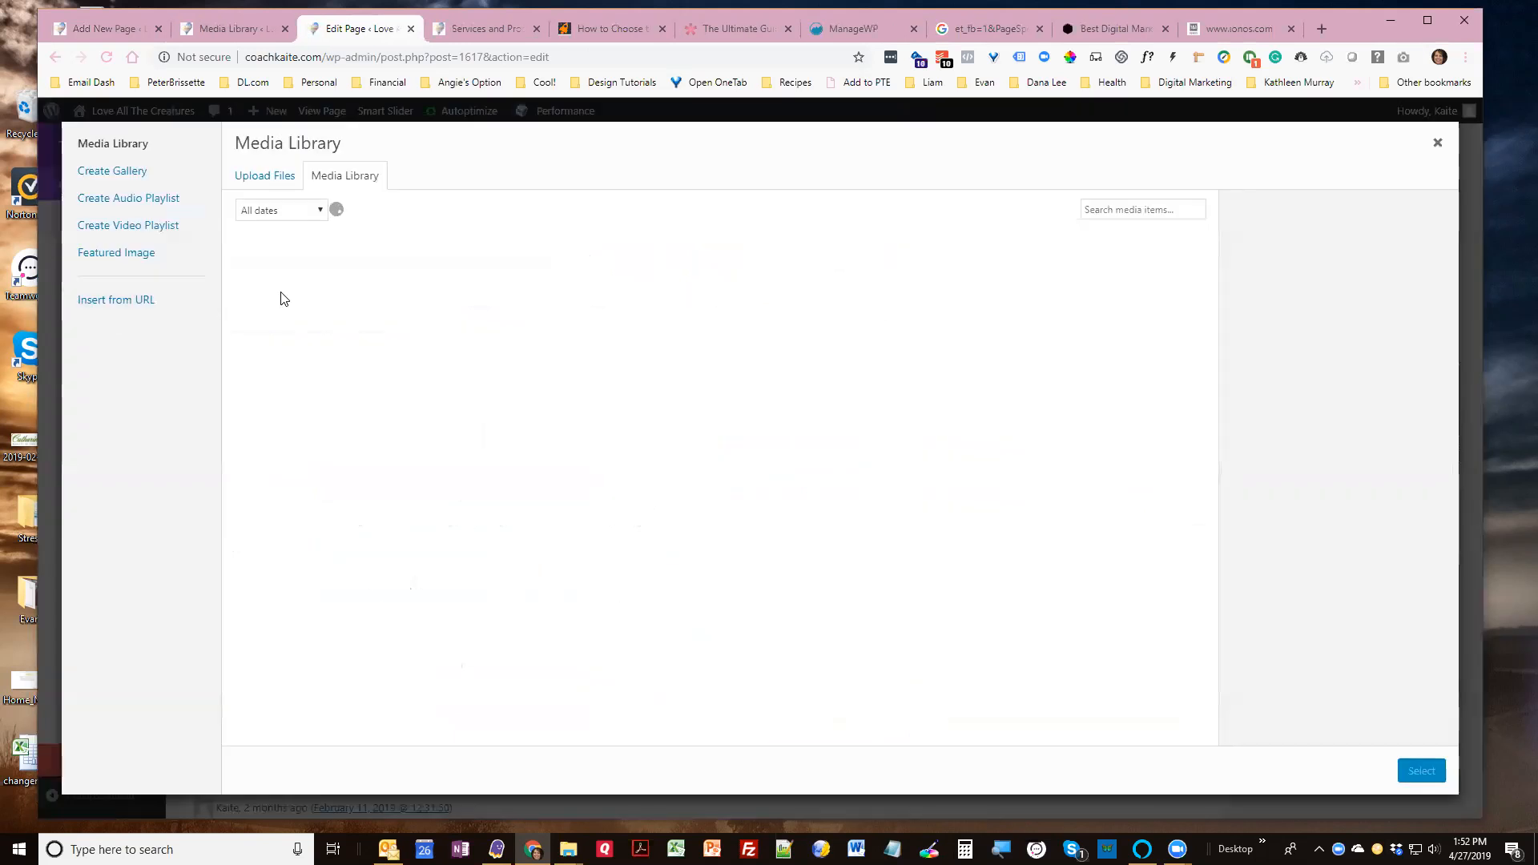
click(284, 297)
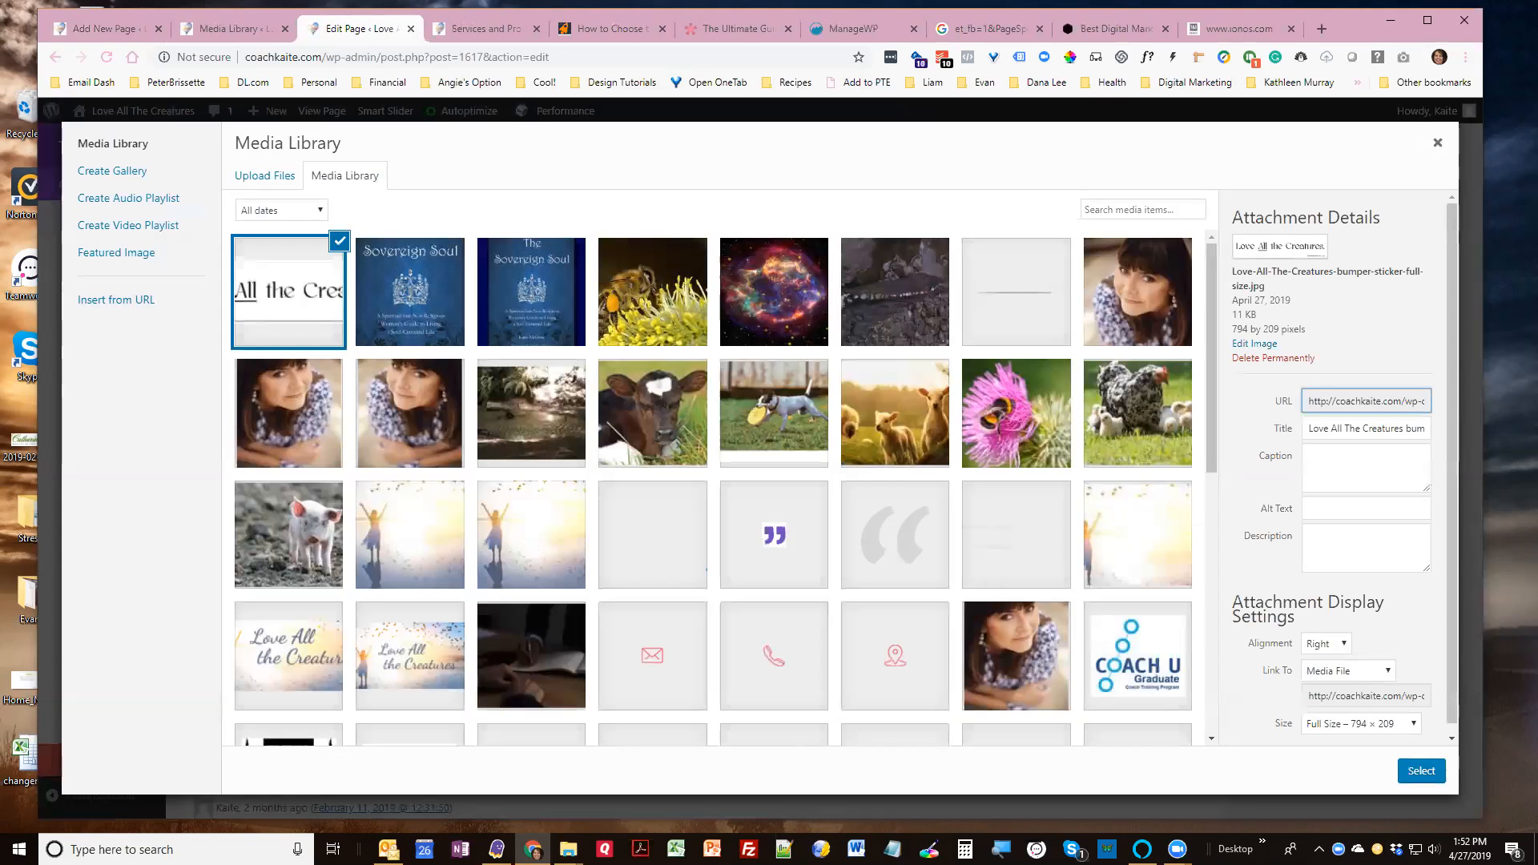
click(1420, 771)
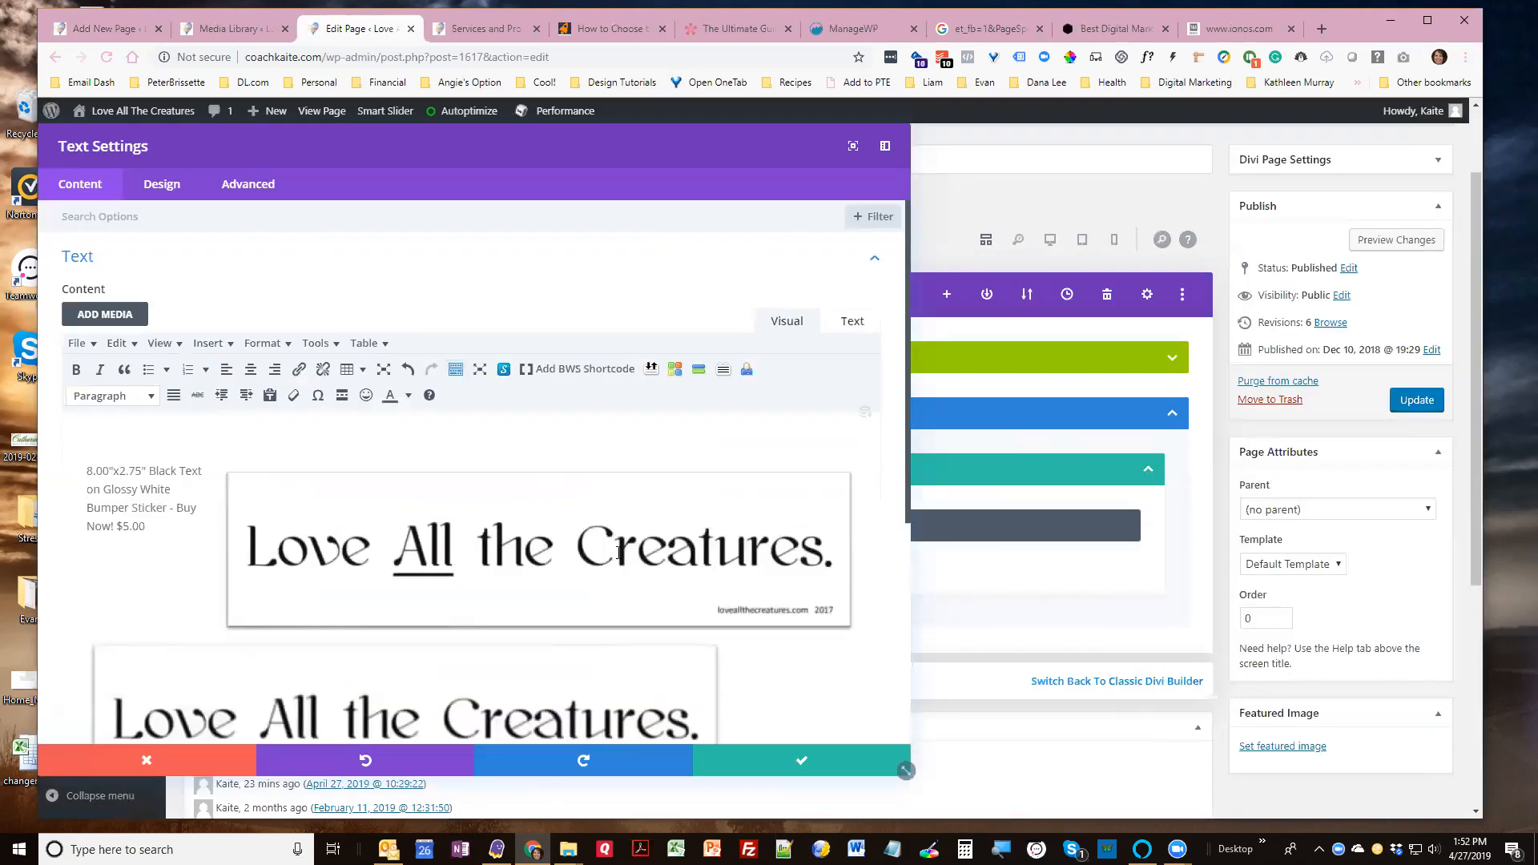
Center the inserted bumper sticker image and move the "Black Text on Glossy White Bumper Sticker - Buy Now! $5.00" caption below it
drag(83, 473, 192, 529)
key(ctrl+c)
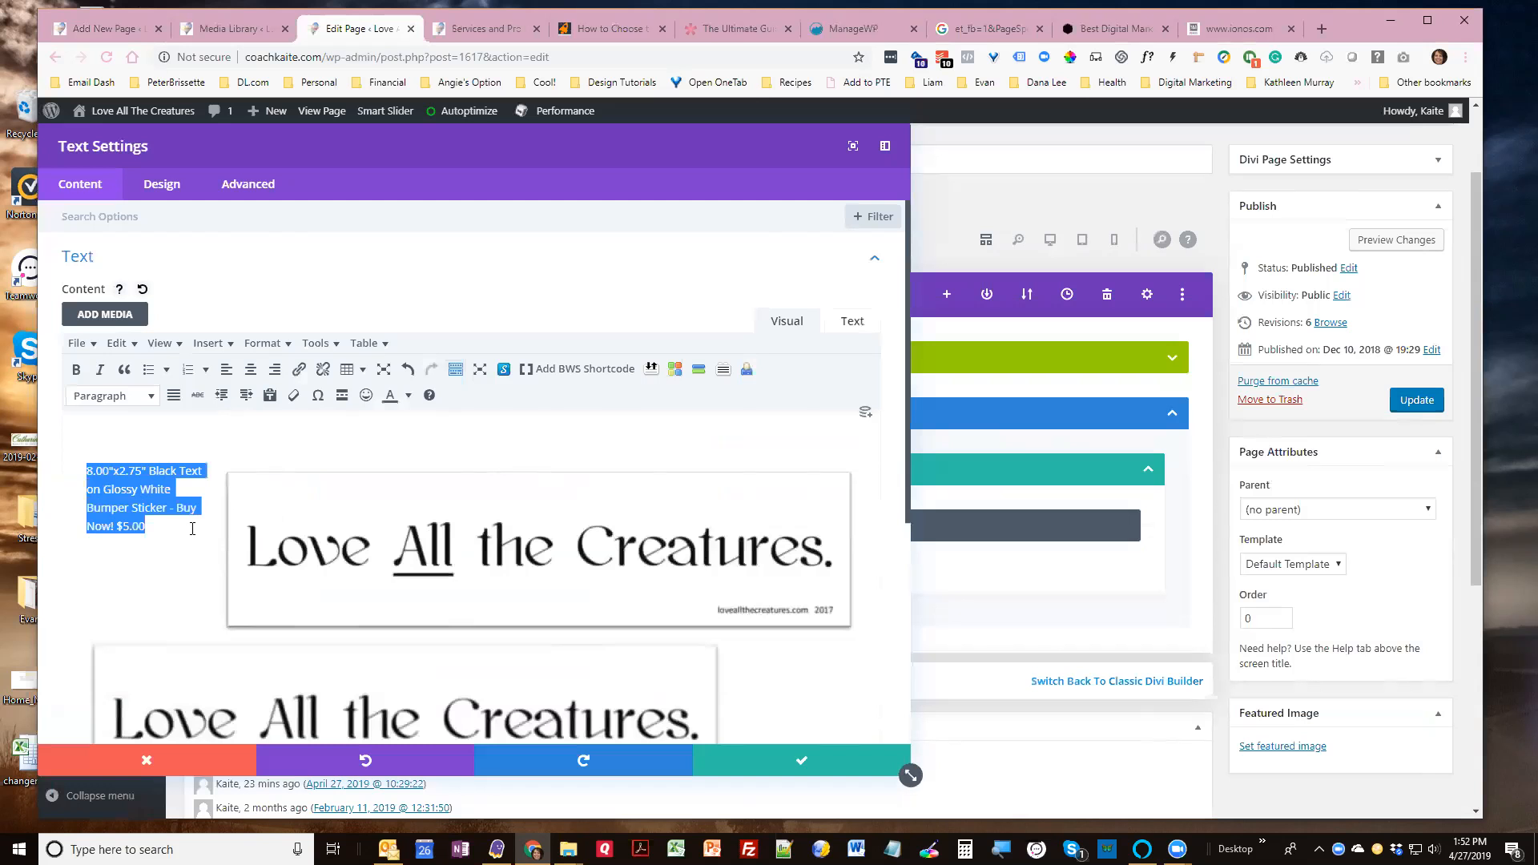
key(BackSpace)
click(221, 538)
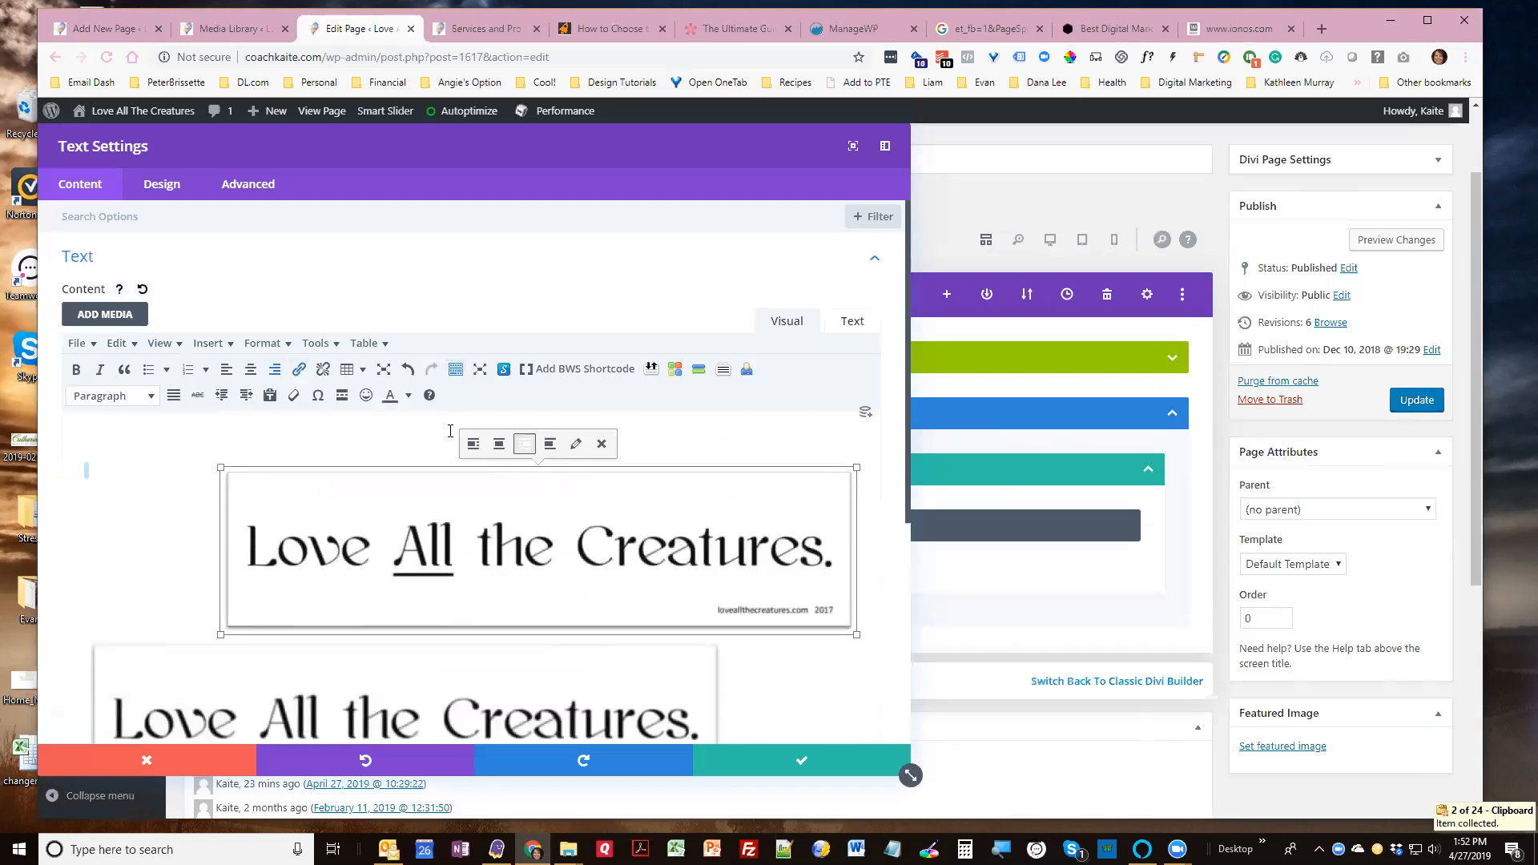
click(498, 444)
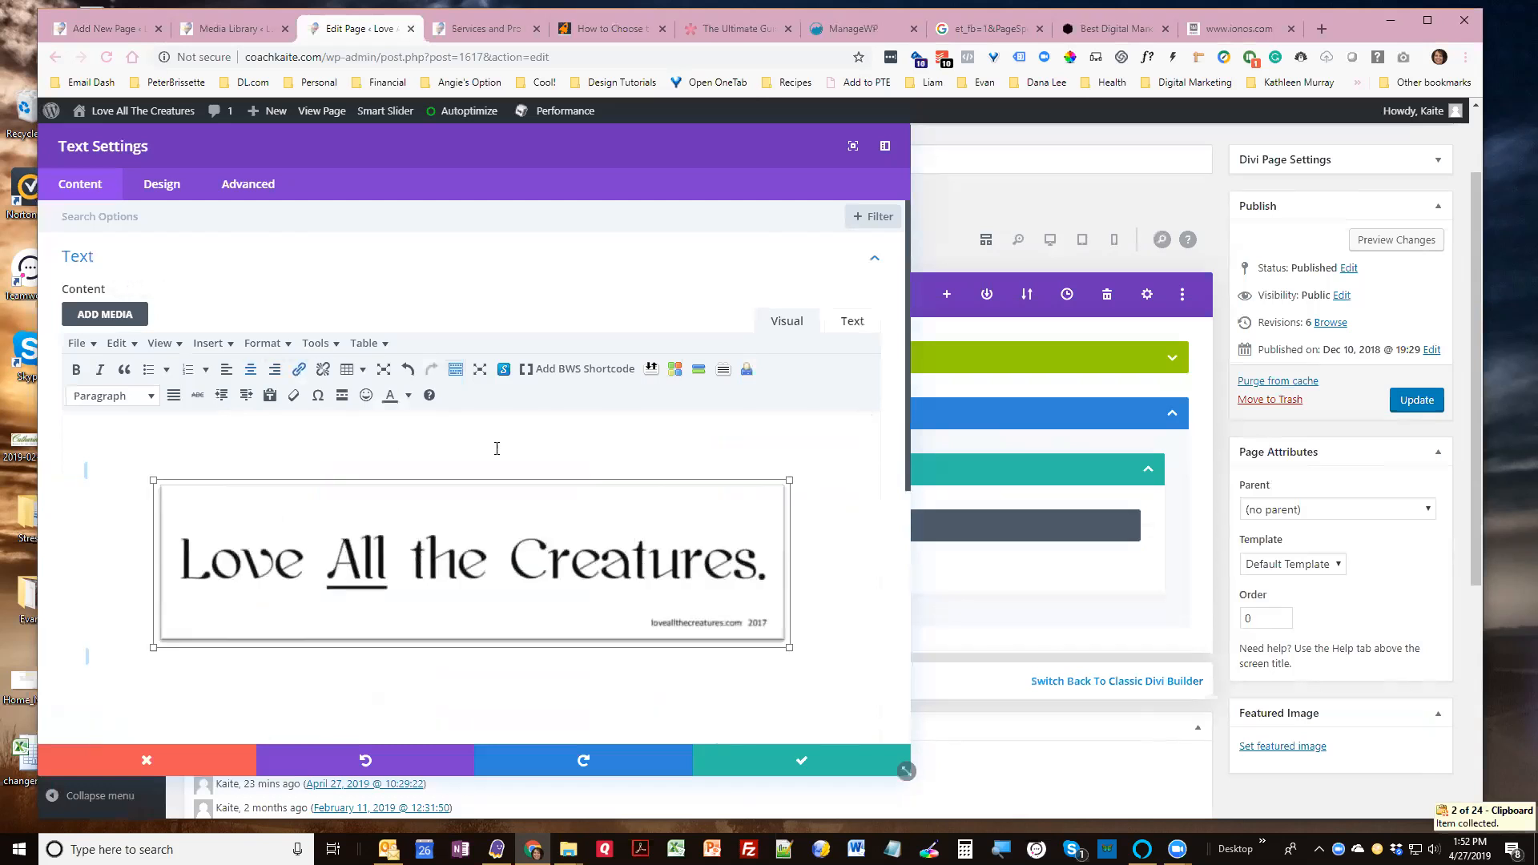
click(814, 638)
key(Down)
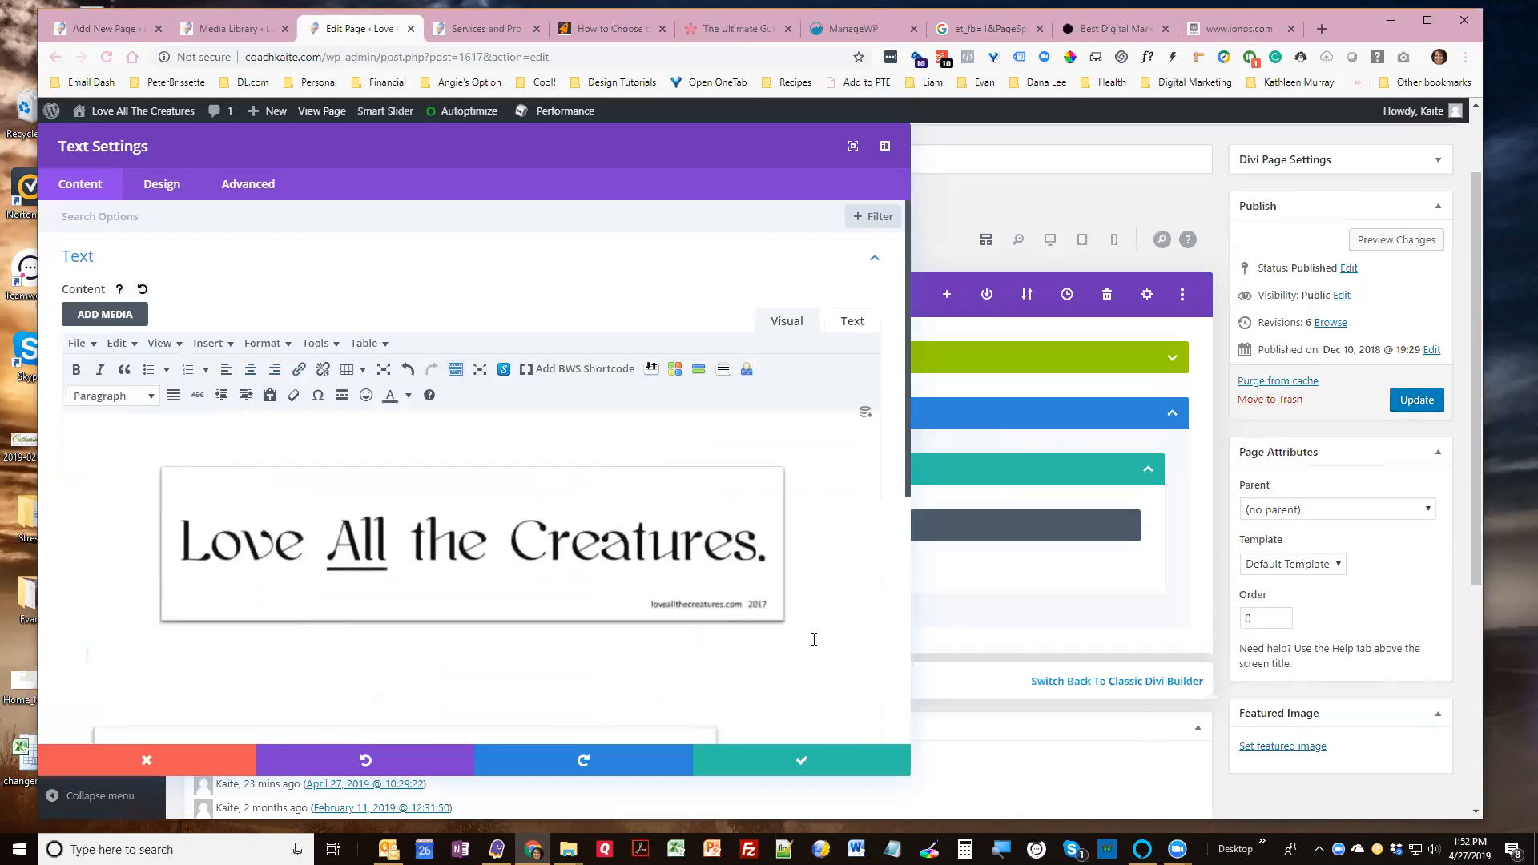
key(ctrl+v)
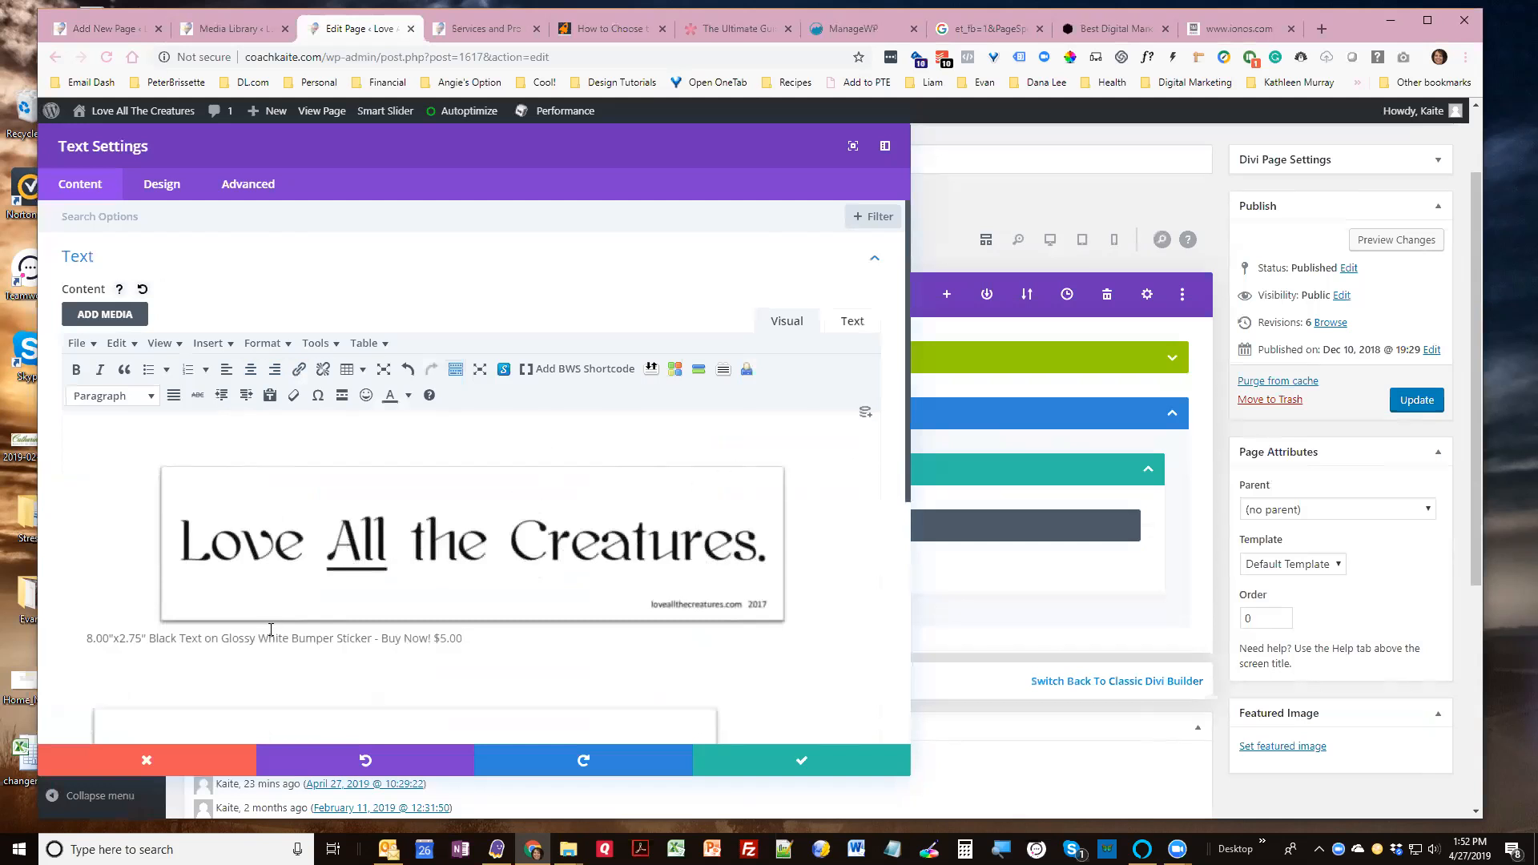
Center the bumper sticker's size and price caption beneath the image
triple_click(270, 637)
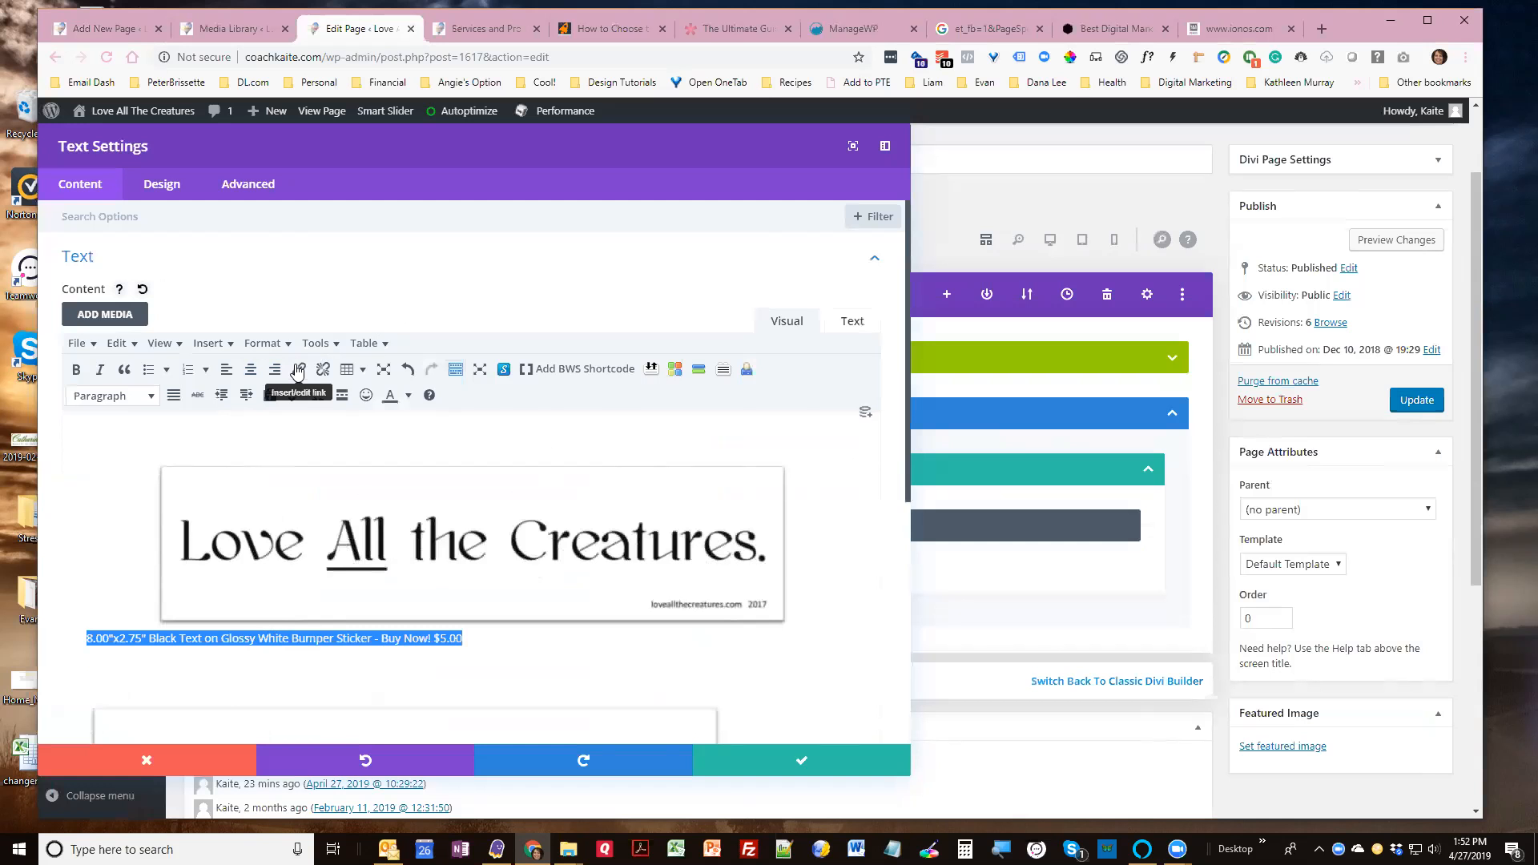
click(250, 369)
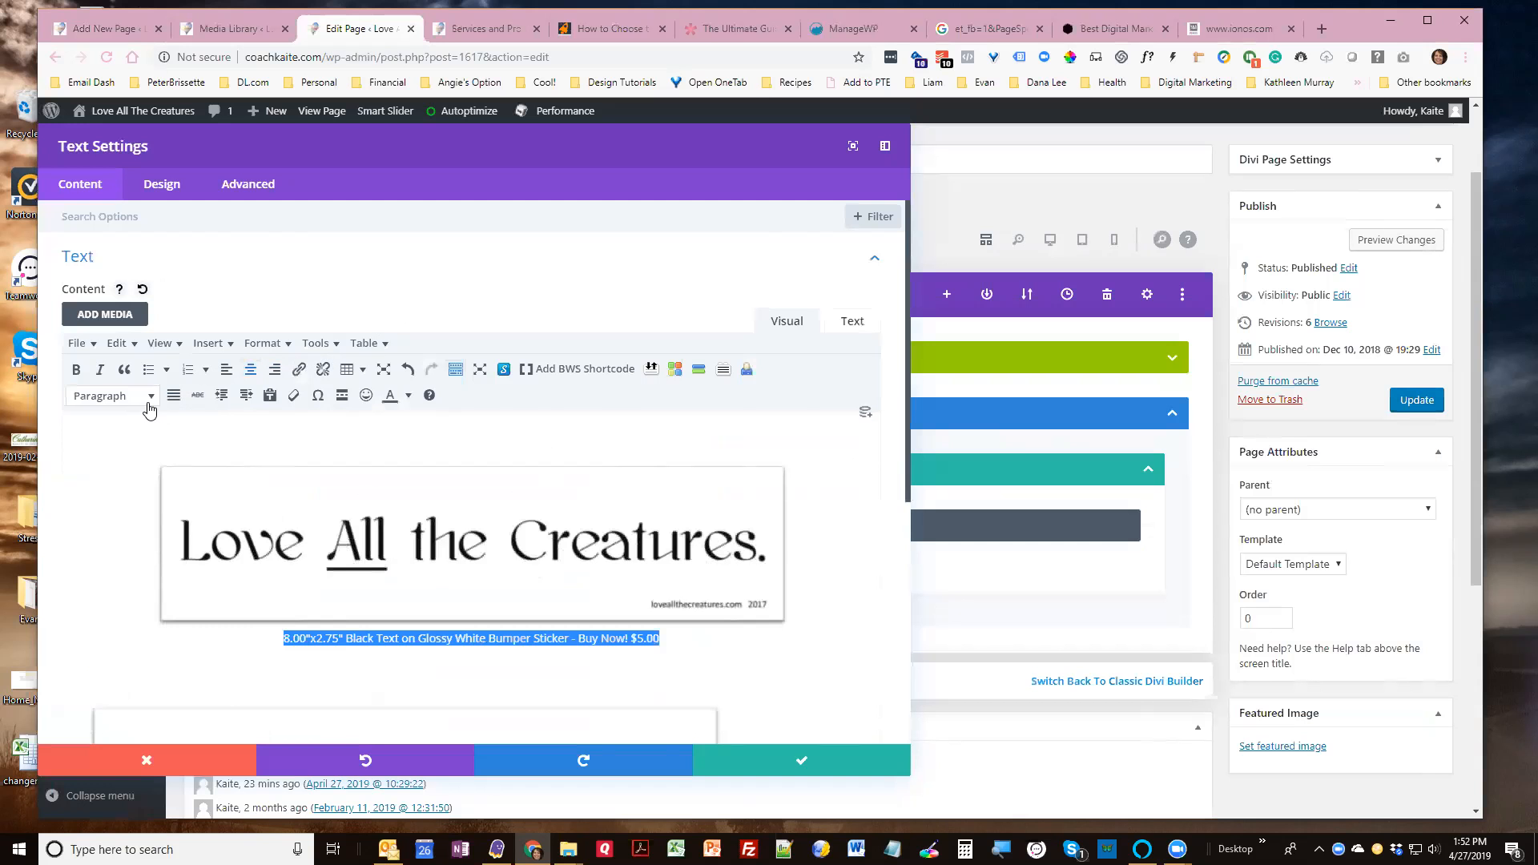
click(266, 343)
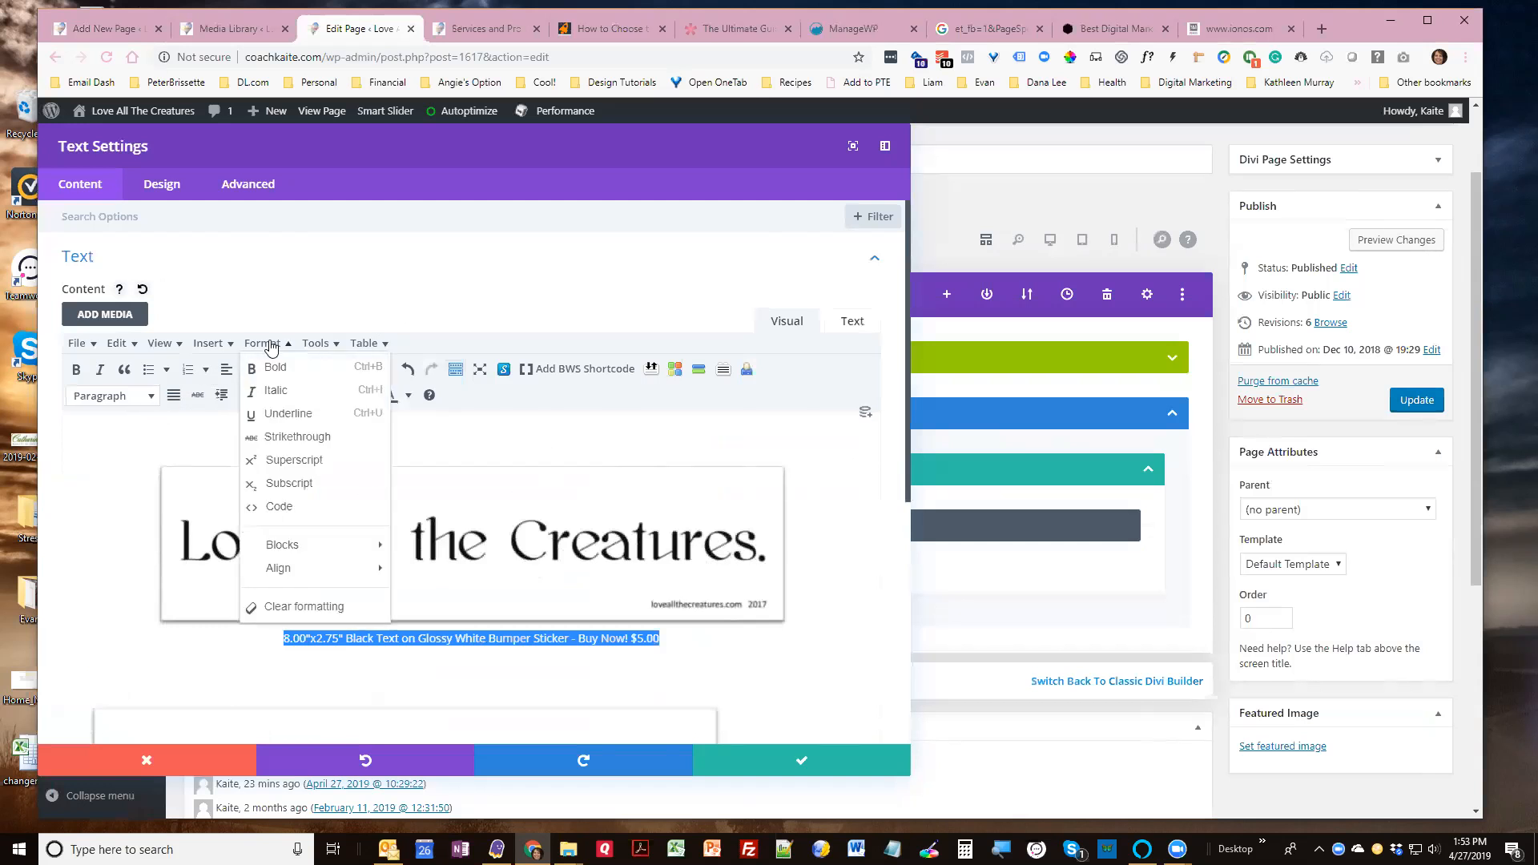
click(88, 444)
Delete the lower "Love All the Creatures." image above the "Sold Out!" line
scroll(338, 641, down, 2)
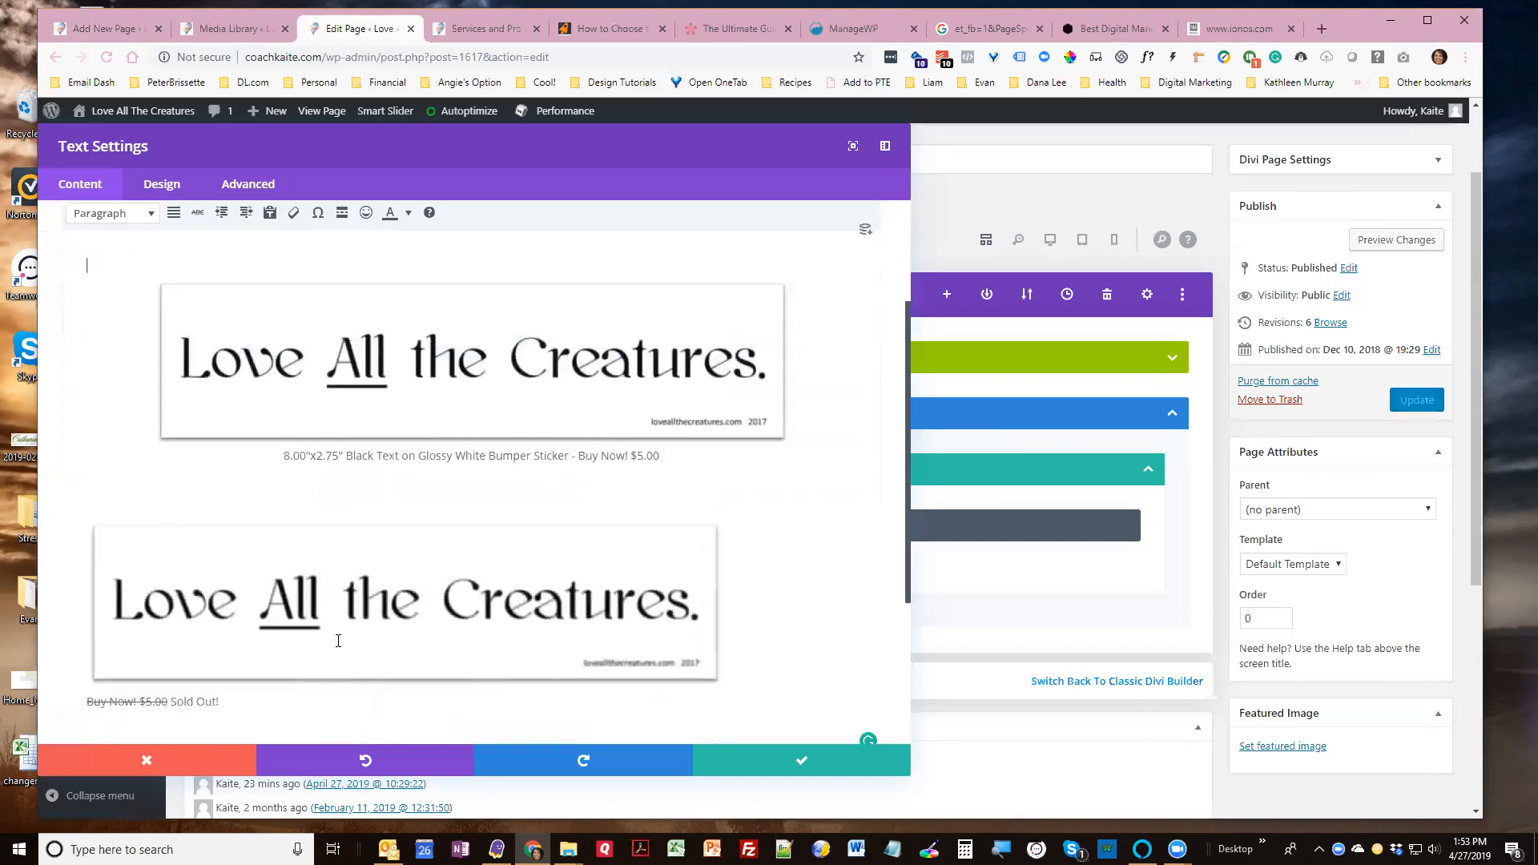
scroll(338, 641, down, 1)
click(318, 562)
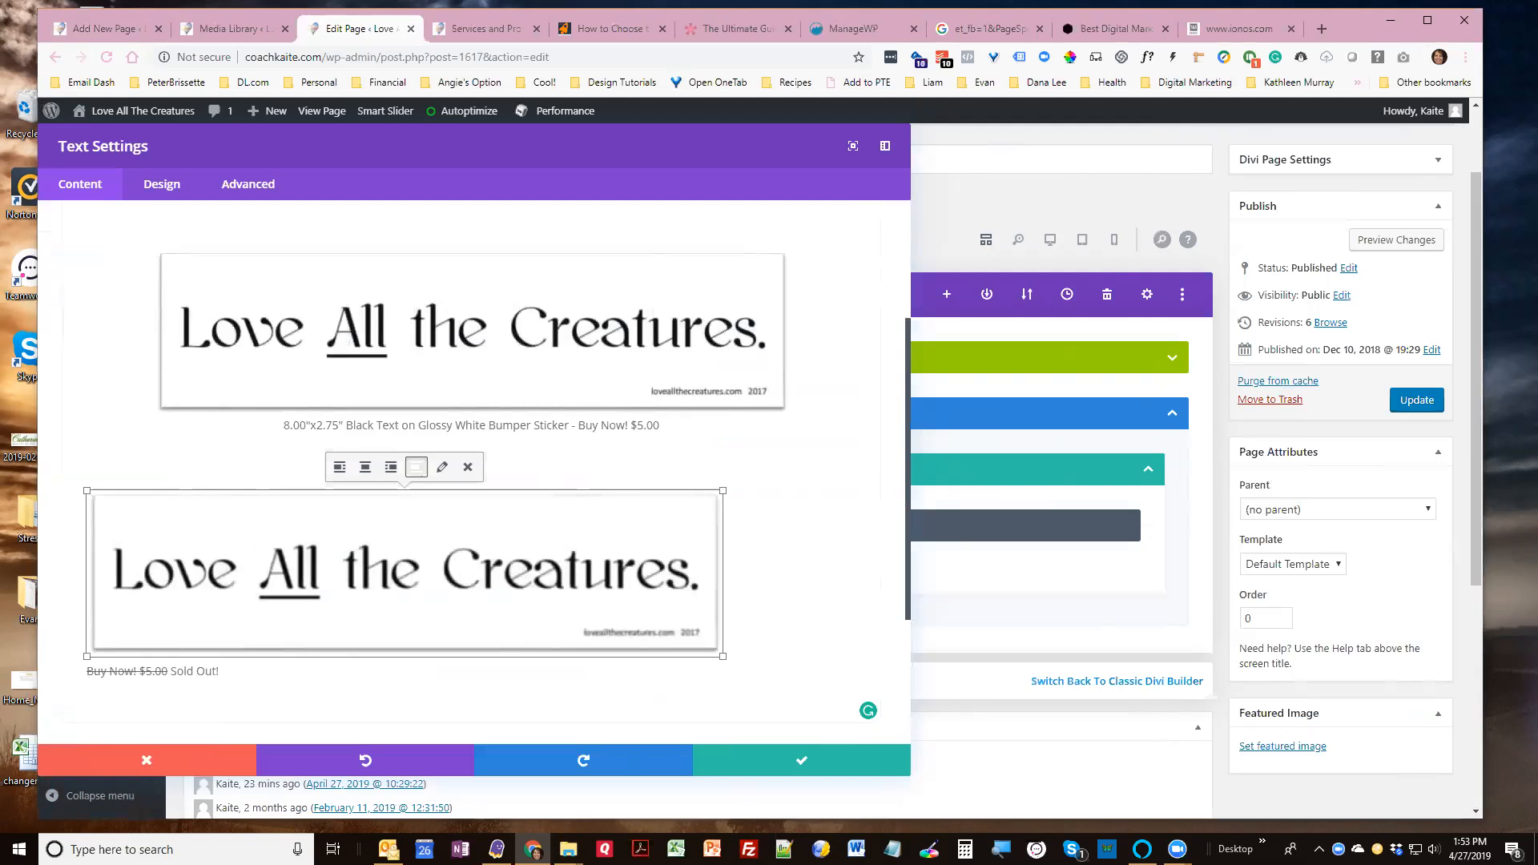
click(568, 850)
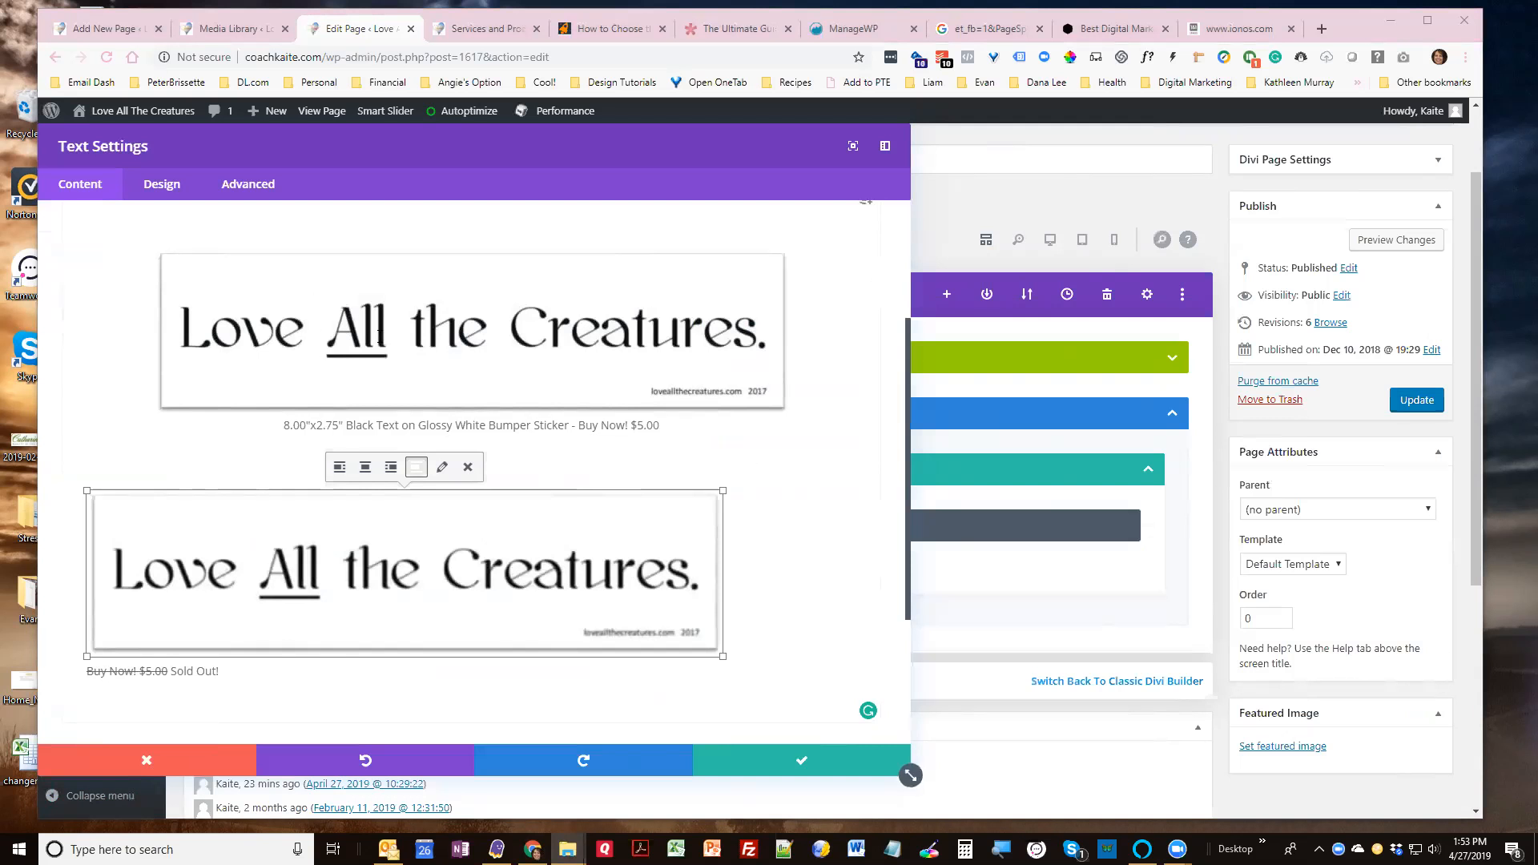
click(239, 325)
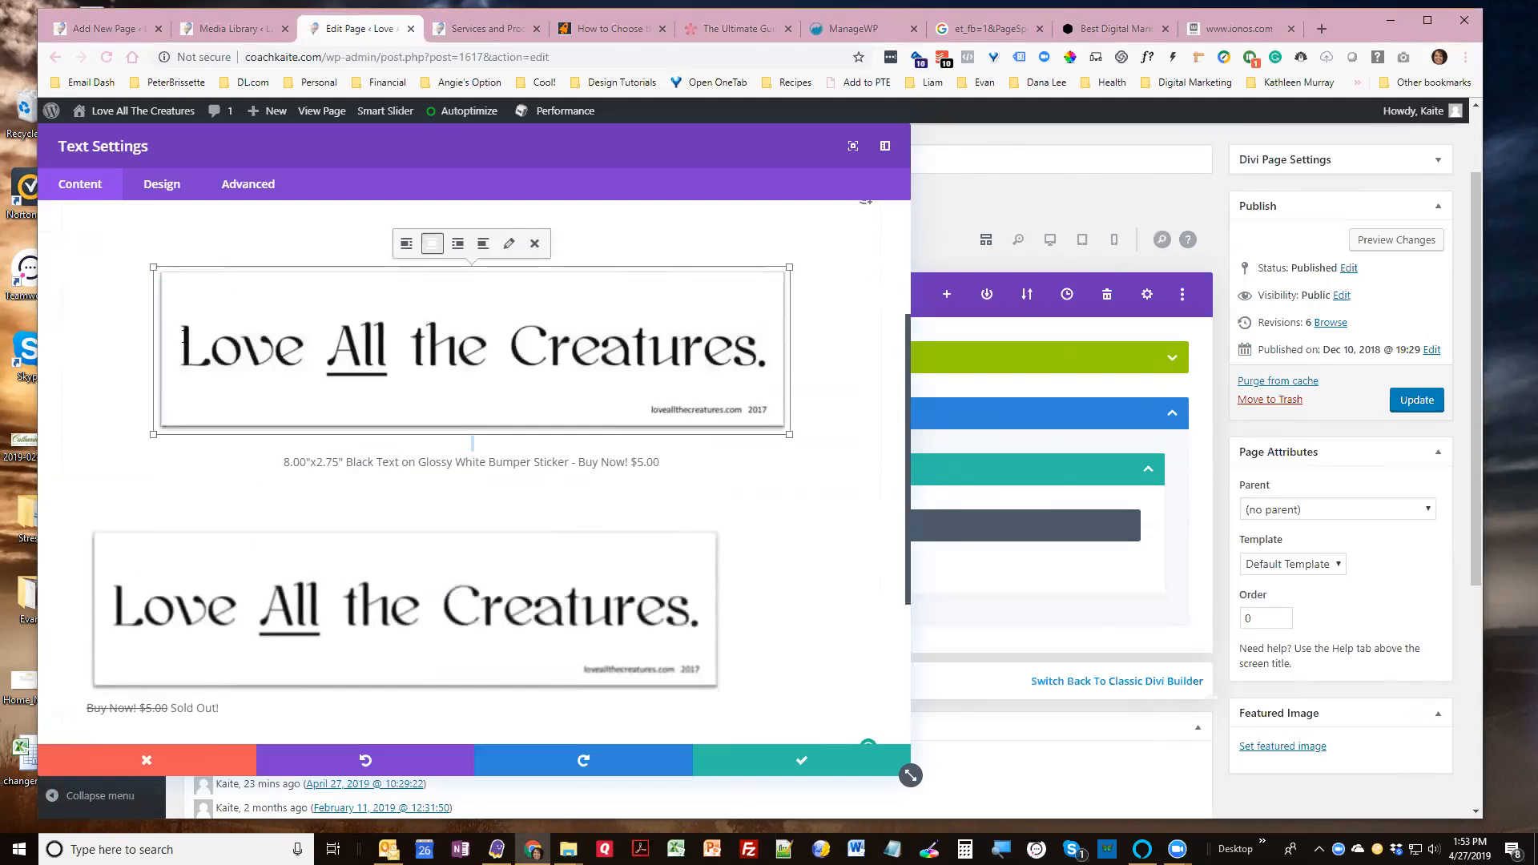
click(192, 583)
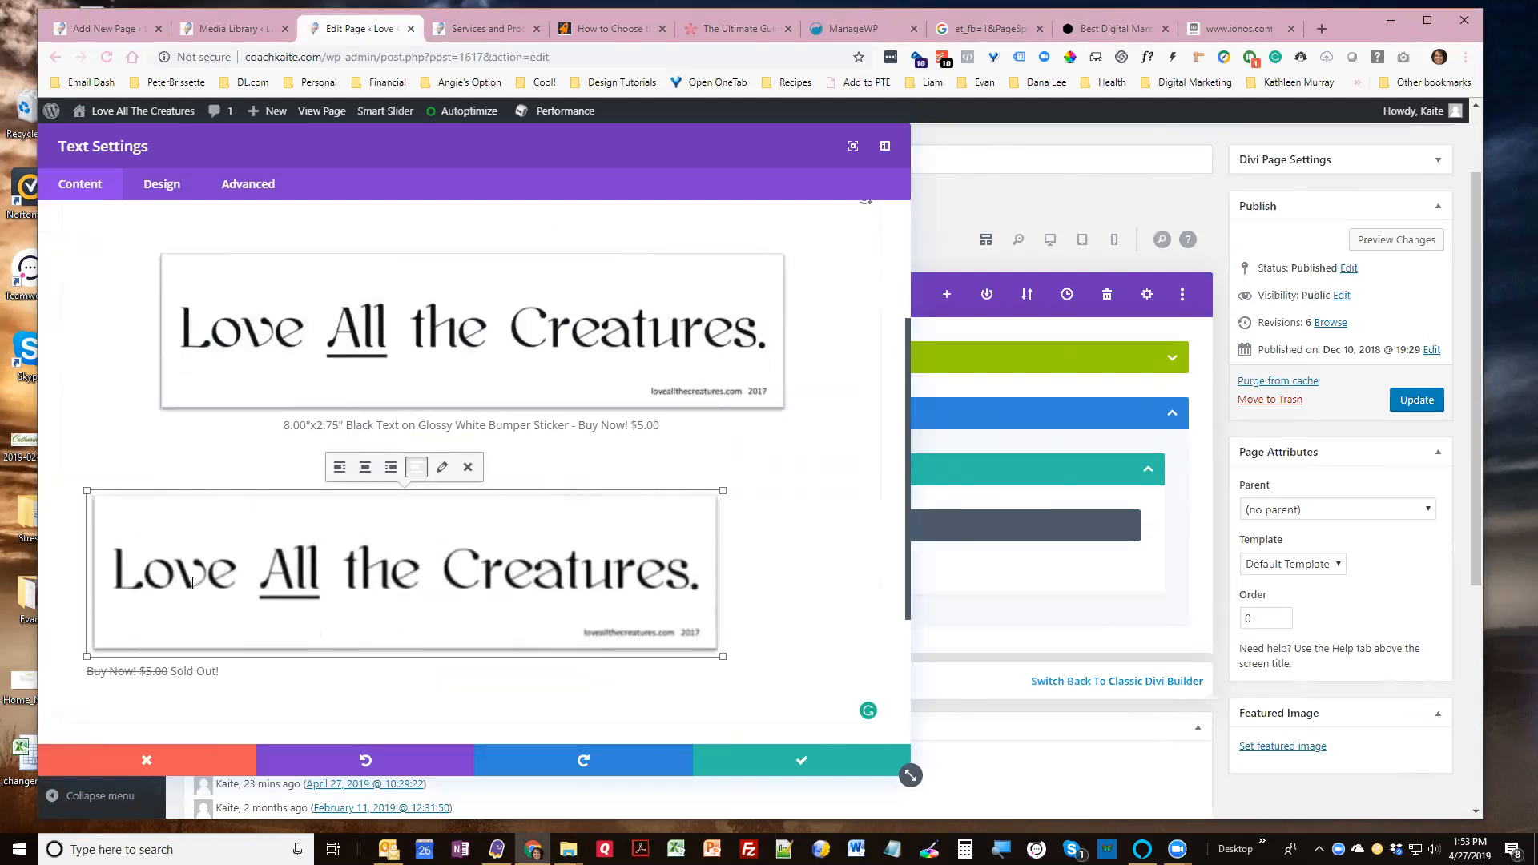
key(Delete)
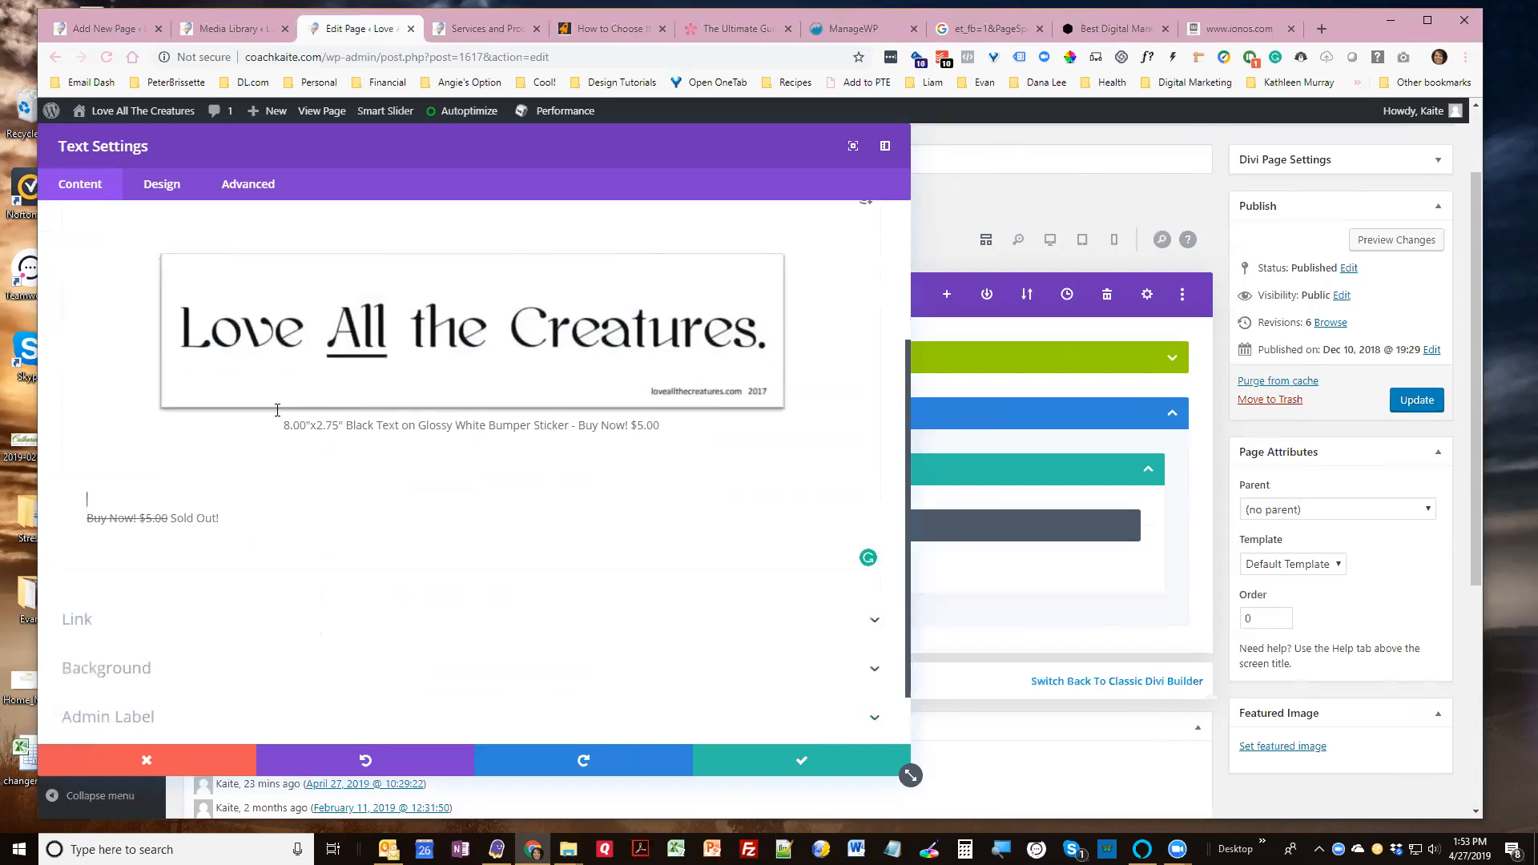
Move the "Love All the Creatures." bumper sticker image from above the $5.00 caption to directly above the "Sold Out!" line
click(316, 311)
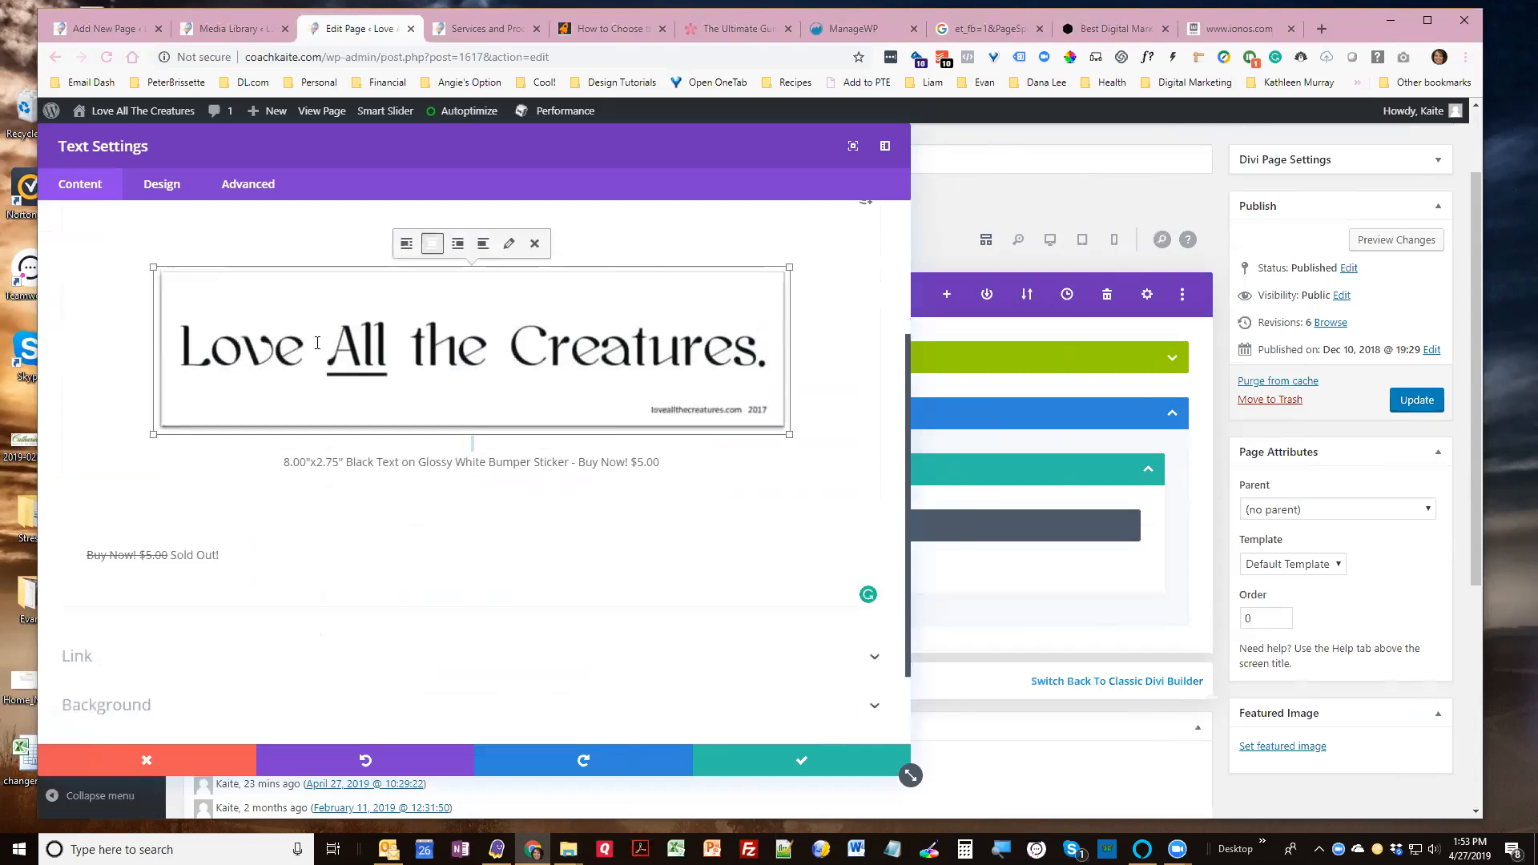
key(ctrl+x)
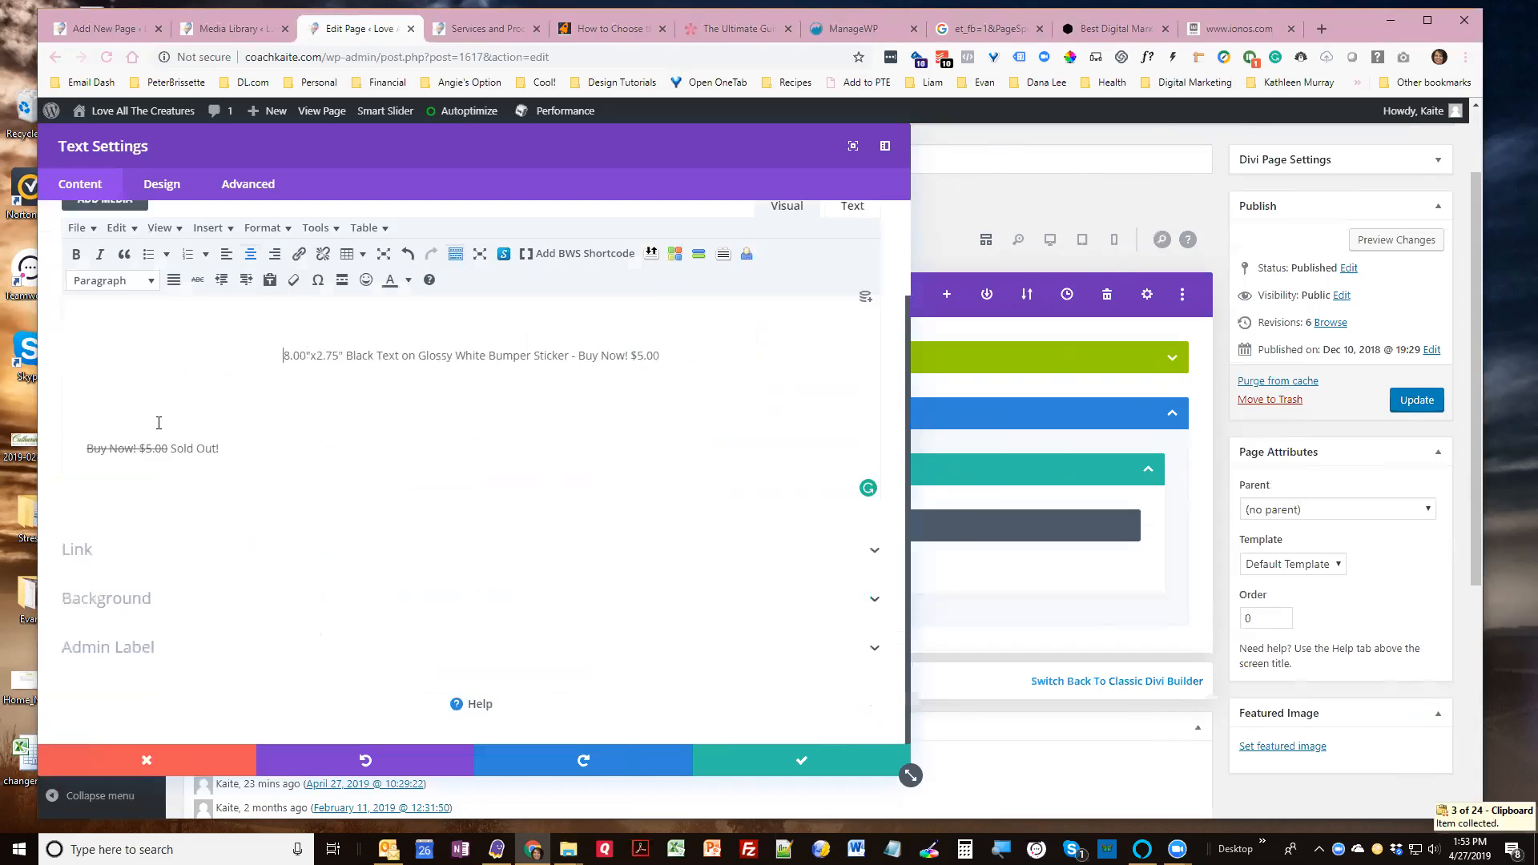
key(ctrl+v)
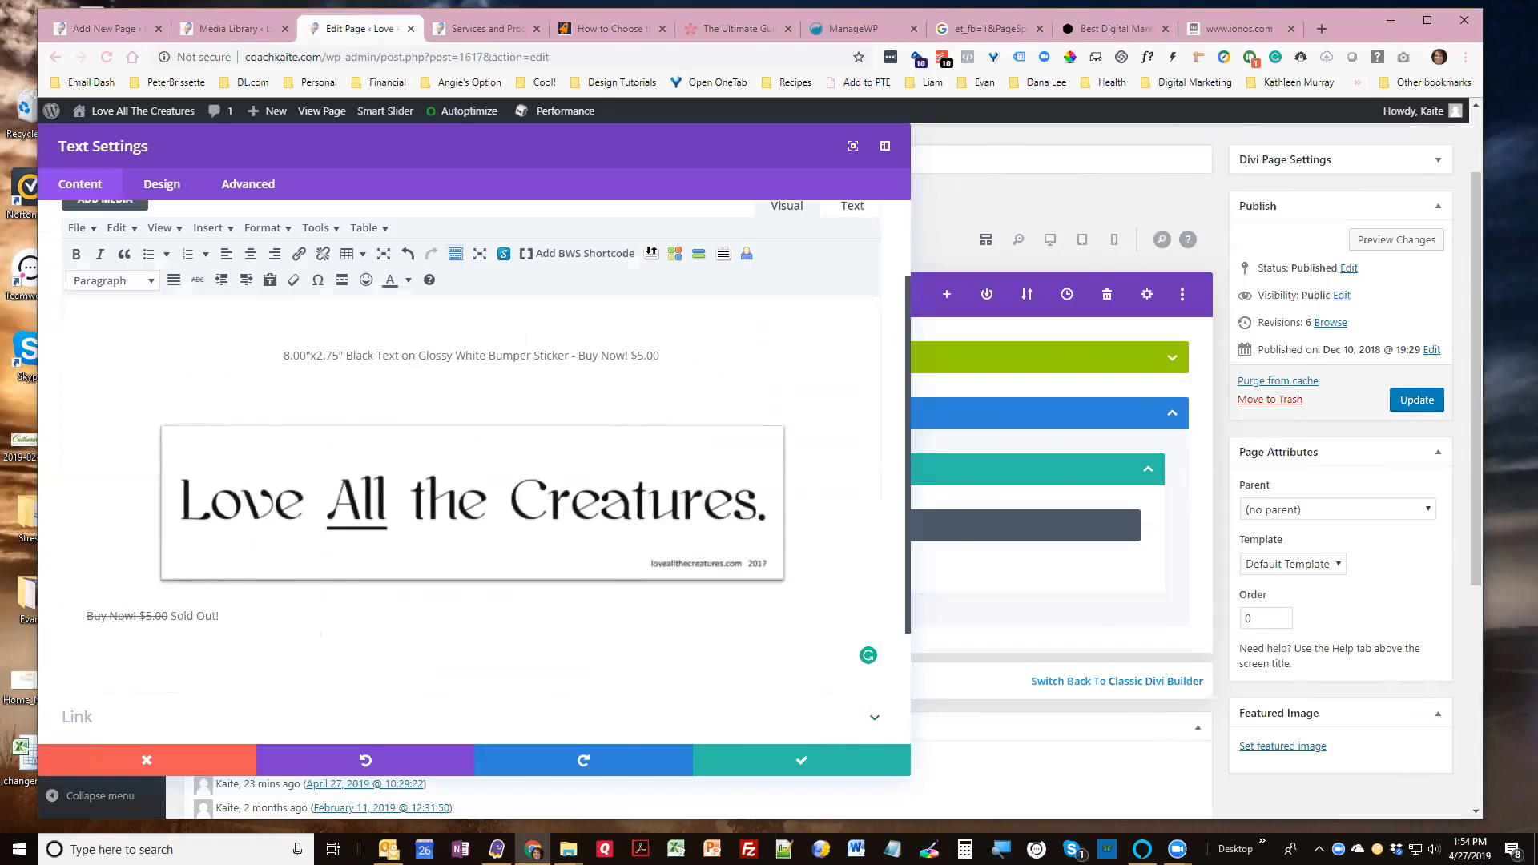
Check the Be Vegan bumper sticker picture in Photos, close it, and center the "Buy Now! $5.00 Sold Out!" line in the text module
key(alt+Tab)
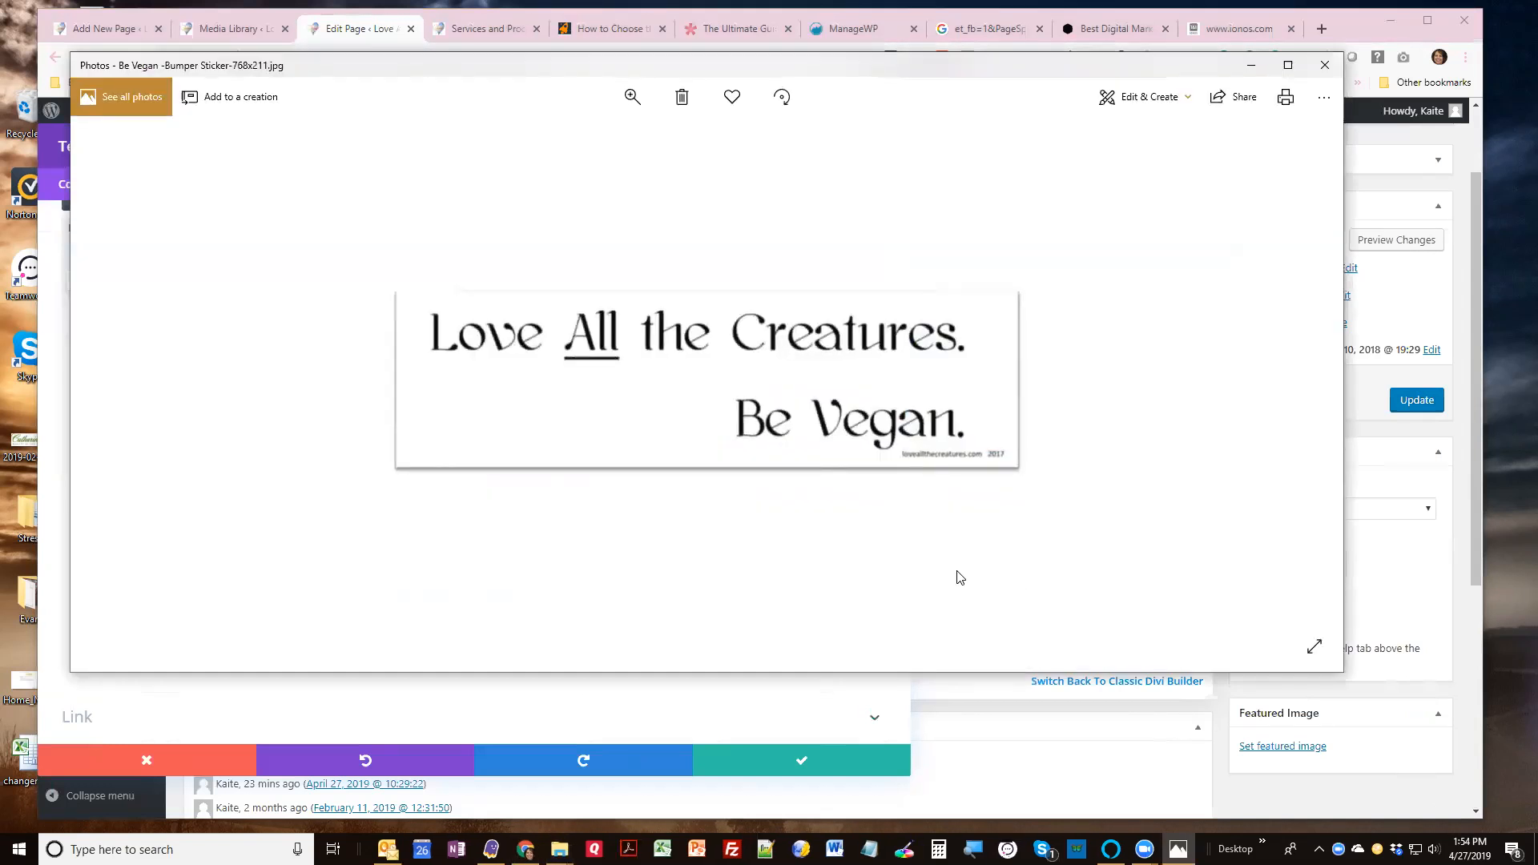
click(1325, 66)
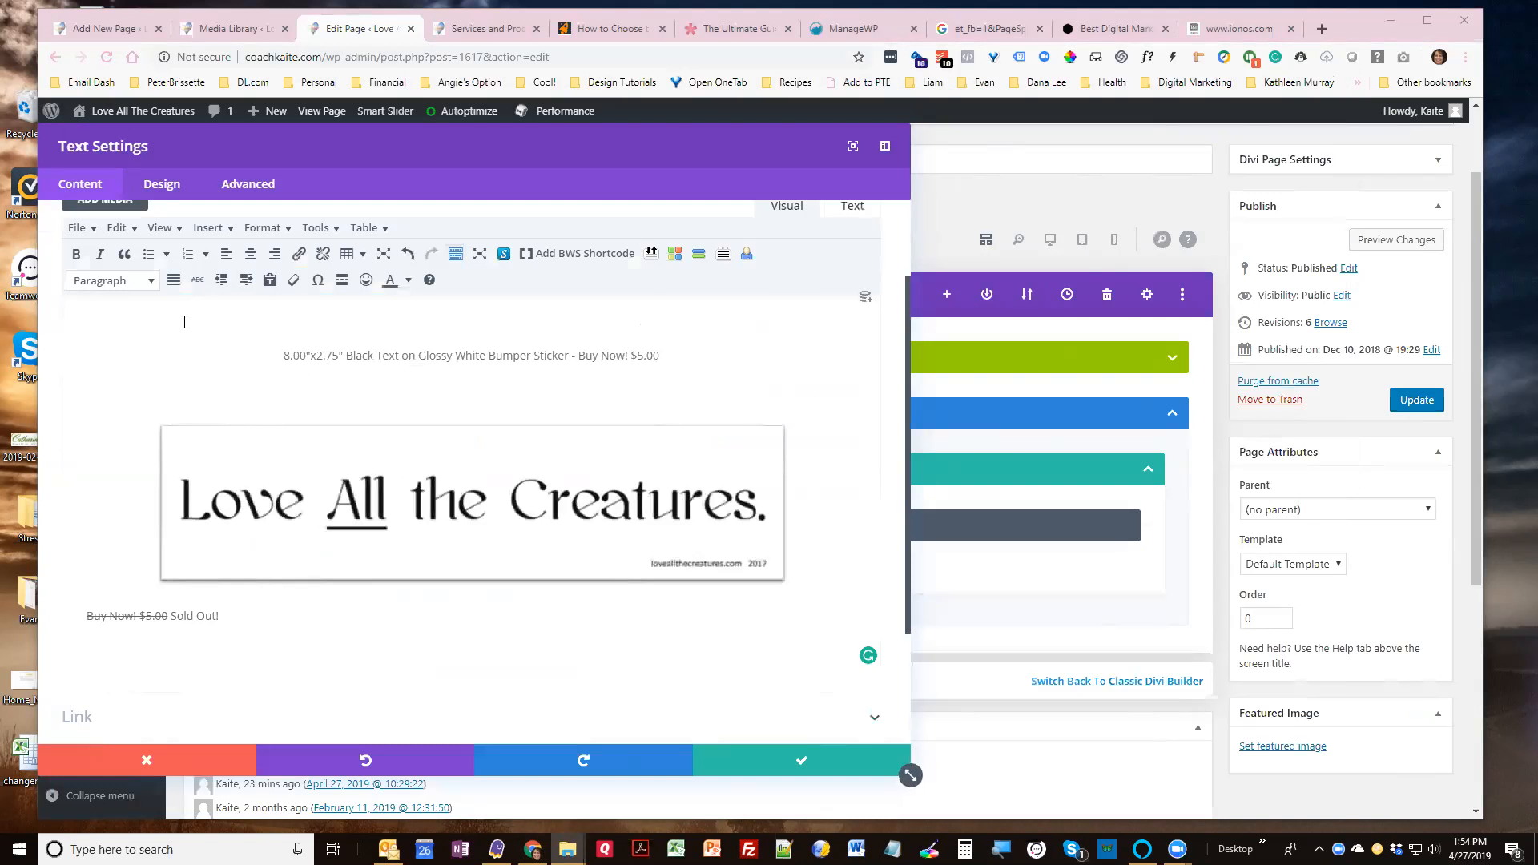
triple_click(177, 617)
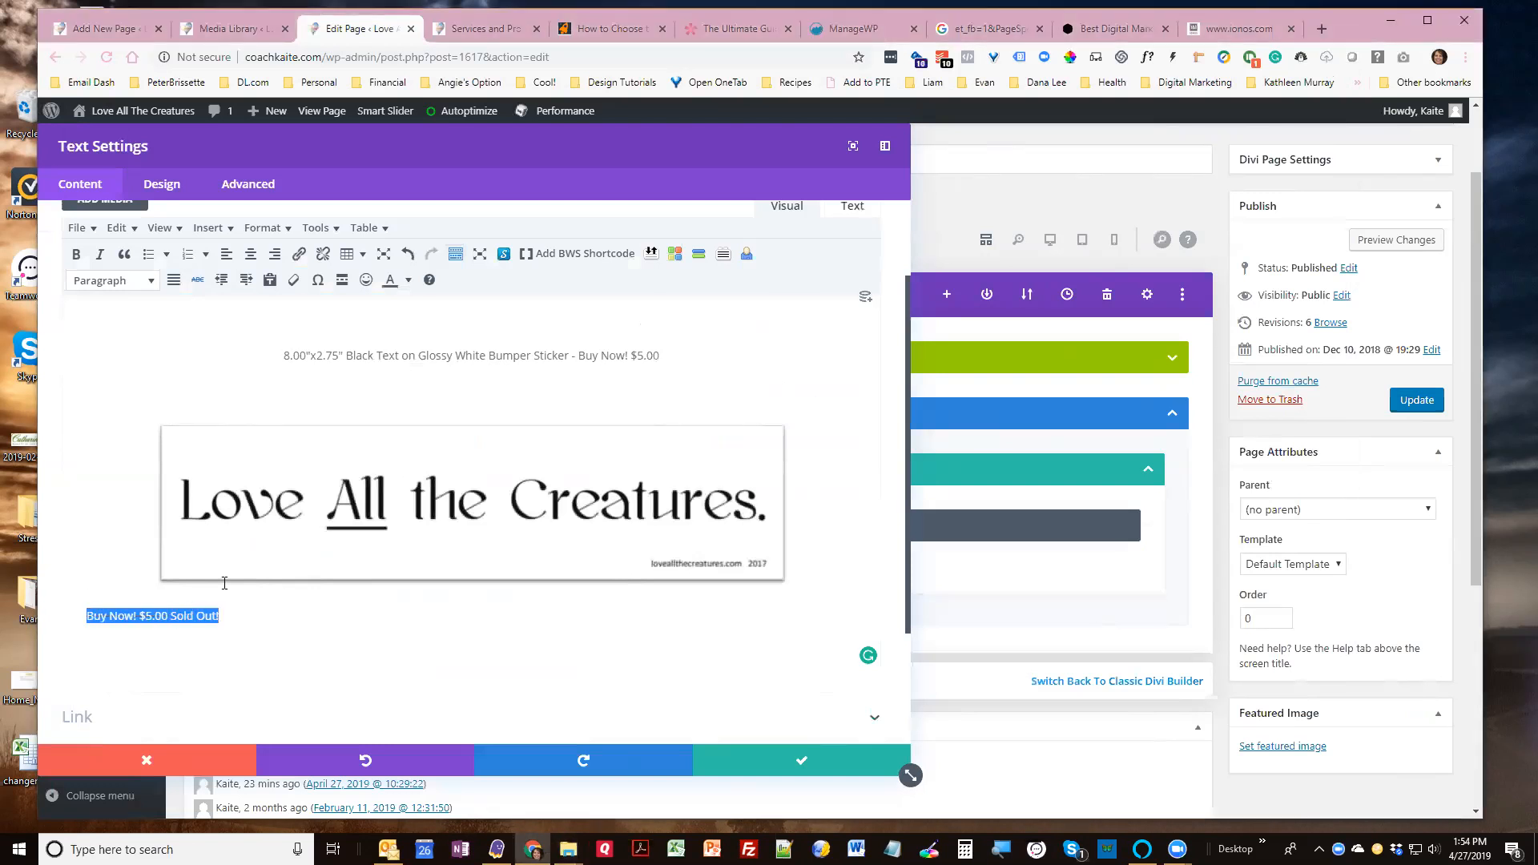
click(249, 255)
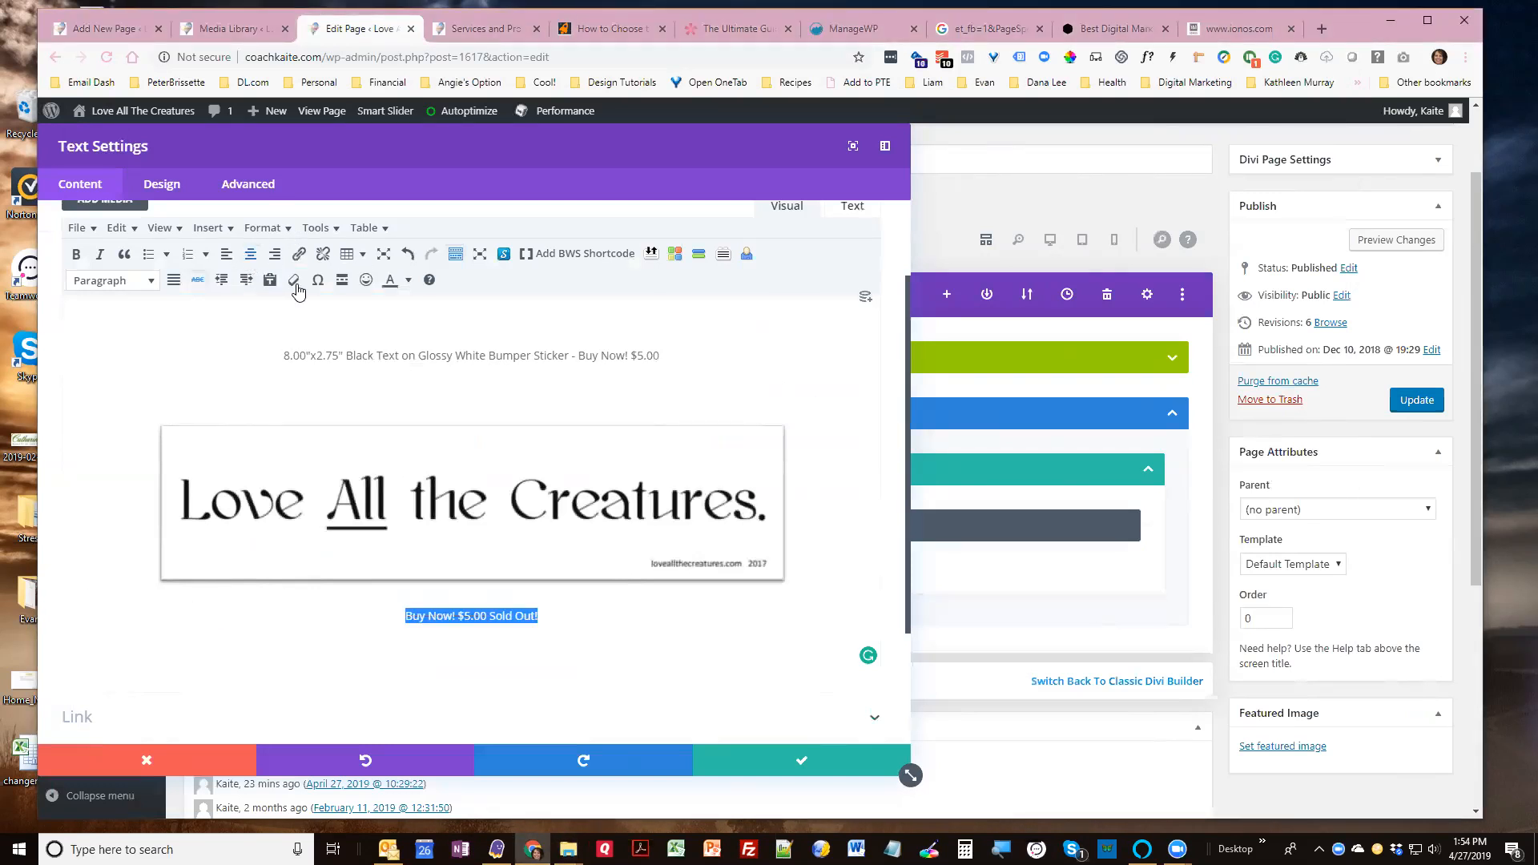
Upload Be-Vegan-Bumper-Sticker-original.jpg to the media library and insert it at full size above the "Black Text on Glossy White Bumper Sticker" caption
scroll(417, 401, up, 2)
click(368, 448)
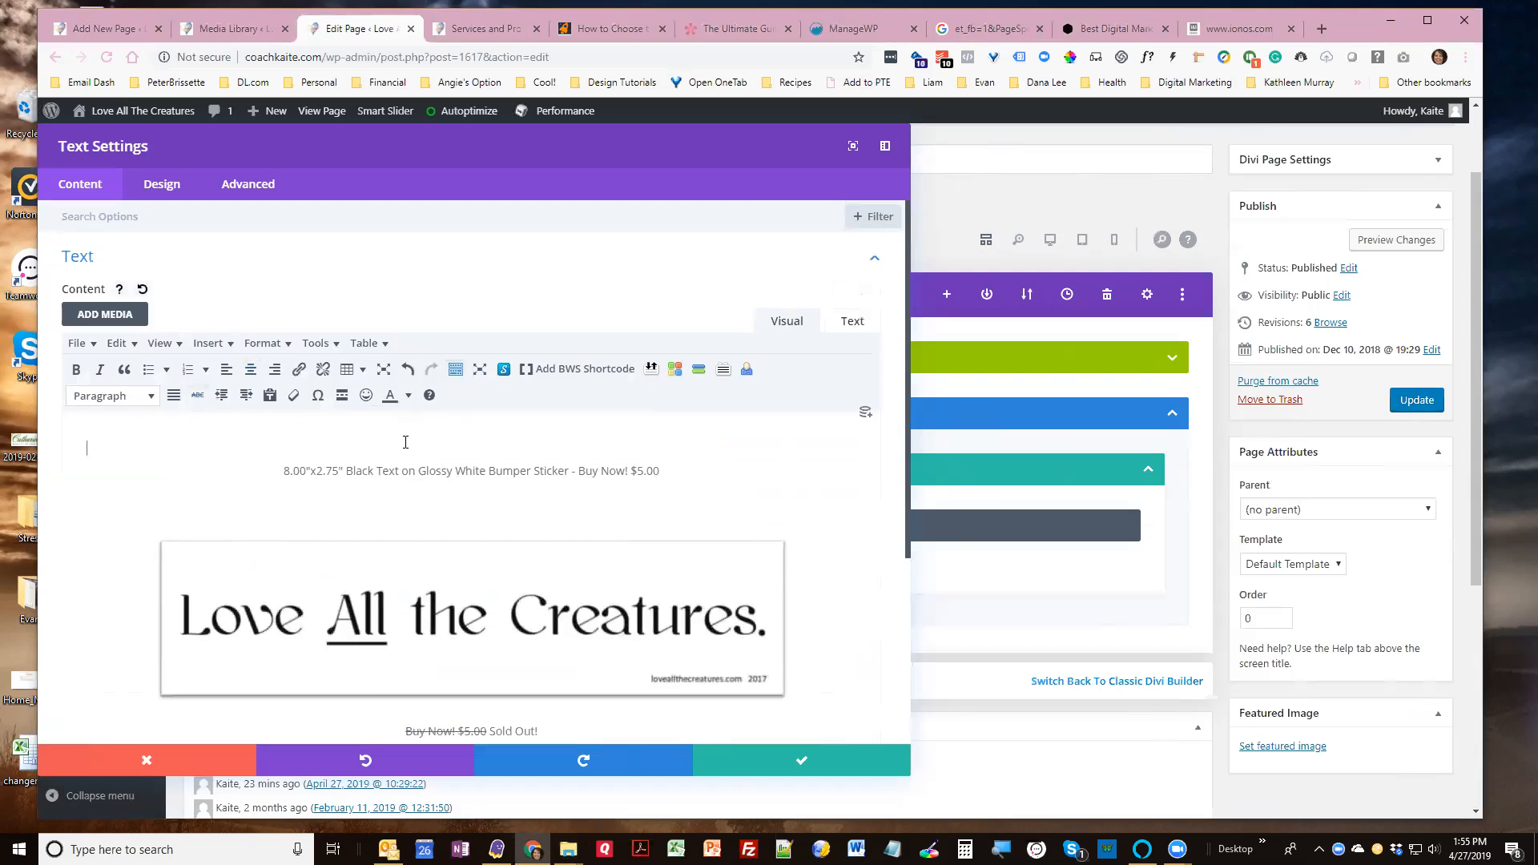
click(121, 320)
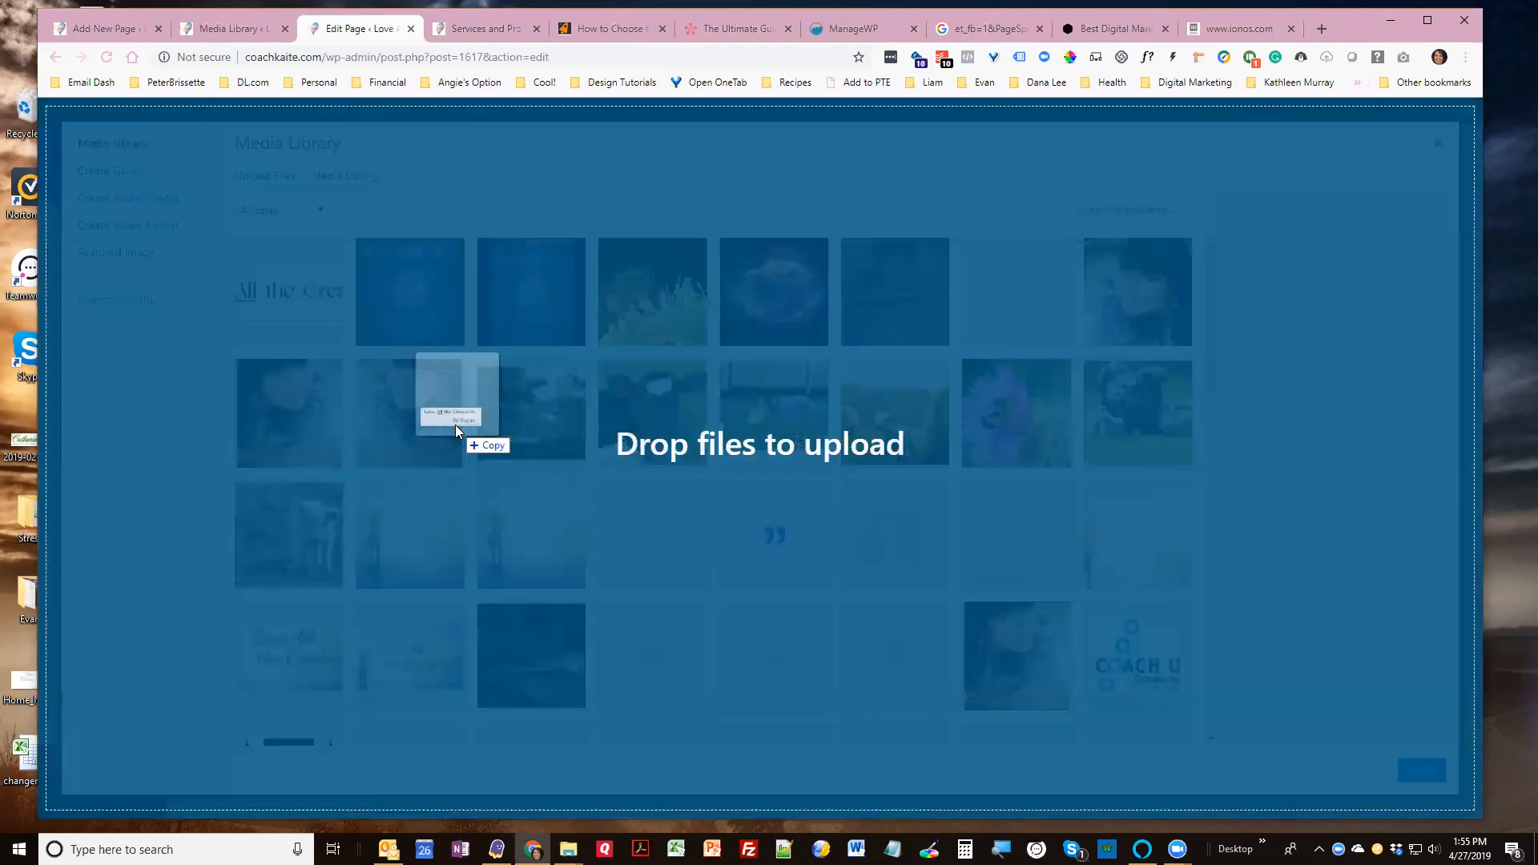
drag(455, 425, 379, 367)
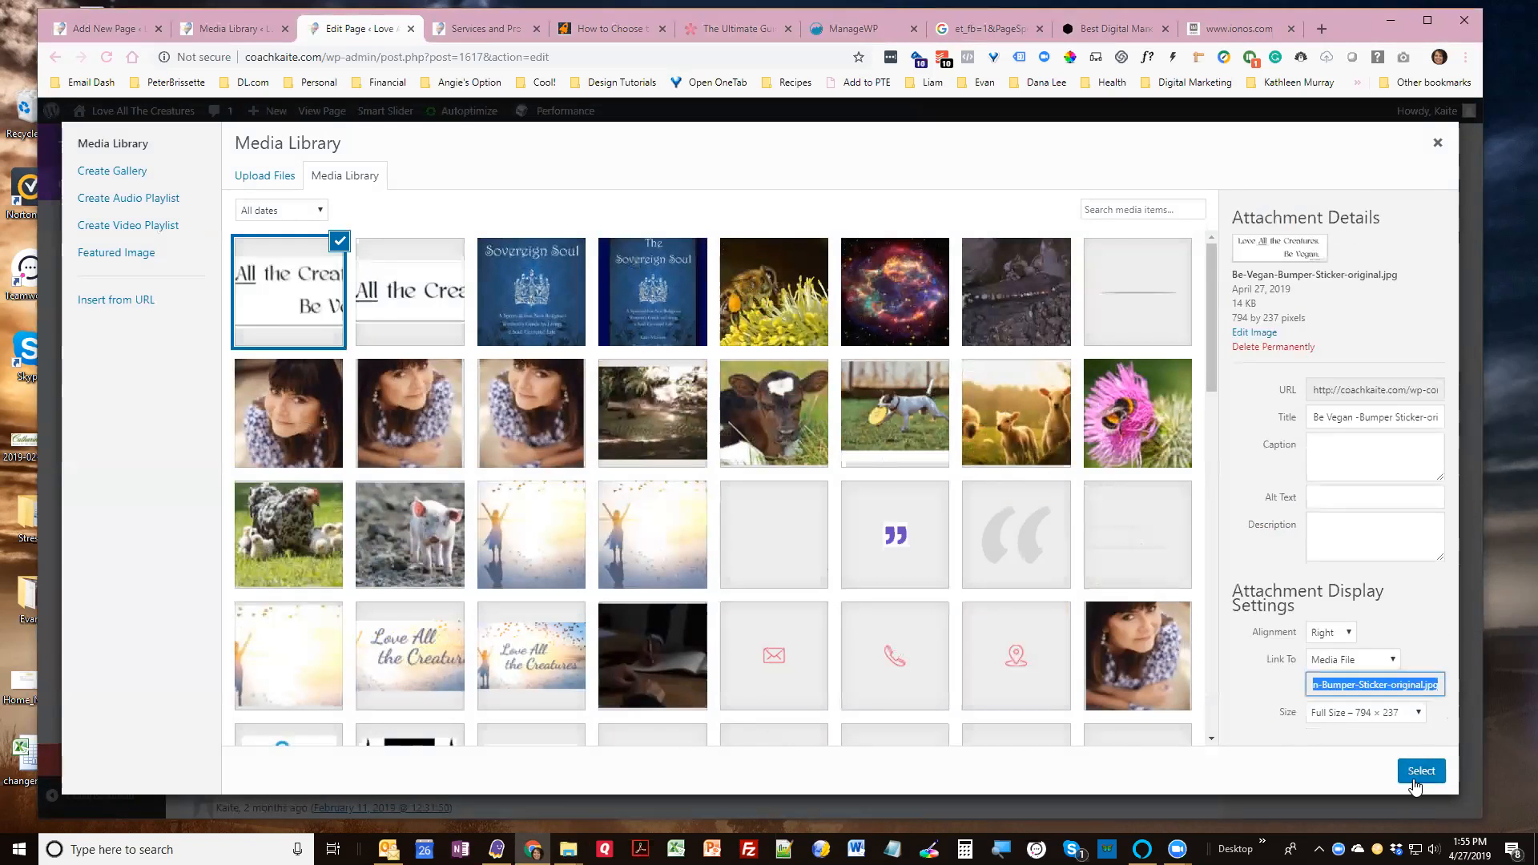
click(1421, 772)
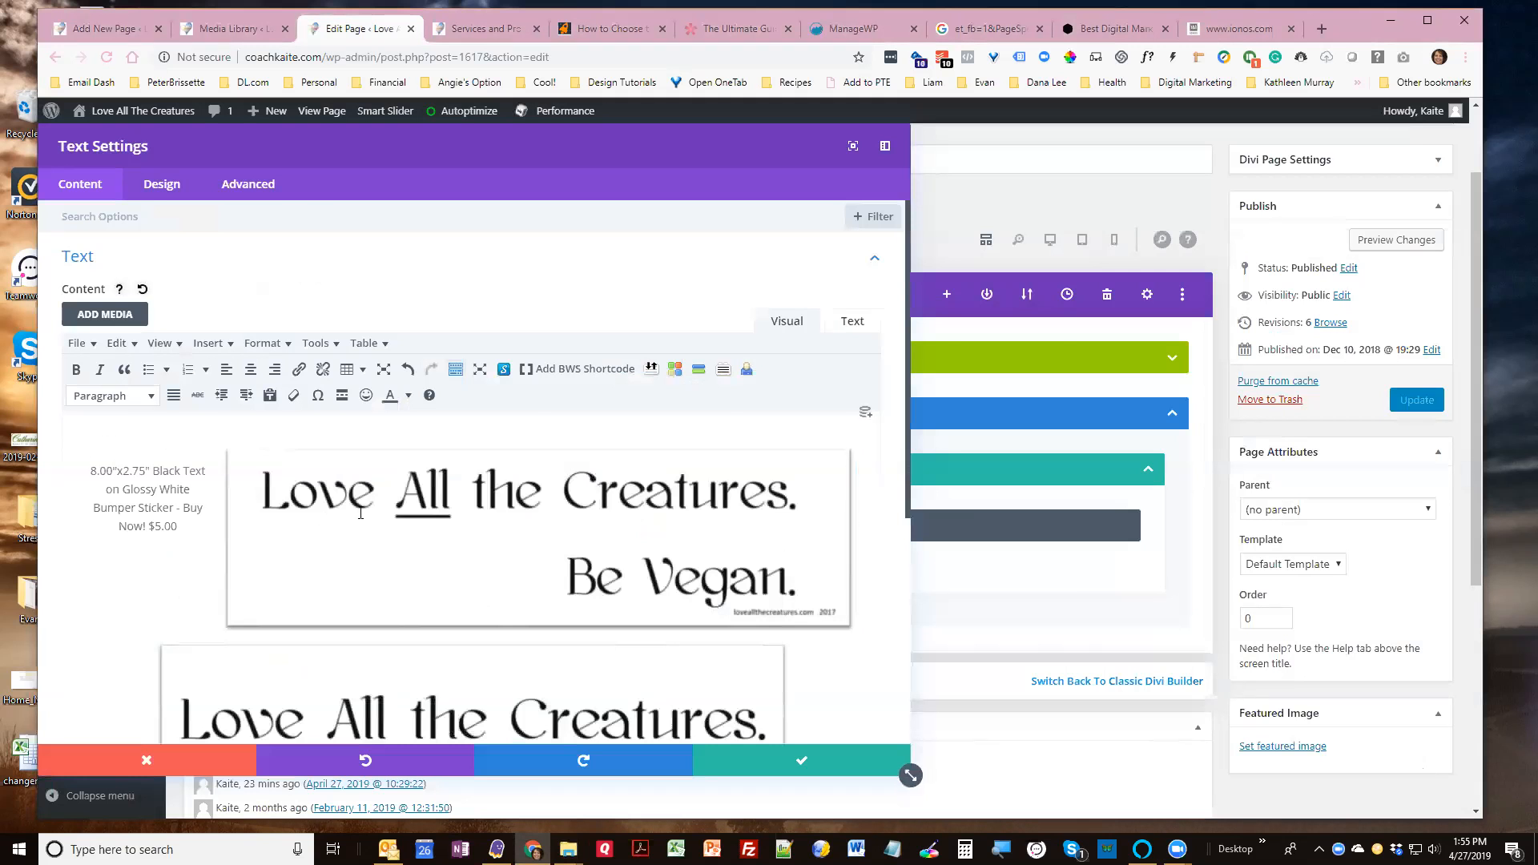
Center the Be Vegan bumper sticker image above its size and price caption
click(473, 472)
click(499, 436)
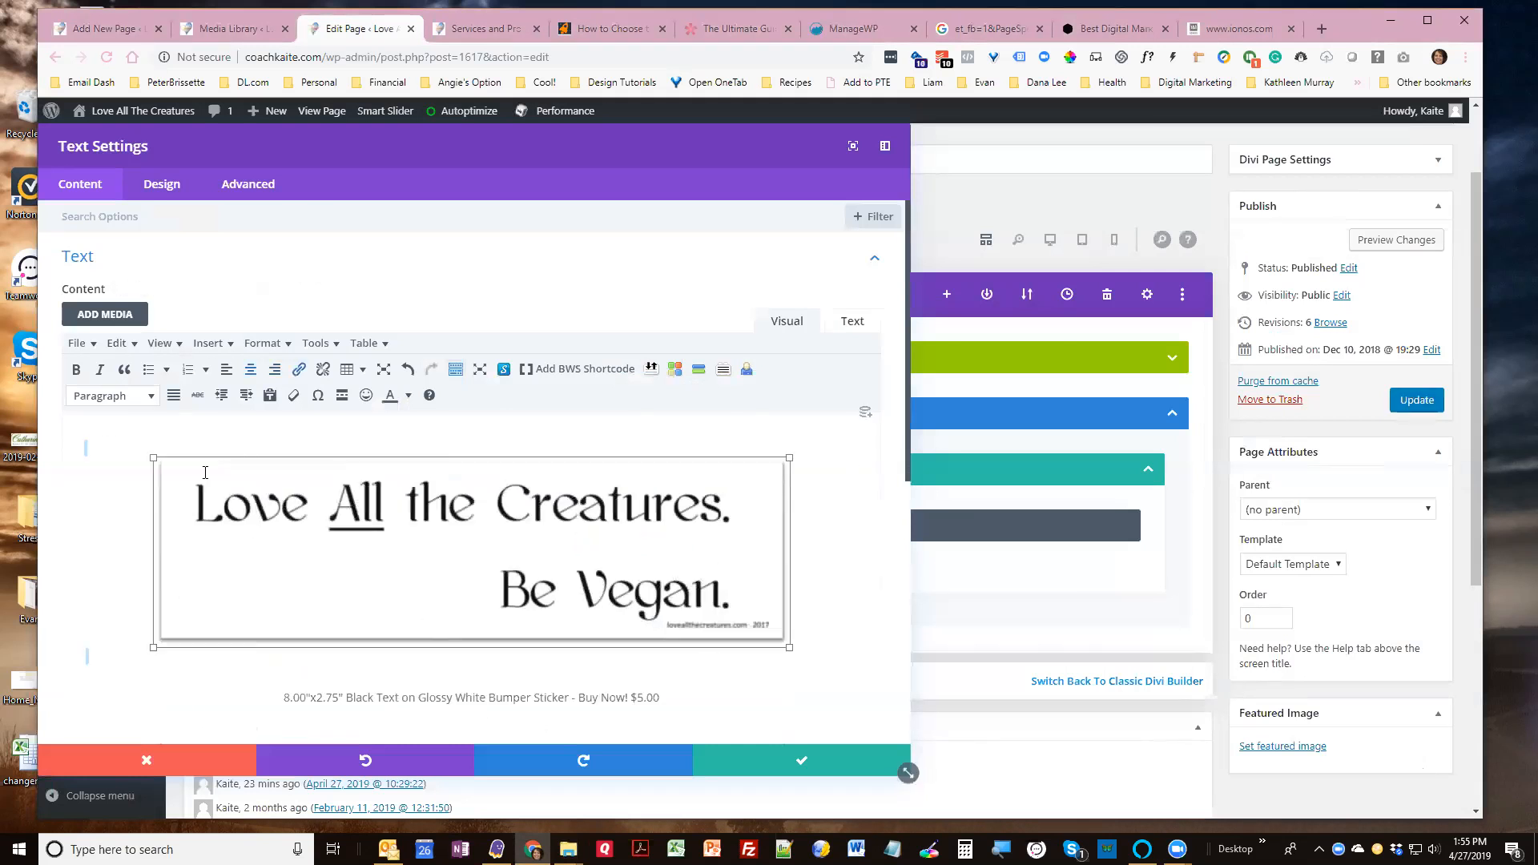
scroll(216, 535, down, 1)
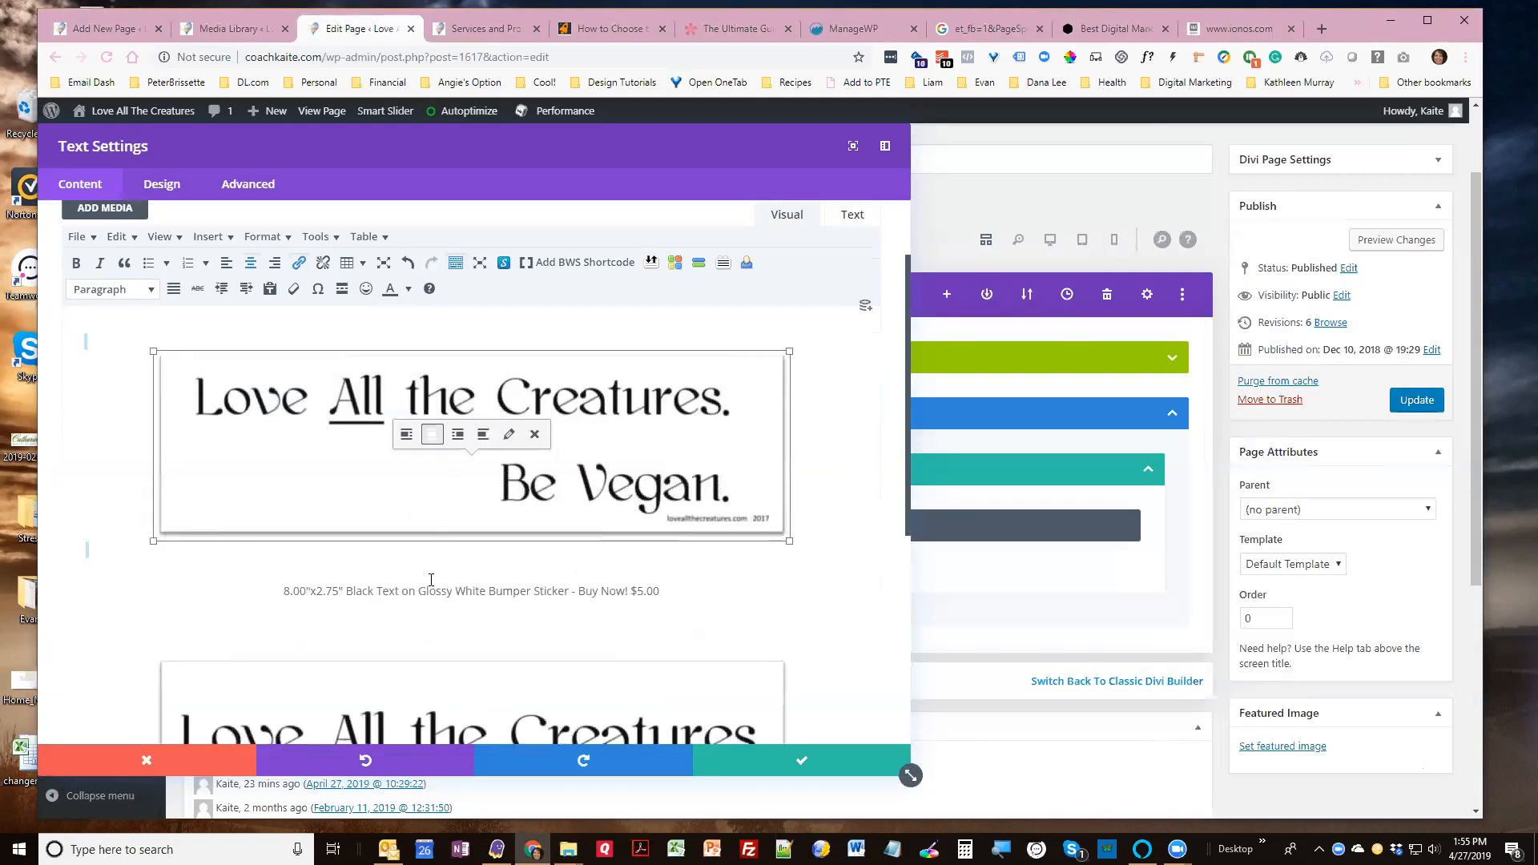
click(522, 573)
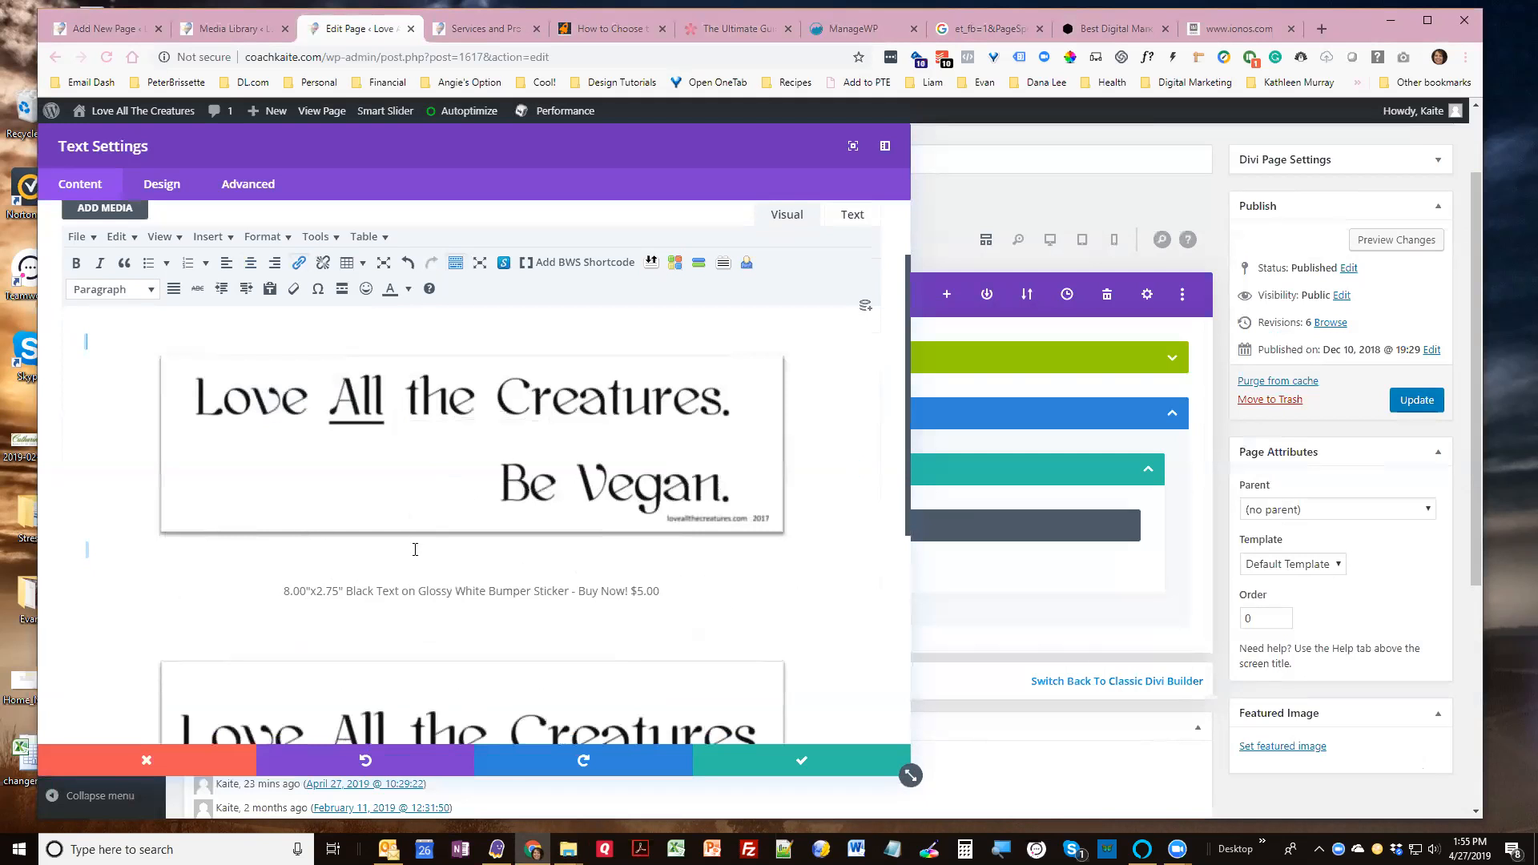
click(401, 591)
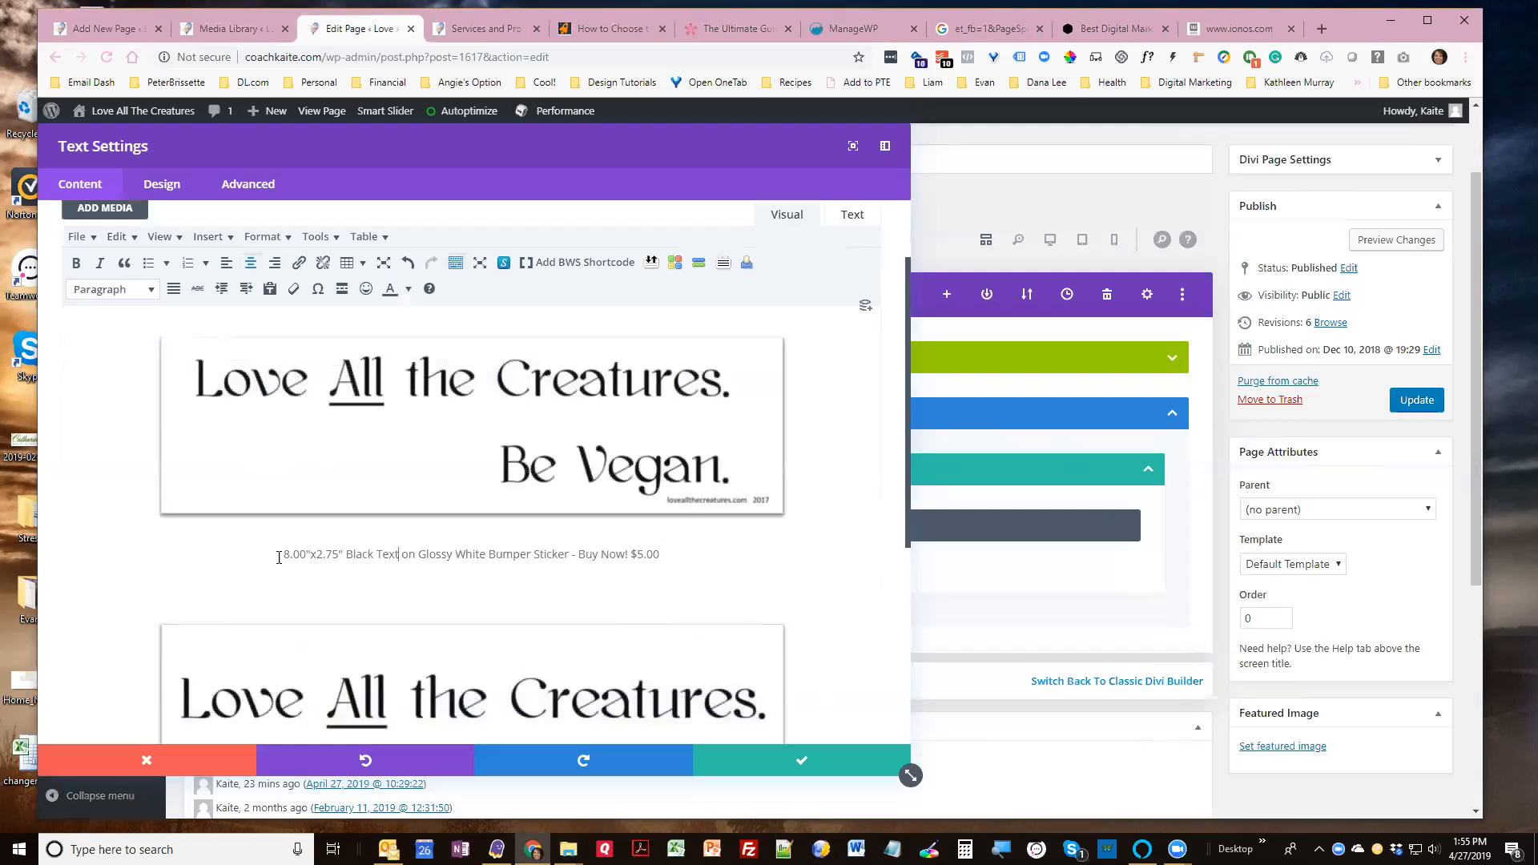
Shrink the Be Vegan bumper sticker image slightly to about 764 by 228 pixels
click(575, 431)
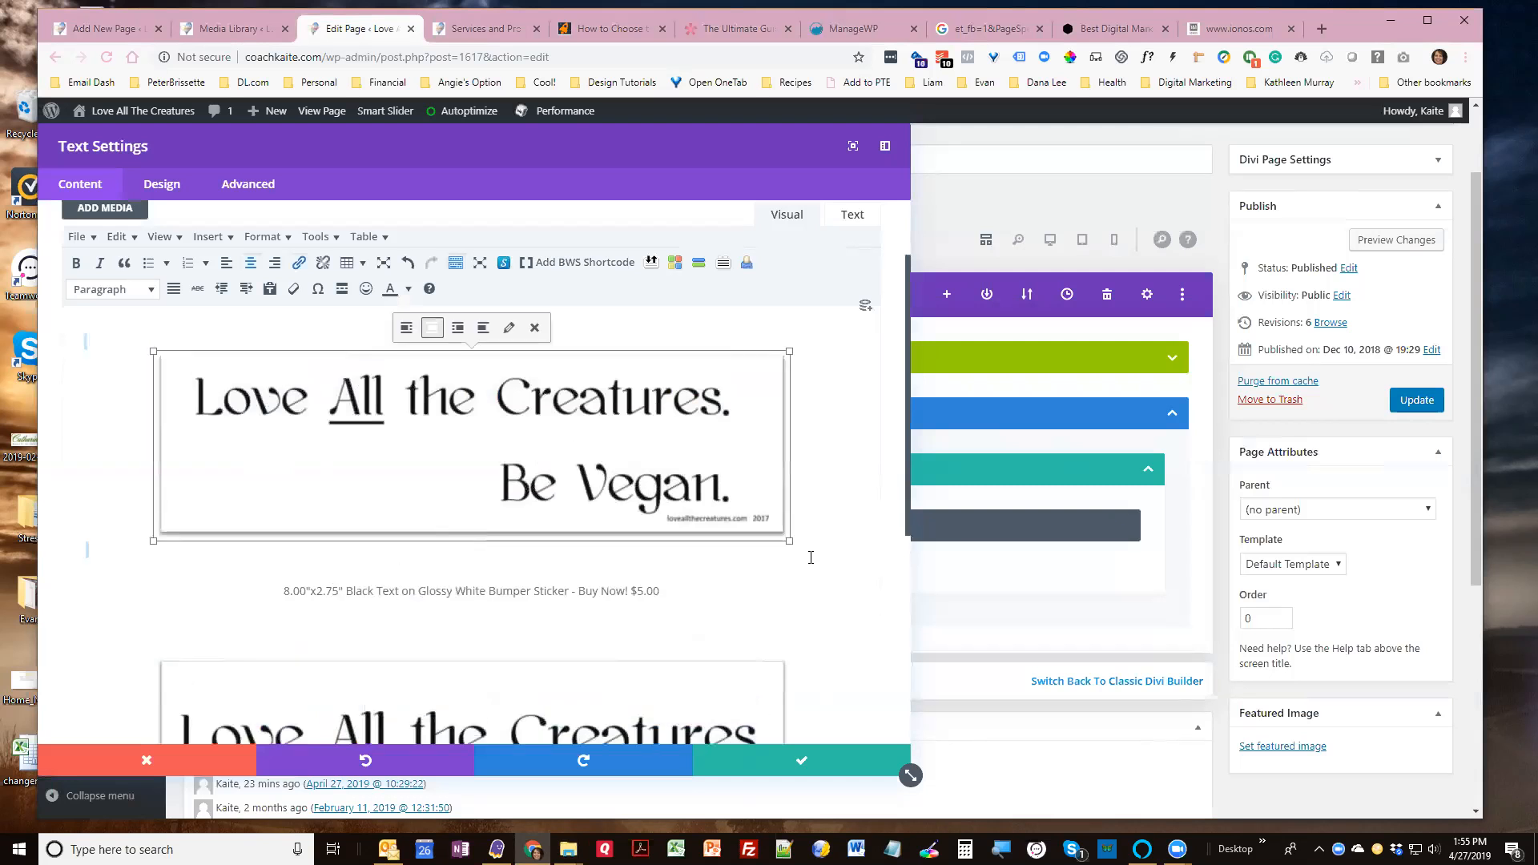
mouse_move(789, 541)
mouse_down()
mouse_move(727, 513)
mouse_move(762, 531)
mouse_up()
click(404, 265)
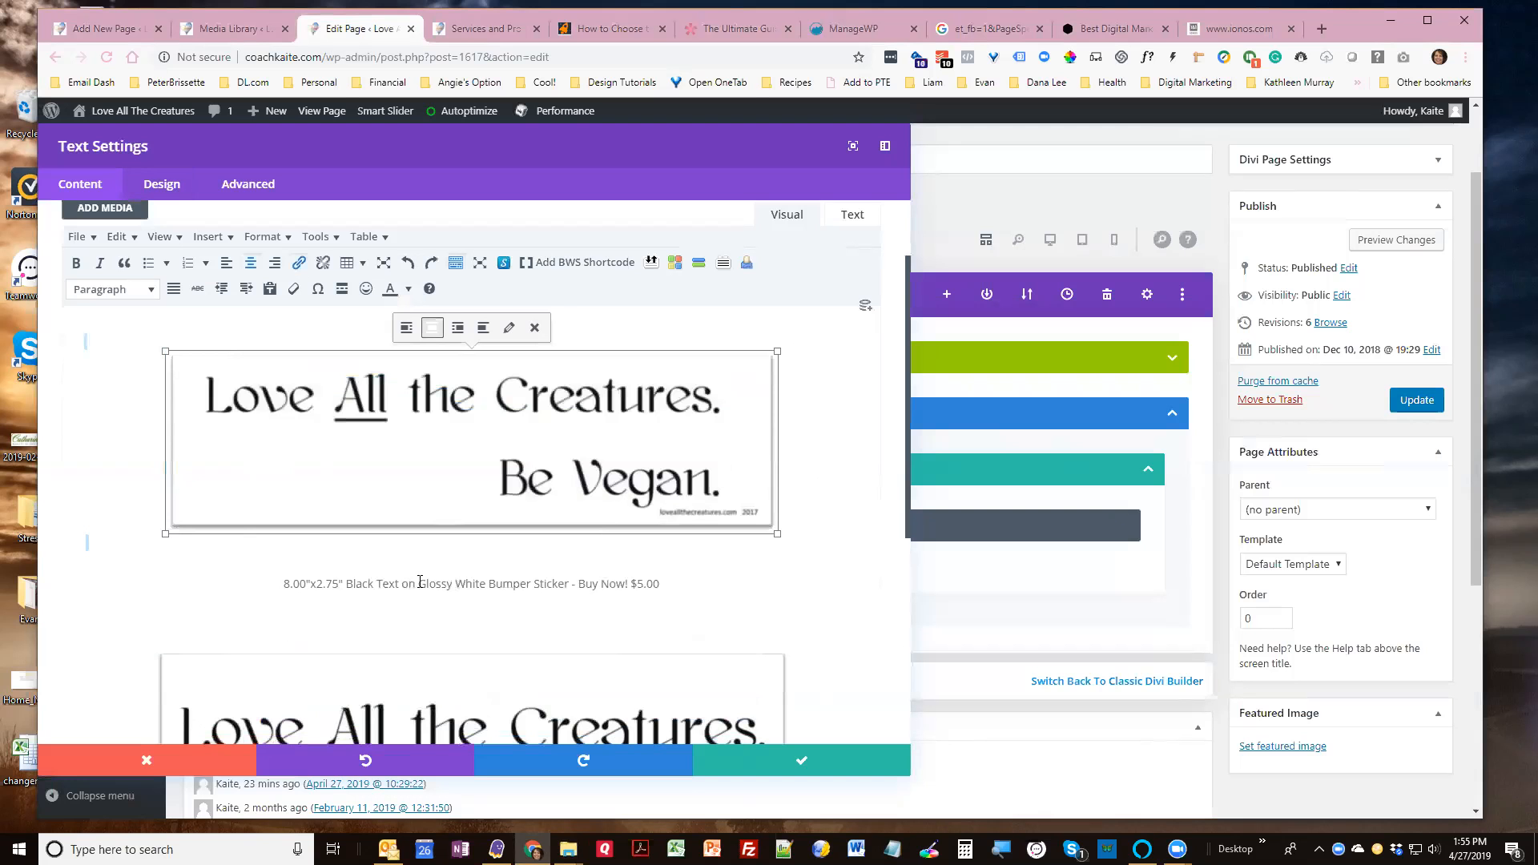
Examine the text module's design options for font, color, size, spacing, shadow and orientation
click(160, 184)
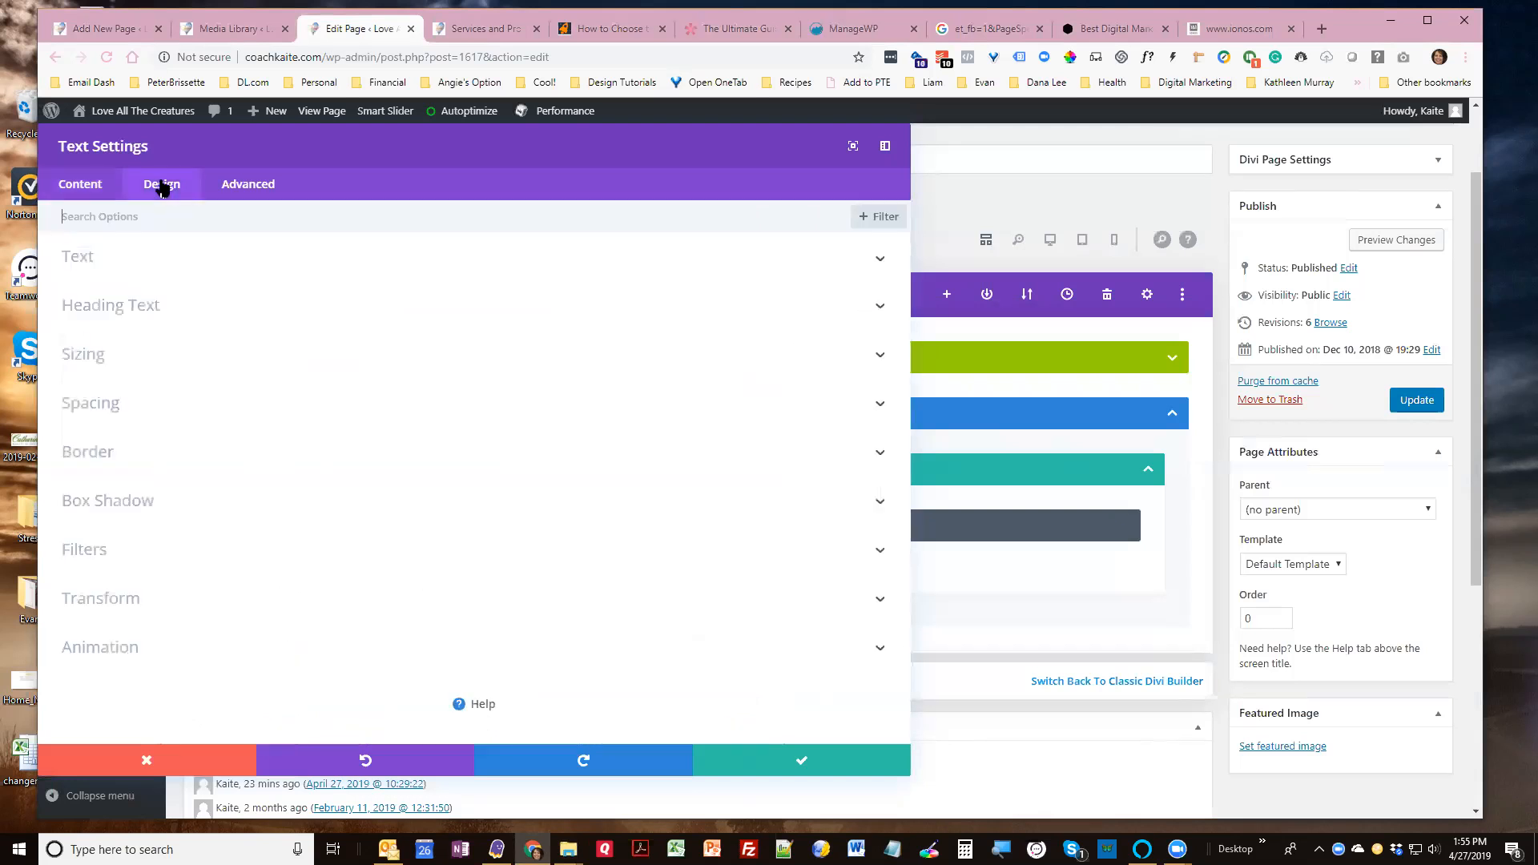
click(111, 266)
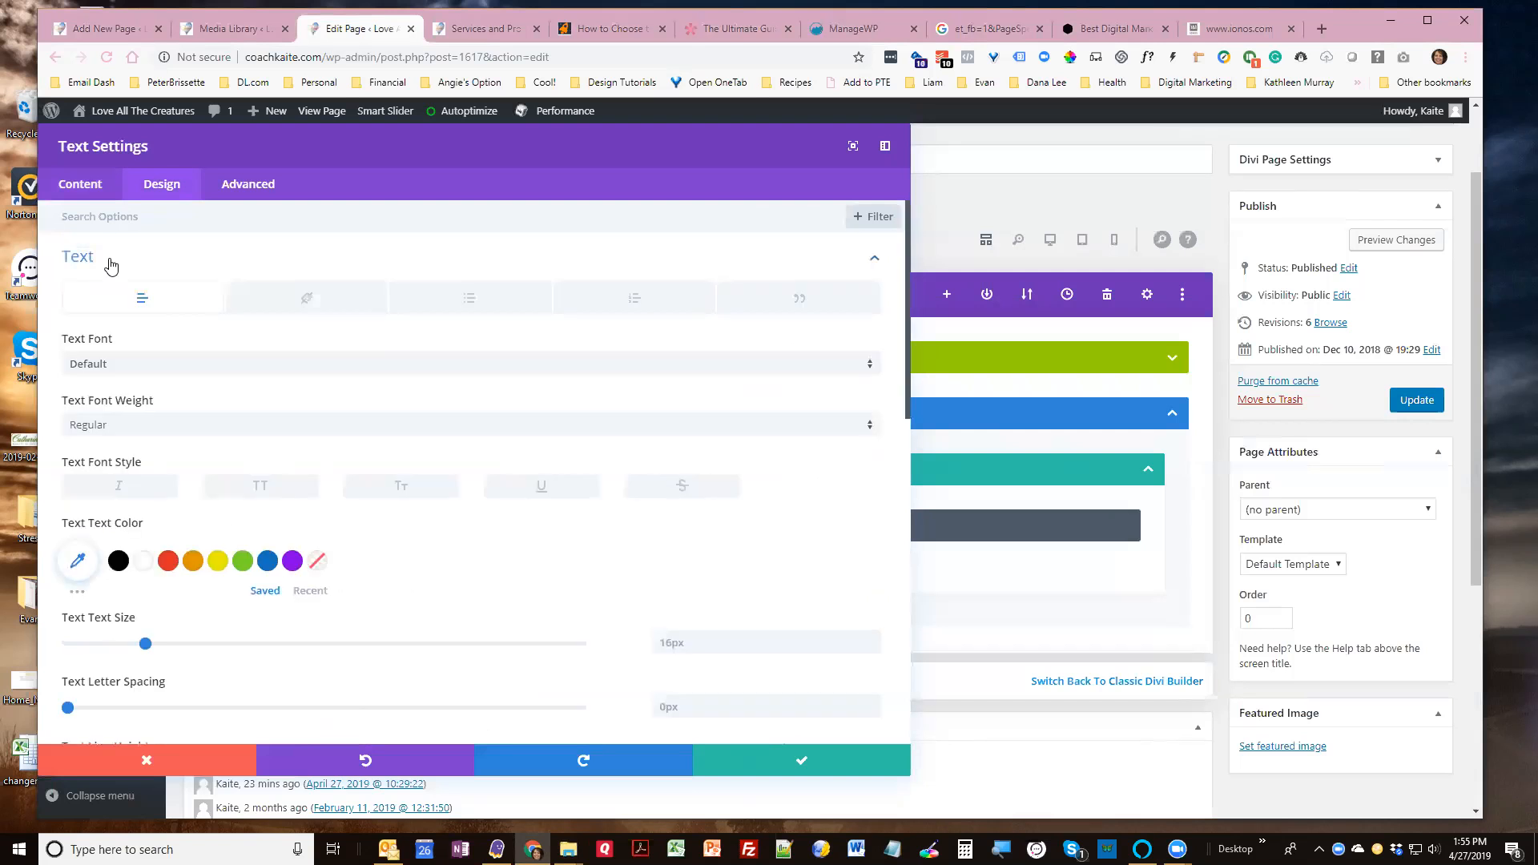
scroll(172, 519, down, 1)
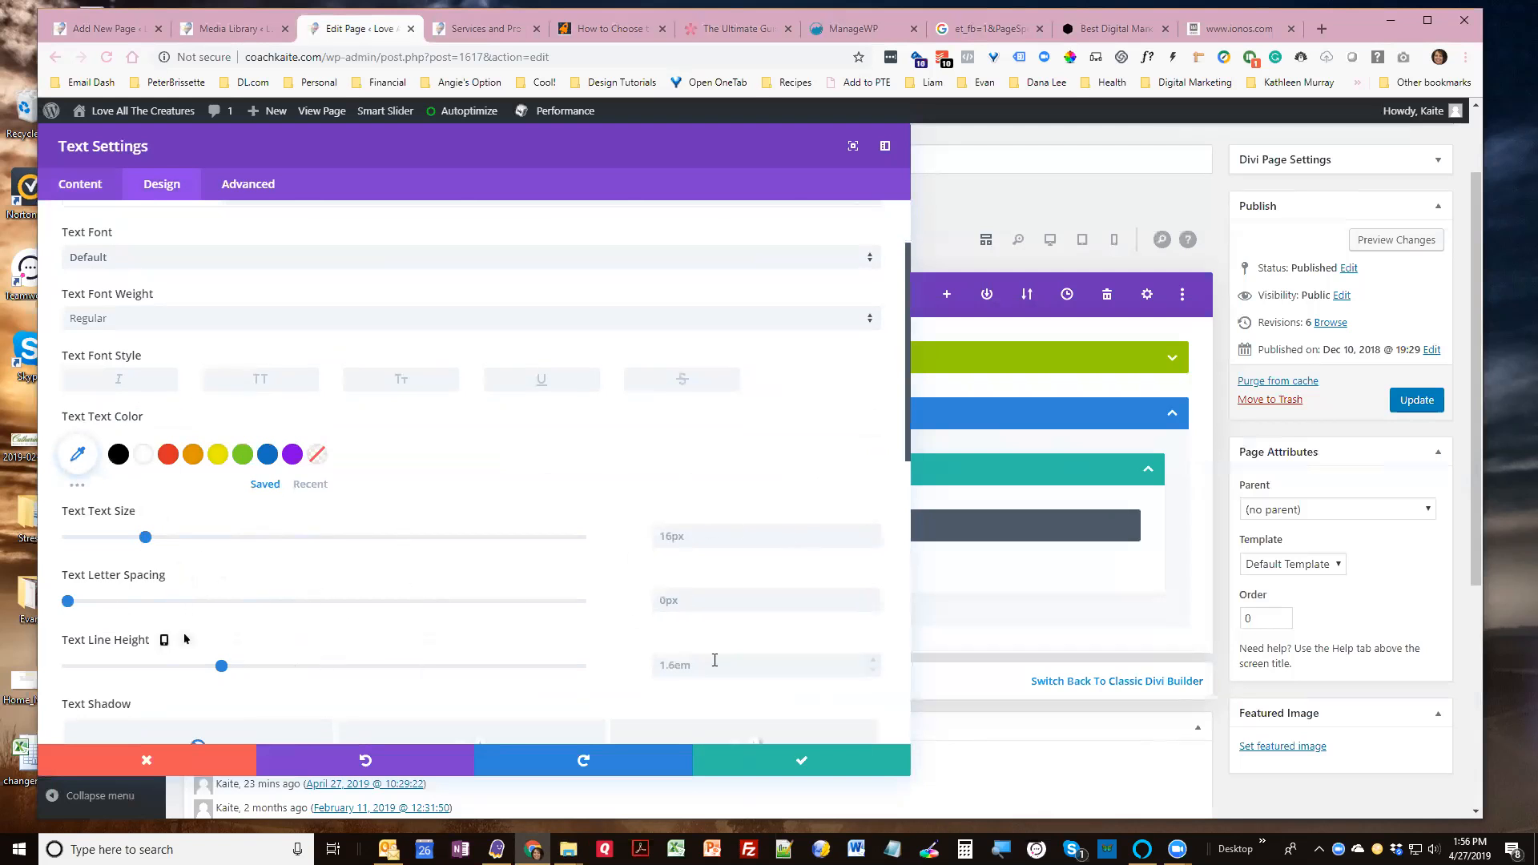
scroll(370, 651, down, 2)
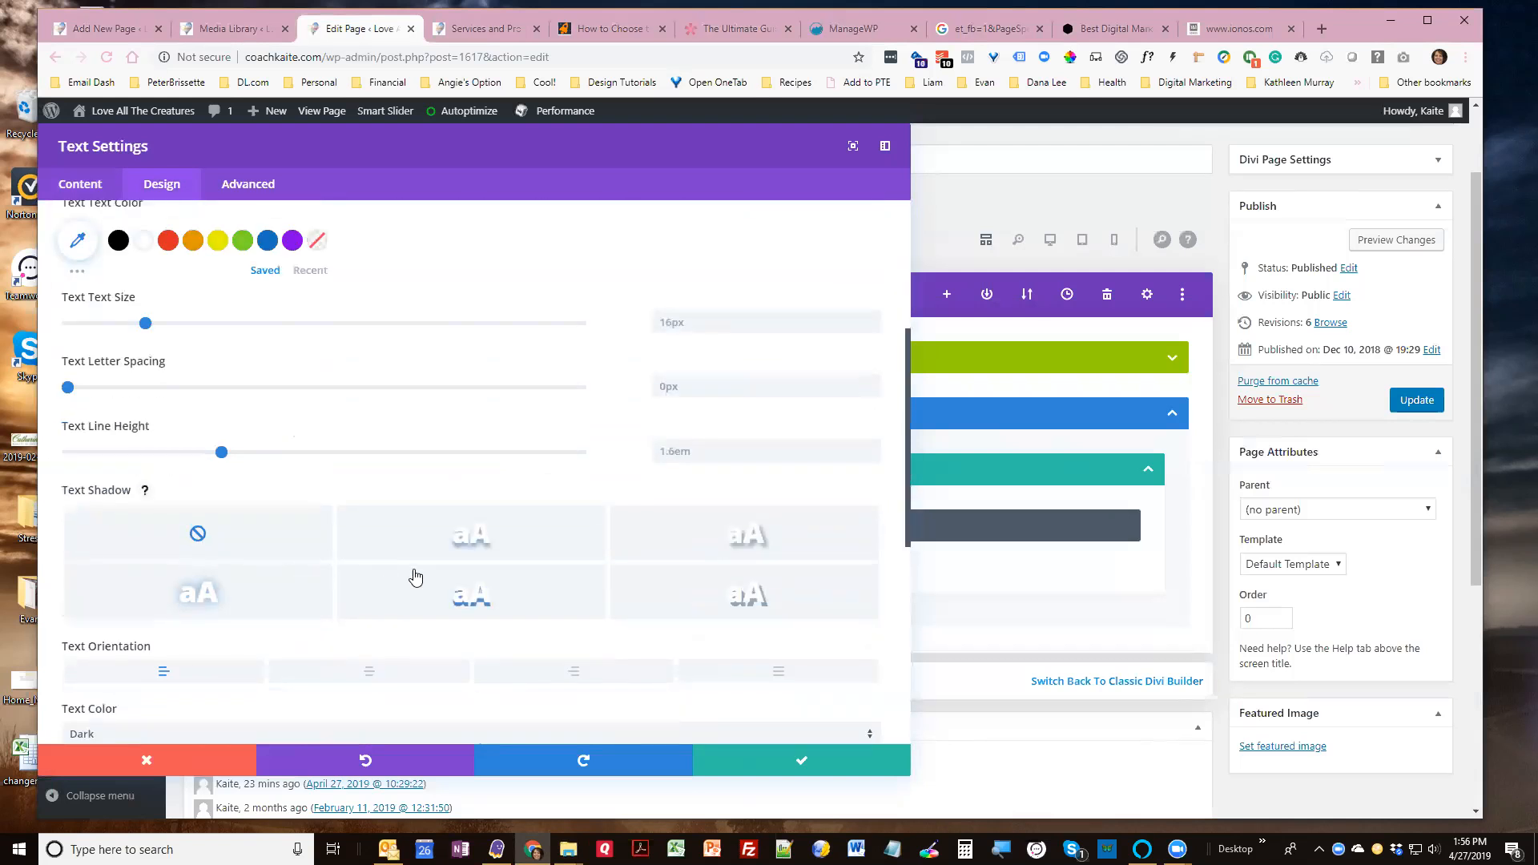
scroll(376, 572, down, 3)
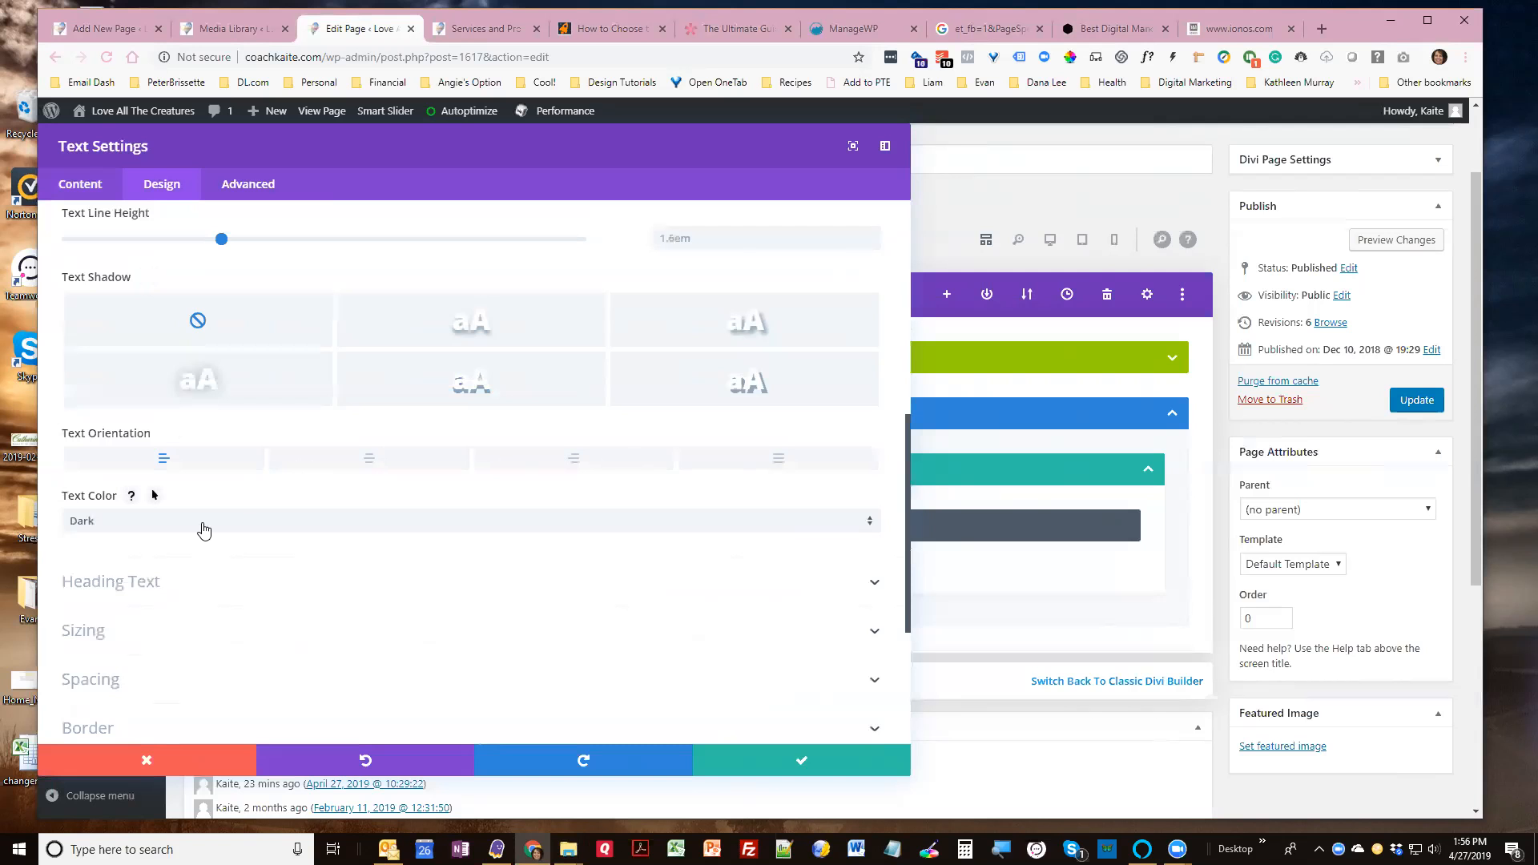
scroll(204, 529, up, 4)
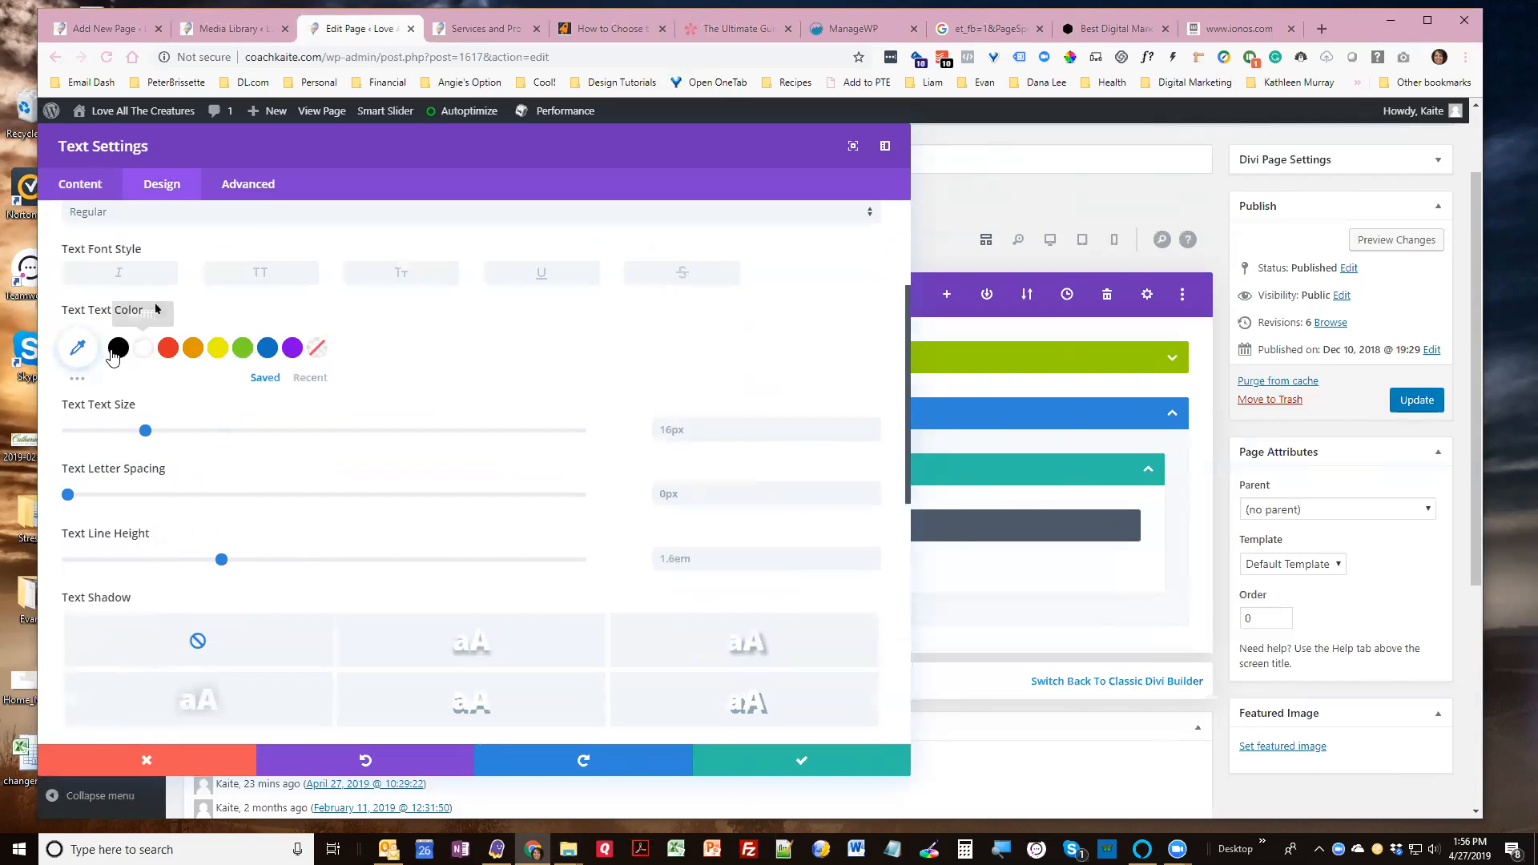
scroll(369, 529, down, 4)
scroll(344, 575, down, 3)
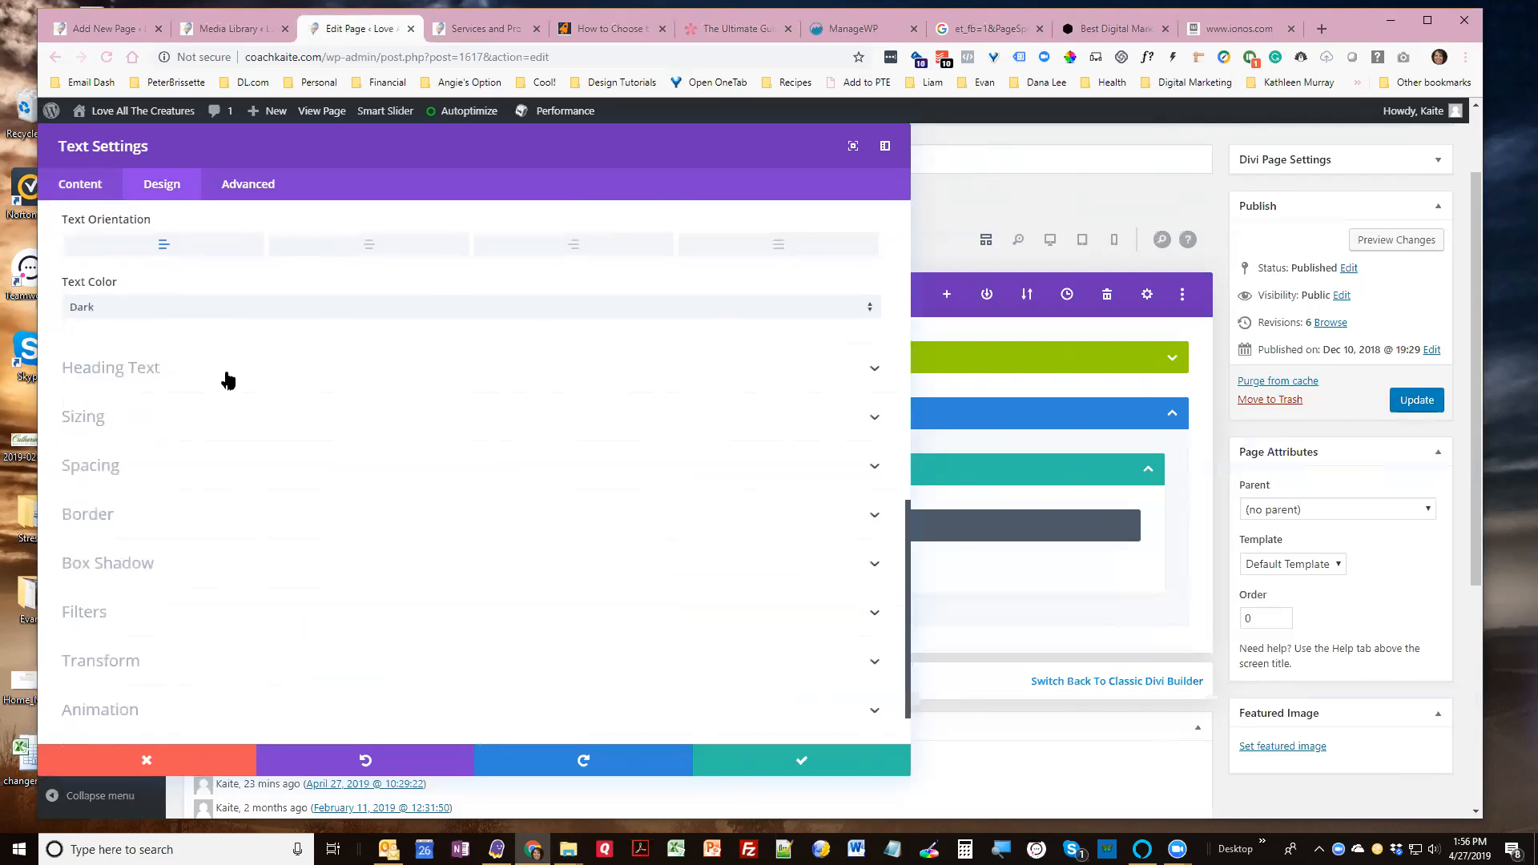
scroll(177, 653, down, 1)
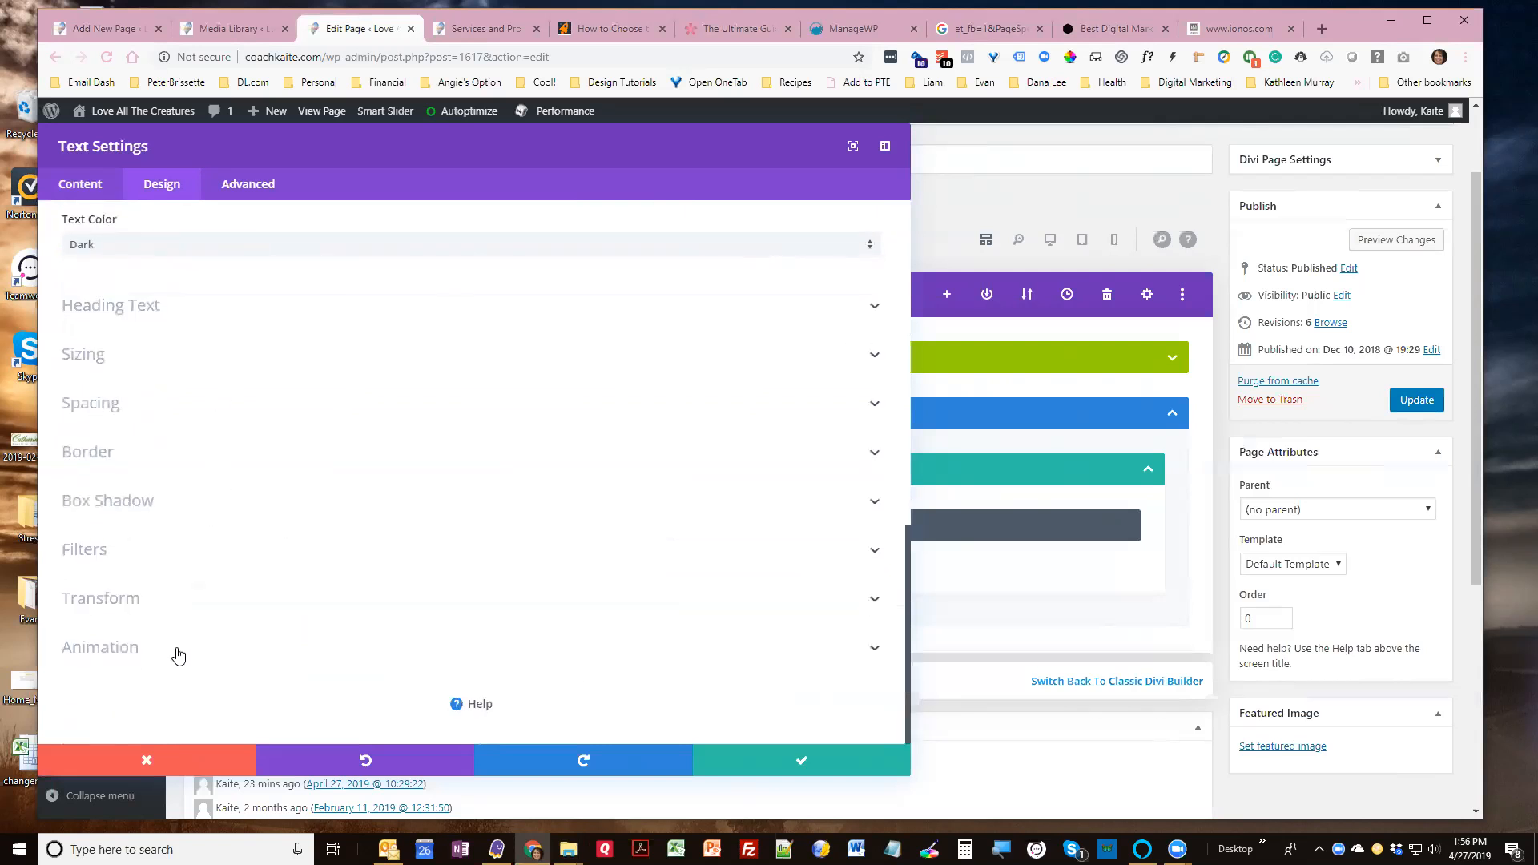
scroll(233, 625, up, 8)
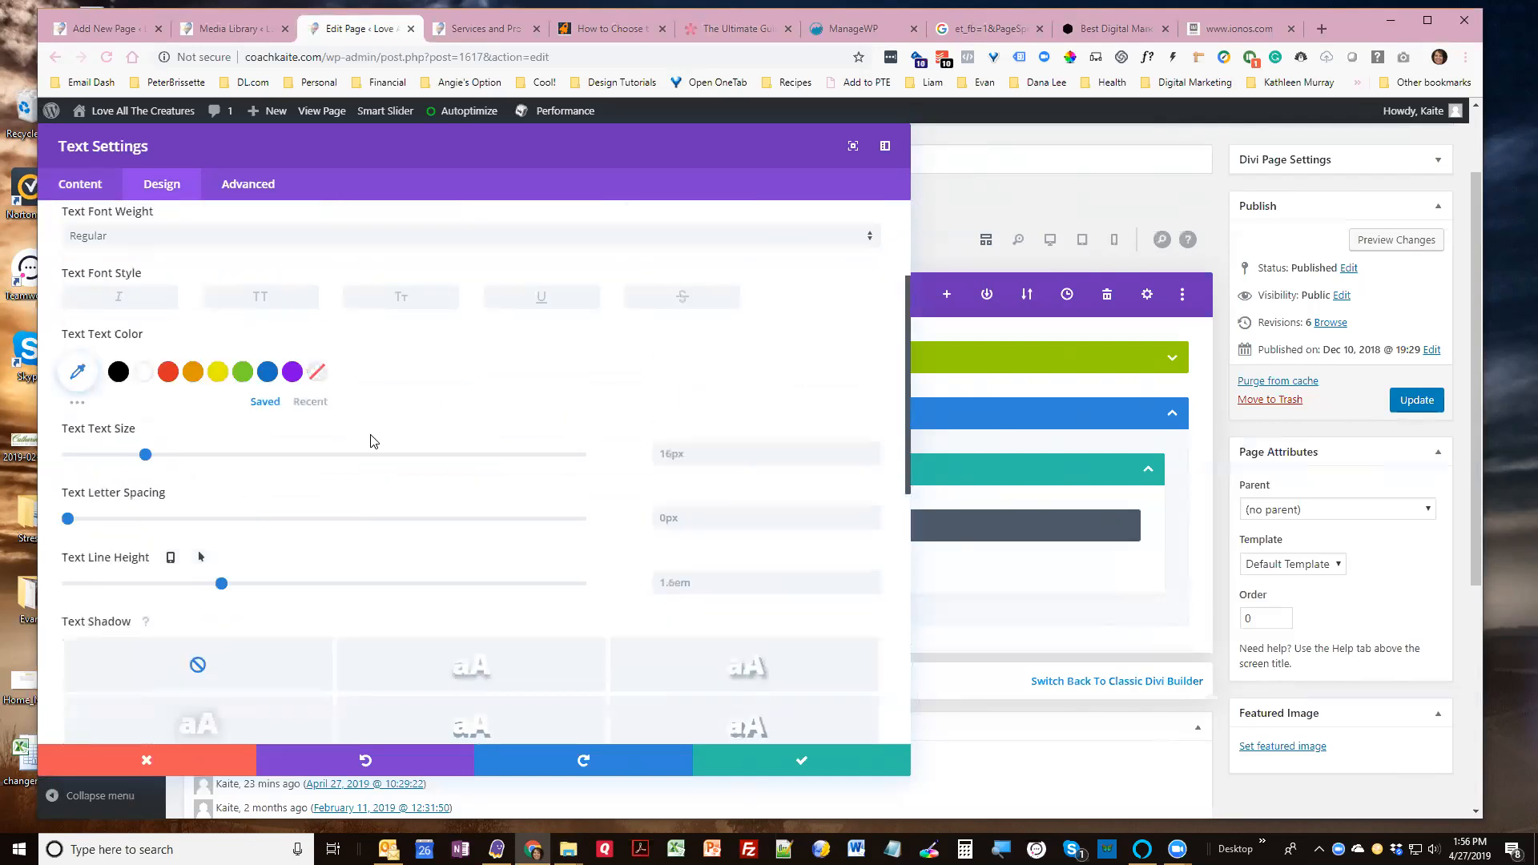
scroll(371, 440, up, 3)
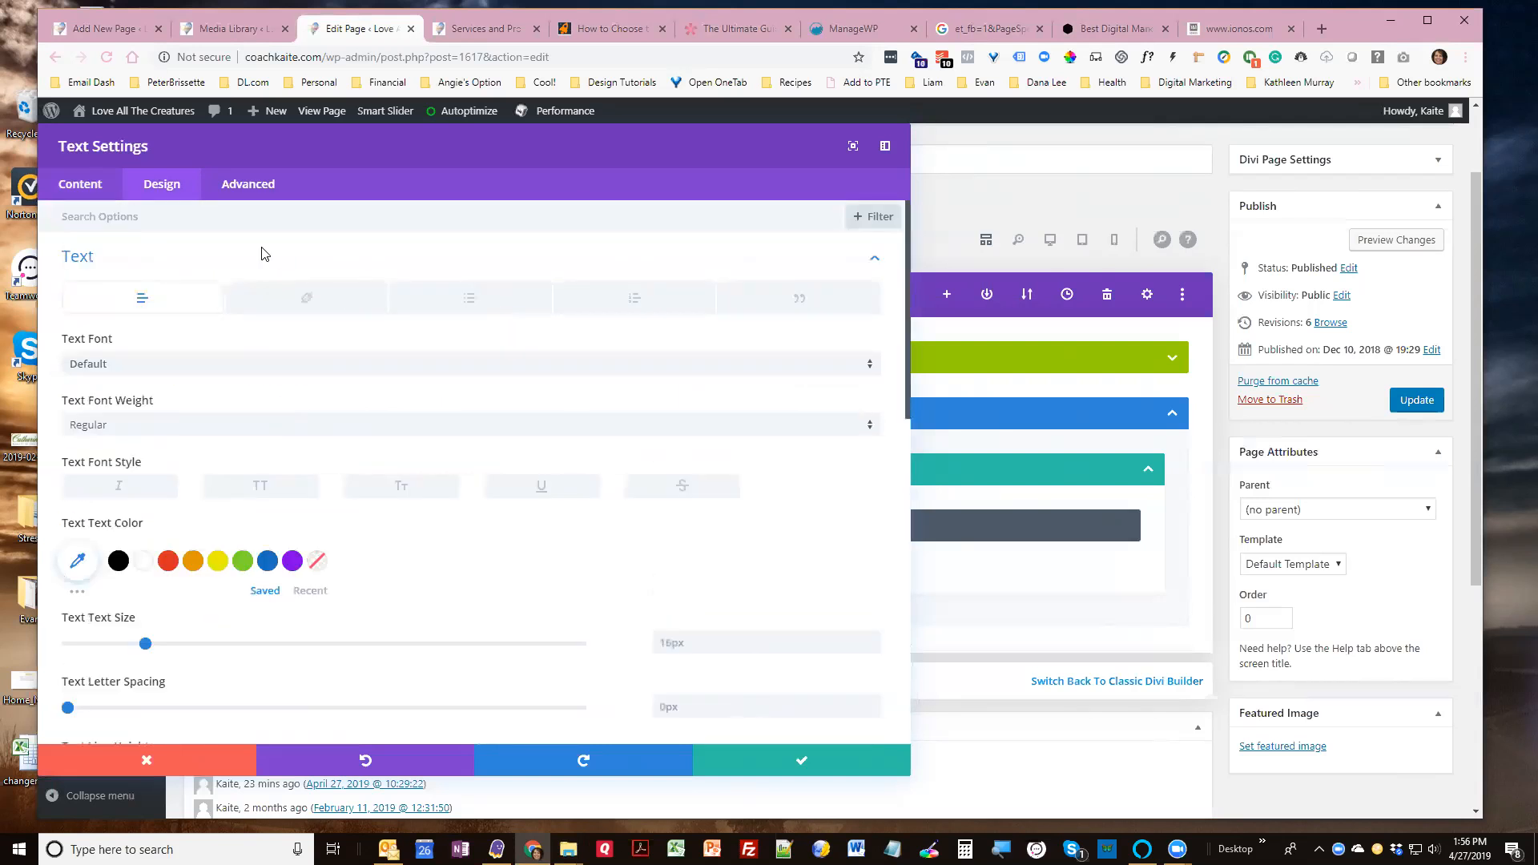
click(871, 258)
Save the text module and preview the Merchandise page to check both bumper sticker images and their captions
click(799, 761)
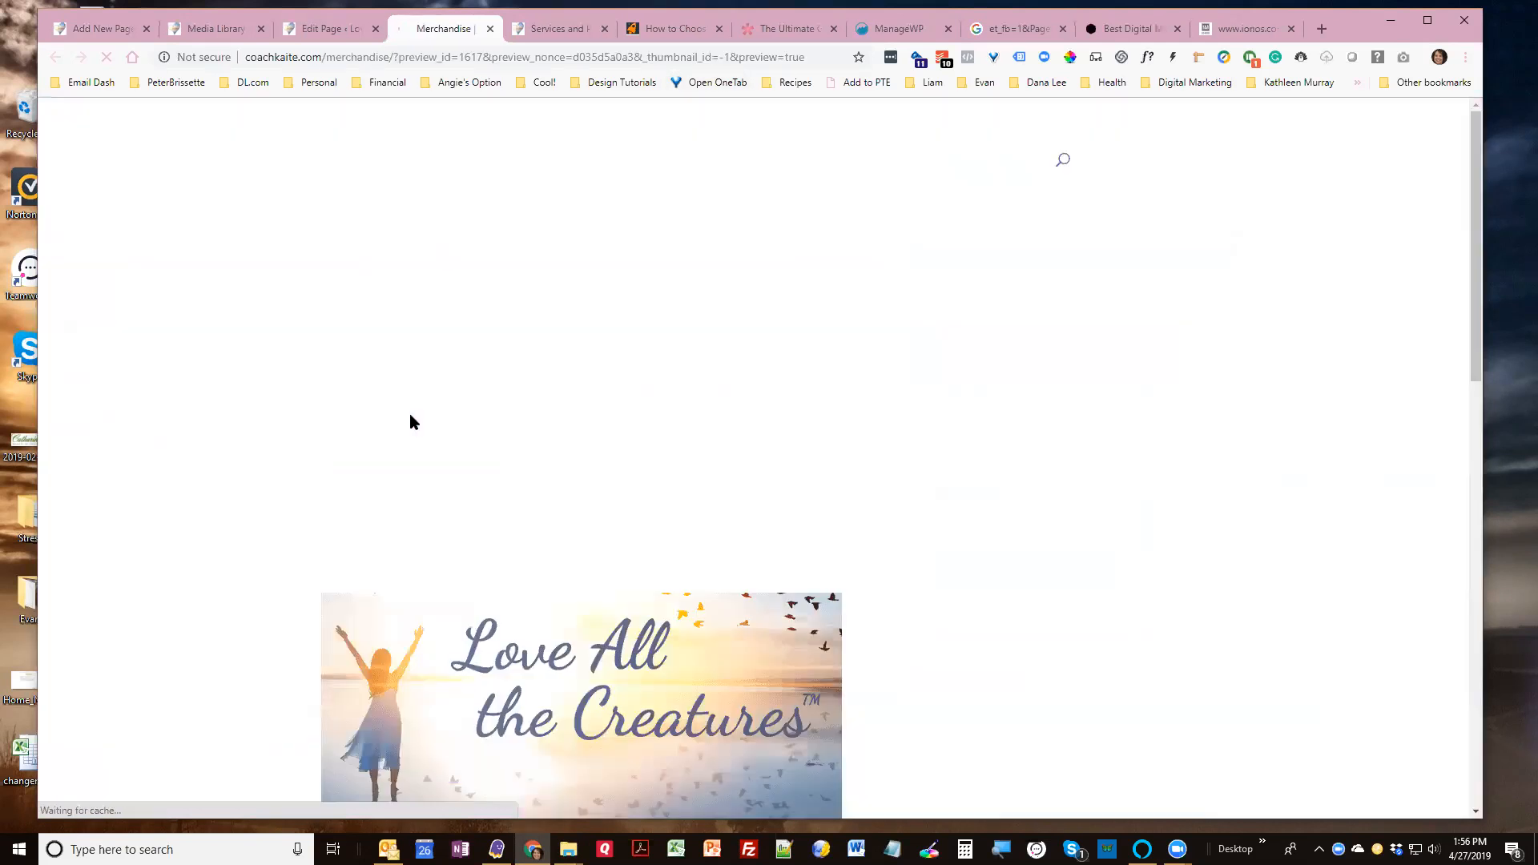
scroll(1075, 460, down, 5)
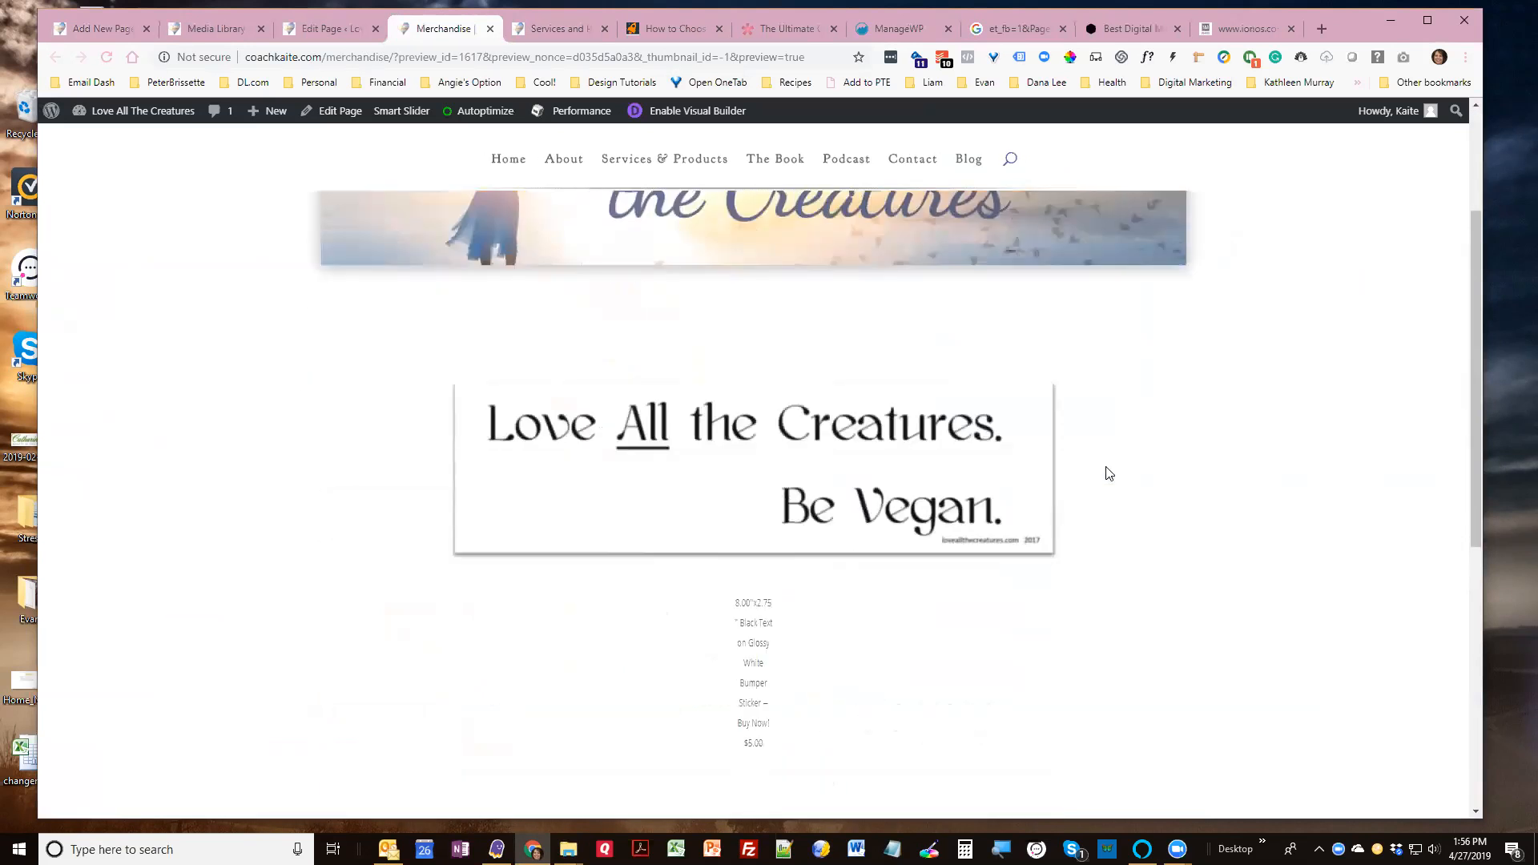
scroll(1099, 478, down, 2)
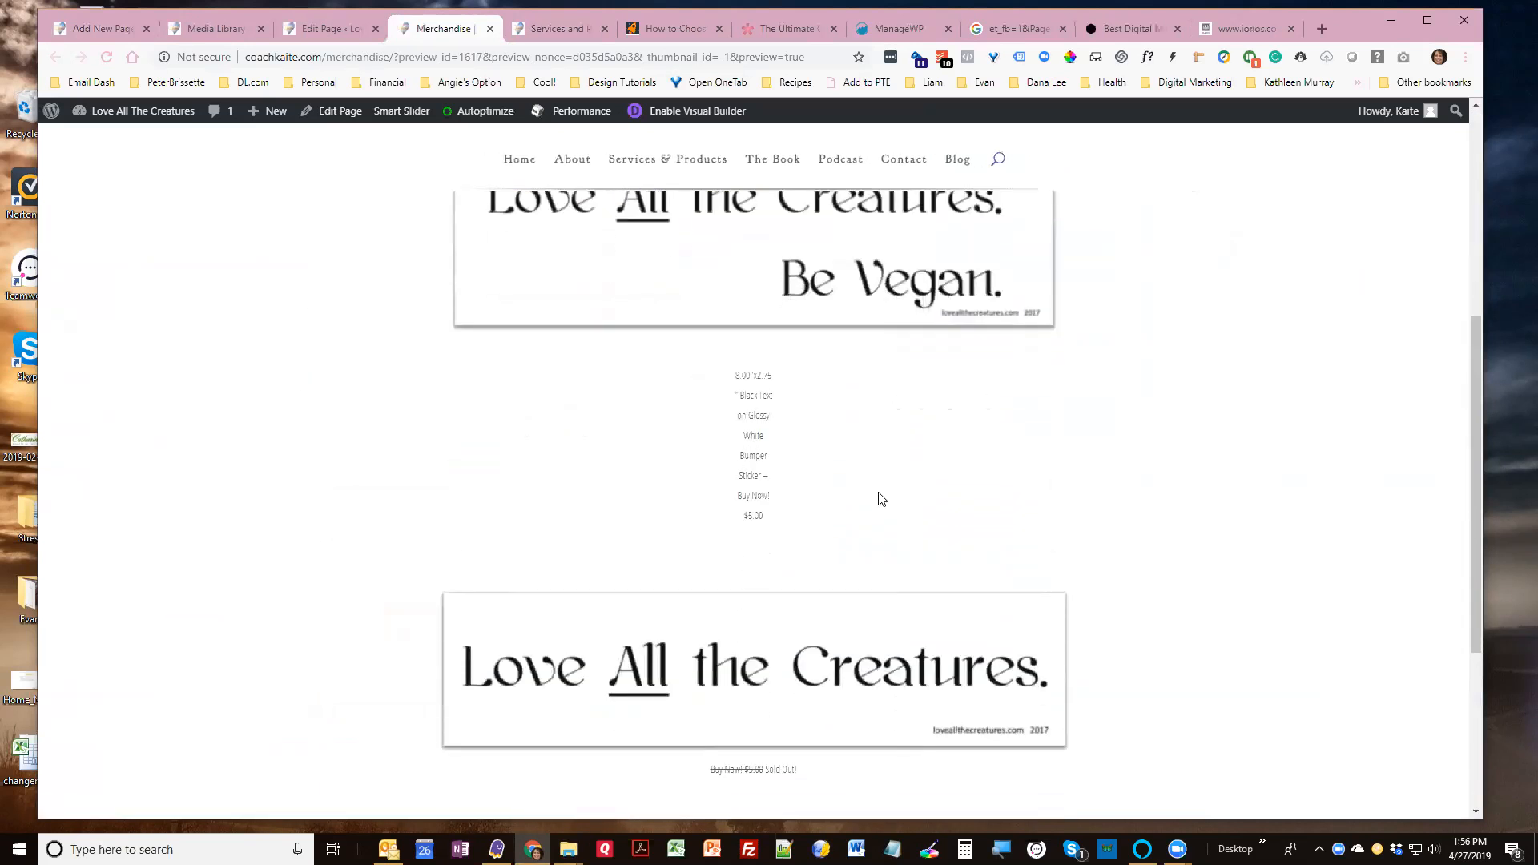
scroll(876, 498, up, 3)
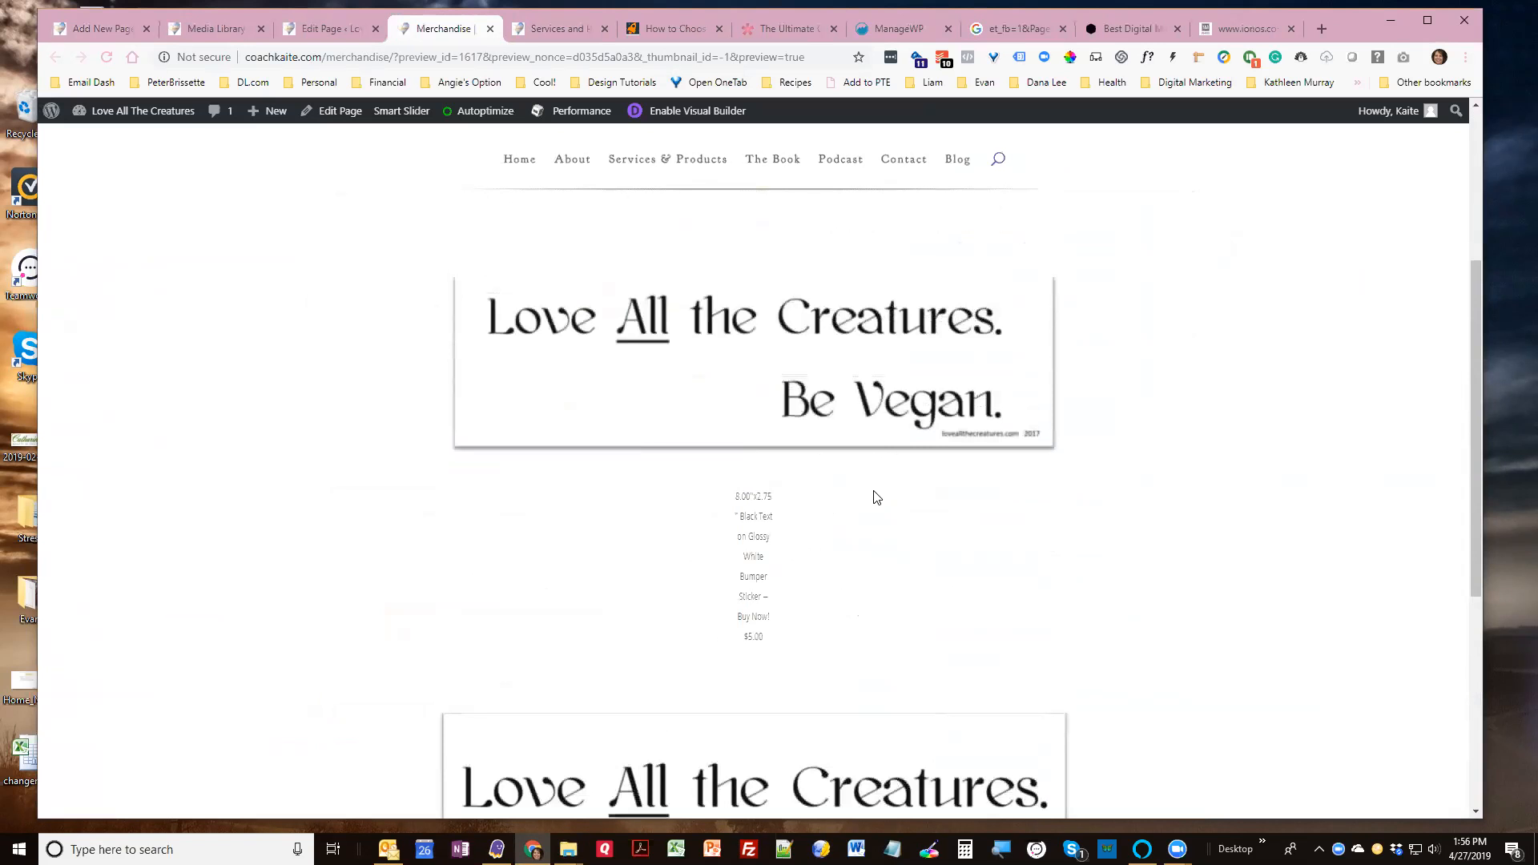
Reopen the Merchandise page's text module and inspect the HTML wrapper around the Be Vegan caption
click(336, 36)
click(295, 525)
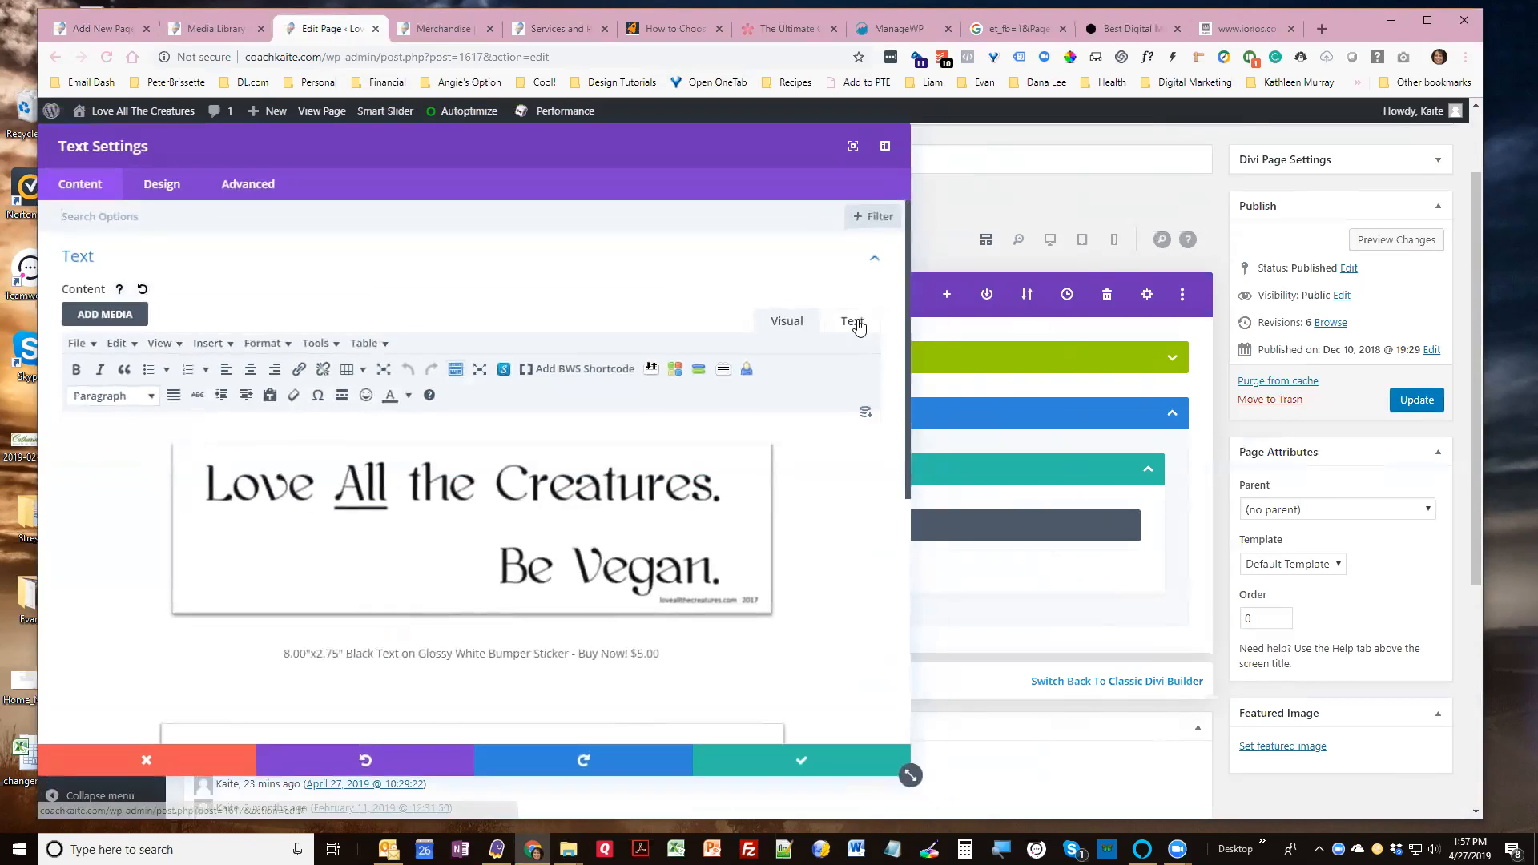
click(852, 322)
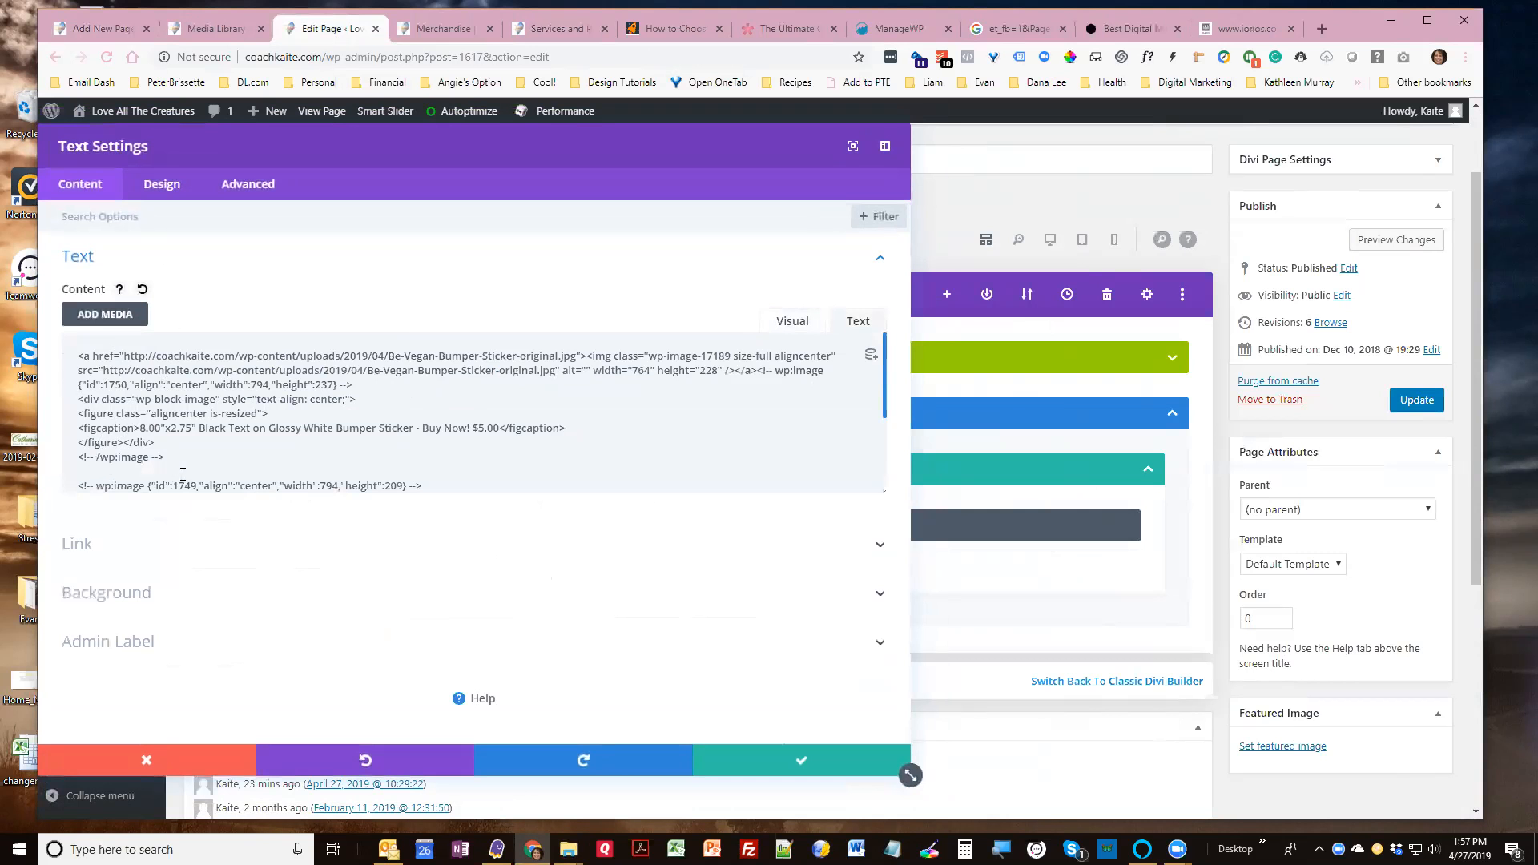
triple_click(256, 395)
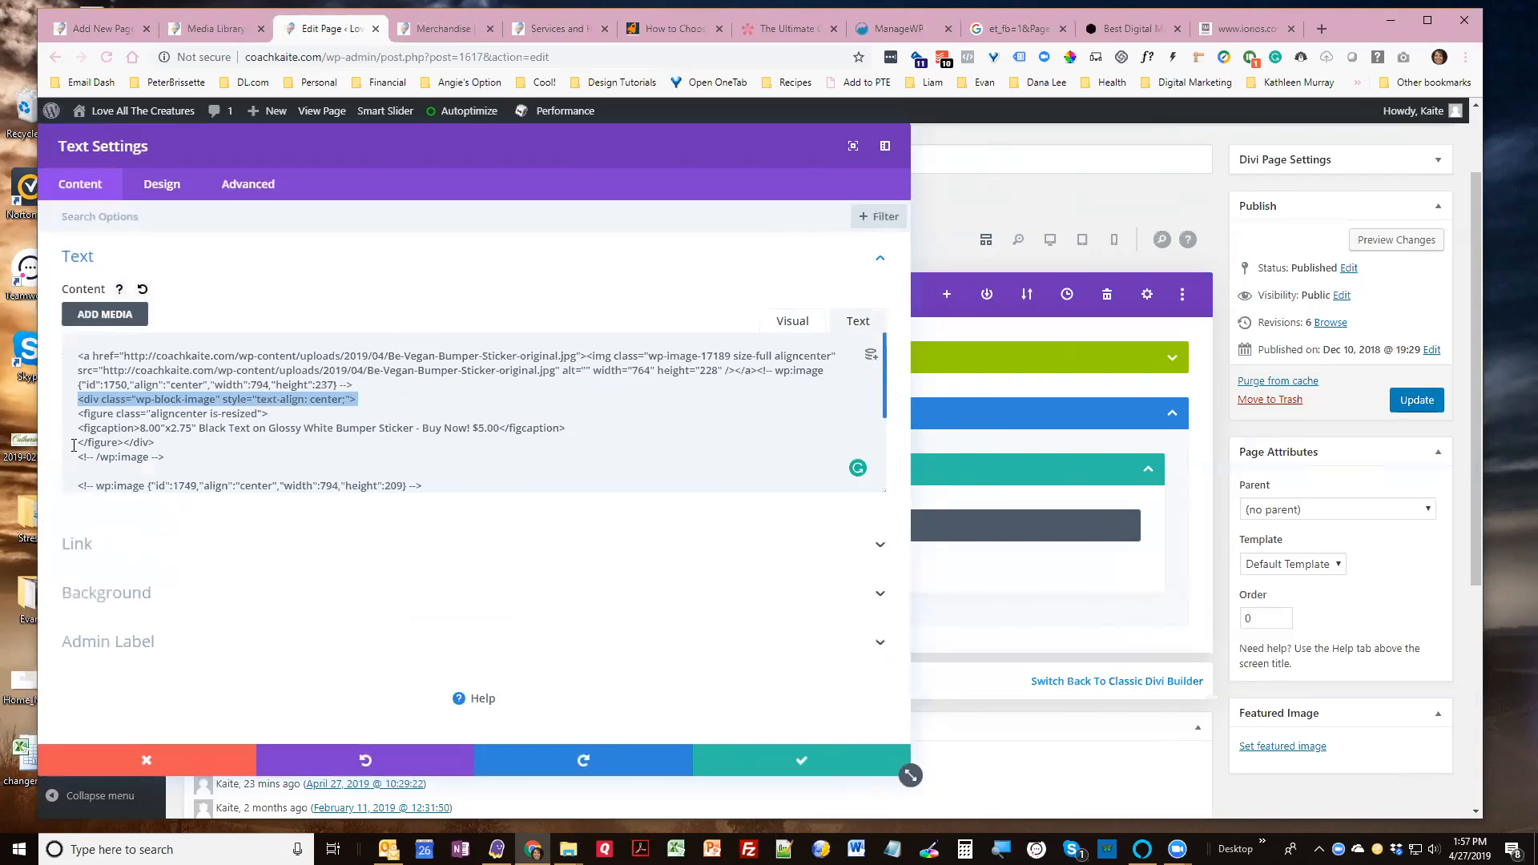
Set the text module's hover text size to 28px in its text design options
click(164, 186)
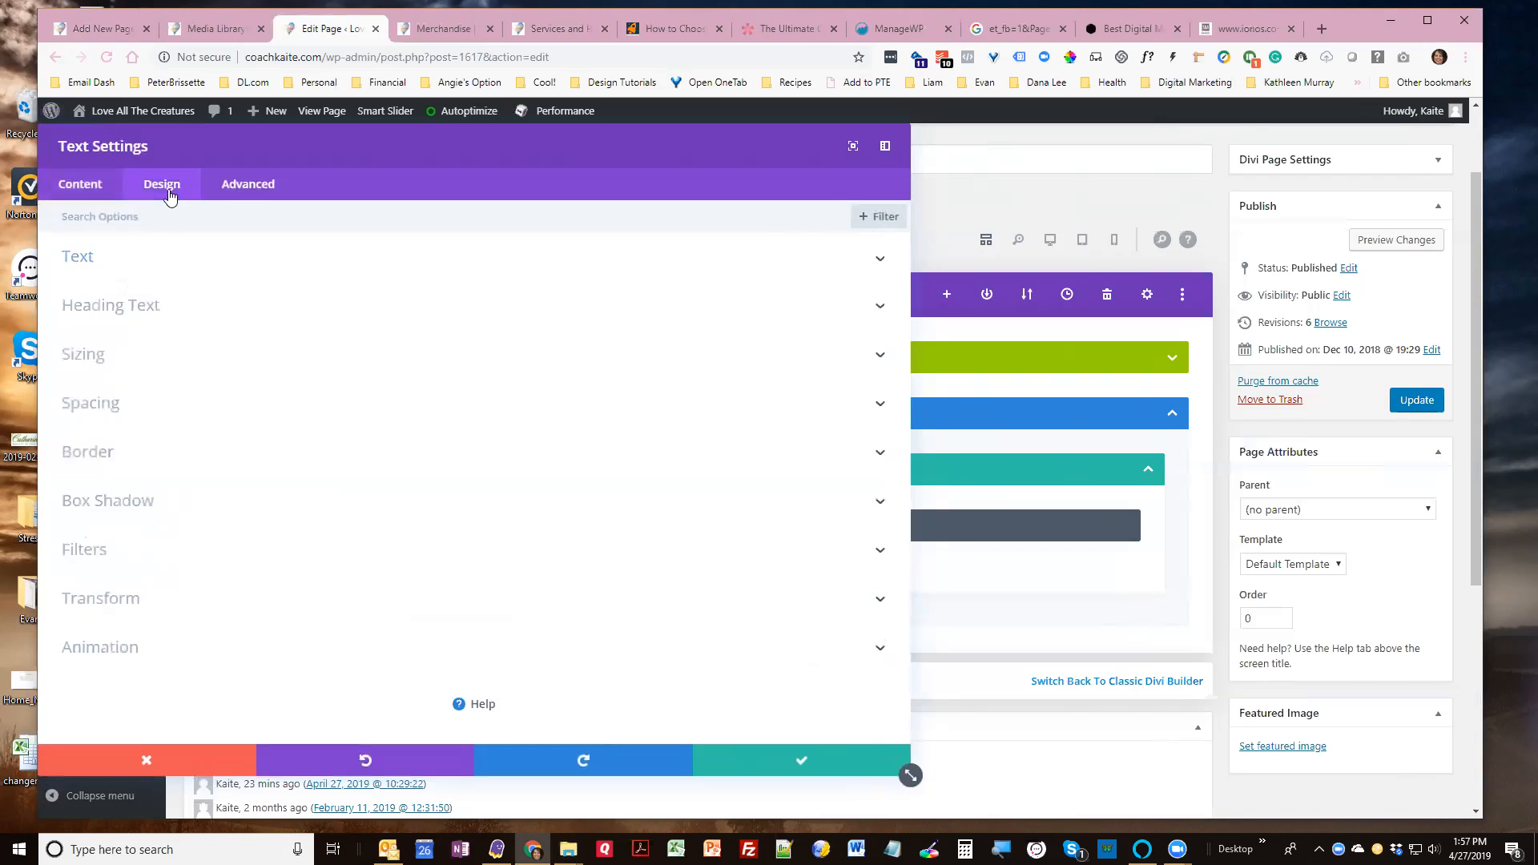
click(132, 274)
scroll(491, 551, down, 1)
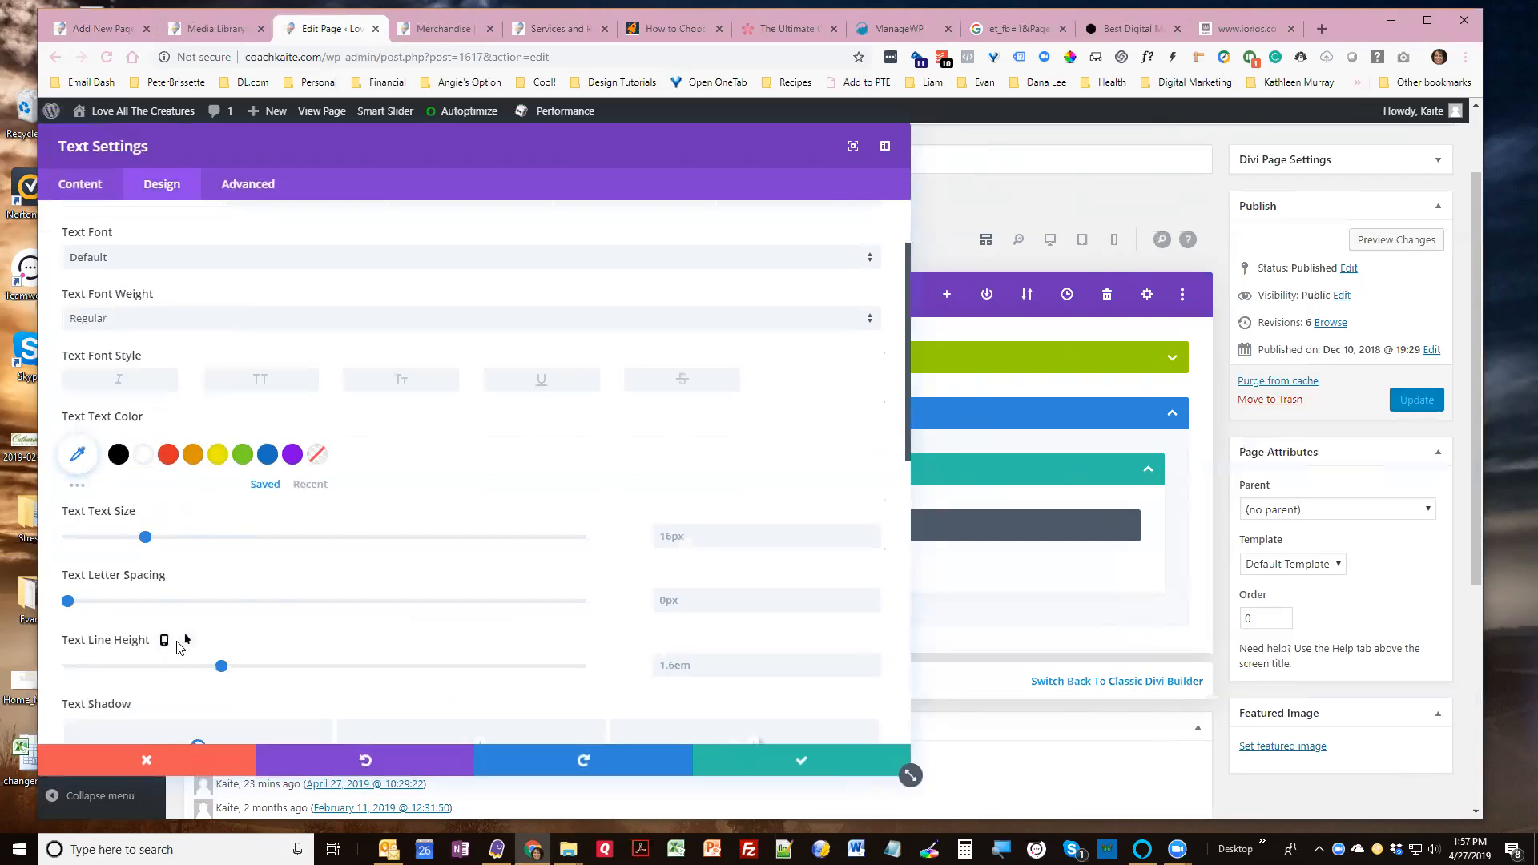
scroll(188, 643, down, 1)
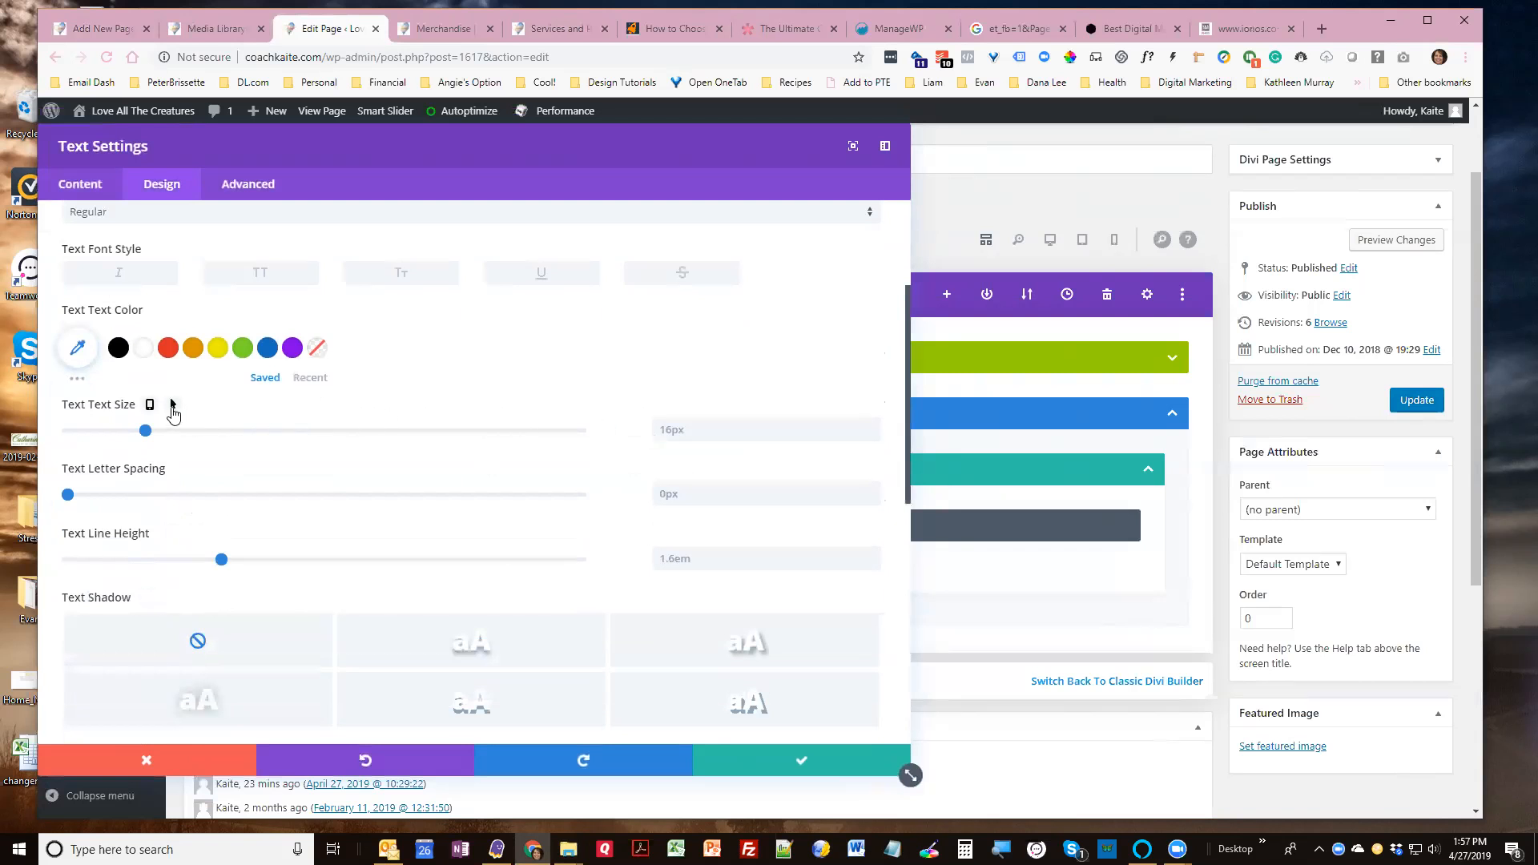
scroll(218, 414, up, 1)
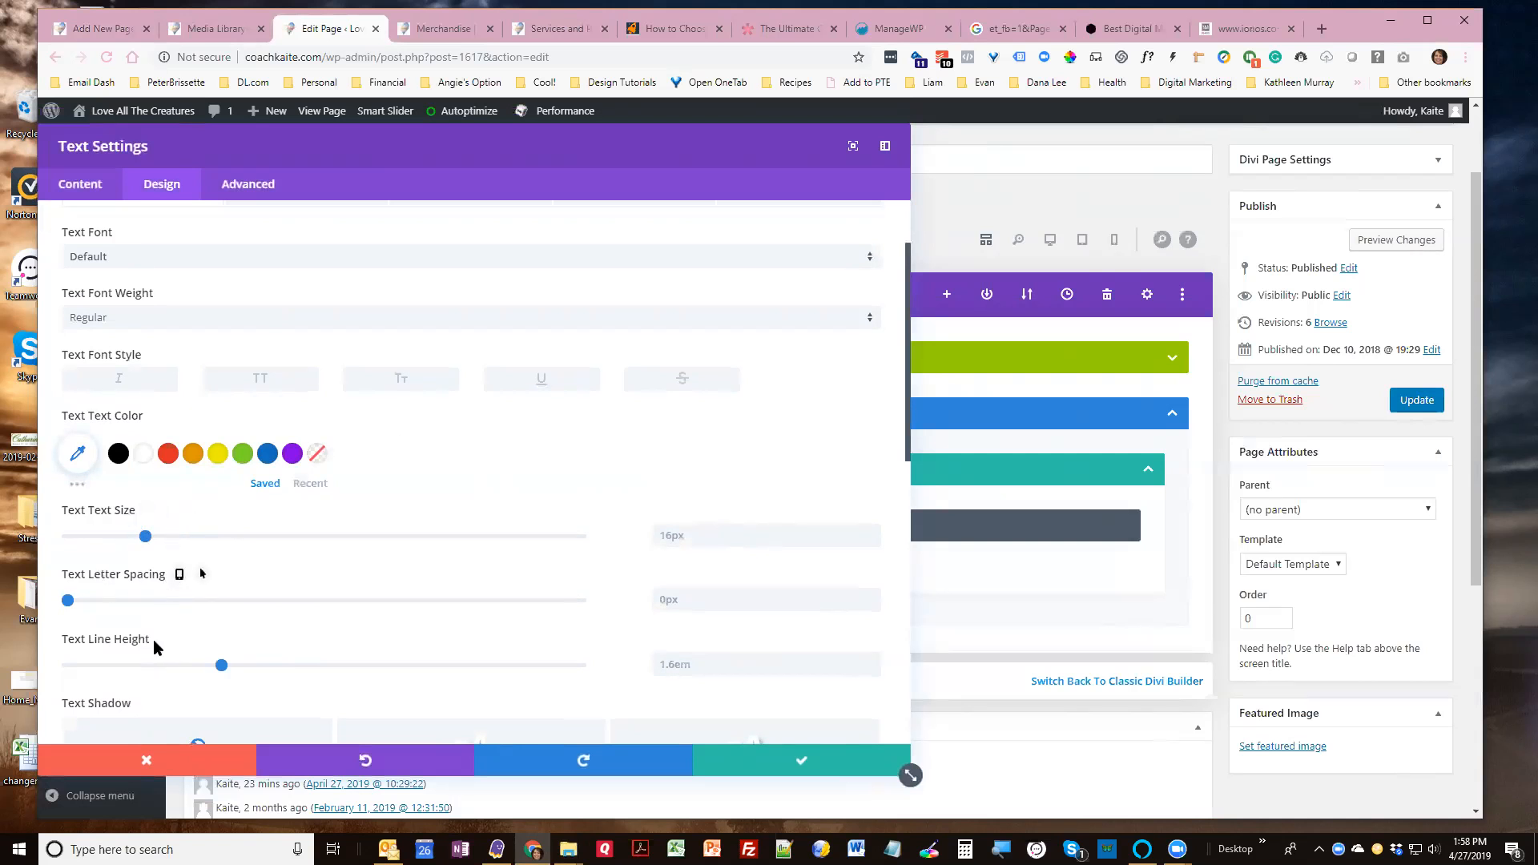
click(172, 512)
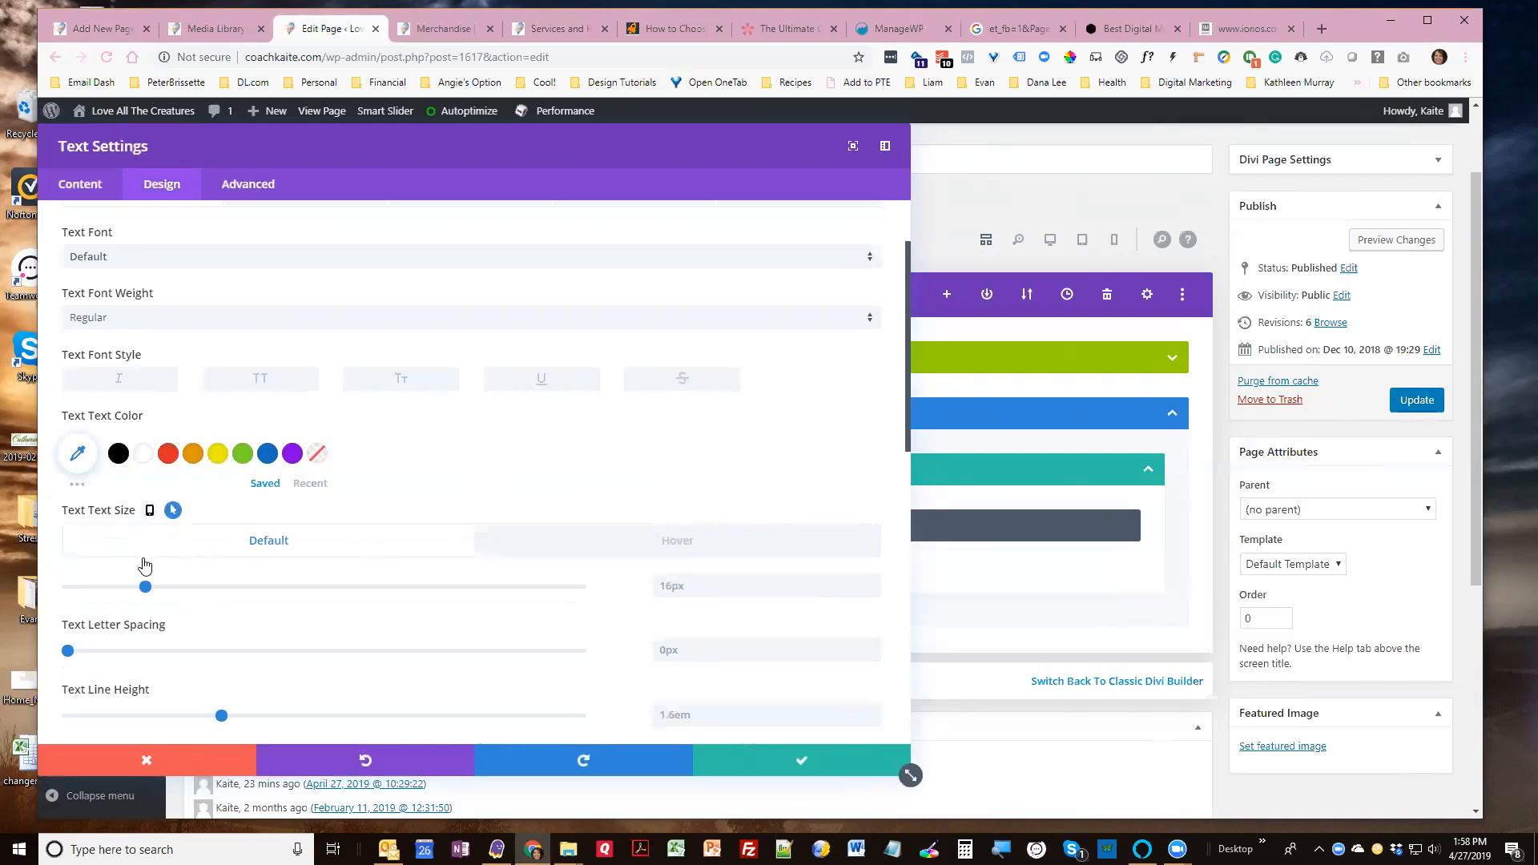
click(697, 549)
click(201, 587)
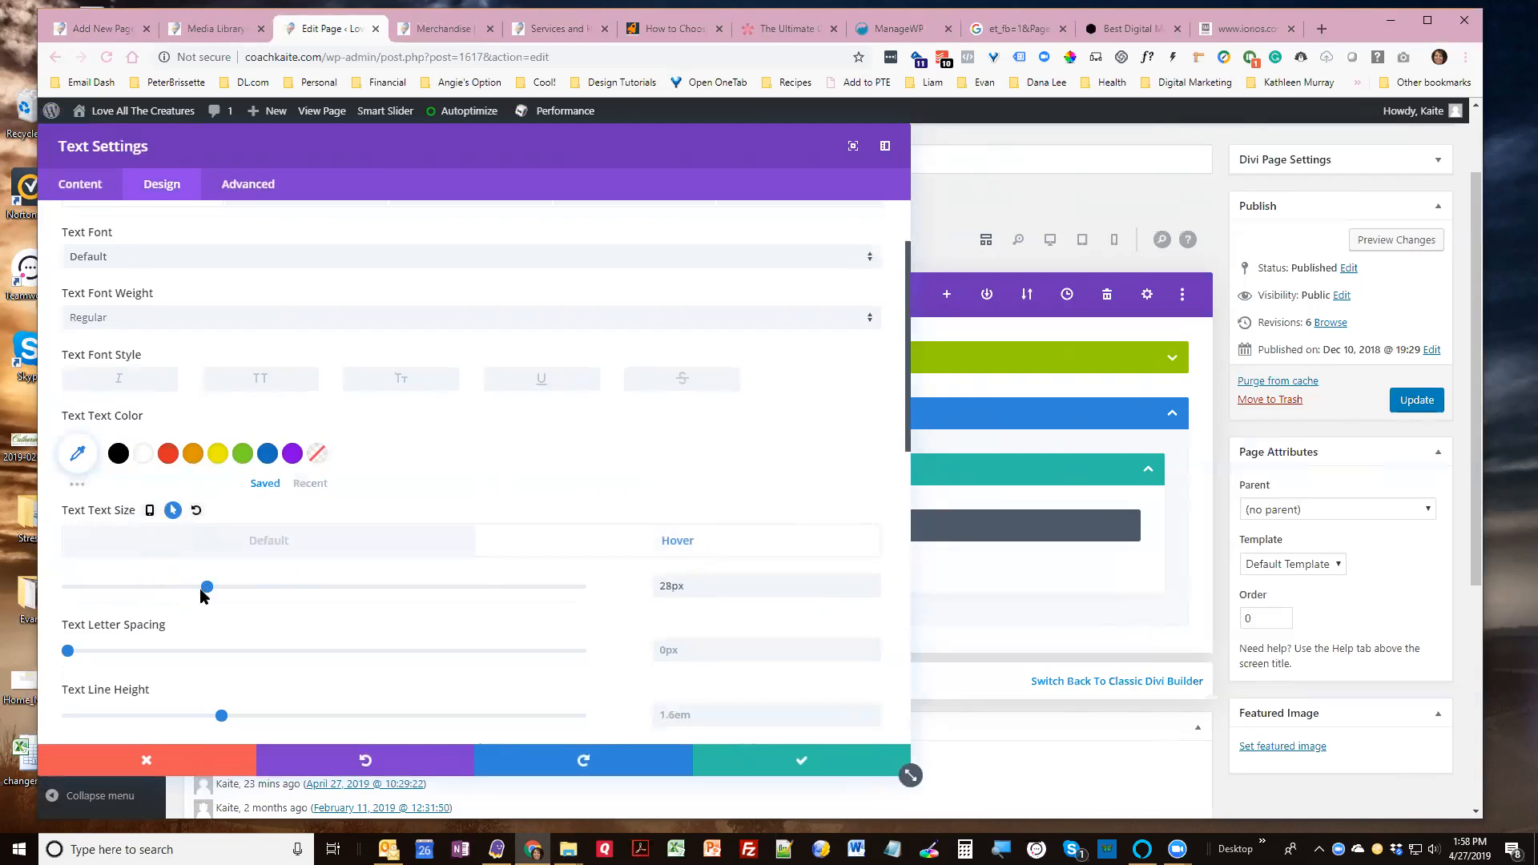
Save the text module and preview the Merchandise page to check how the Be Vegan caption wraps
click(800, 764)
click(1397, 240)
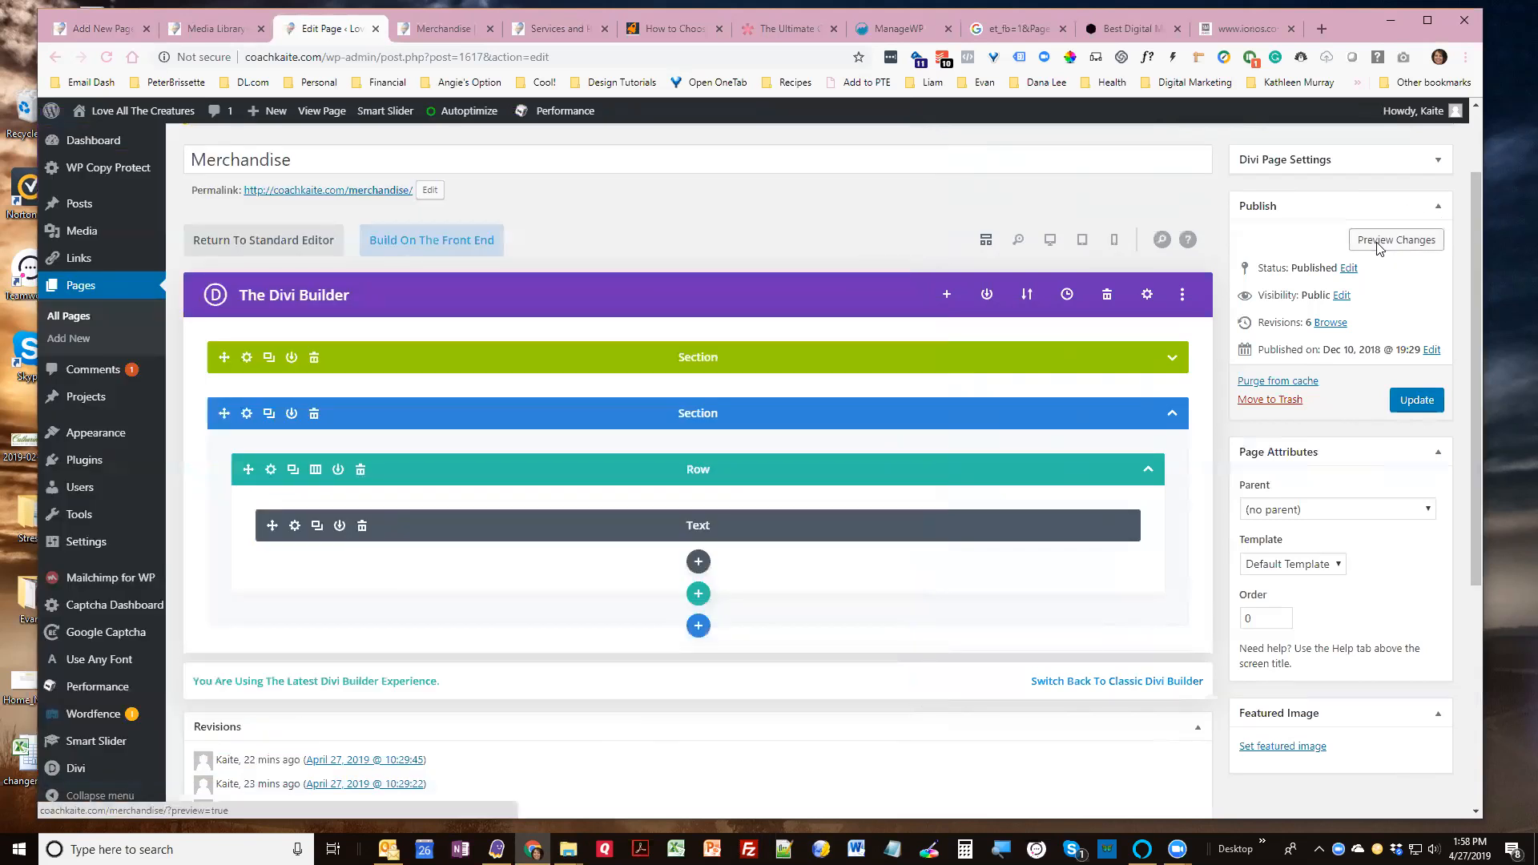
click(436, 28)
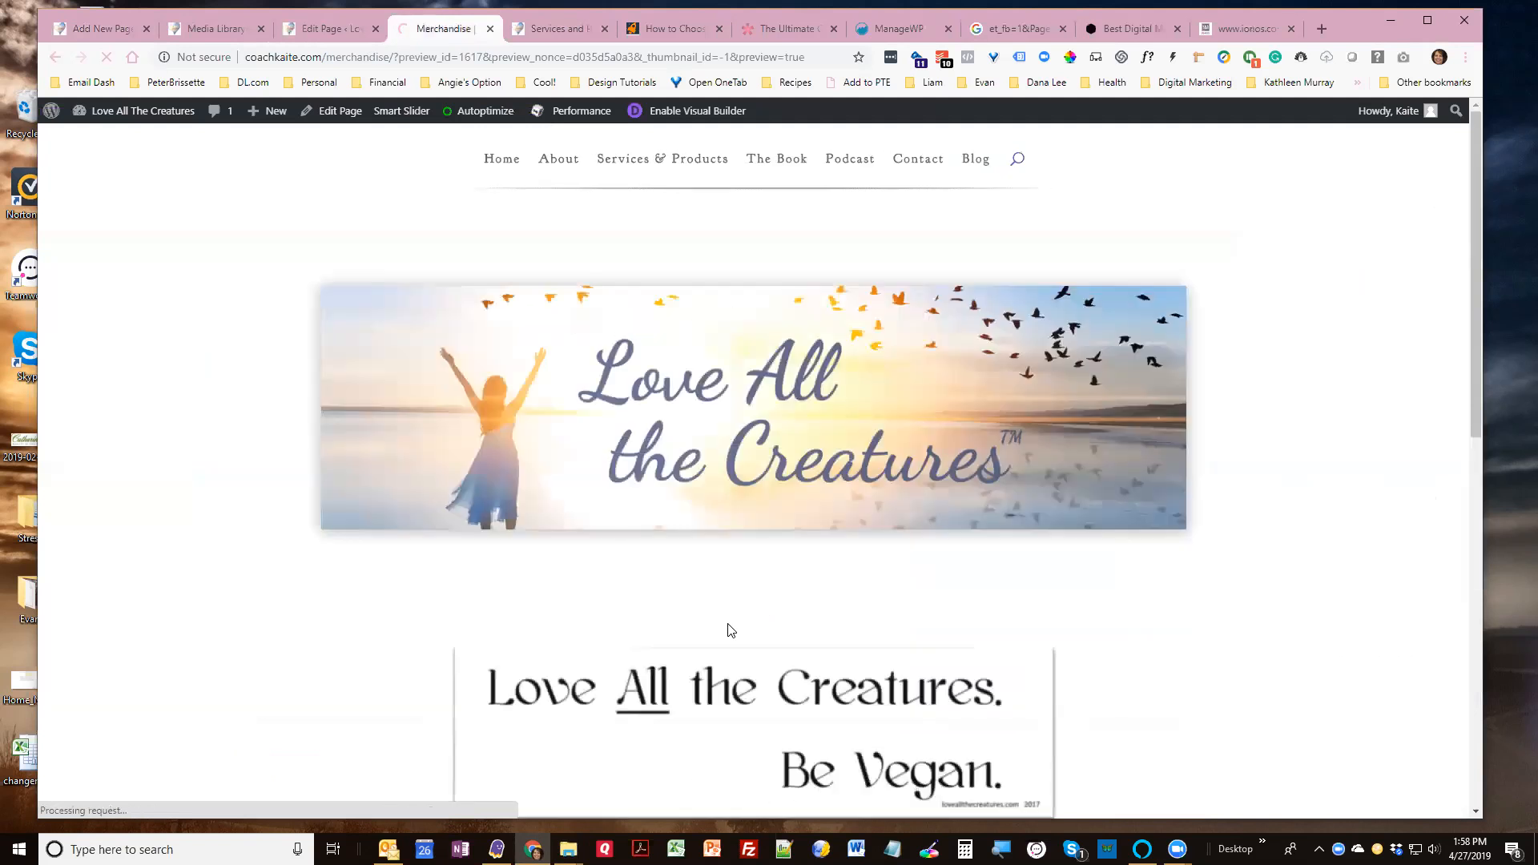
scroll(756, 592, down, 2)
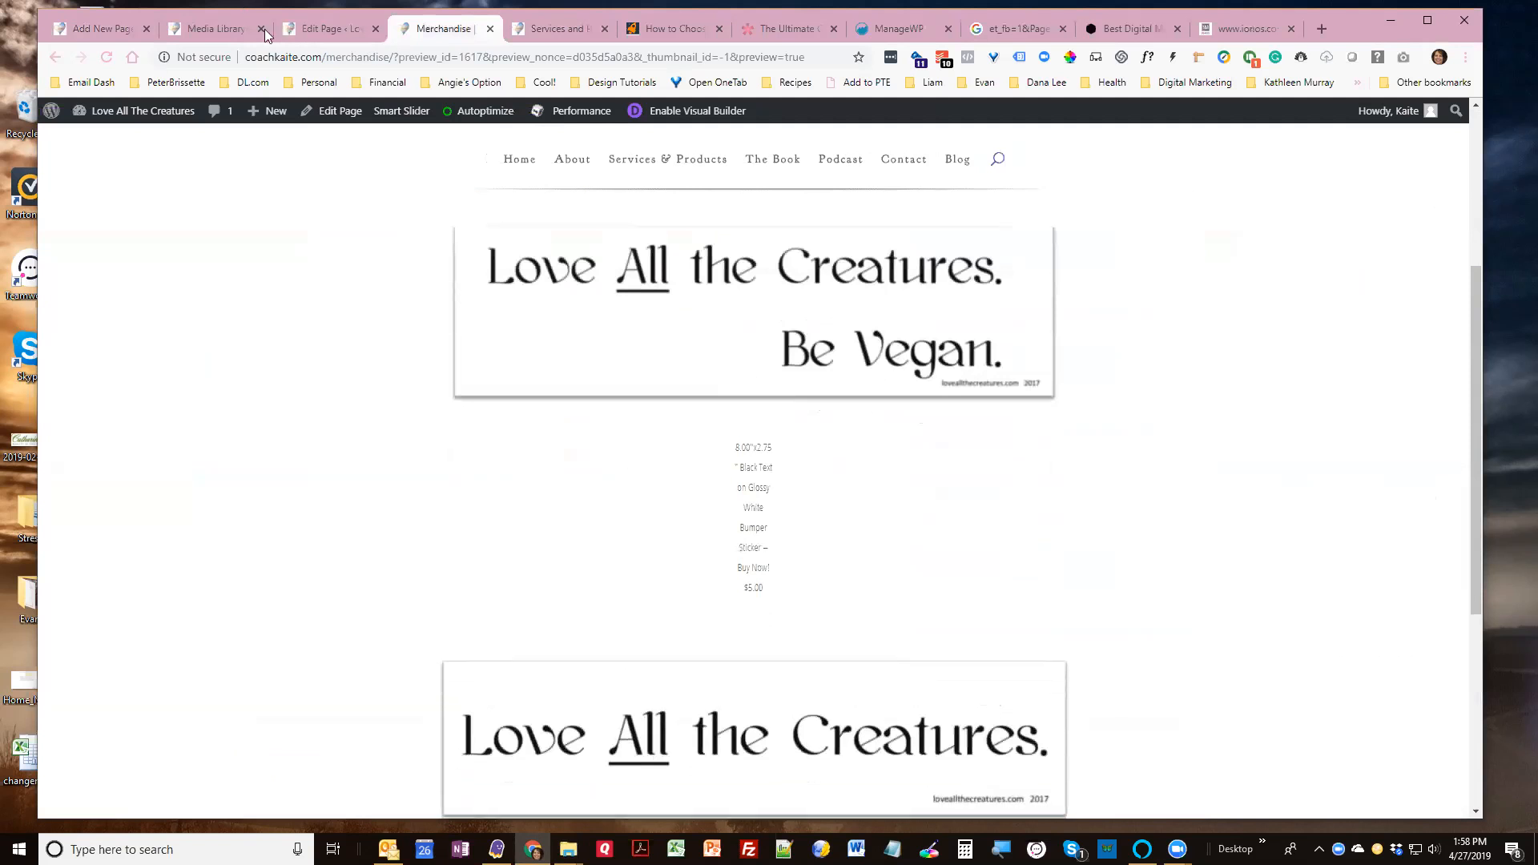
Reopen the text module and examine the Be Vegan bumper sticker's image details, including its caption and display settings
click(349, 30)
click(294, 526)
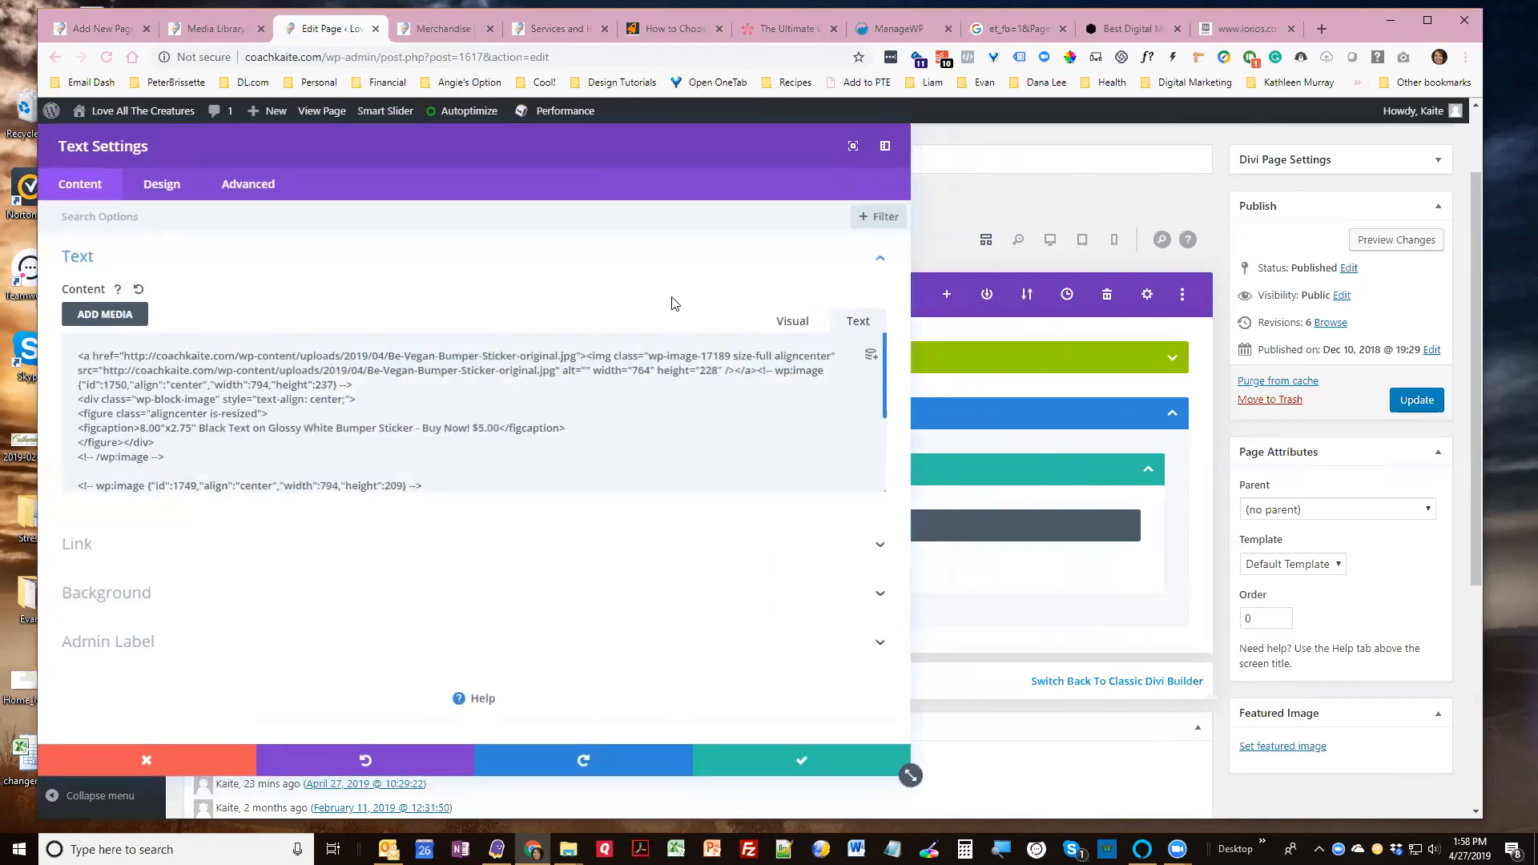
click(792, 321)
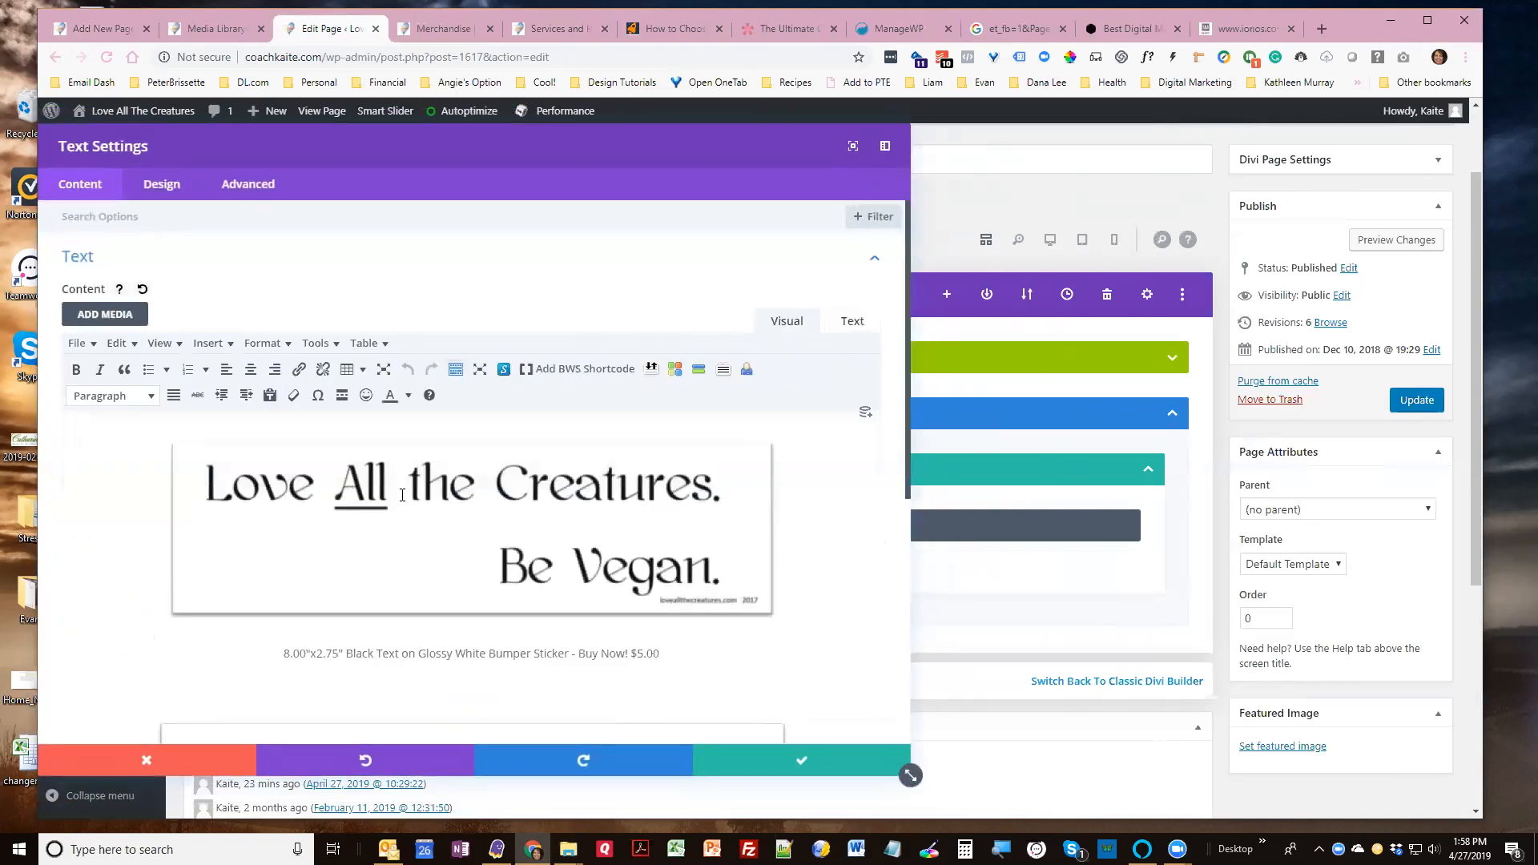
click(402, 495)
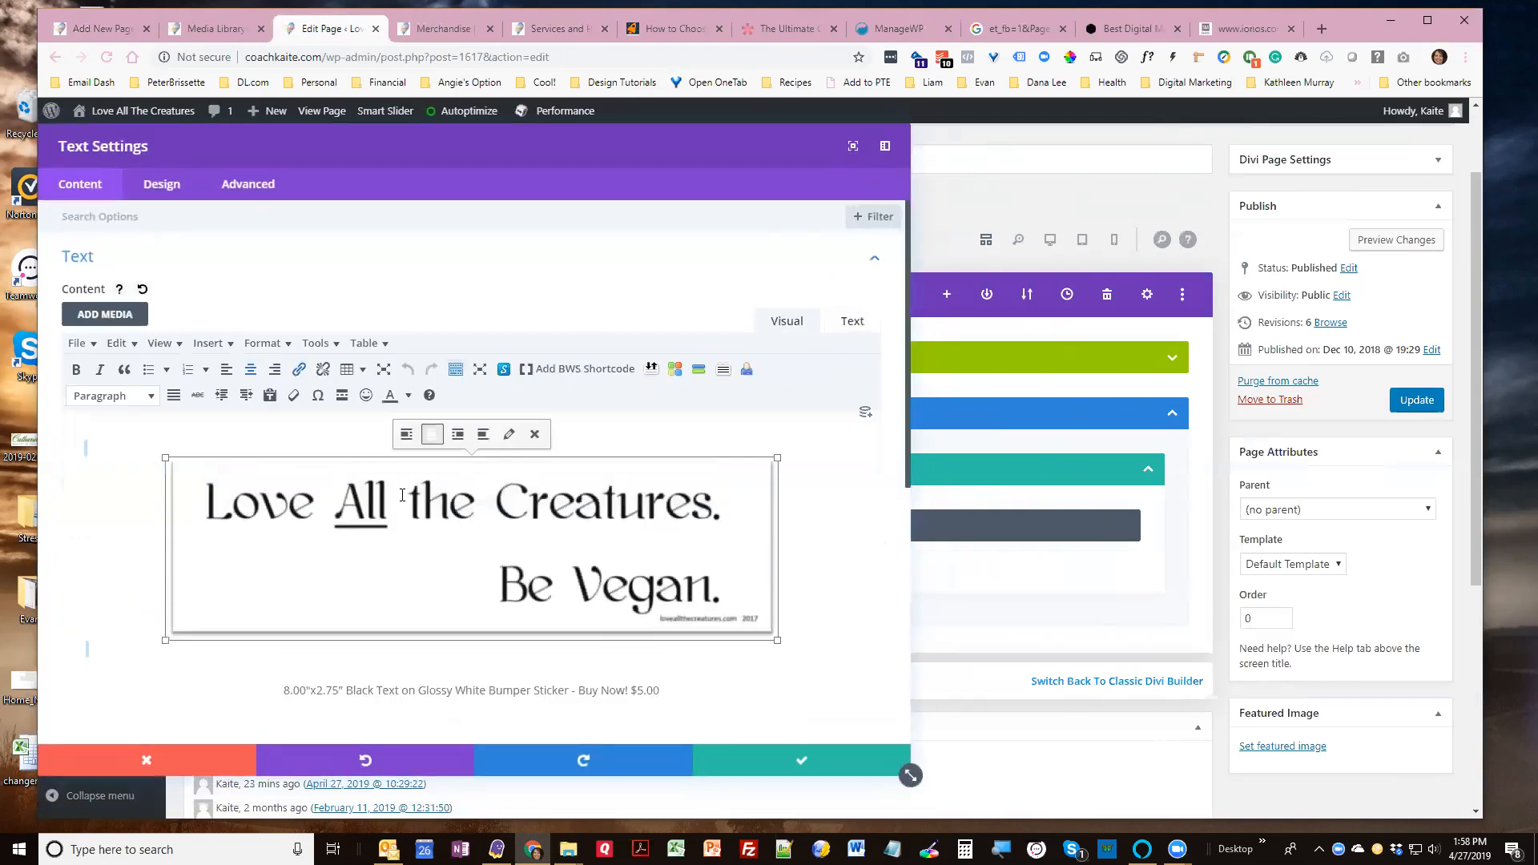
click(508, 434)
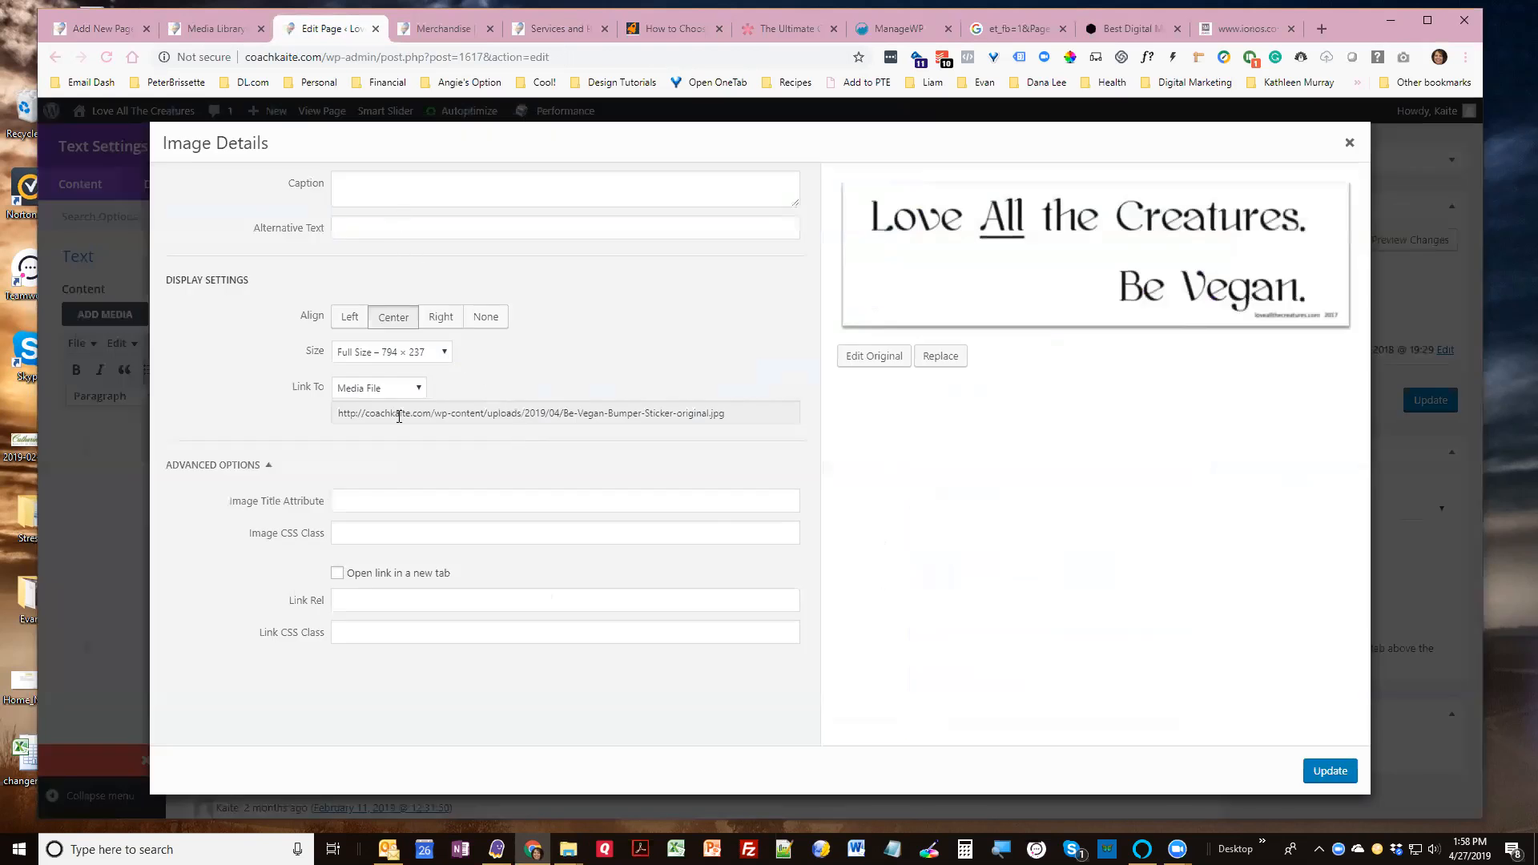
click(1350, 146)
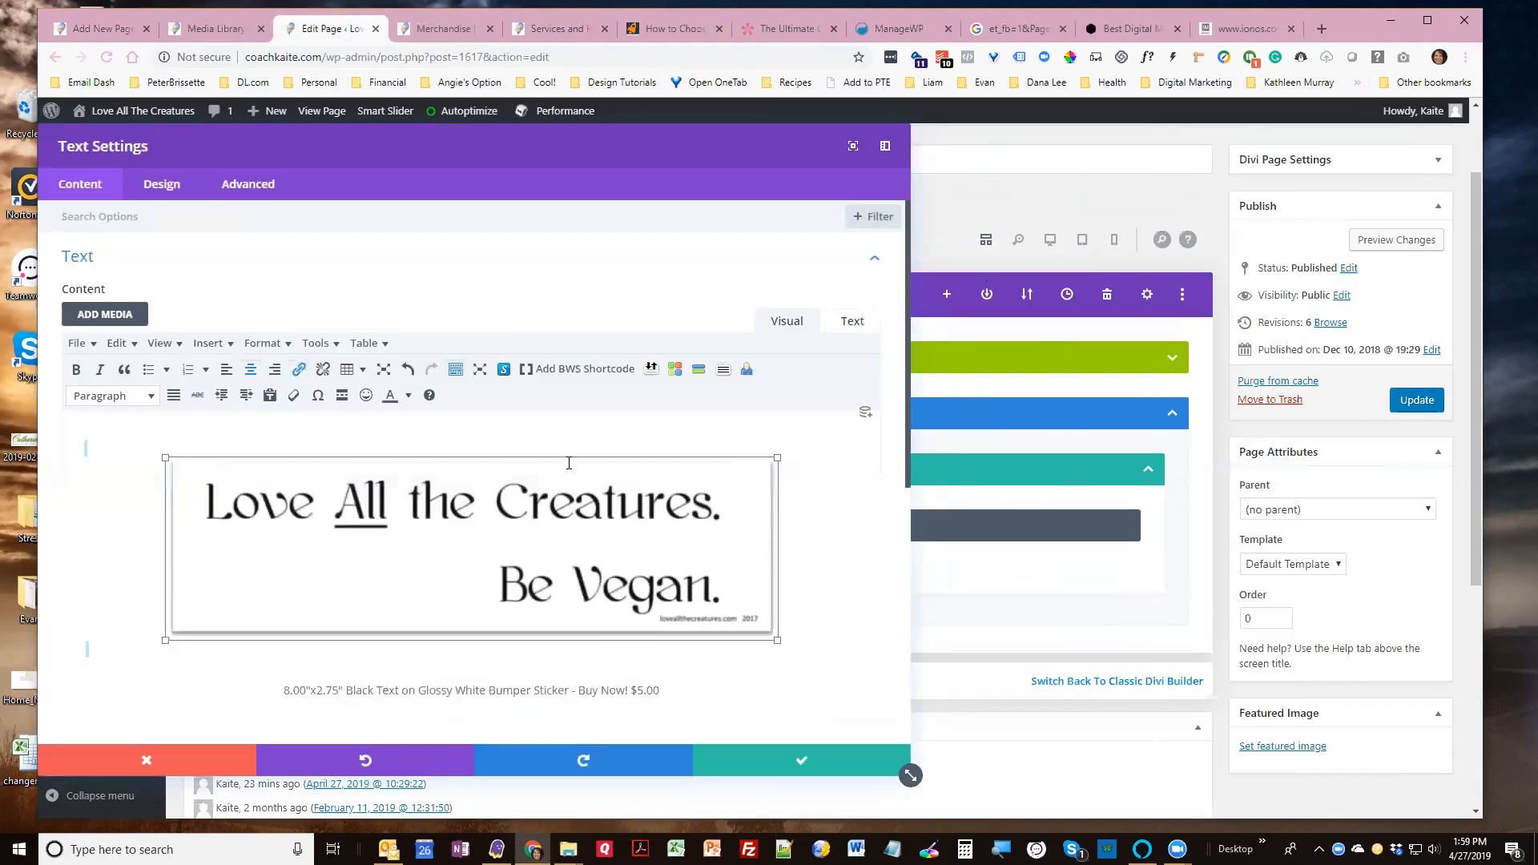
In the HTML, move the Be Vegan caption text directly into its centered div and remove the figcaption and figure tags around it
click(852, 320)
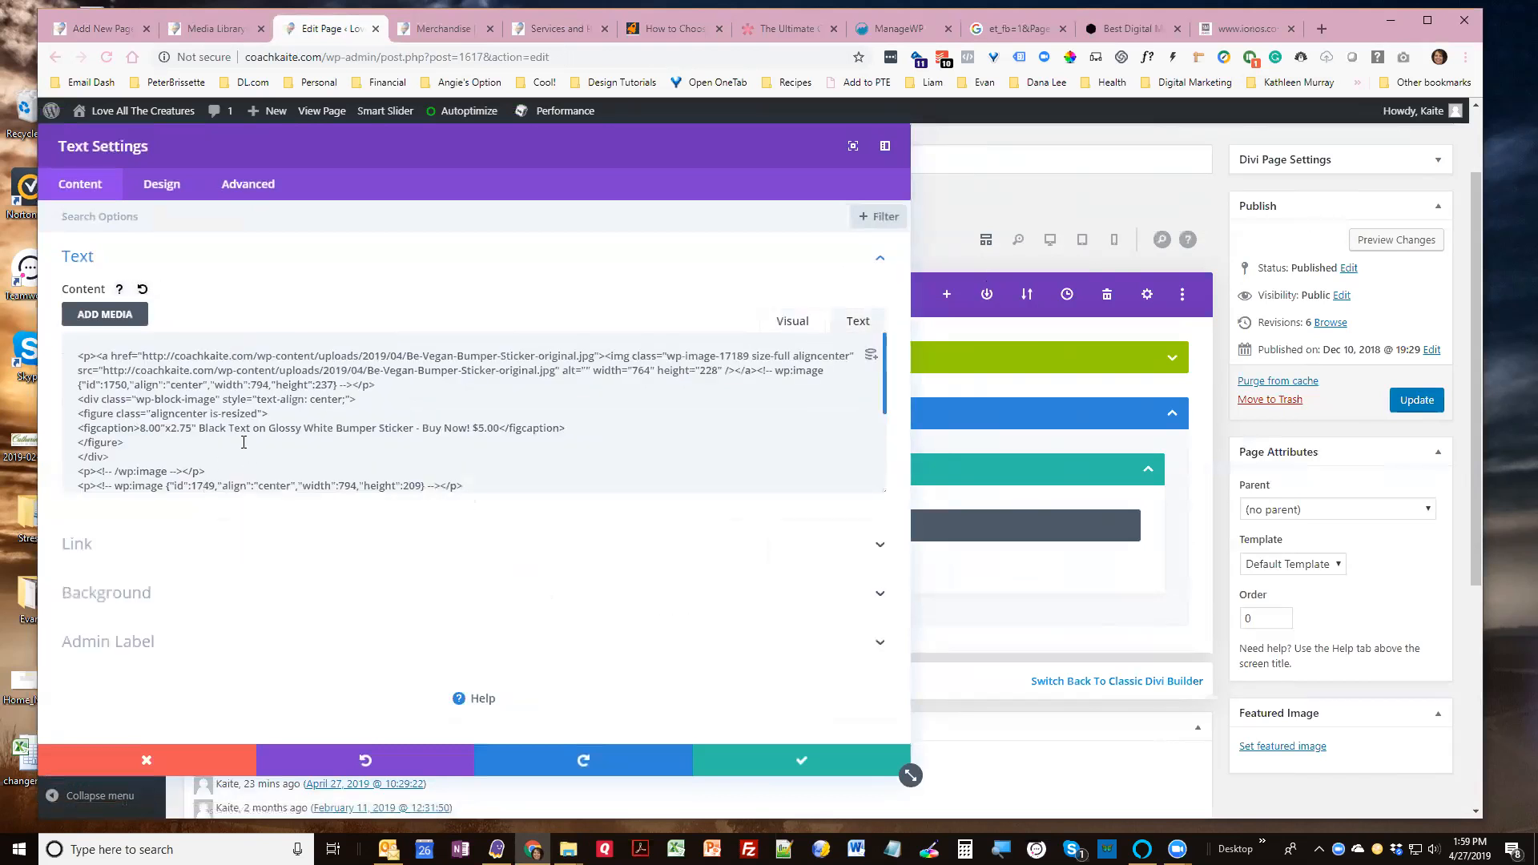
drag(141, 430, 495, 431)
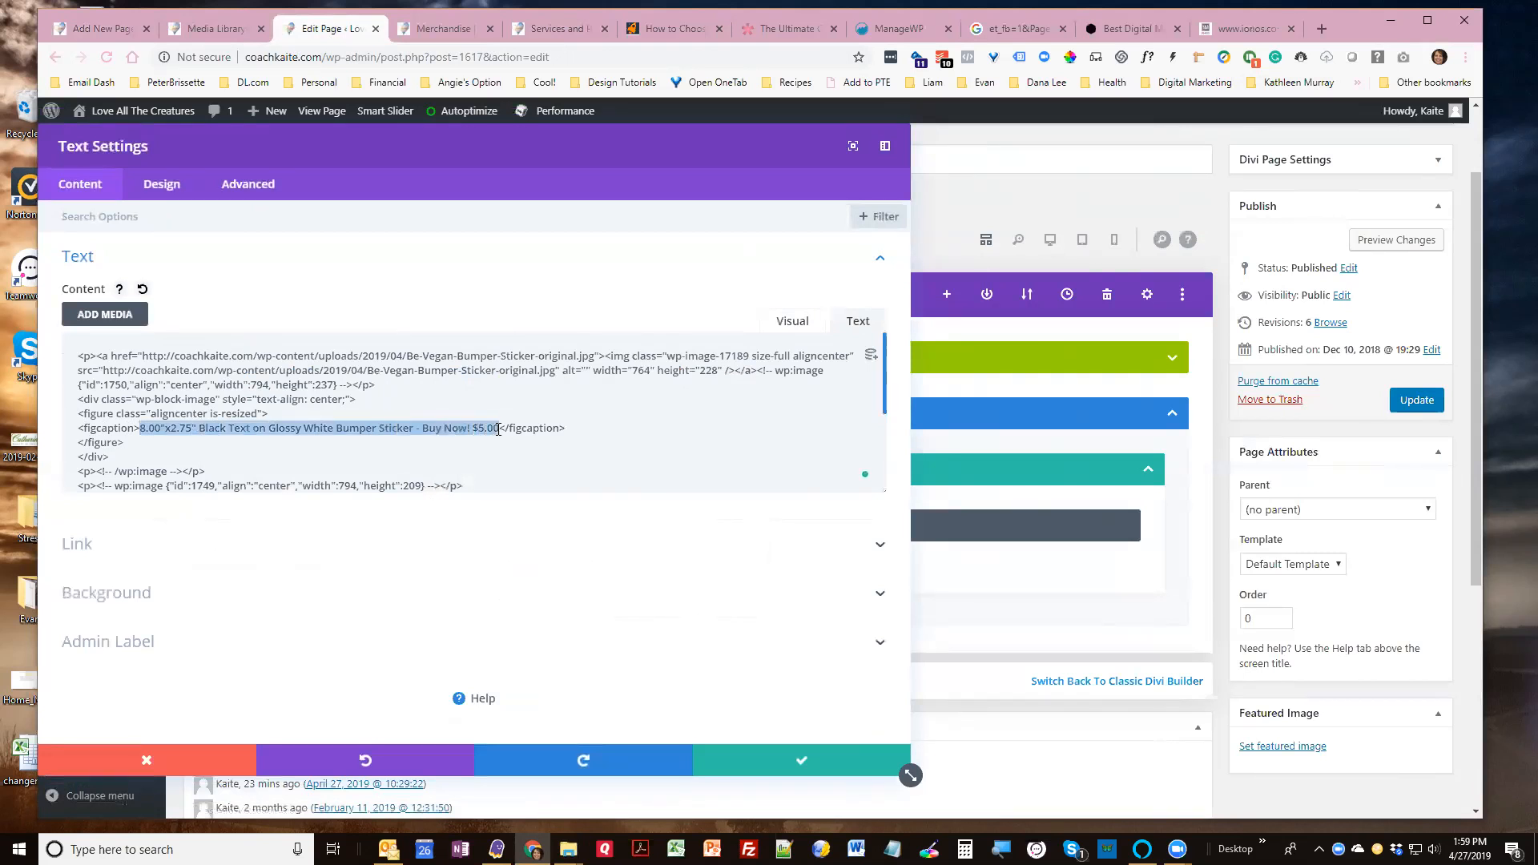
key(ctrl+x)
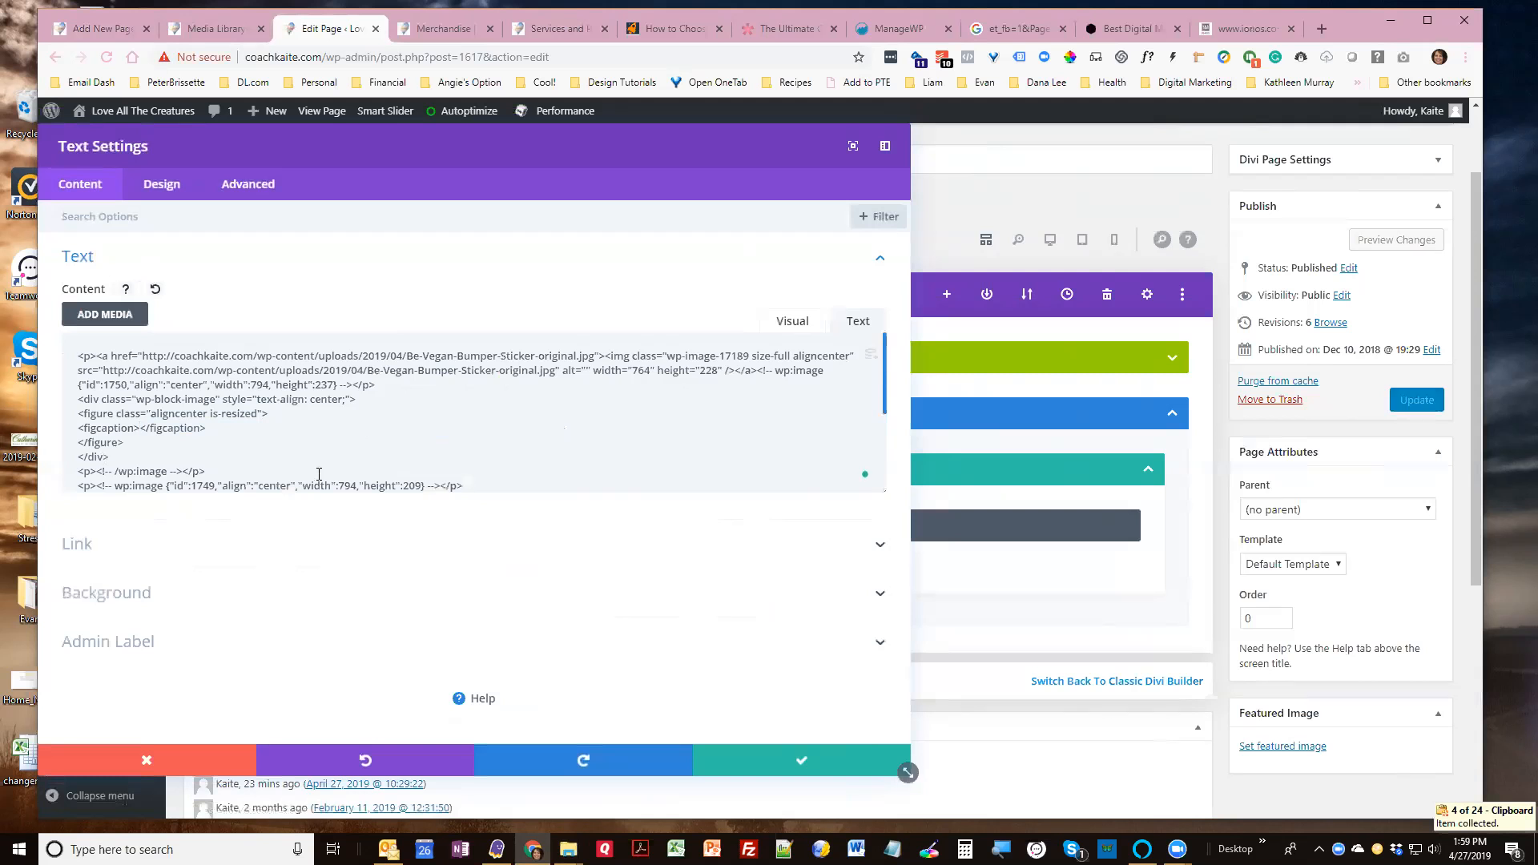
triple_click(183, 428)
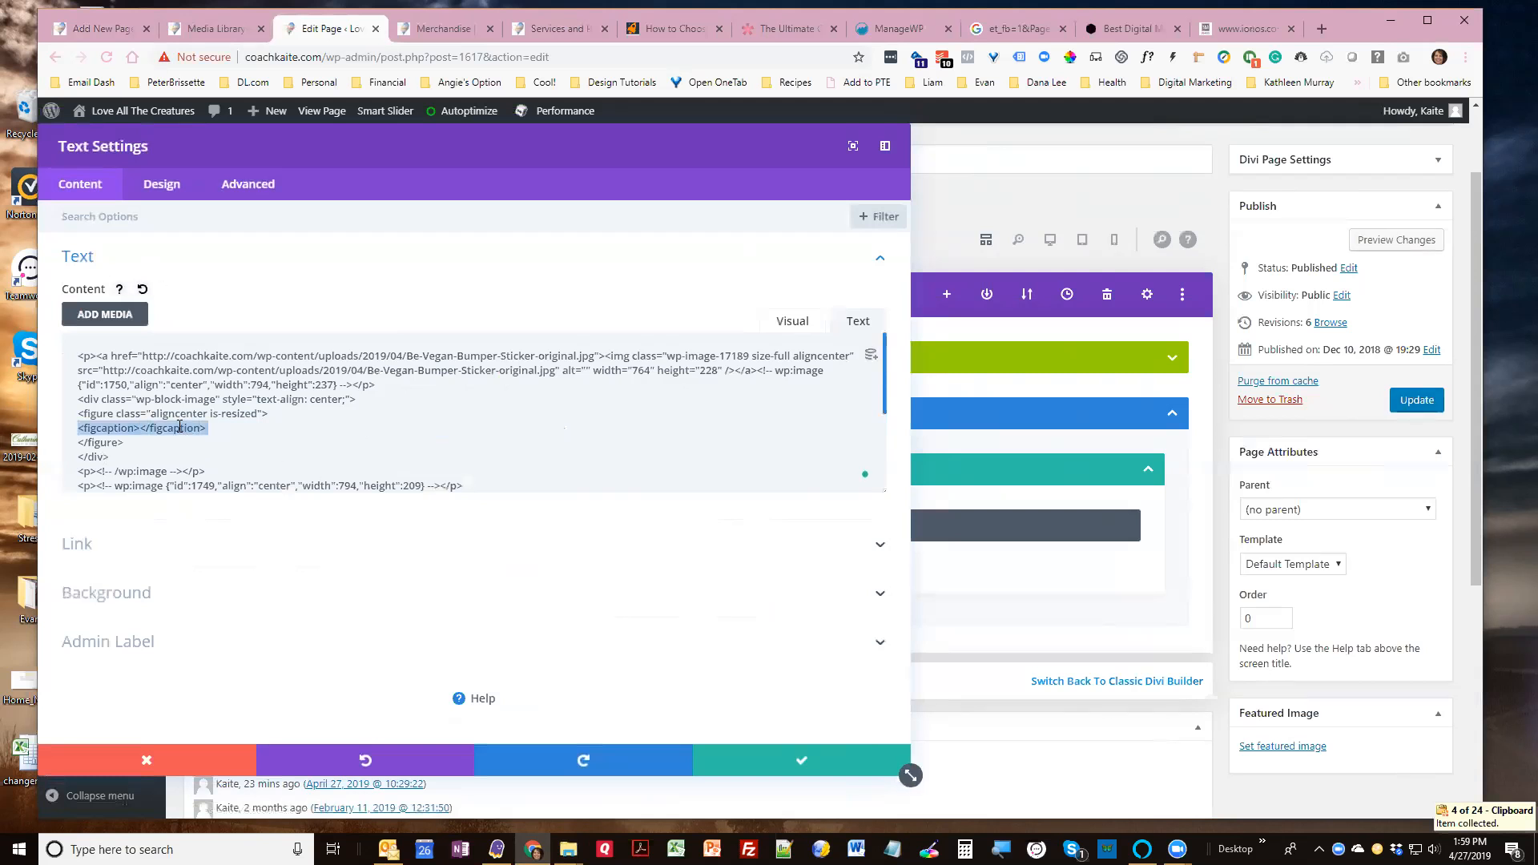
key(Delete)
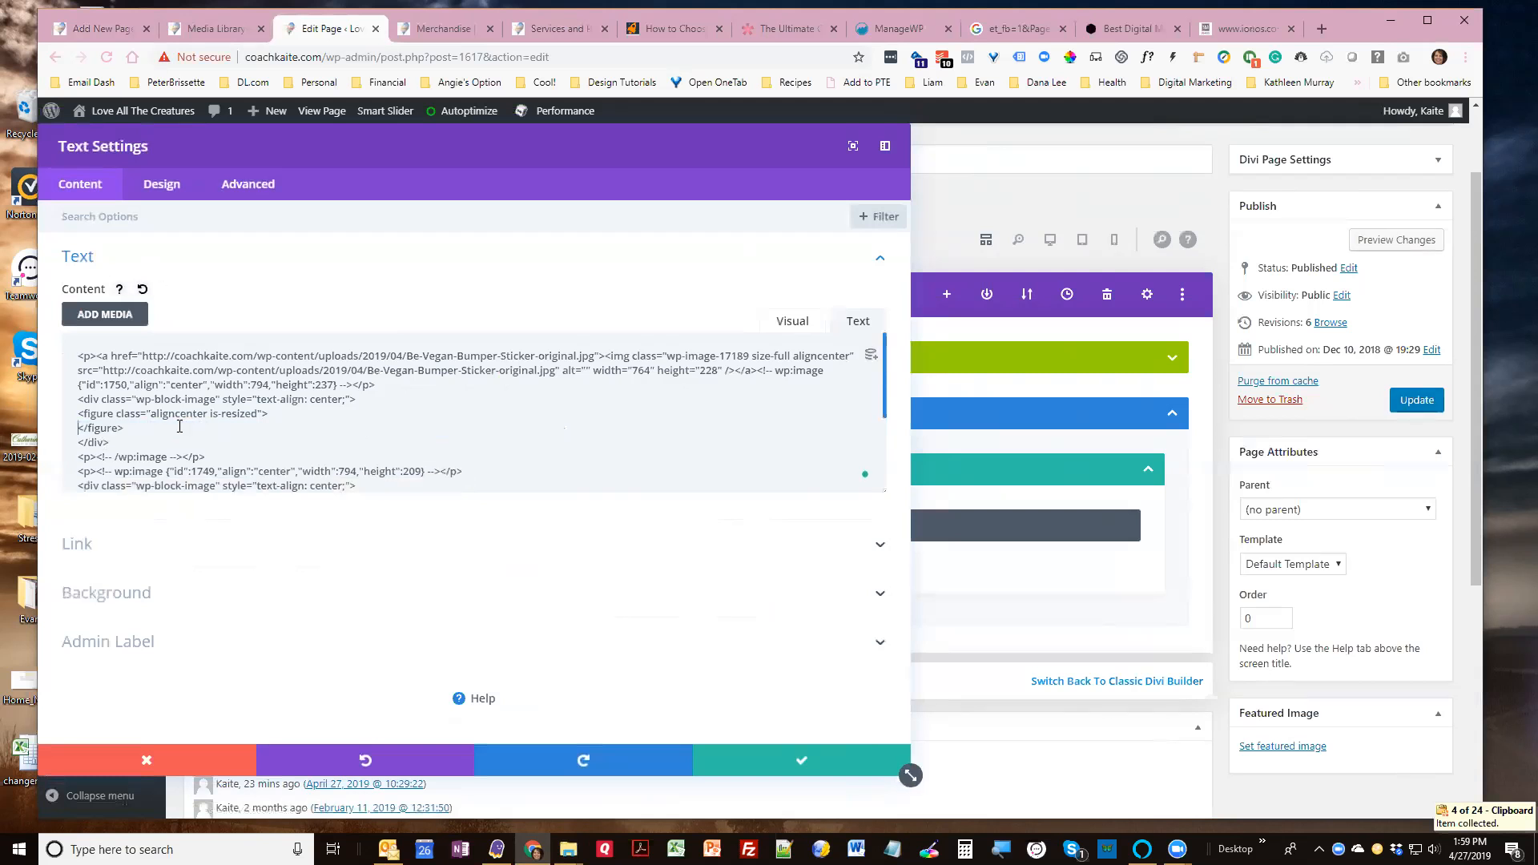
click(793, 322)
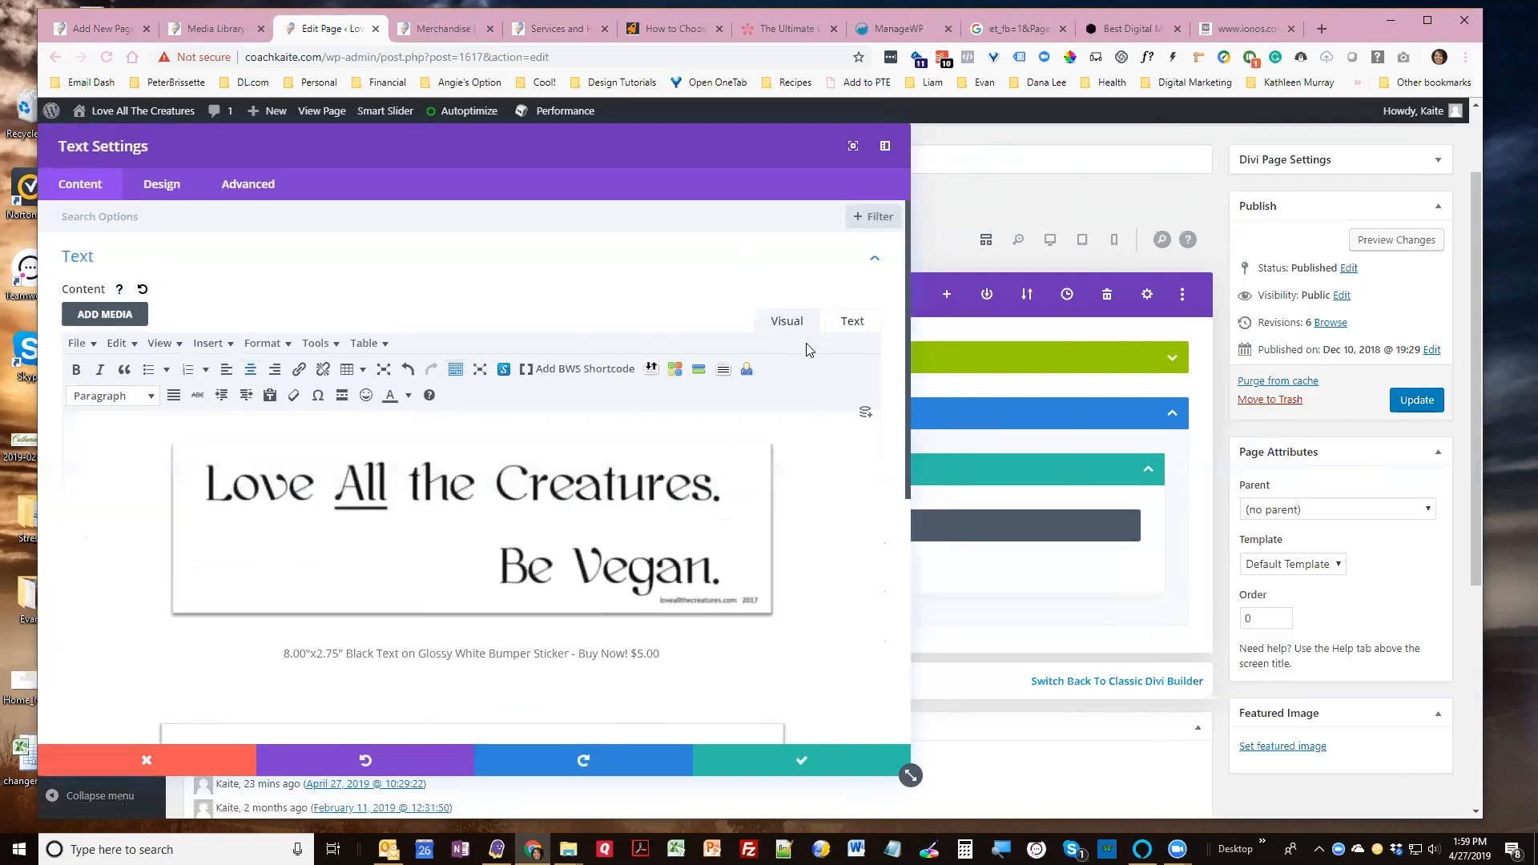
click(848, 322)
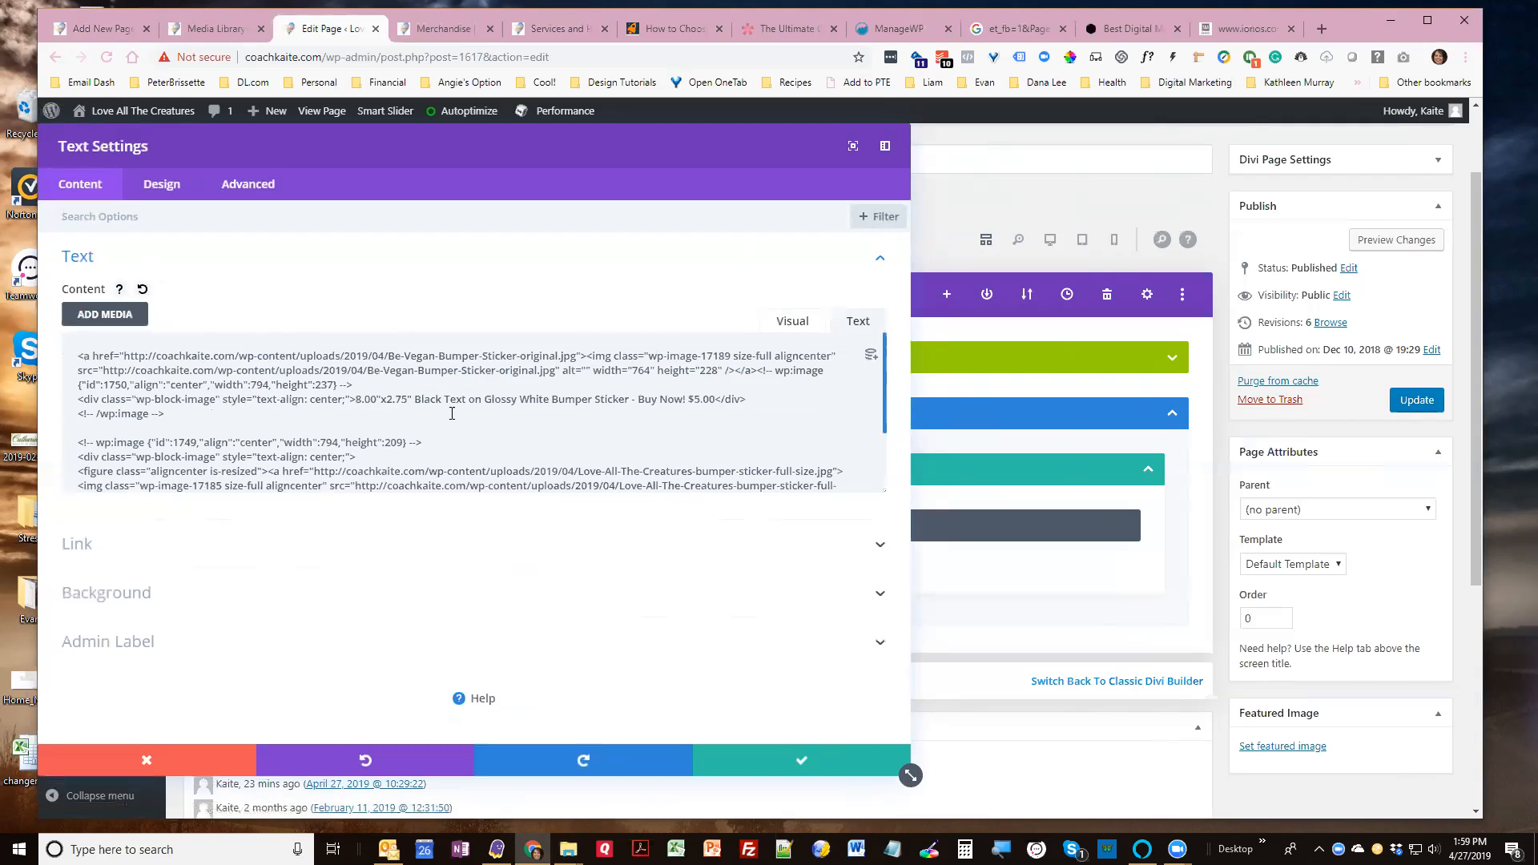
click(800, 323)
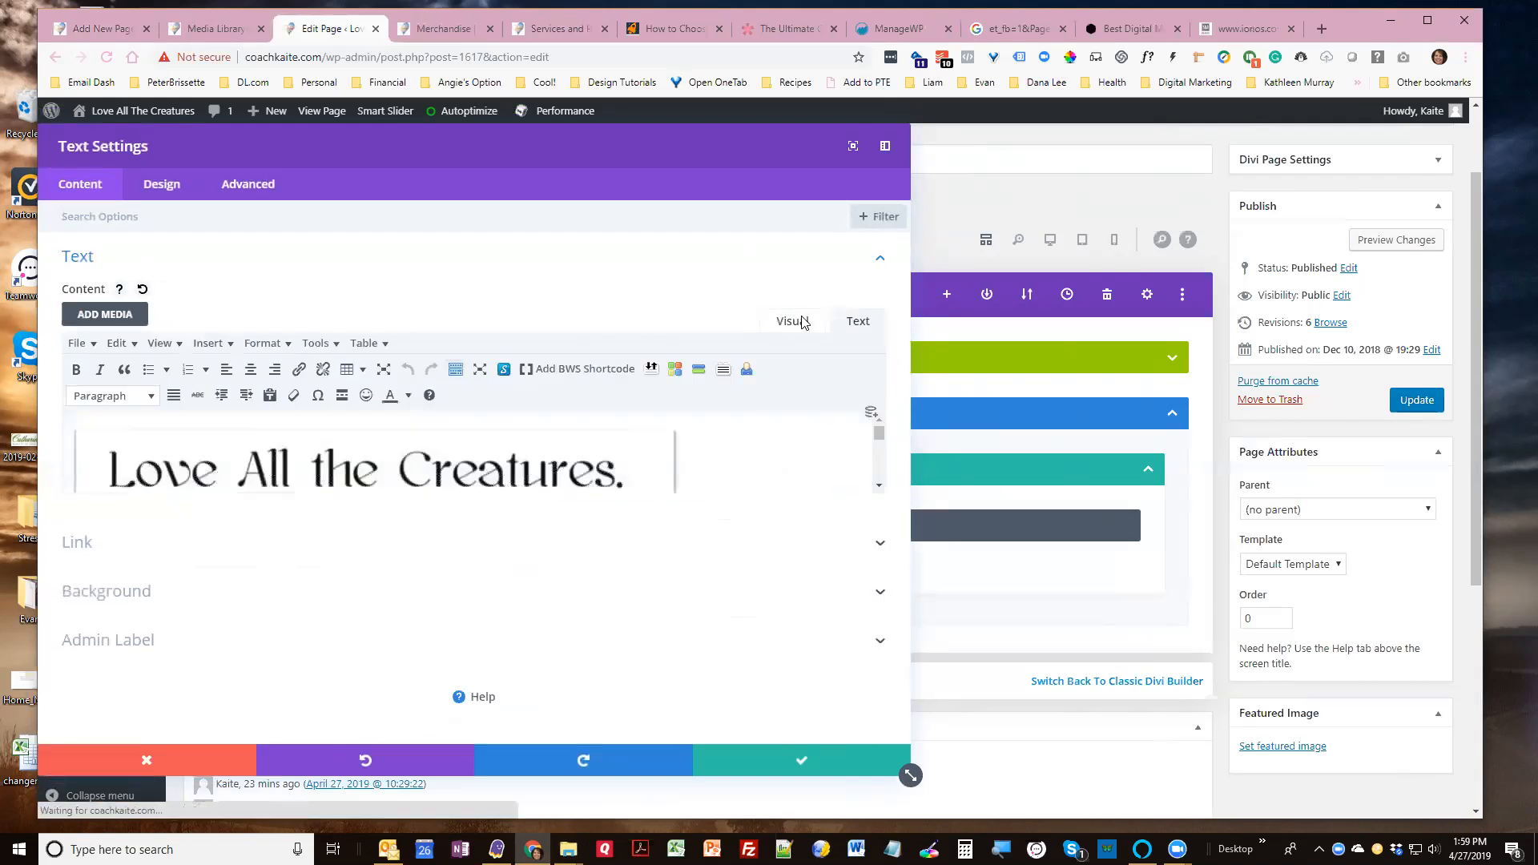
Save the module with the reworked Be Vegan caption and preview the page to compare both sticker captions
click(799, 761)
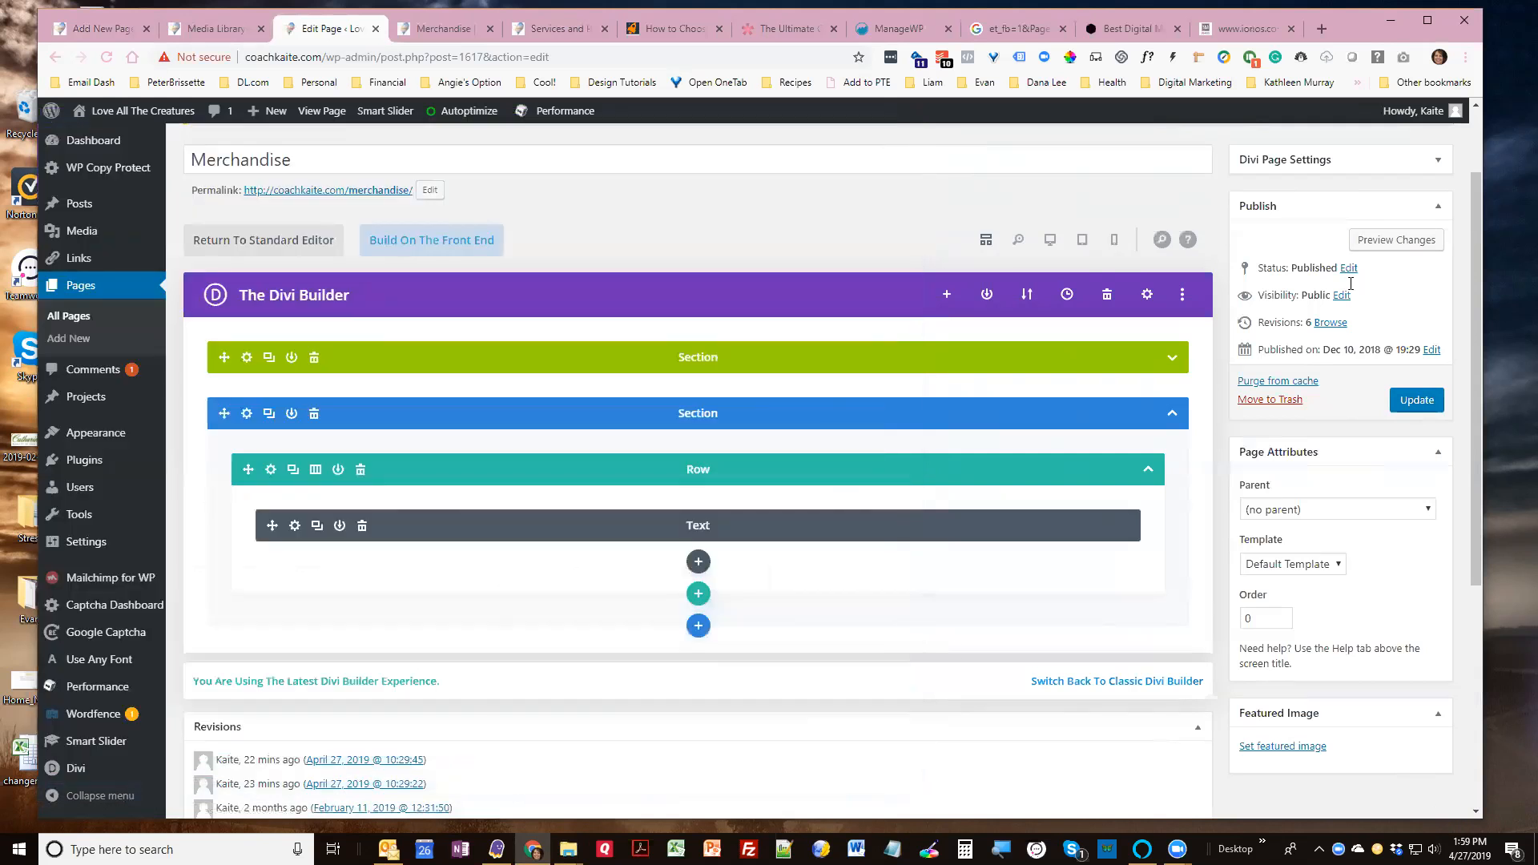
click(1384, 244)
click(452, 30)
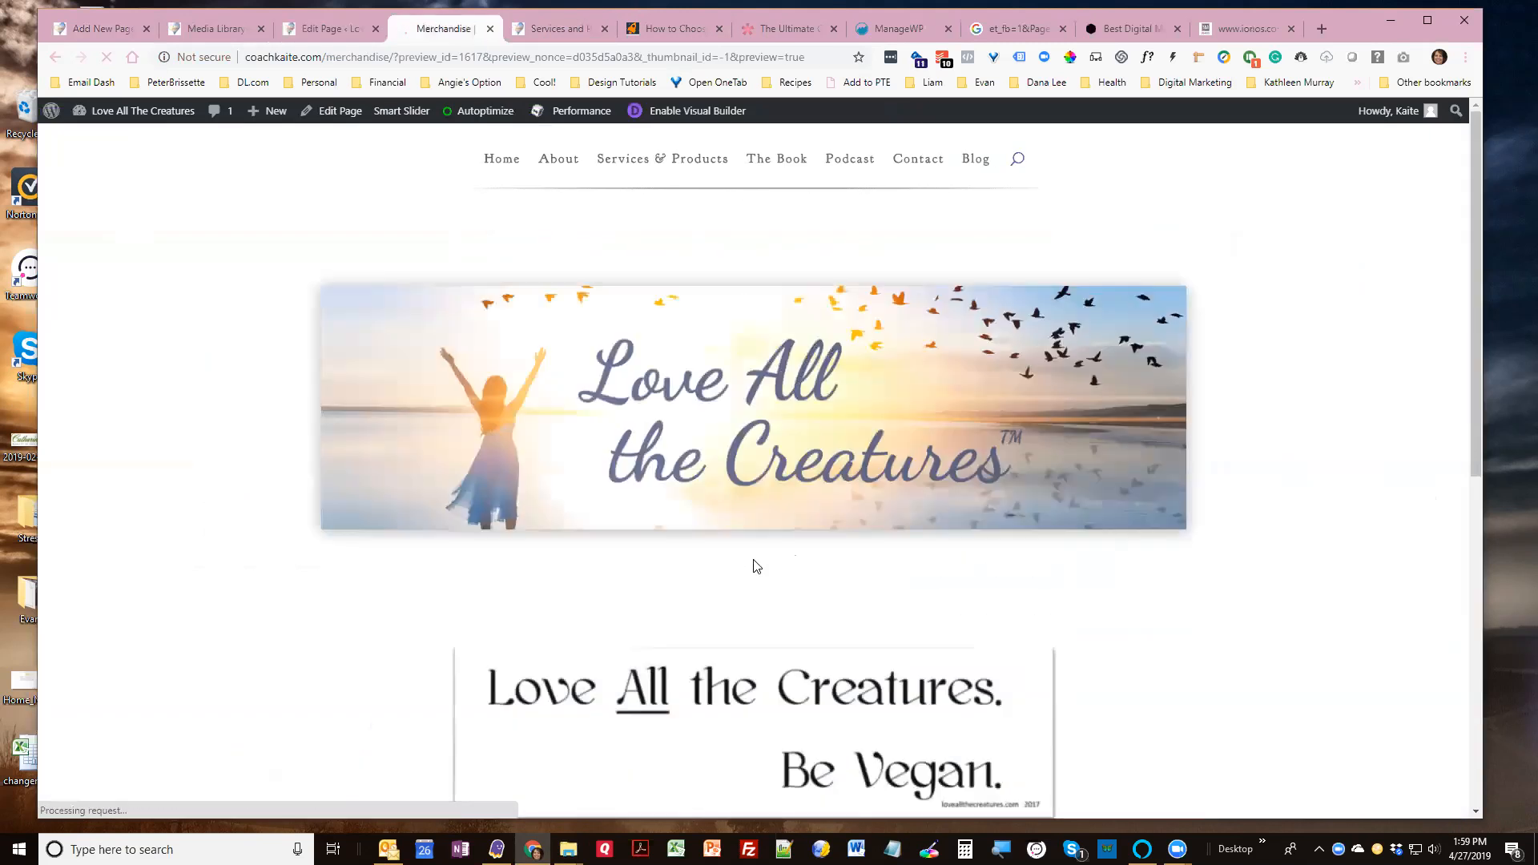
scroll(756, 567, down, 5)
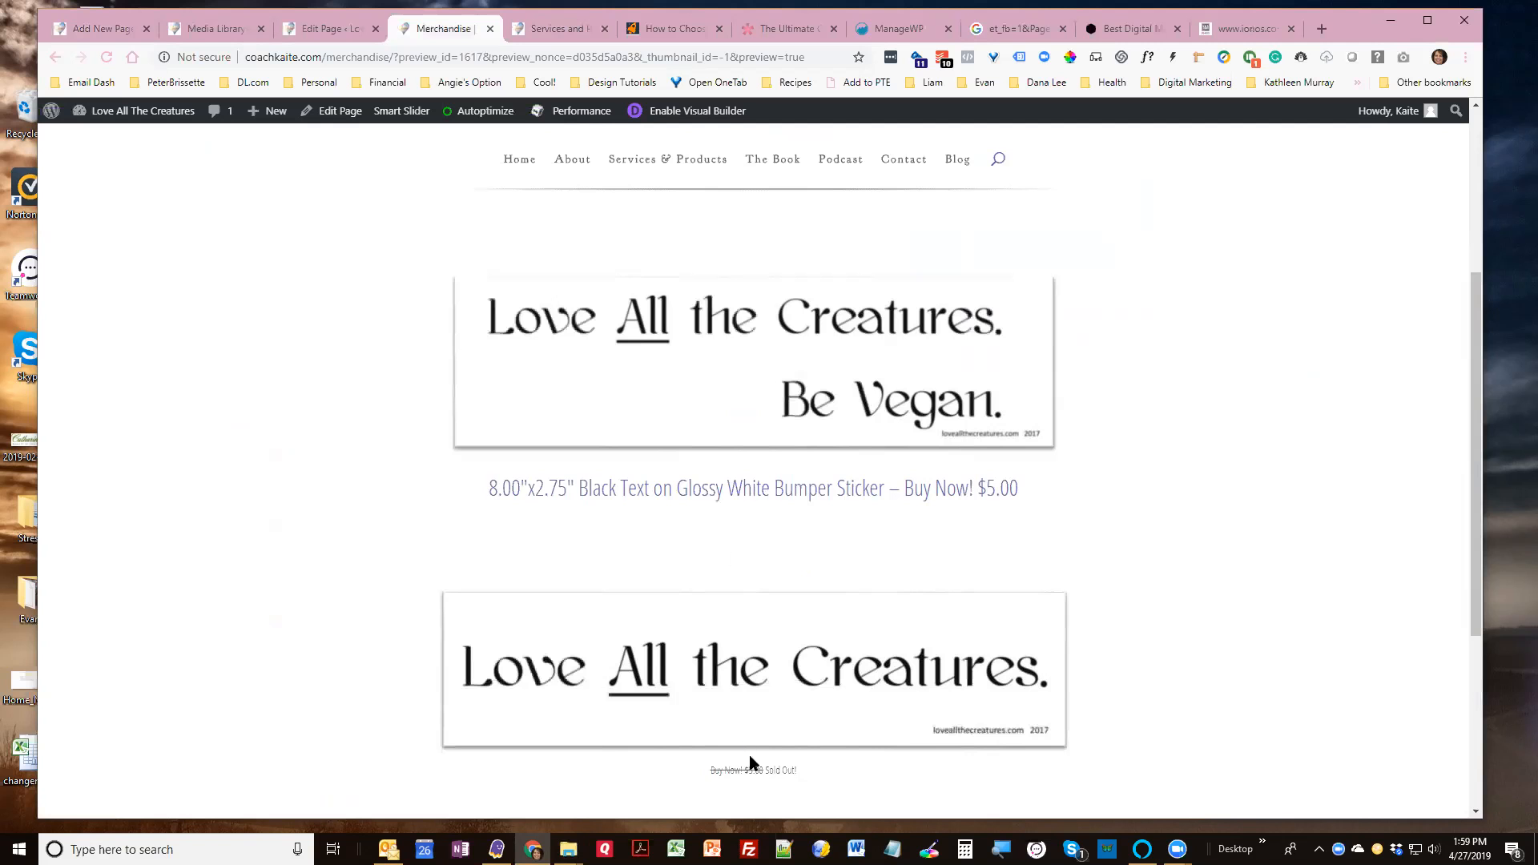
double_click(748, 488)
click(725, 561)
In the text module's HTML, cut the second sticker's "Buy Now! $5.00 Sold Out!" caption text and delete its emptied figcaption line
click(333, 31)
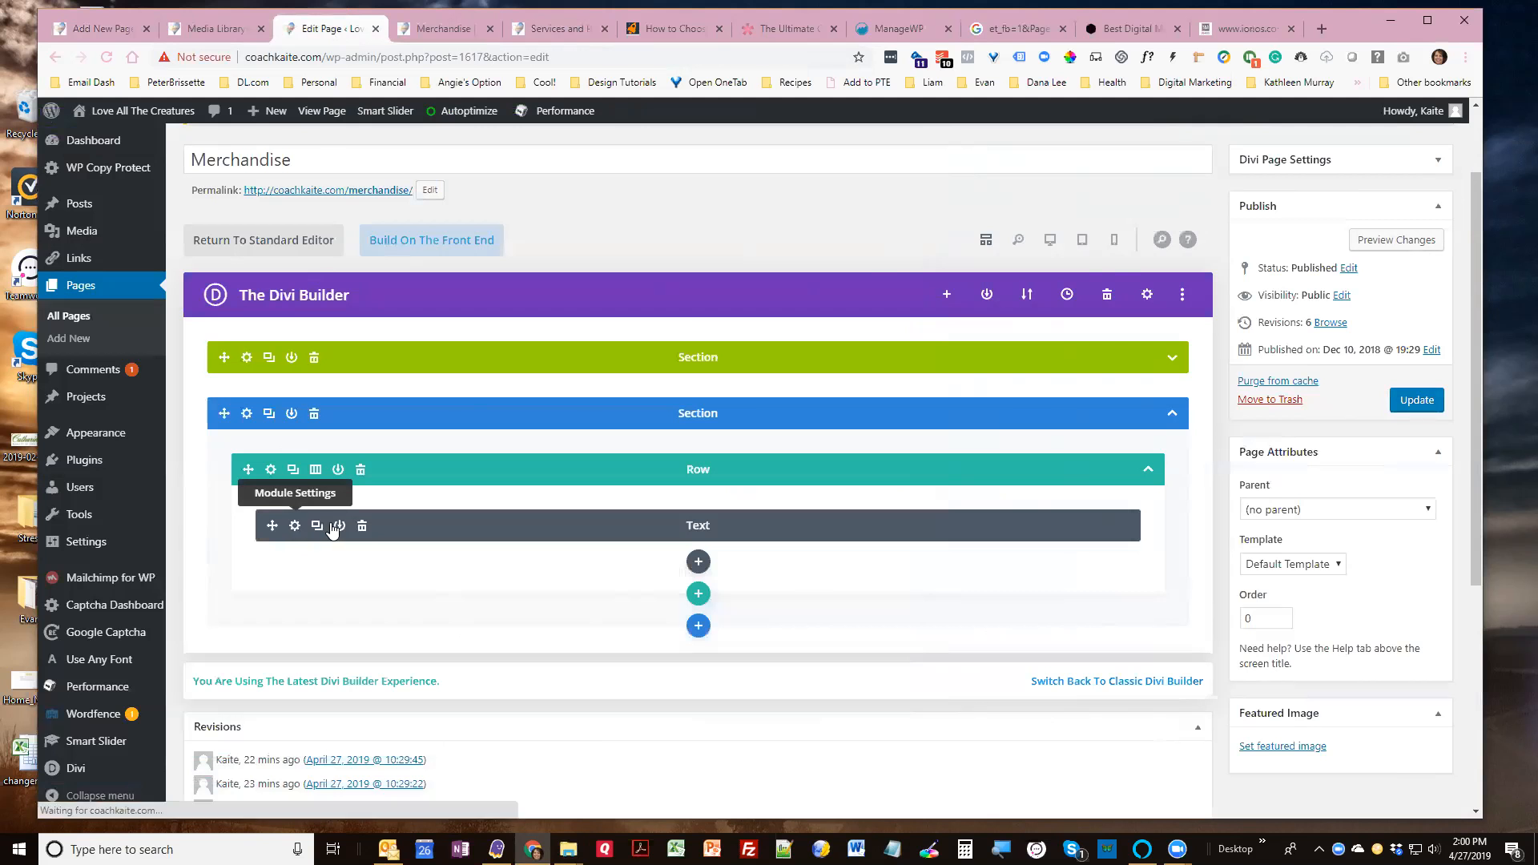
click(295, 526)
scroll(597, 555, down, 3)
scroll(598, 554, down, 2)
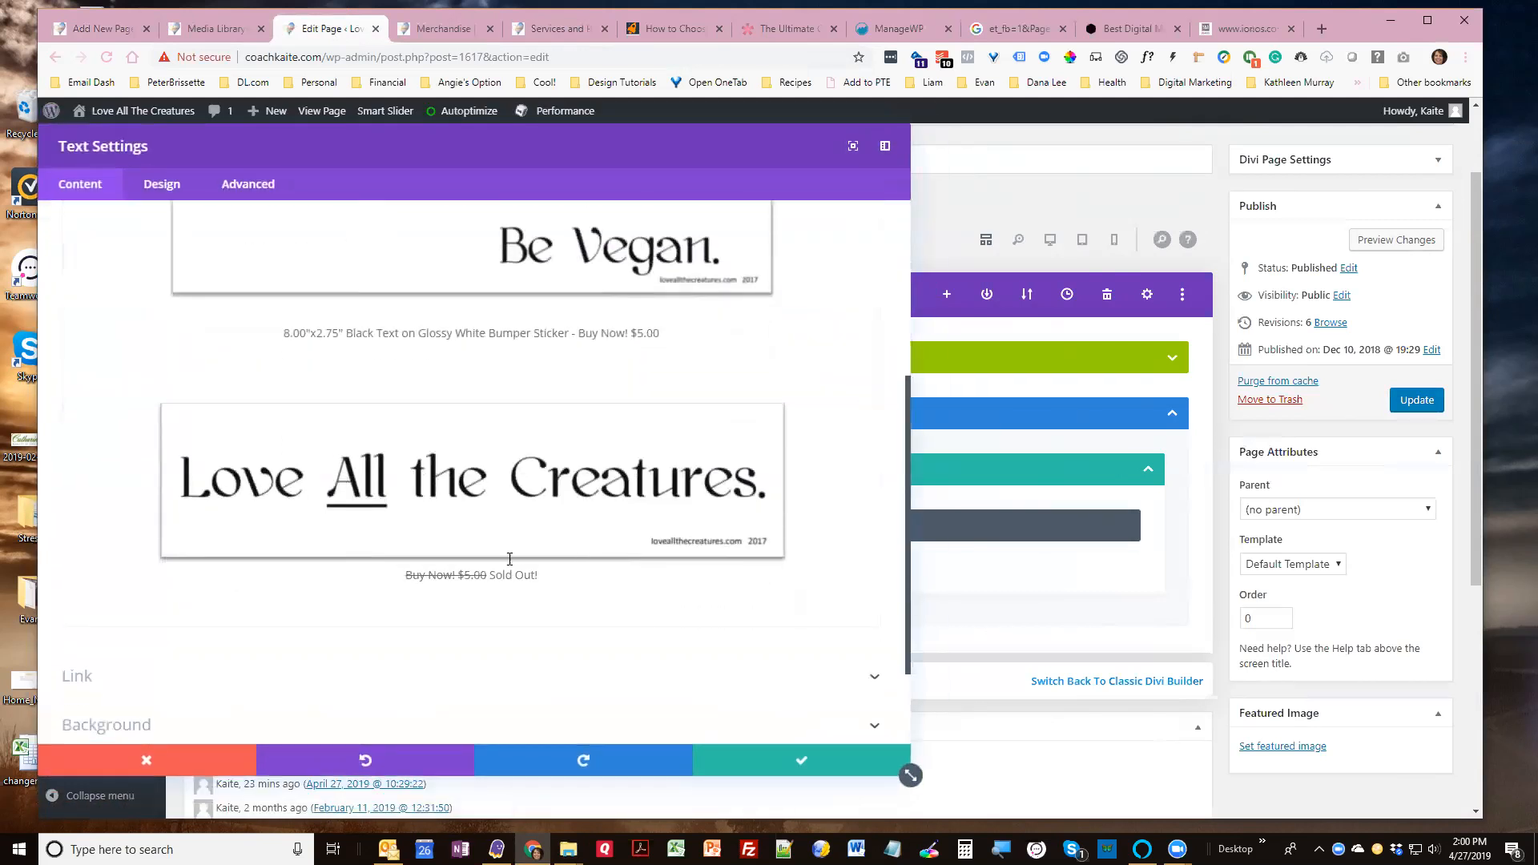
scroll(805, 406, up, 4)
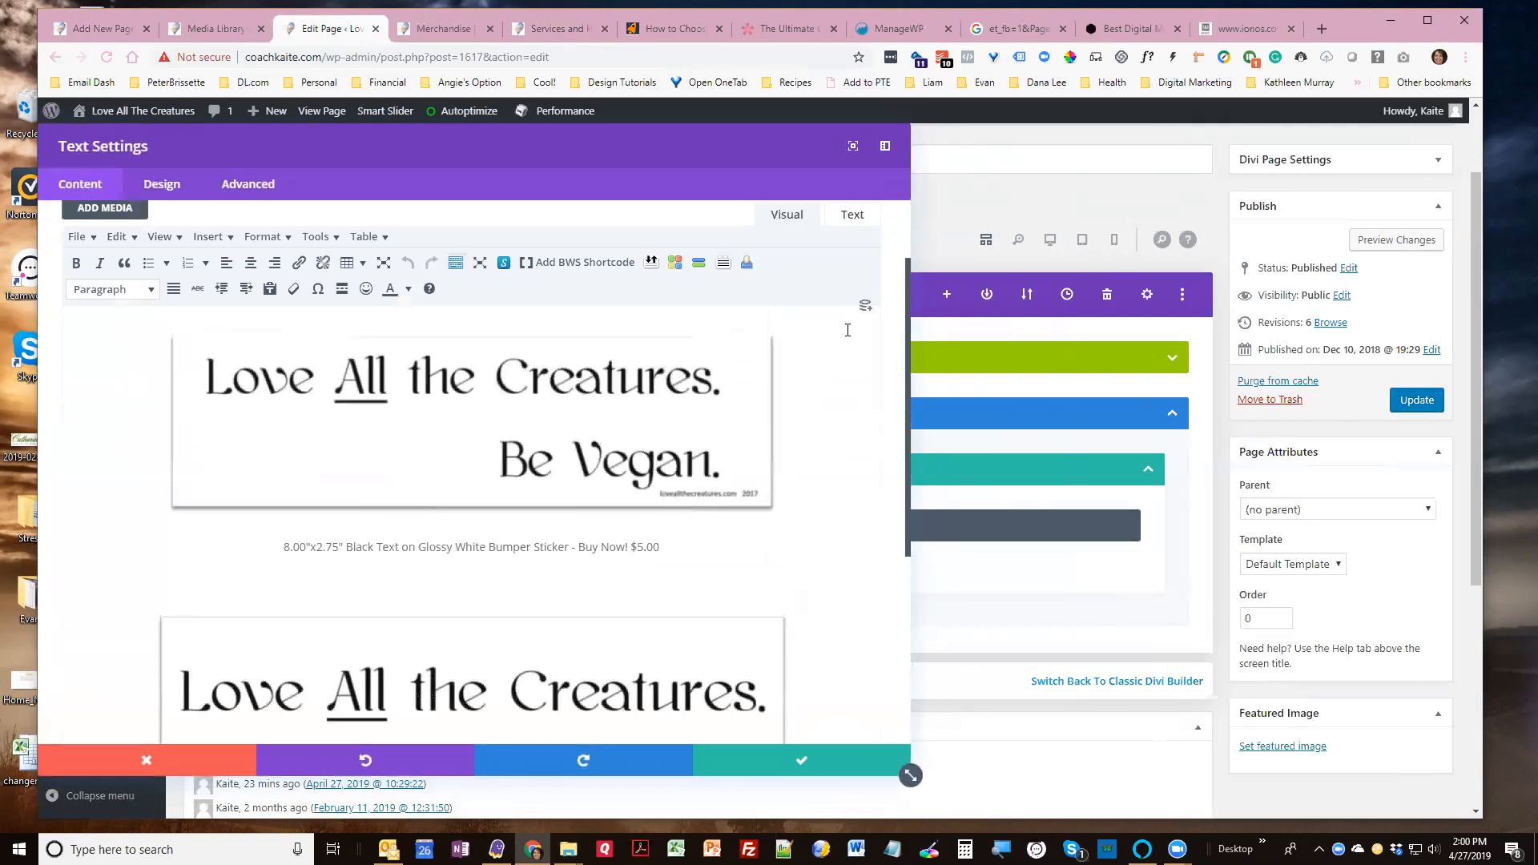
click(854, 215)
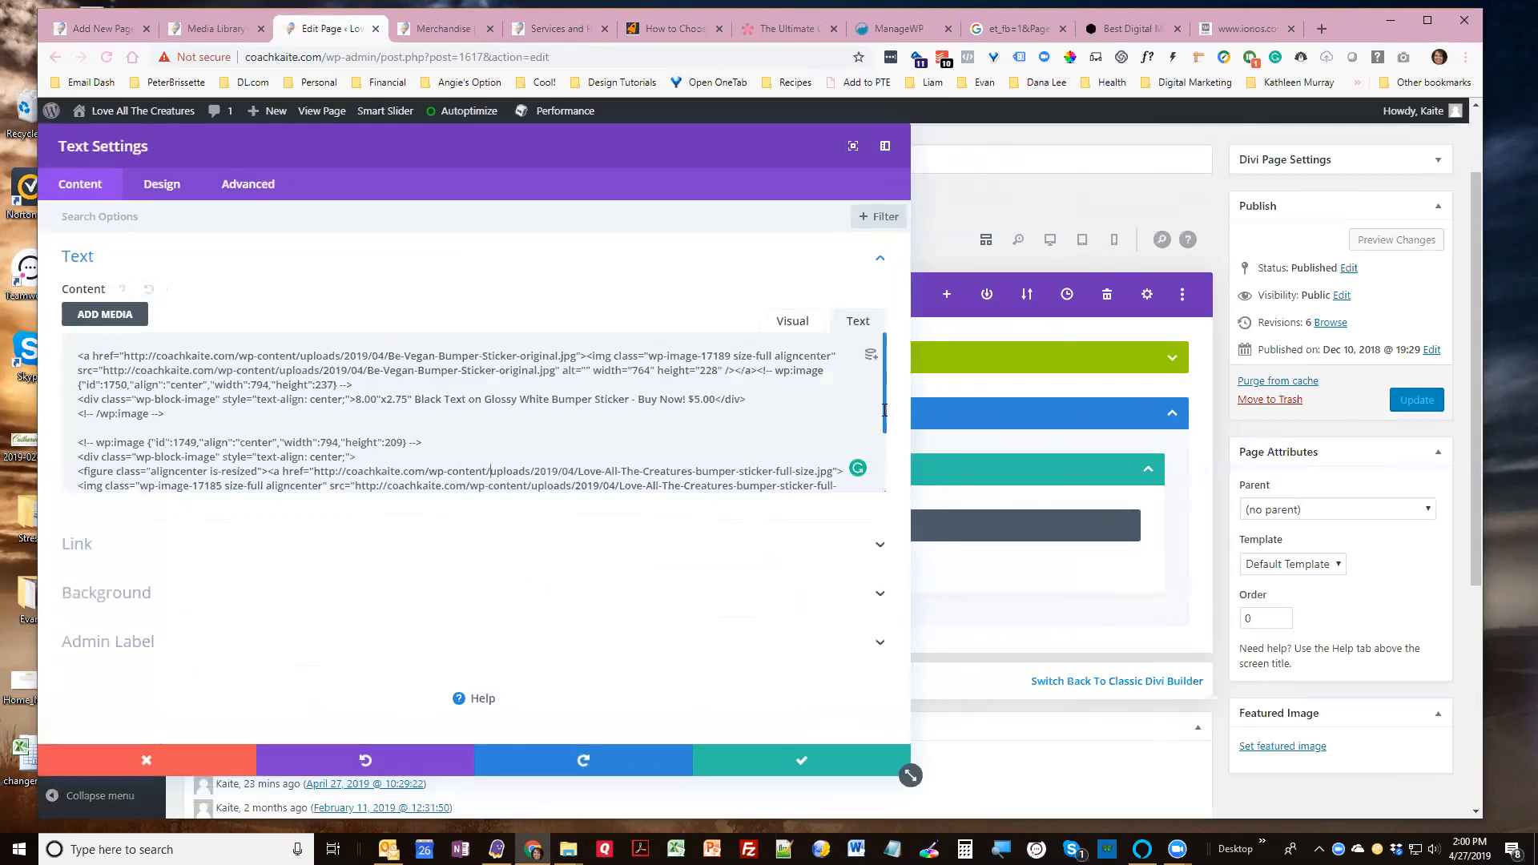
drag(886, 410, 886, 479)
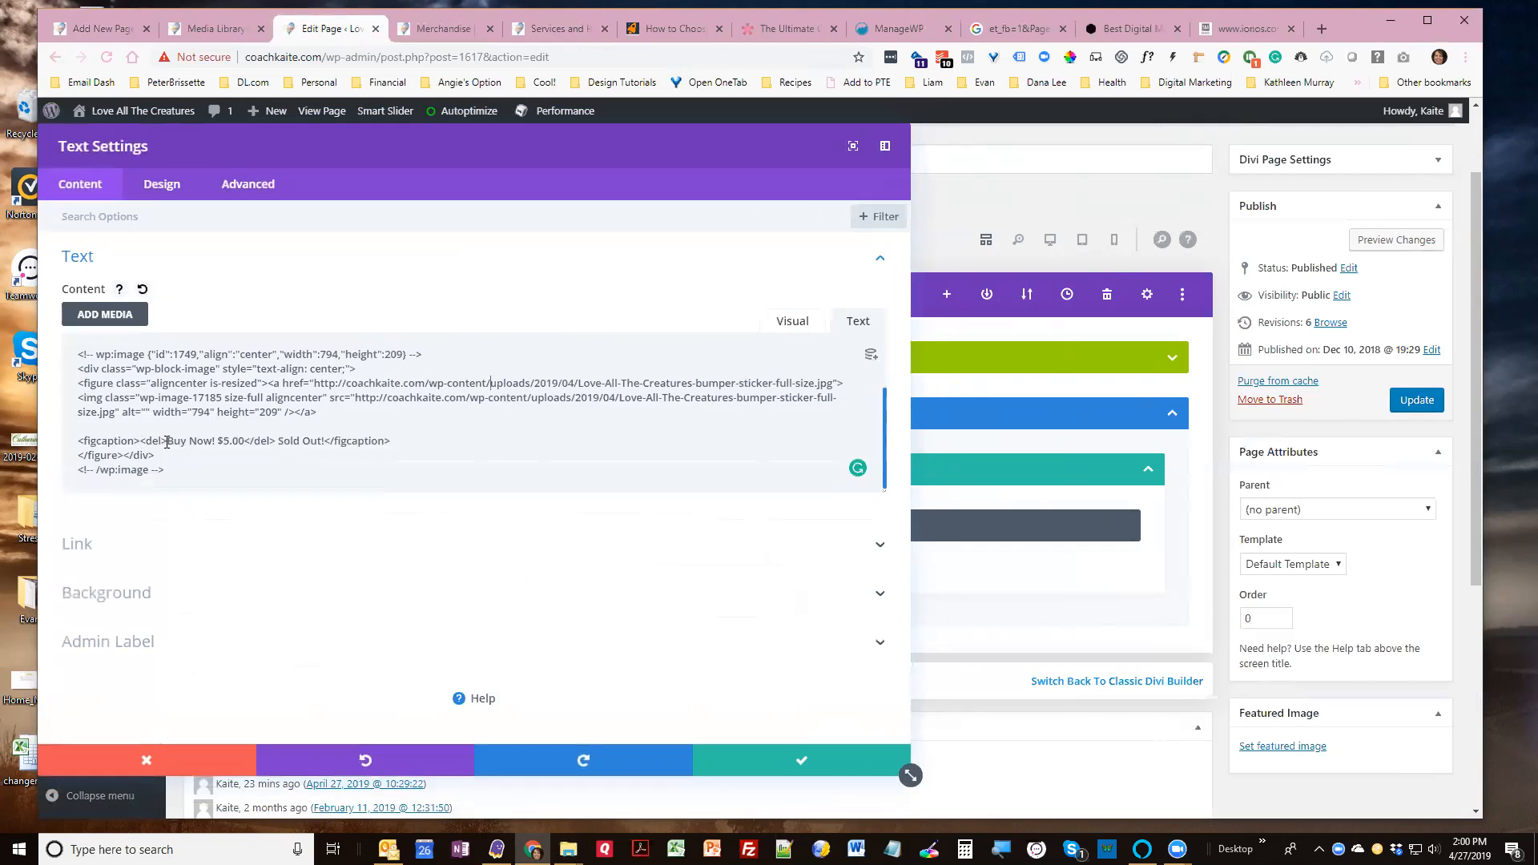
drag(203, 442, 319, 443)
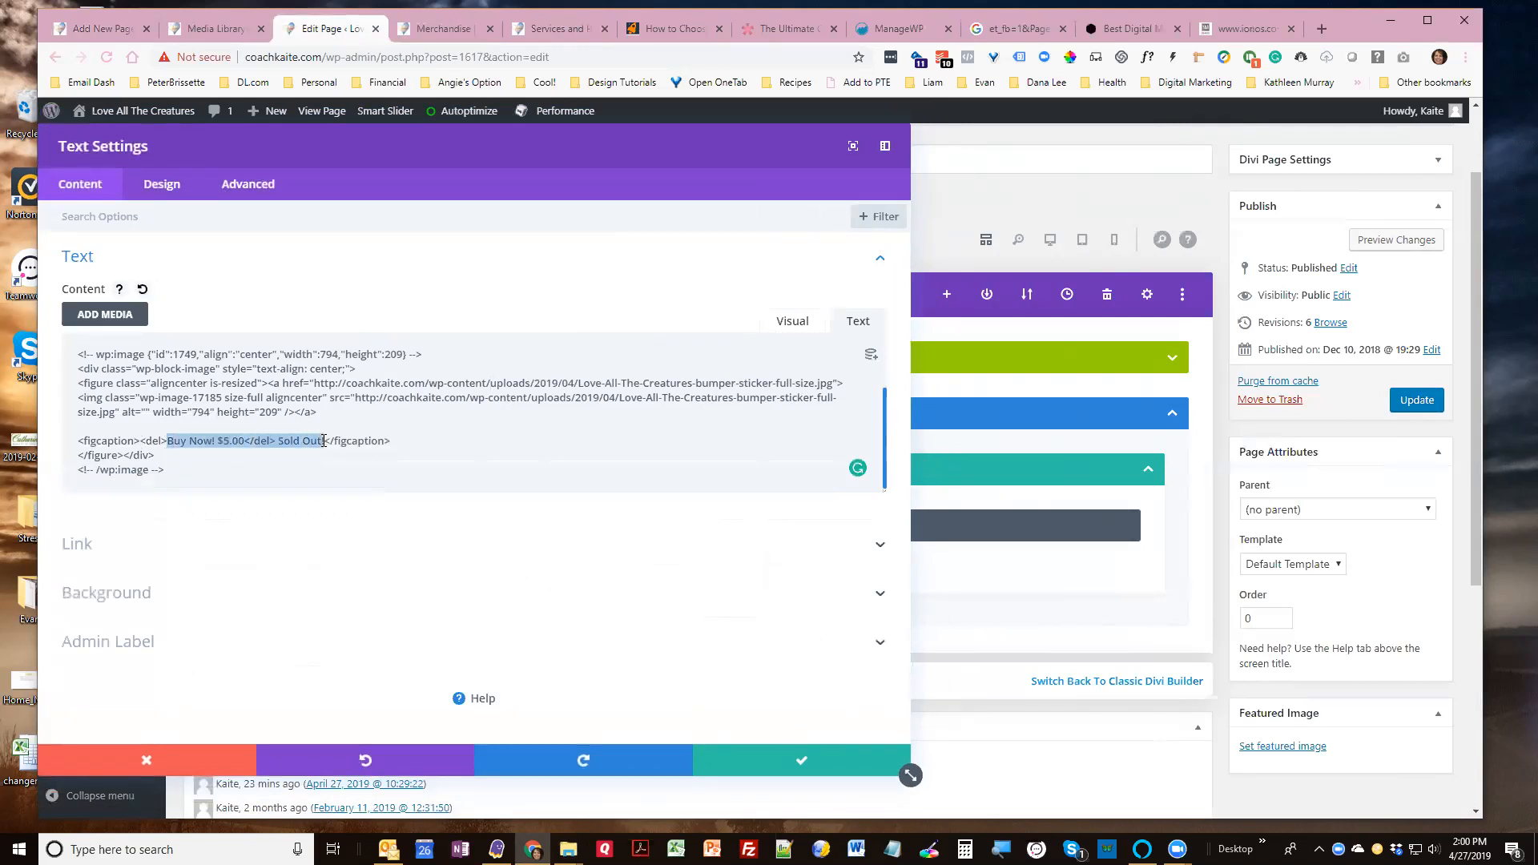
key(ctrl+x)
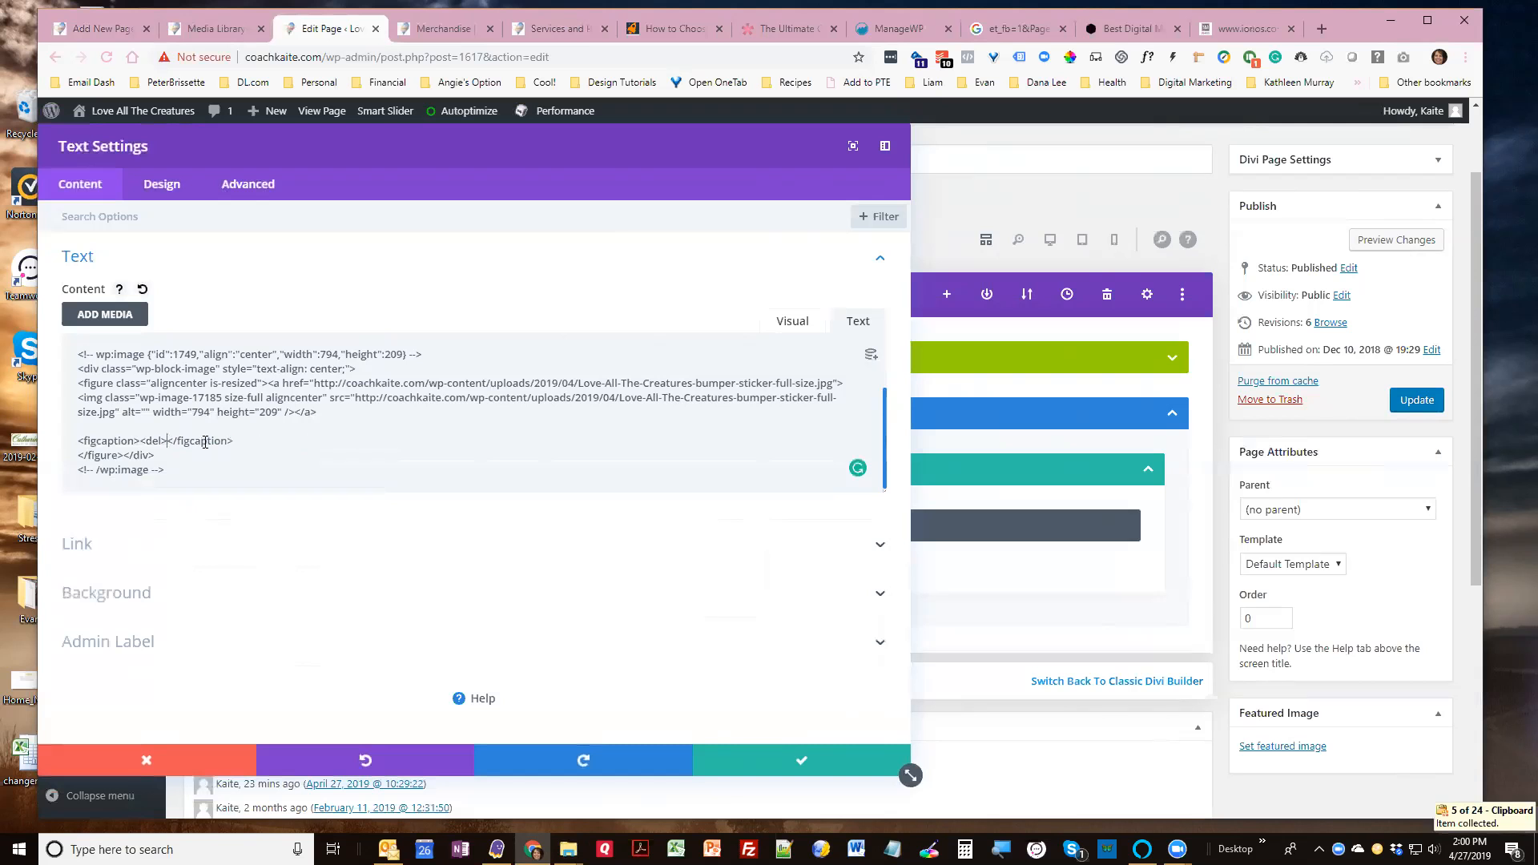
triple_click(189, 441)
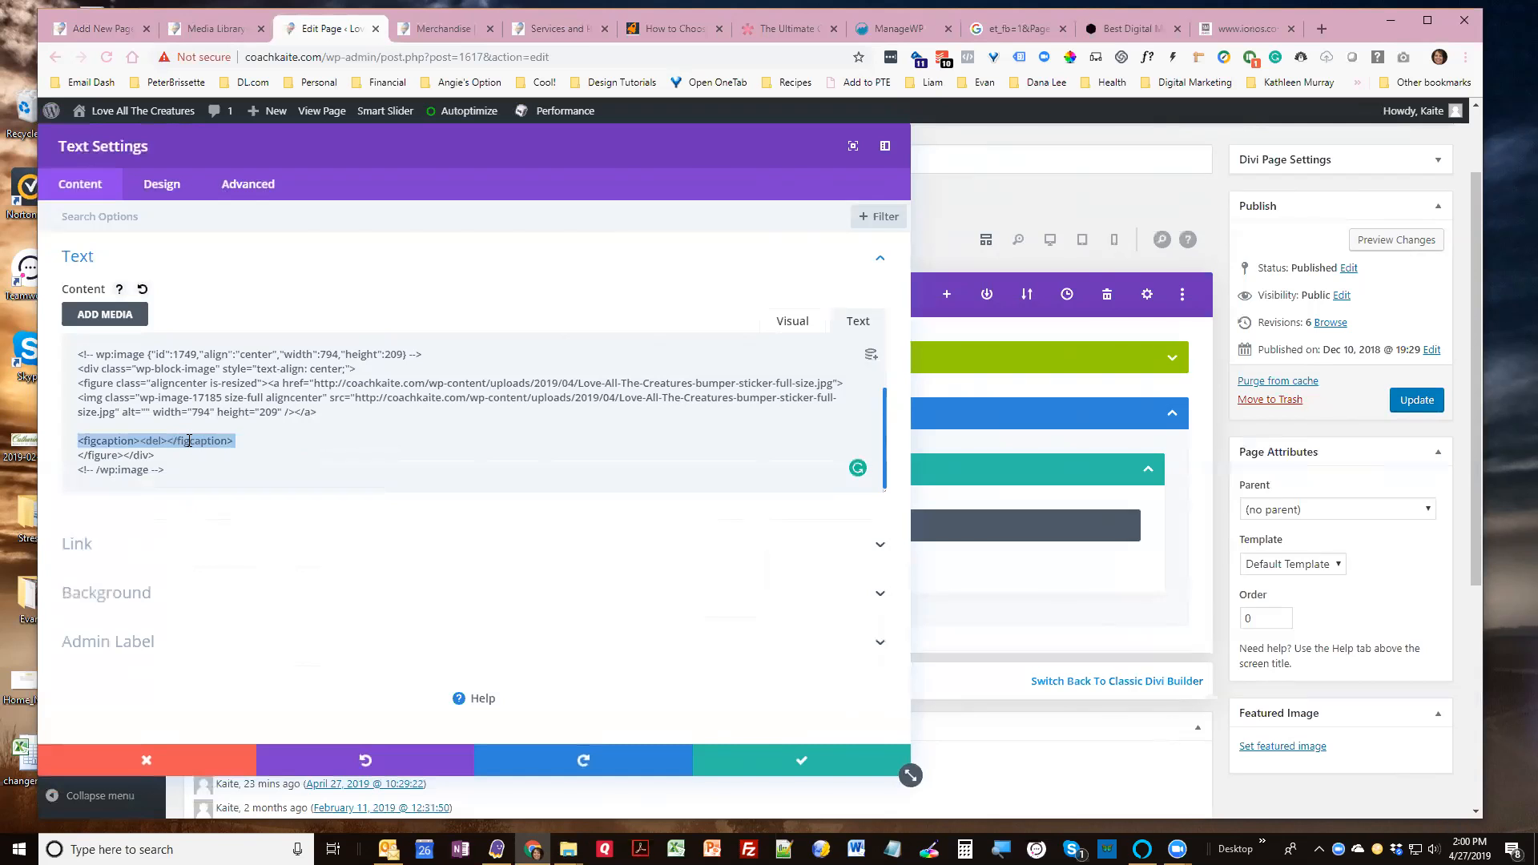
key(Delete)
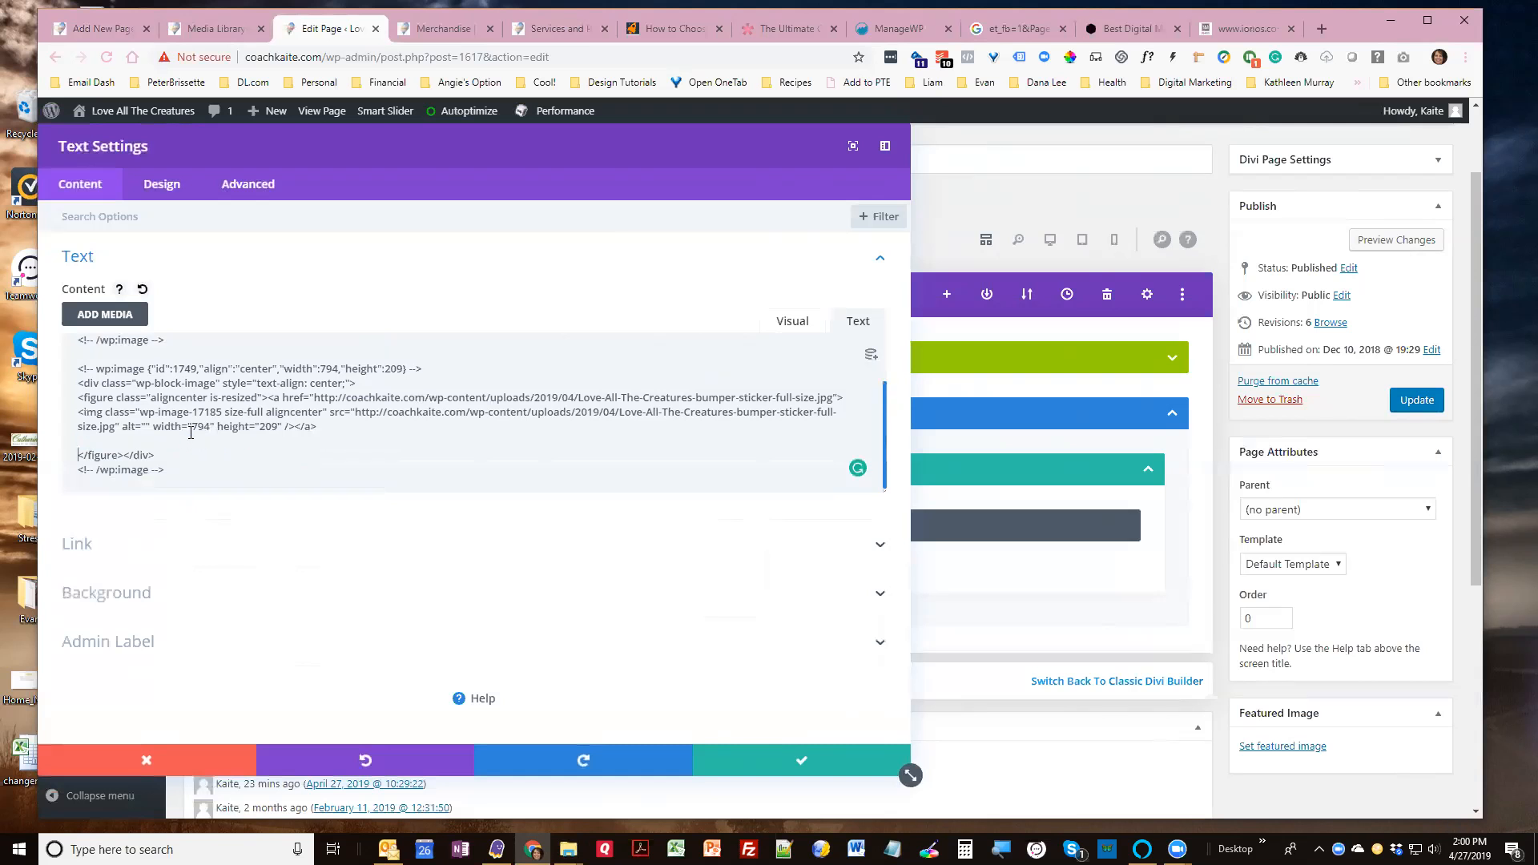
Paste the cut caption text centered below the second Love All the Creatures sticker in the visual editor
click(793, 320)
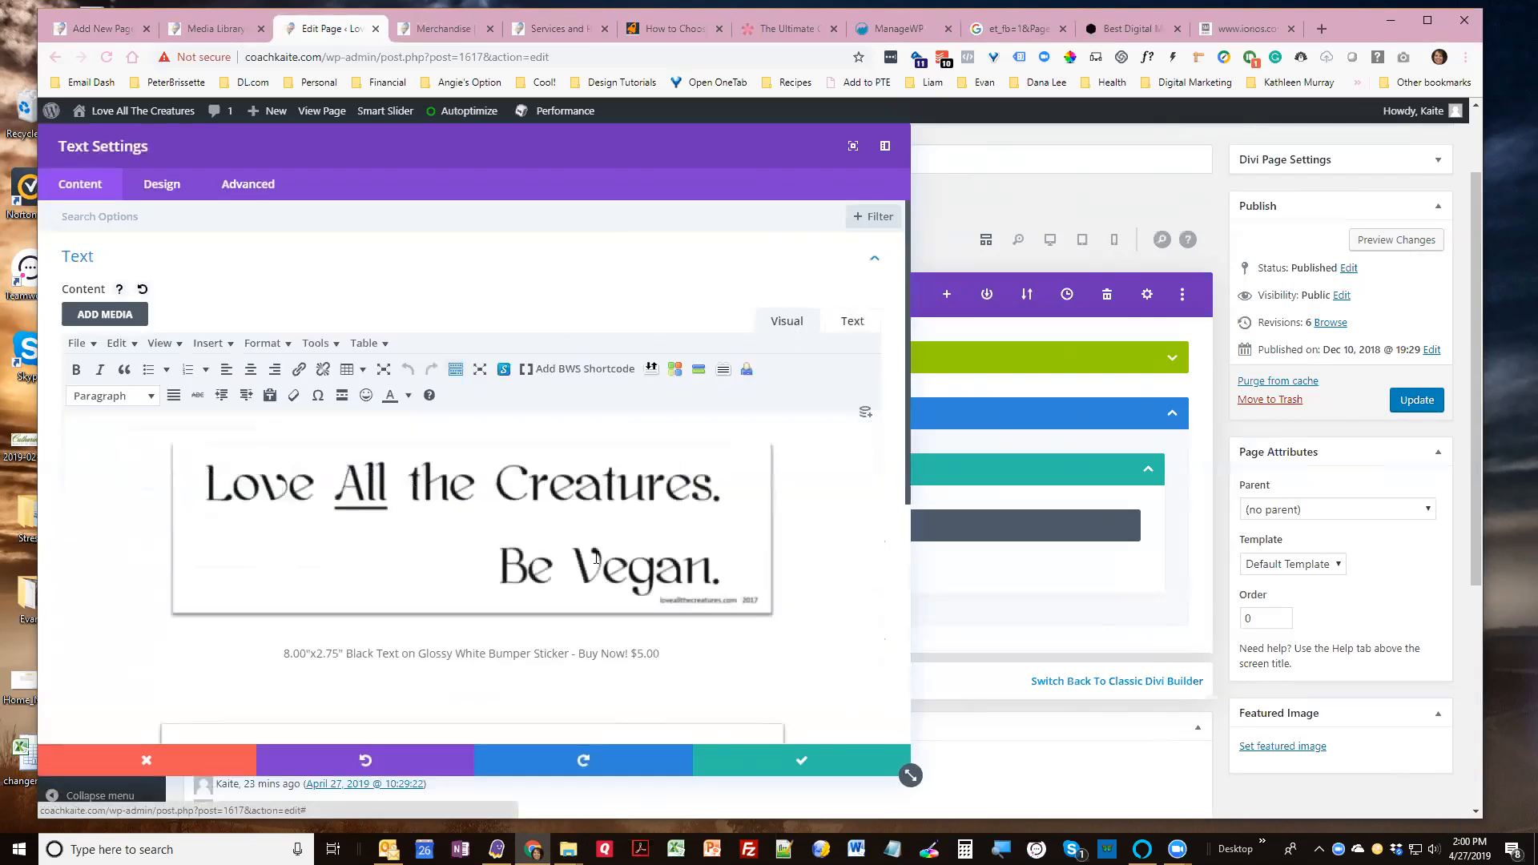
scroll(419, 652, down, 5)
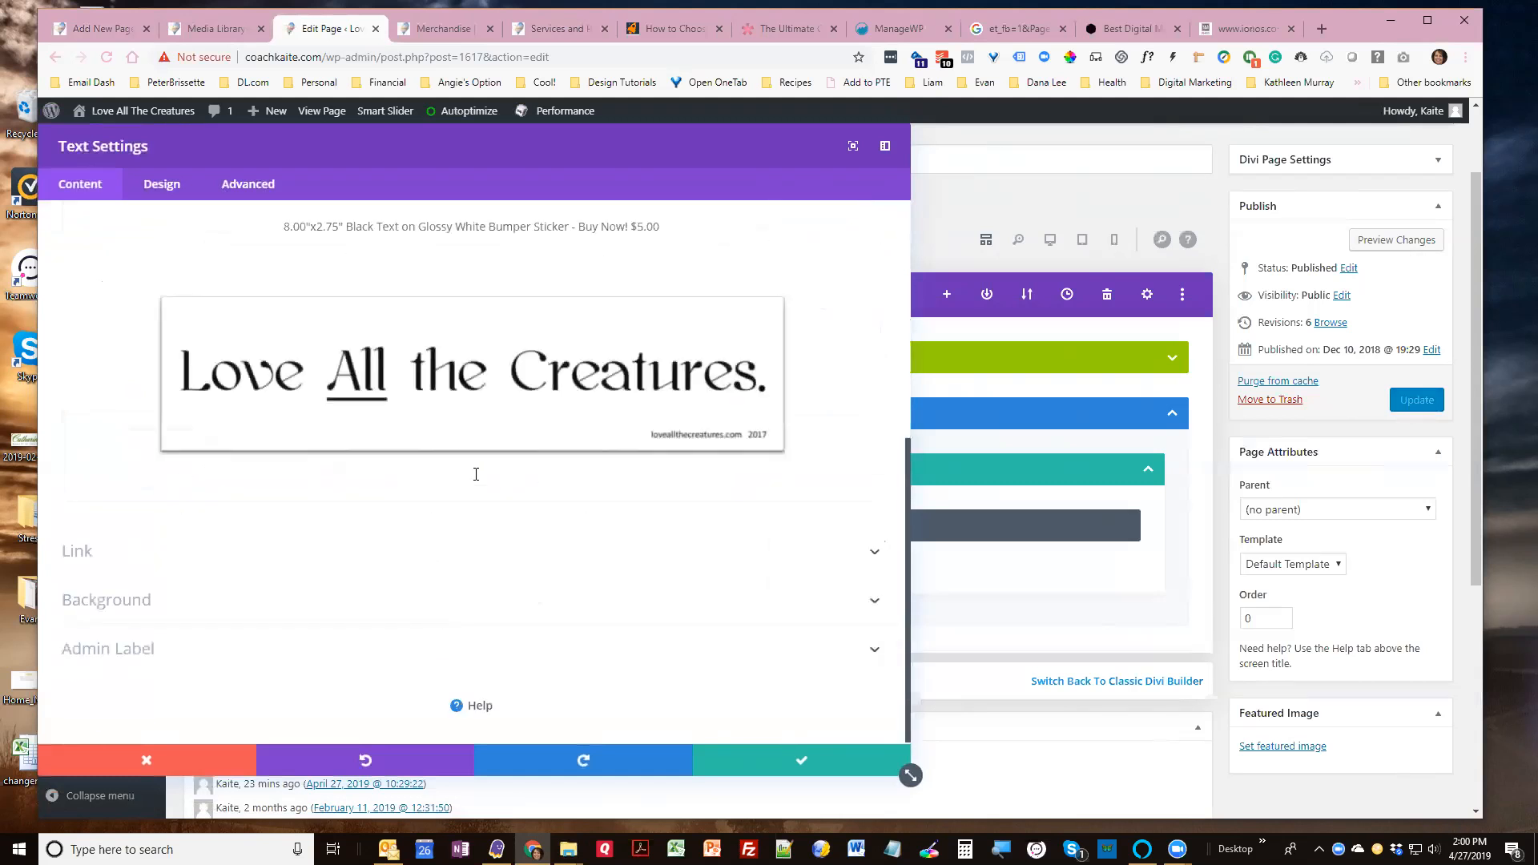
click(476, 473)
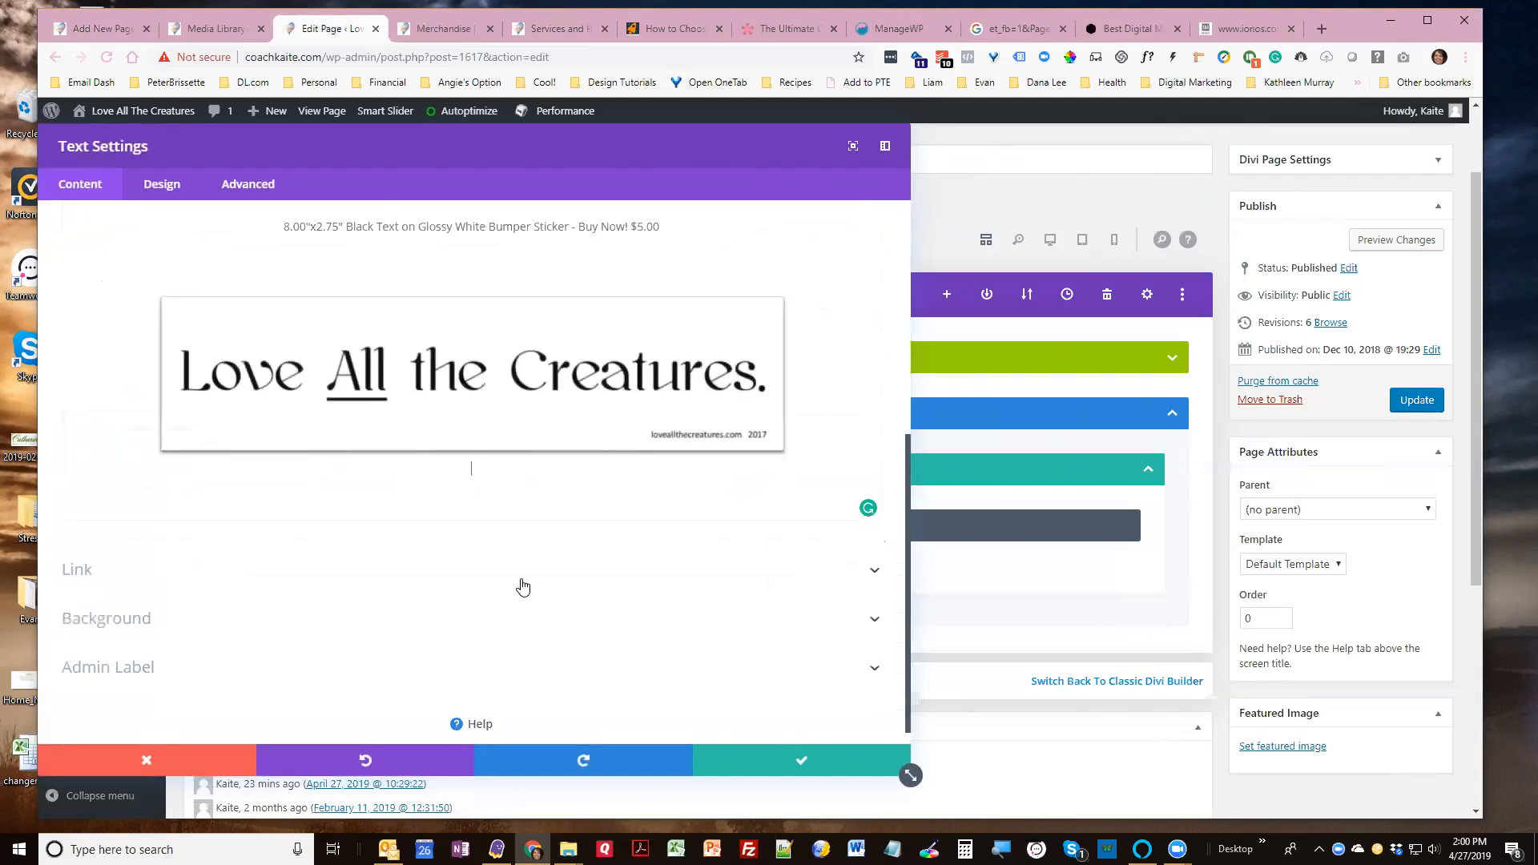
key(ctrl+v)
scroll(521, 584, up, 2)
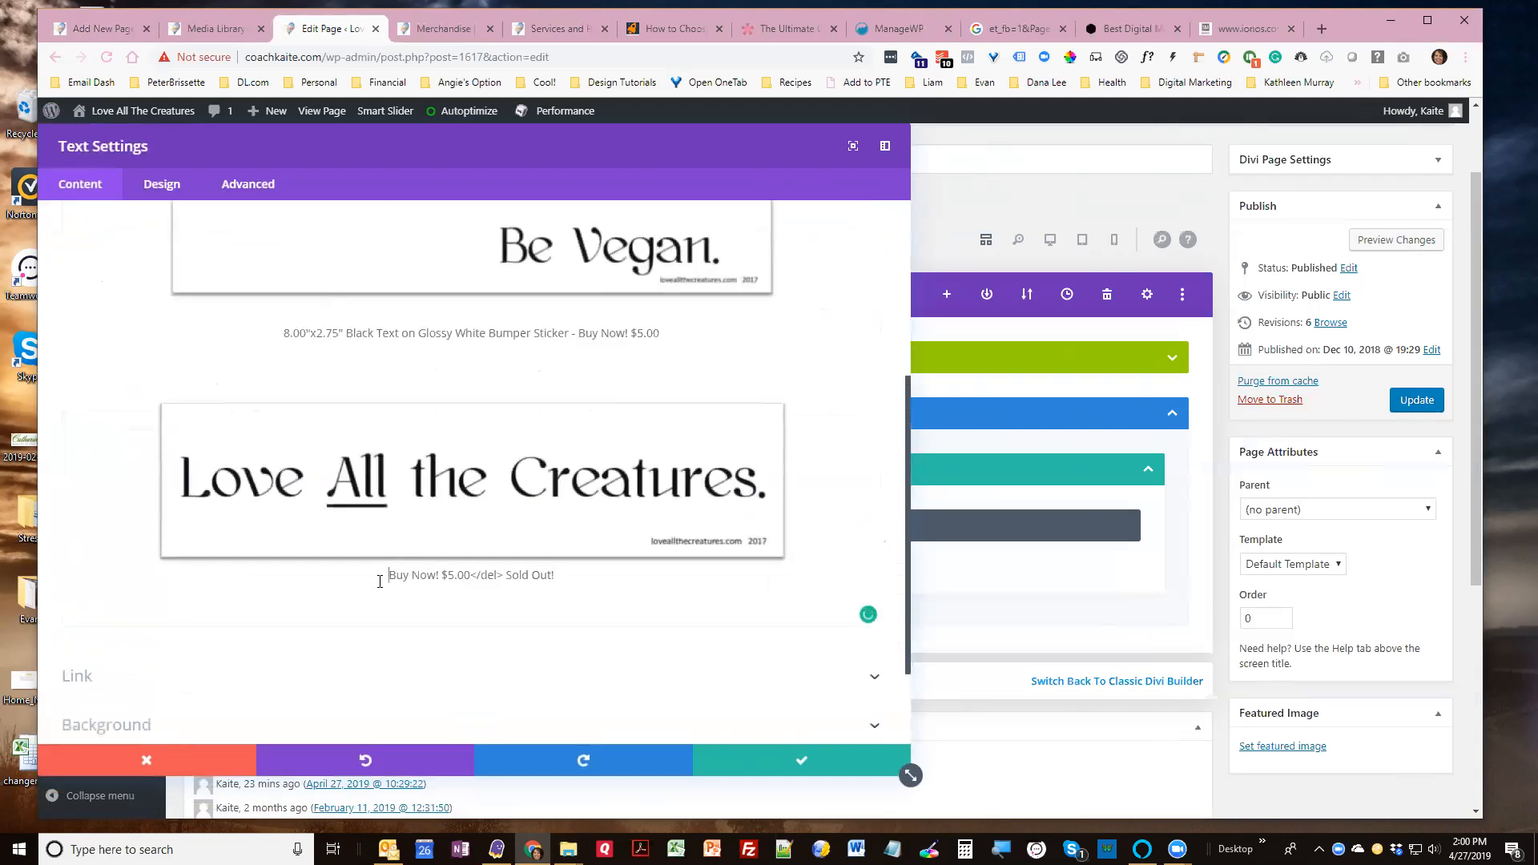
click(380, 582)
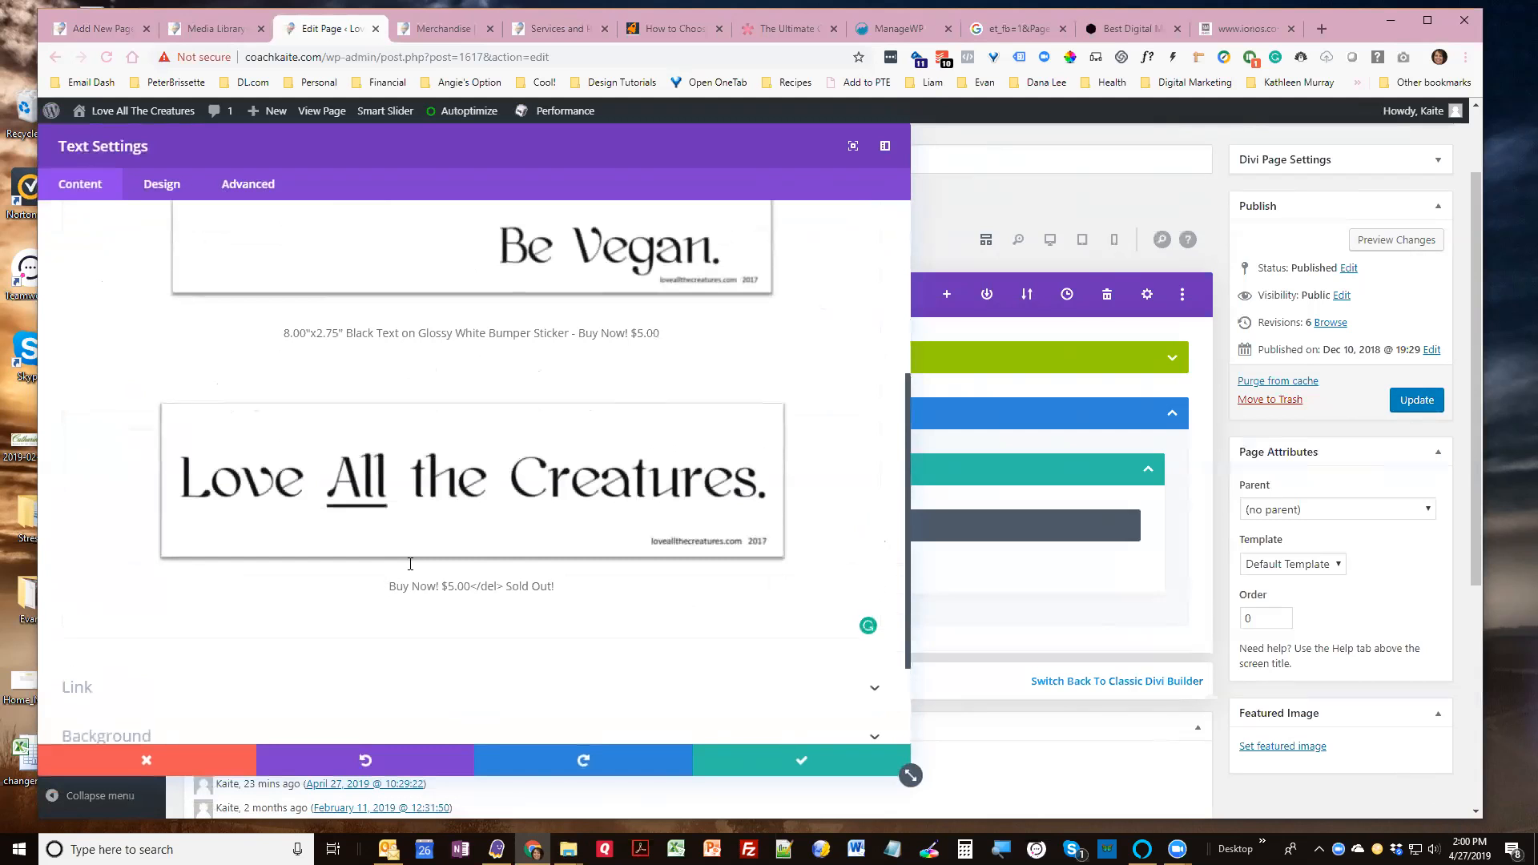
scroll(410, 564, up, 4)
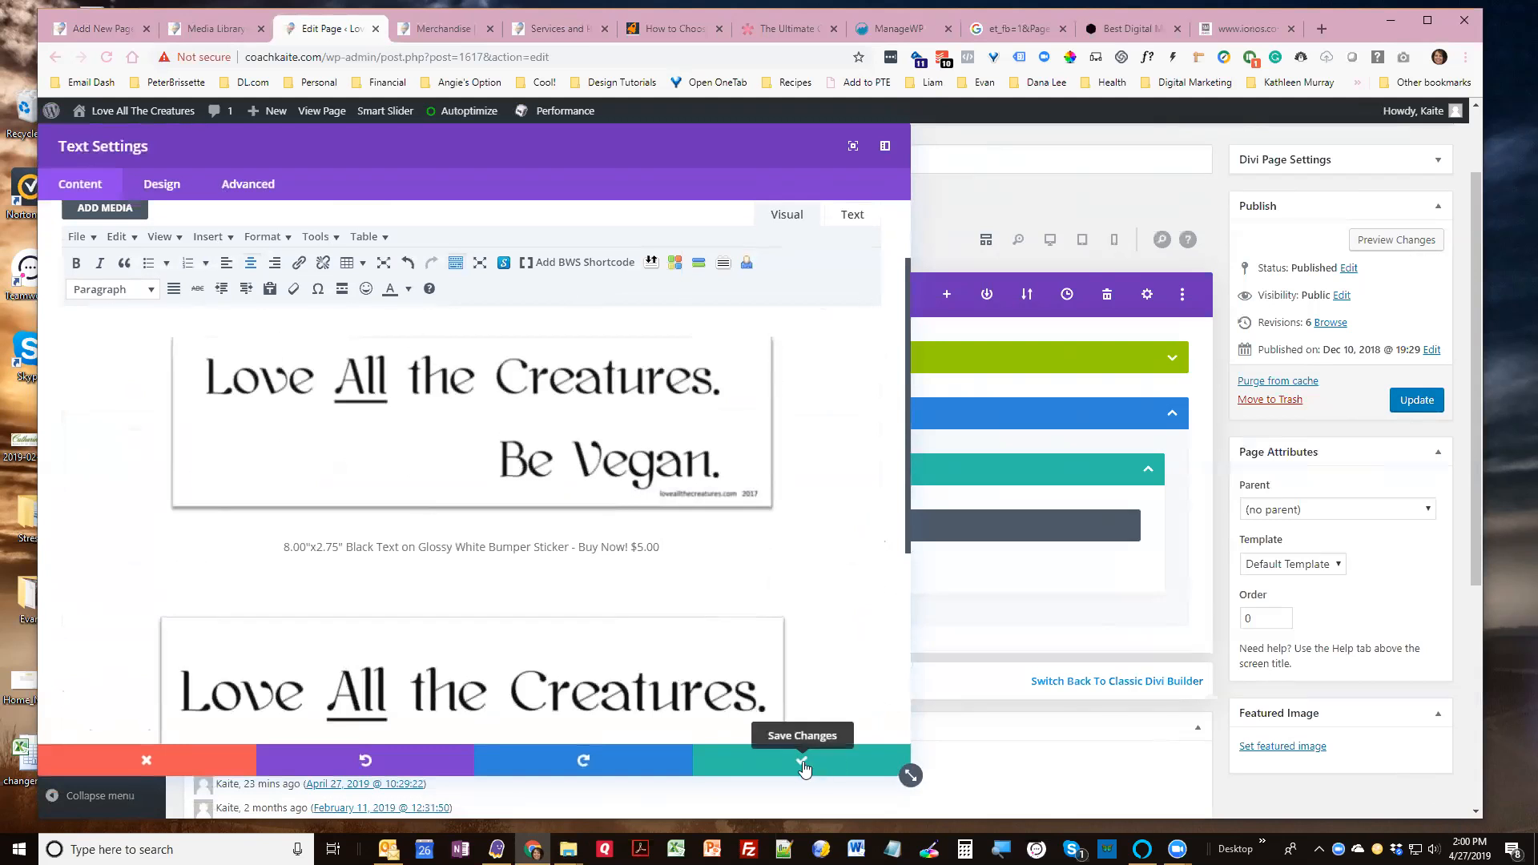
Save the text module and preview the Merchandise page to check the captions under both stickers
click(803, 765)
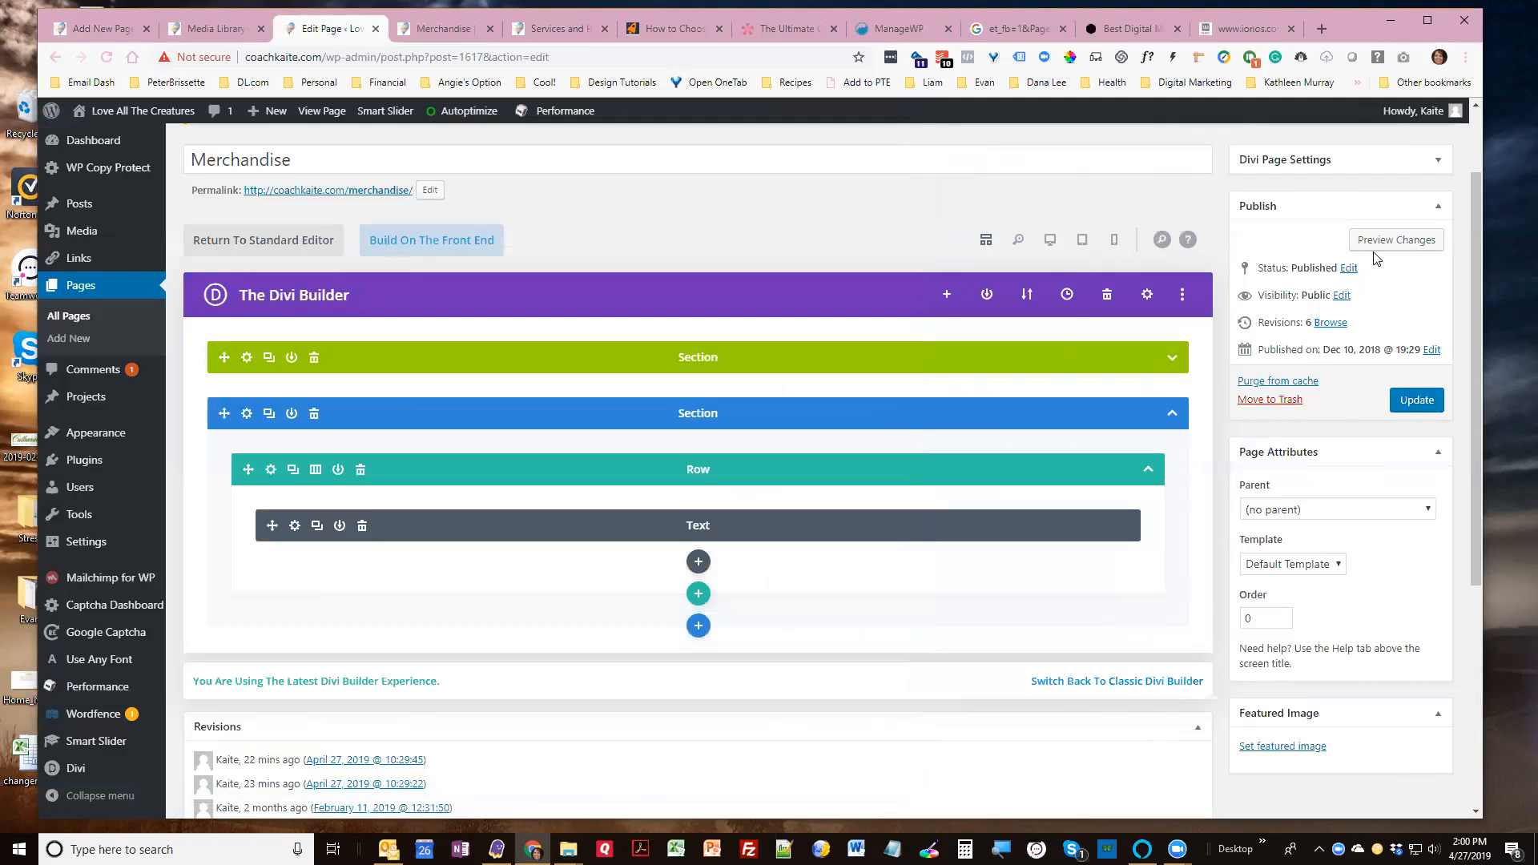
click(1395, 241)
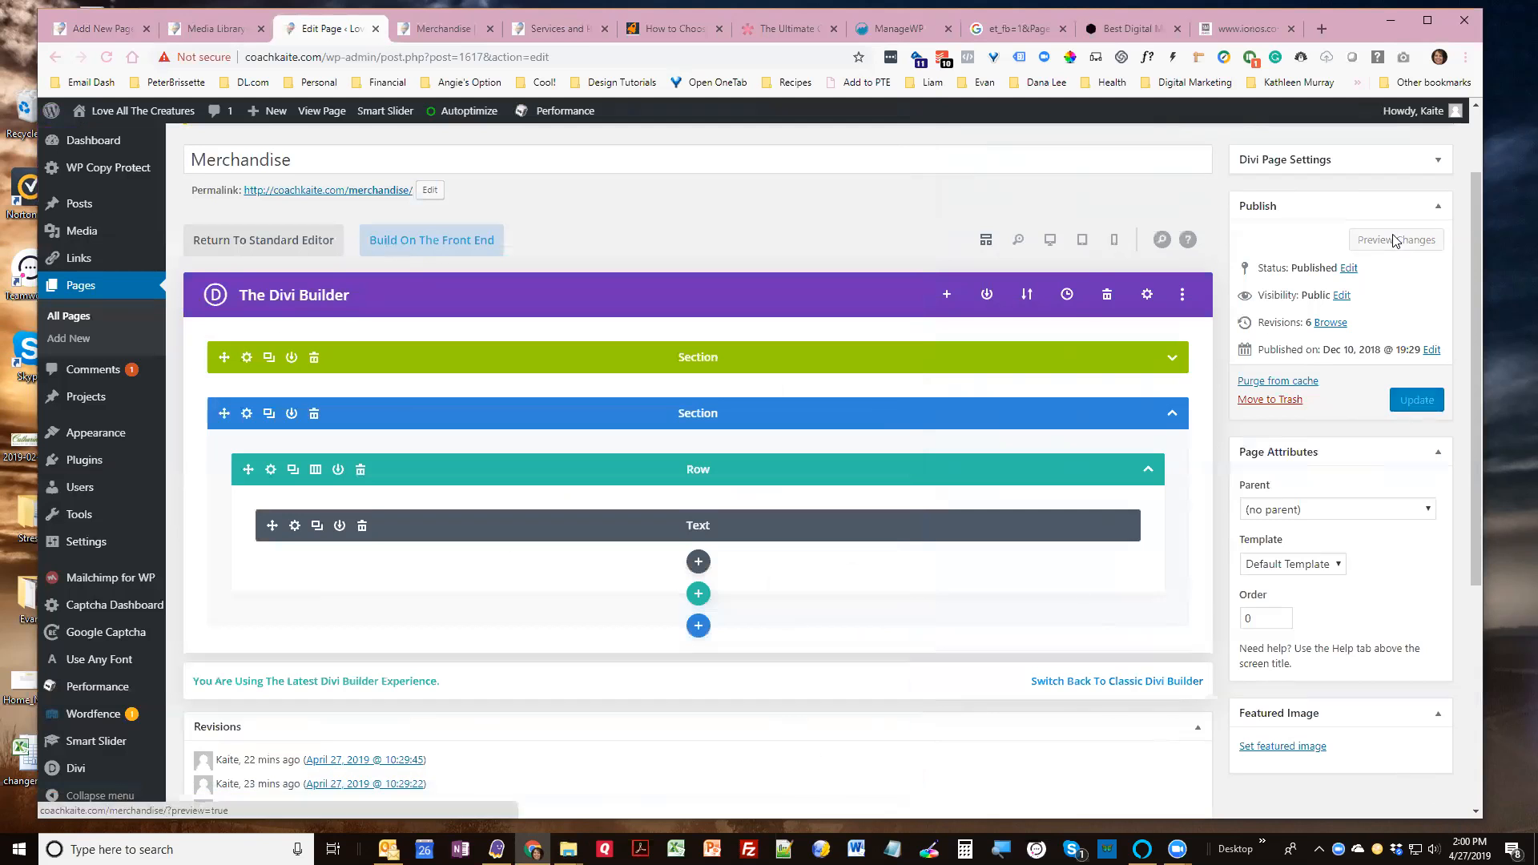
click(436, 24)
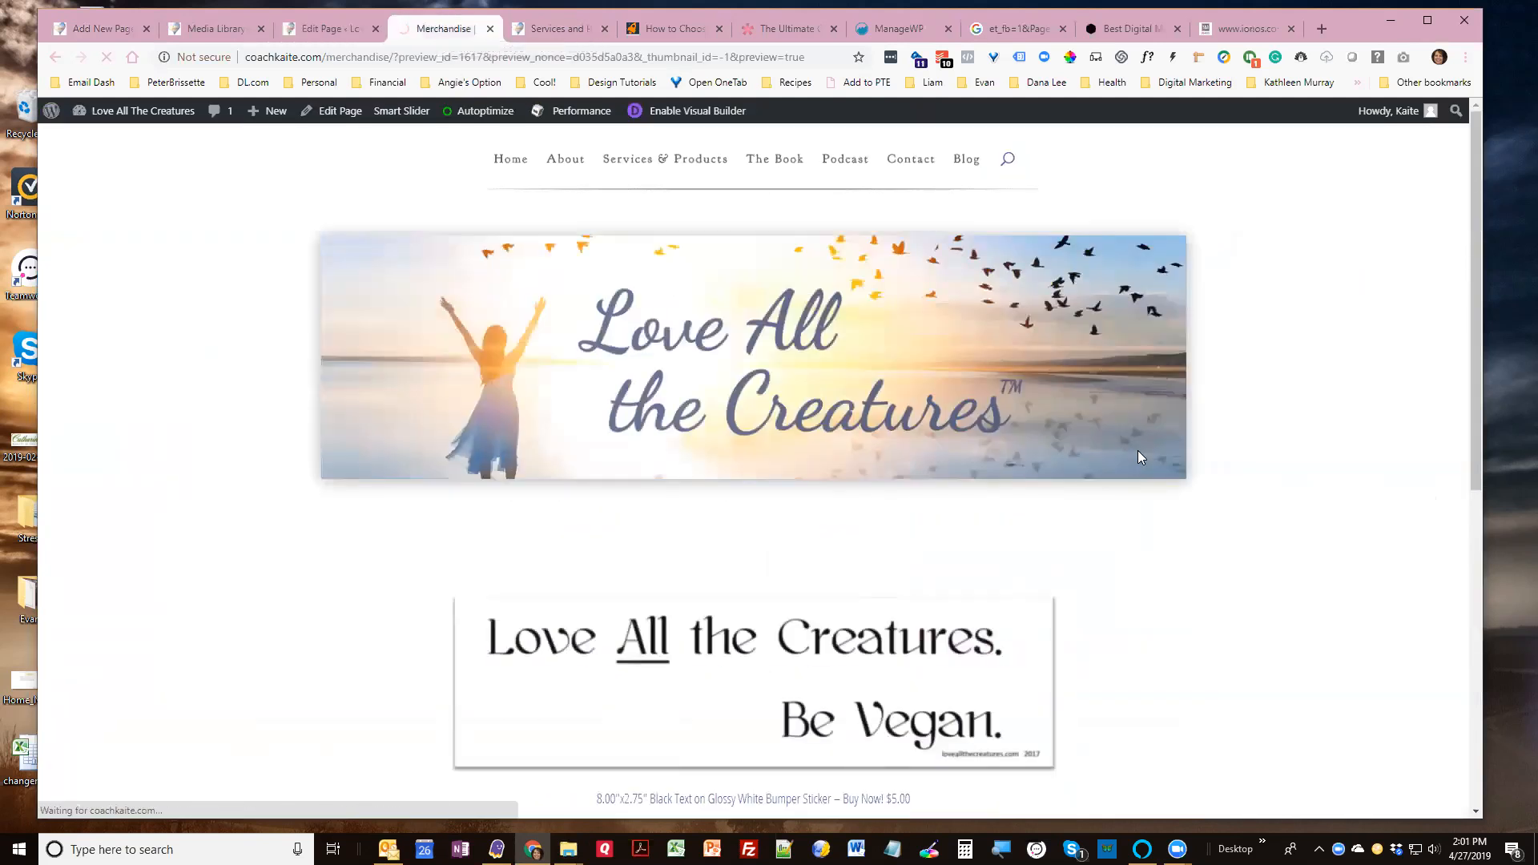
scroll(1248, 413, down, 5)
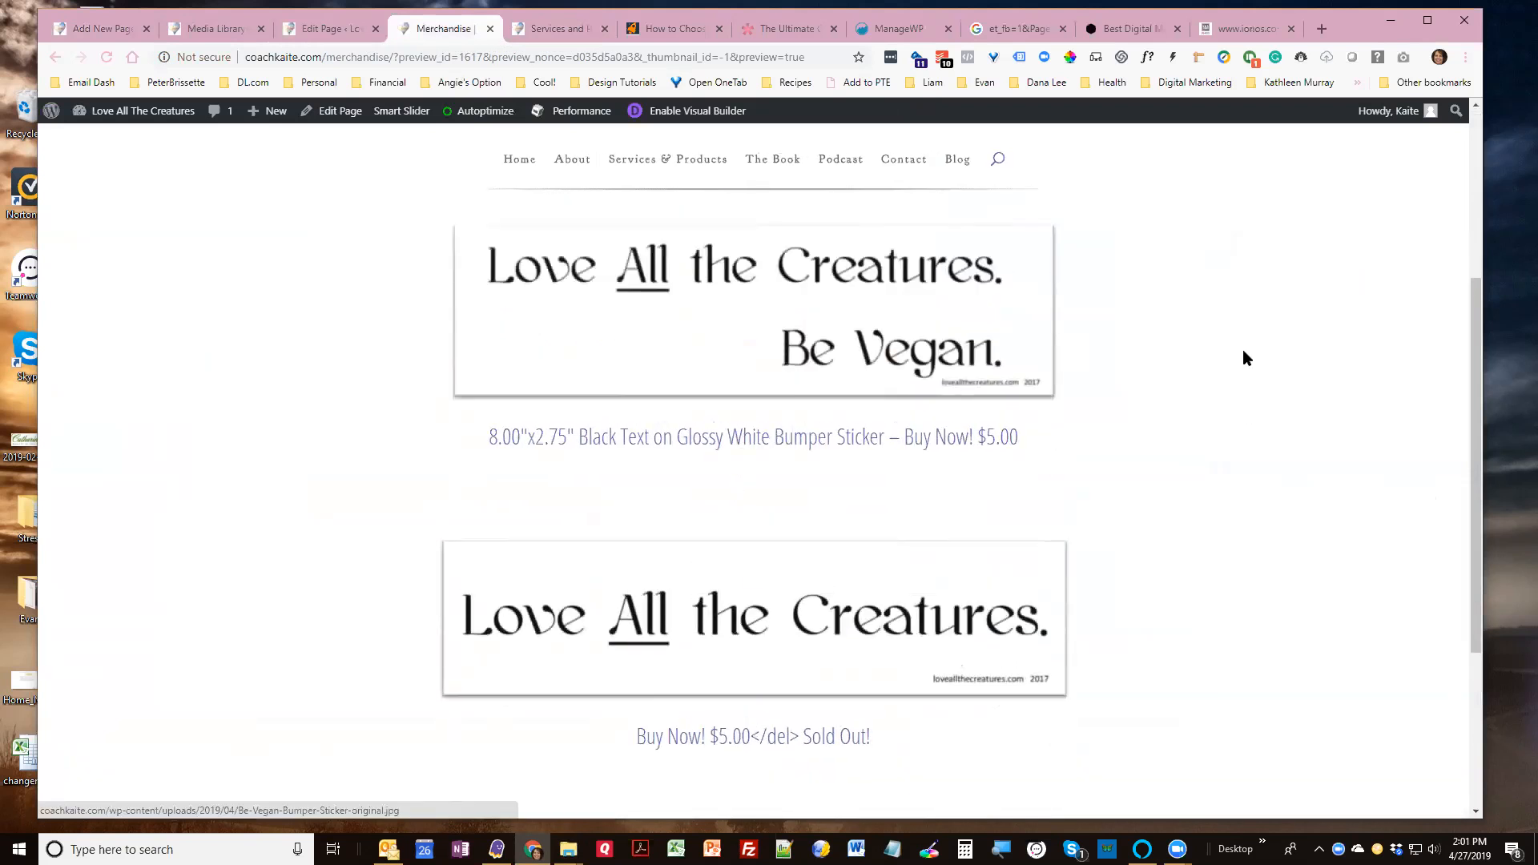
scroll(1243, 351, down, 2)
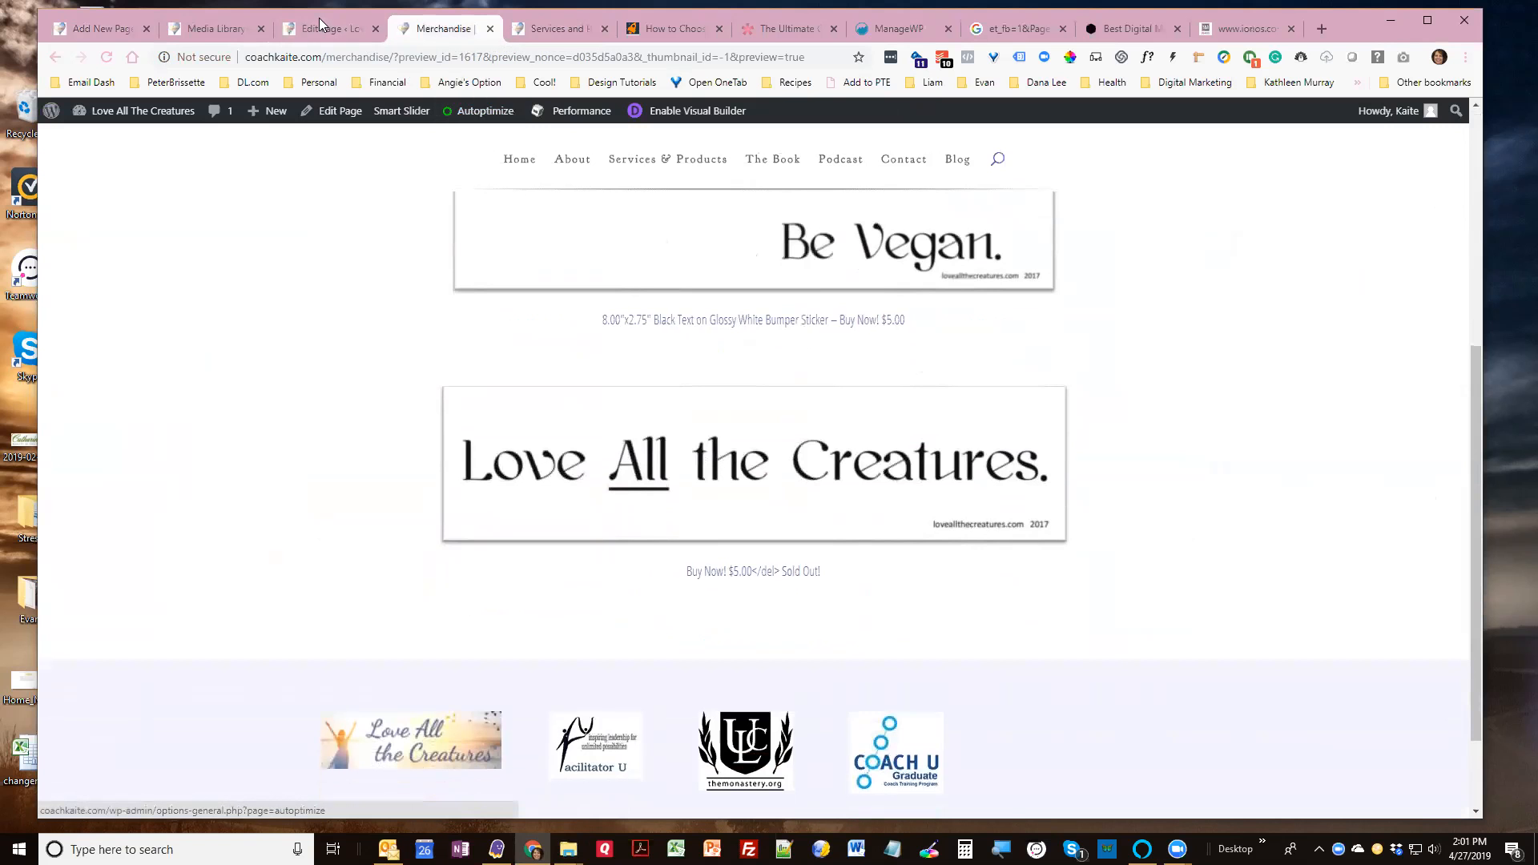
Reopen the text module, remove the stray </del> tag from the second sticker's caption, and save the module
click(320, 28)
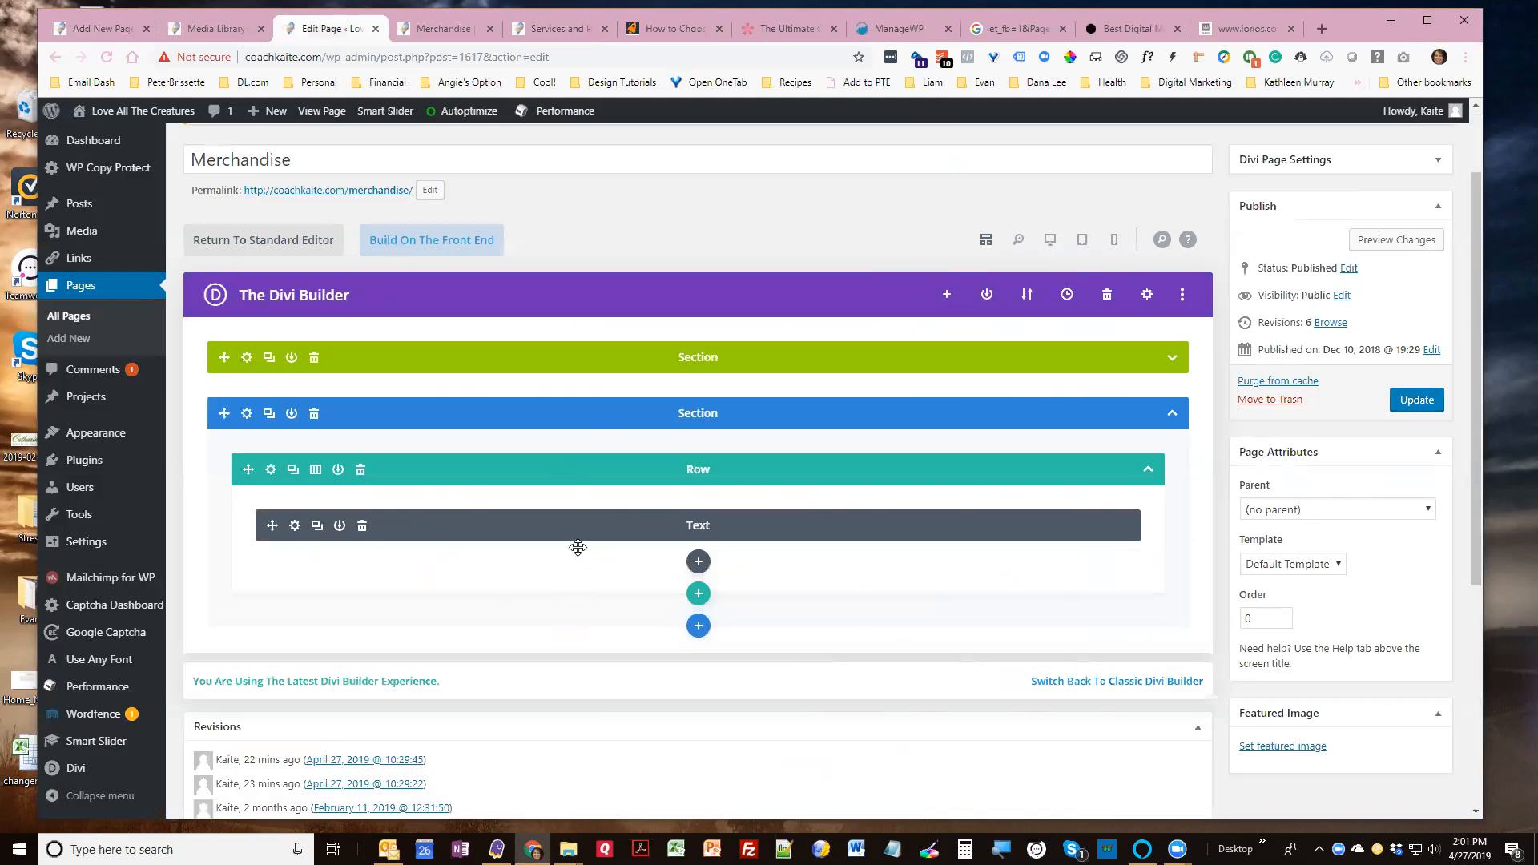
click(295, 527)
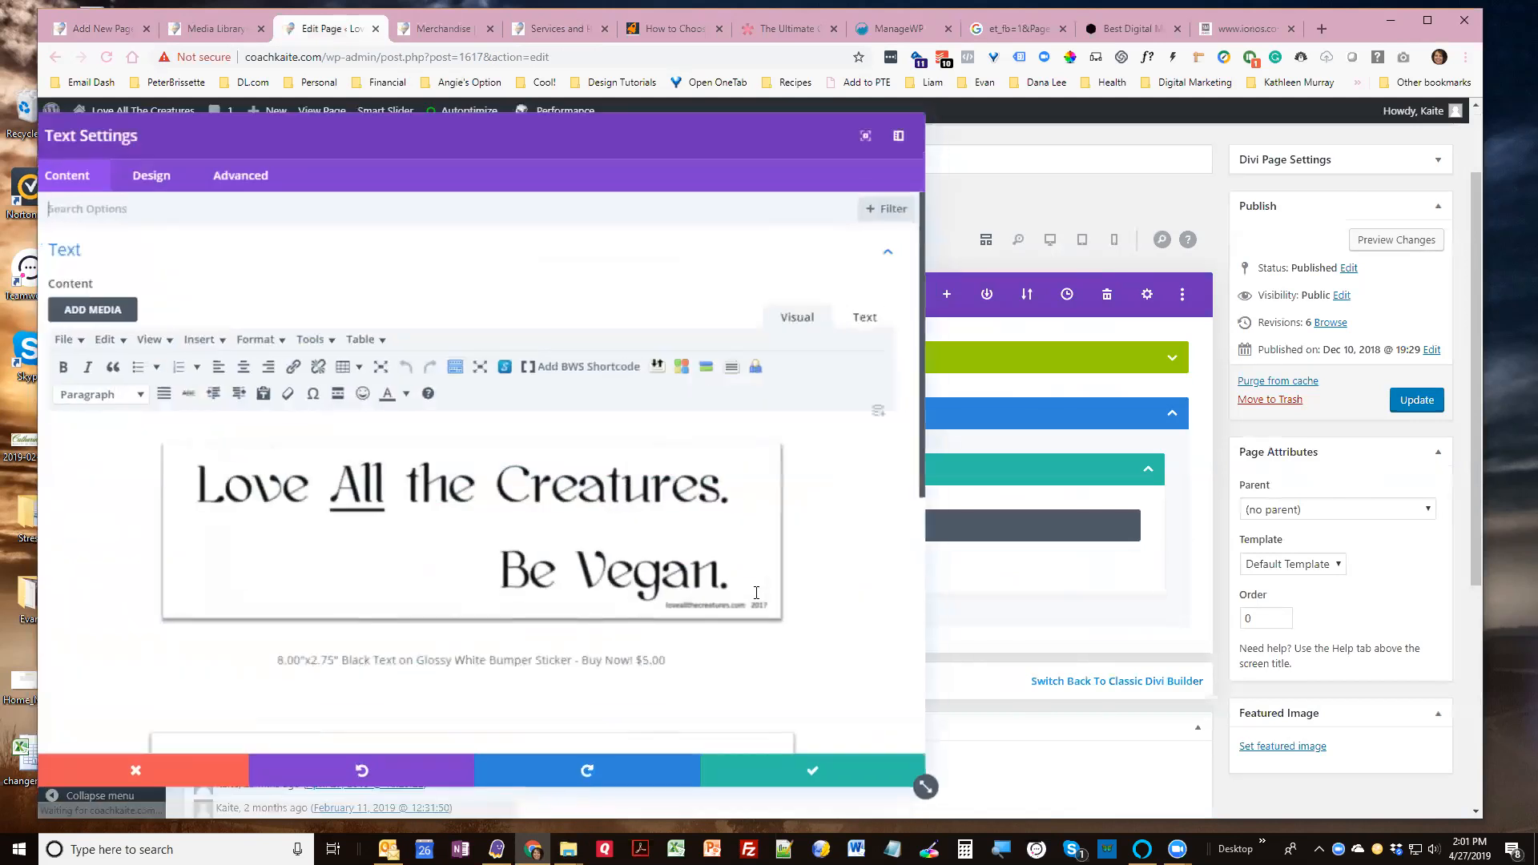
scroll(656, 597, down, 5)
click(505, 585)
key(BackSpace)
key(BackSpace)
key(BackSpace)
key(BackSpace)
key(BackSpace)
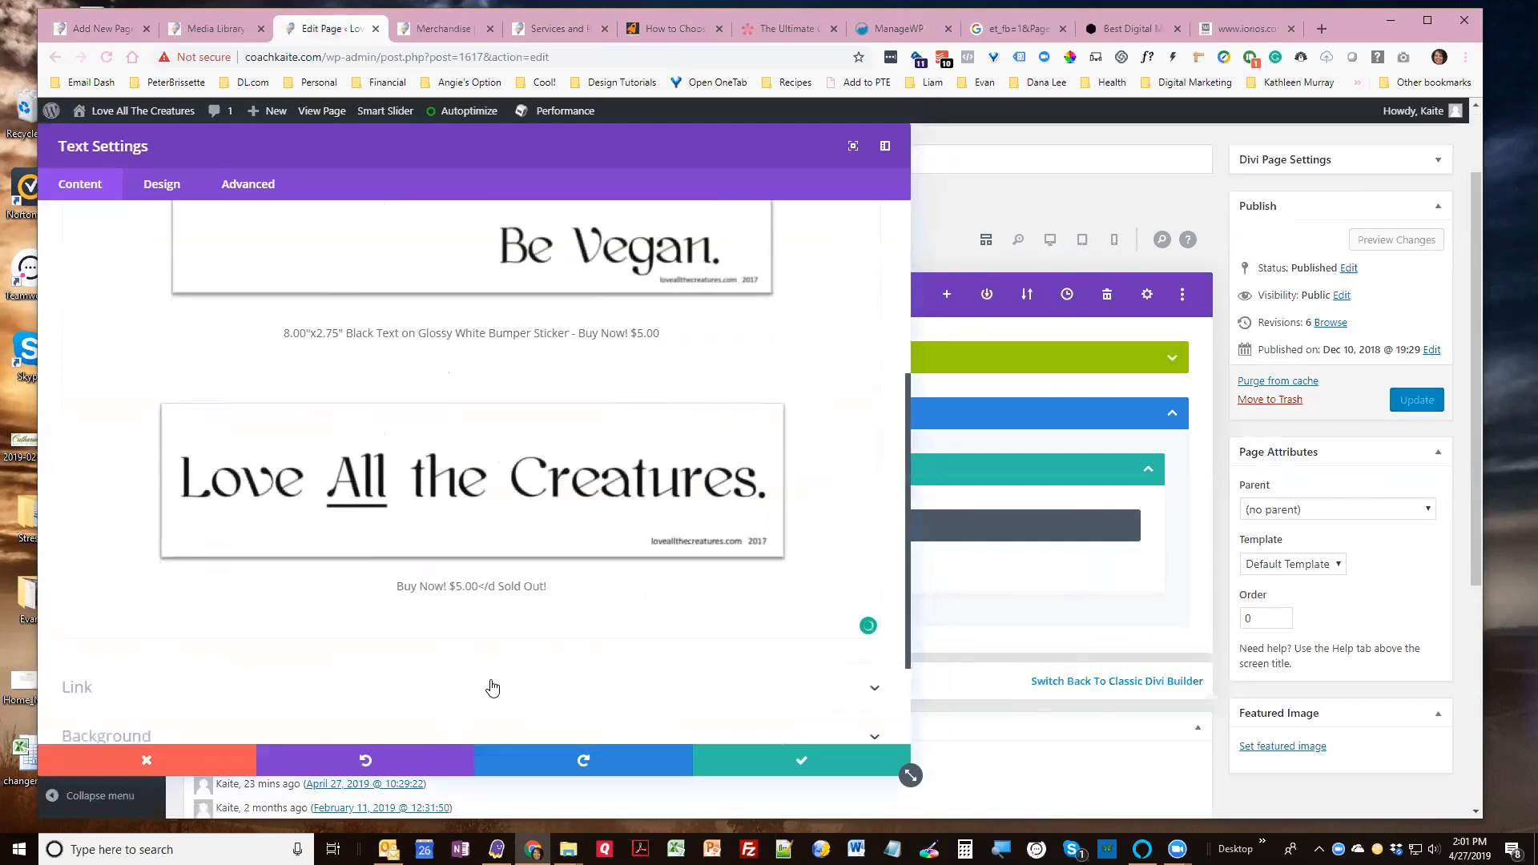
key(BackSpace)
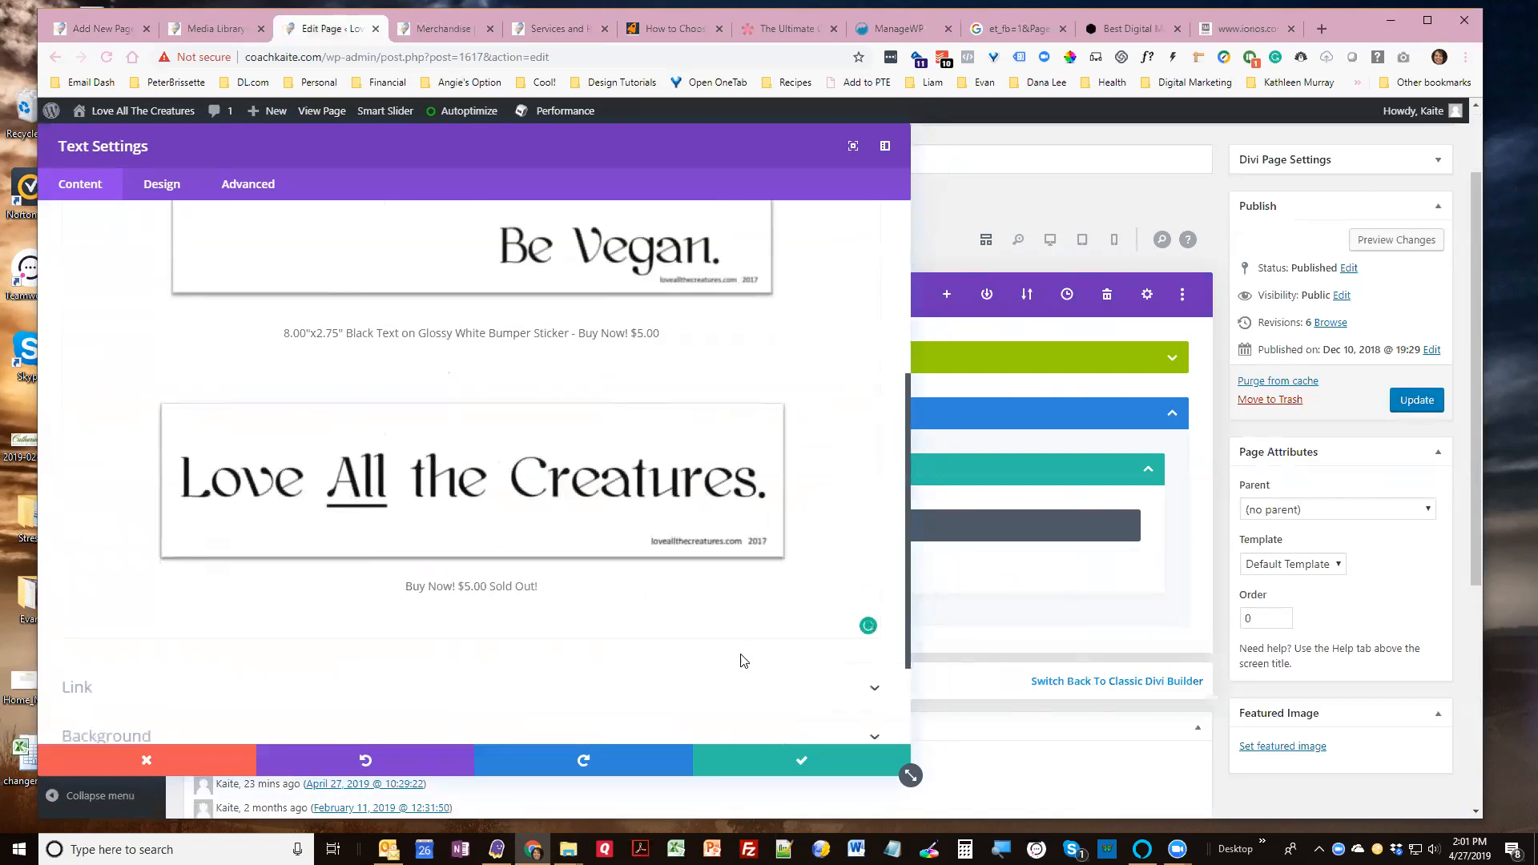
click(792, 764)
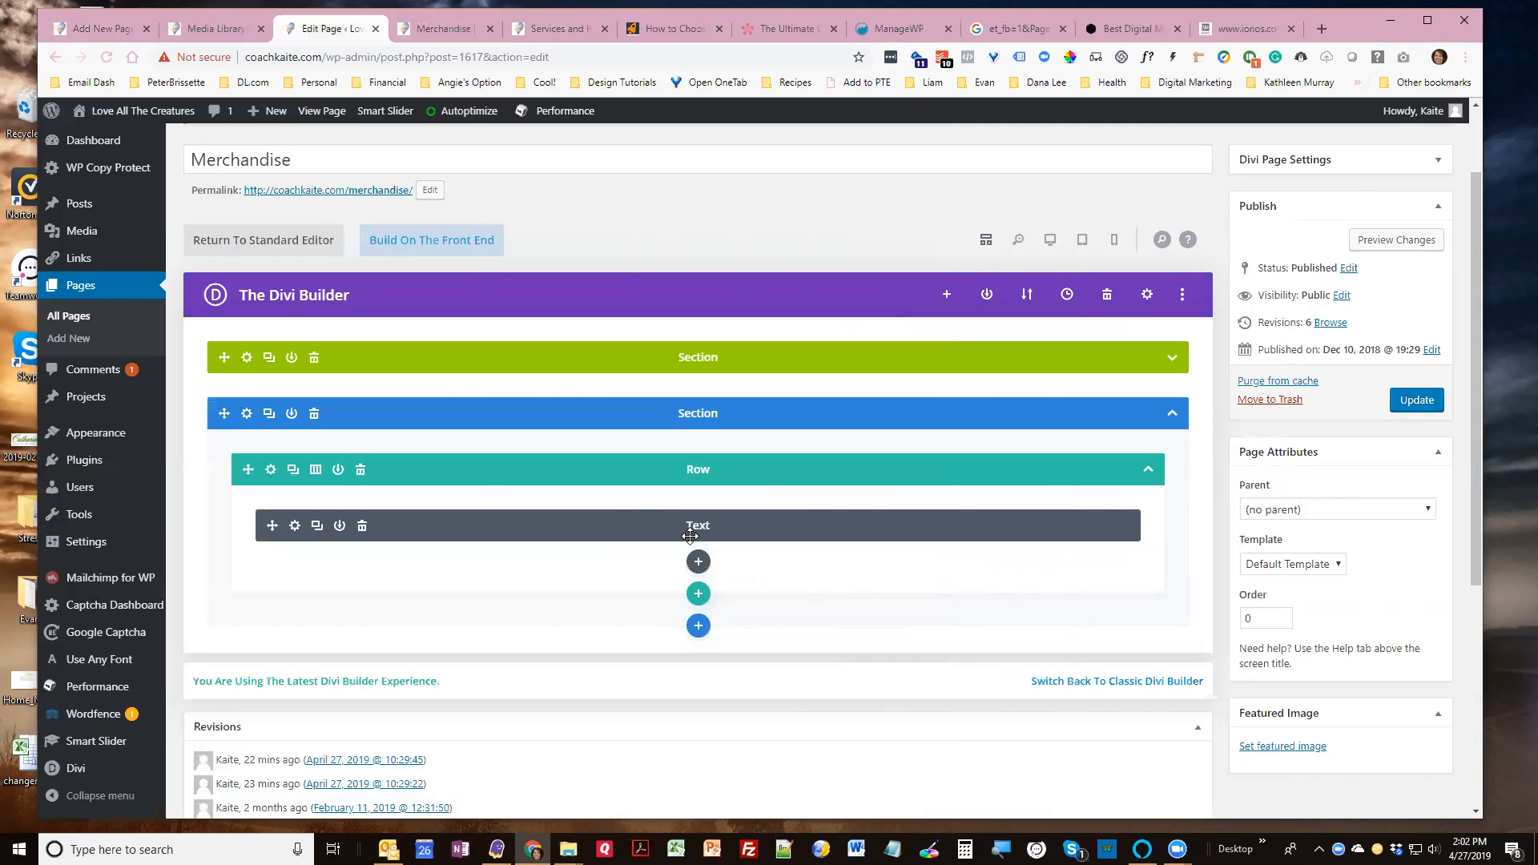
Look over the banner and Be Vegan sticker layout on the previewed page, and return to the page editor
click(454, 31)
scroll(901, 319, up, 6)
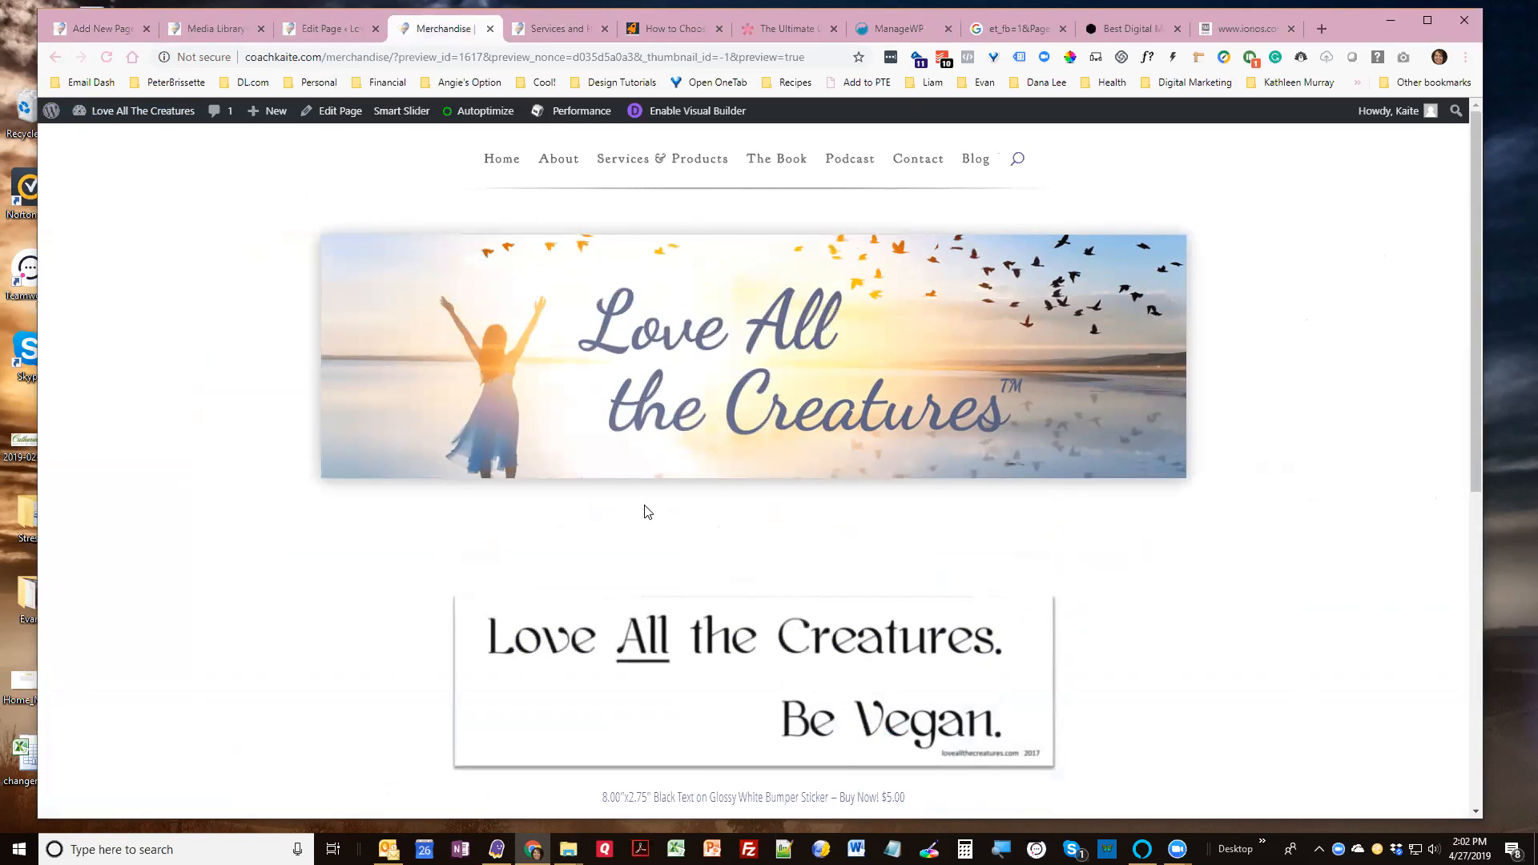
scroll(648, 512, down, 1)
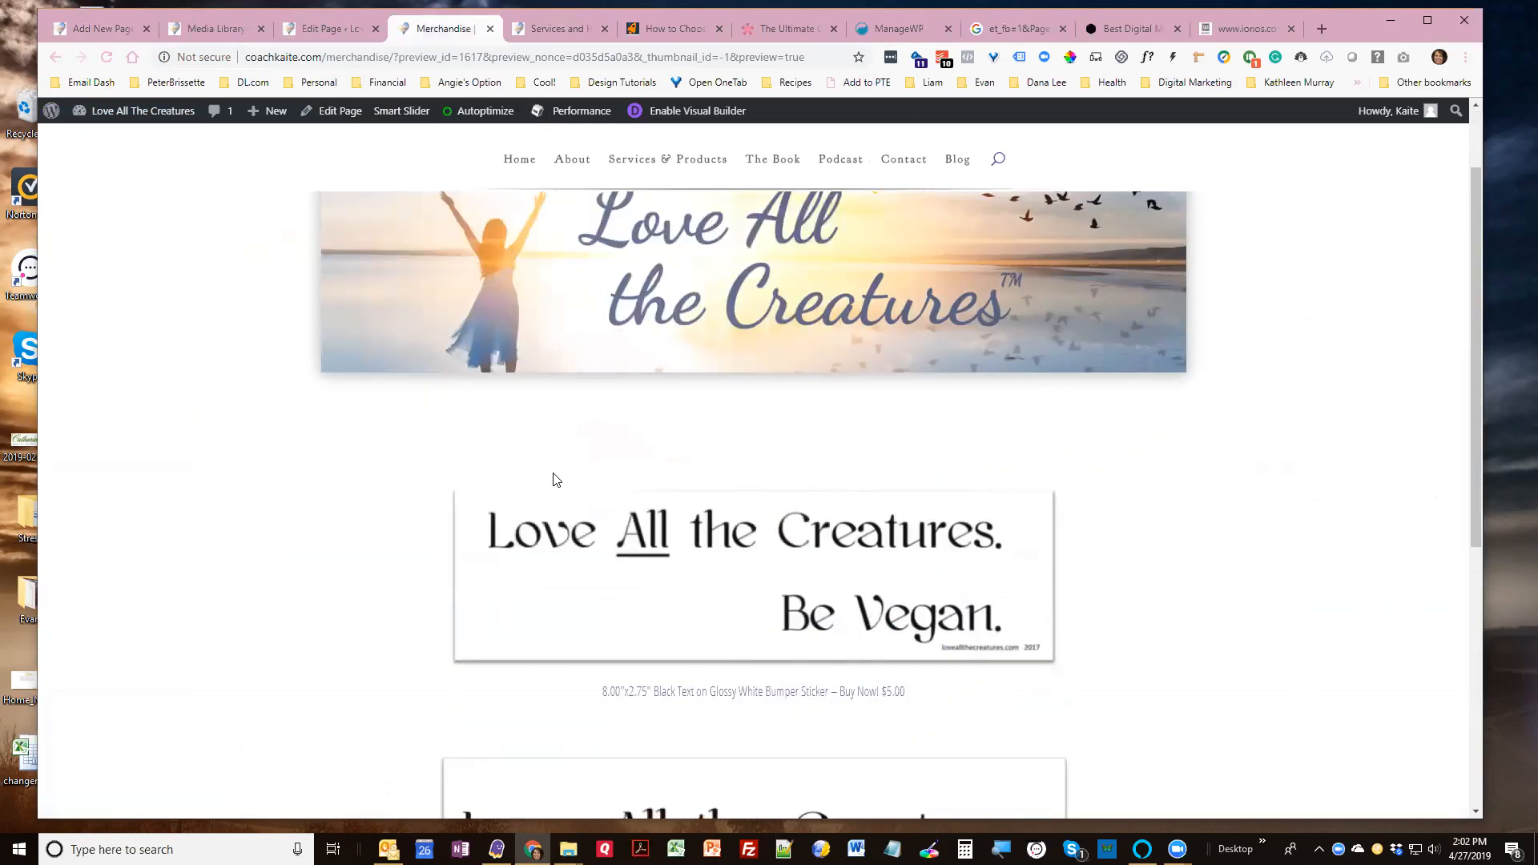
click(325, 30)
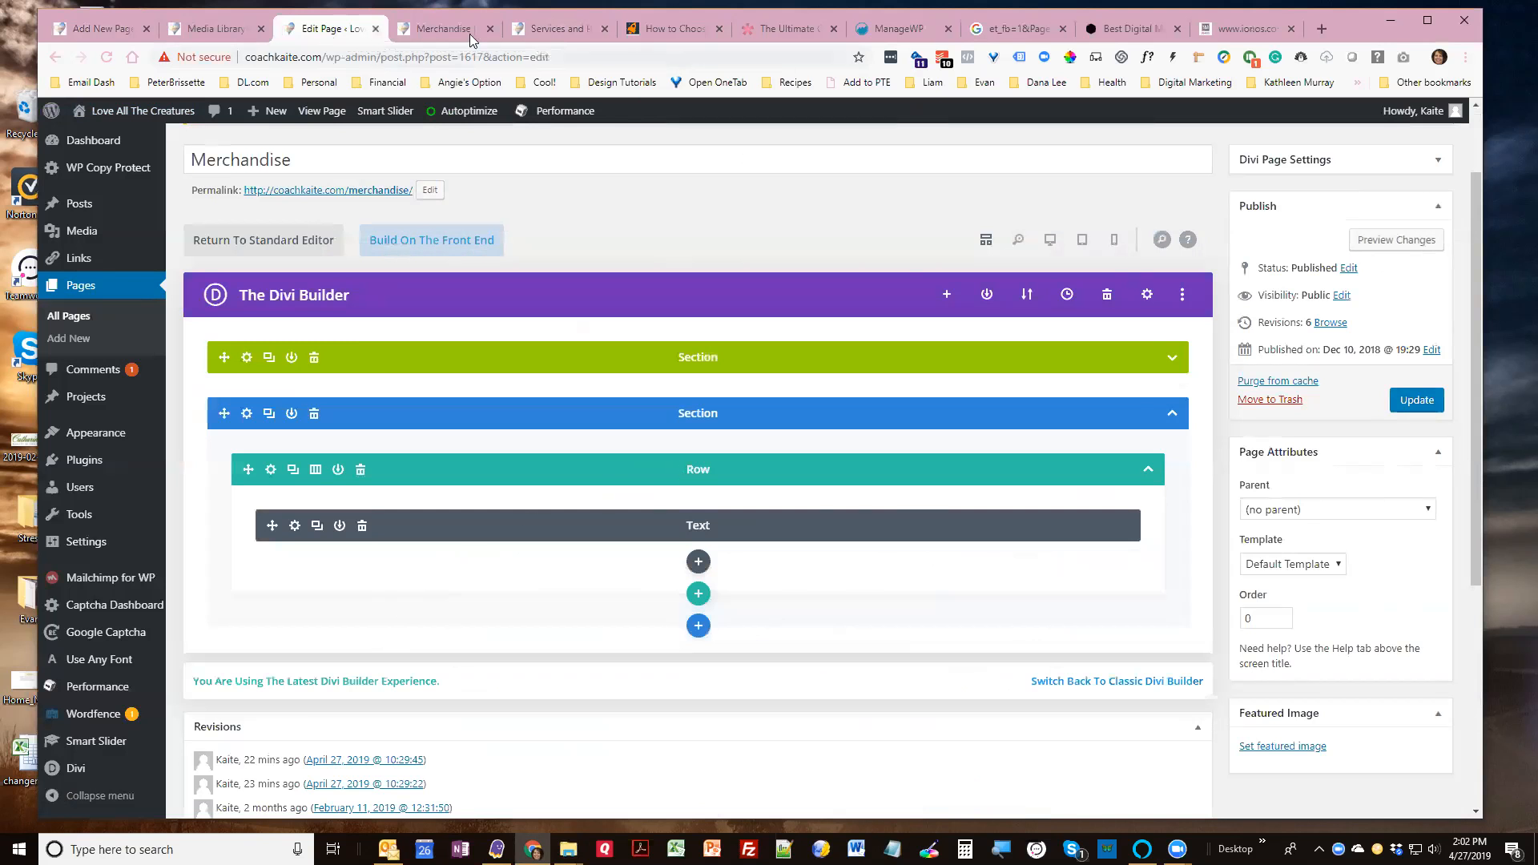
On the previewed page, measure the row area around the Be Vegan sticker at about the banner's width
click(443, 29)
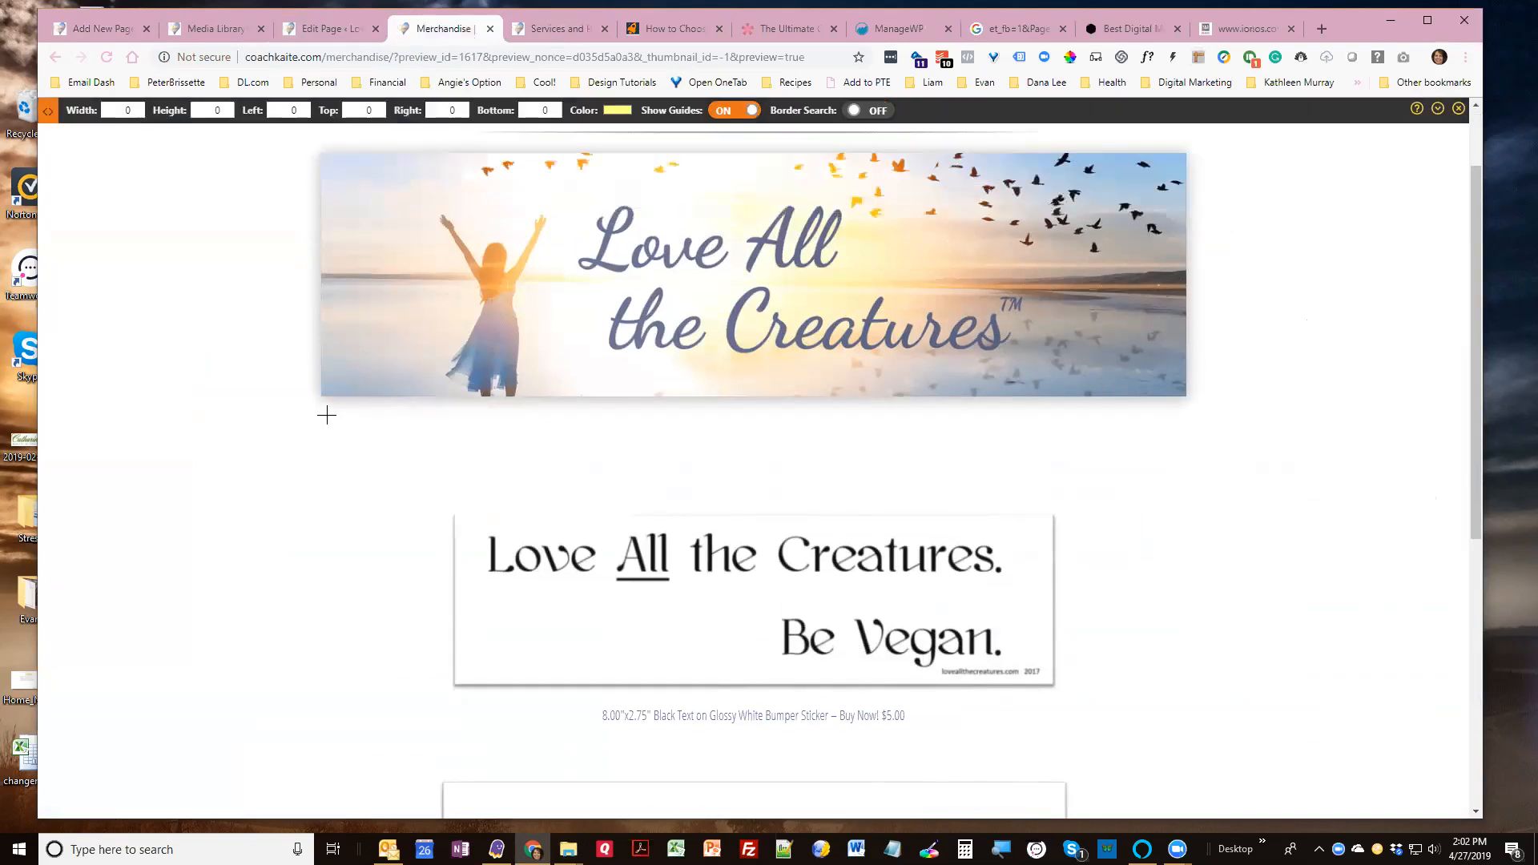
drag(322, 414, 1186, 783)
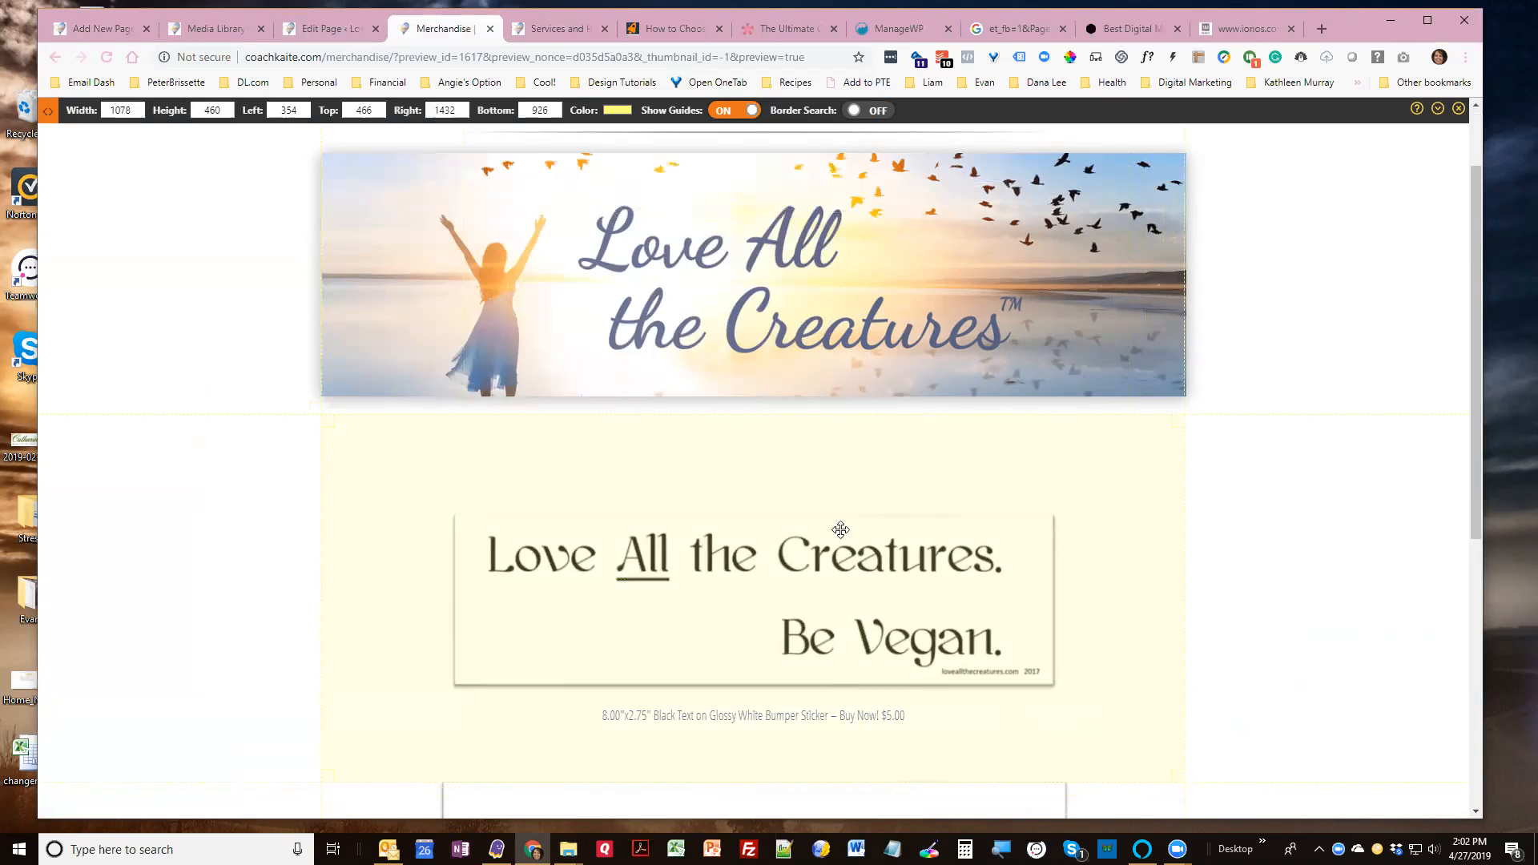
click(196, 417)
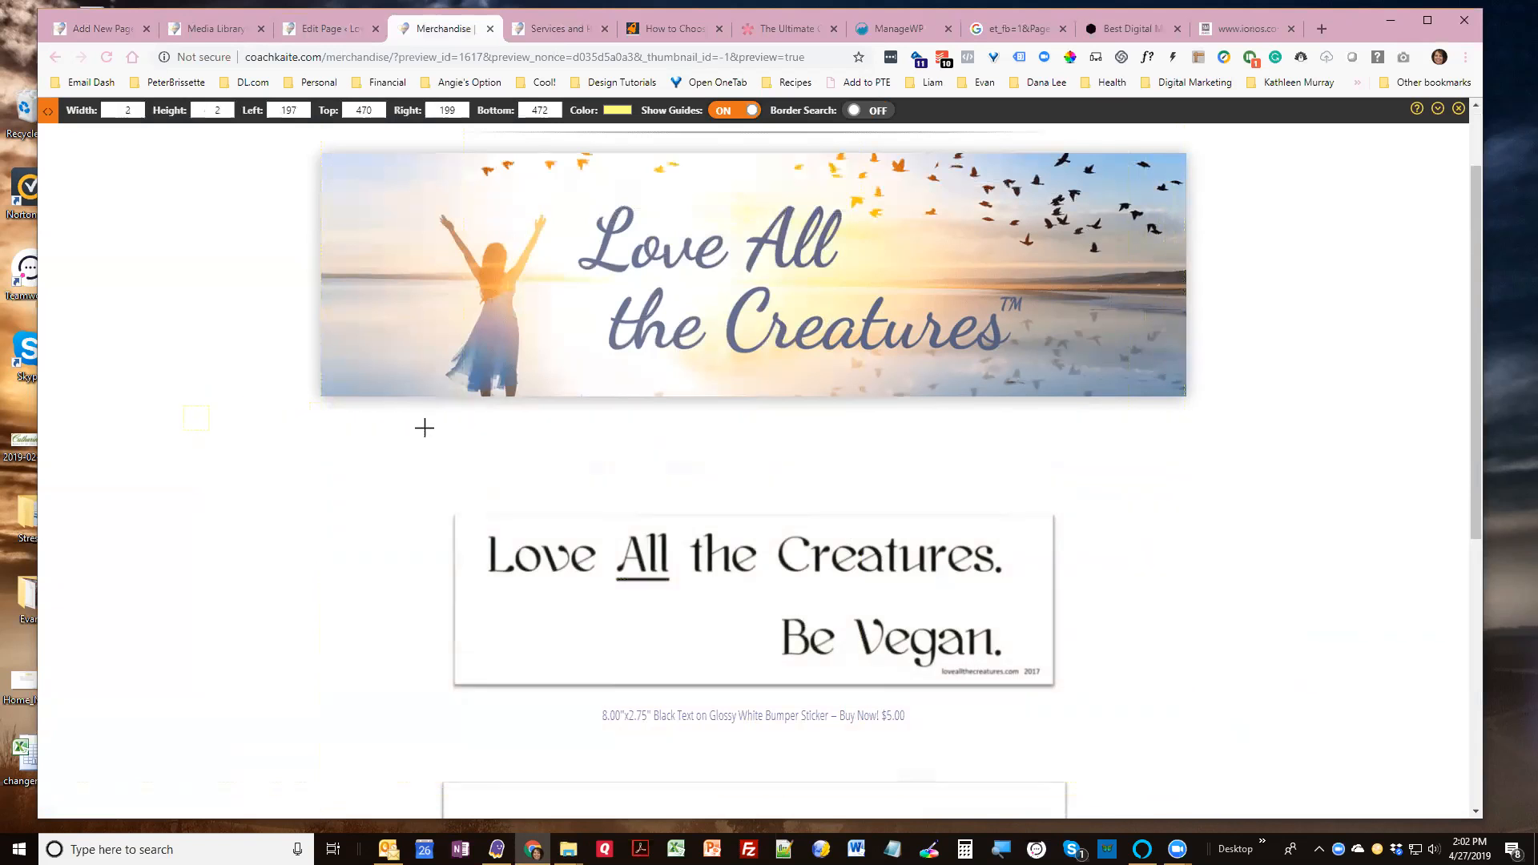
drag(329, 416, 1195, 705)
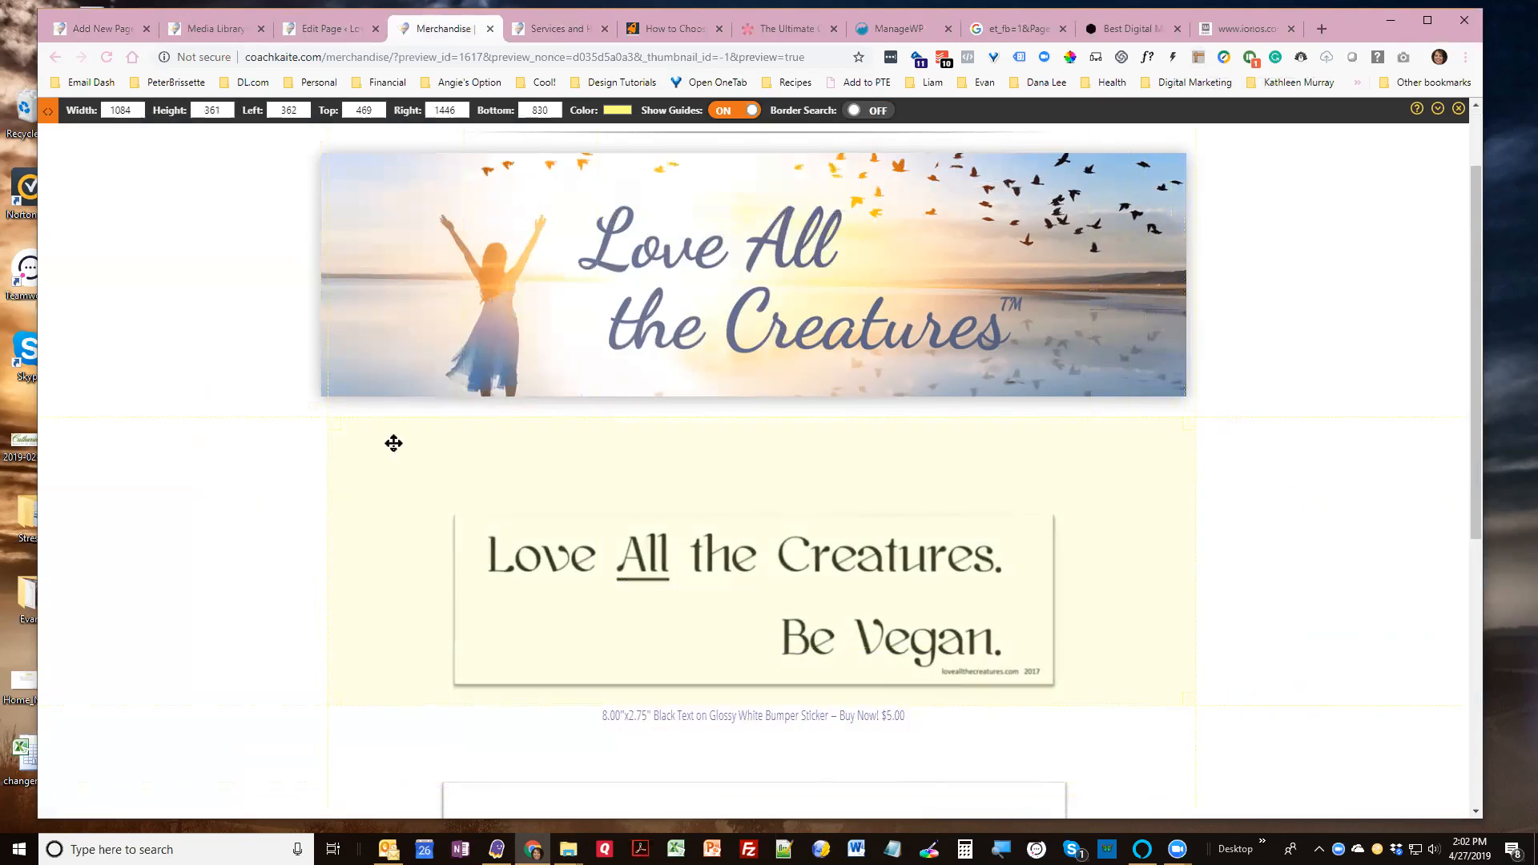
Measure the full-width section below the banner from edge to edge of the page, and return to the page editor
click(121, 412)
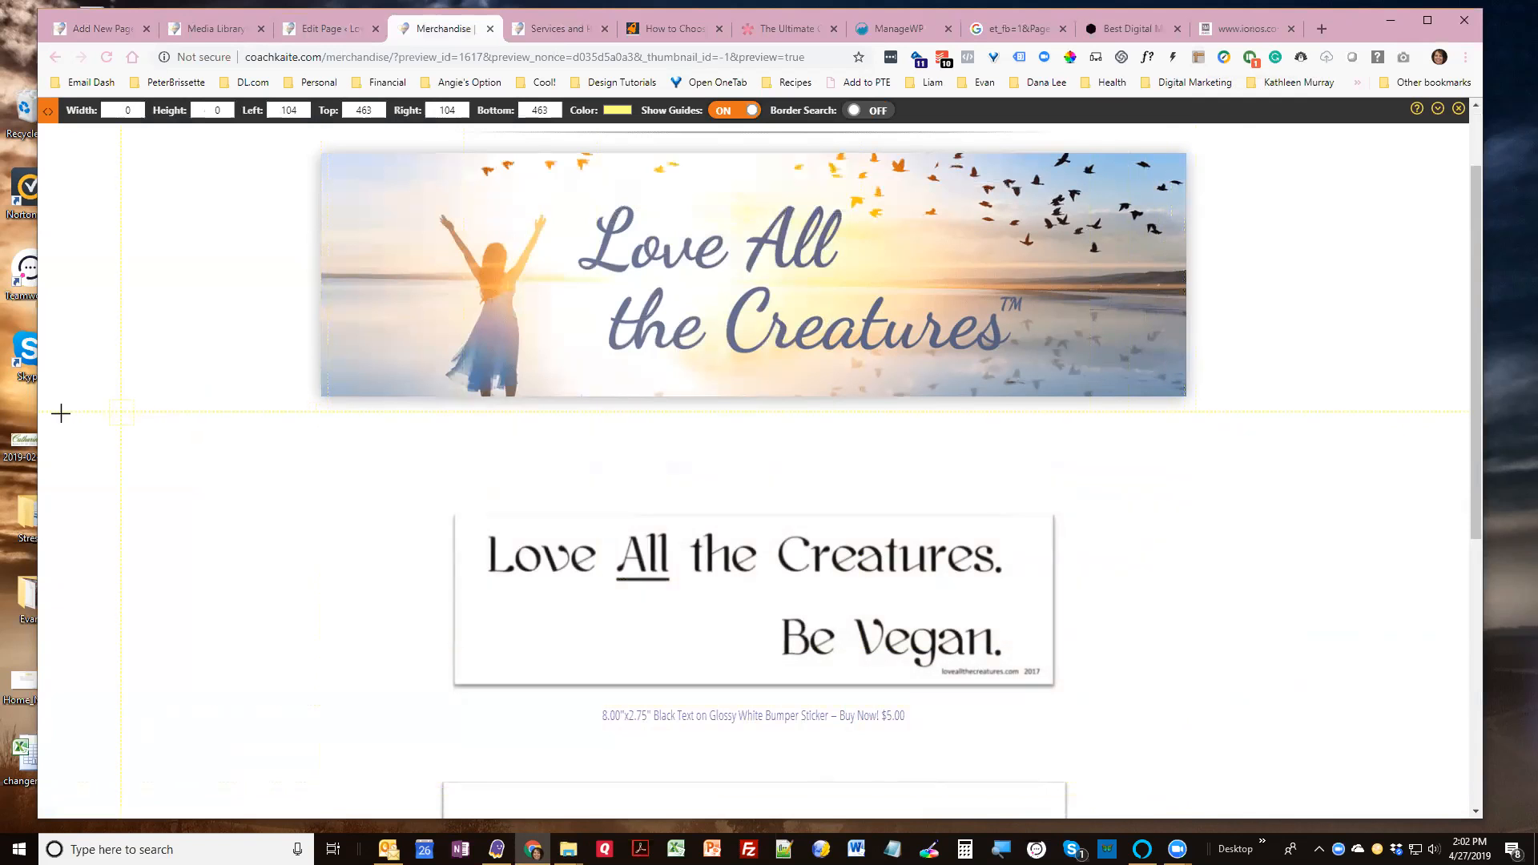
drag(48, 414, 1470, 786)
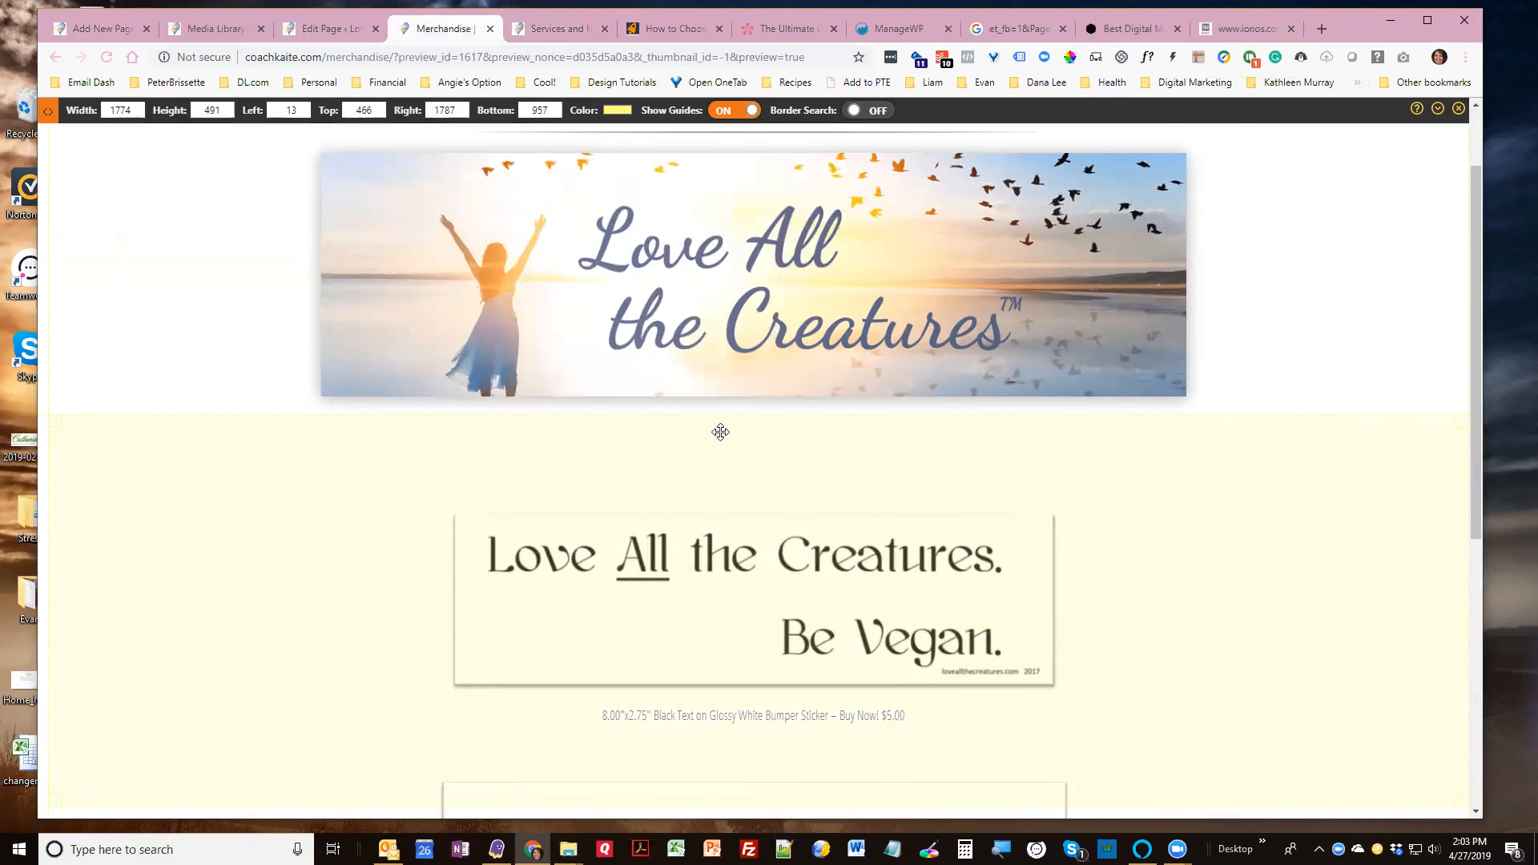
click(336, 30)
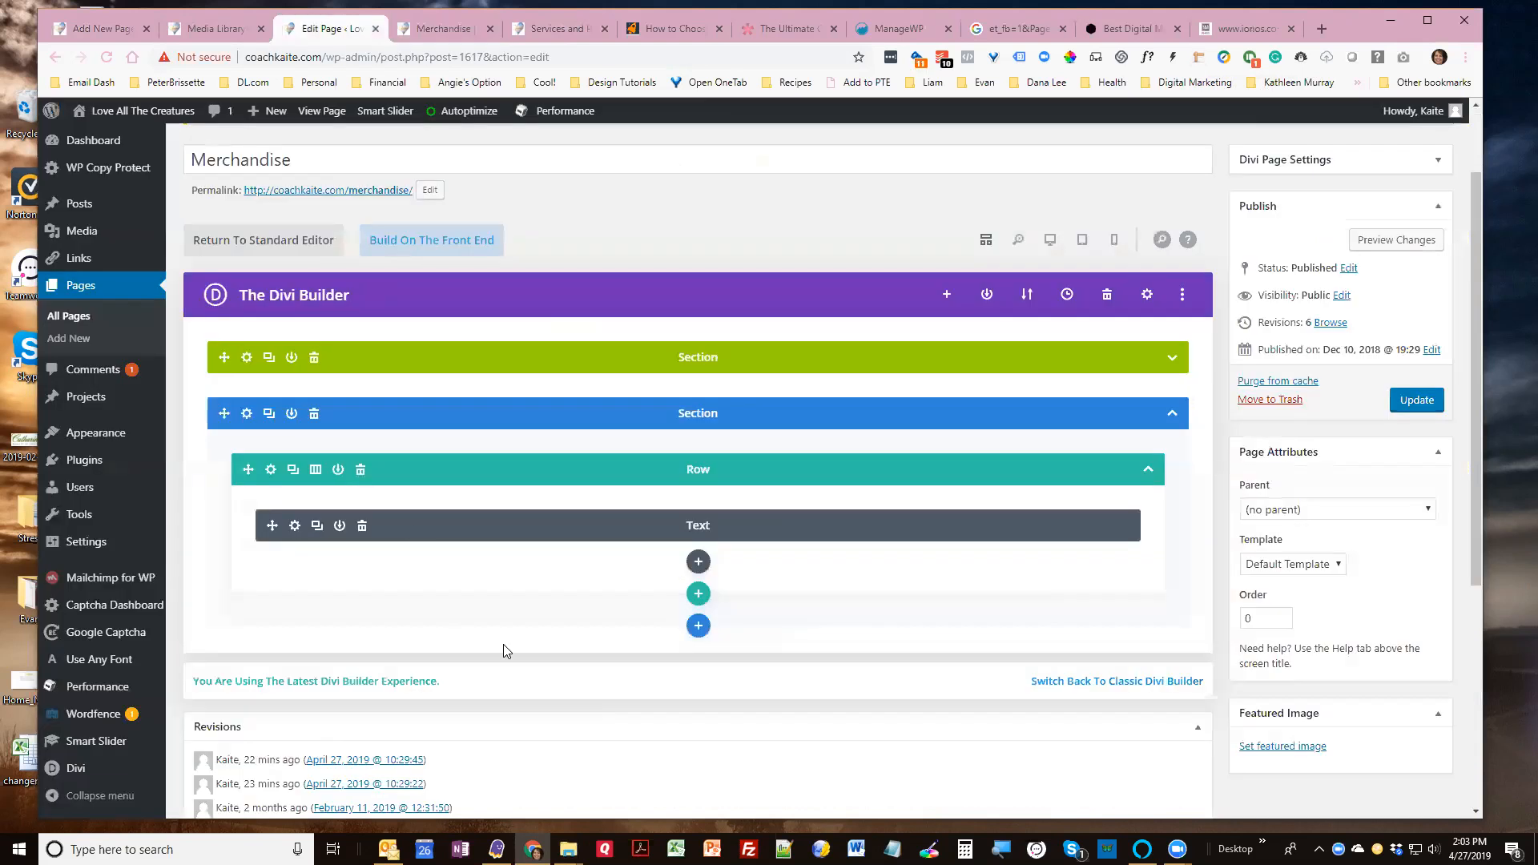
Open the settings of the row holding the sticker text module and add a gradient to its background
click(271, 470)
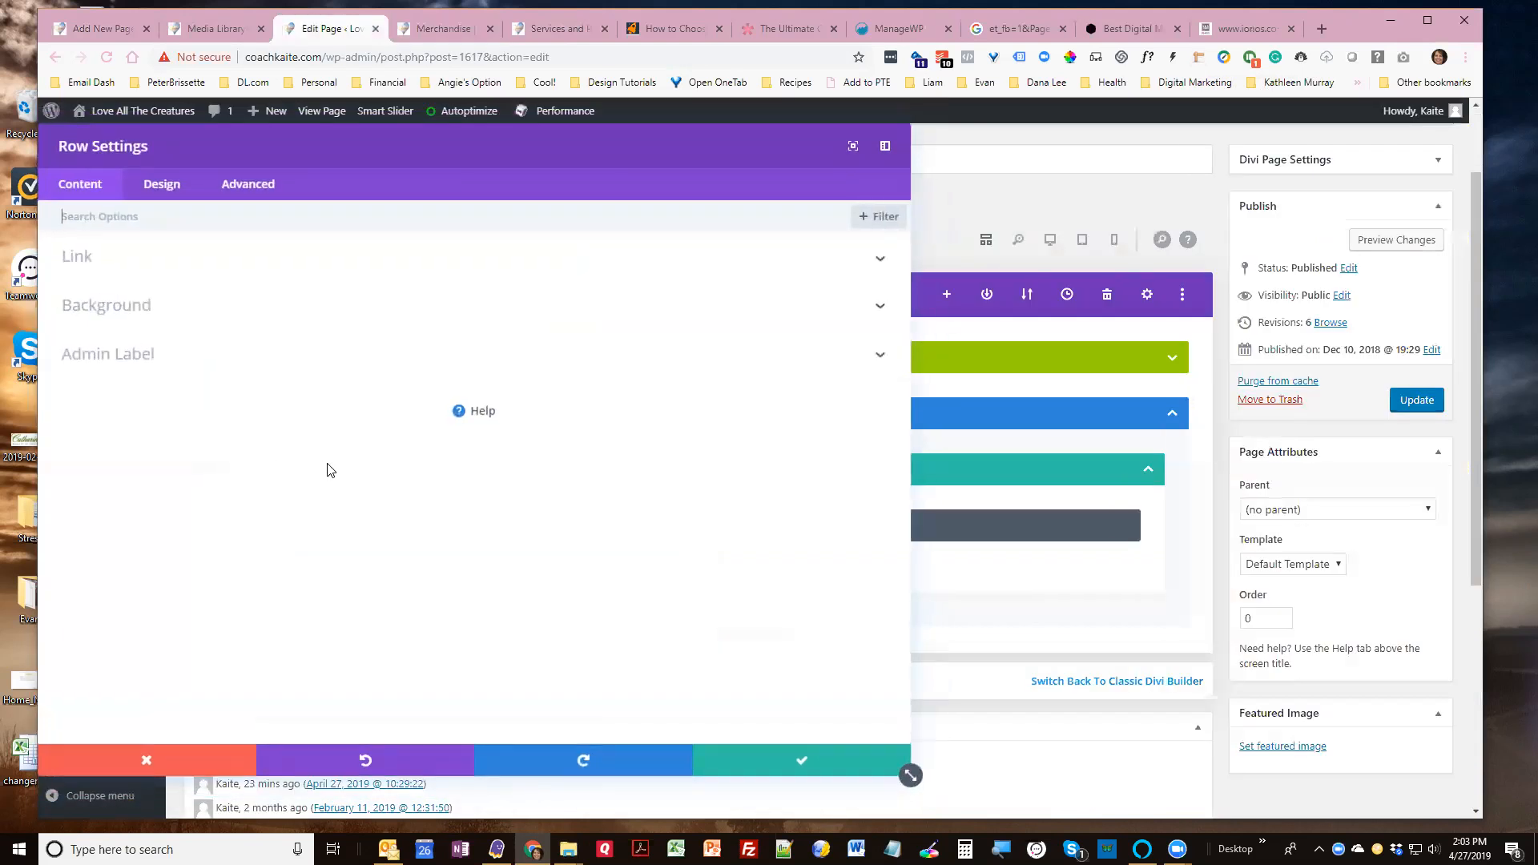
click(110, 310)
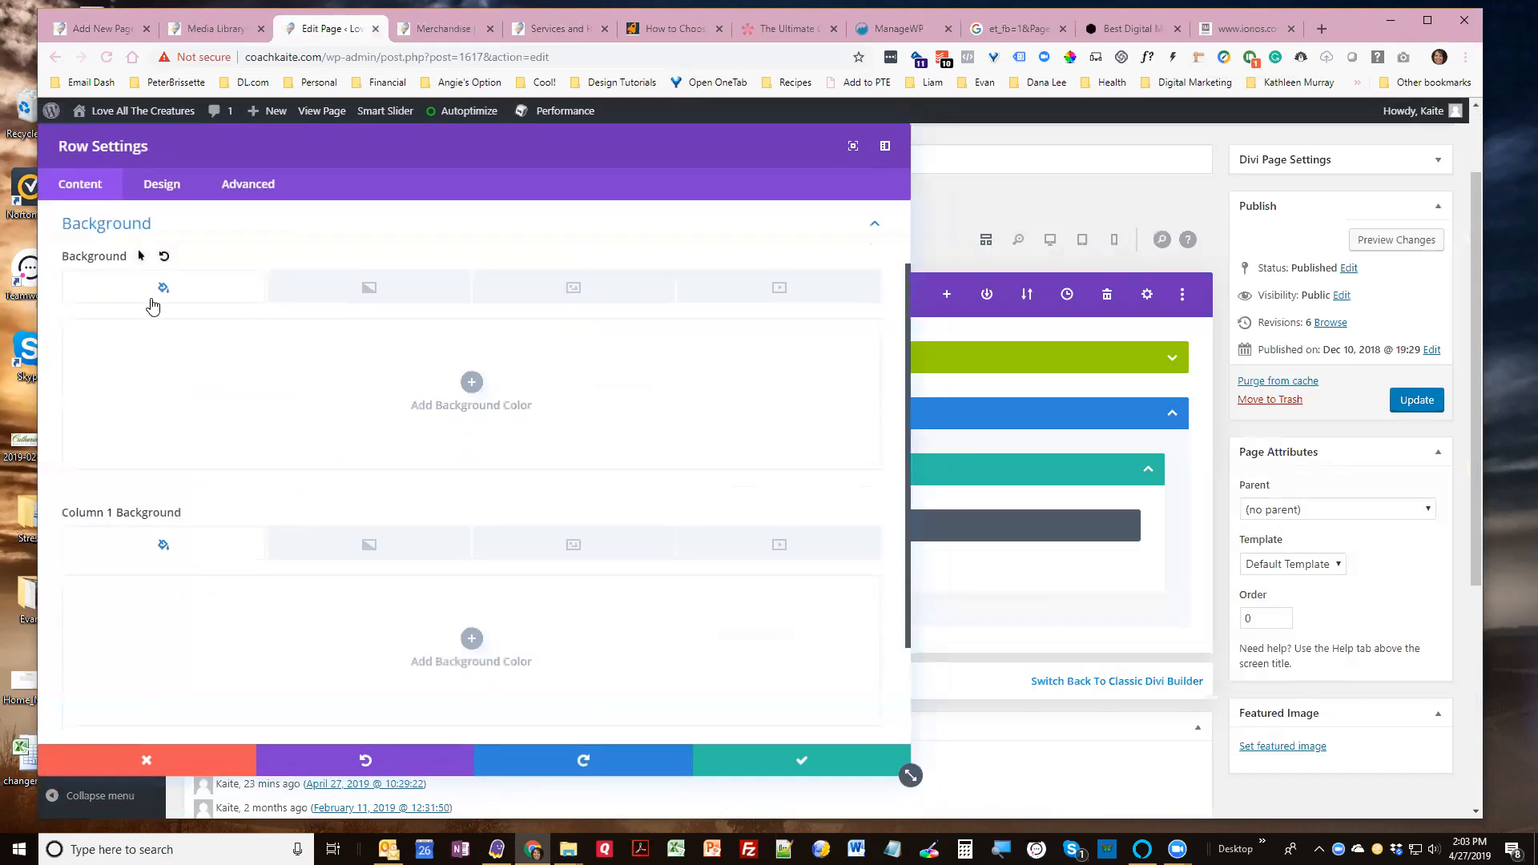
click(371, 286)
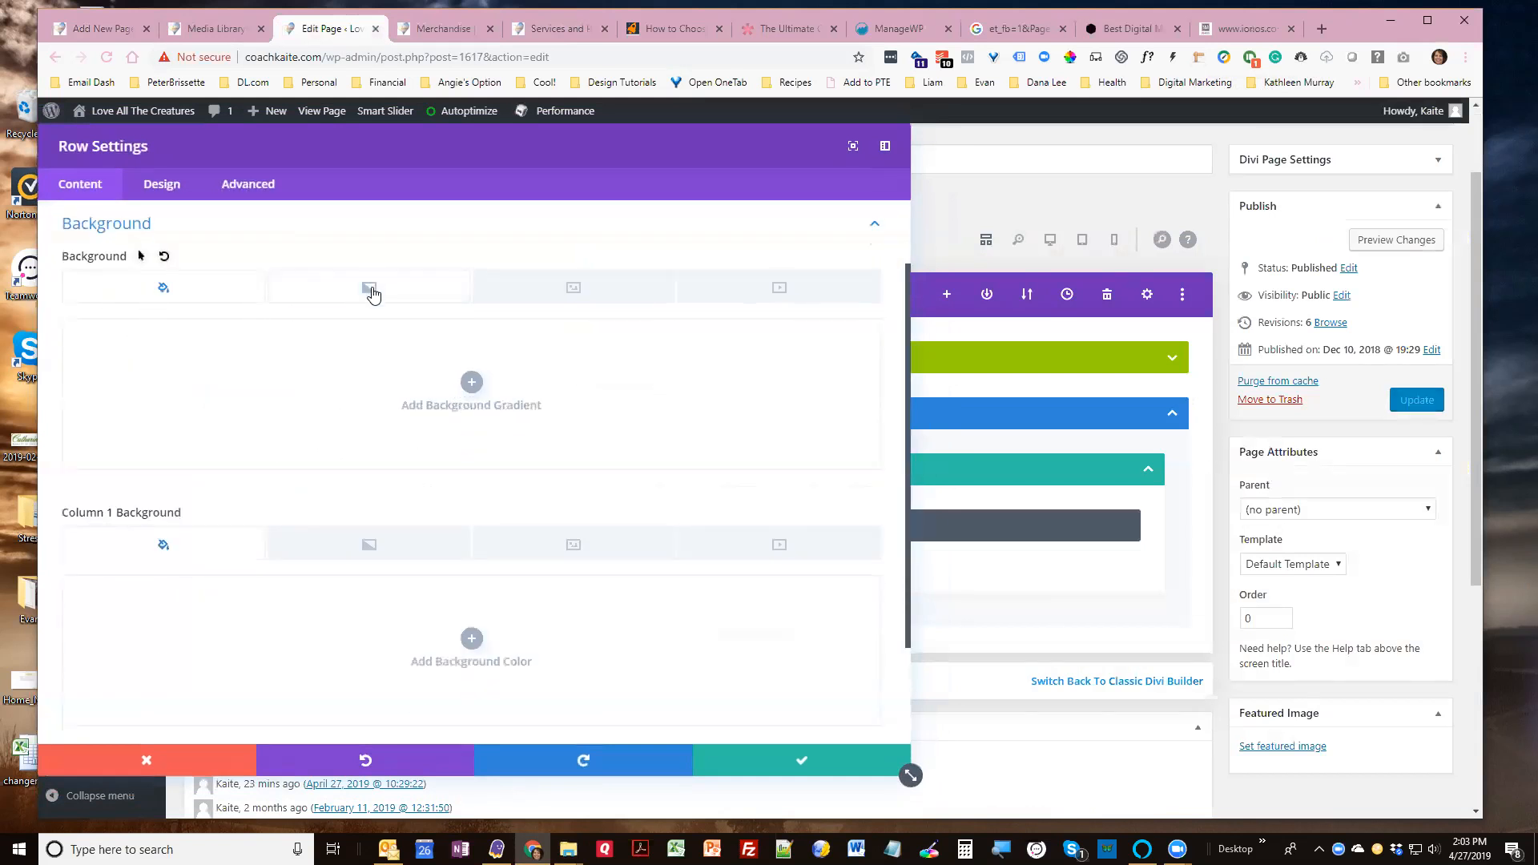
click(471, 381)
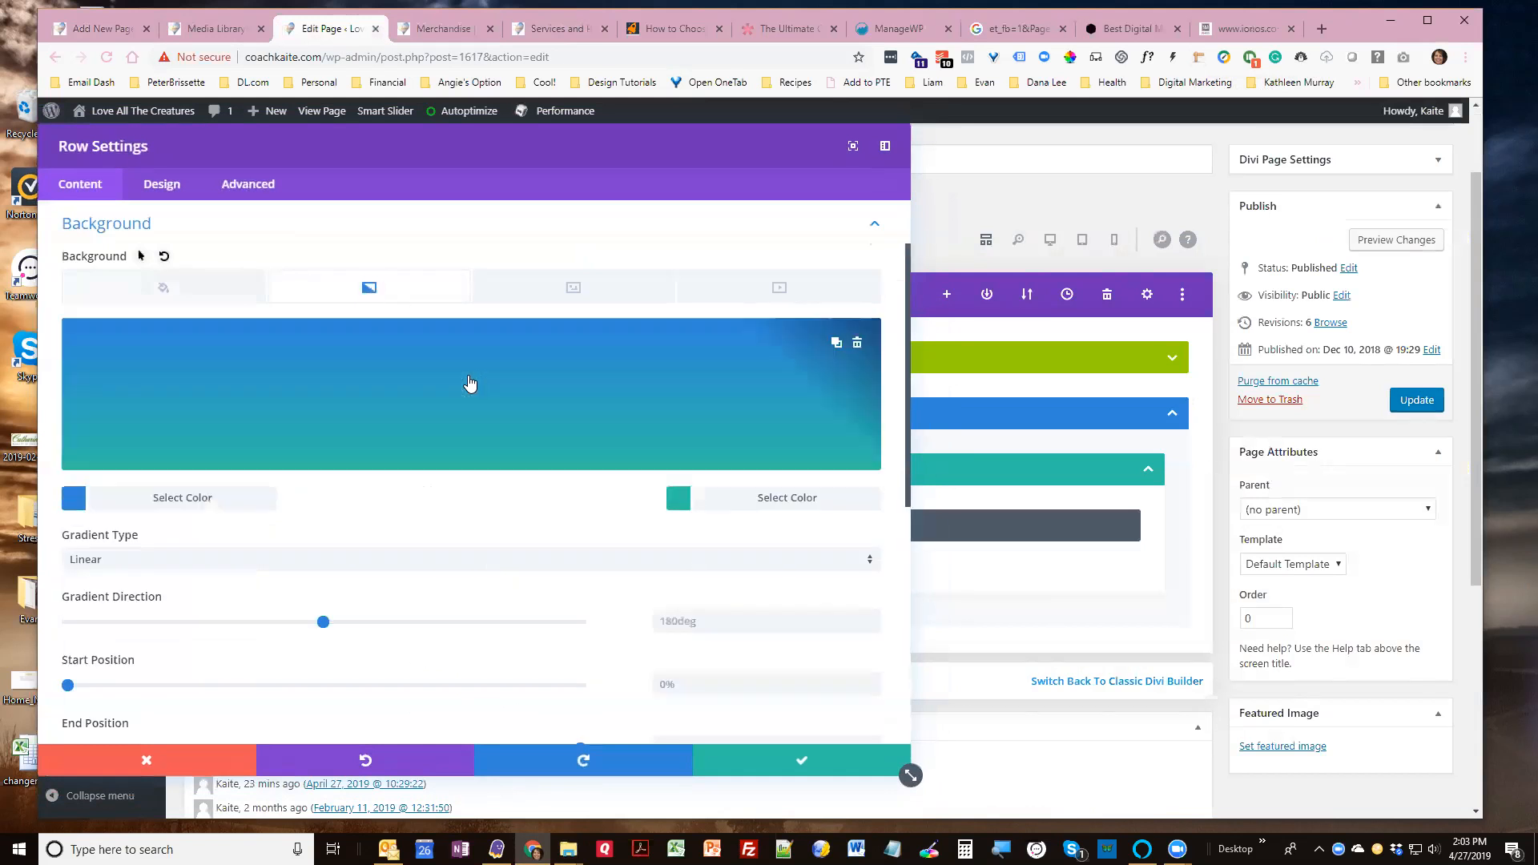
click(530, 303)
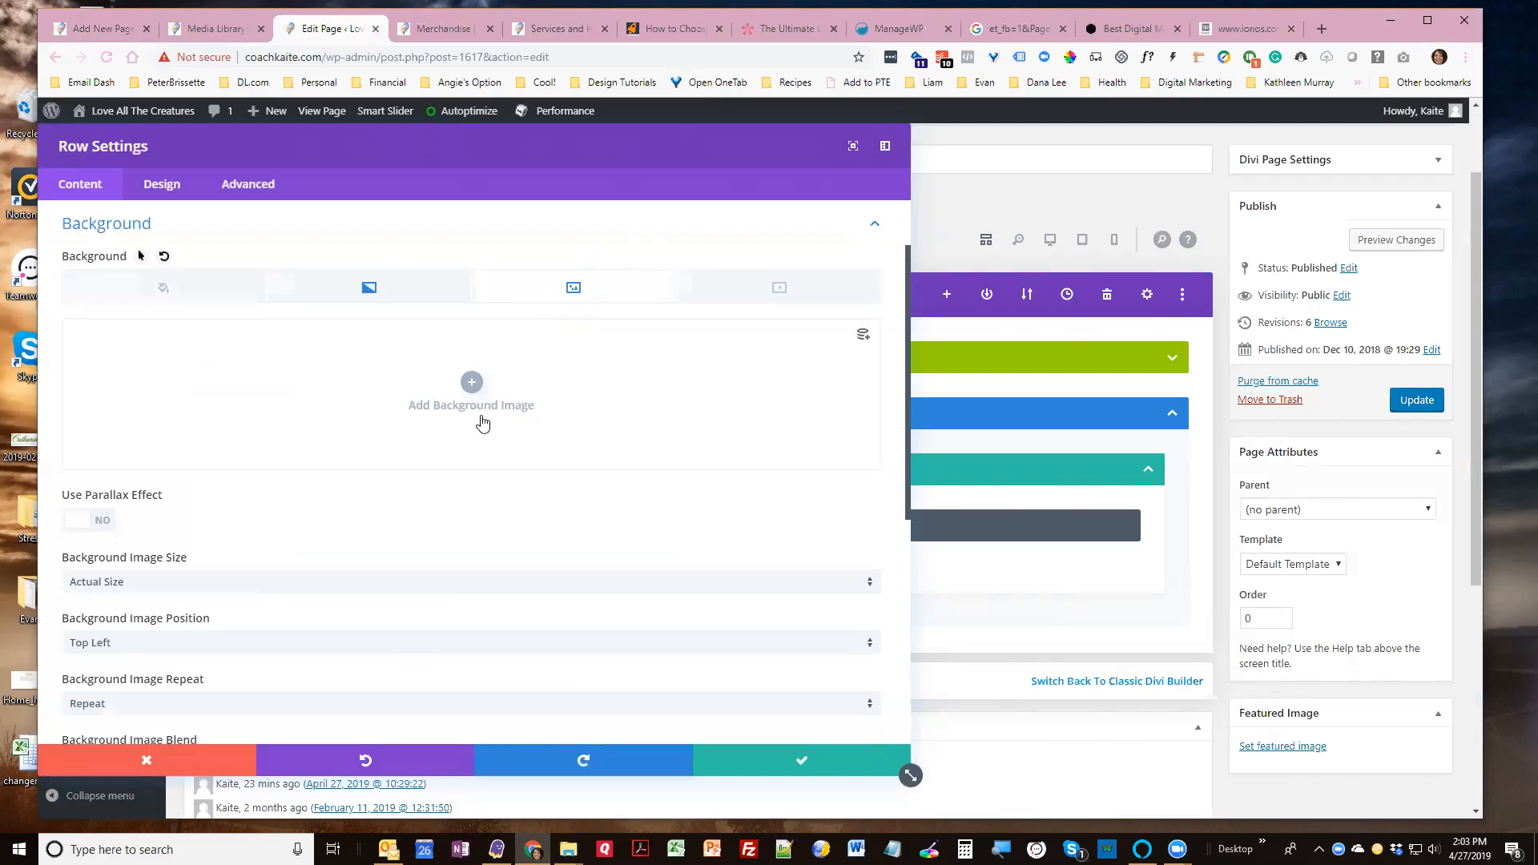
click(353, 301)
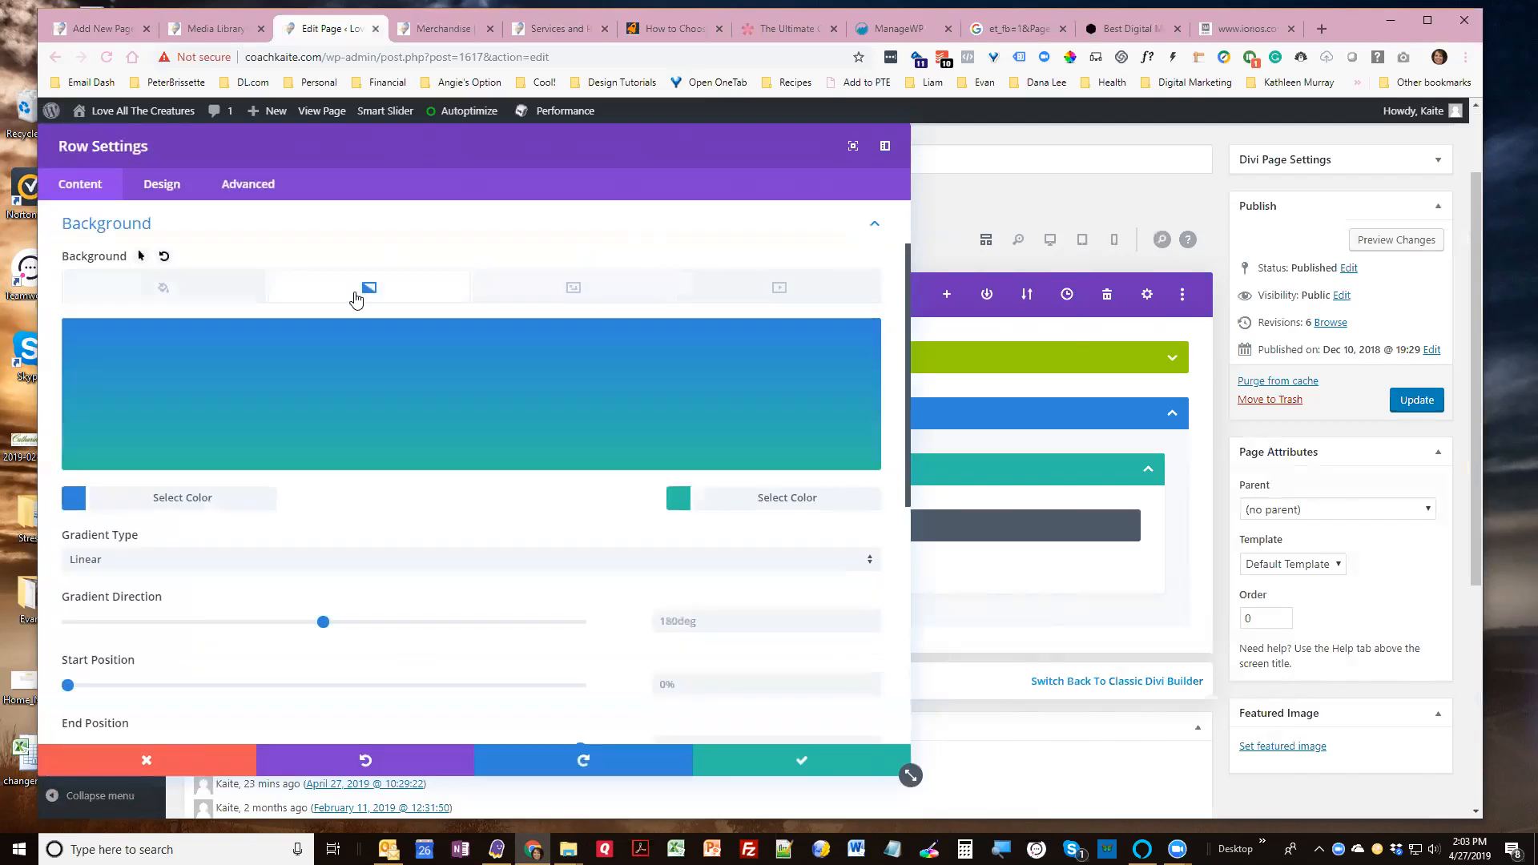
Set the gradient's first color to the translucent pink rgba(203,42,211,0.38)
click(74, 498)
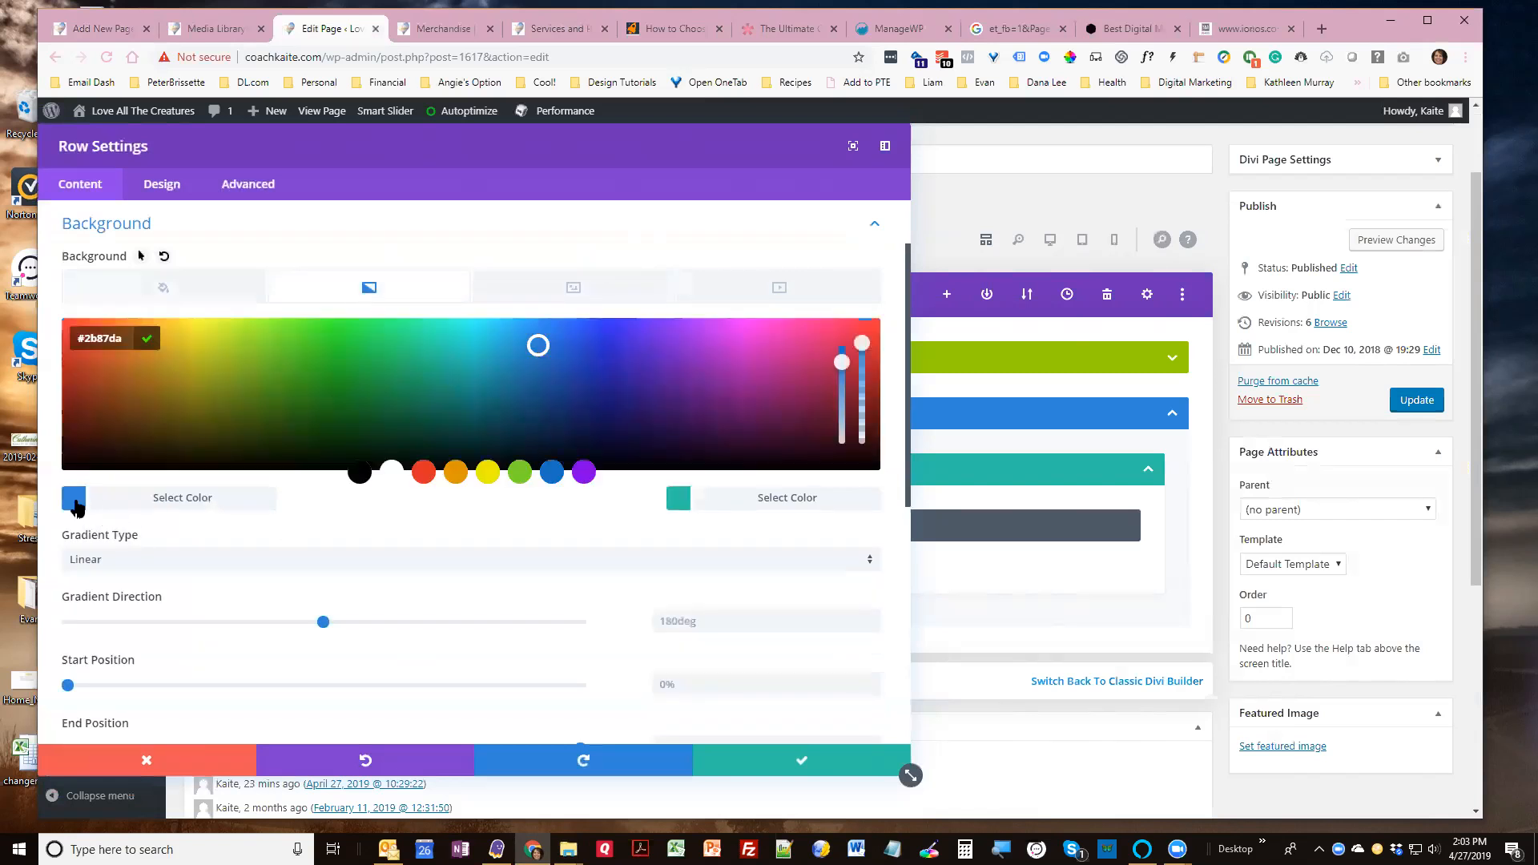
click(208, 344)
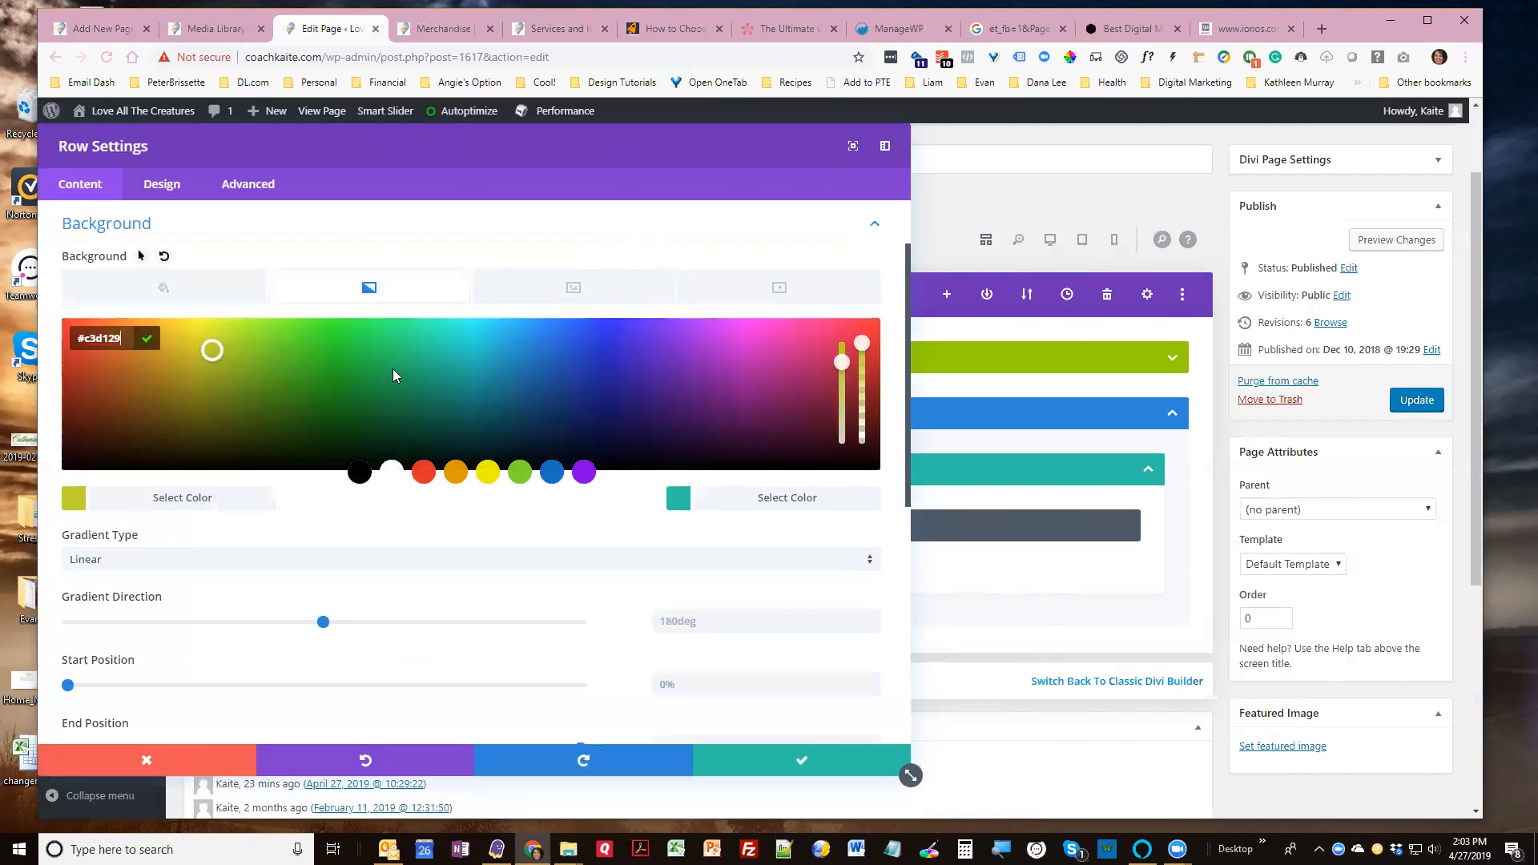
drag(858, 345, 865, 419)
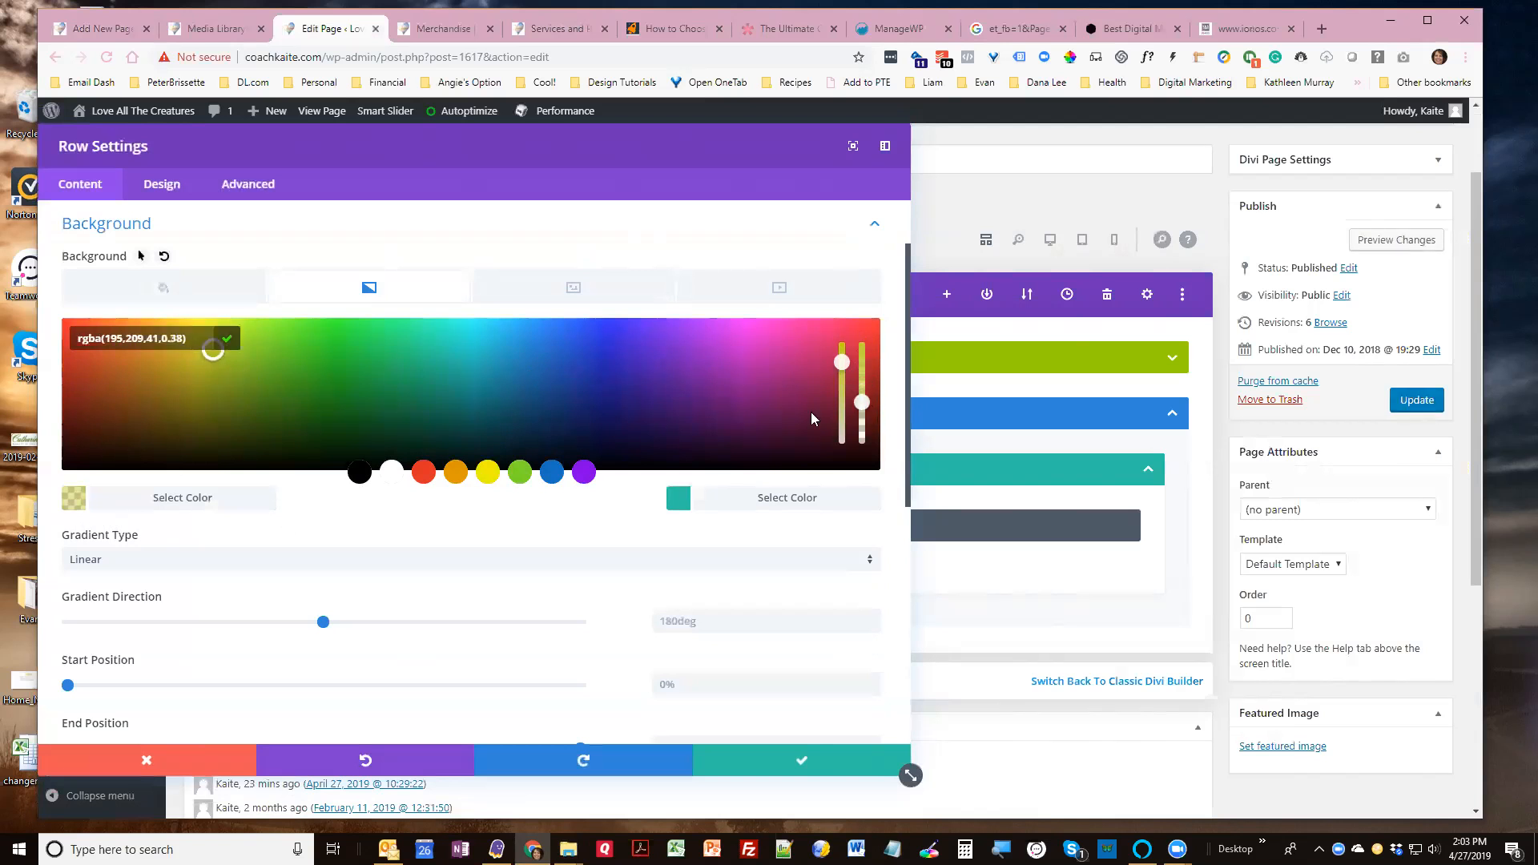
click(738, 346)
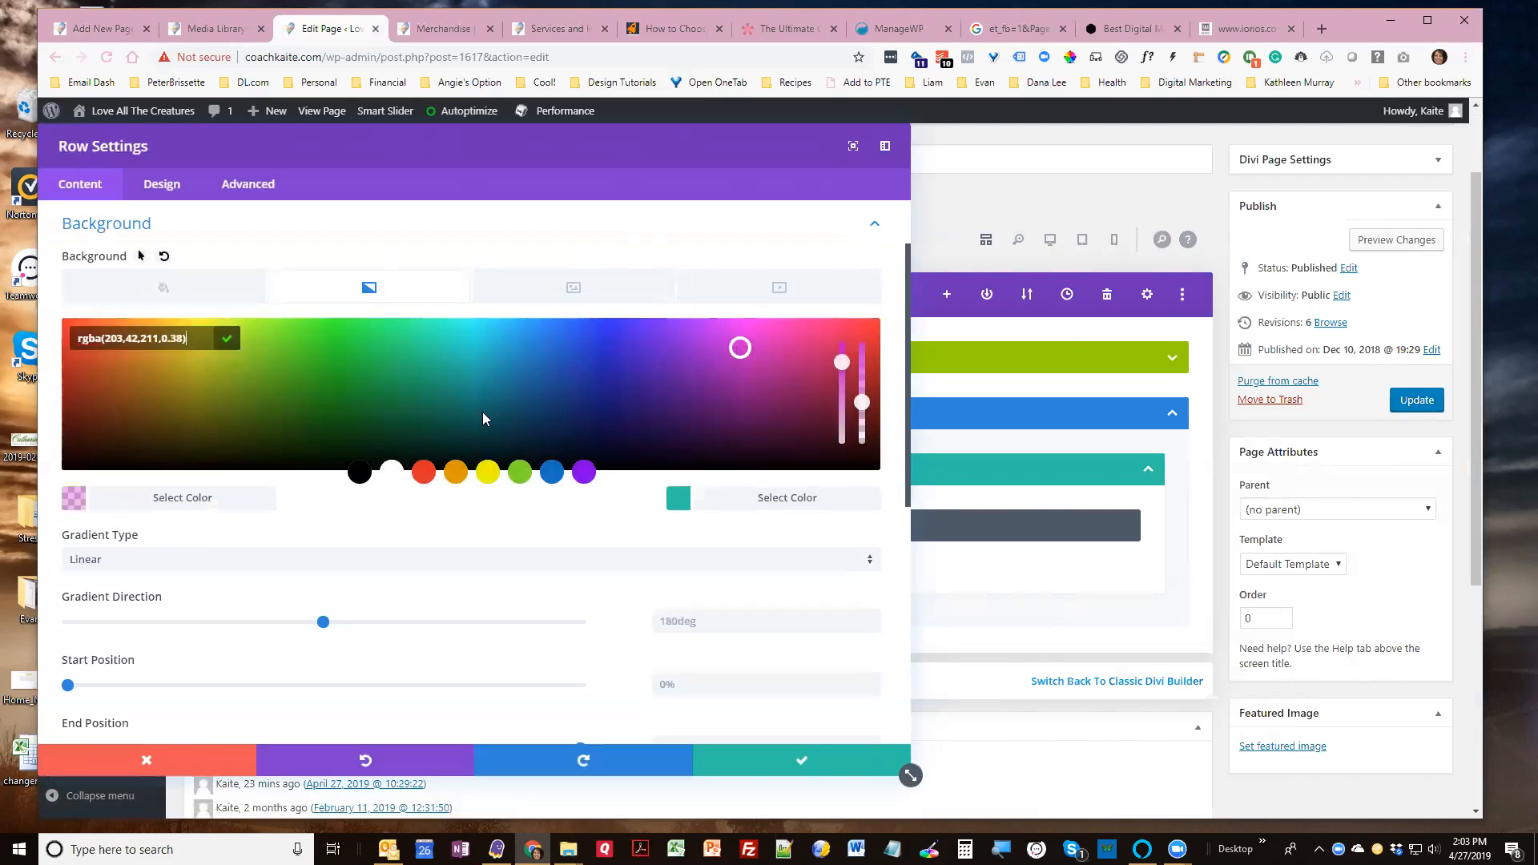
Set the gradient's second color to the translucent yellow rgba(186,171,39,0.39)
click(677, 504)
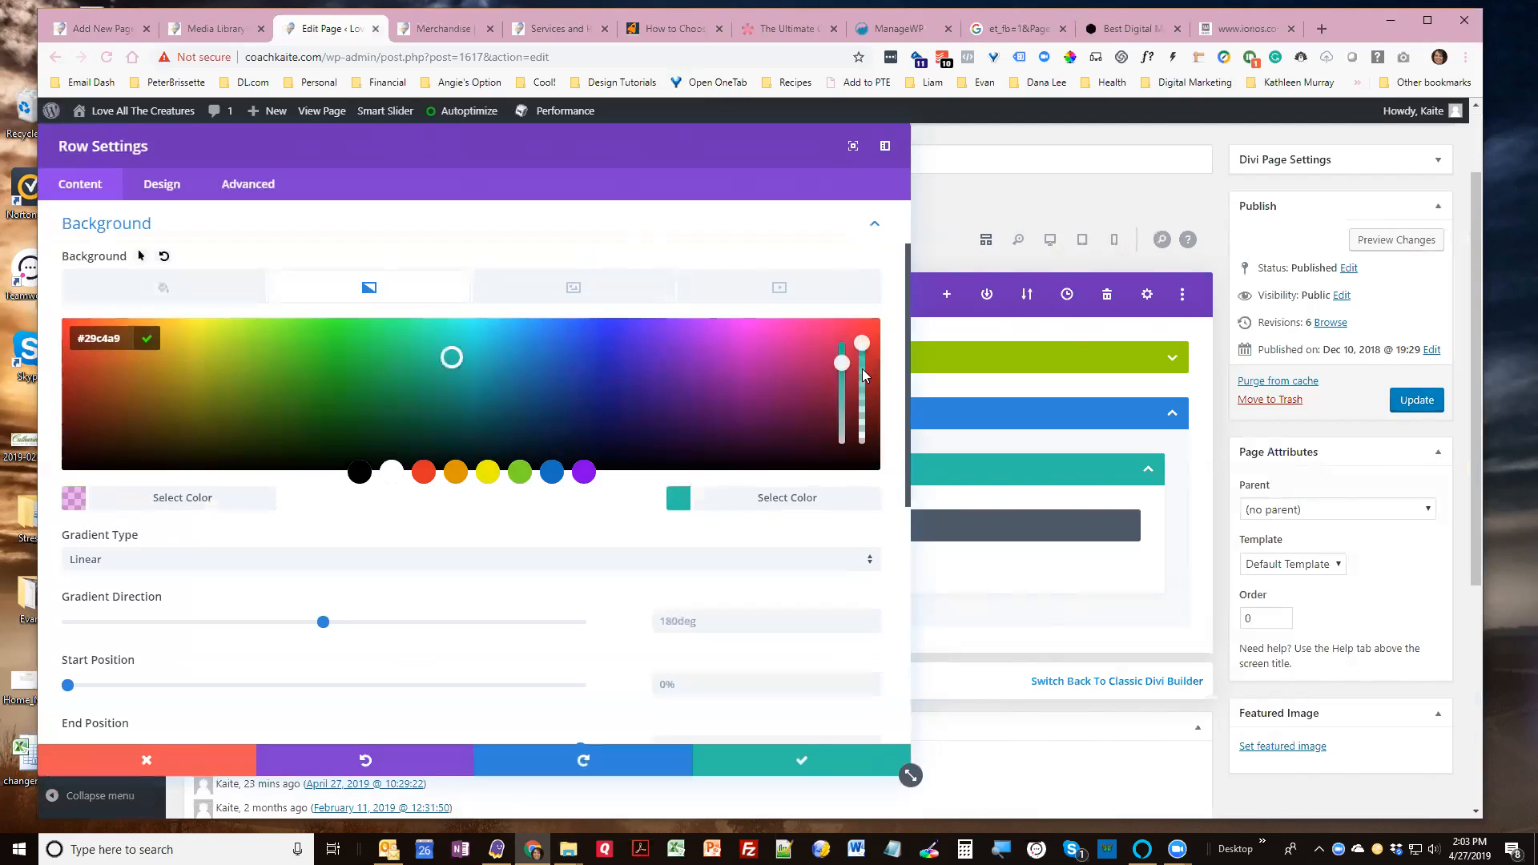
drag(863, 370, 870, 409)
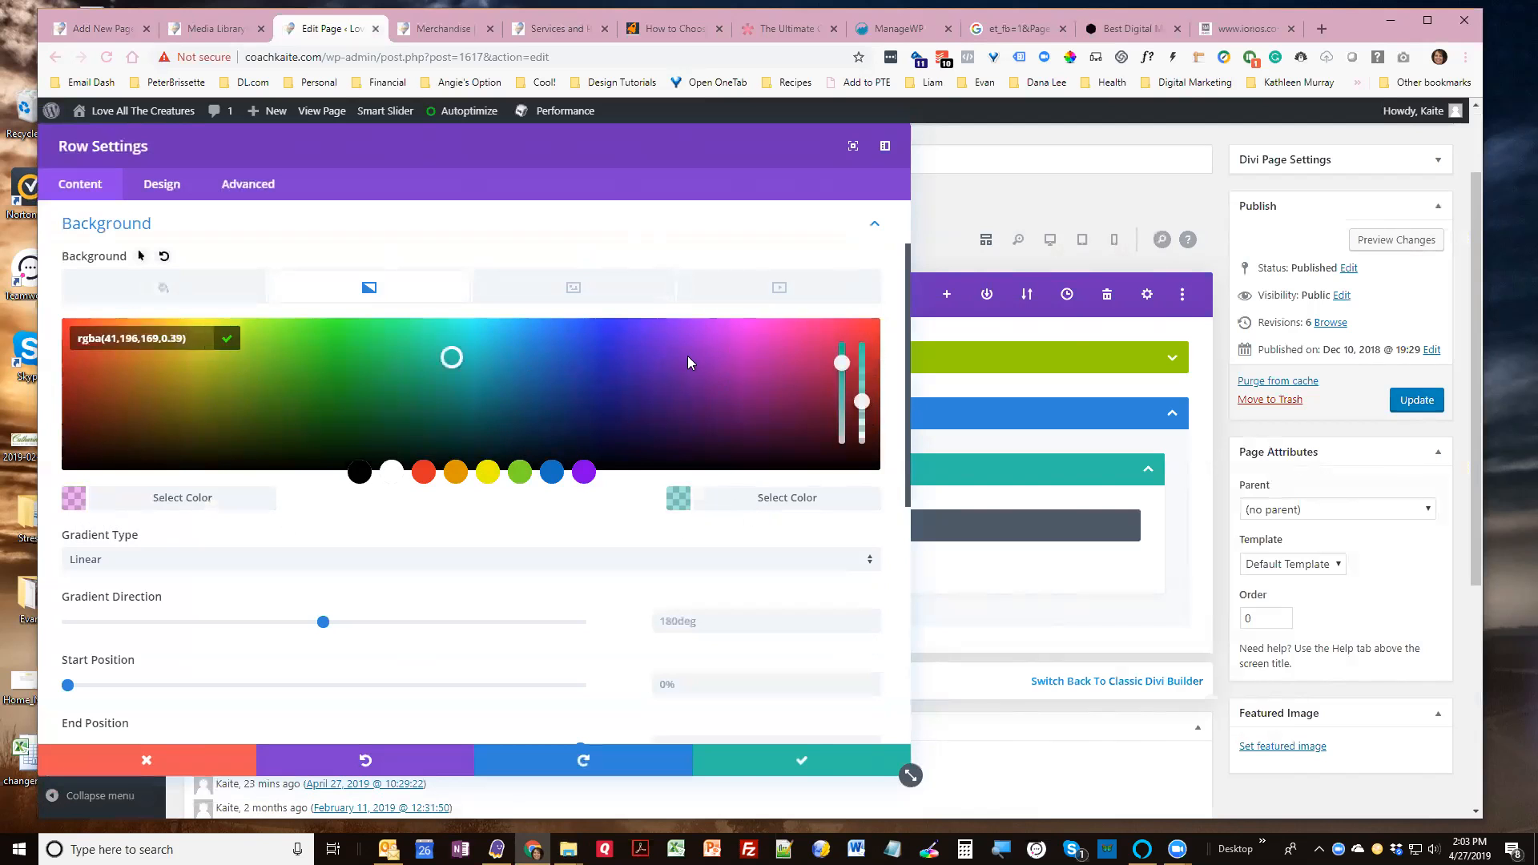
click(186, 363)
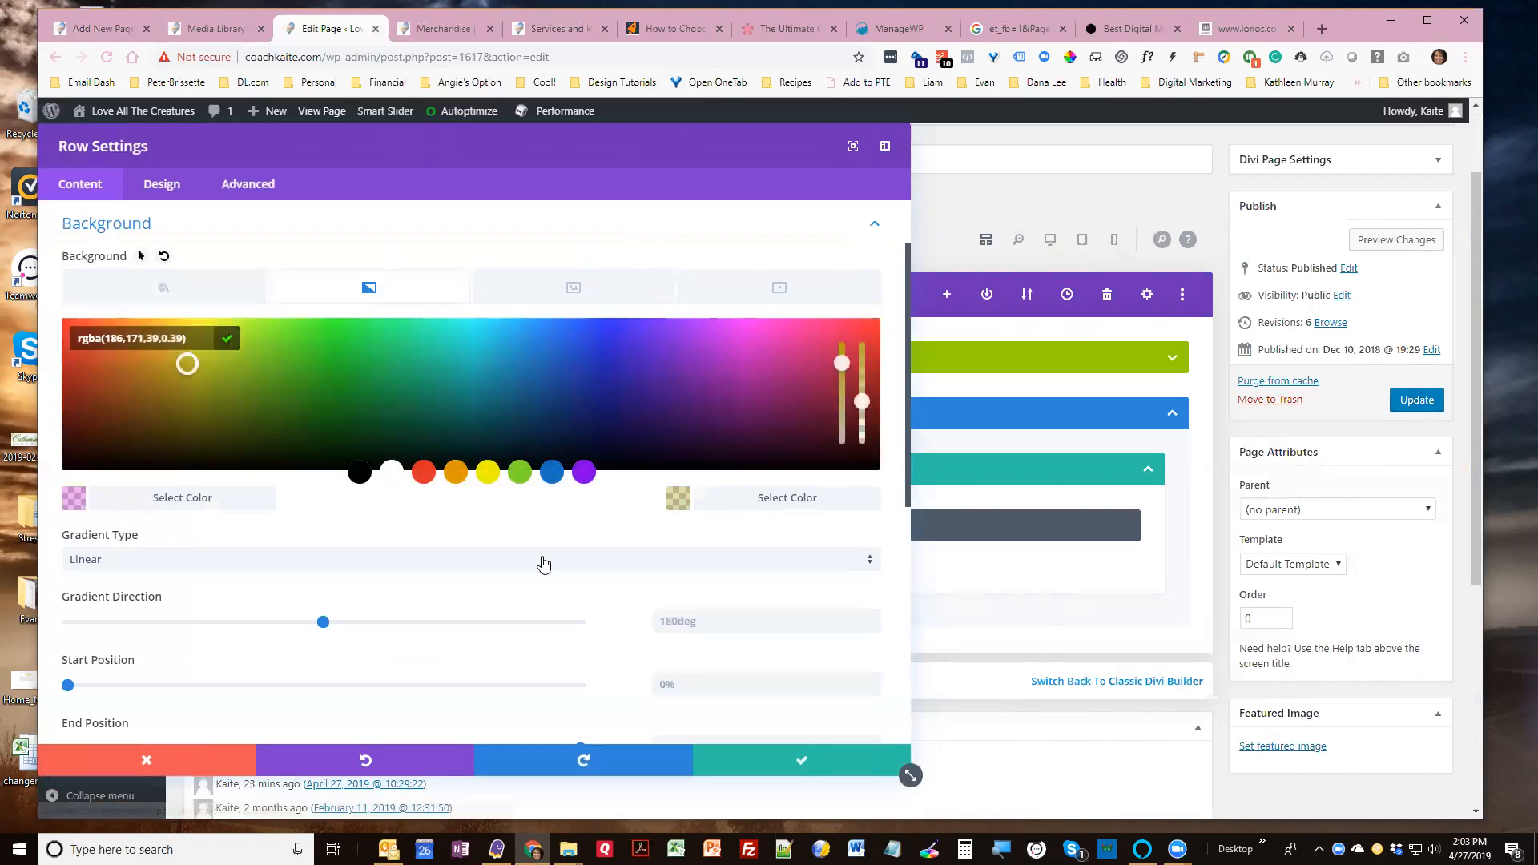
Keep the gradient linear, set its direction to 195deg and start position to 1%, lower the end position, and save the row
click(245, 569)
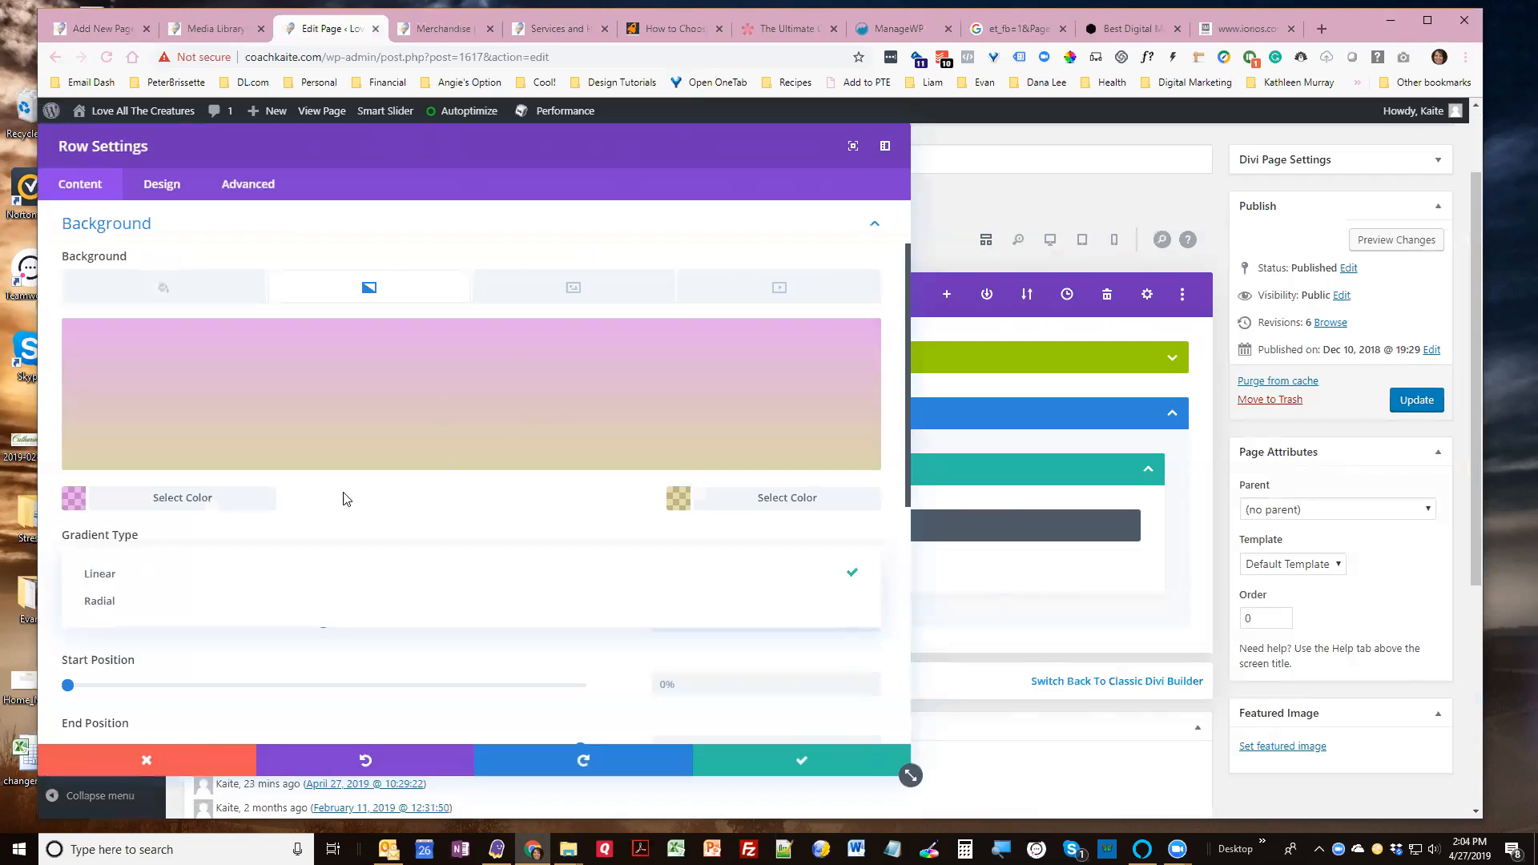
click(179, 574)
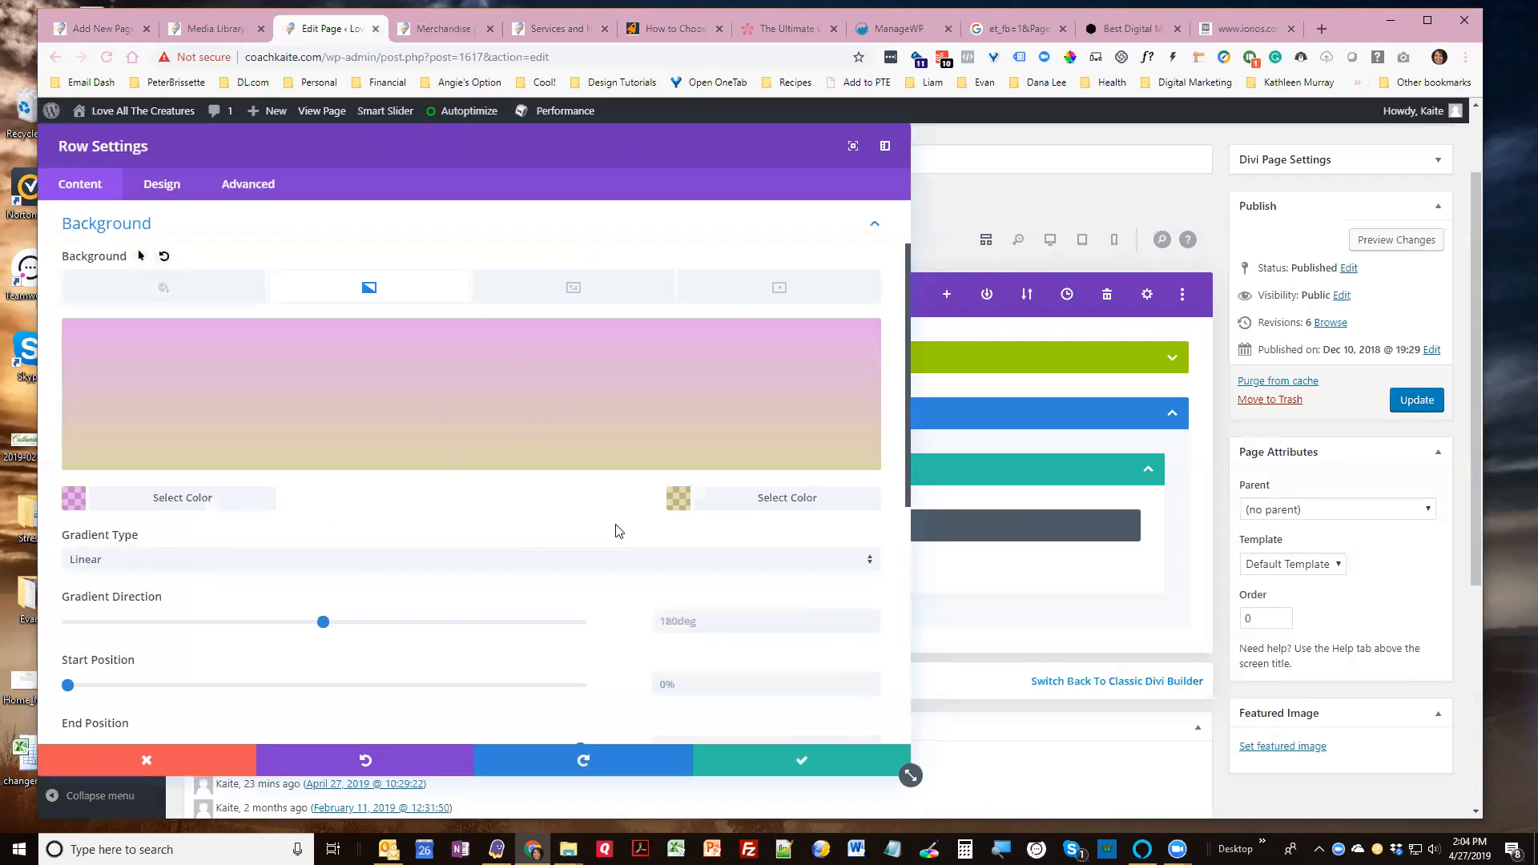
drag(303, 628, 346, 628)
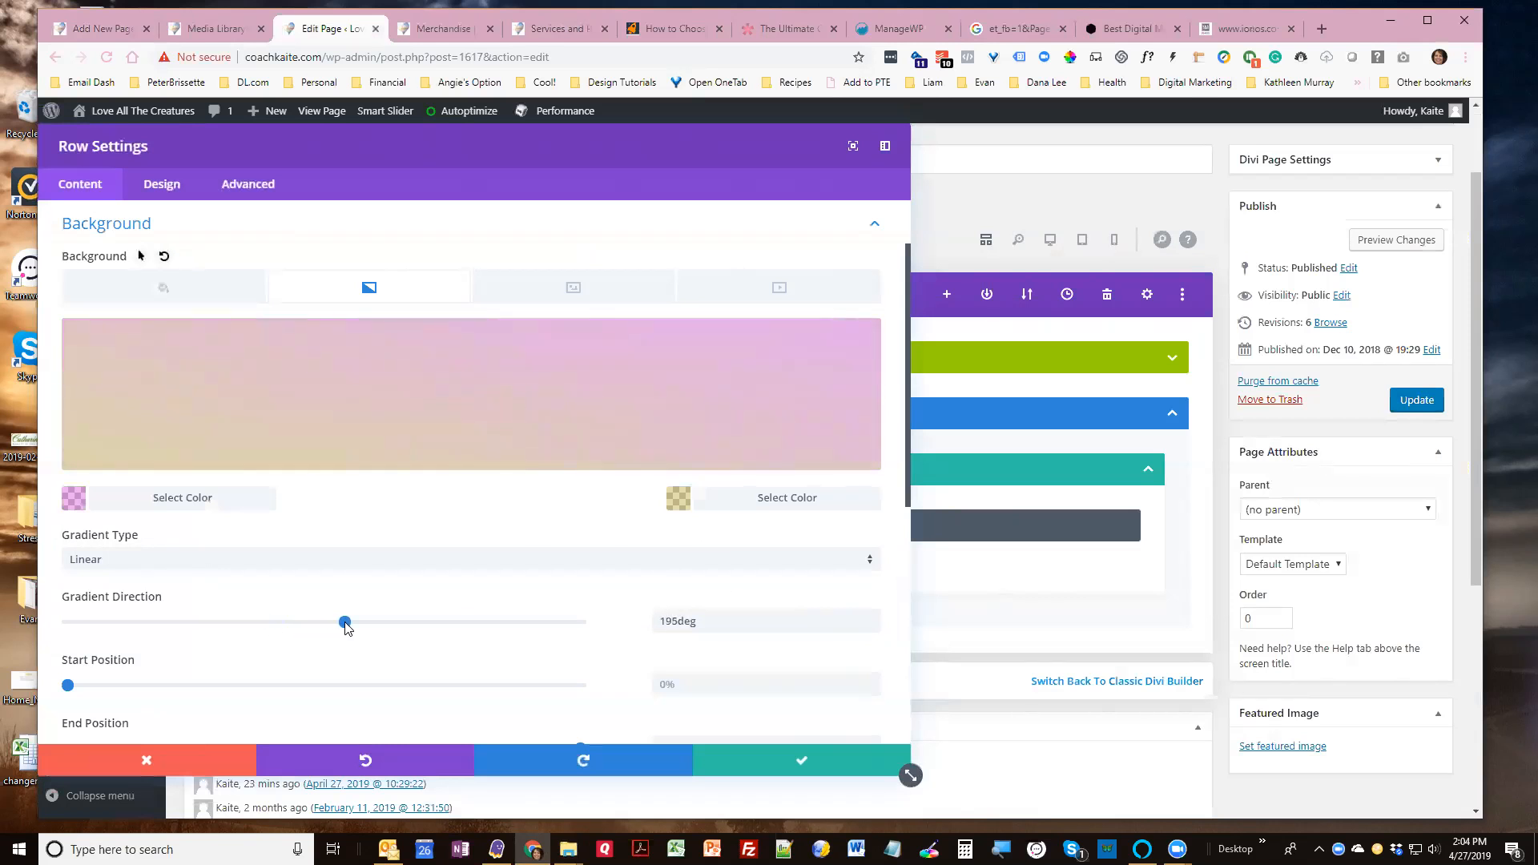
scroll(437, 605, down, 1)
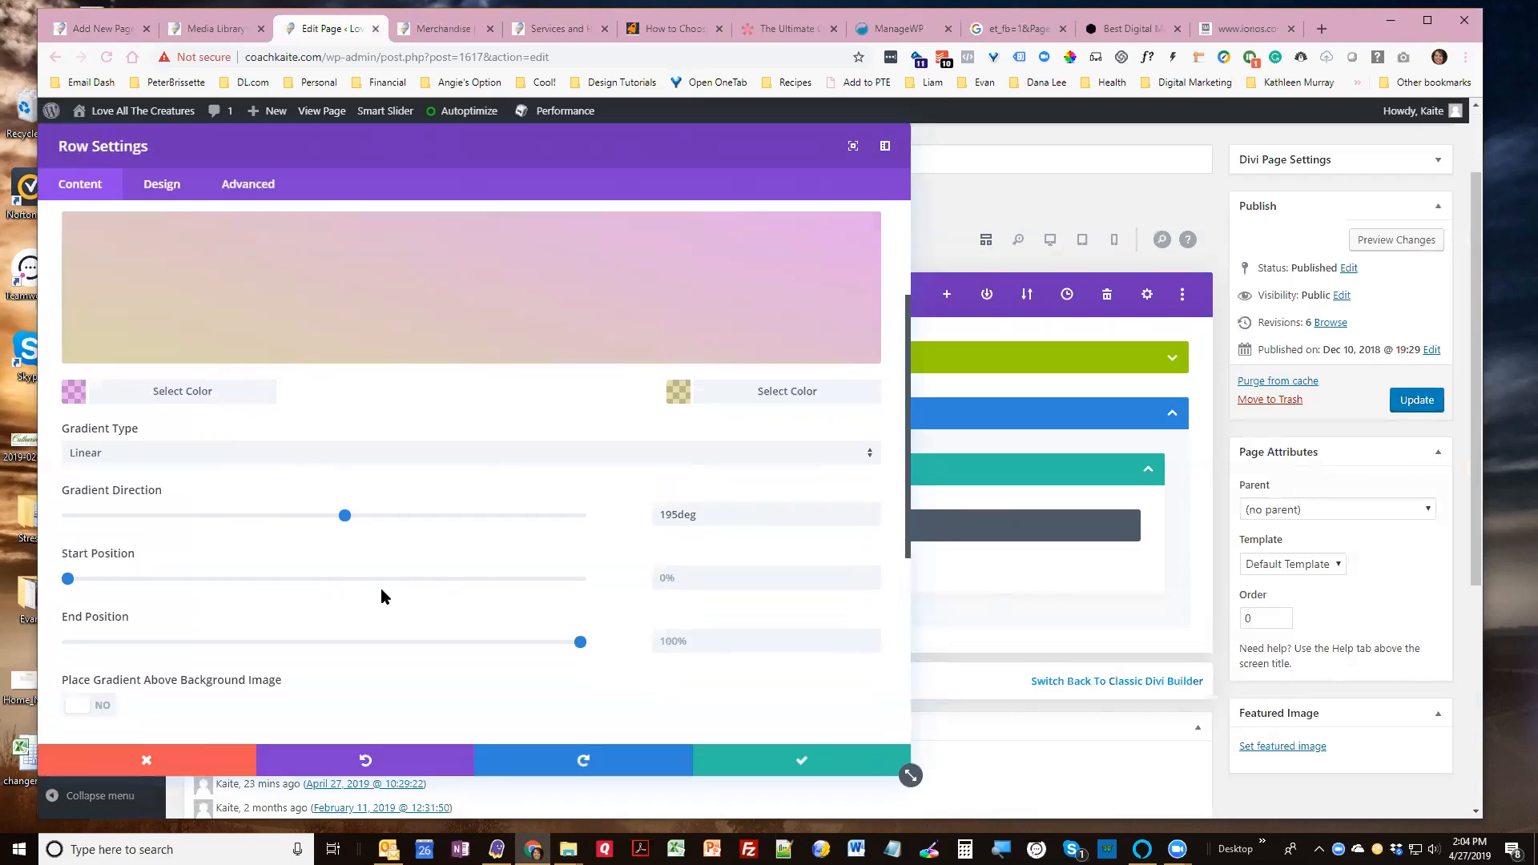
mouse_move(67, 578)
mouse_down()
mouse_move(282, 593)
mouse_move(70, 596)
mouse_up()
drag(581, 641, 498, 642)
click(801, 761)
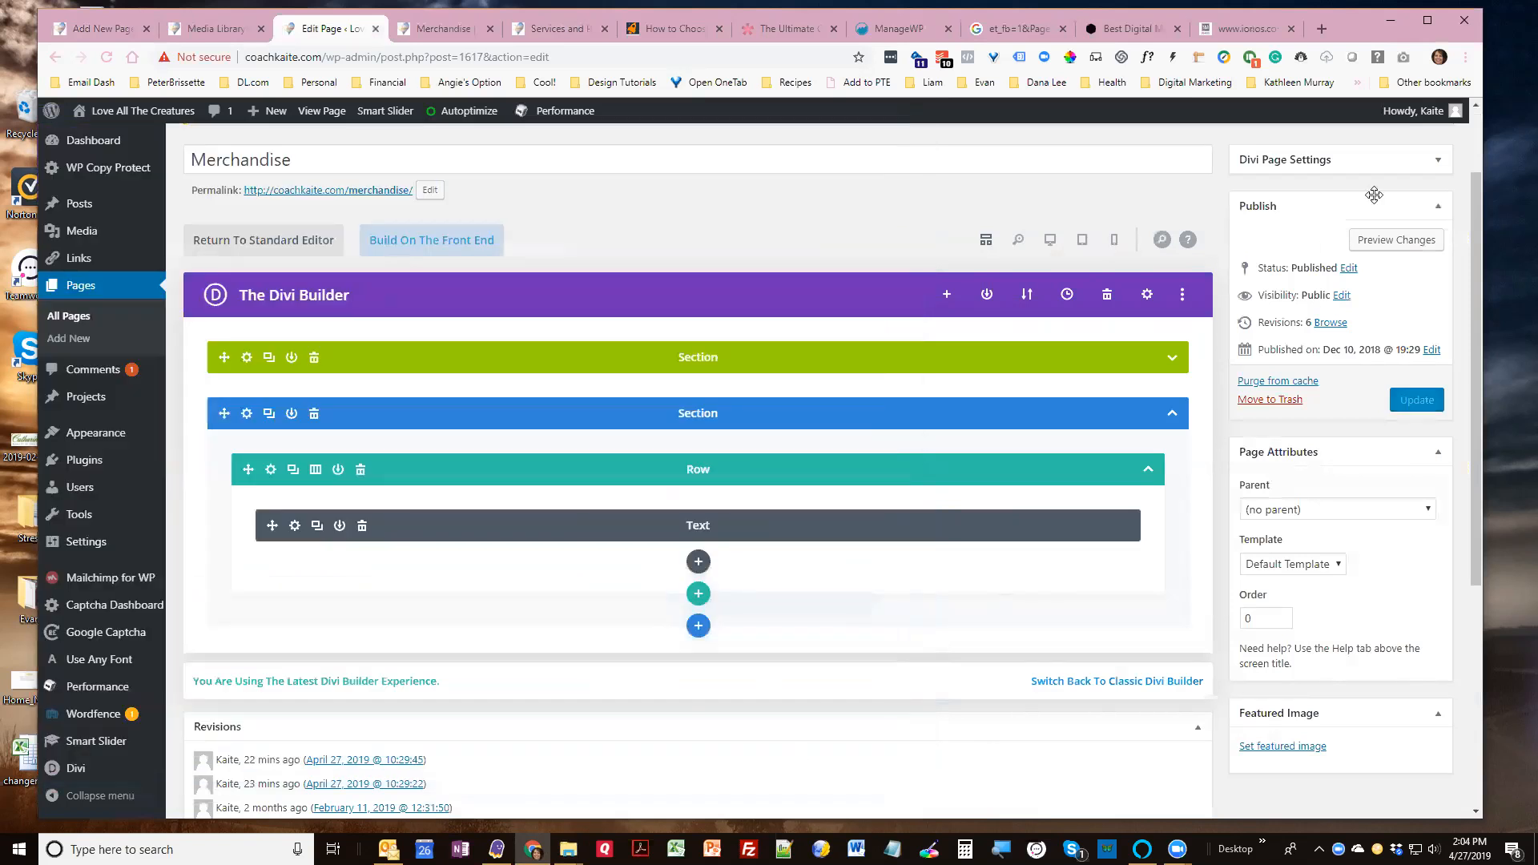
Preview the page, look over the gradient row around the stickers relative to the banner, turn off the measuring overlay, and return to the editor
click(1397, 240)
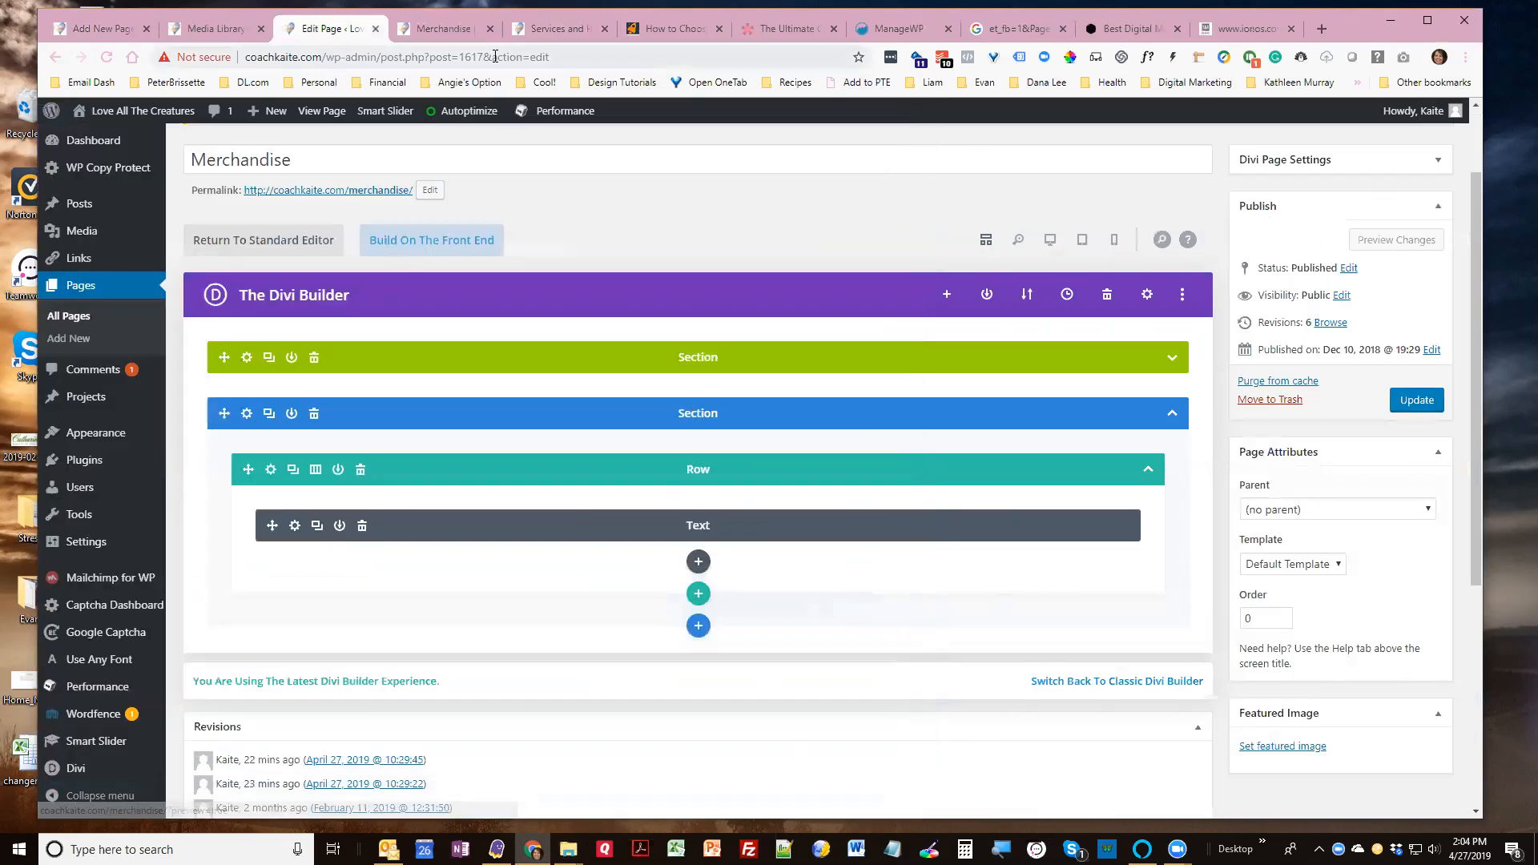
click(448, 32)
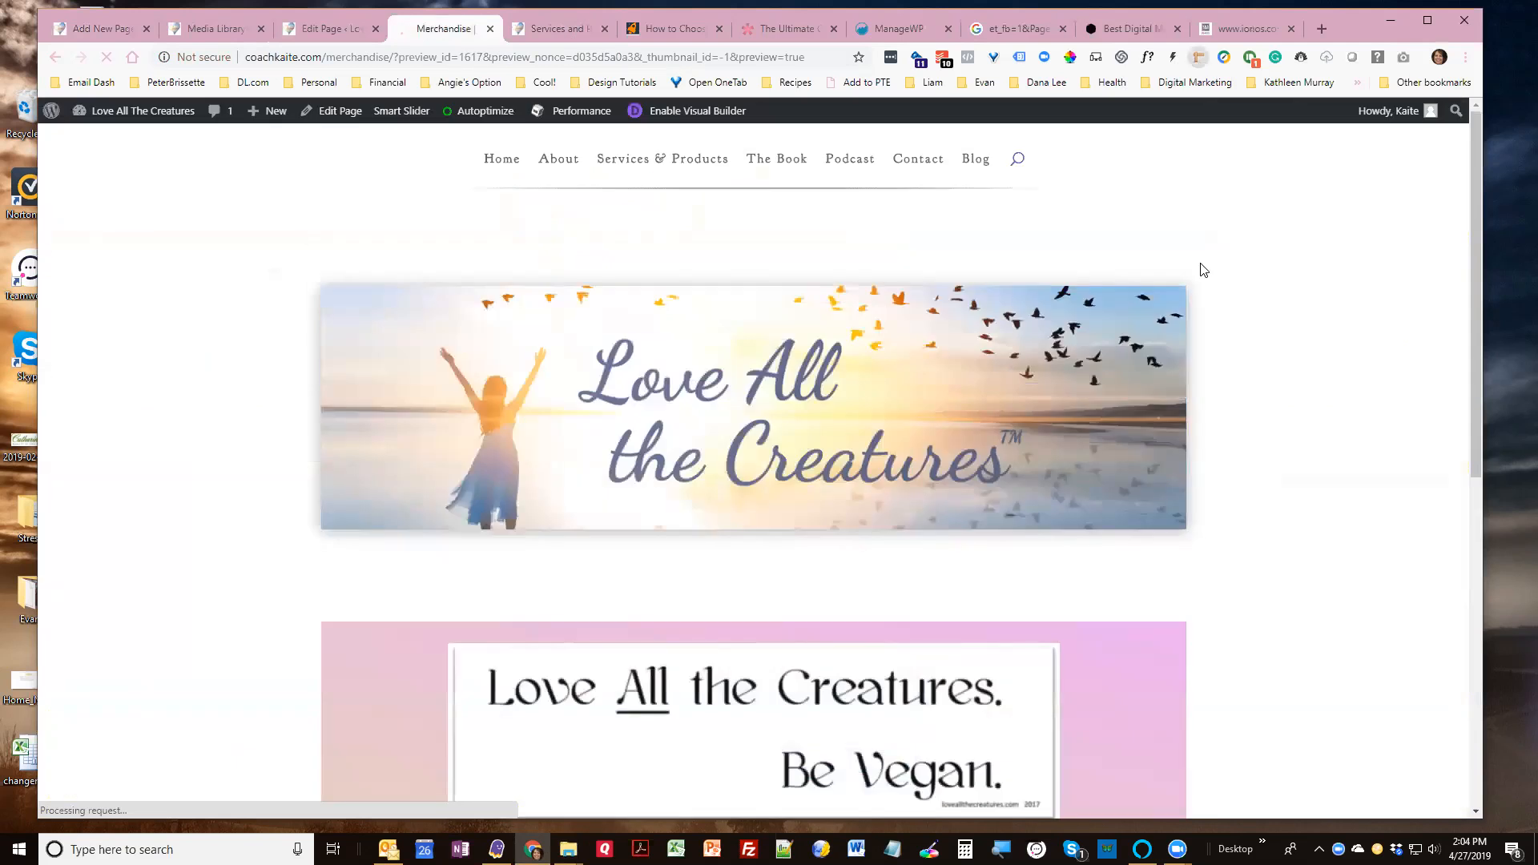
scroll(1378, 338, down, 4)
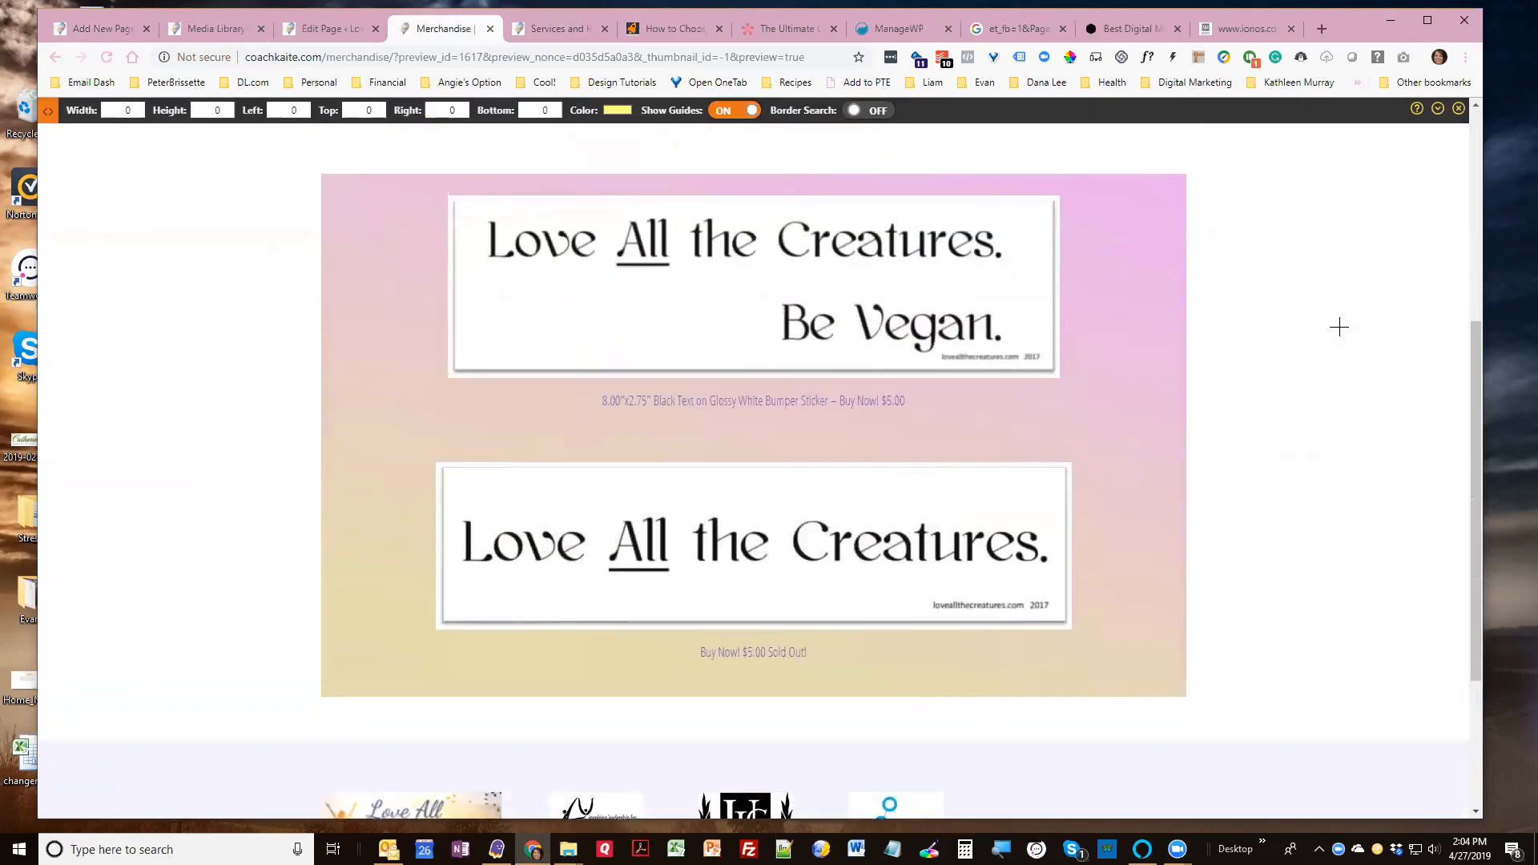
scroll(1339, 327, up, 1)
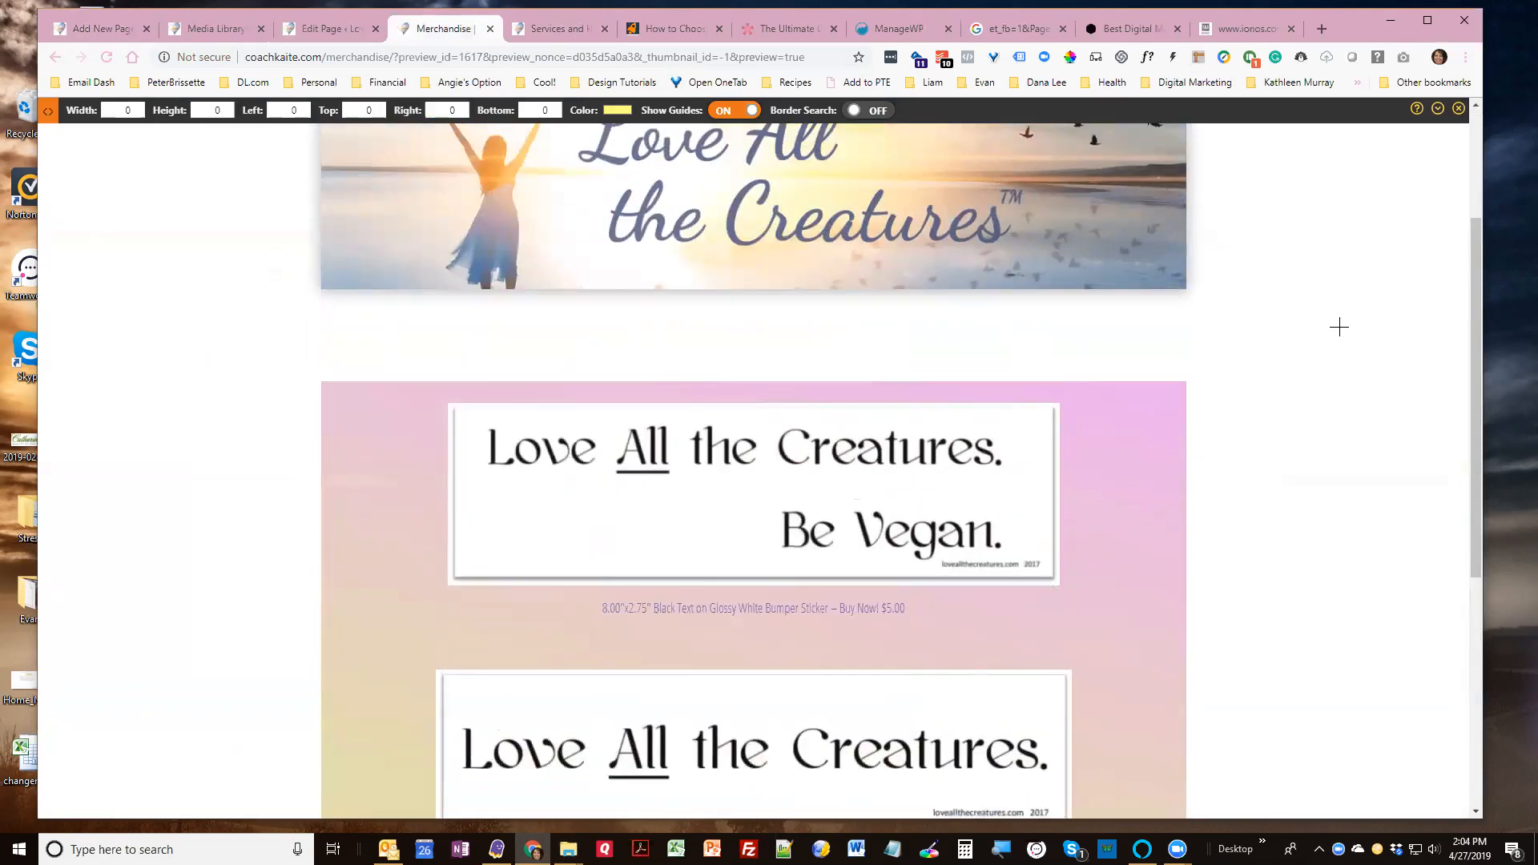
scroll(1339, 327, down, 1)
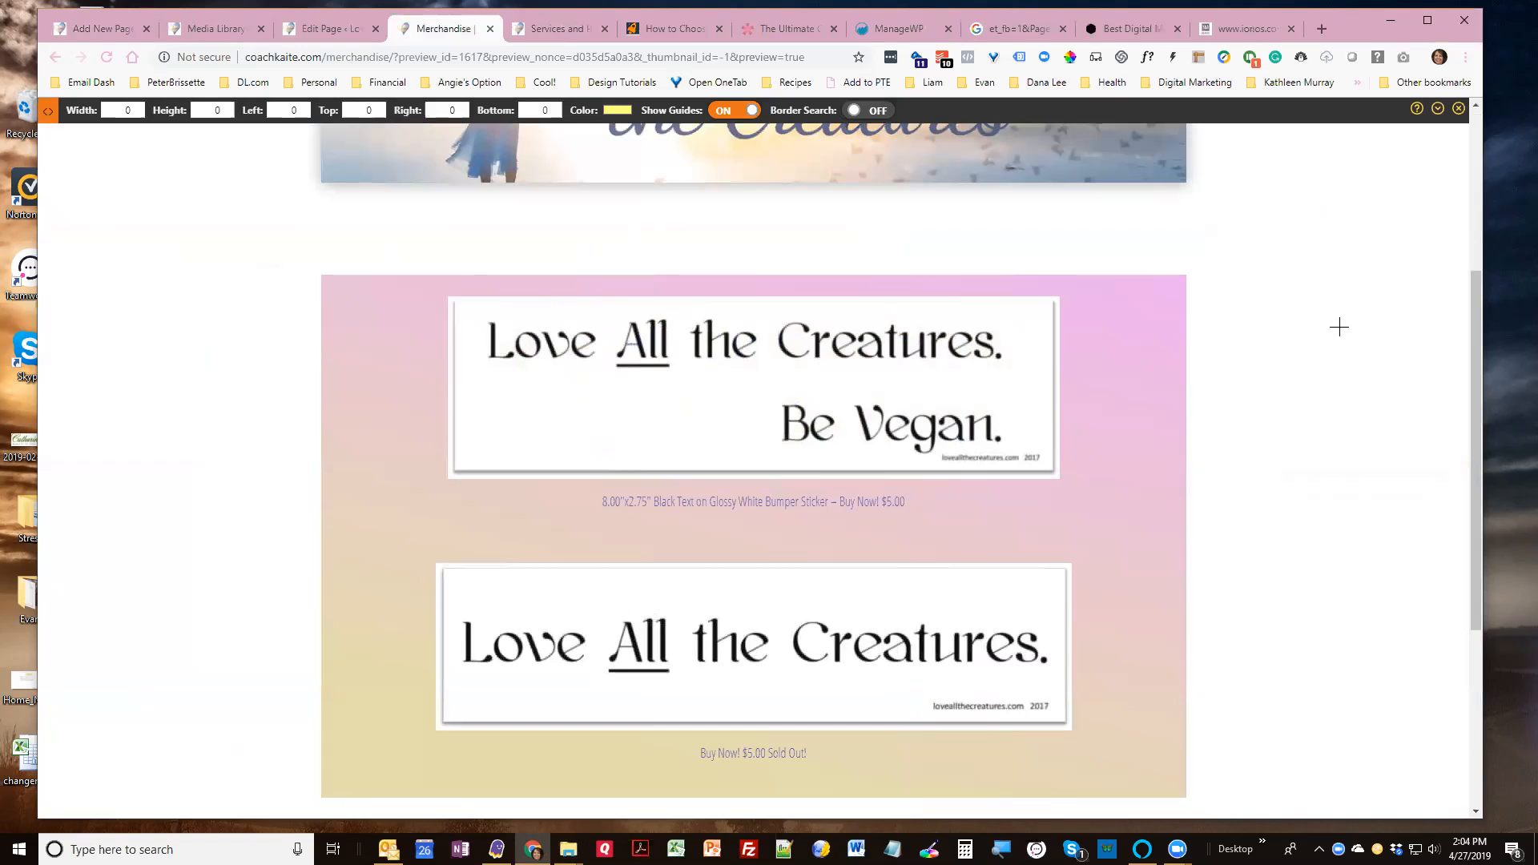
scroll(1339, 327, down, 2)
scroll(1339, 327, up, 5)
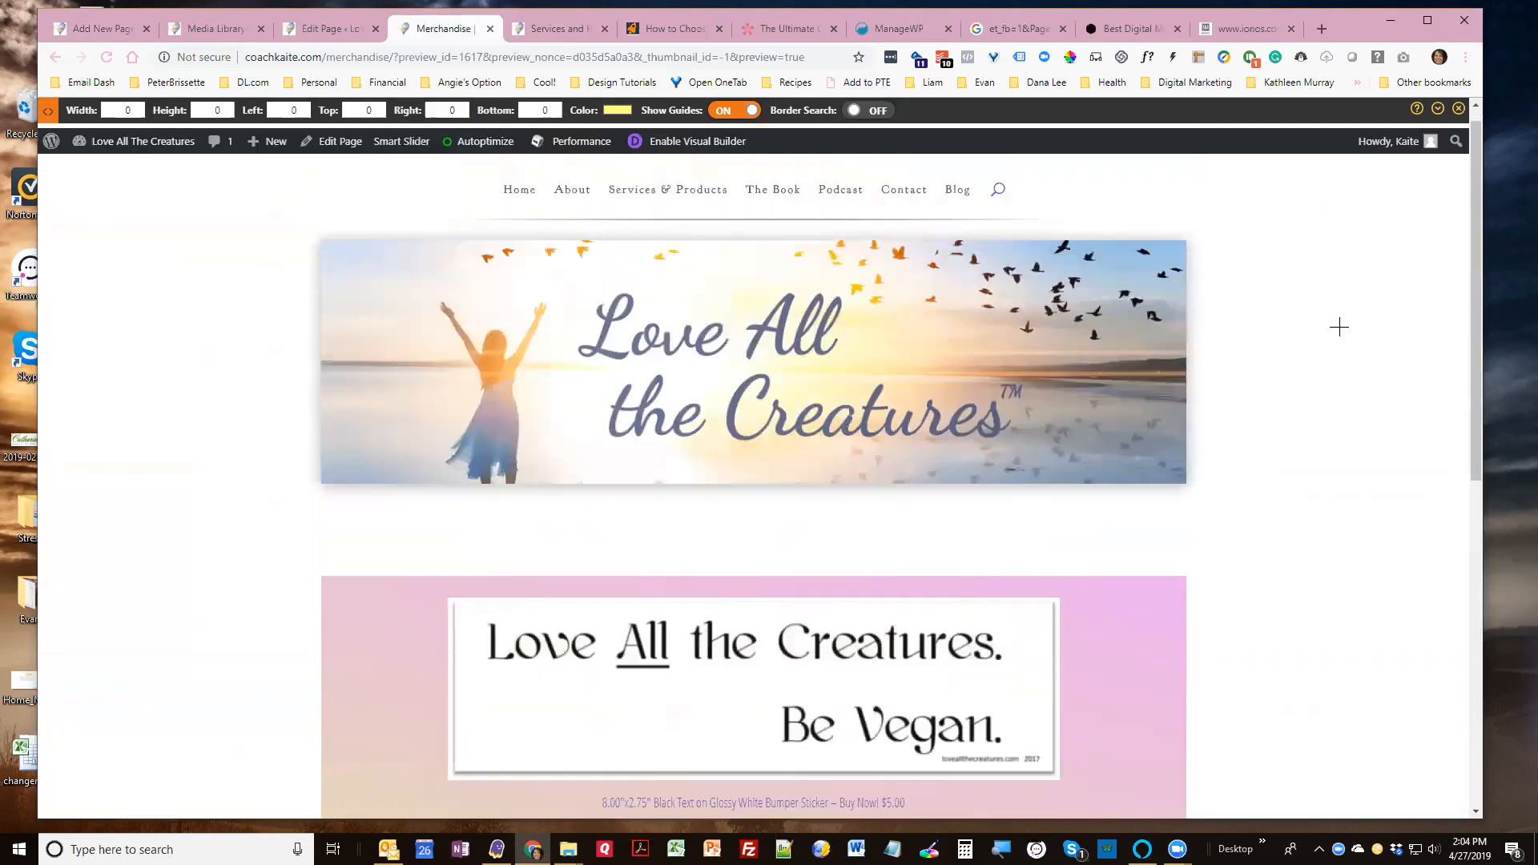
scroll(1339, 327, down, 1)
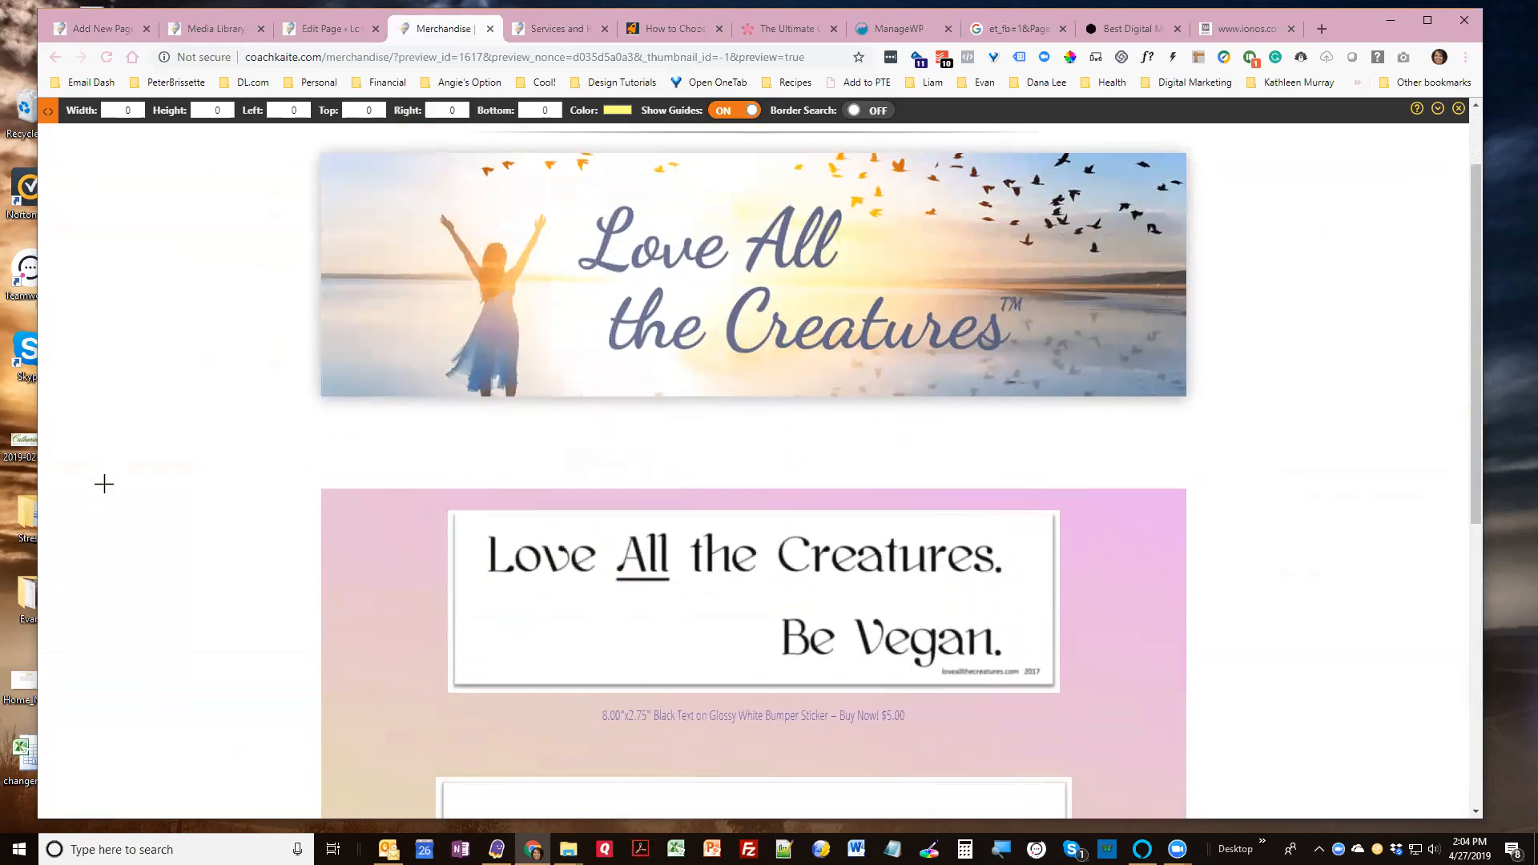
scroll(1234, 481, down, 2)
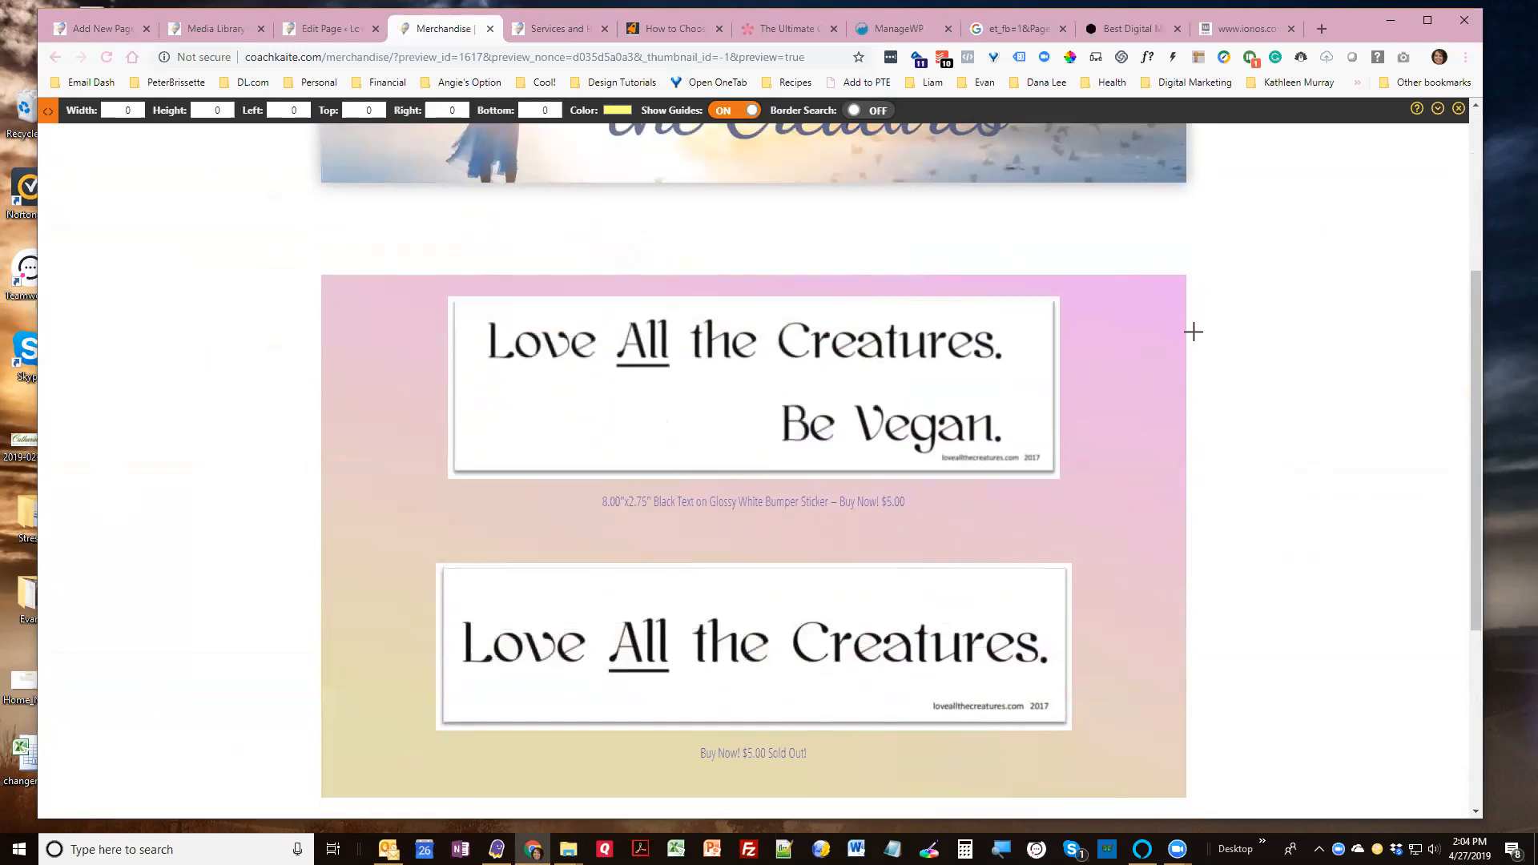
click(1198, 56)
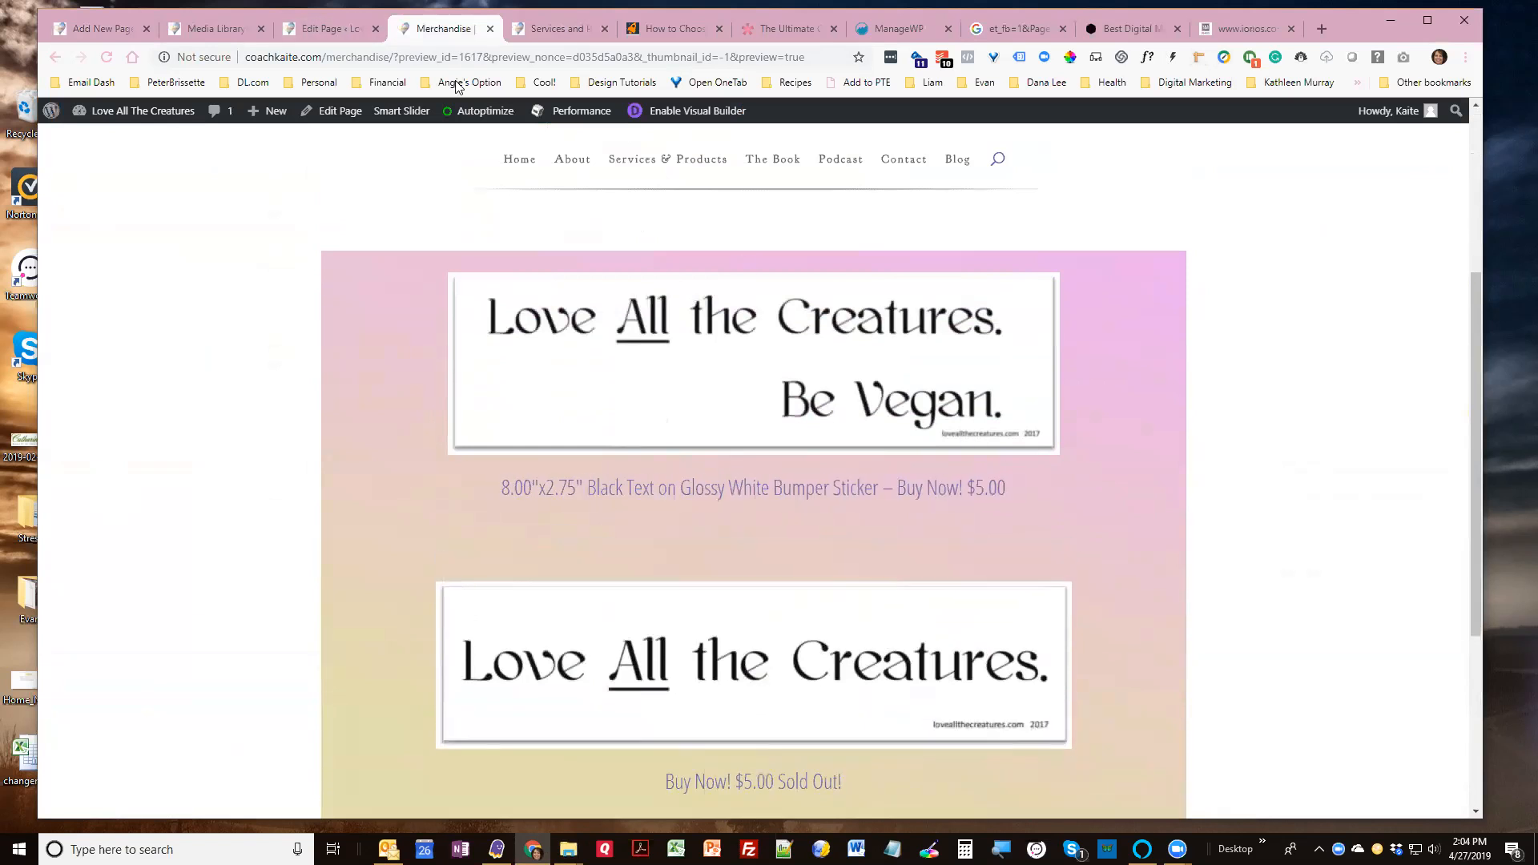
click(316, 28)
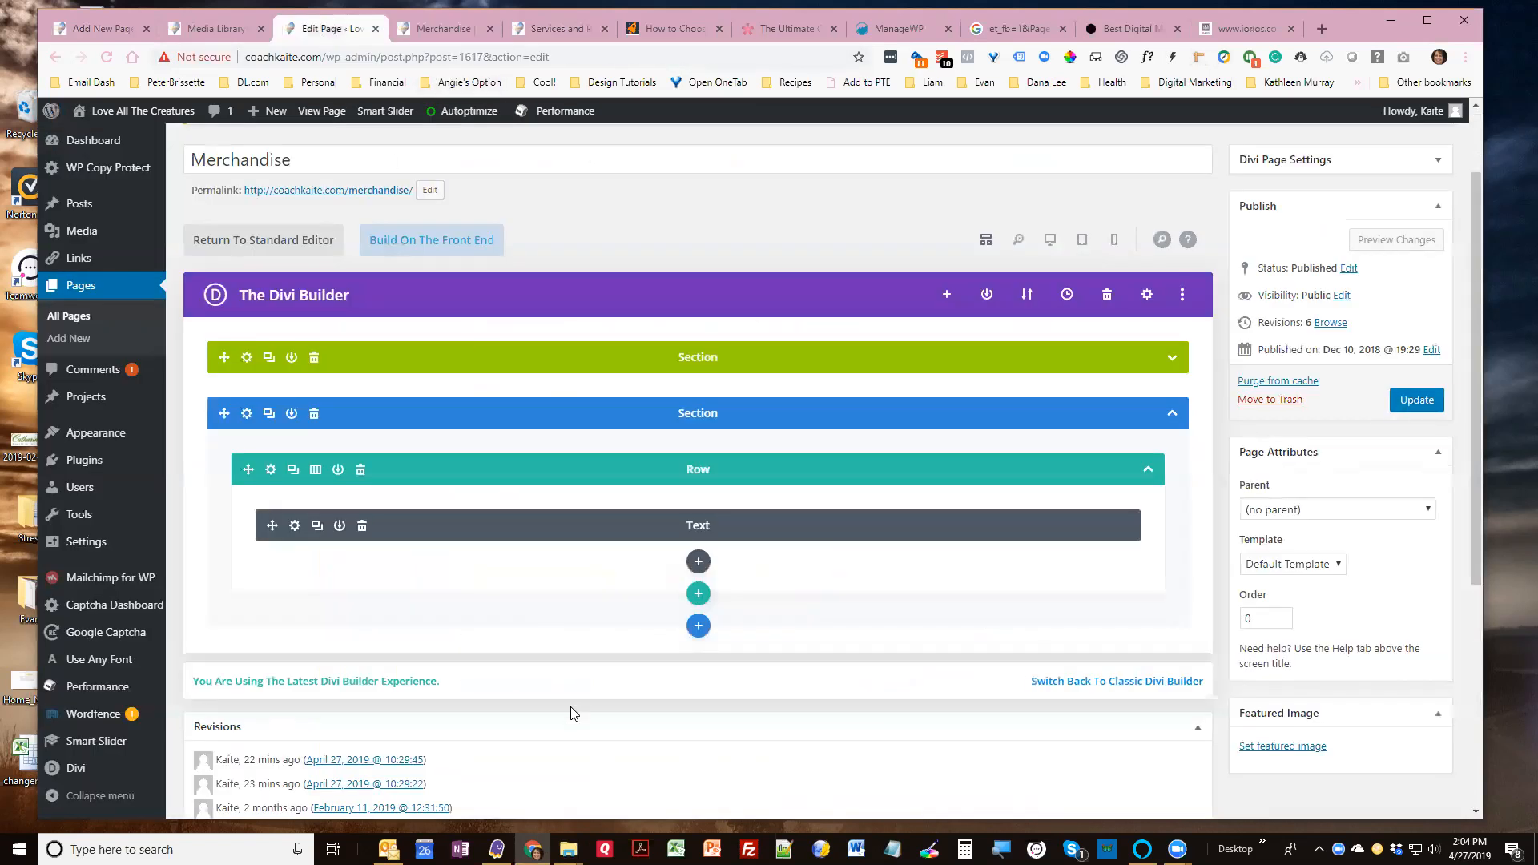
Reopen the row's background gradient settings, copy the first color's value rgba(203,42,211,0.38), and switch to Notepad
click(270, 473)
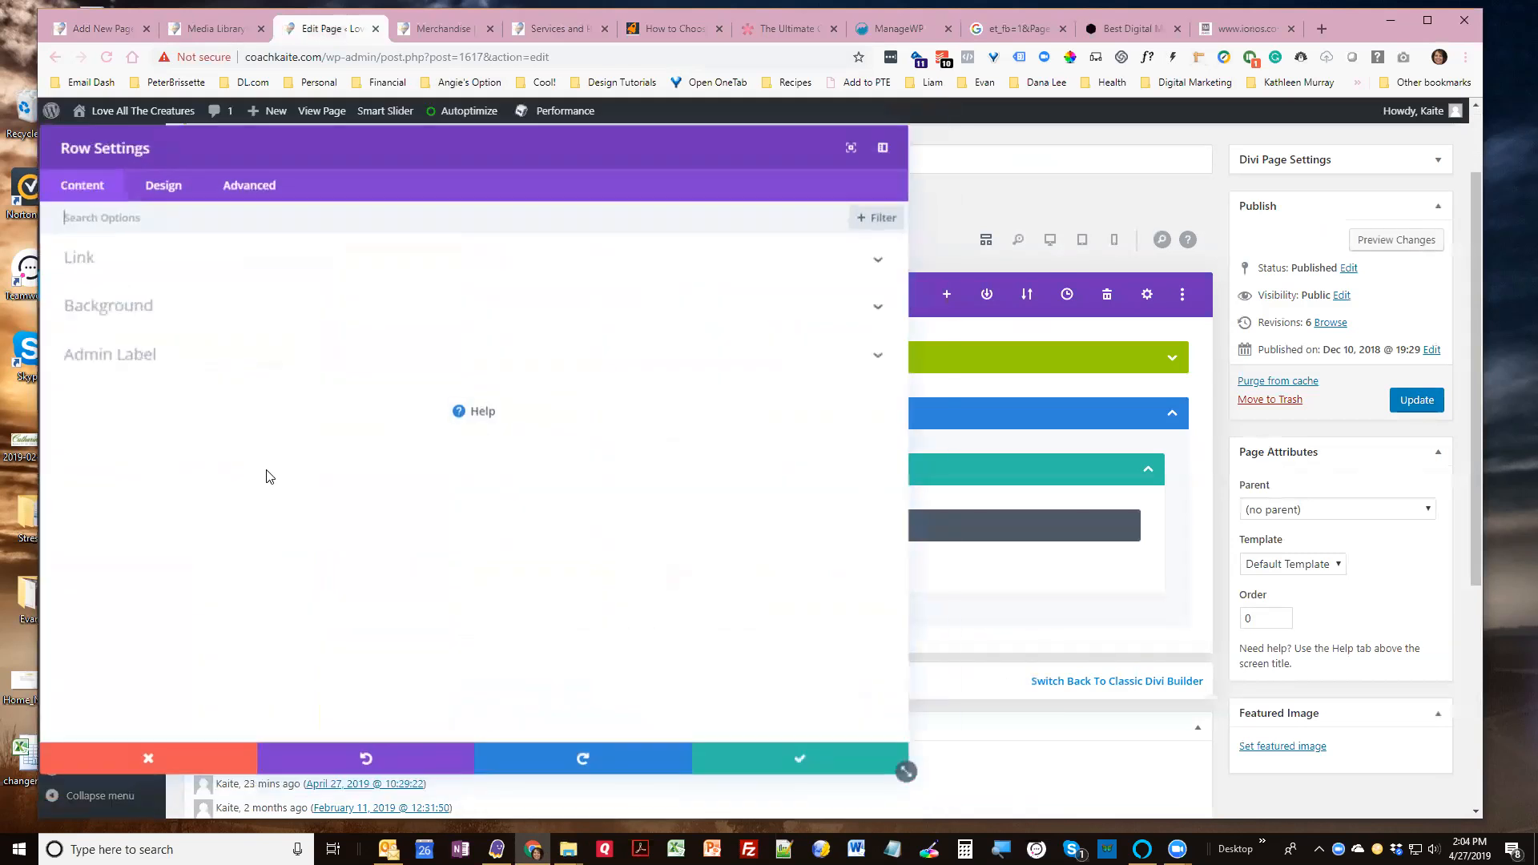
click(240, 305)
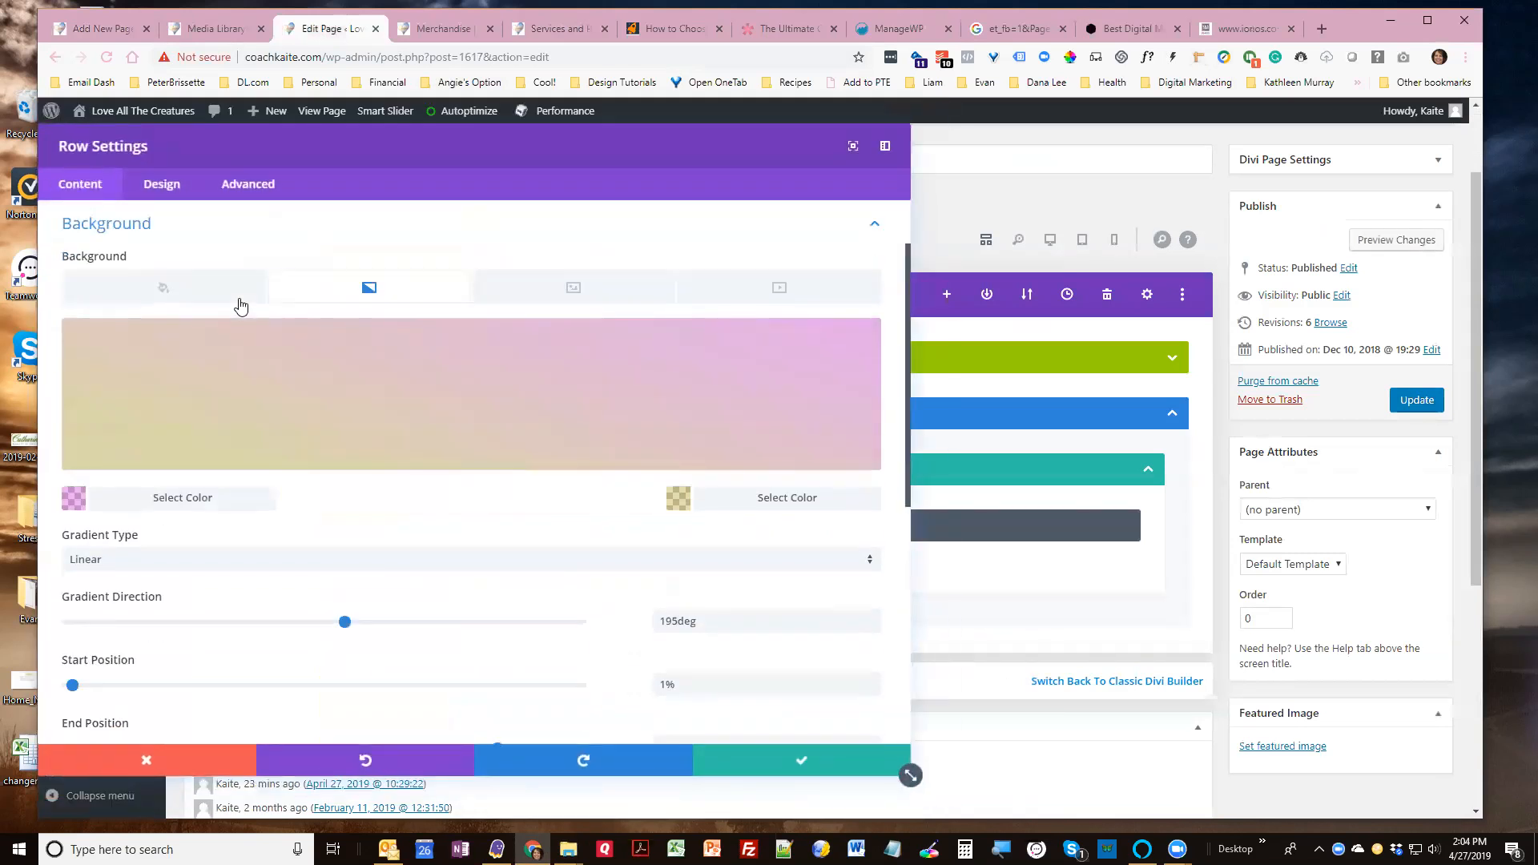
click(163, 503)
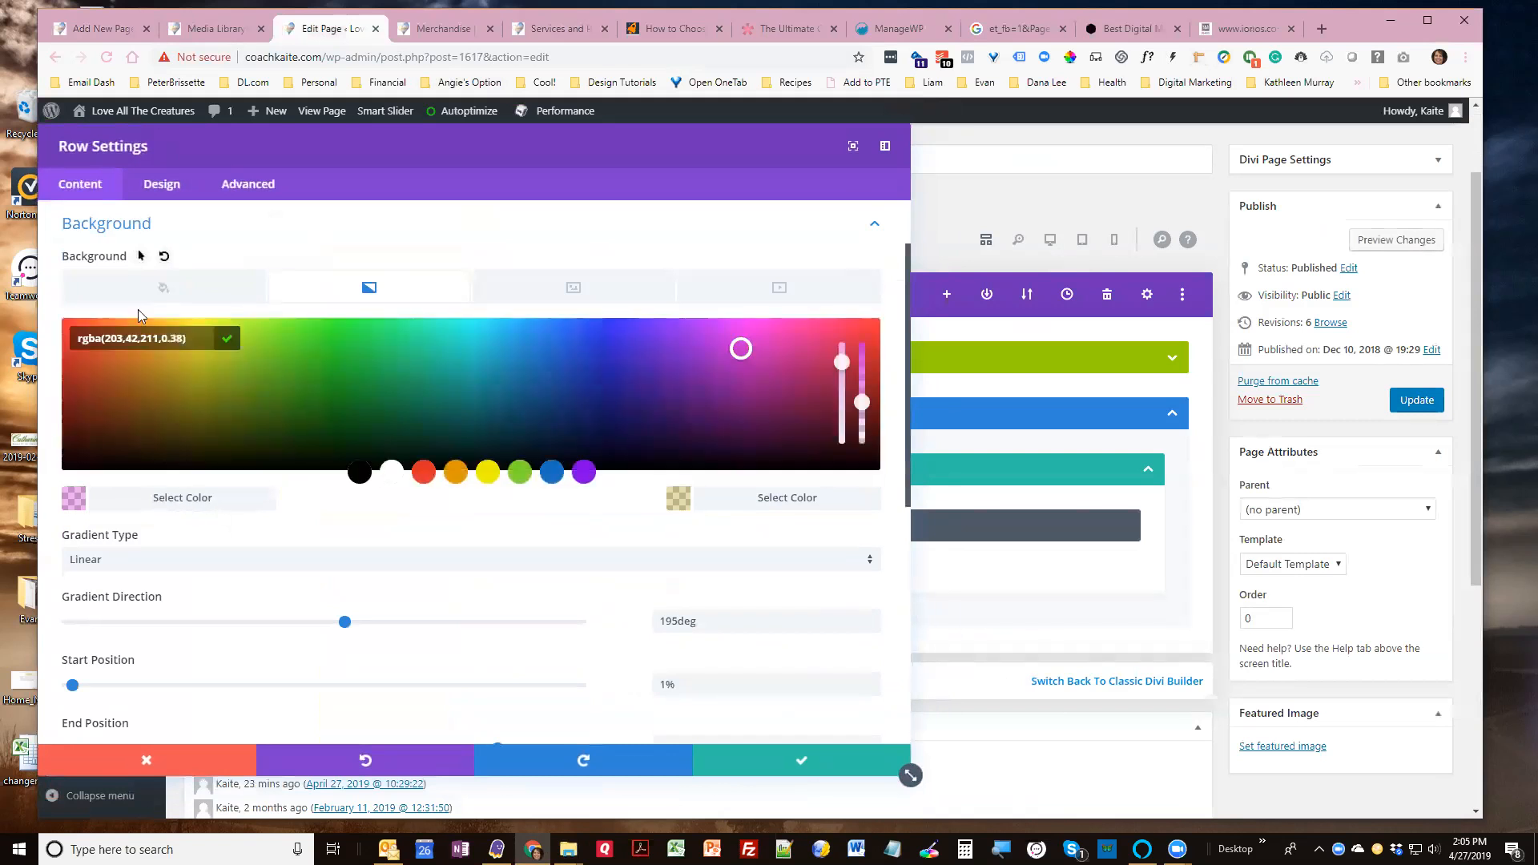
right_click(159, 342)
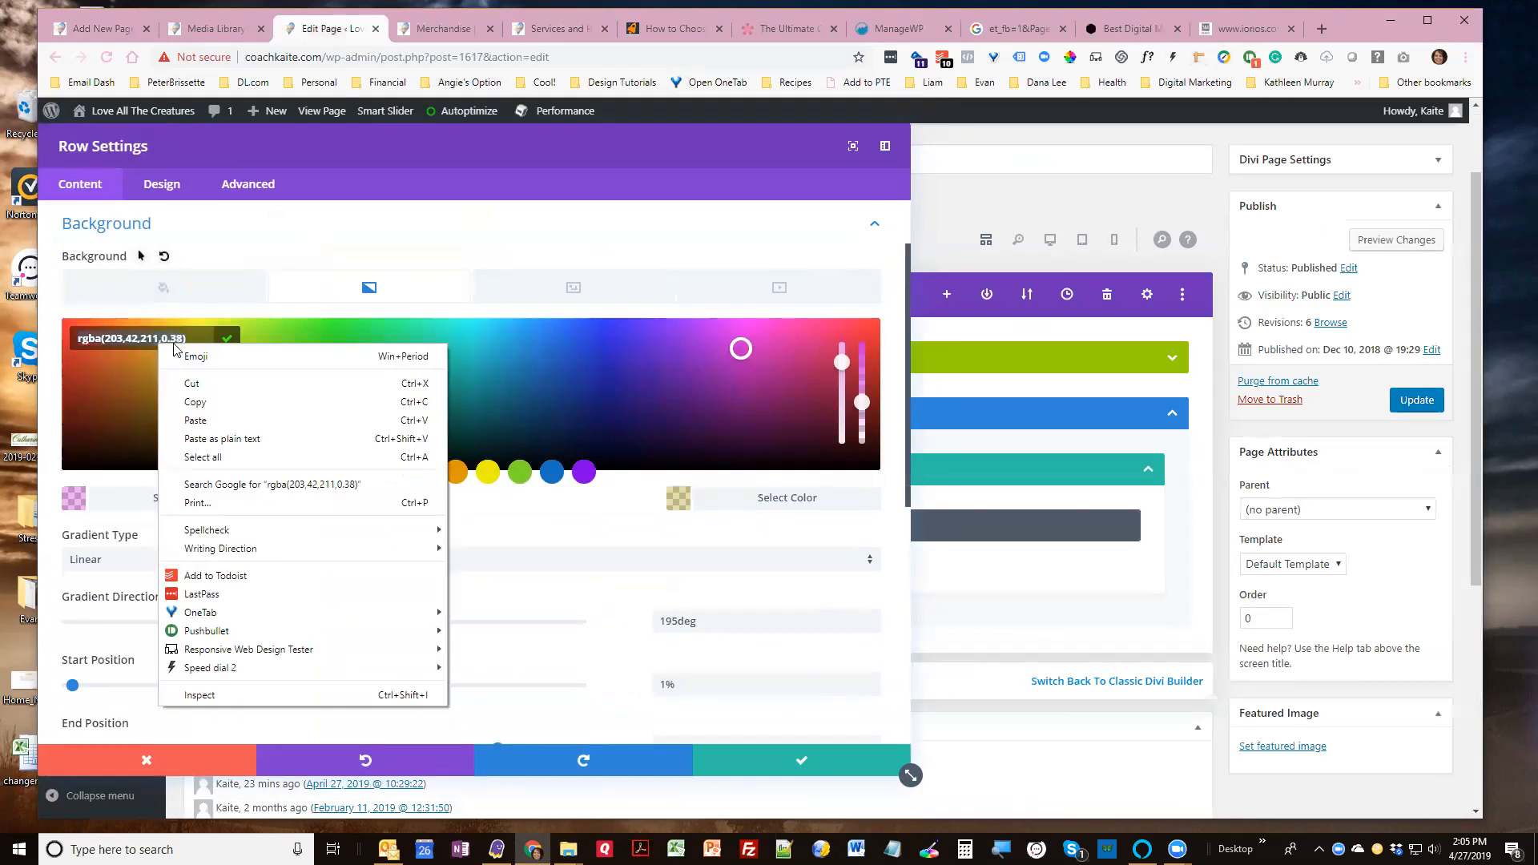
click(241, 409)
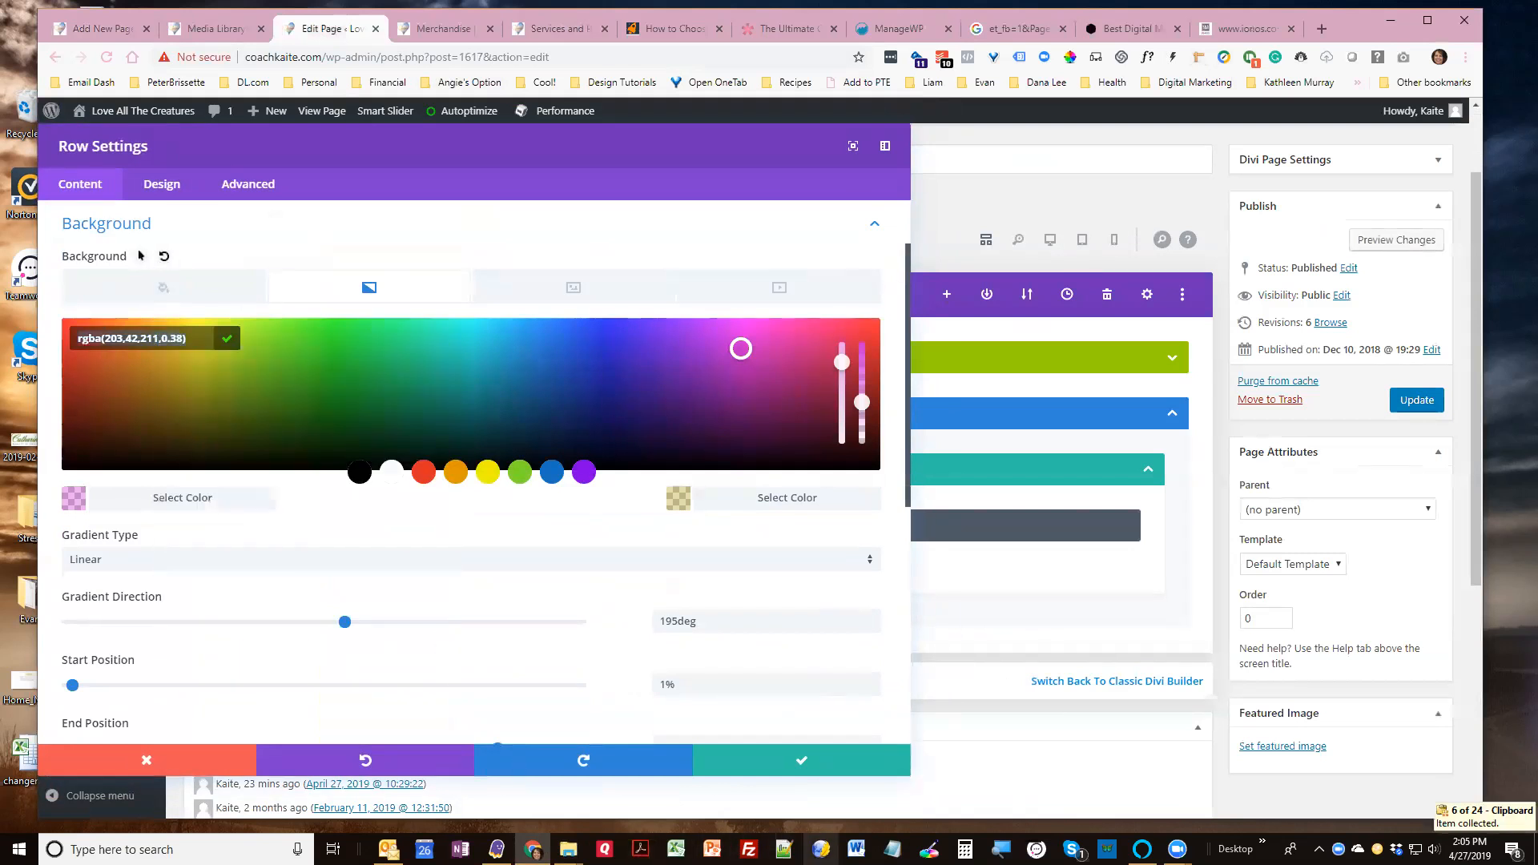
click(892, 849)
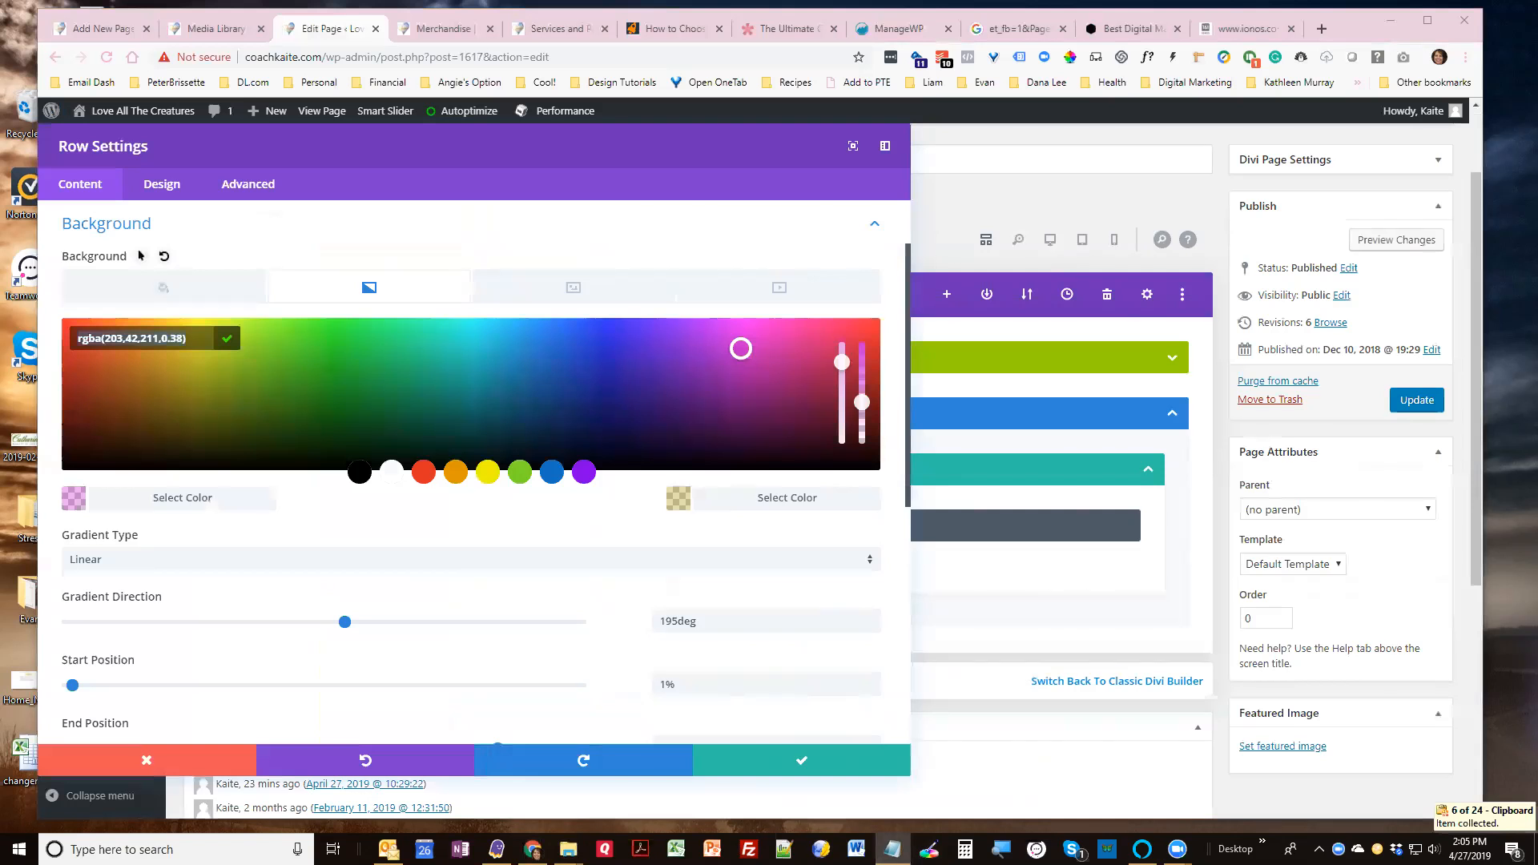
Copy the gradient's second color value rgba(186,171,39,0.39), remove the row's background gradient, and save the row
click(678, 499)
triple_click(127, 338)
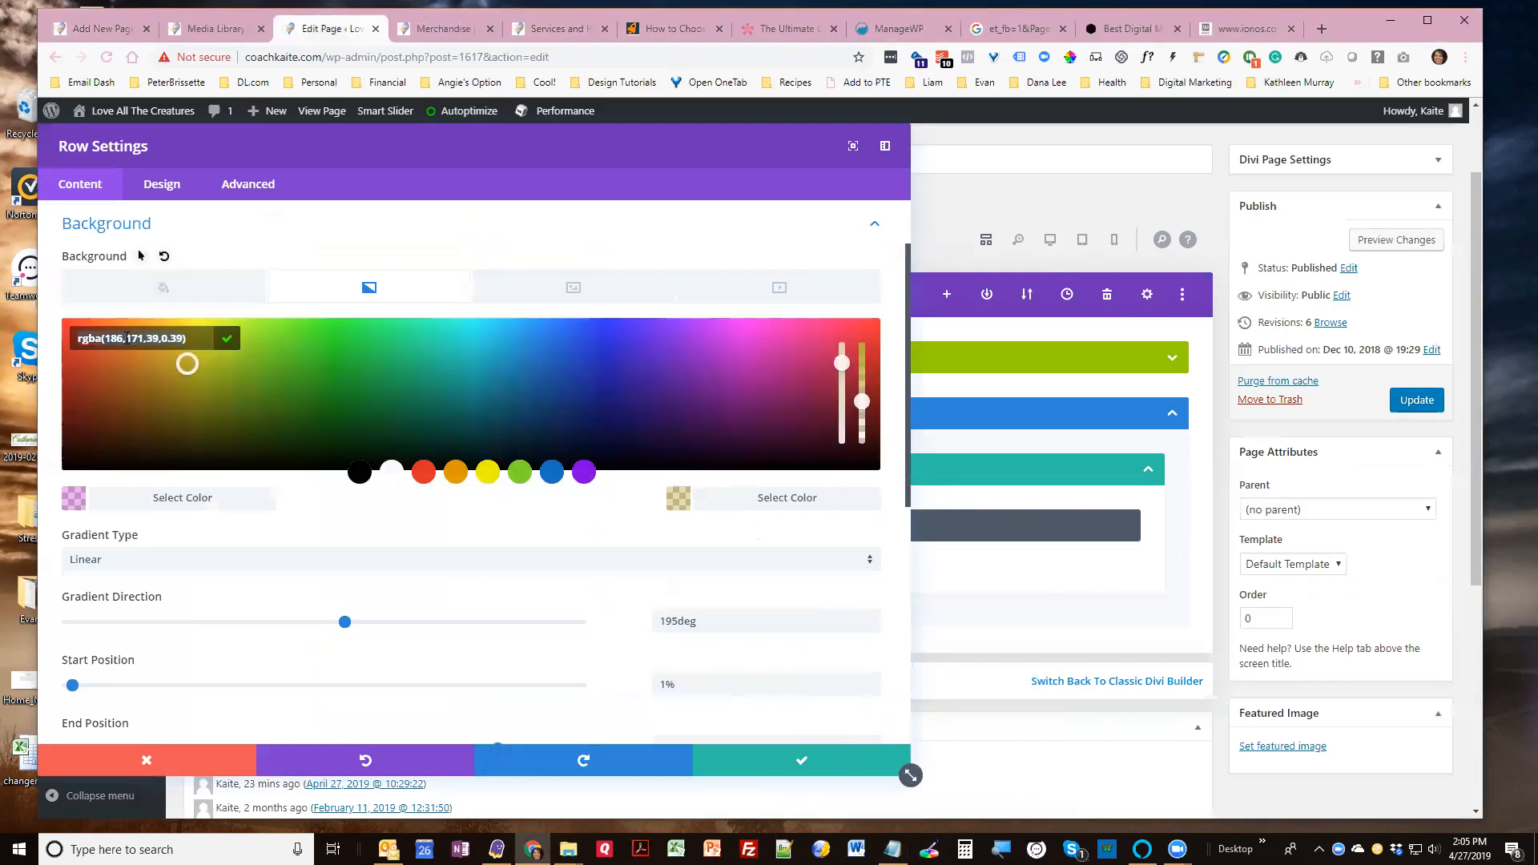
right_click(127, 339)
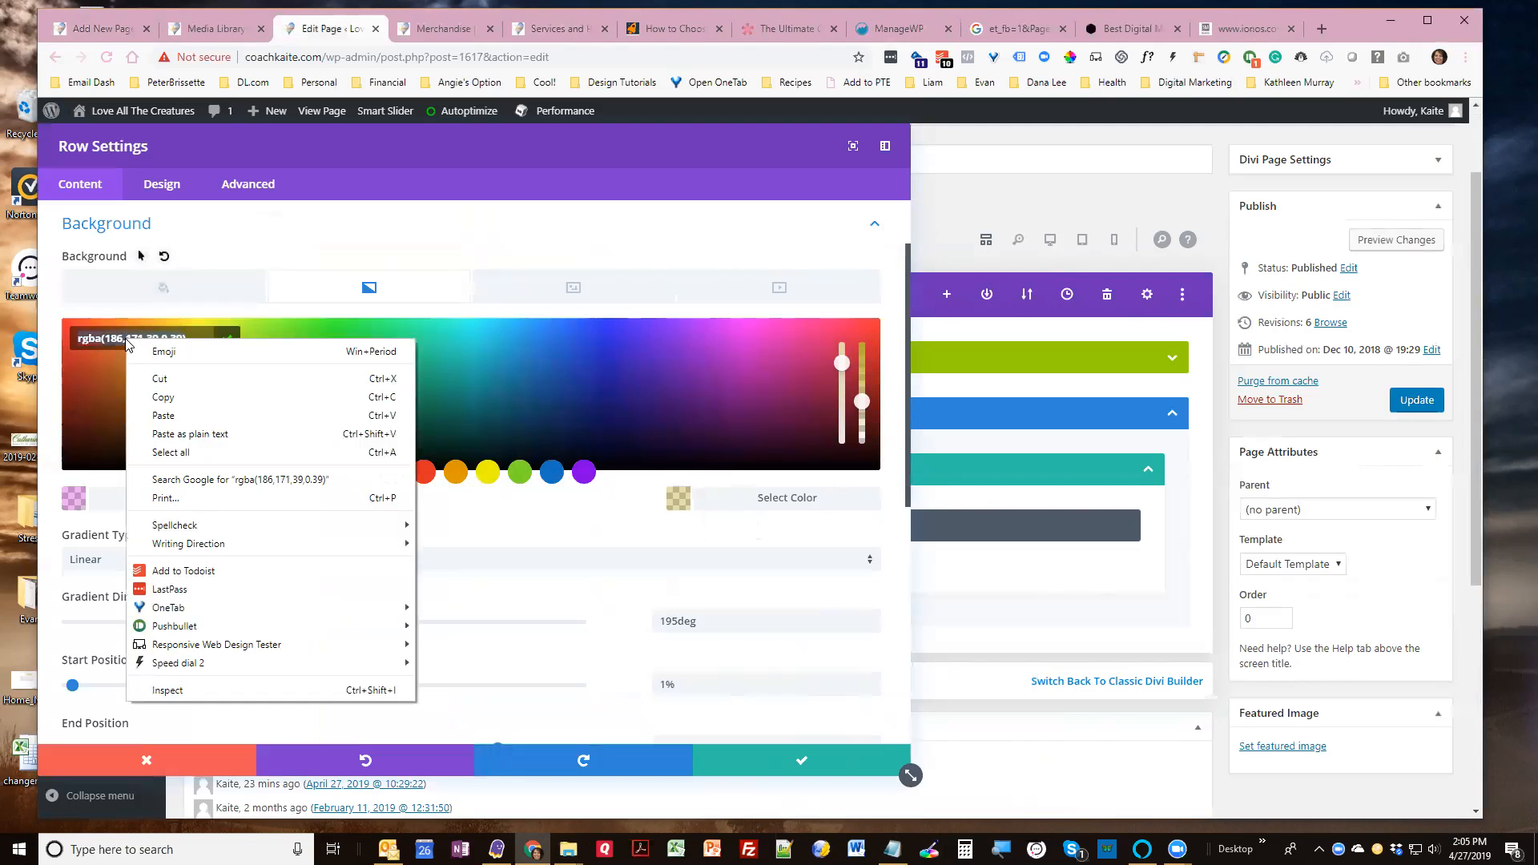
click(177, 399)
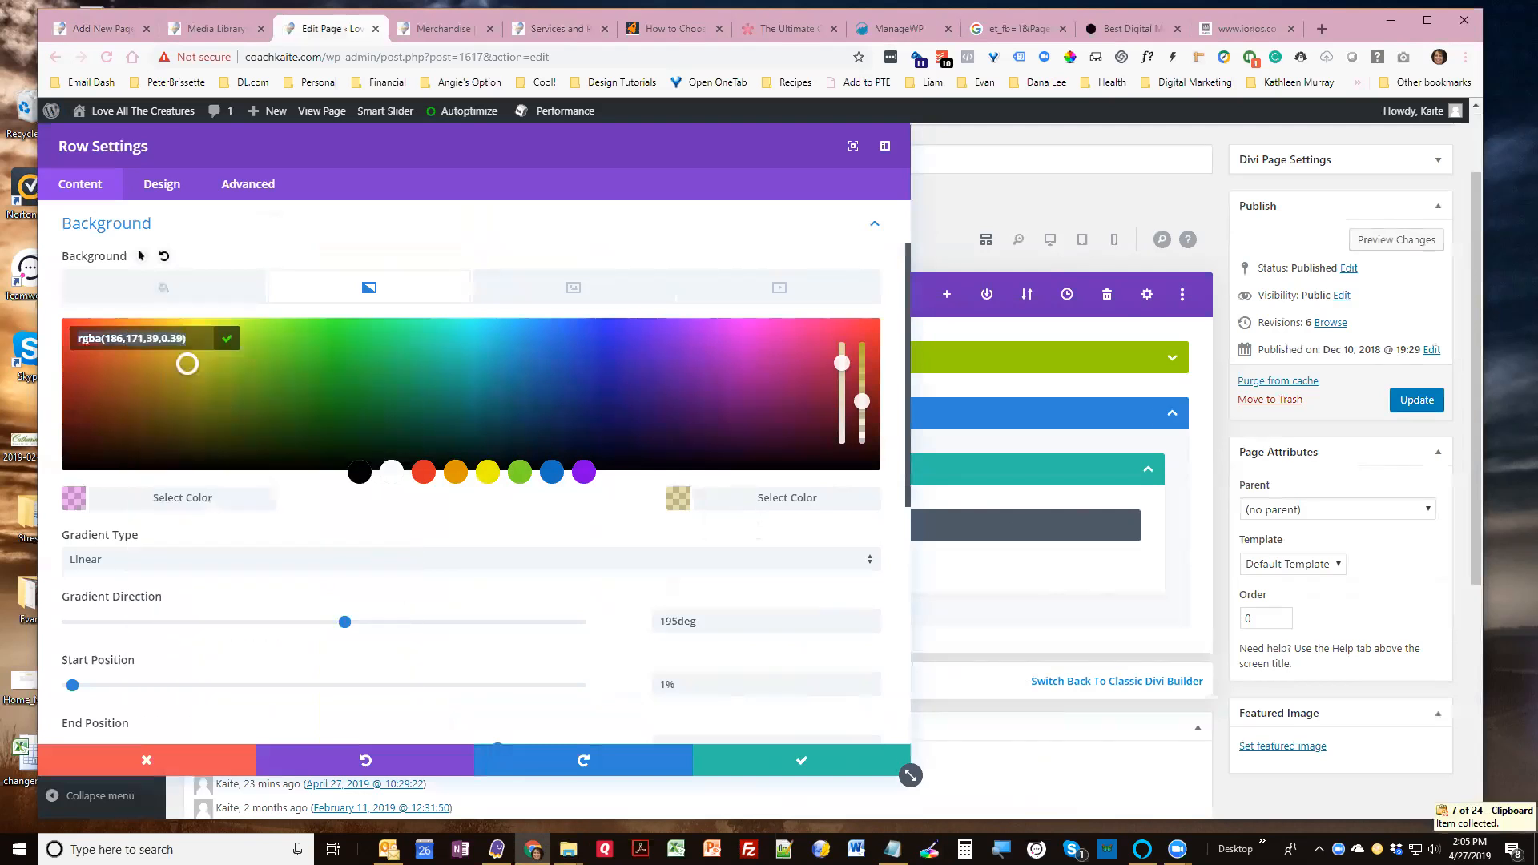
click(164, 257)
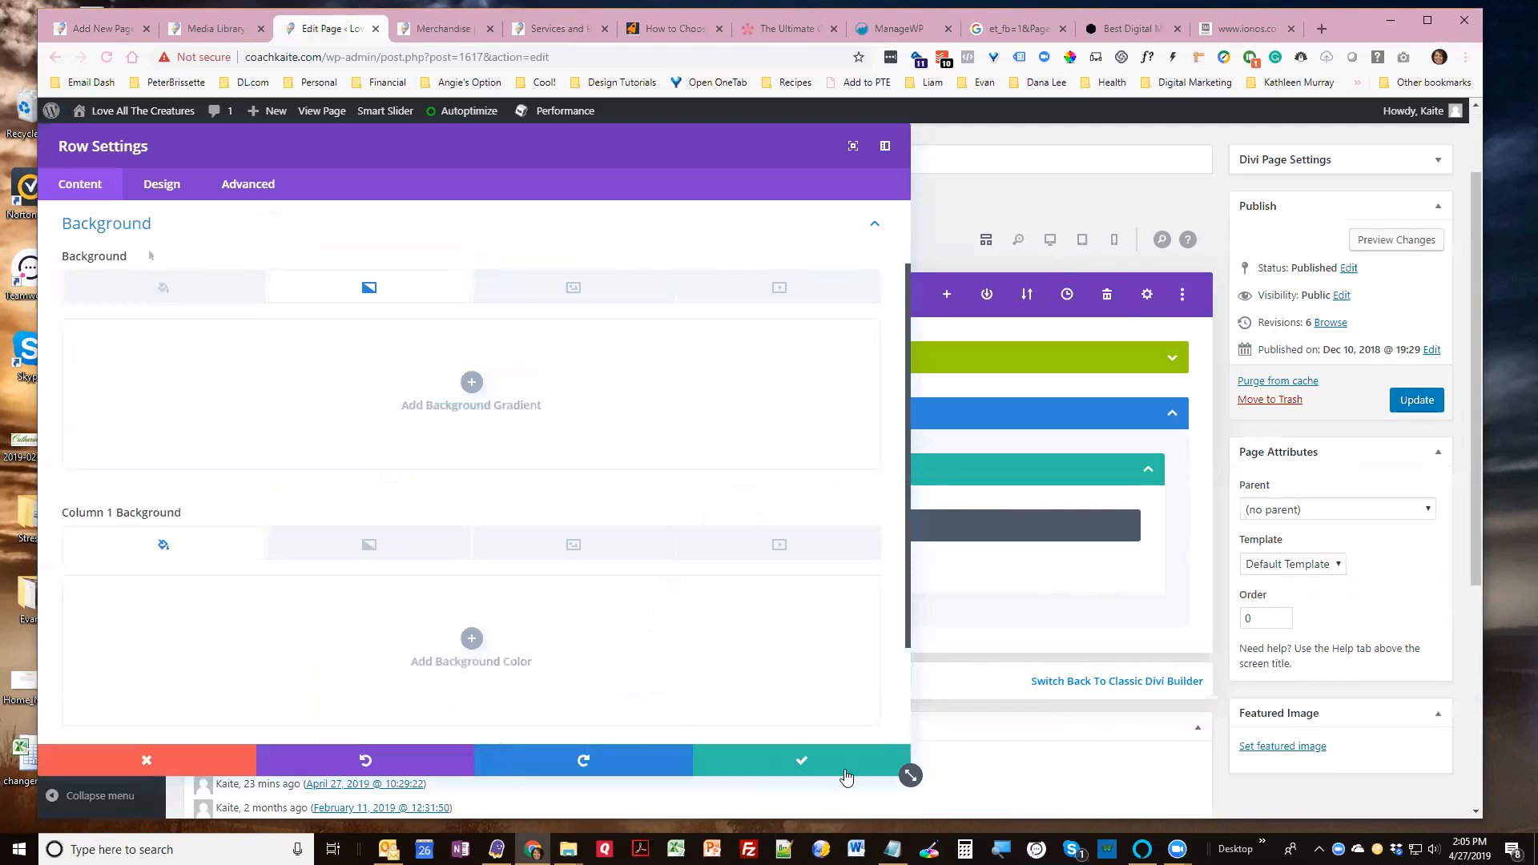
click(799, 759)
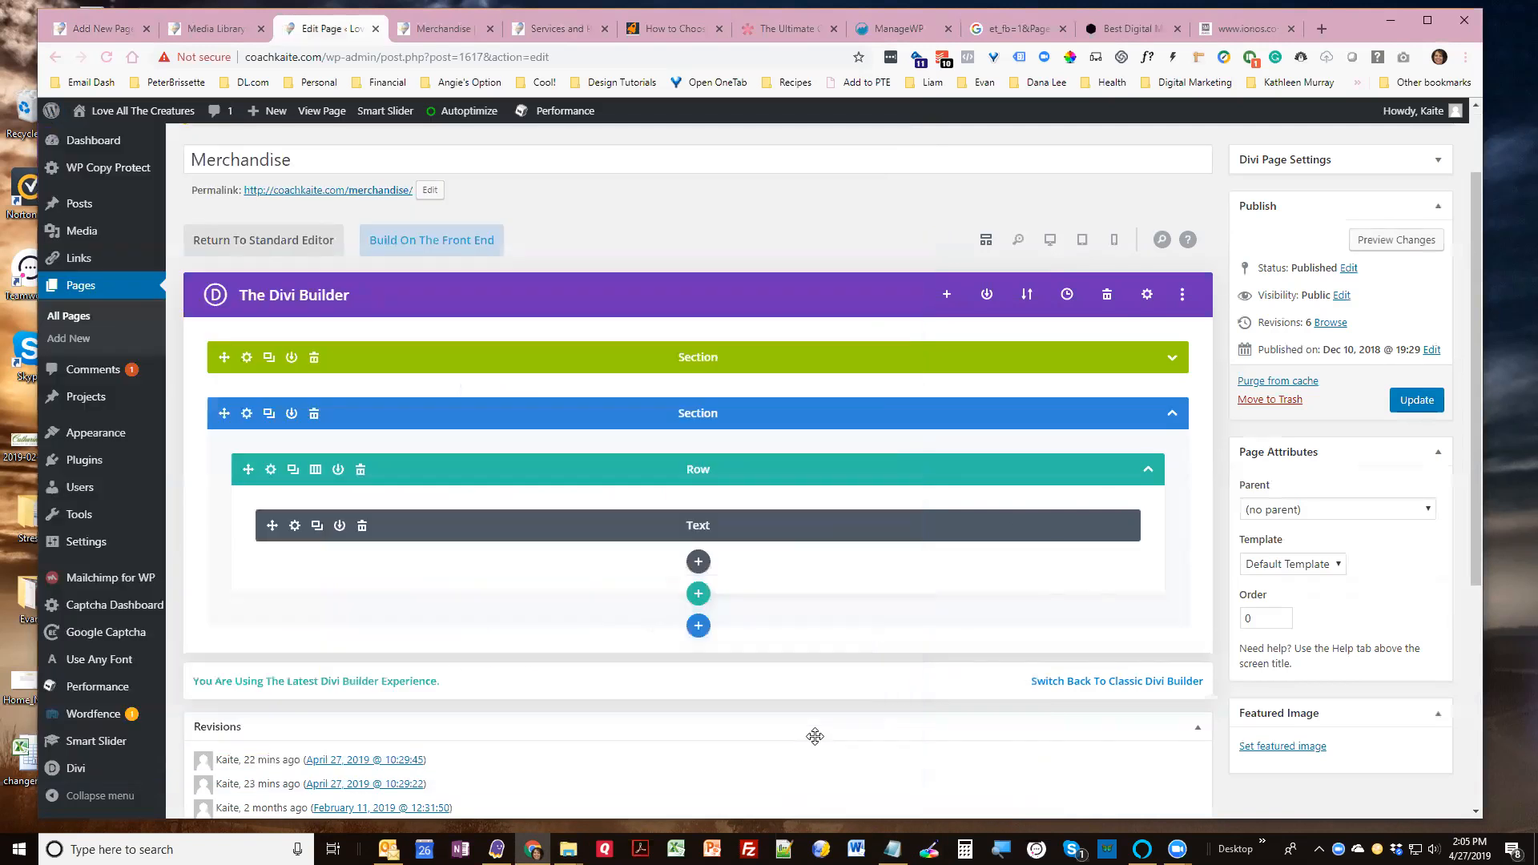
Open the background settings of the section containing the row and add a background gradient to it
click(245, 413)
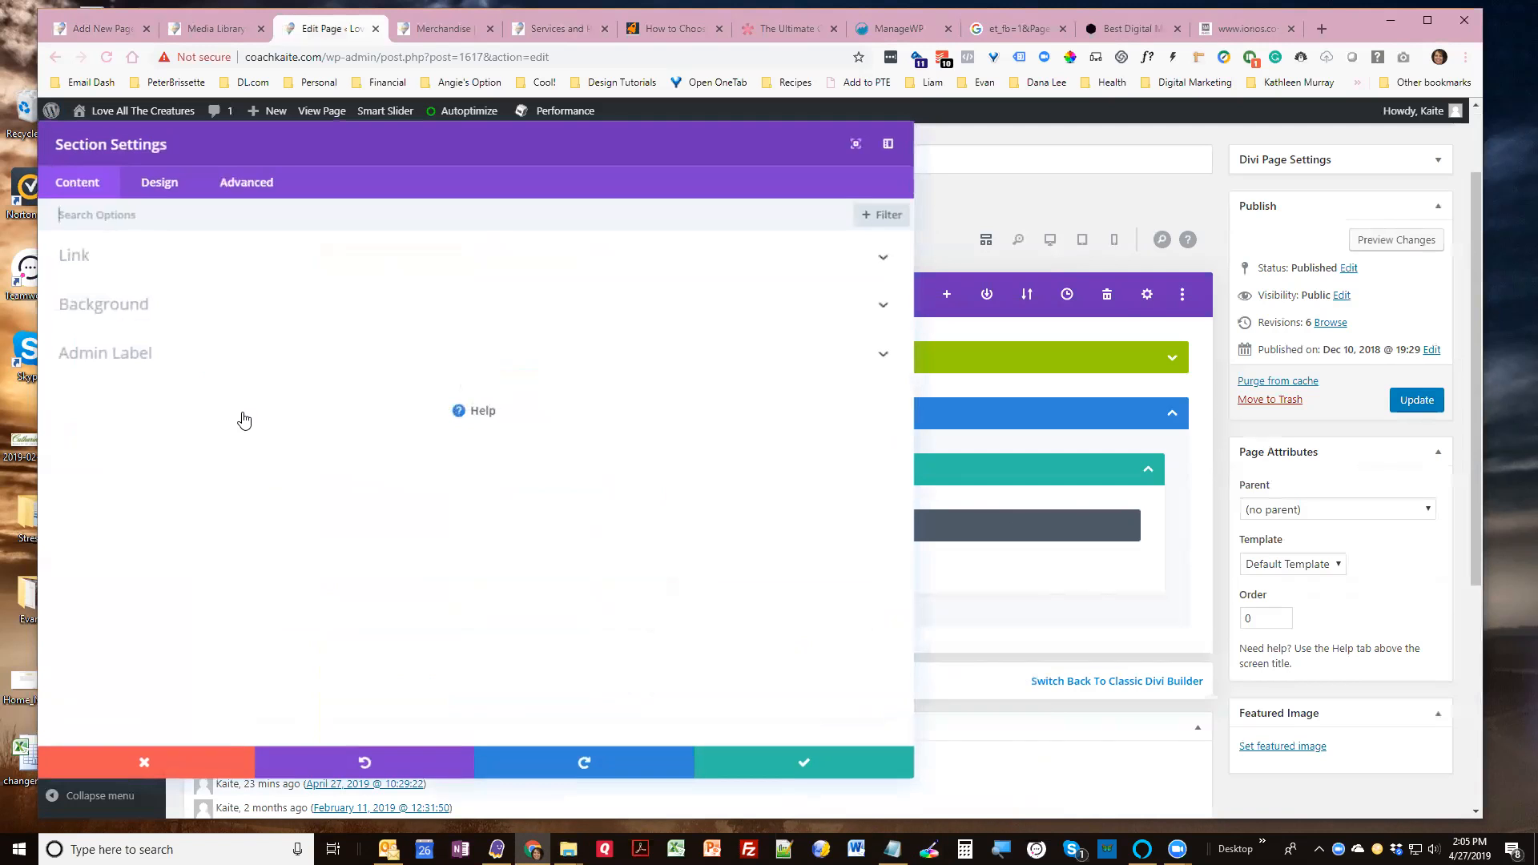
click(202, 316)
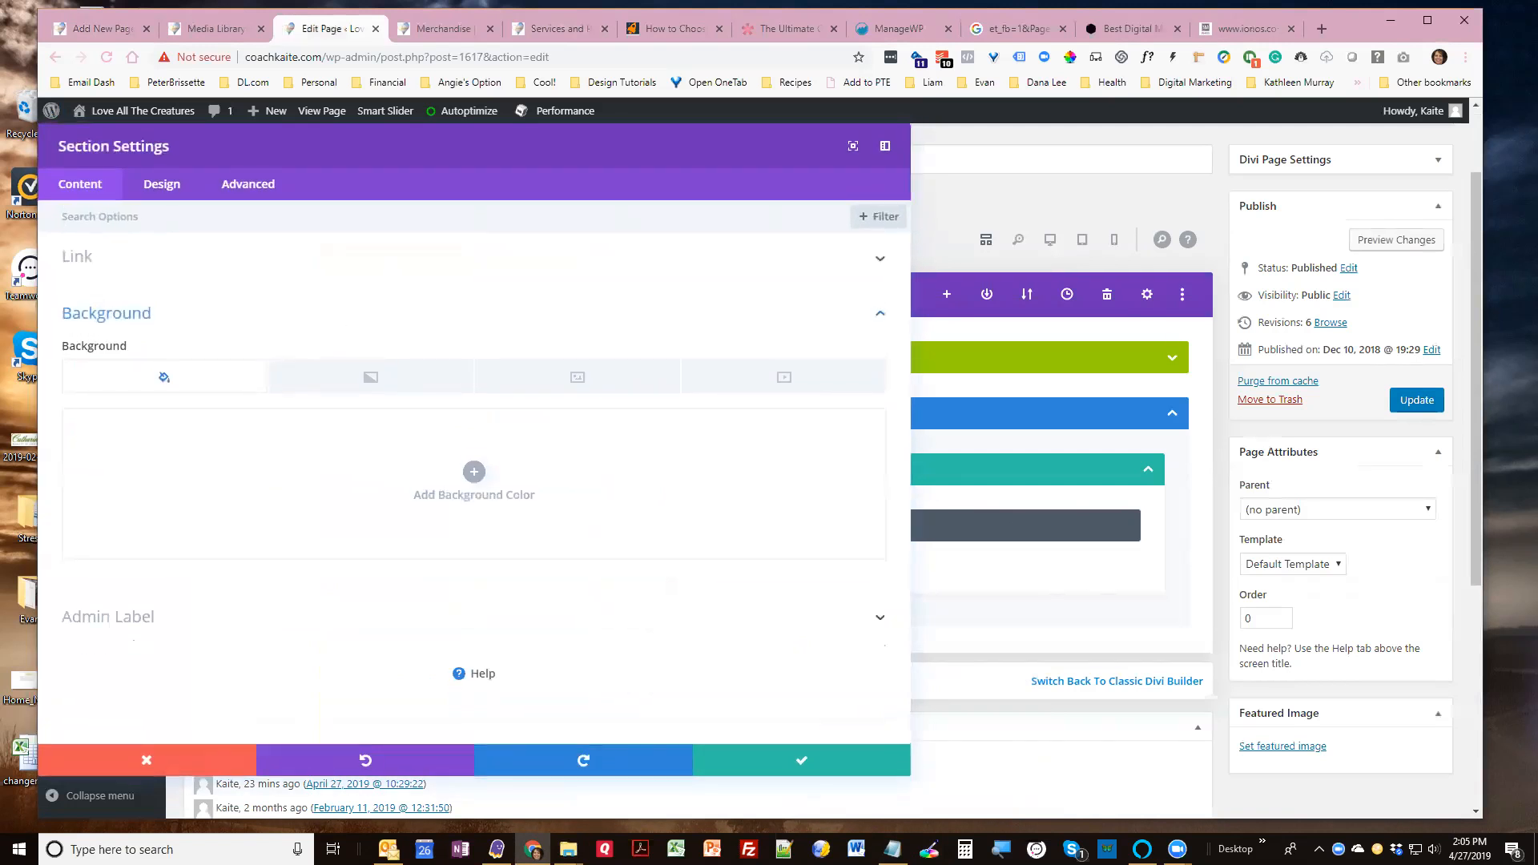
key(alt+Tab)
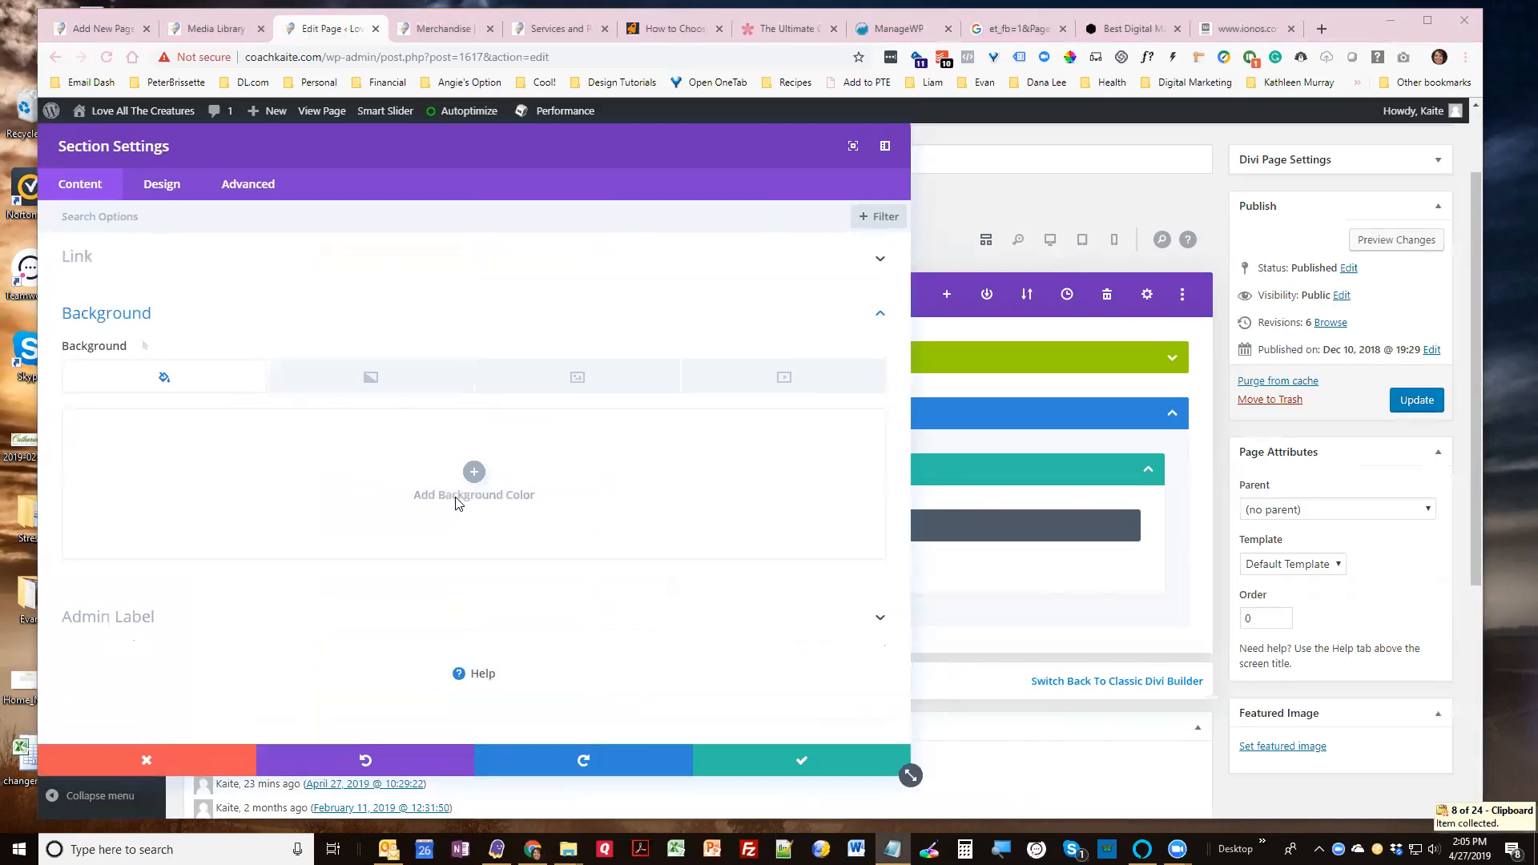
click(473, 476)
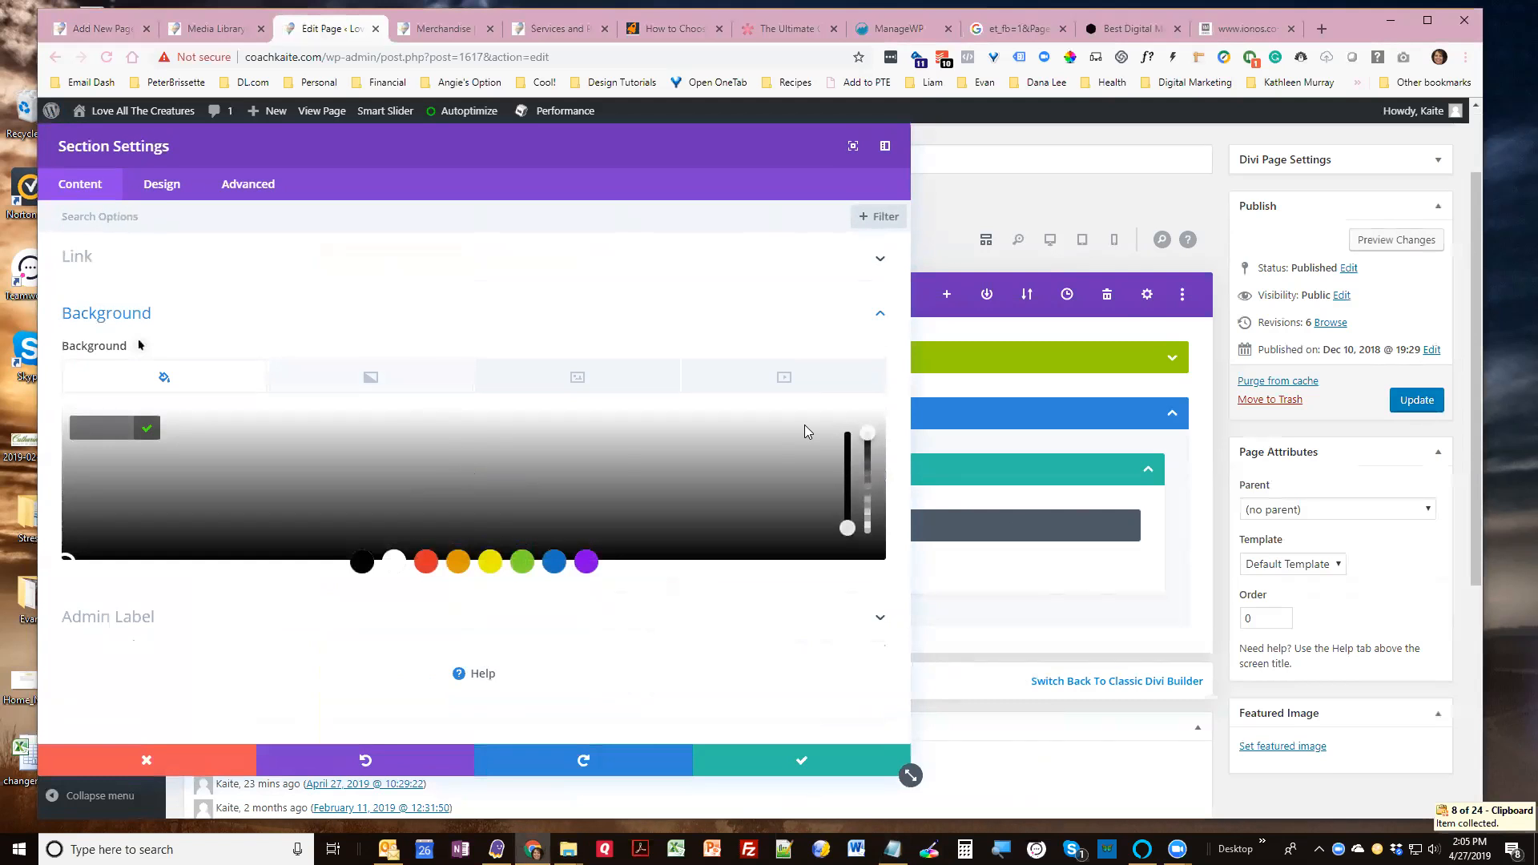
click(370, 389)
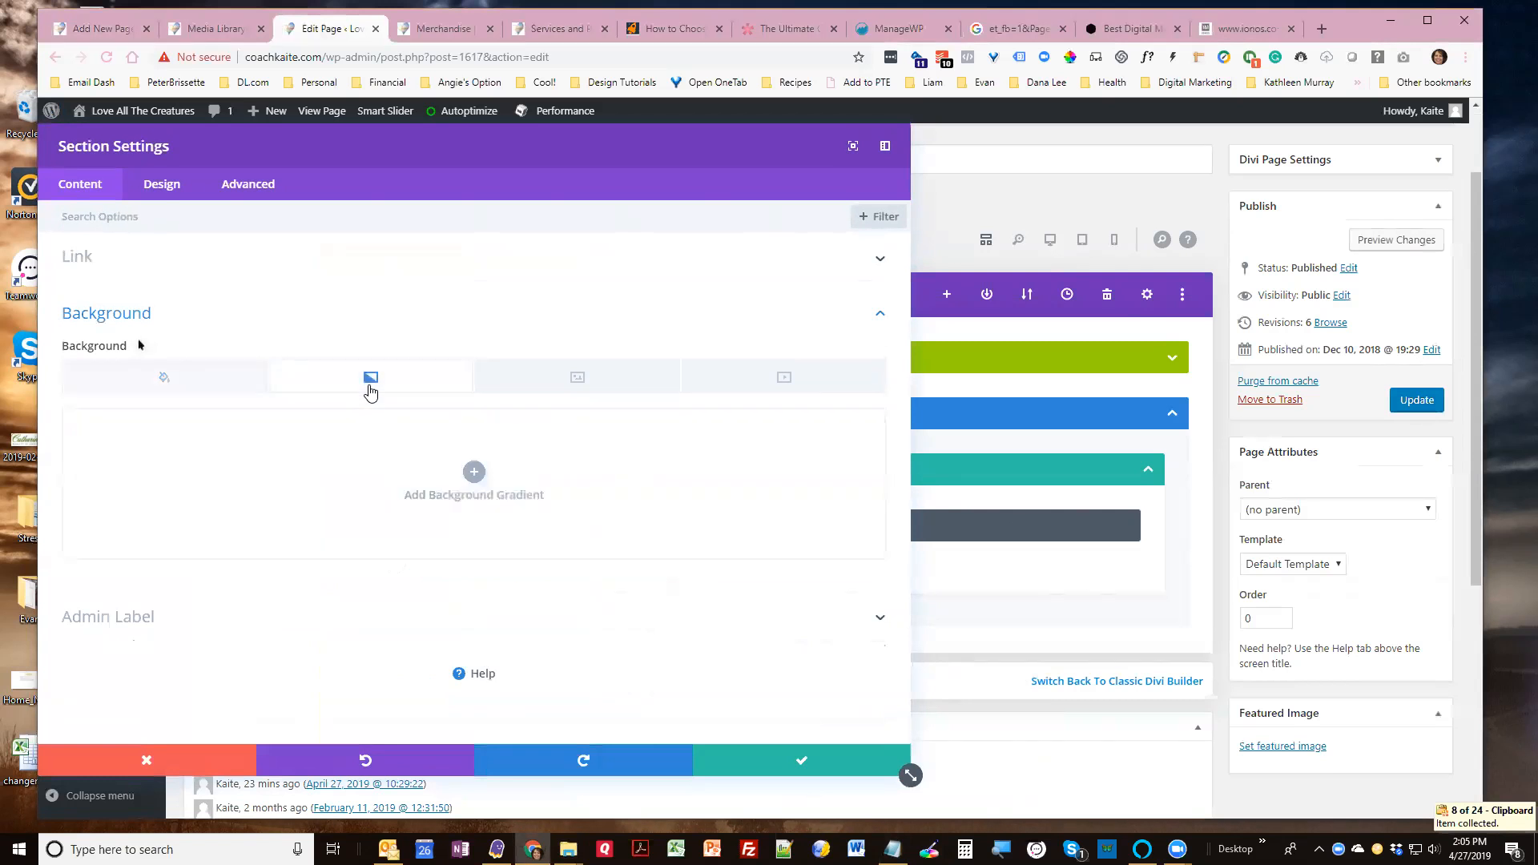
click(474, 471)
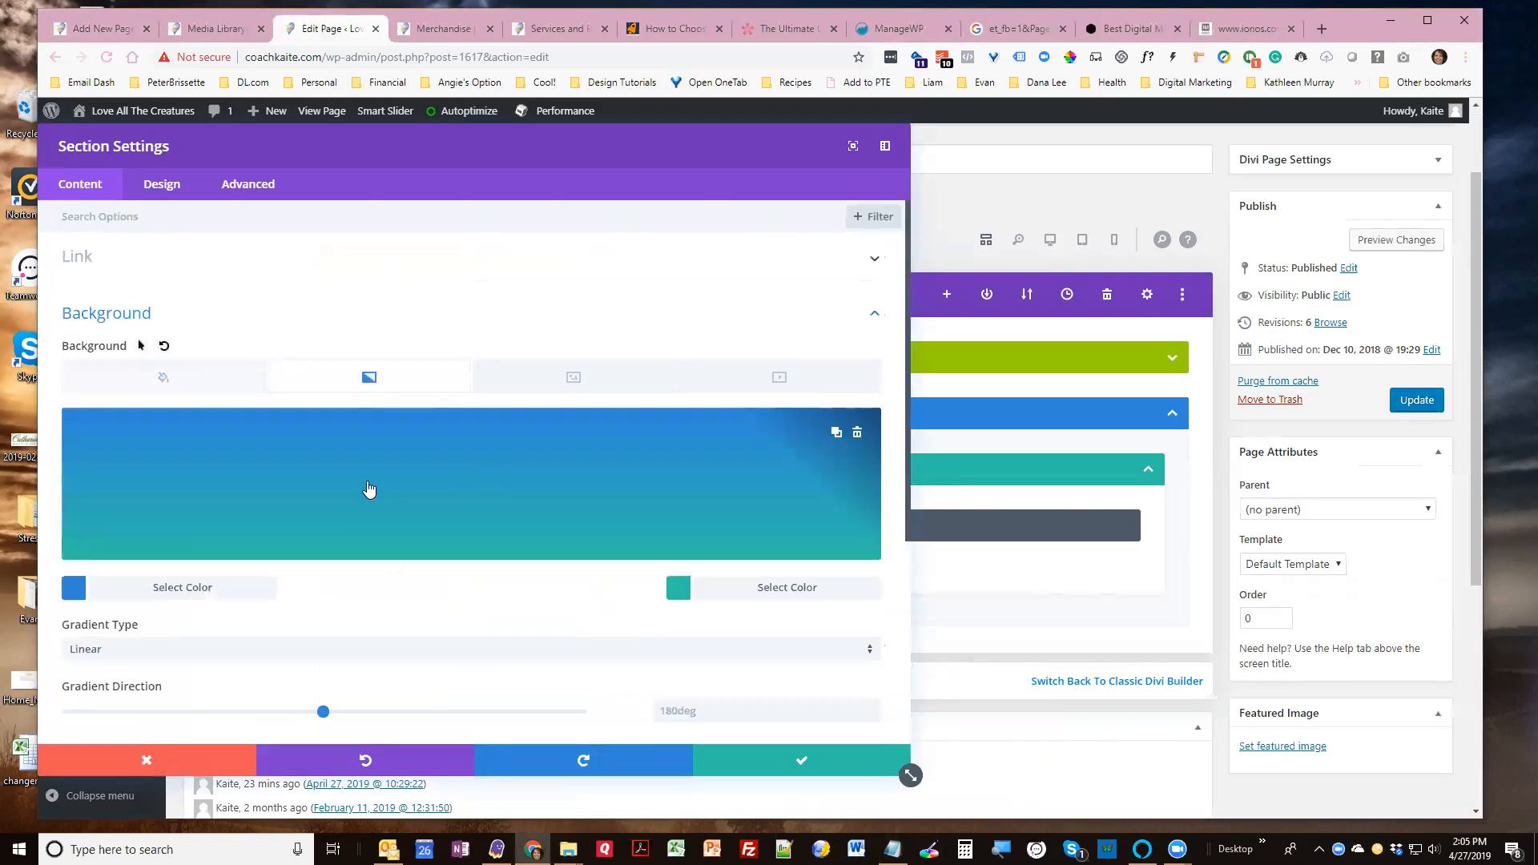
Set the first colour of the section's background gradient to rgba(203,42,211,0.38)
click(119, 597)
double_click(105, 427)
key(ctrl+v)
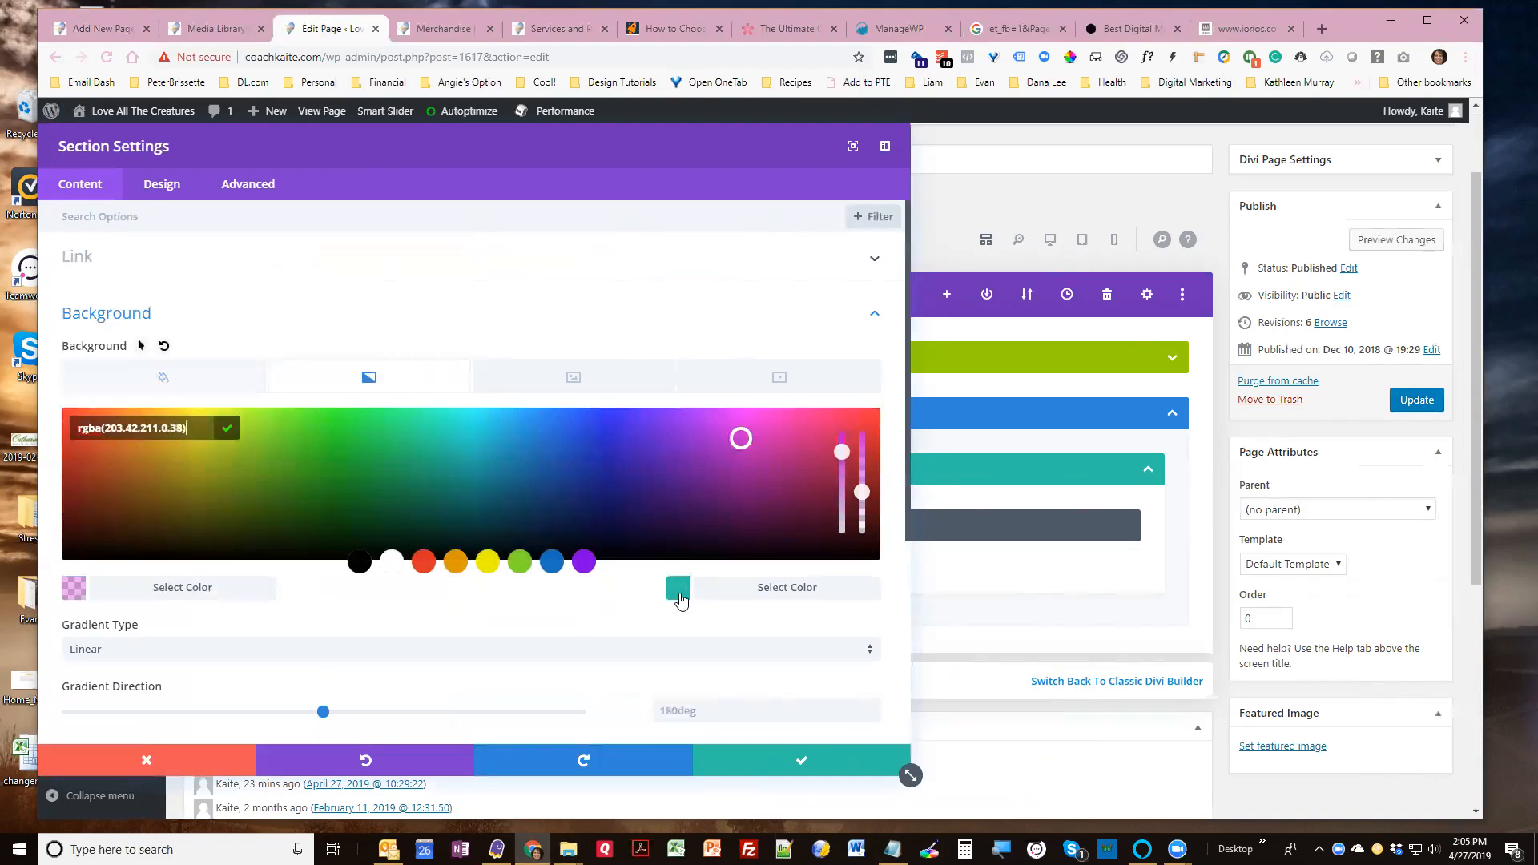
Copy the second colour code from the notes and set the gradient's second colour to rgba(186,171,39,0.39)
click(680, 596)
click(893, 850)
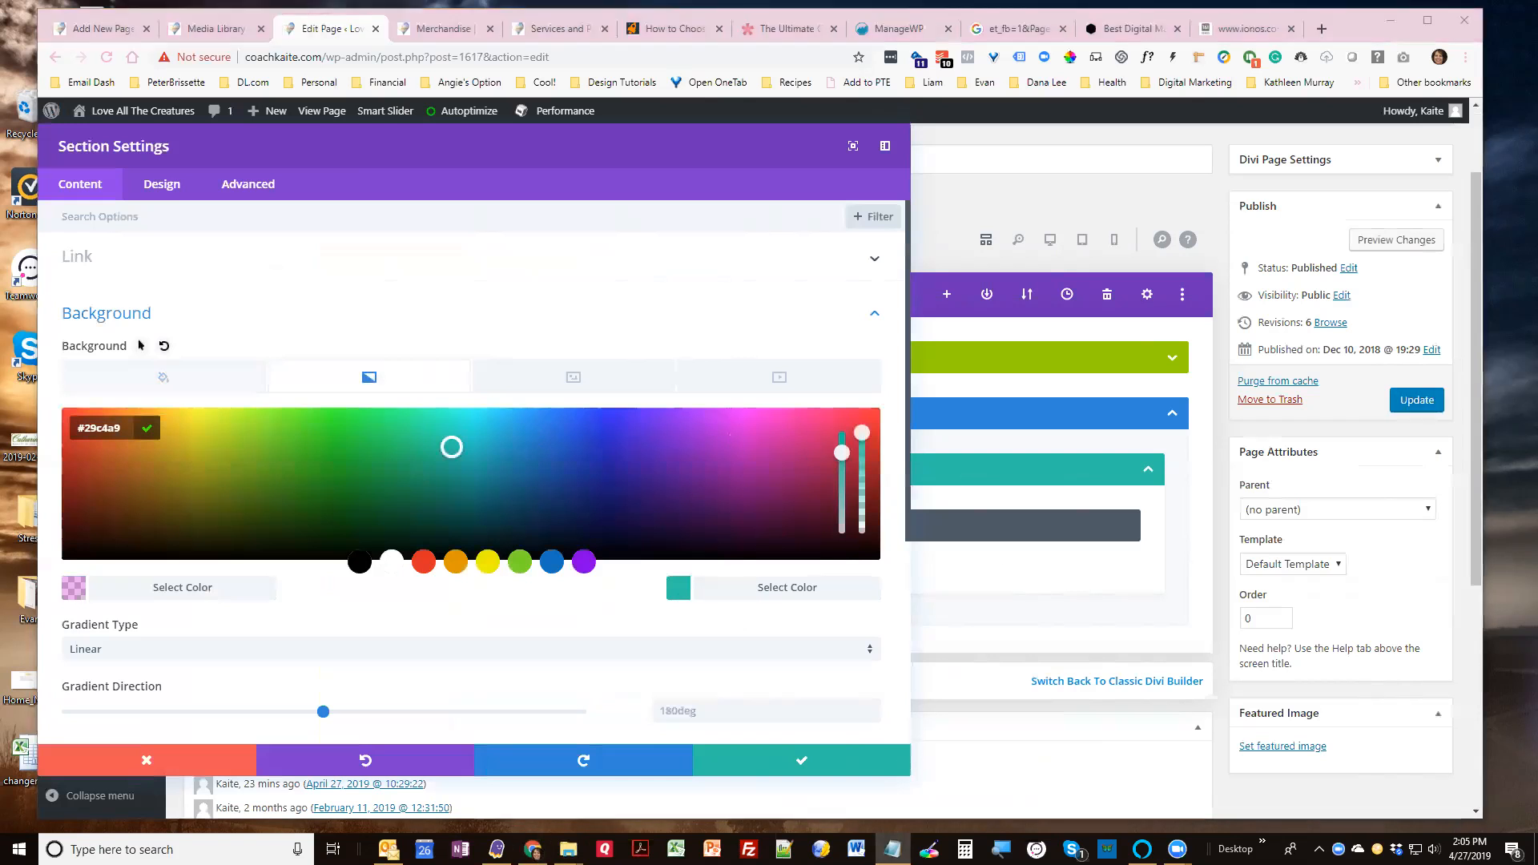
key(ctrl+c)
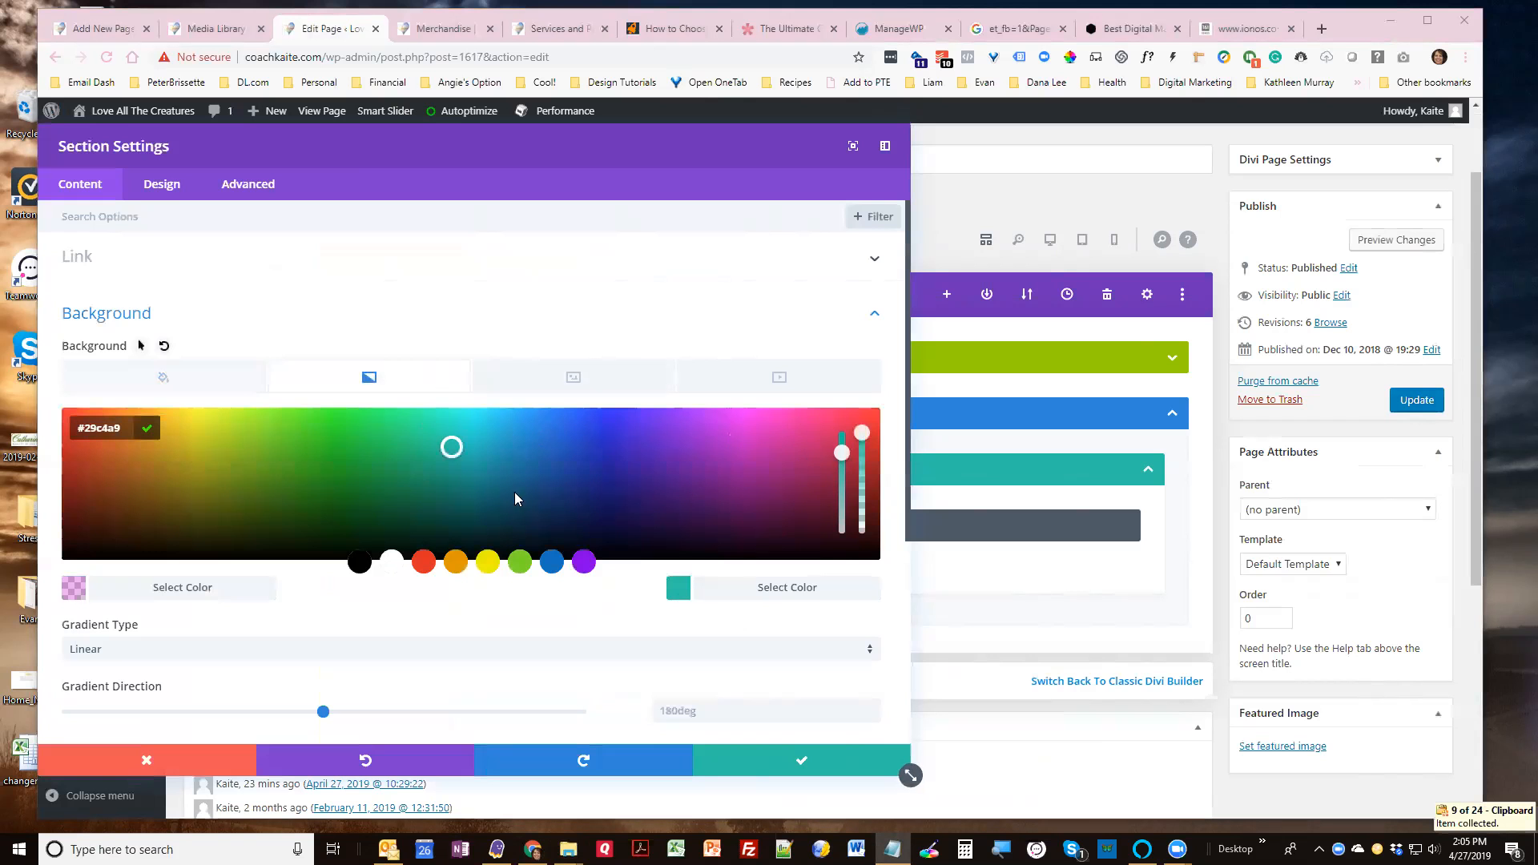
double_click(117, 431)
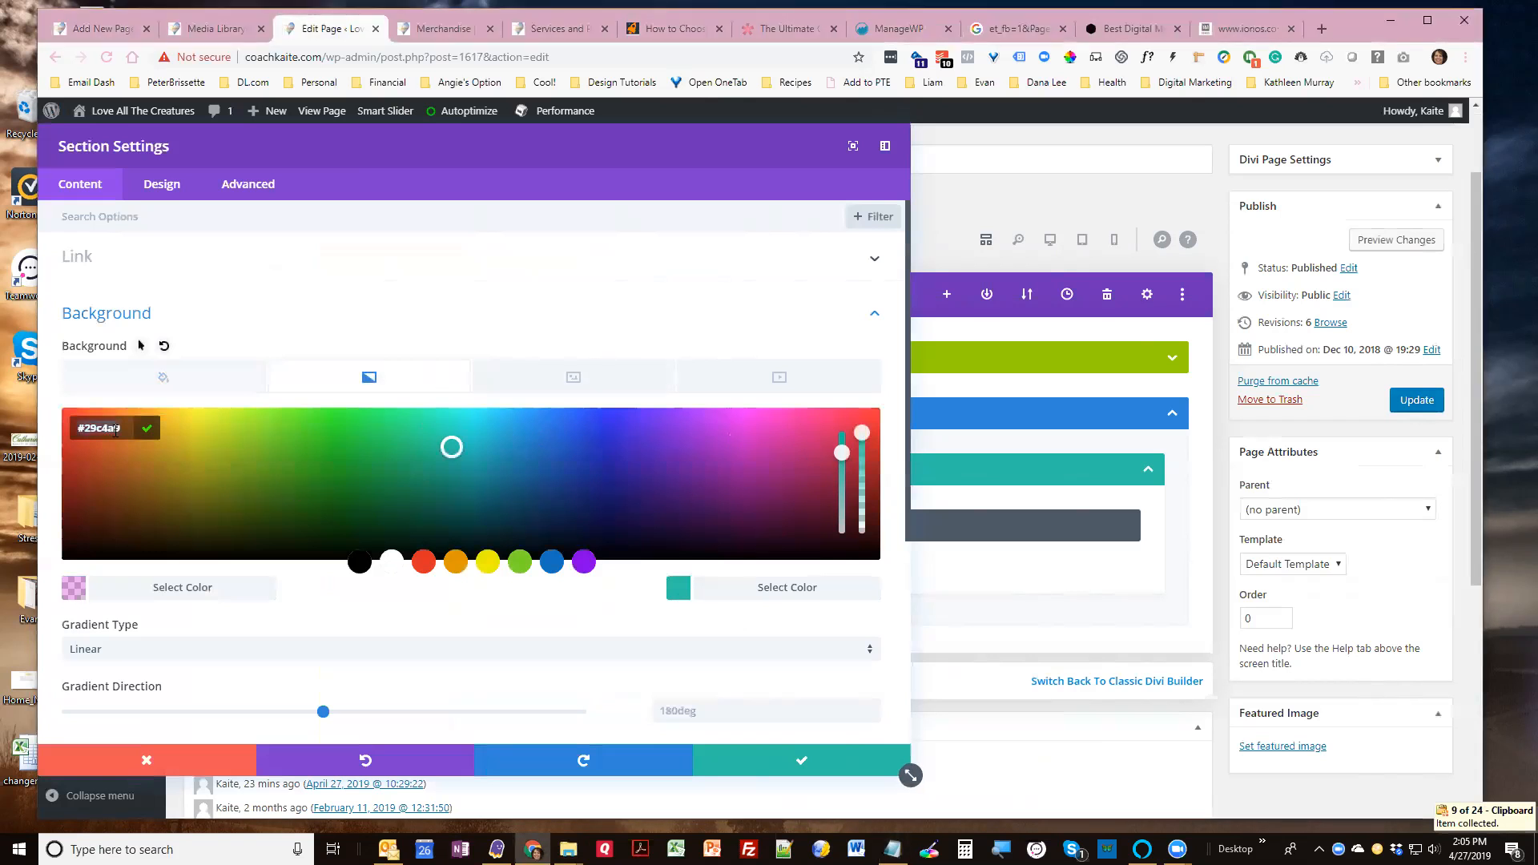
key(ctrl+v)
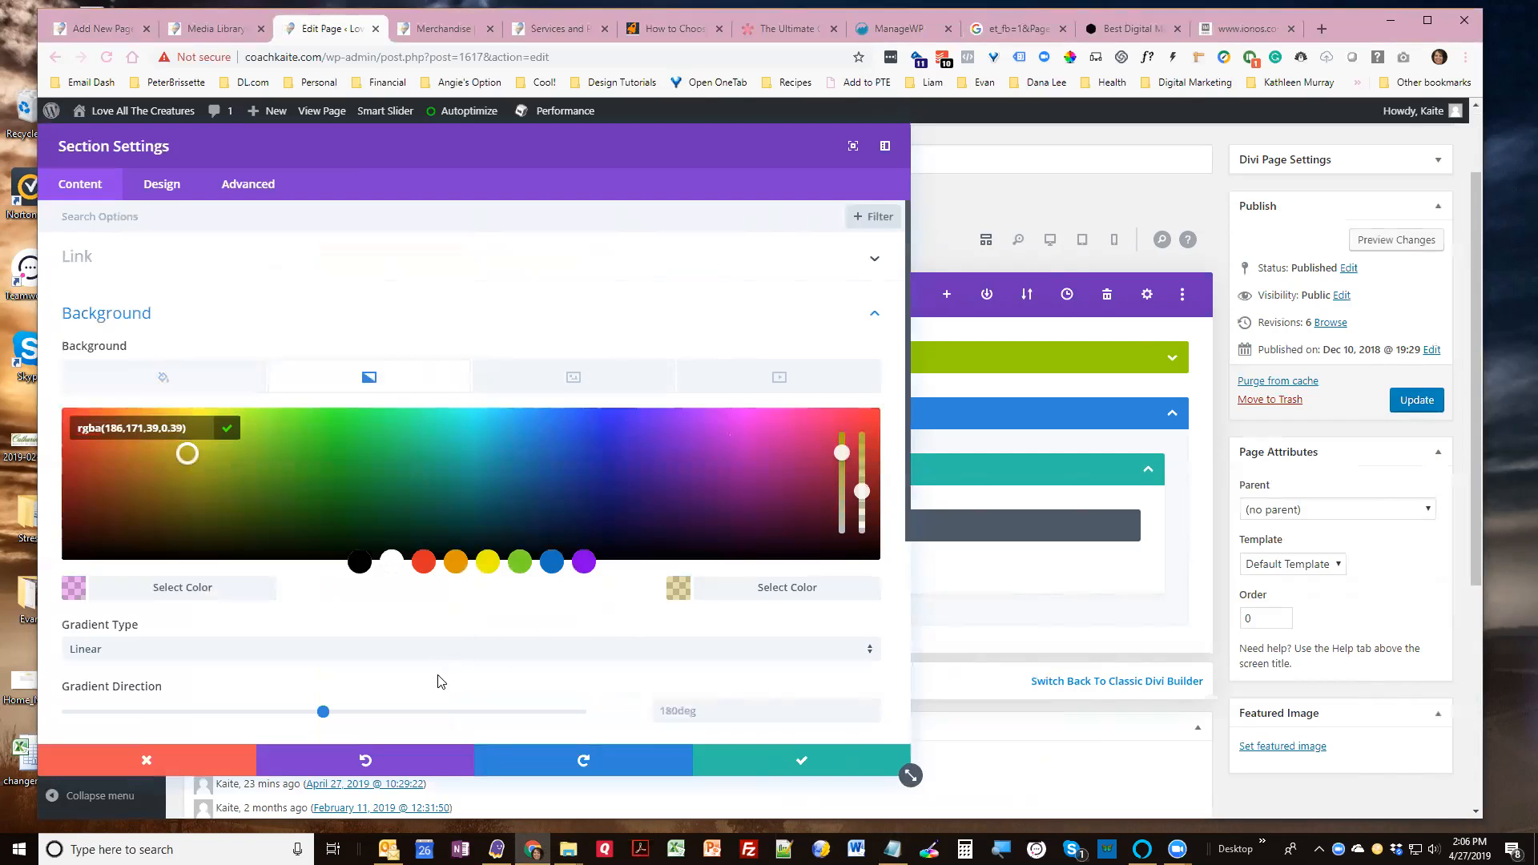
Set the linear gradient's direction to about 184deg and save the section settings
click(325, 713)
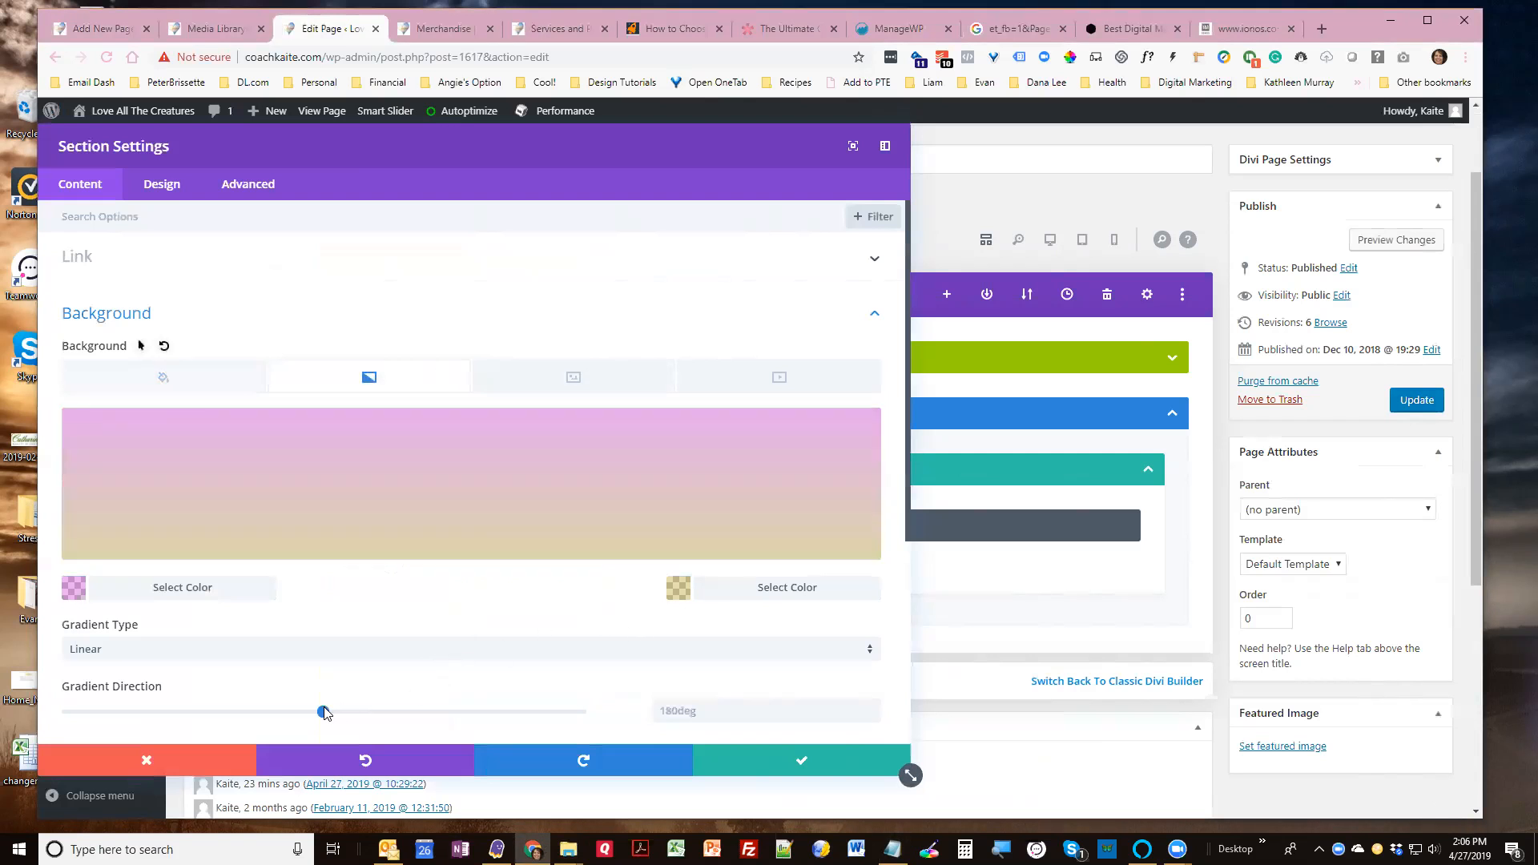
mouse_move(325, 712)
mouse_down()
mouse_move(295, 712)
mouse_move(332, 715)
mouse_up()
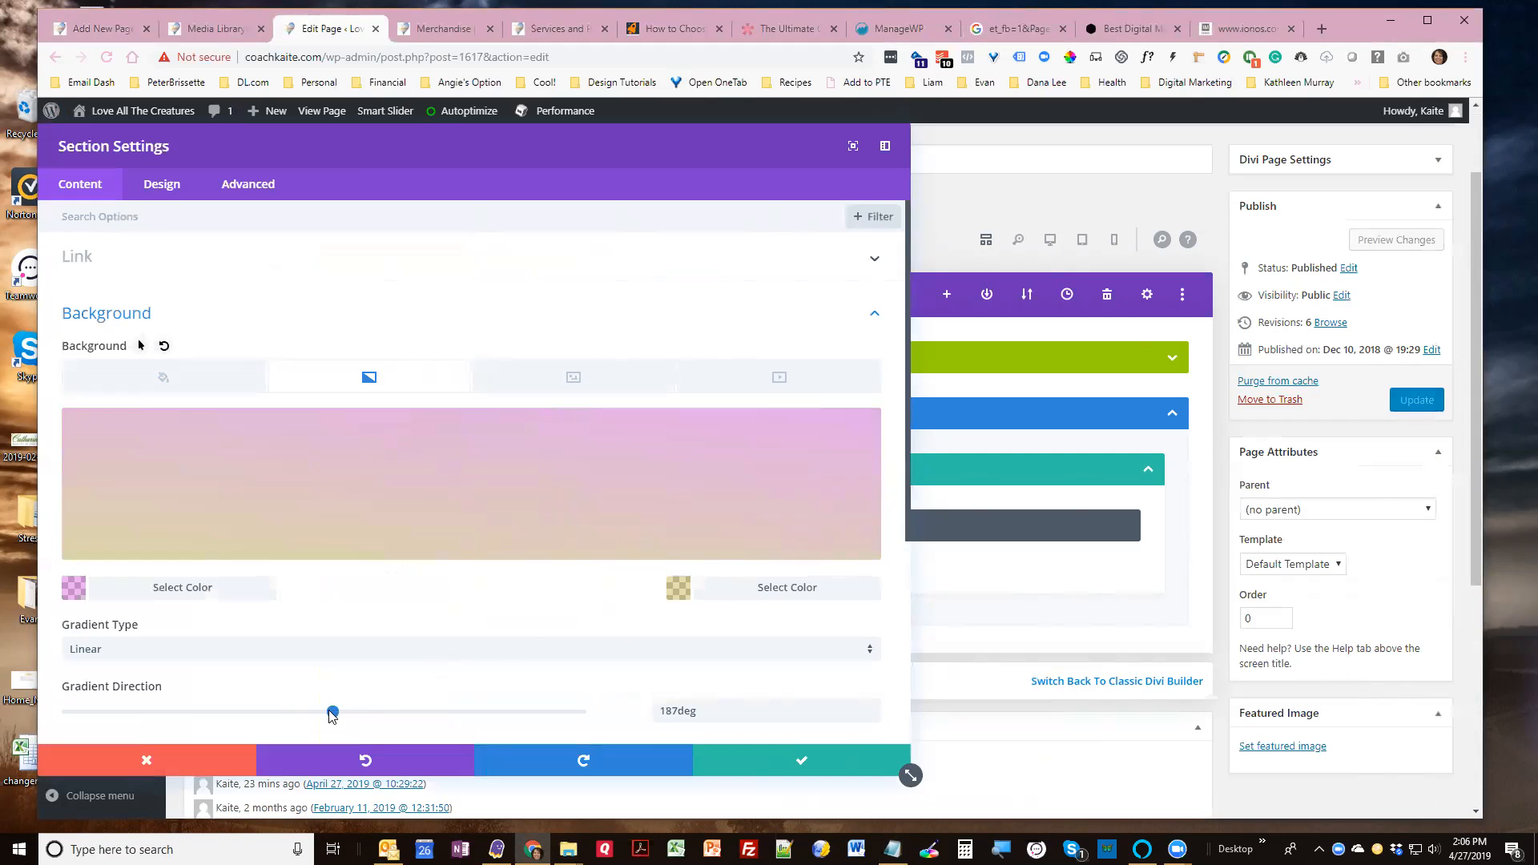
click(802, 759)
Reload the Merchandise page preview and examine the gradient behind the bumper sticker section
click(449, 28)
key(F5)
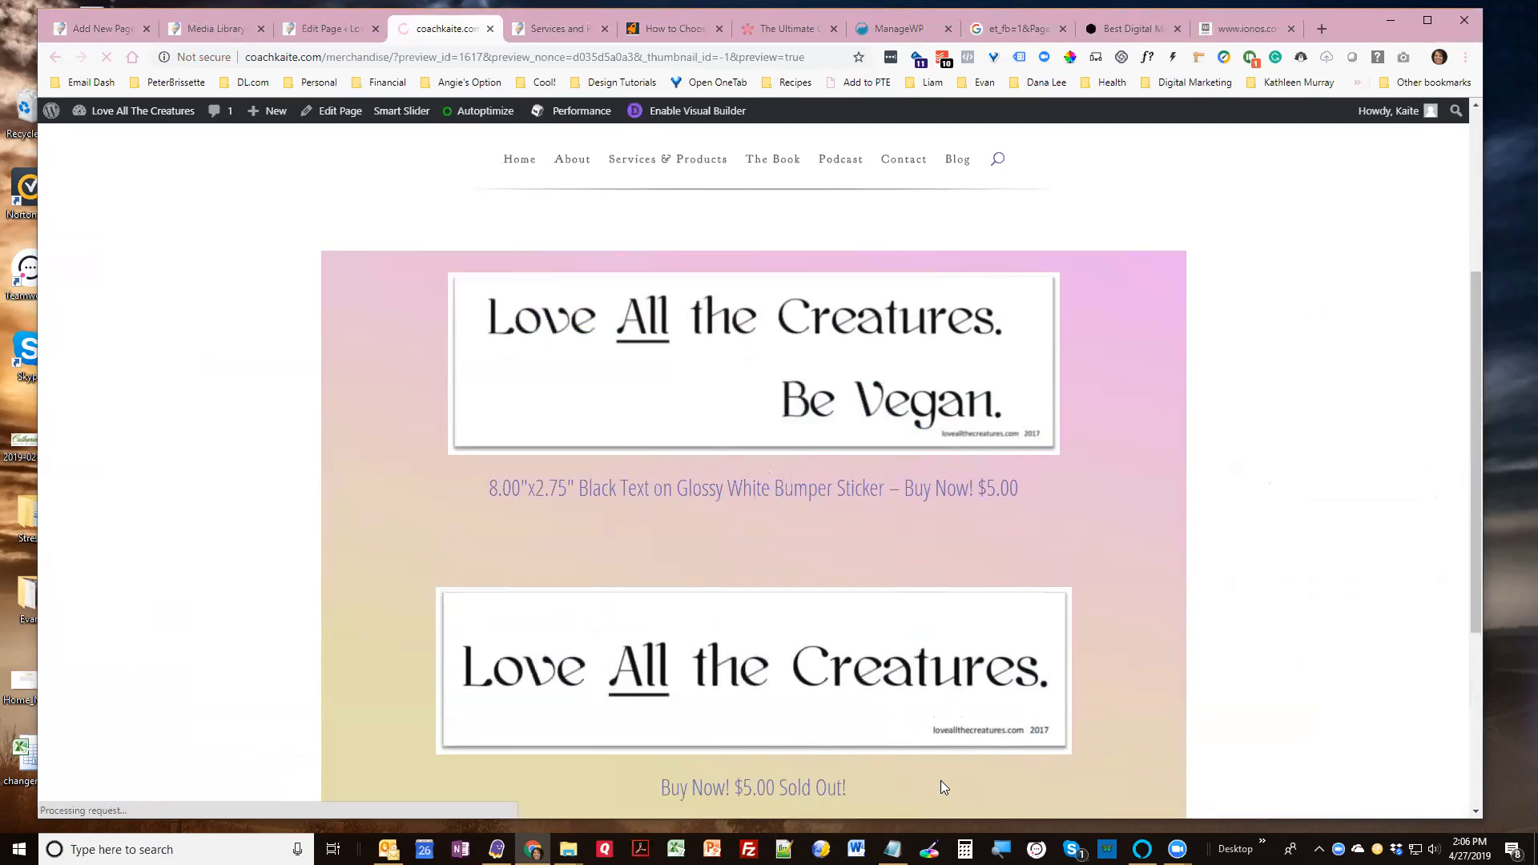
scroll(1093, 604, down, 5)
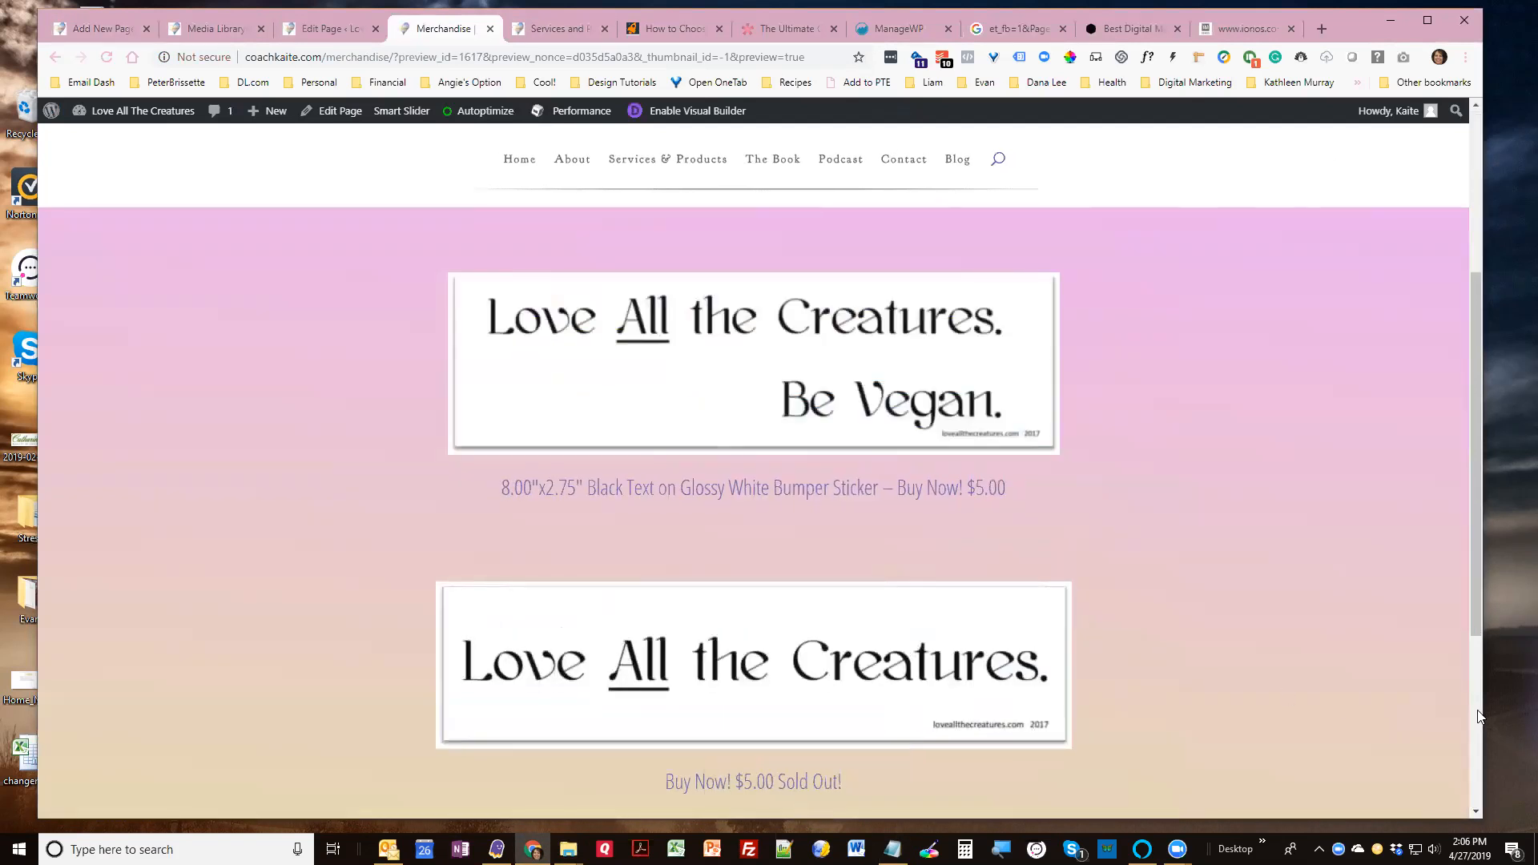
scroll(1226, 501, down, 1)
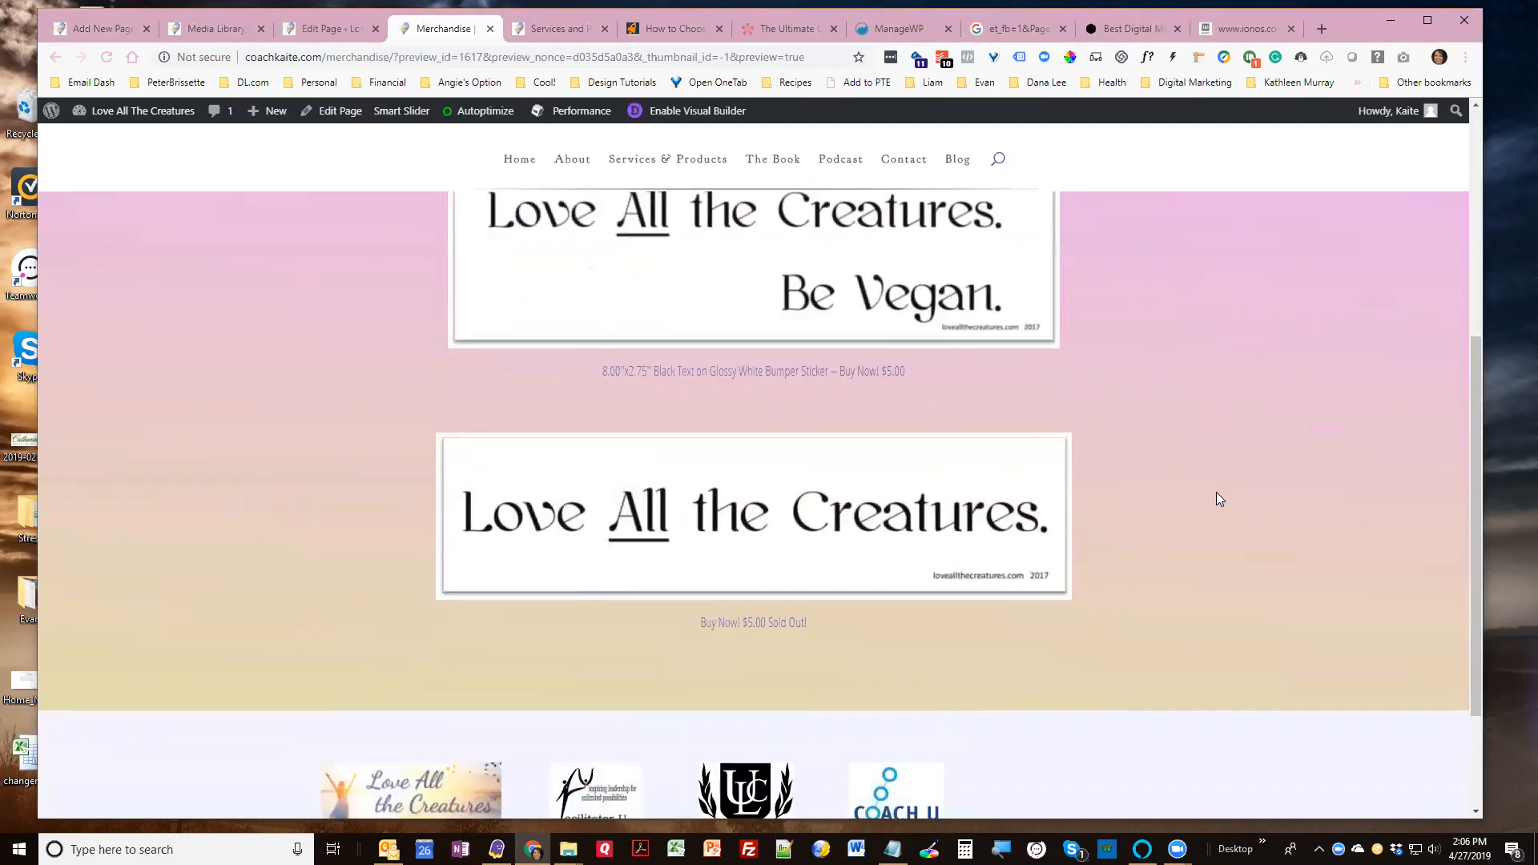
scroll(1216, 492, up, 2)
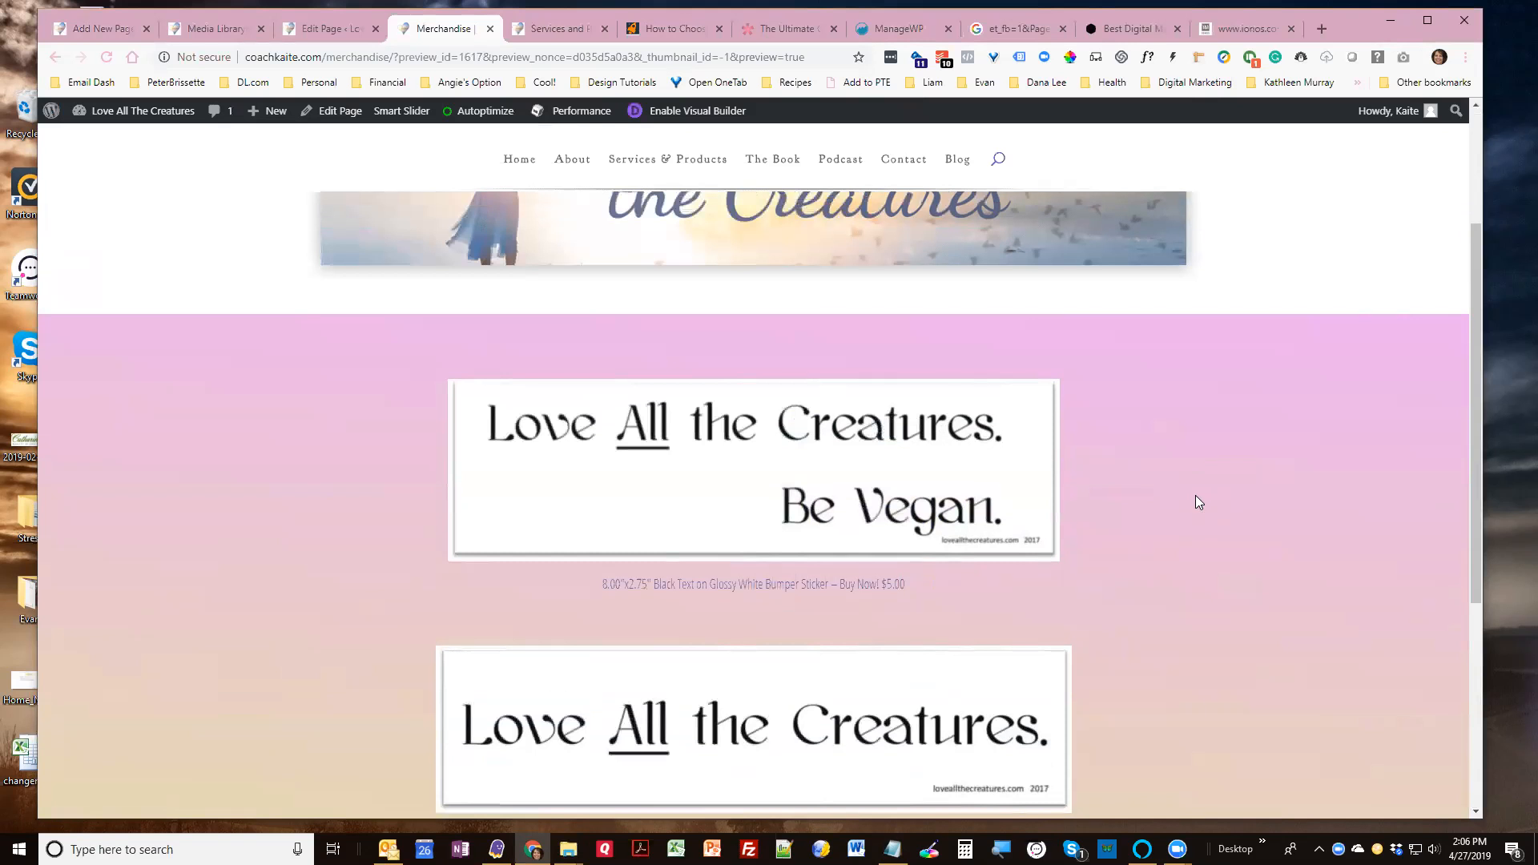
Return to editing the Merchandise page and open the background image chooser for the blue section
click(314, 29)
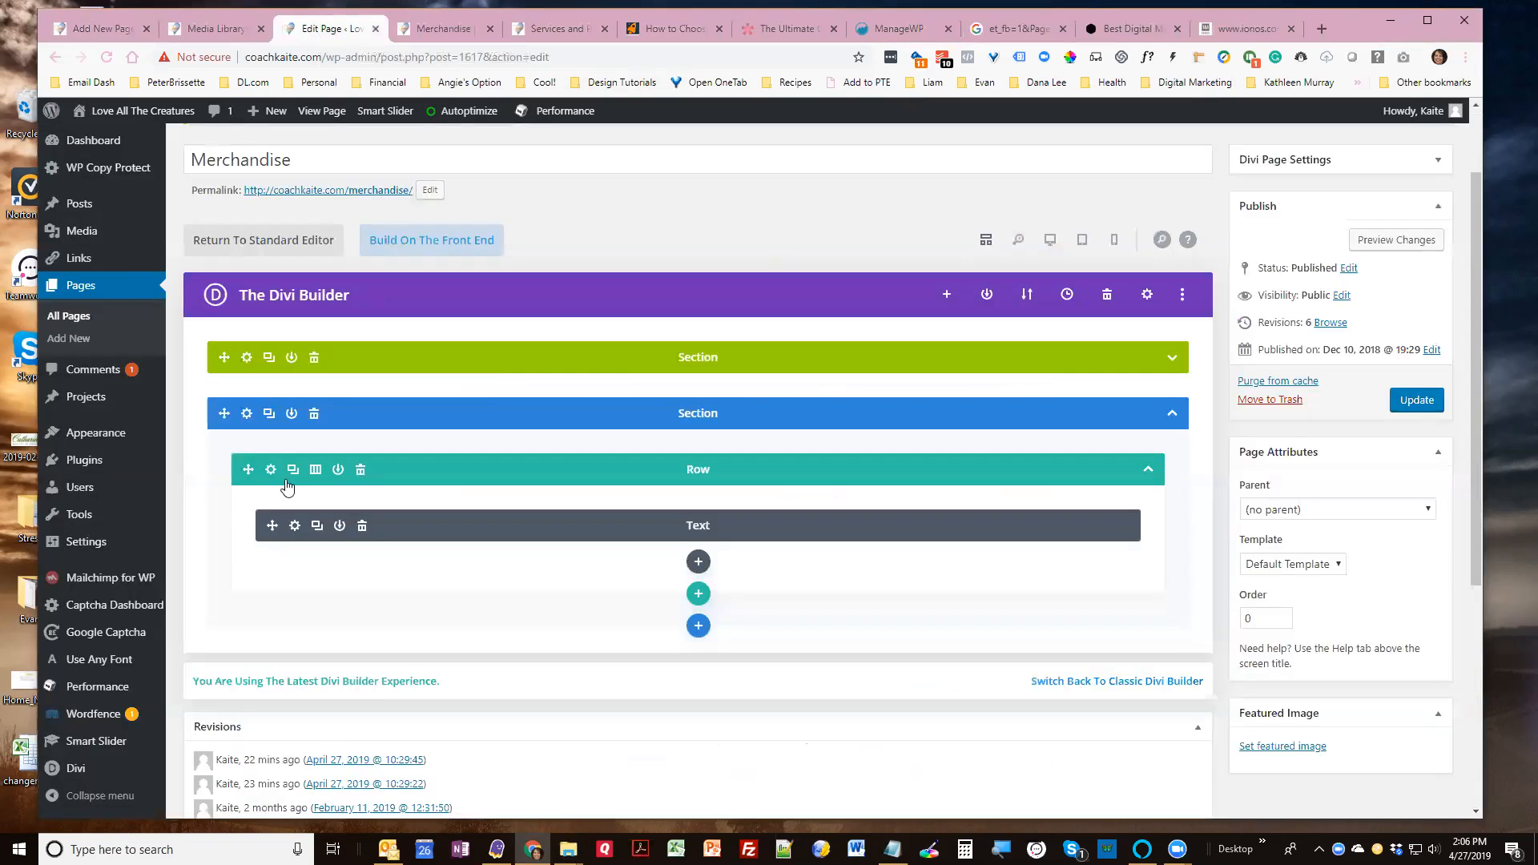
click(246, 415)
click(148, 311)
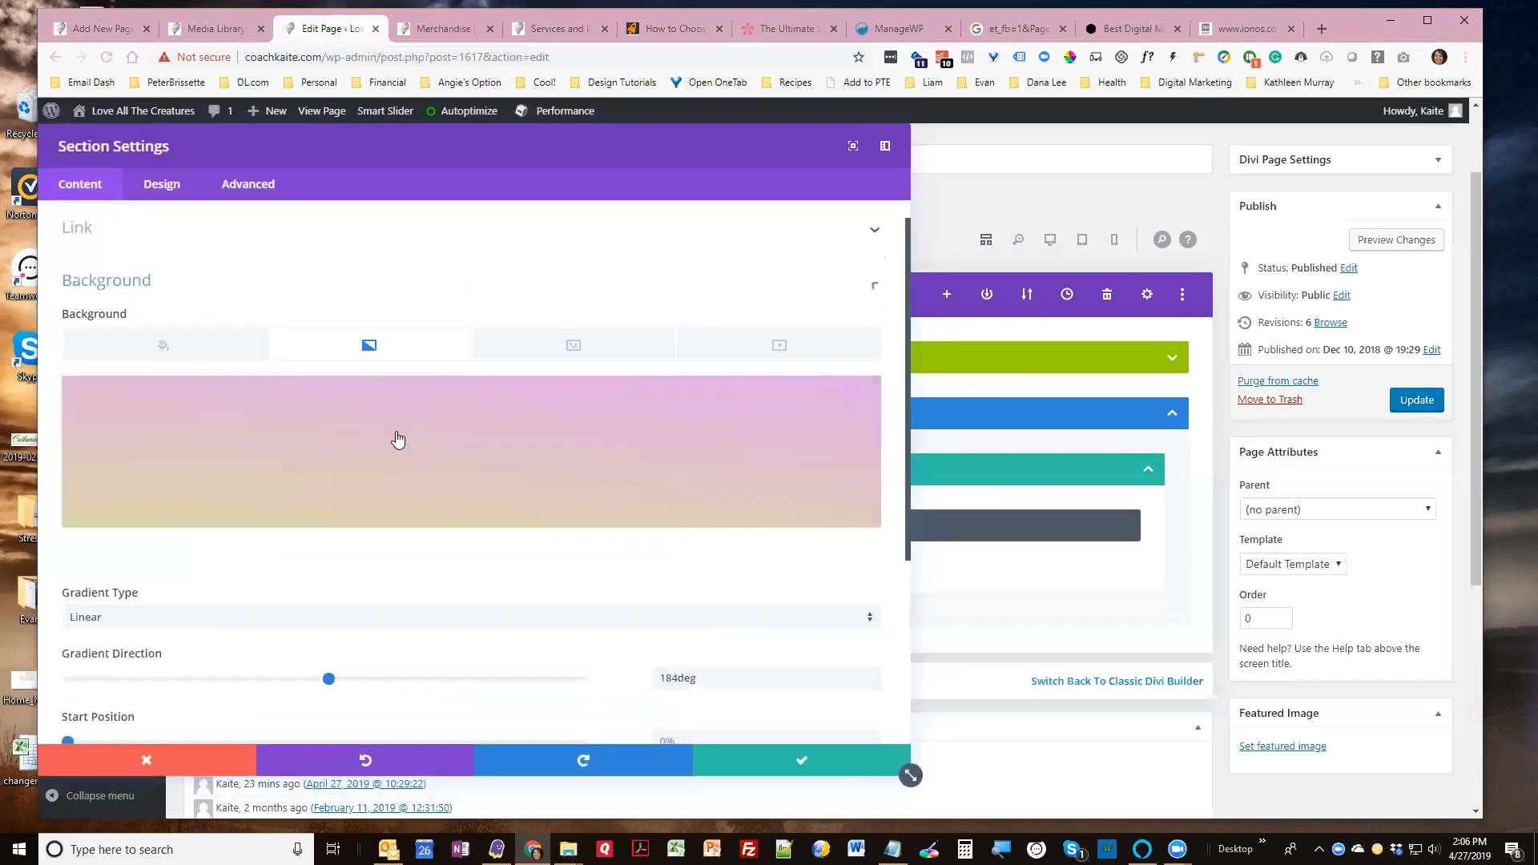
scroll(398, 440, down, 1)
click(561, 298)
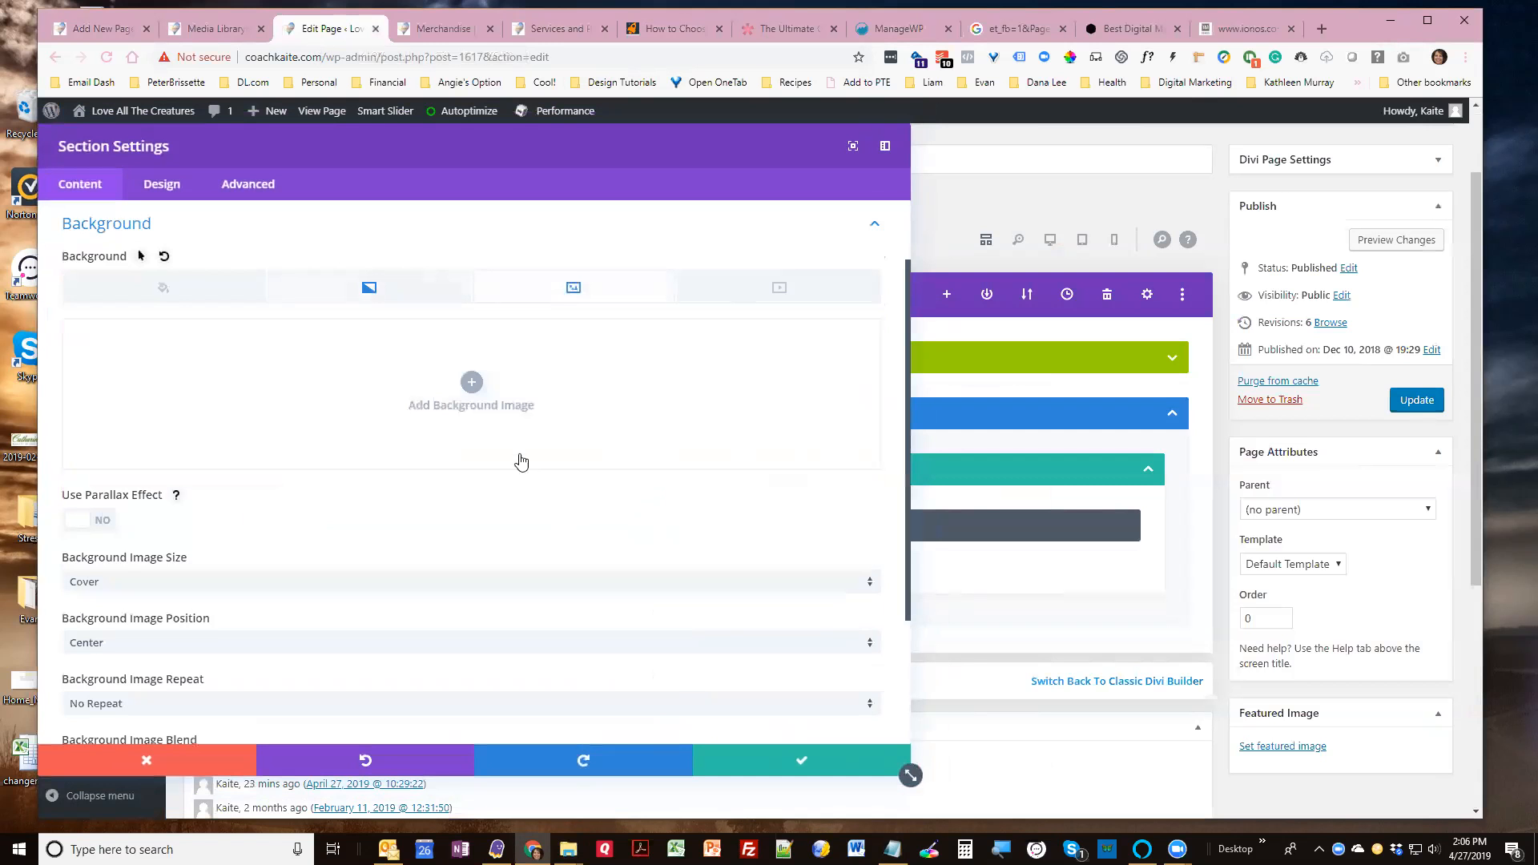
click(471, 384)
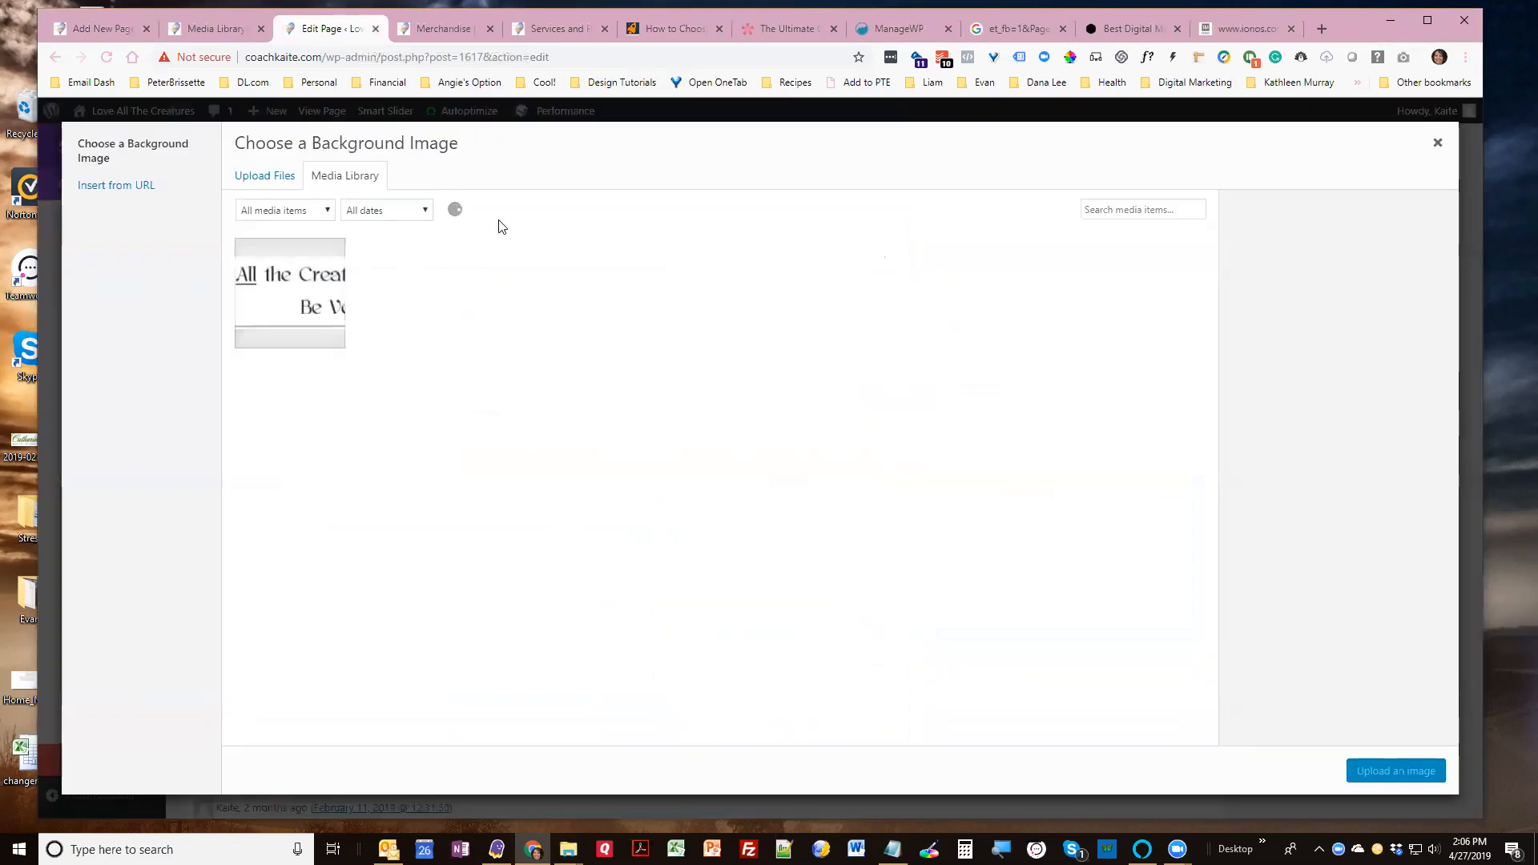
Browse the media library and use galaxy_space_universe.jpg as the section's background image
click(1115, 213)
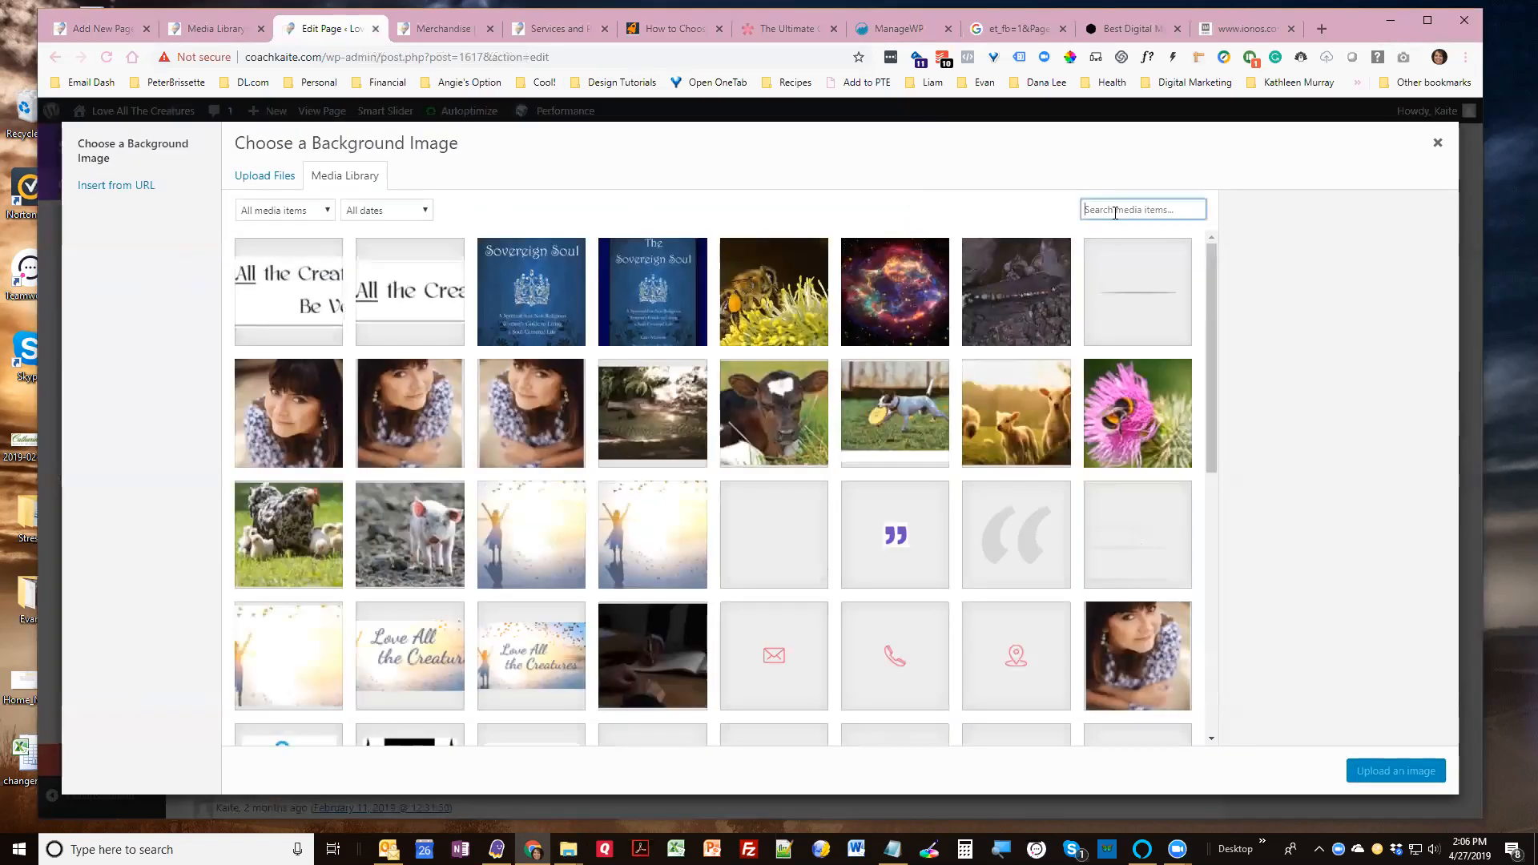
scroll(704, 612, down, 15)
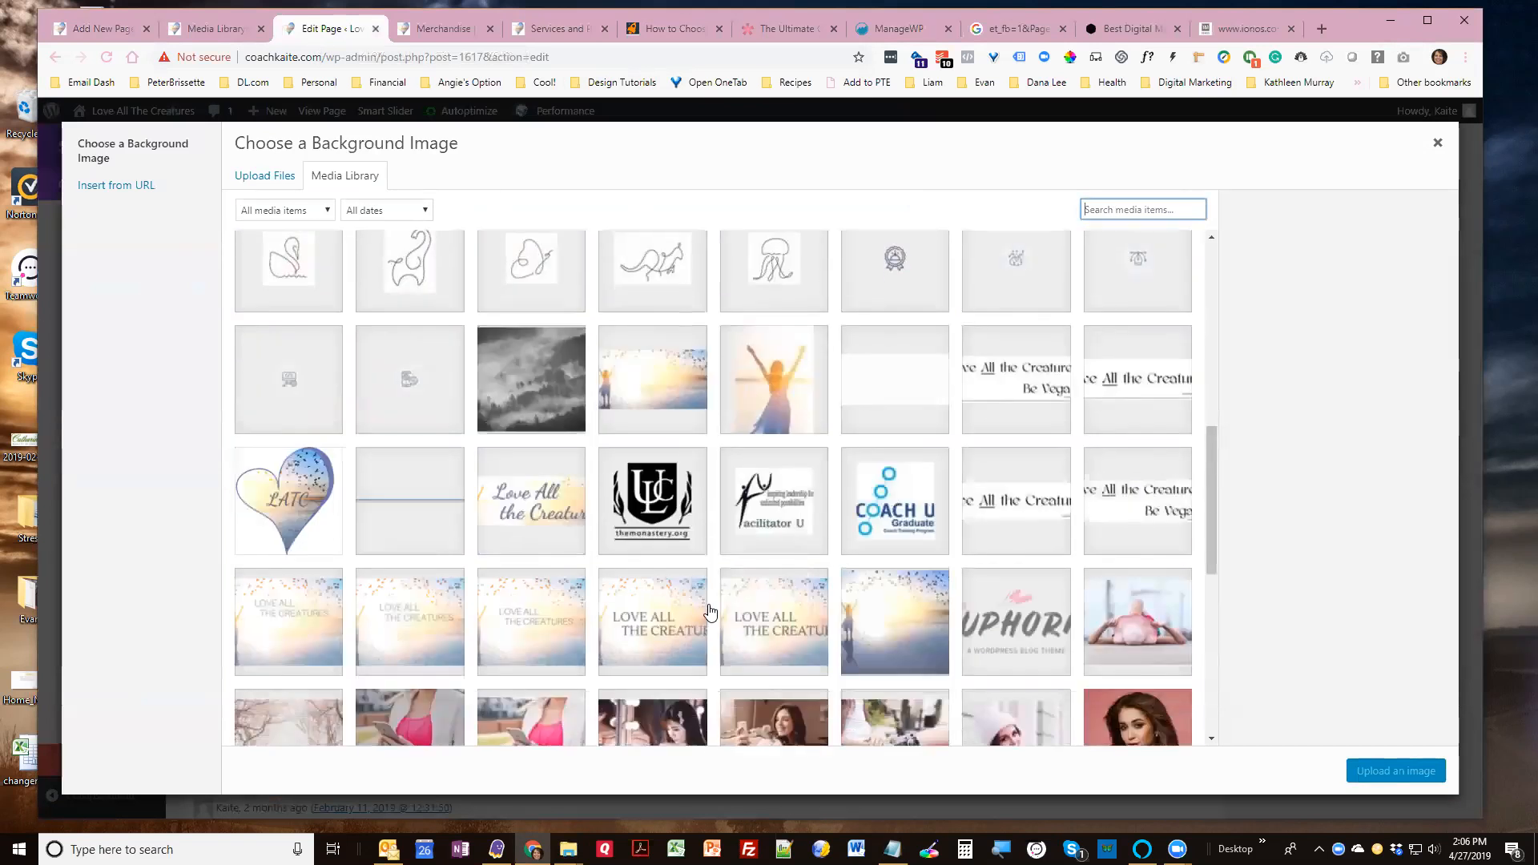
scroll(716, 613, down, 2)
click(511, 713)
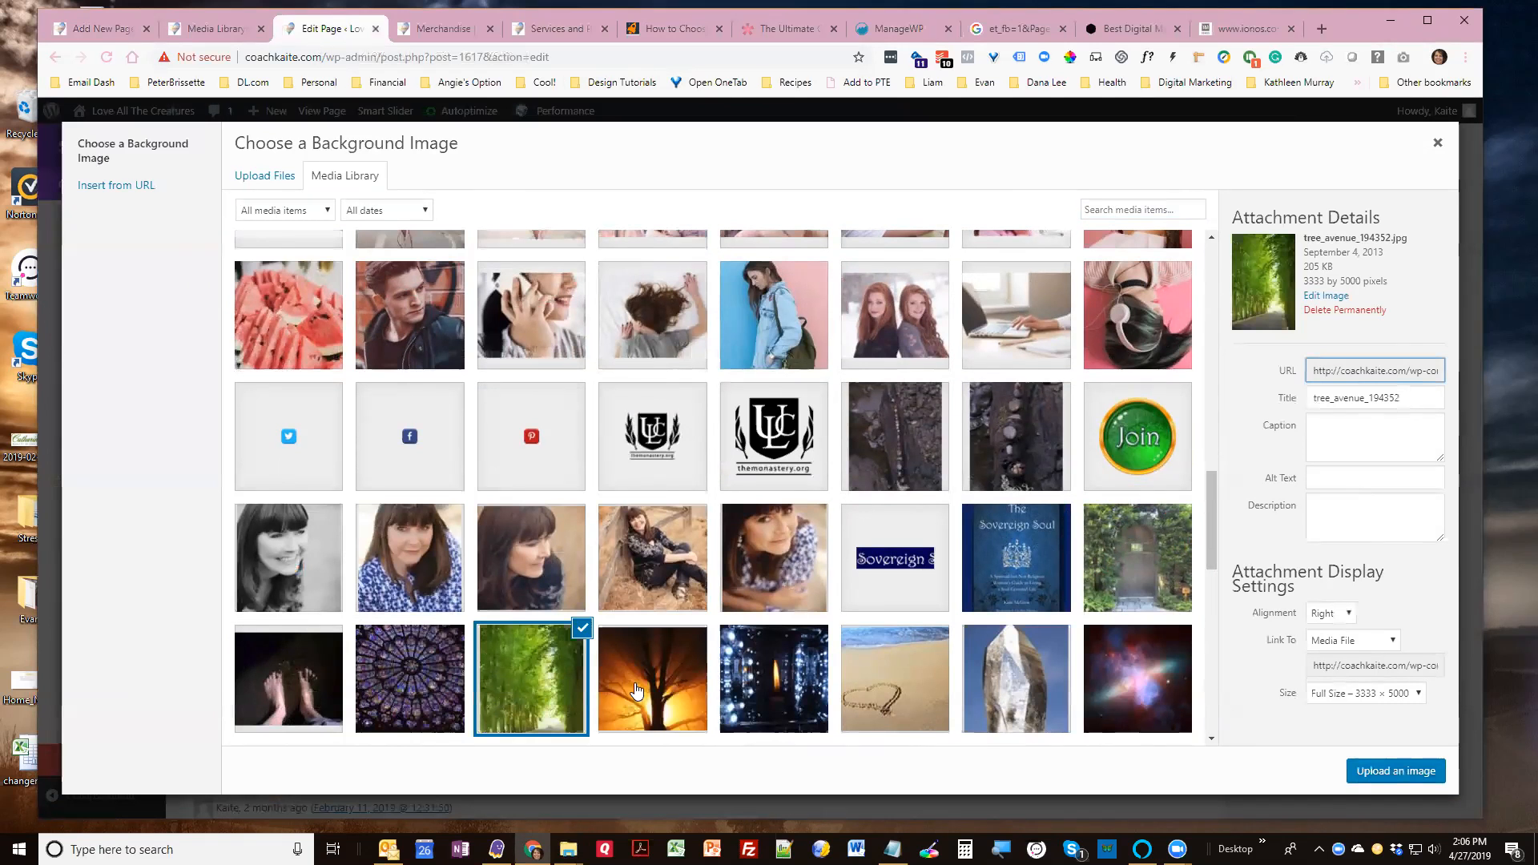
click(1120, 593)
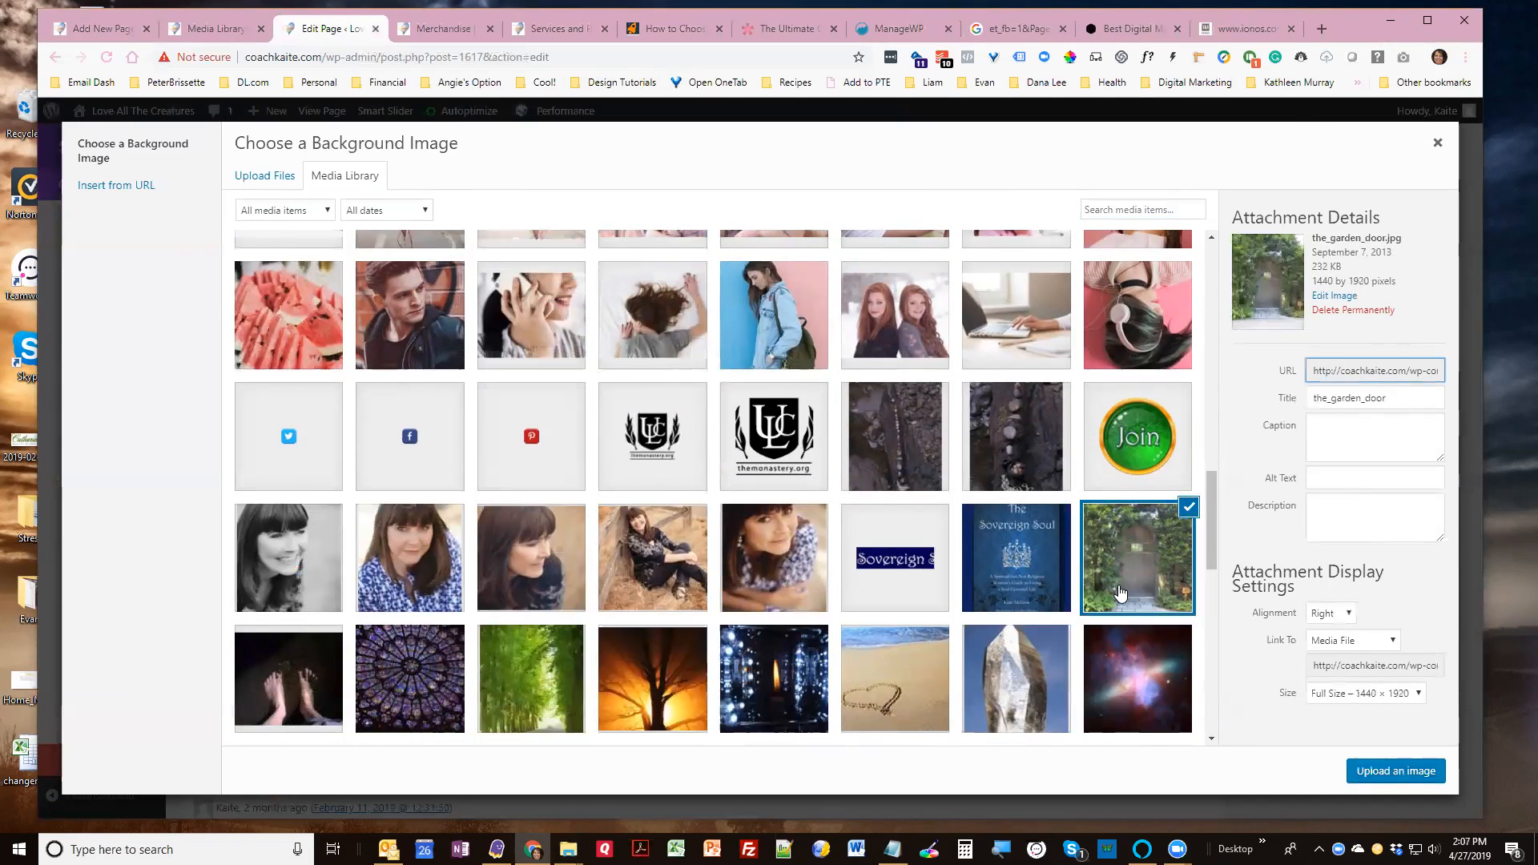
click(519, 676)
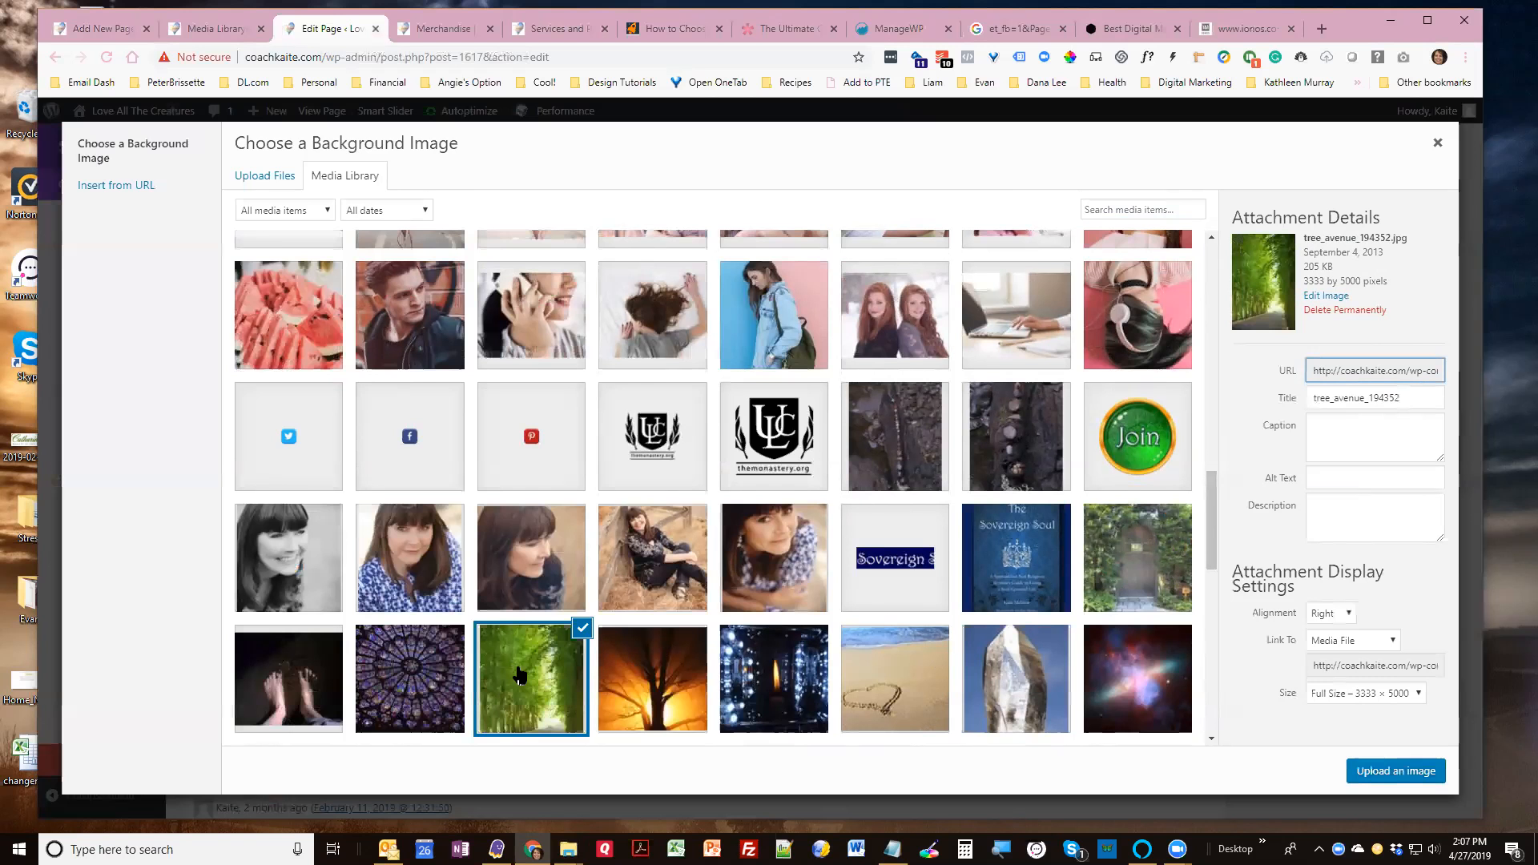
click(1166, 665)
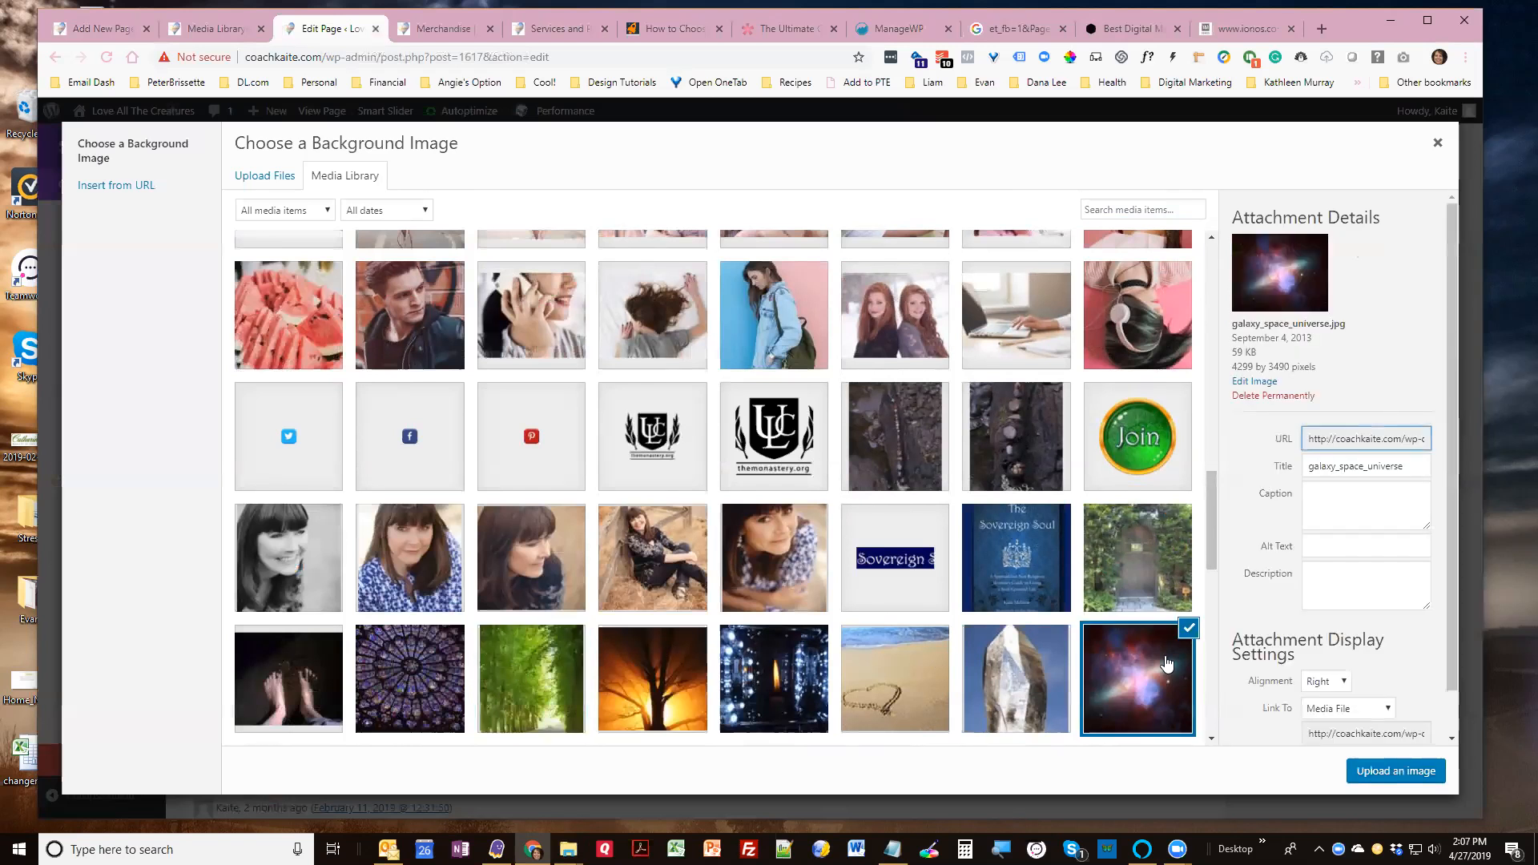
click(1384, 774)
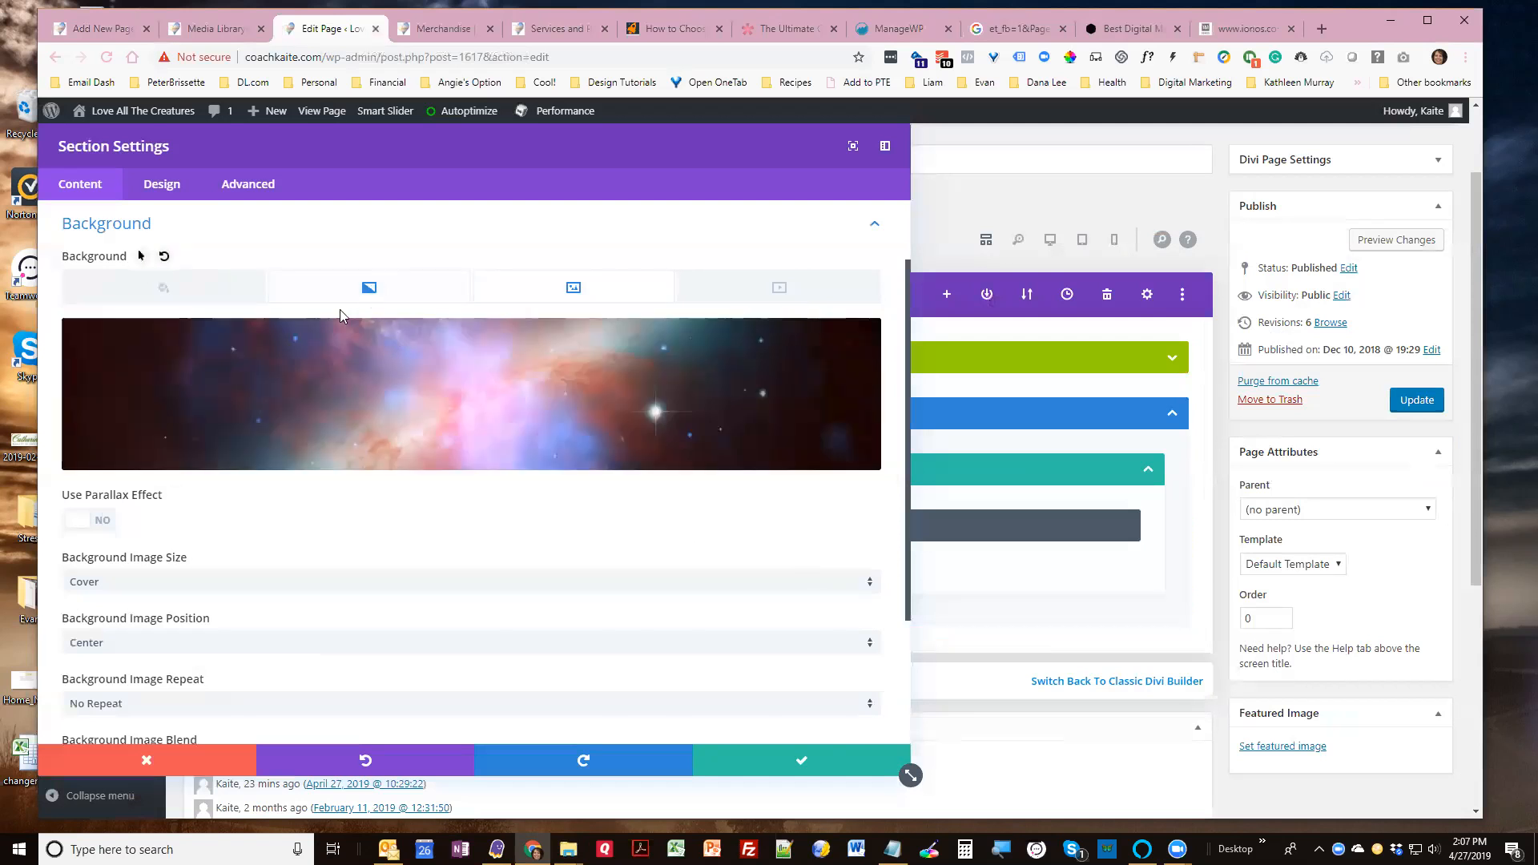
Try the Overlay and Luminosity blend modes on the section's background image
scroll(306, 542, down, 1)
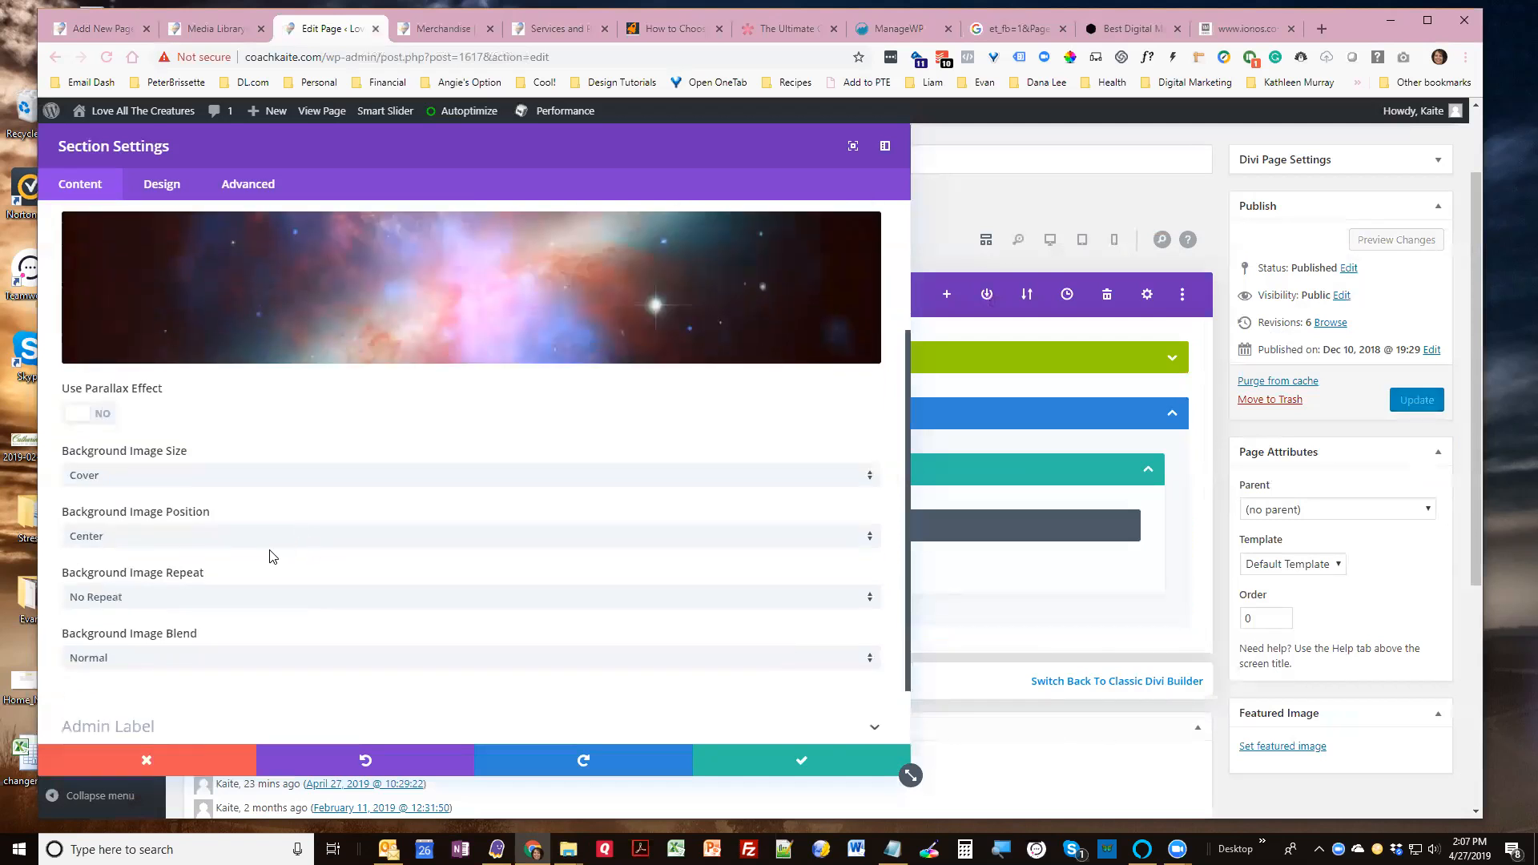
scroll(214, 625, down, 1)
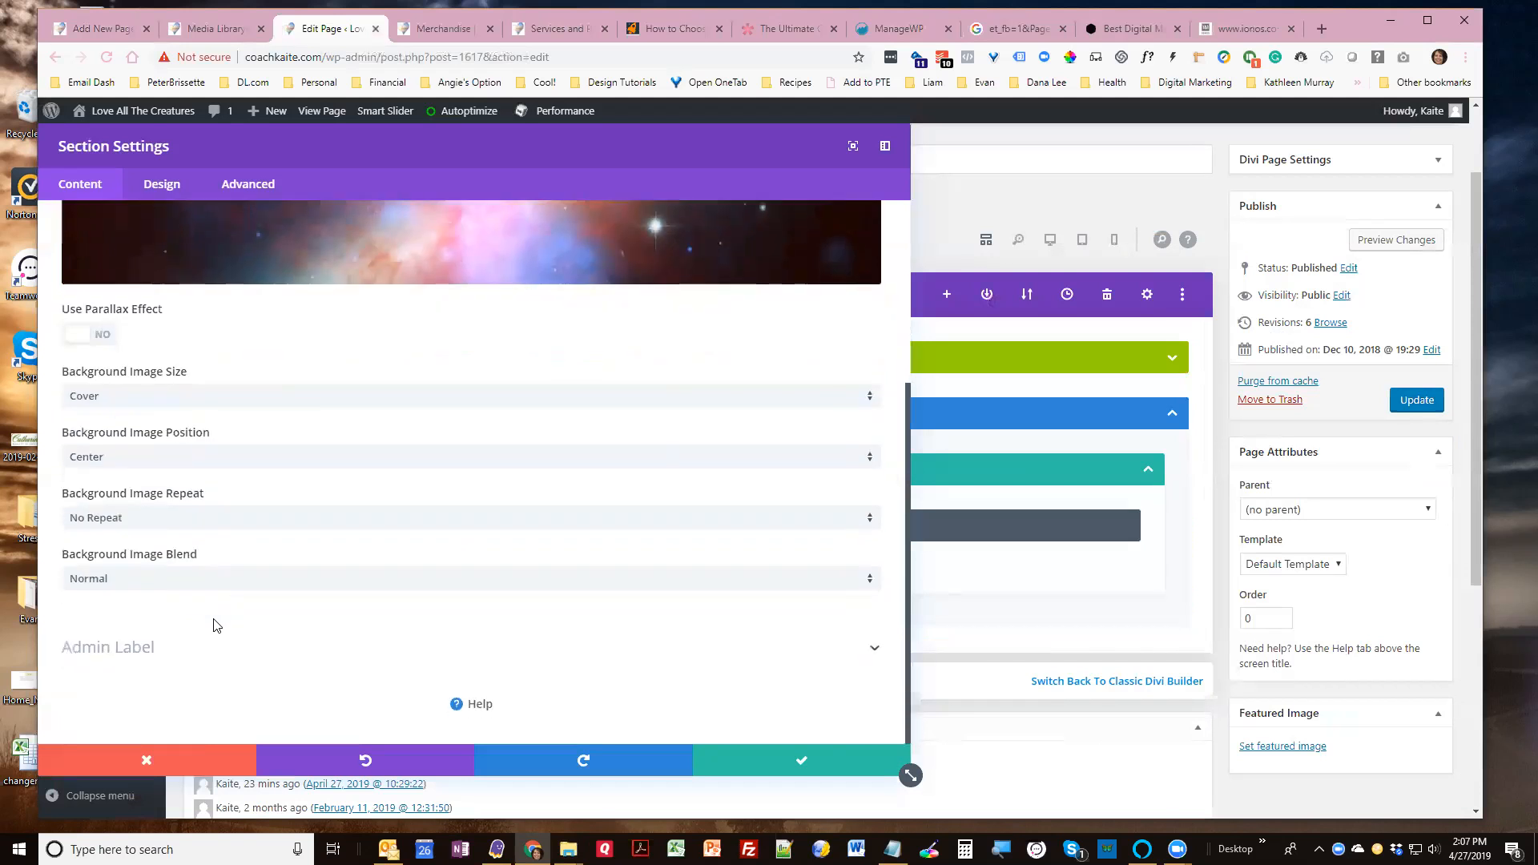
scroll(220, 619, up, 3)
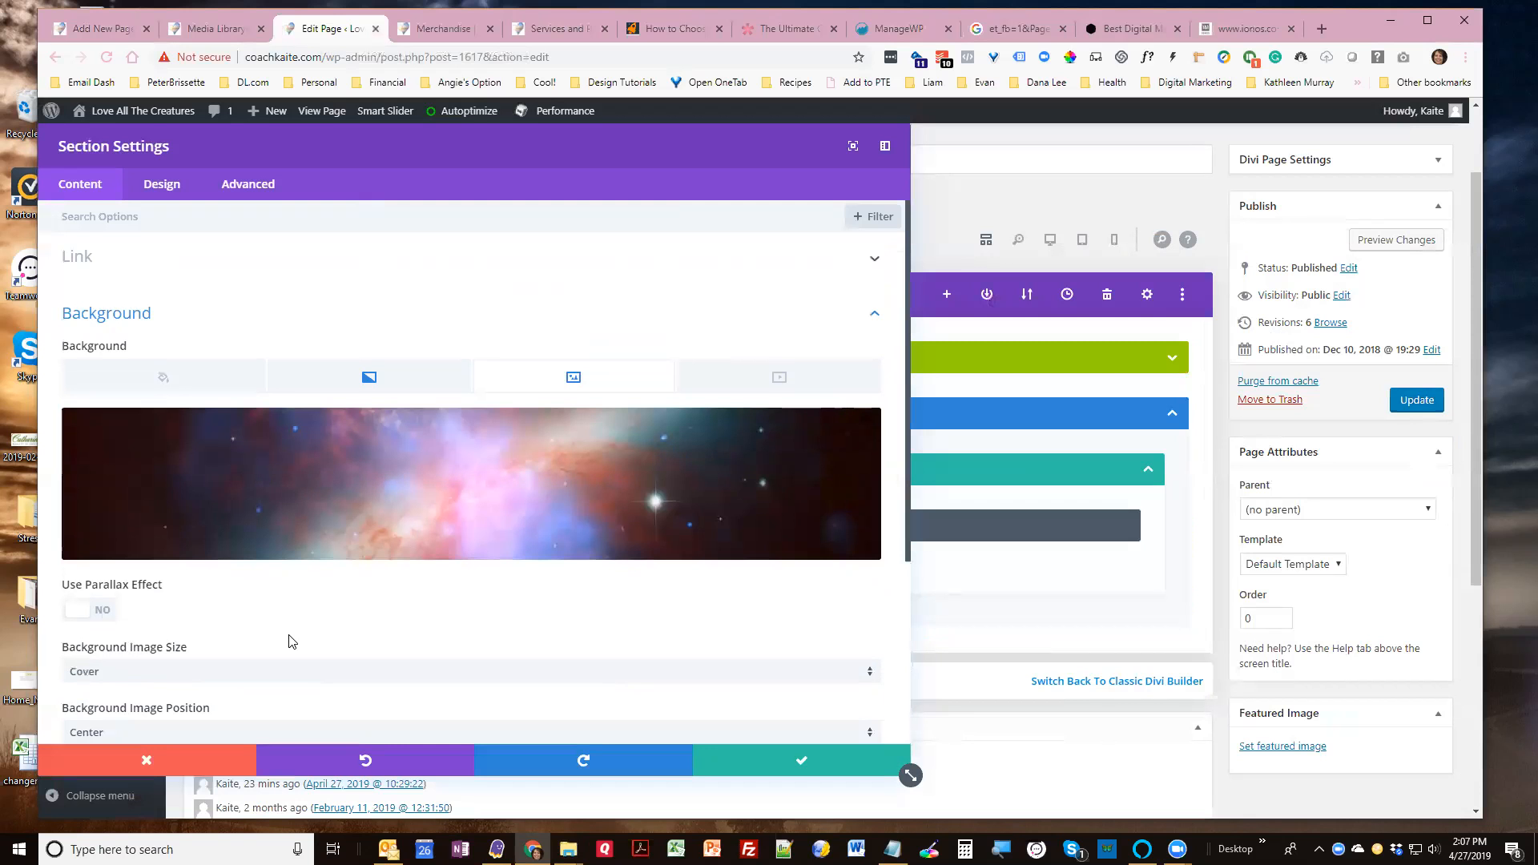
scroll(293, 641, down, 1)
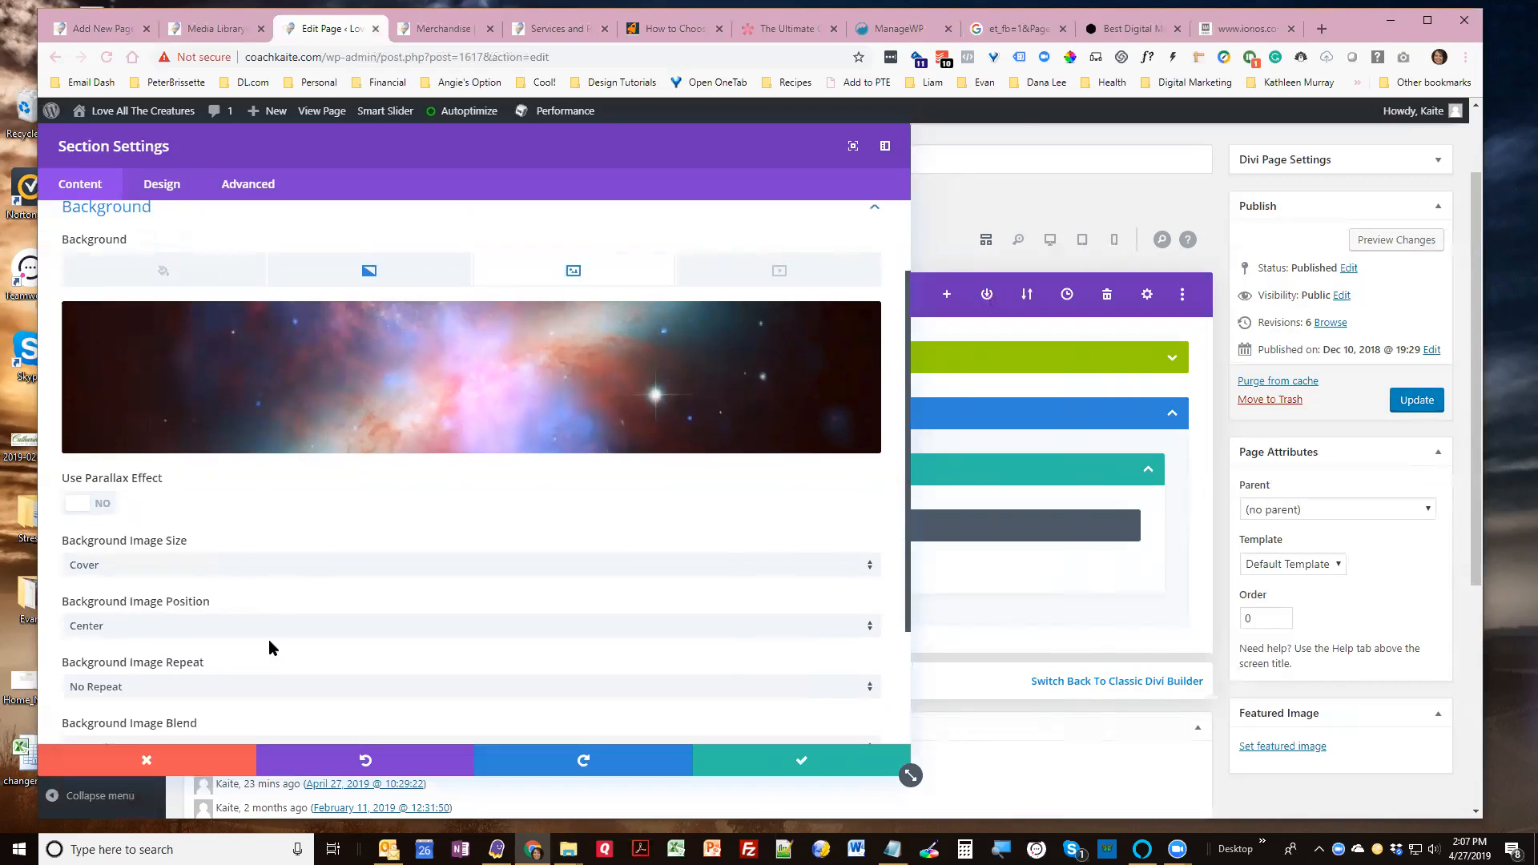
scroll(267, 672, down, 1)
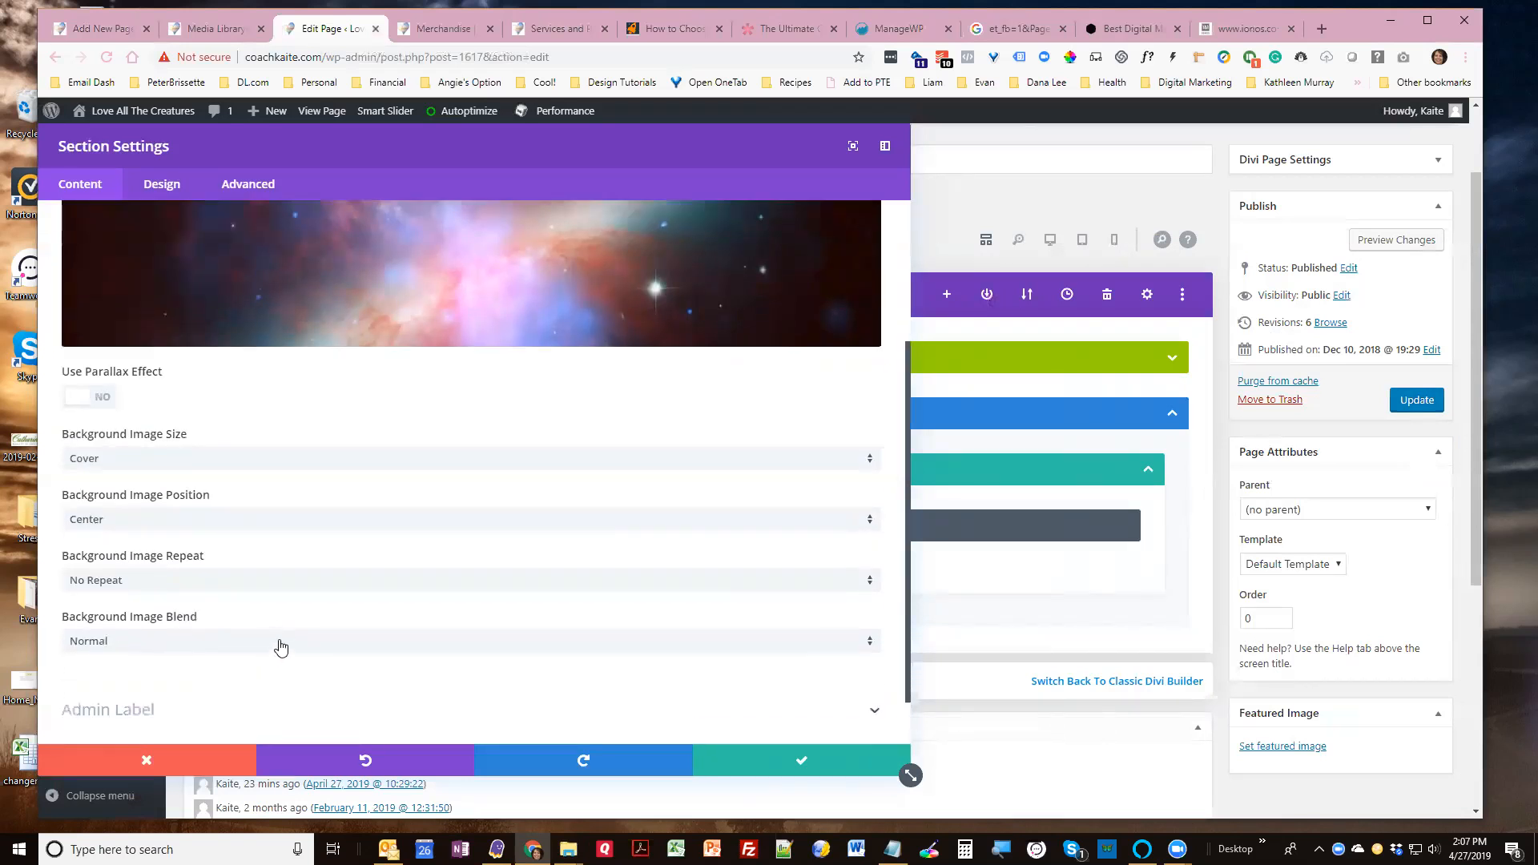
click(281, 645)
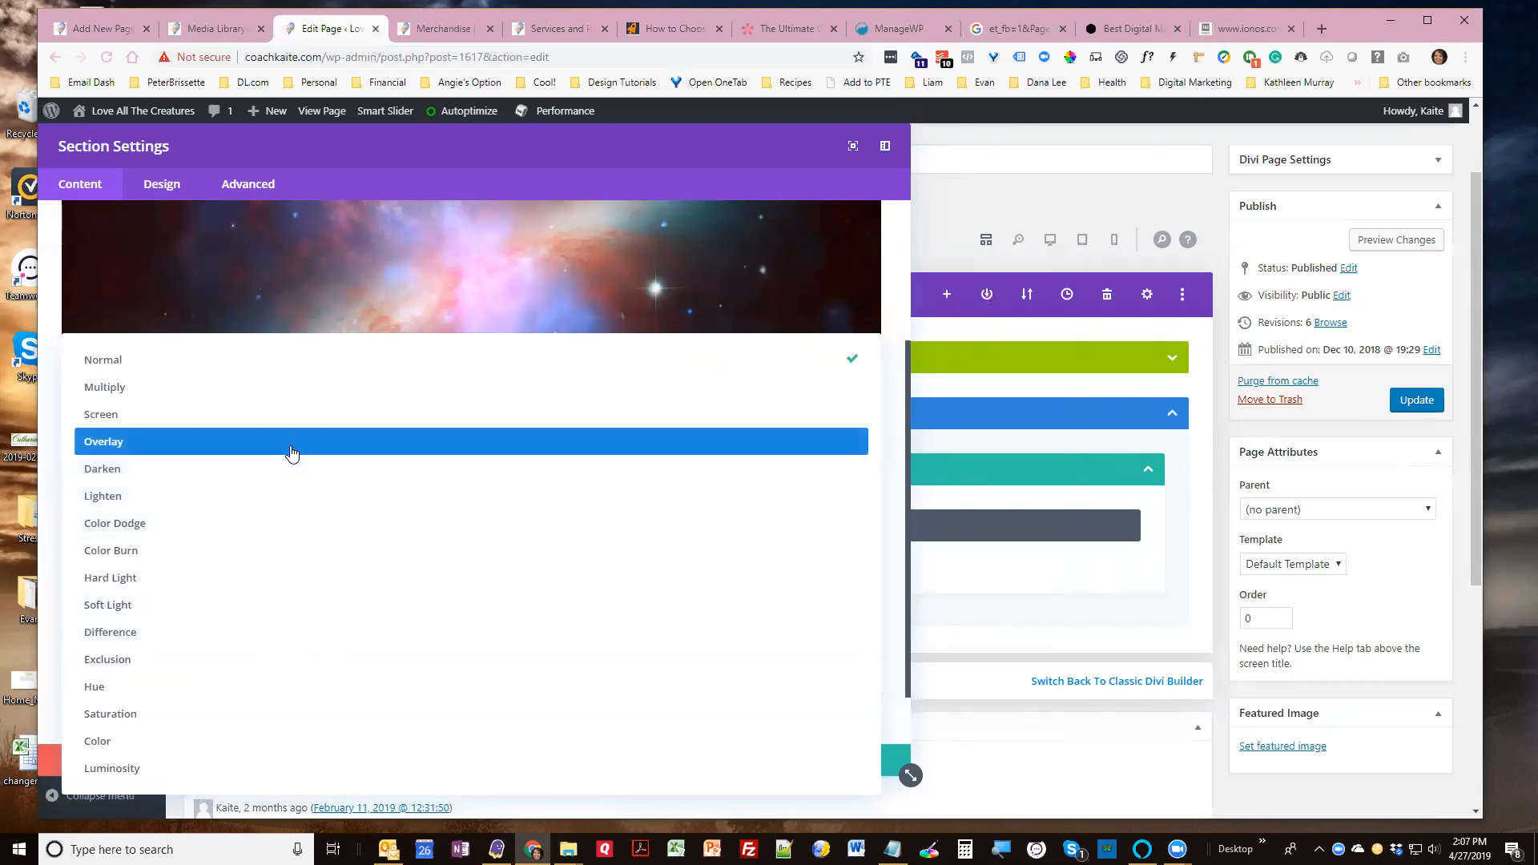
click(292, 454)
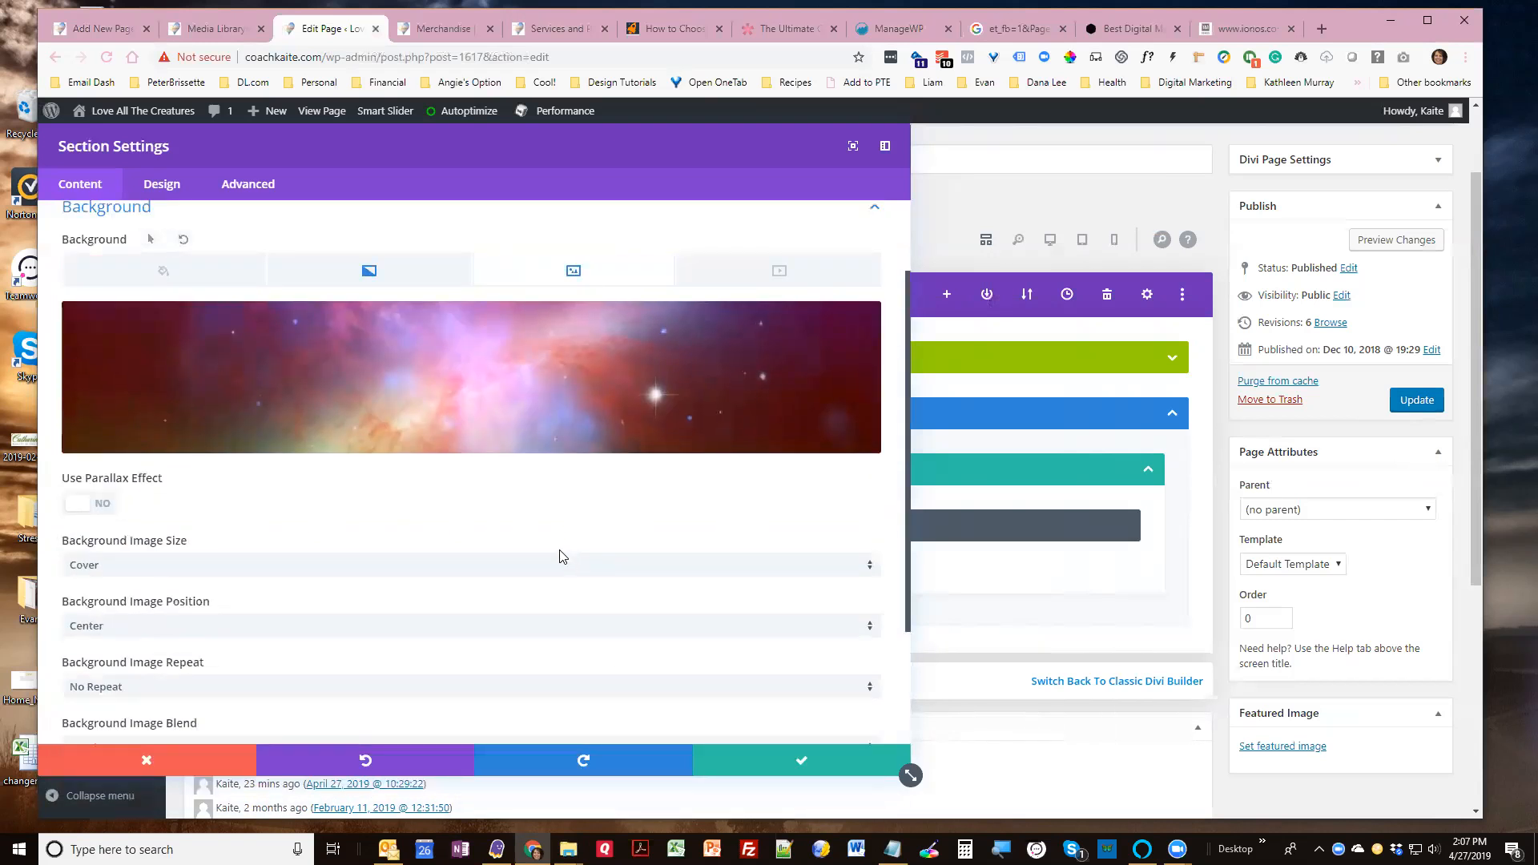
click(353, 582)
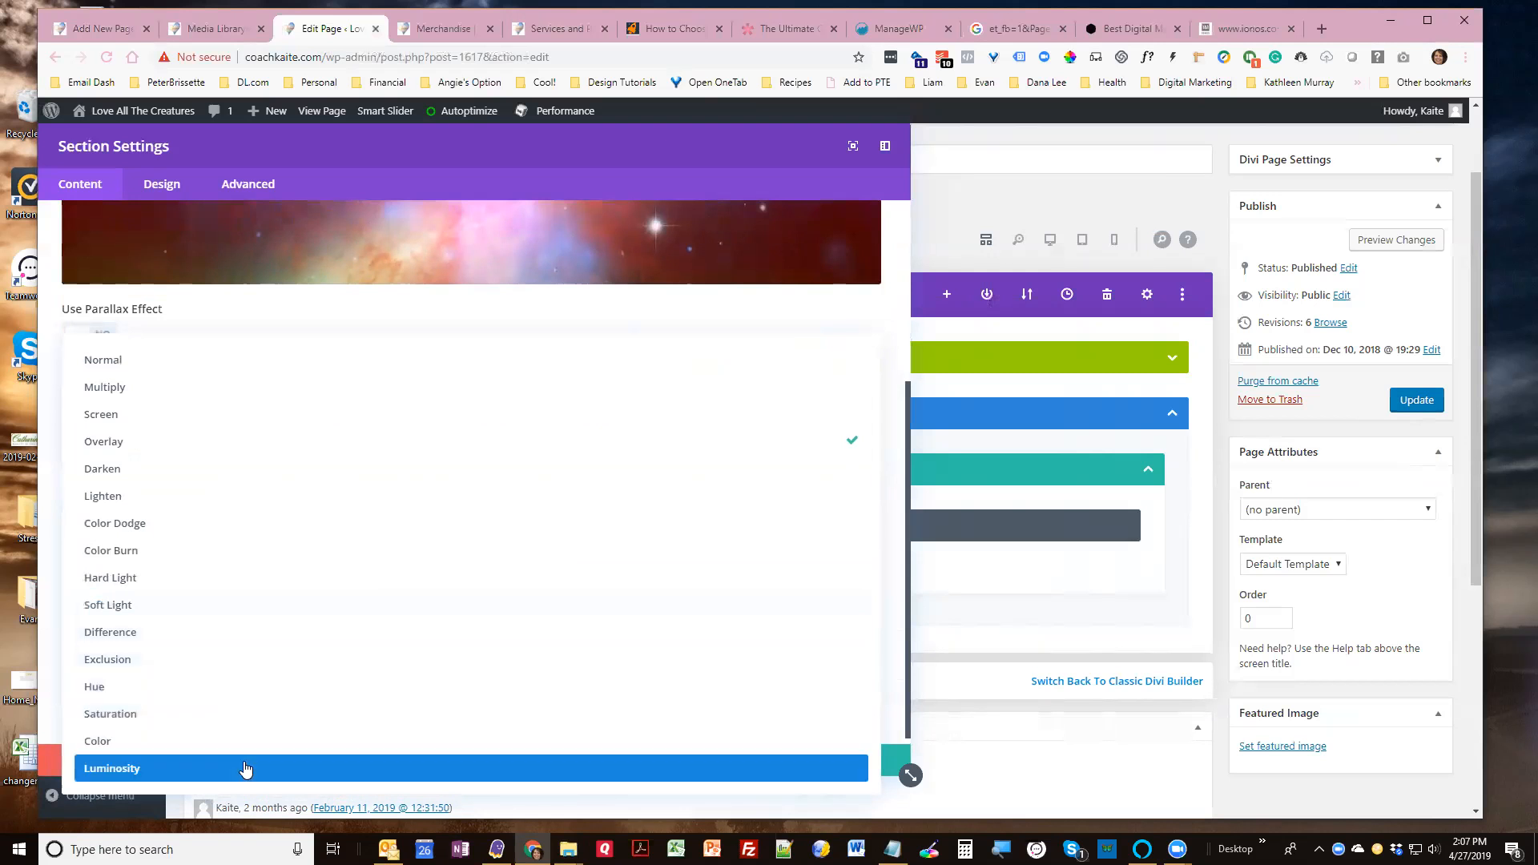
click(246, 770)
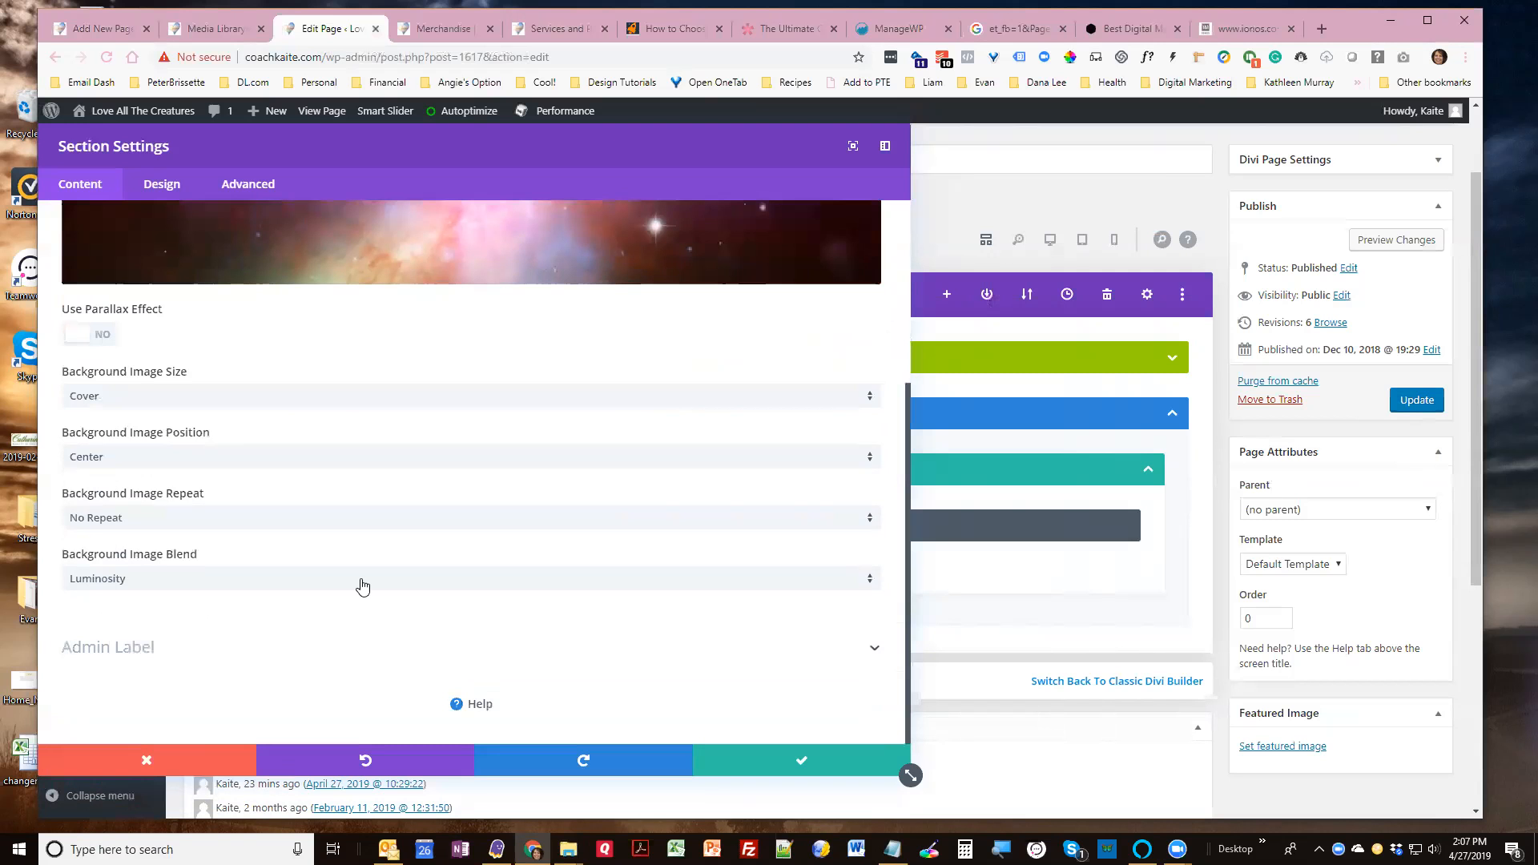
Set the background image blend to Soft Light and save the section settings
click(362, 579)
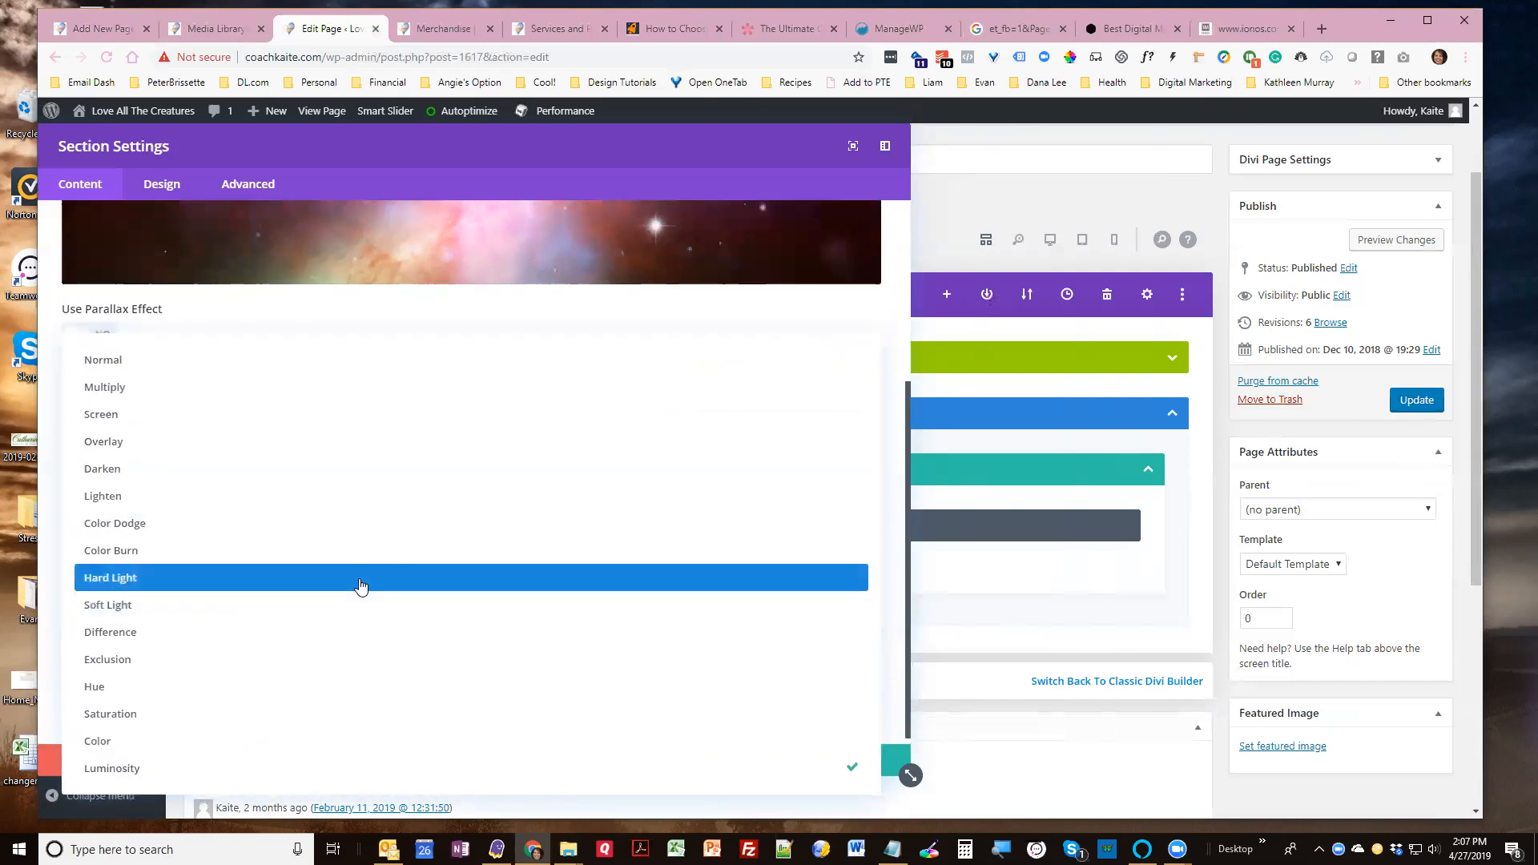
click(347, 607)
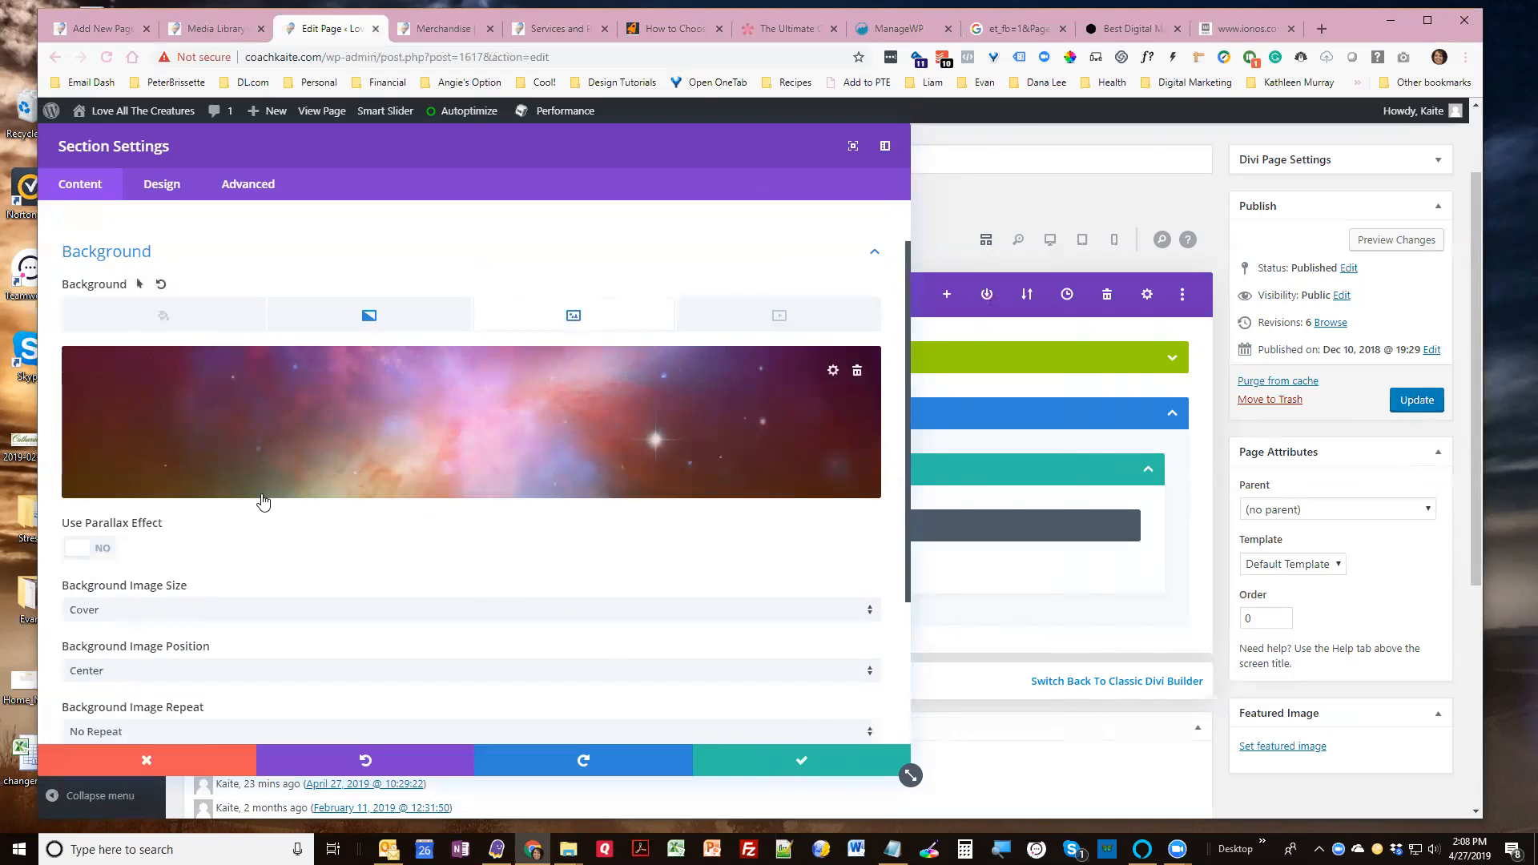
click(789, 770)
Preview the page changes and examine the blended galaxy background on the Merchandise page
click(1395, 242)
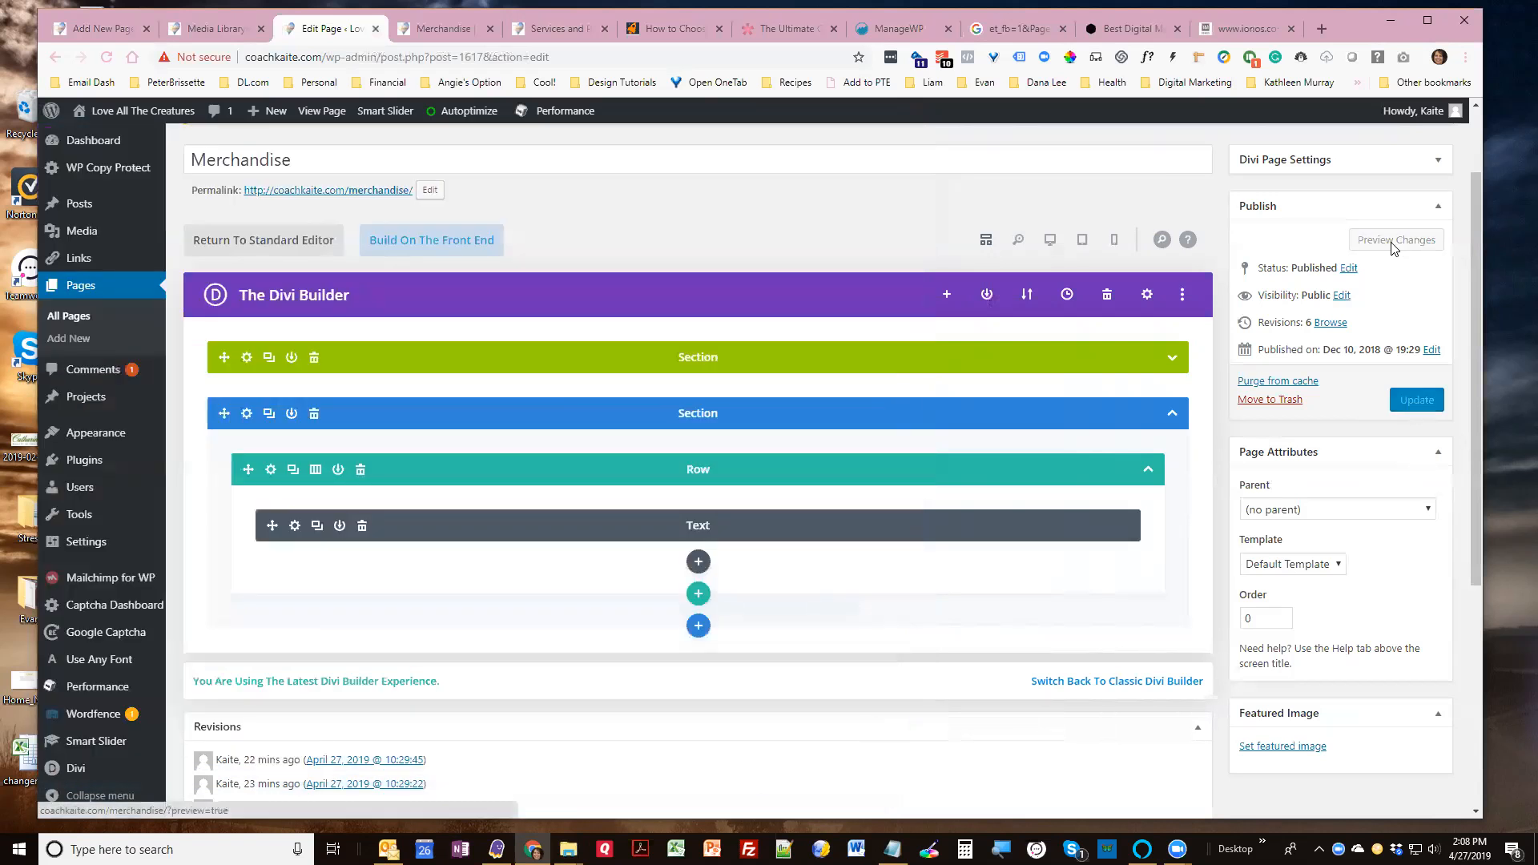
click(438, 25)
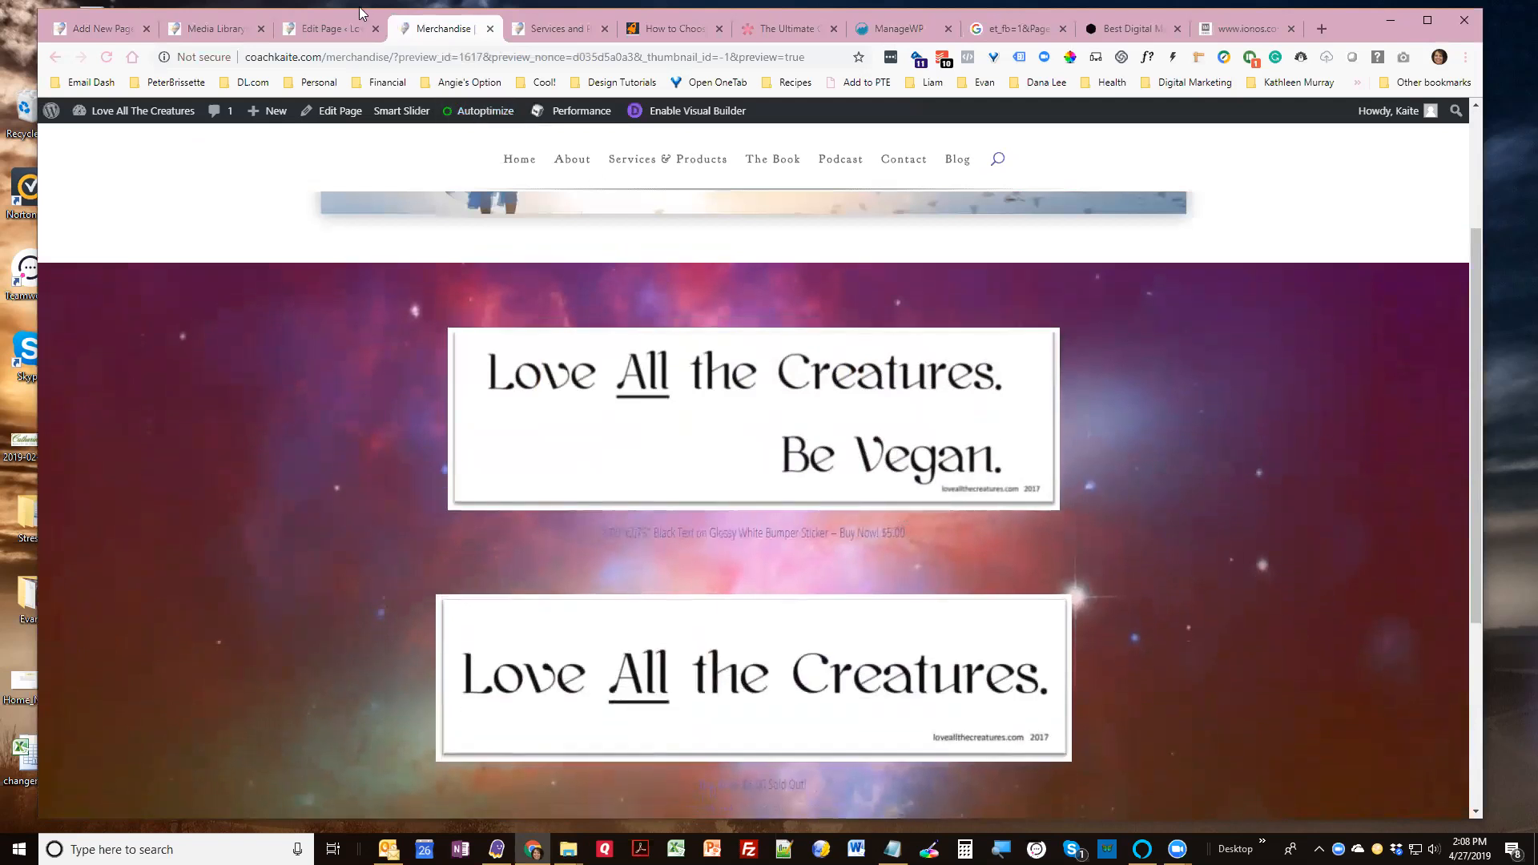
Return to the page editor, examine the background image options in the row's settings, and discard the row settings
click(323, 31)
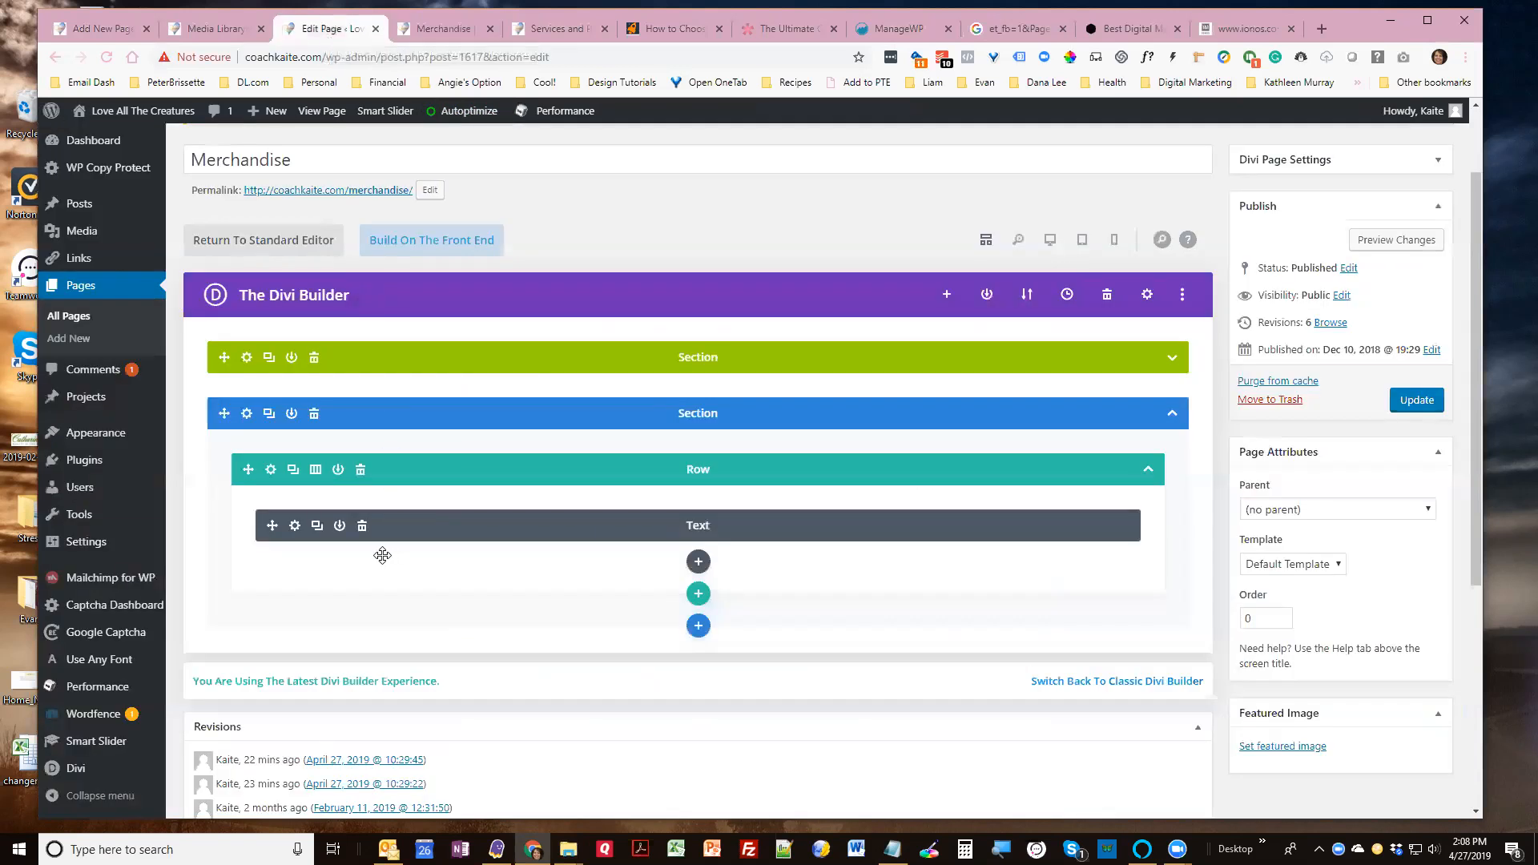
click(271, 476)
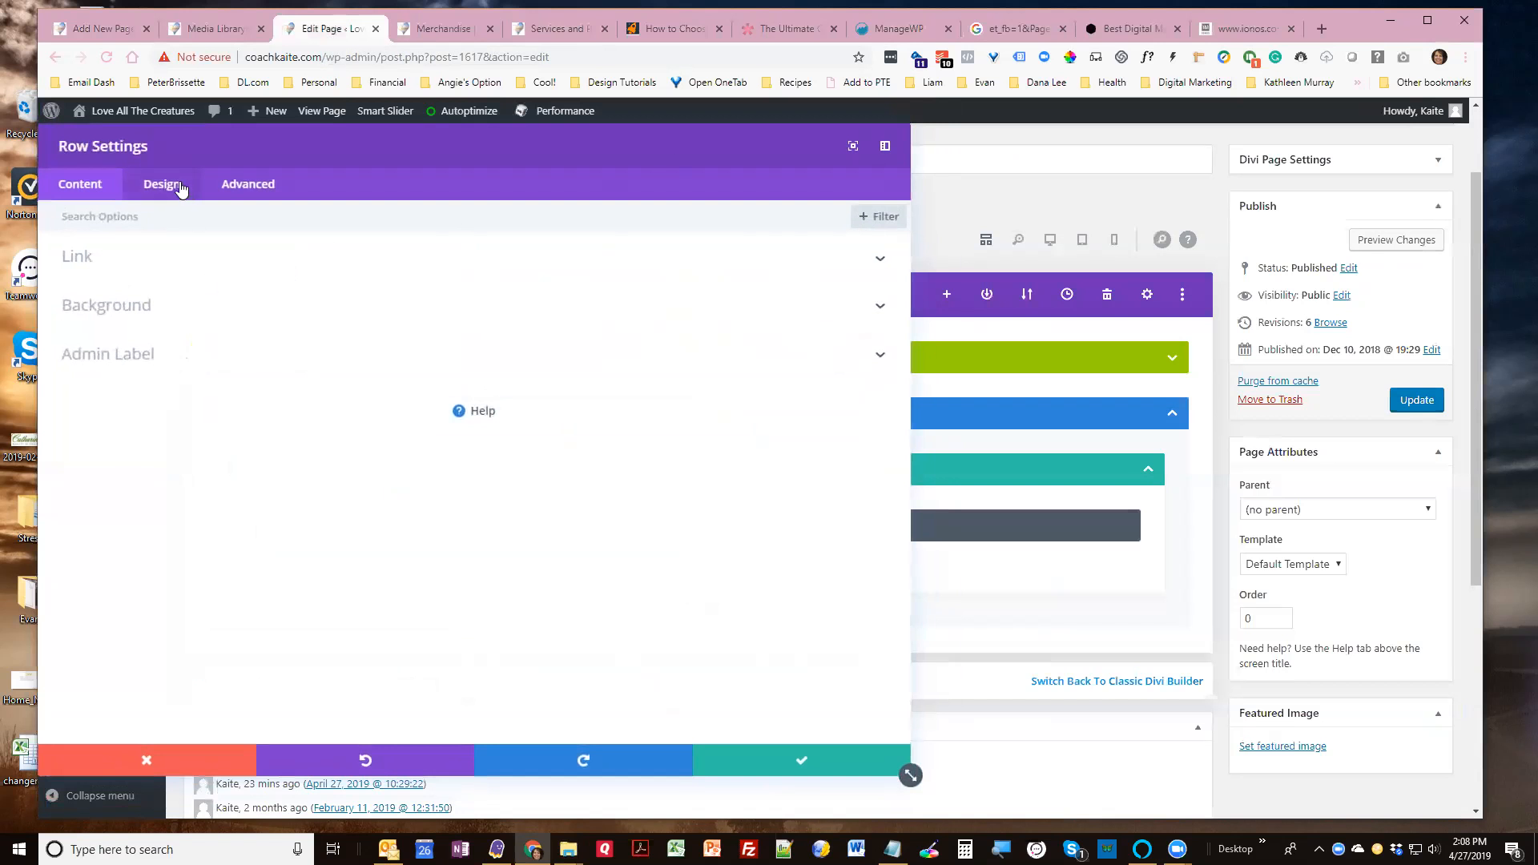
click(141, 303)
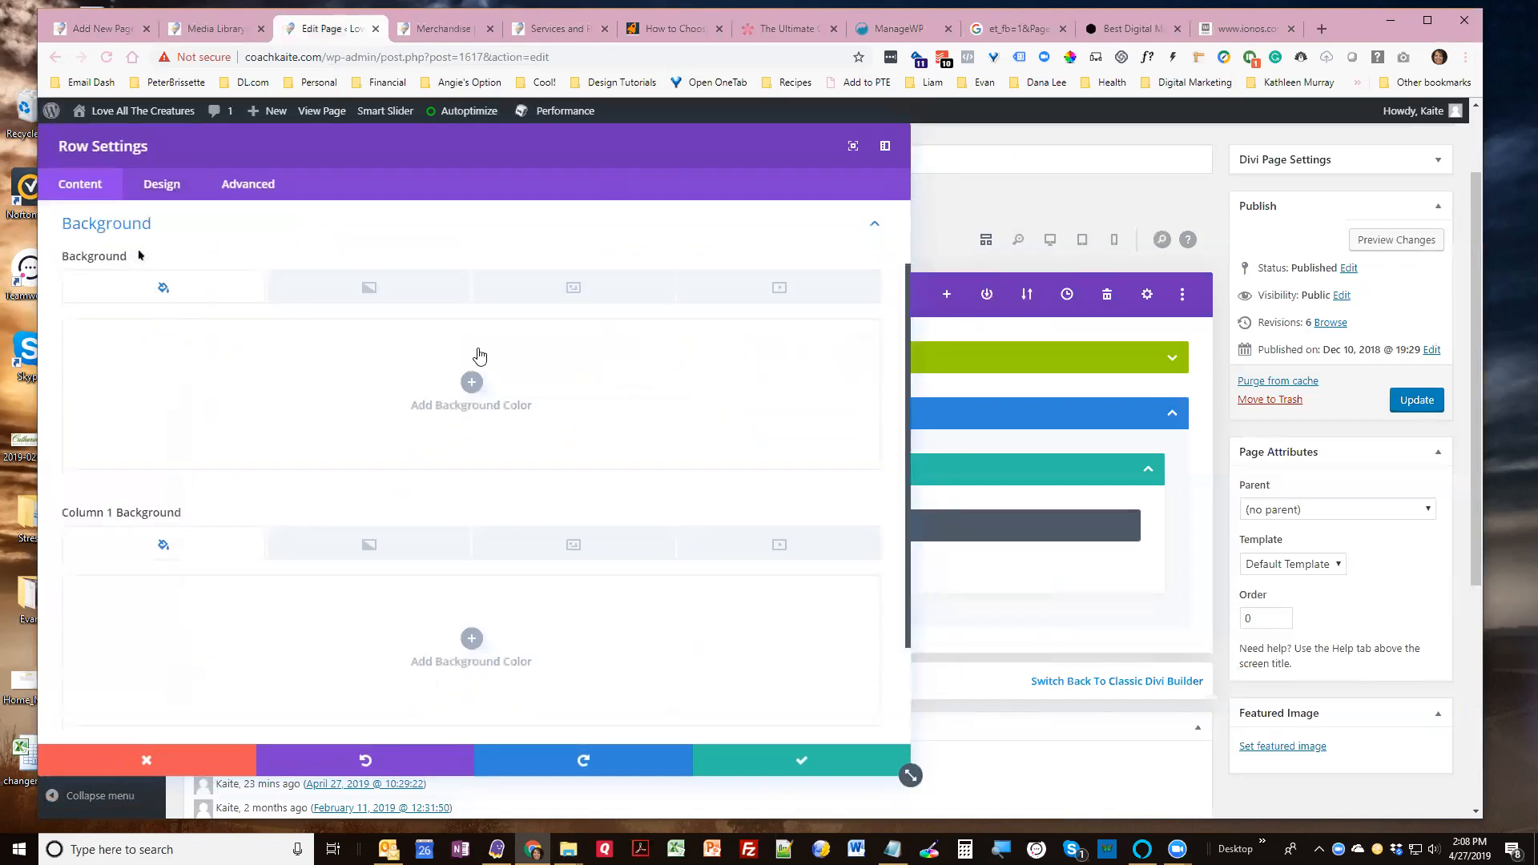
click(617, 288)
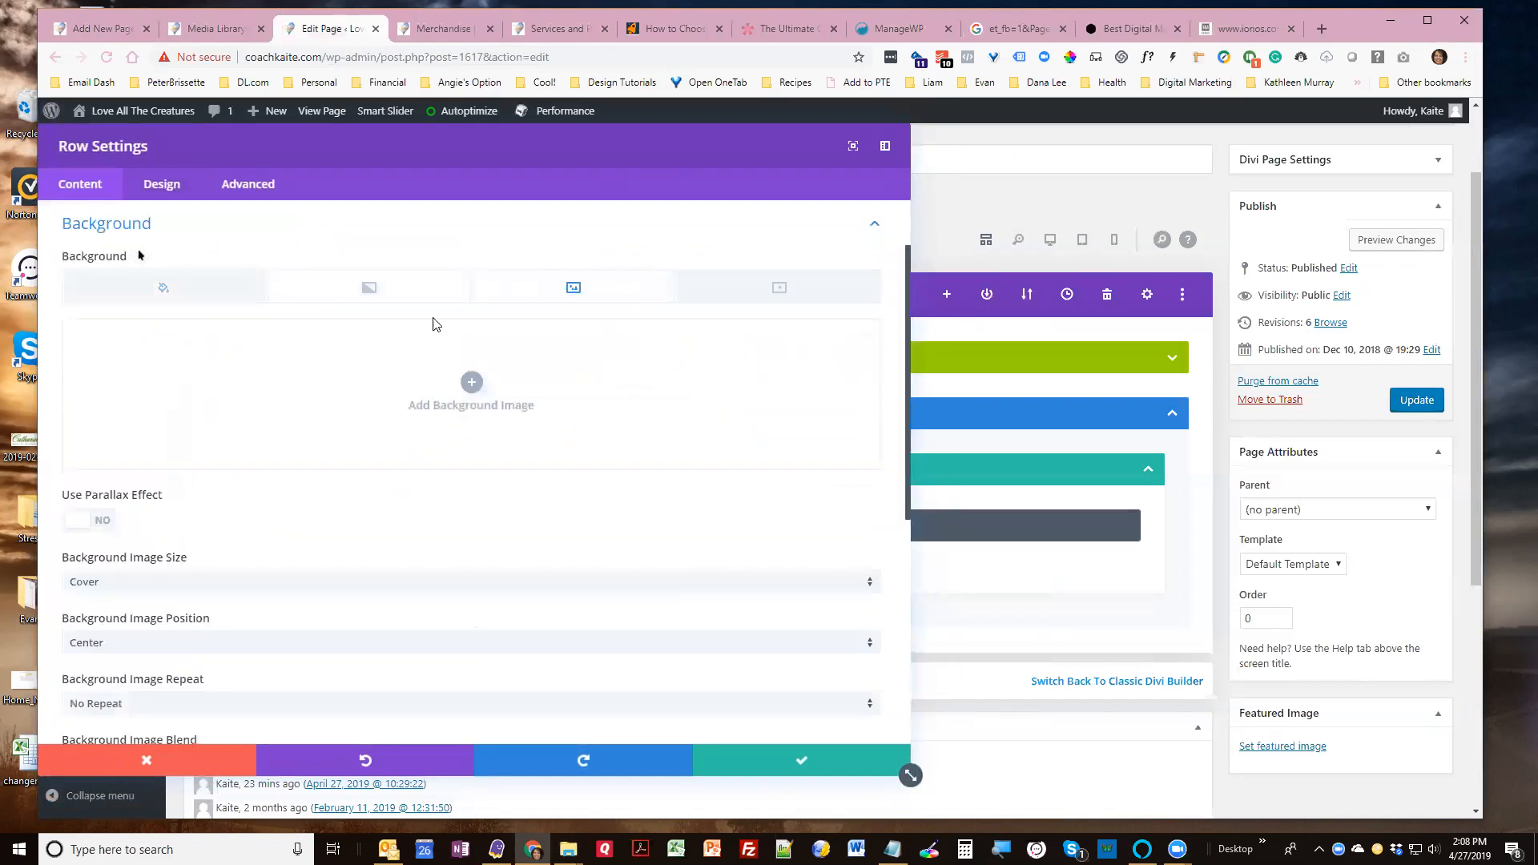
click(148, 760)
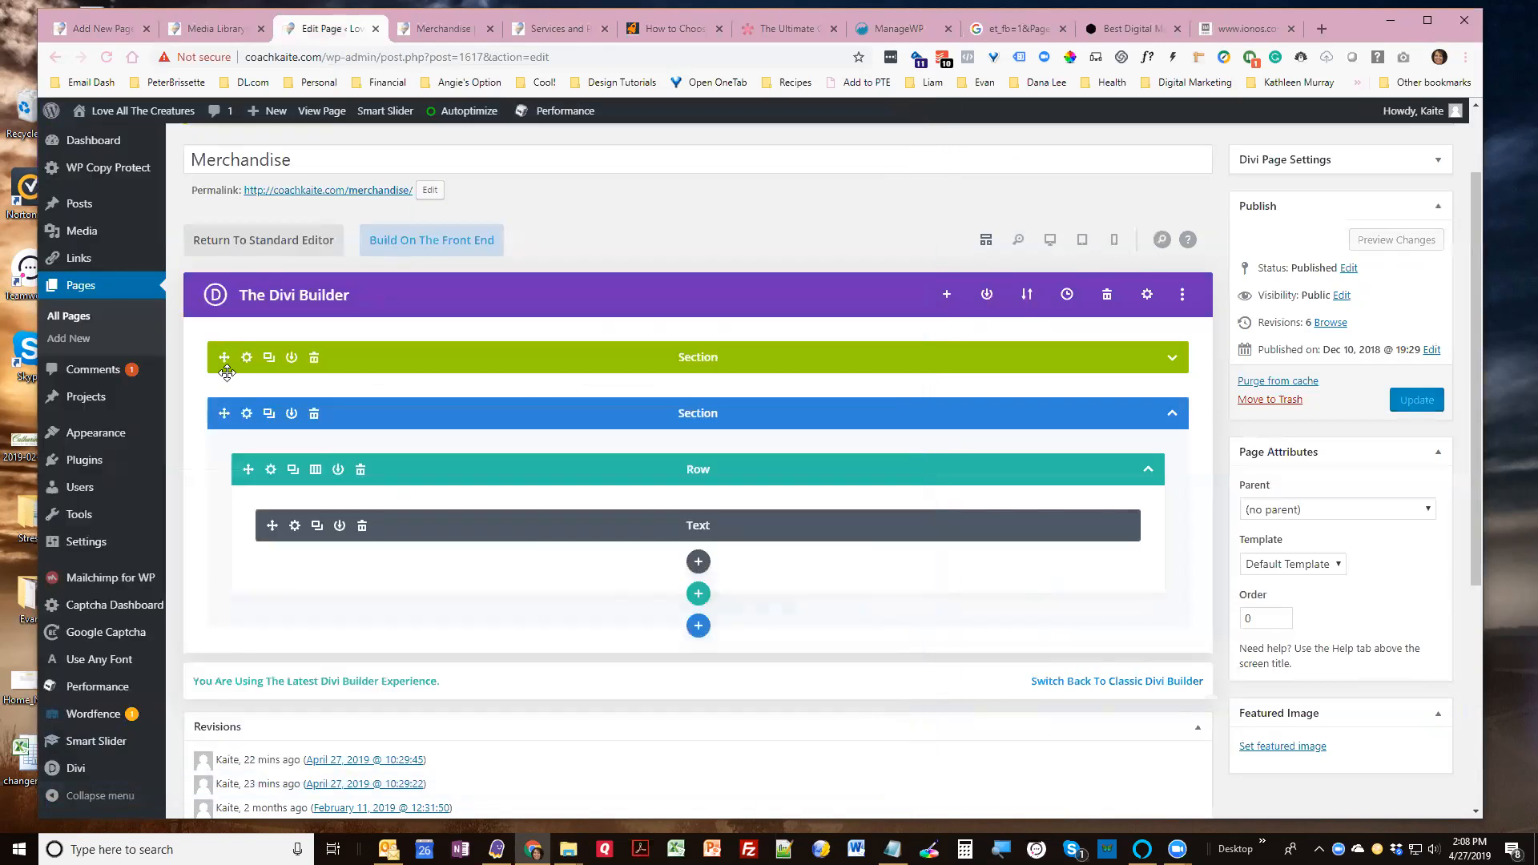
Reset the blue section's background to remove its gradient and galaxy image, save the section settings, and update the Merchandise page
click(247, 415)
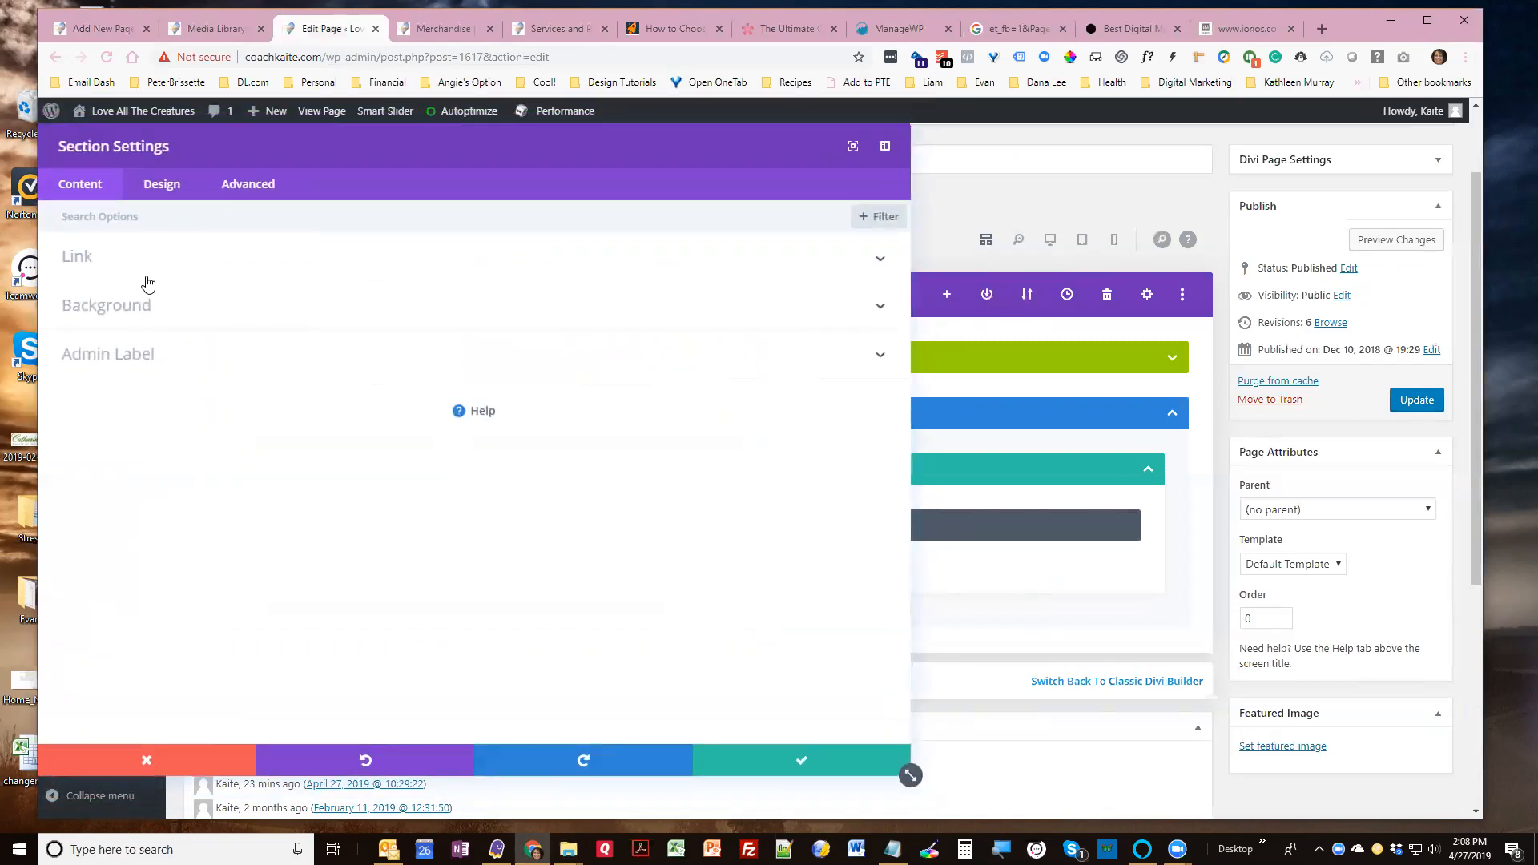
click(146, 306)
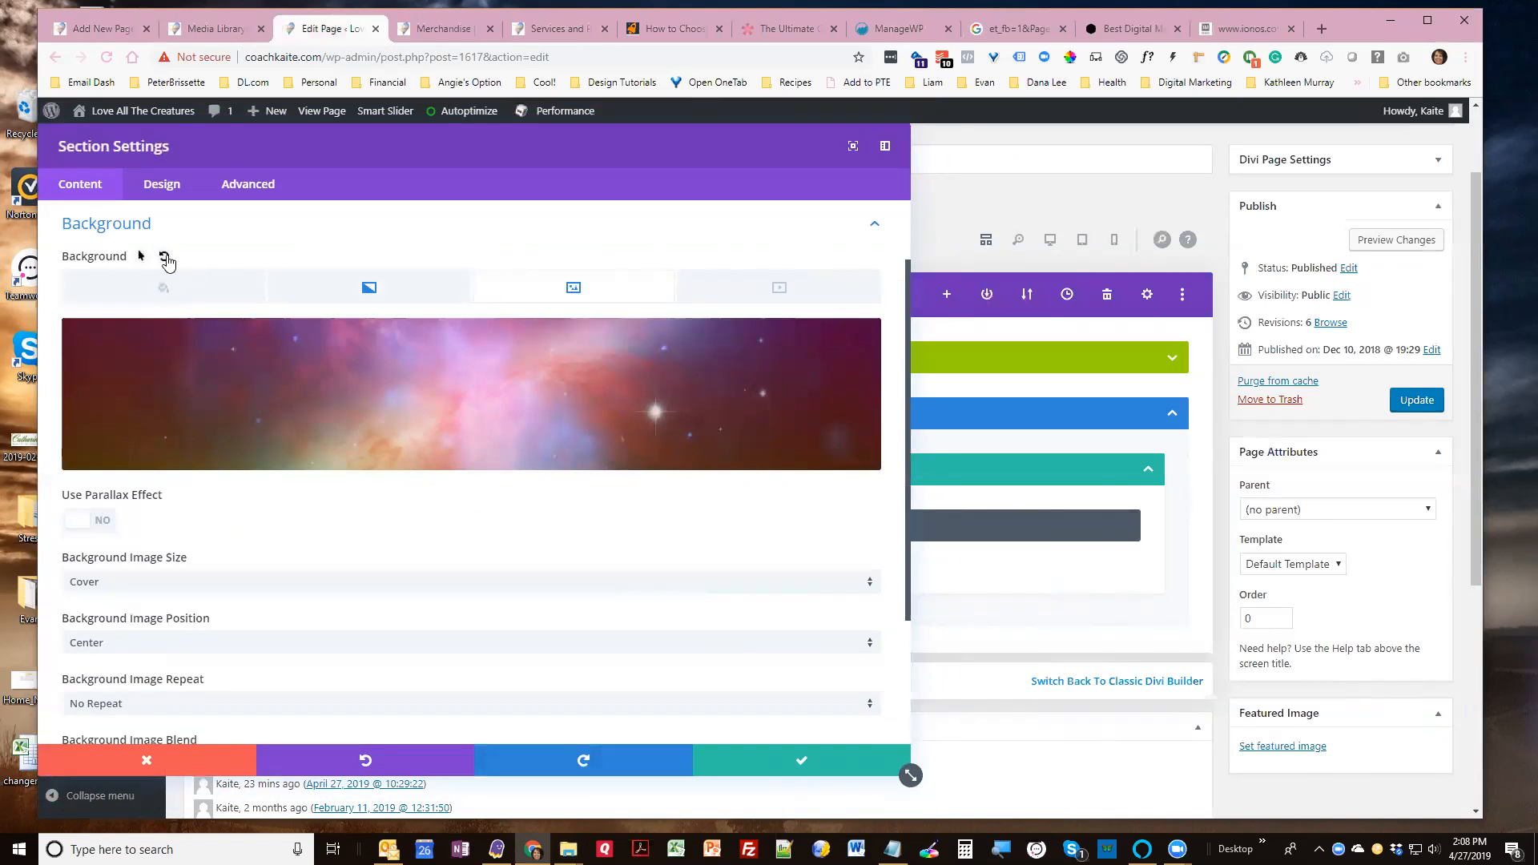
click(163, 256)
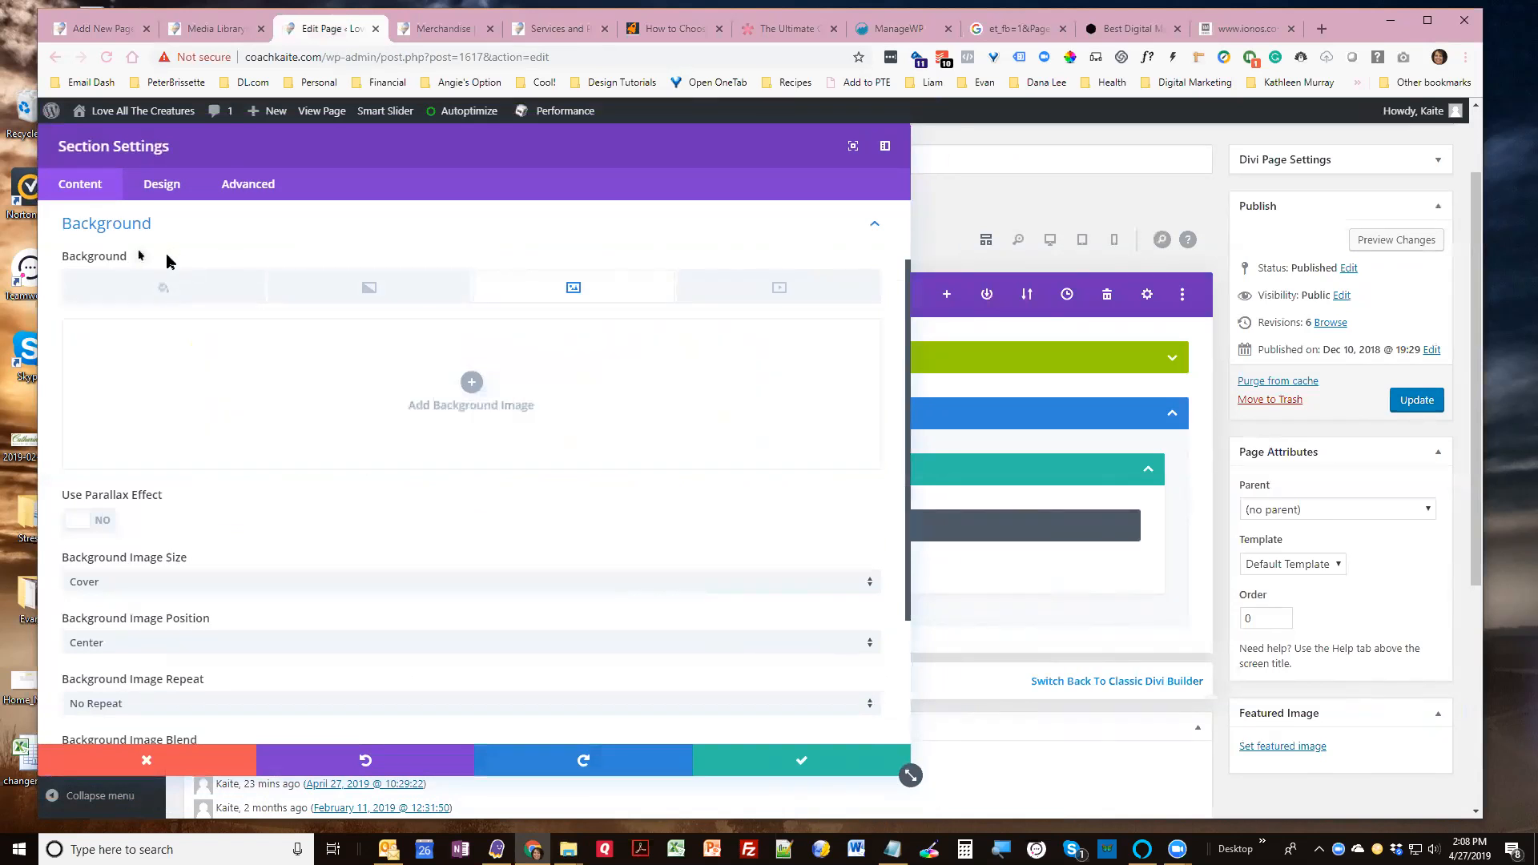
click(809, 758)
click(1398, 403)
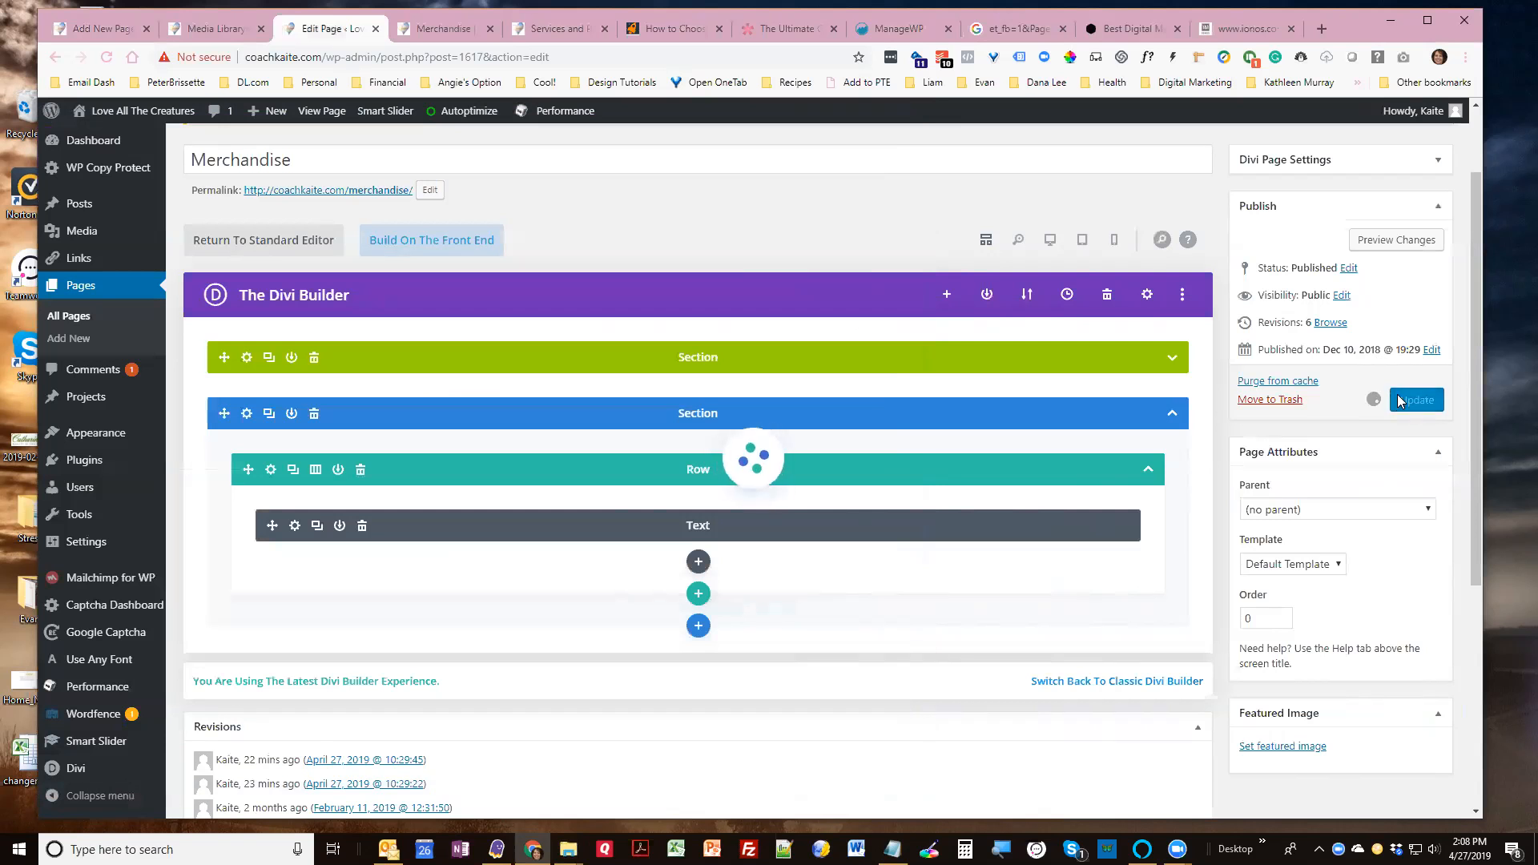
Open the site's Services & Products page from the Merchandise preview and view its service cards and sidebar testimonials
click(433, 24)
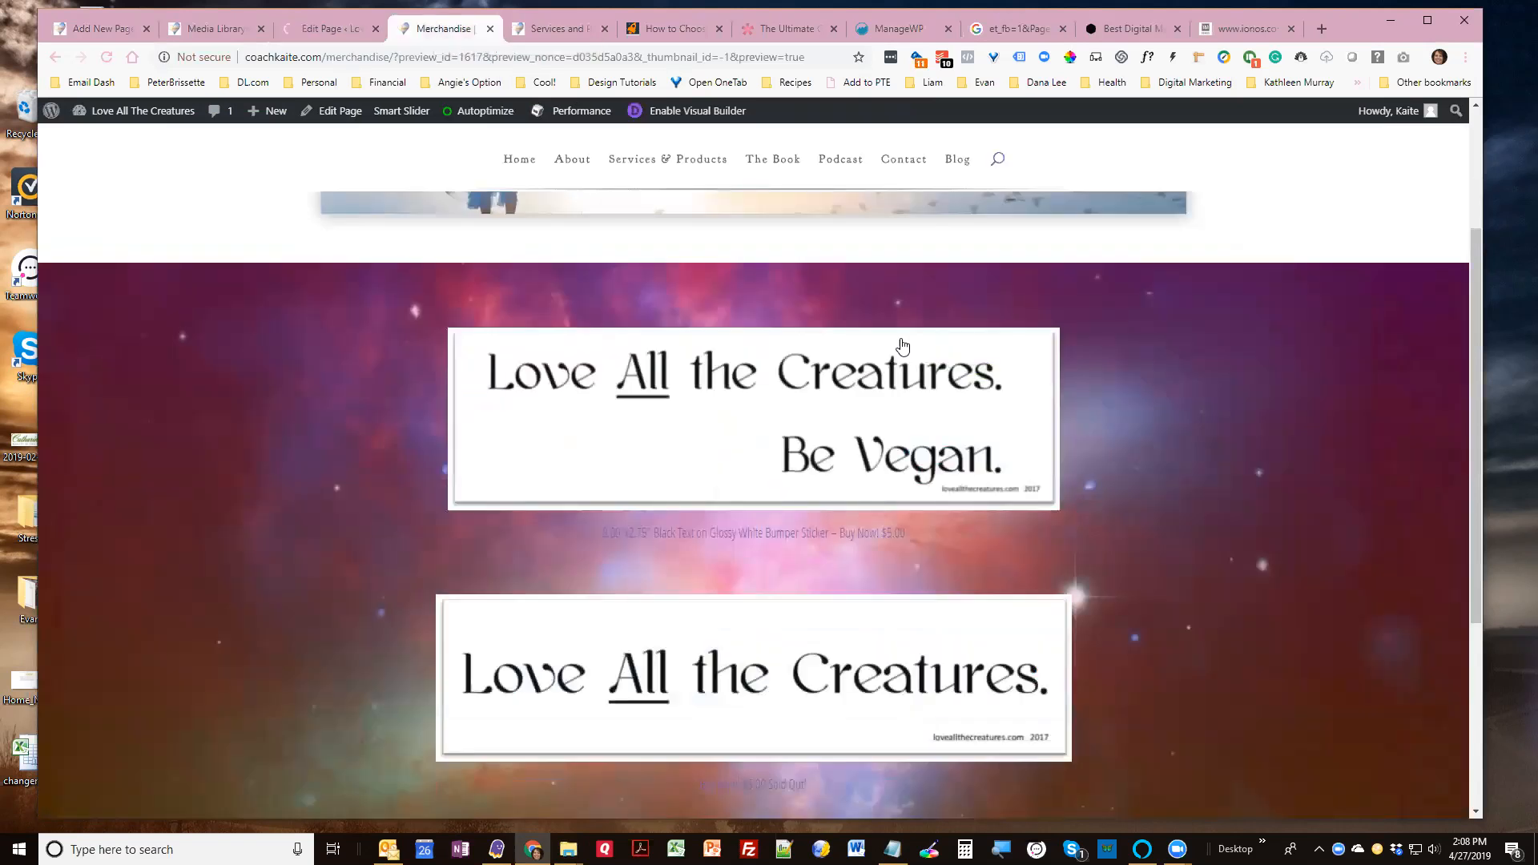
click(669, 168)
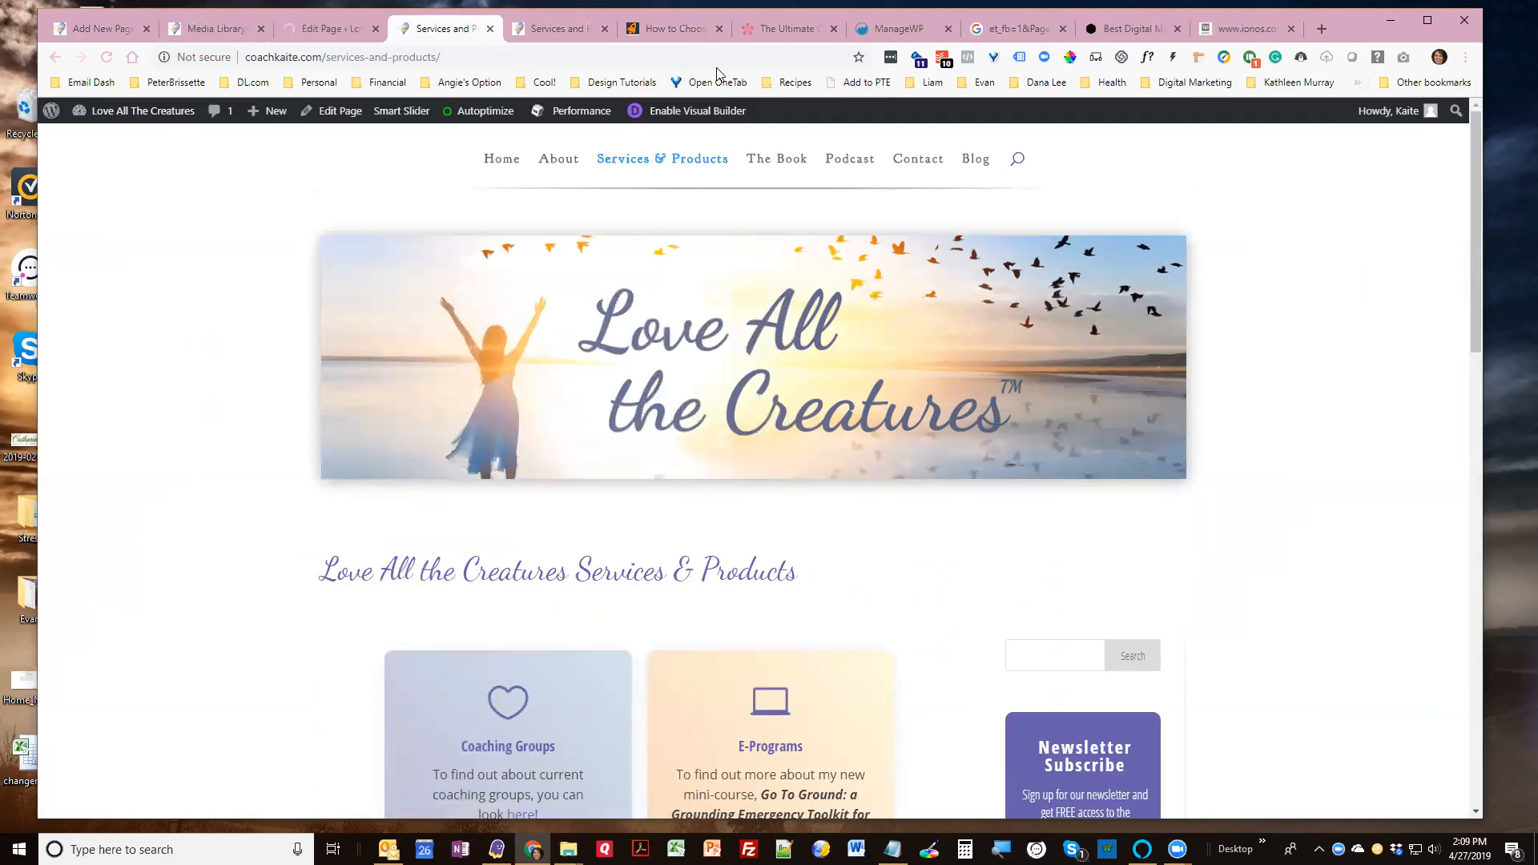
scroll(1365, 366, down, 1)
scroll(1291, 309, down, 5)
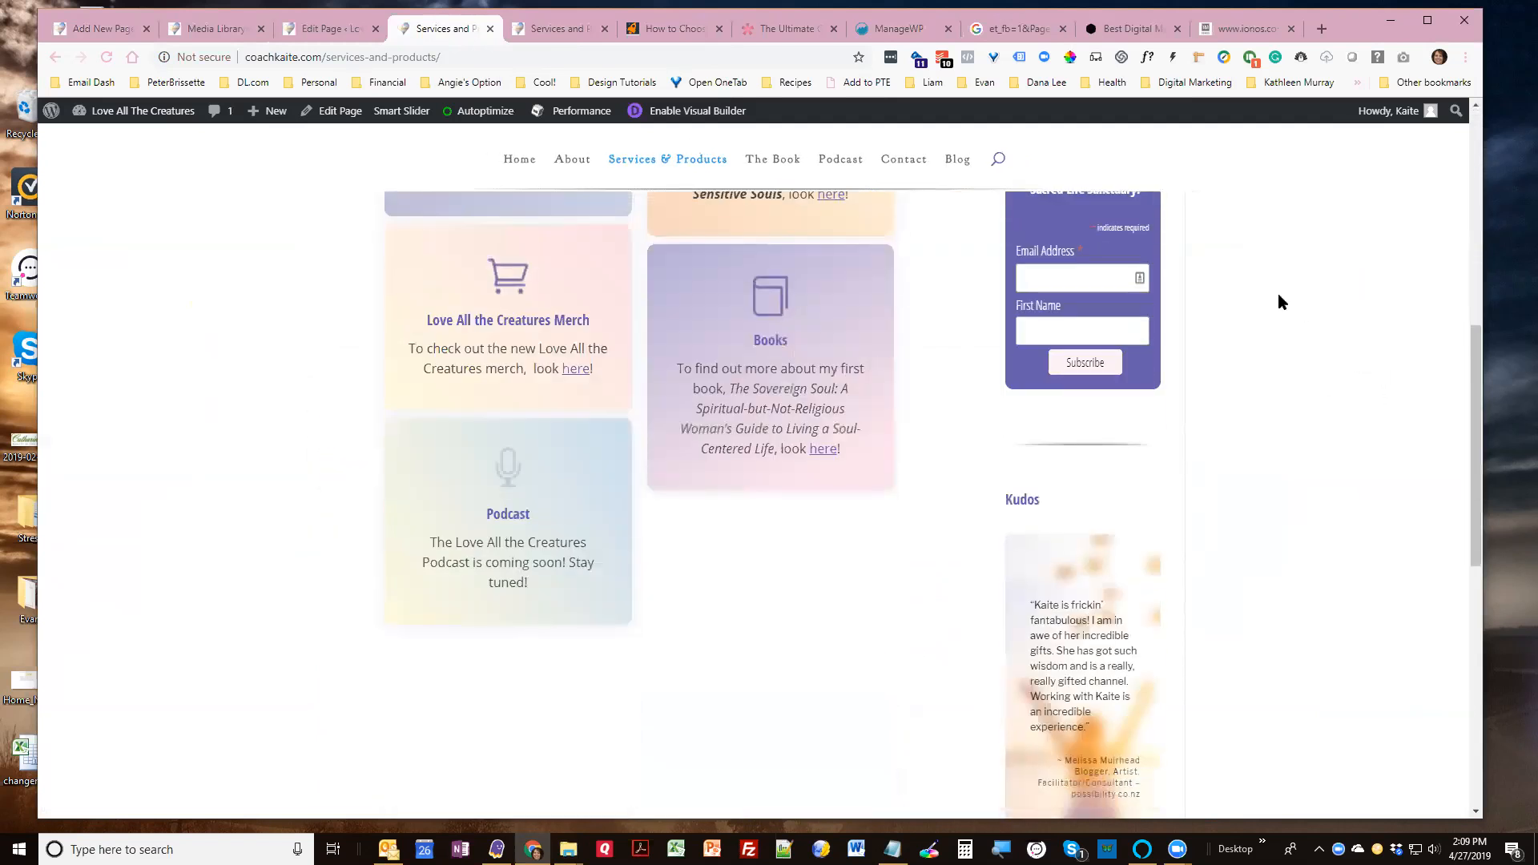
scroll(1278, 300, down, 2)
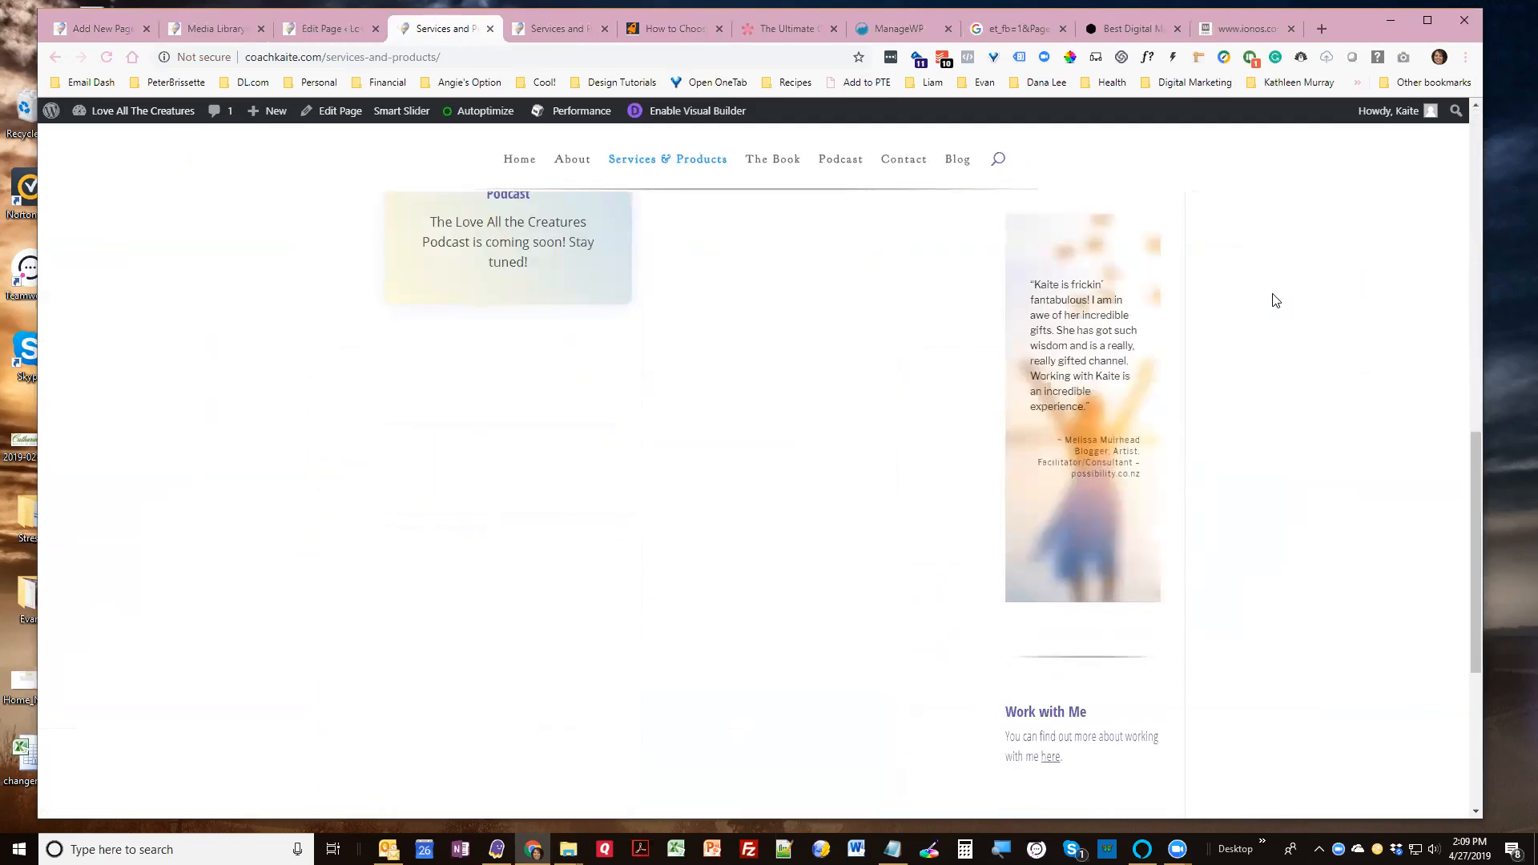
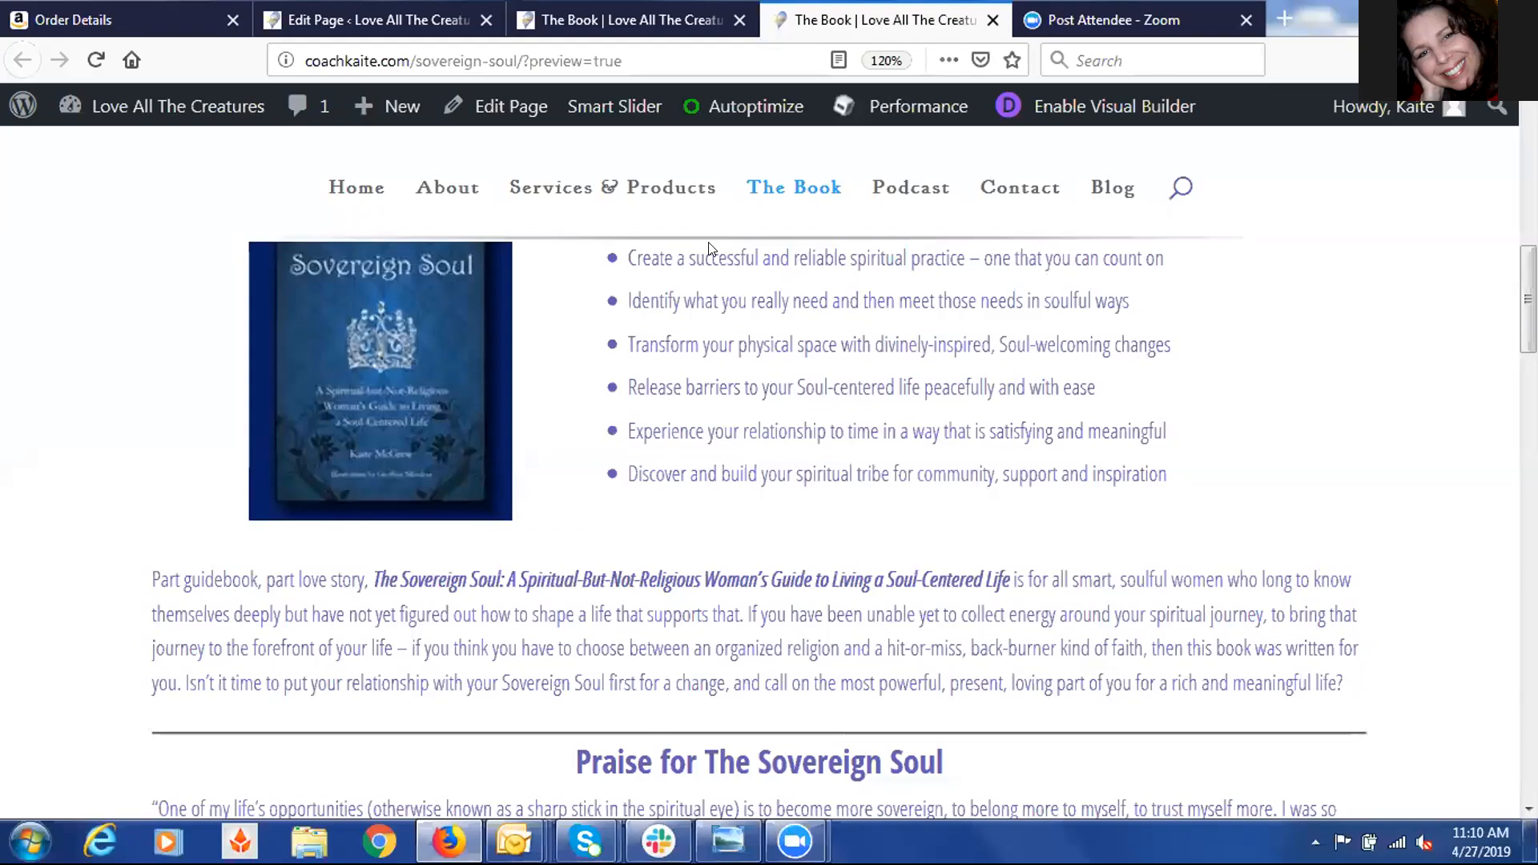
Go from The Book page to the Services & Products page in Firefox and look through its content and sidebar
scroll(705, 247, up, 10)
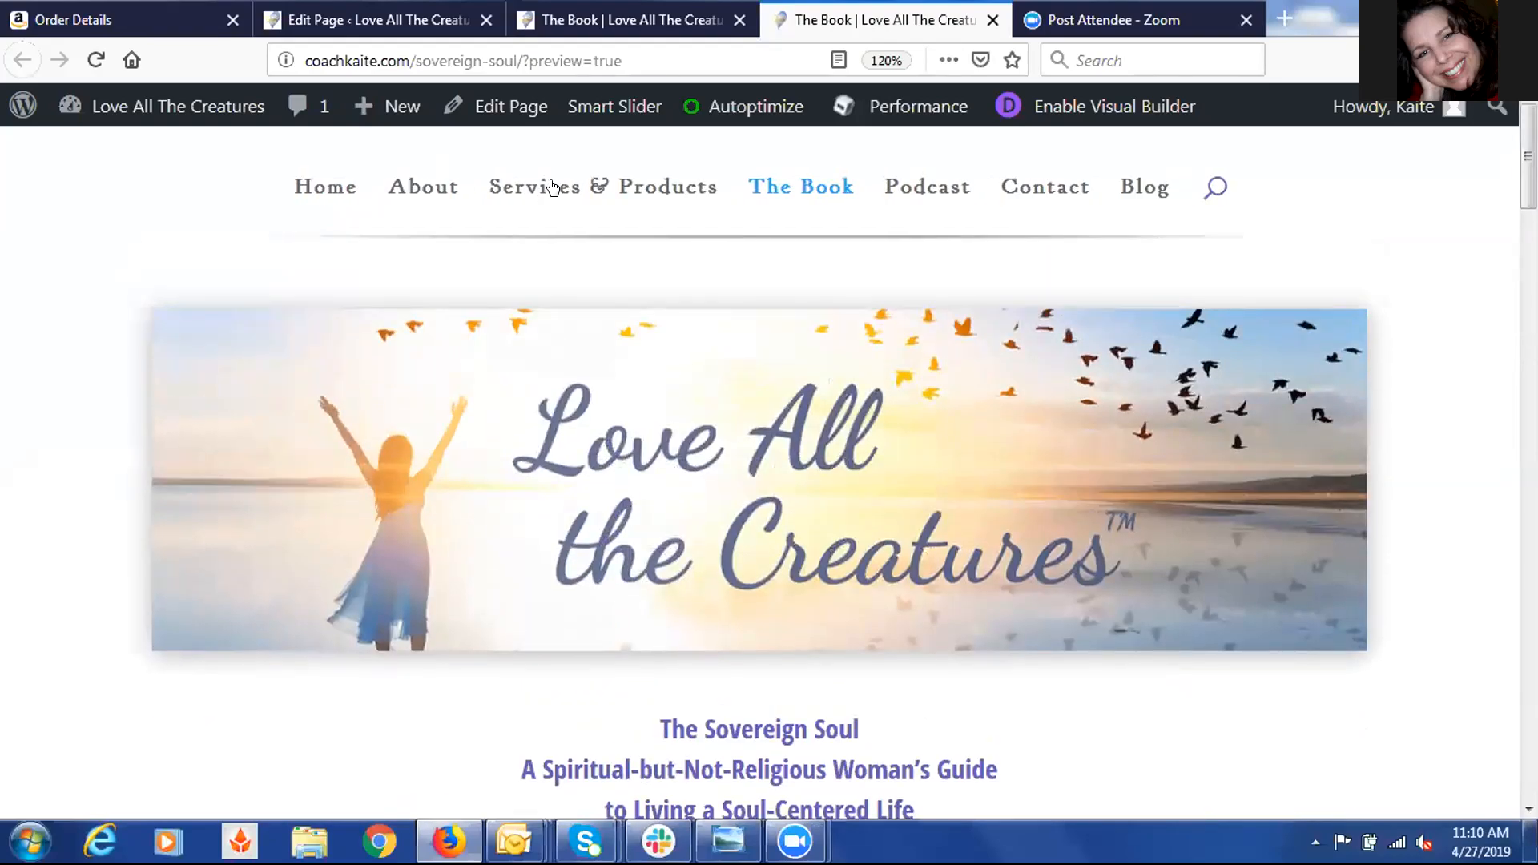
click(552, 178)
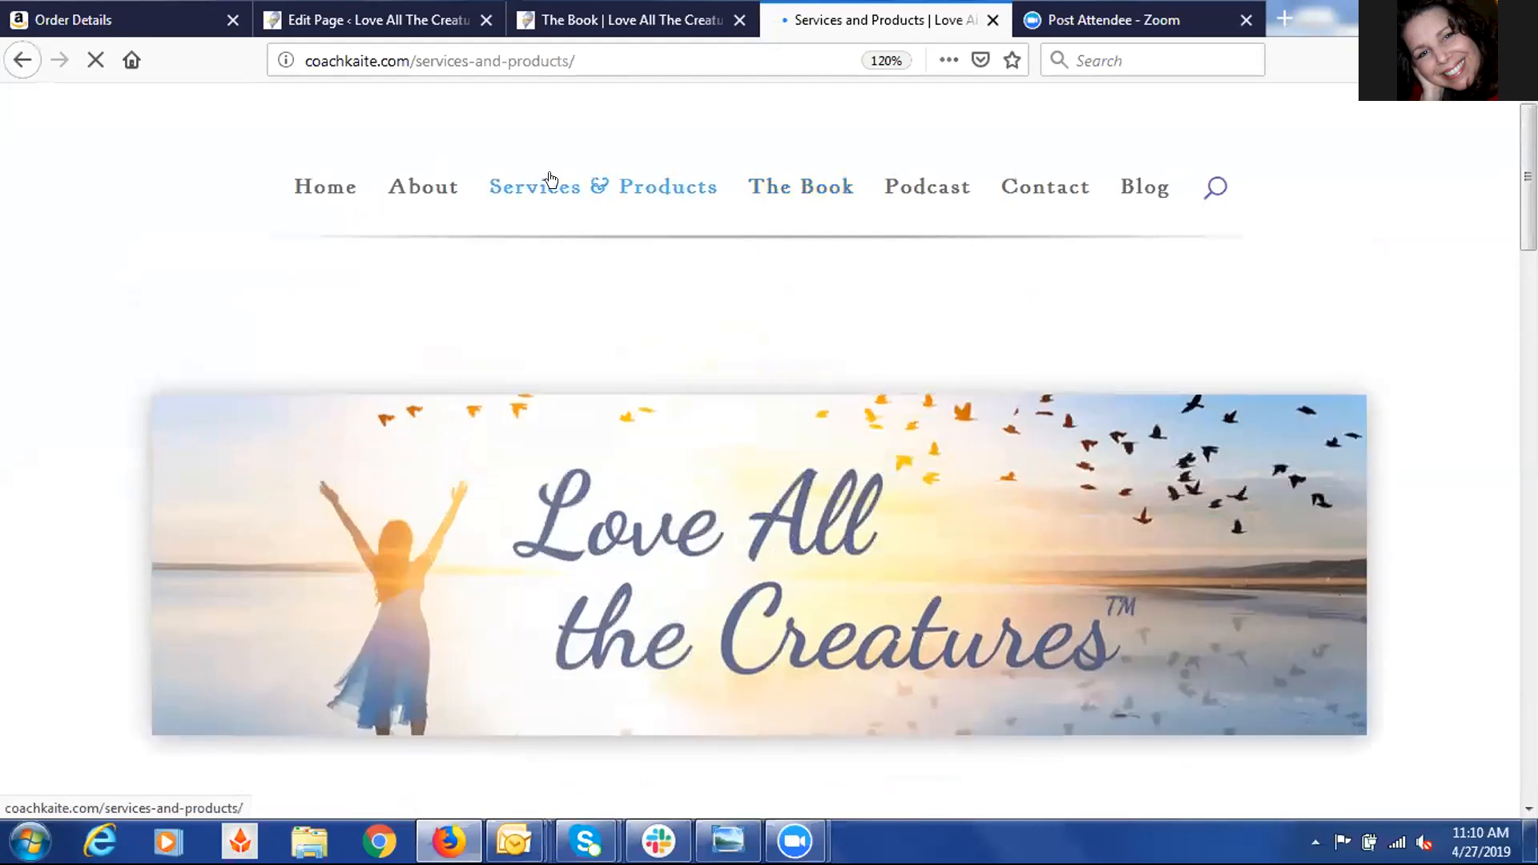
scroll(1477, 371, down, 10)
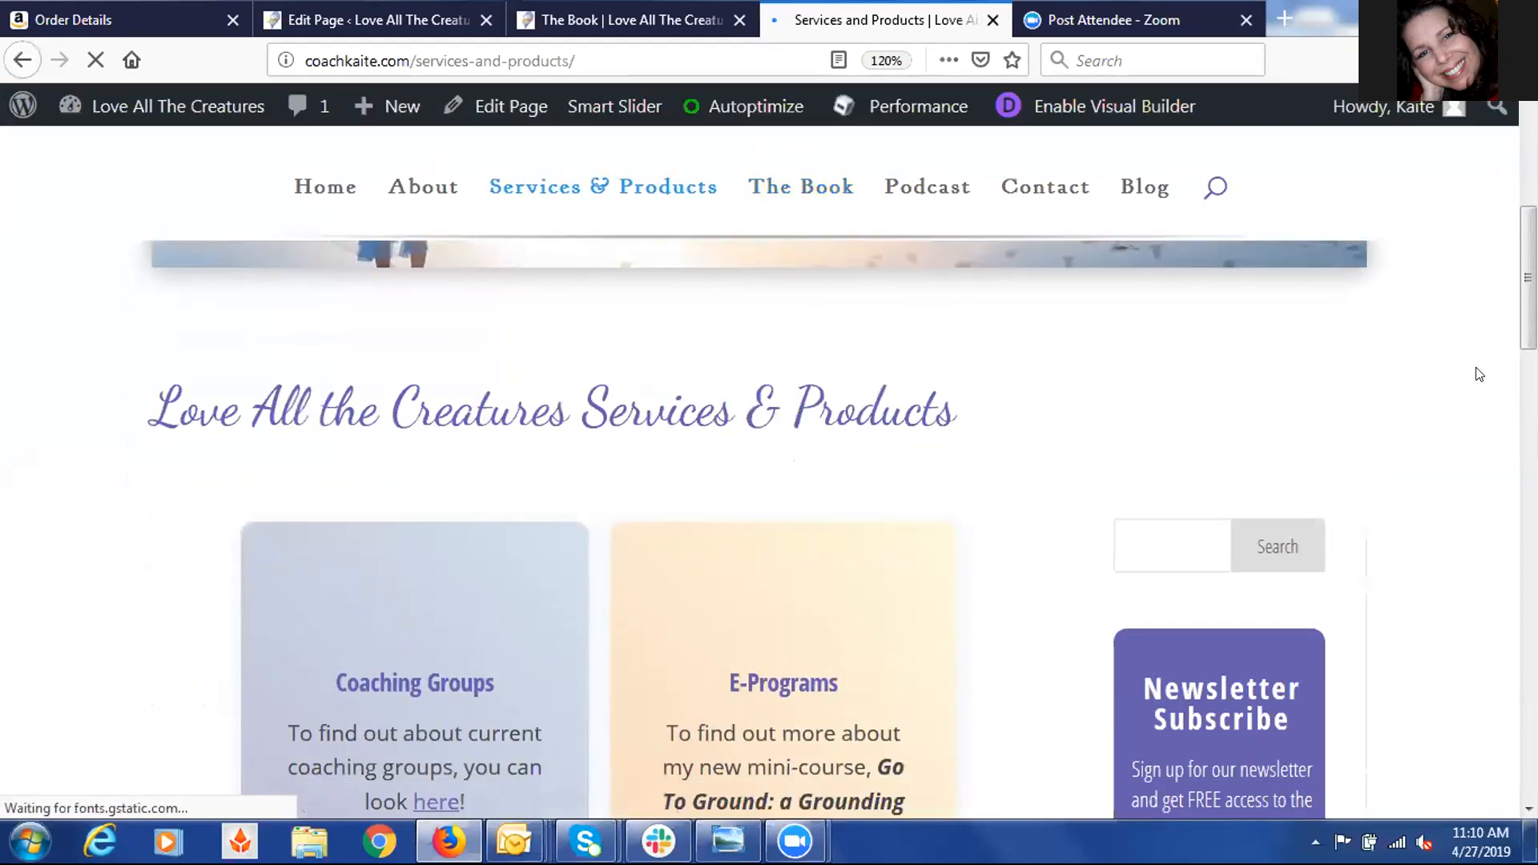
scroll(1480, 374, down, 10)
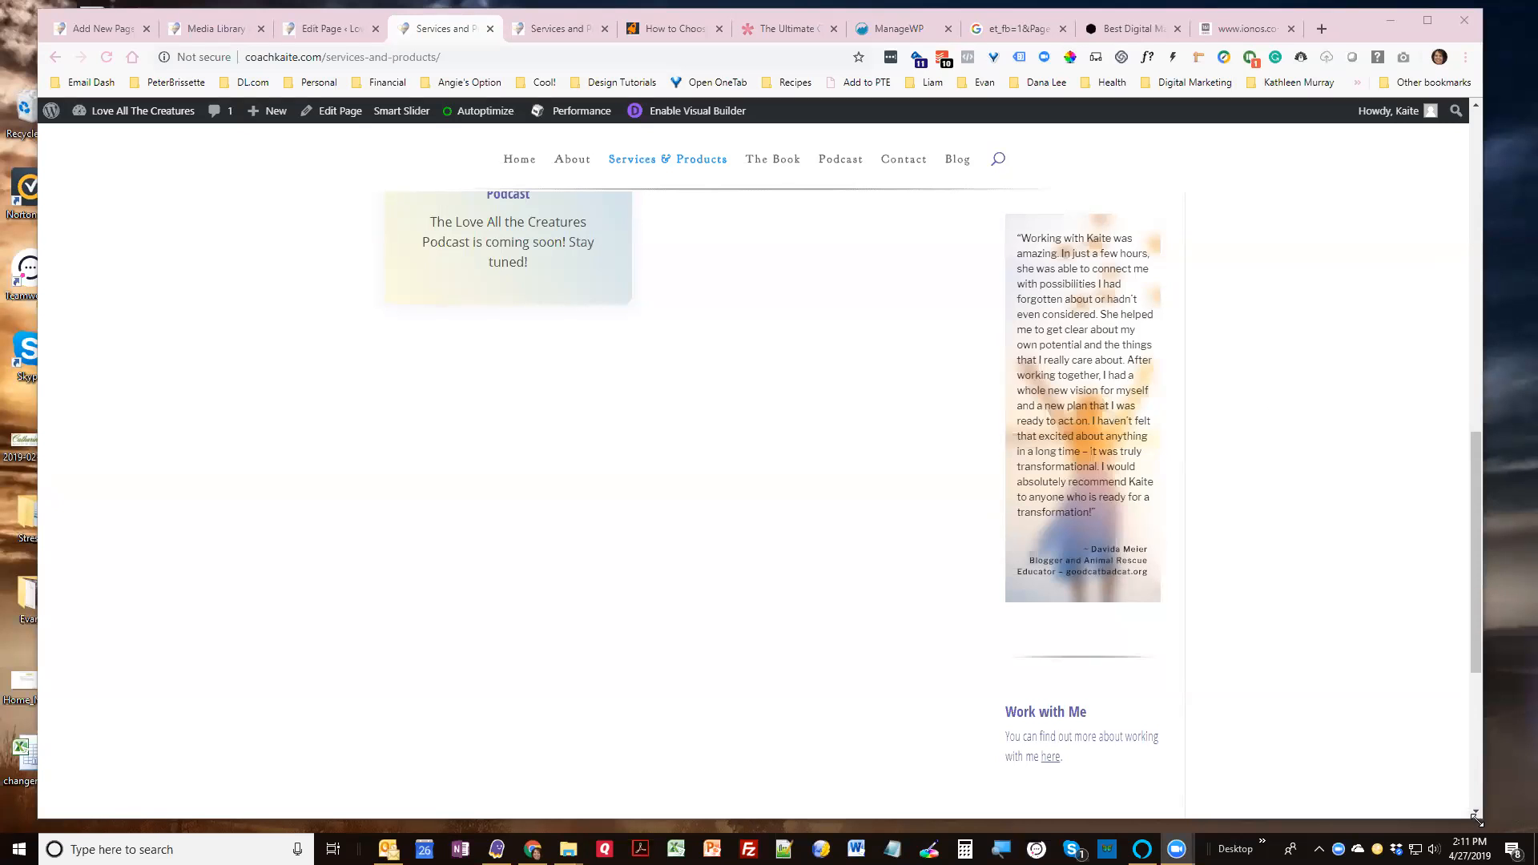
Shrink the Chrome window in two stages to about half width and examine how the Services & Products page layout responds
drag(1477, 818, 991, 637)
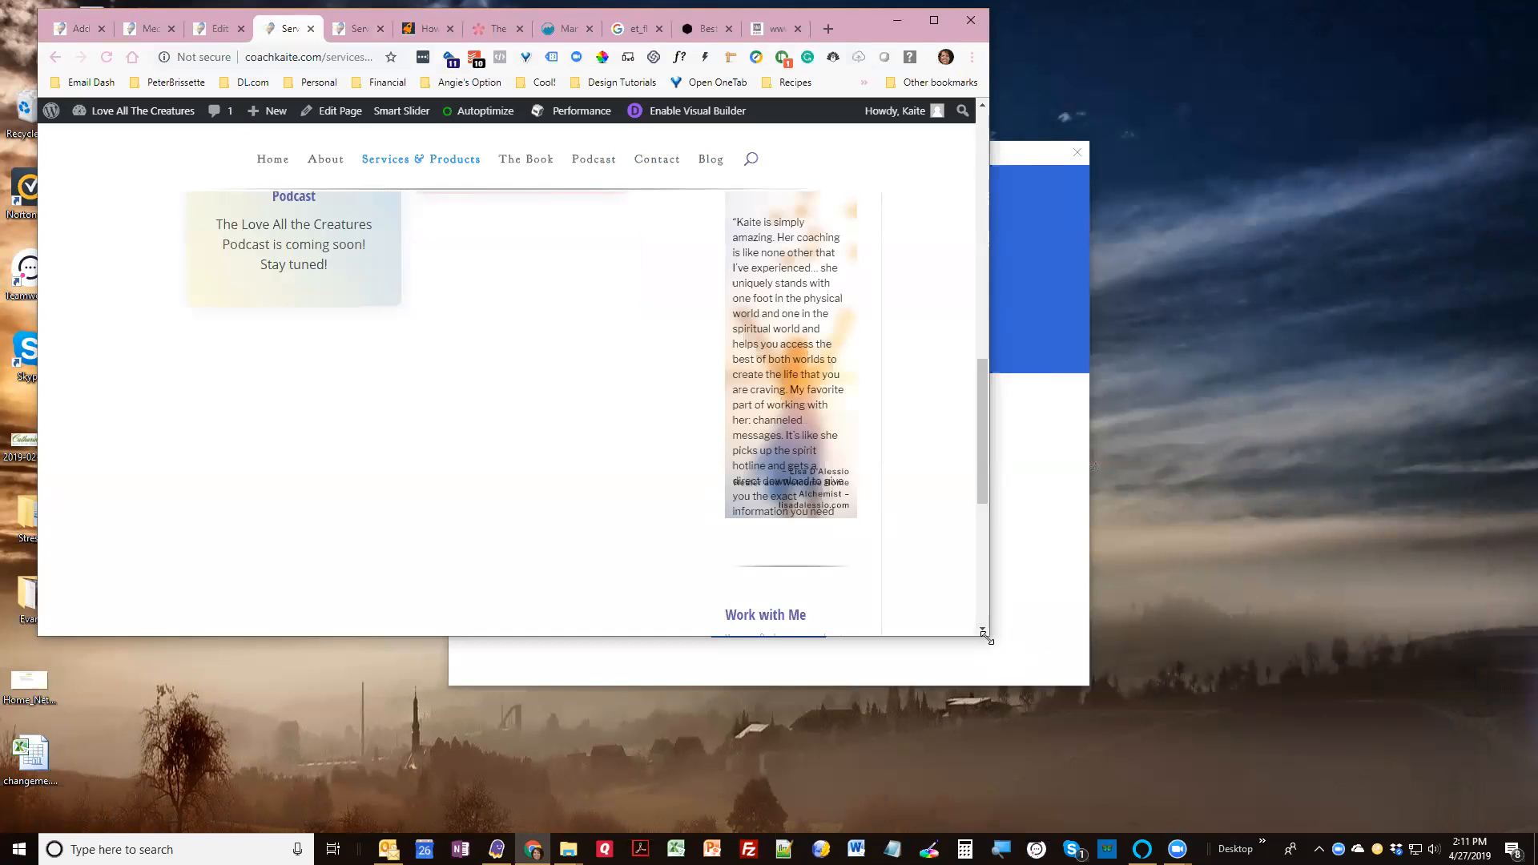
drag(988, 638, 799, 617)
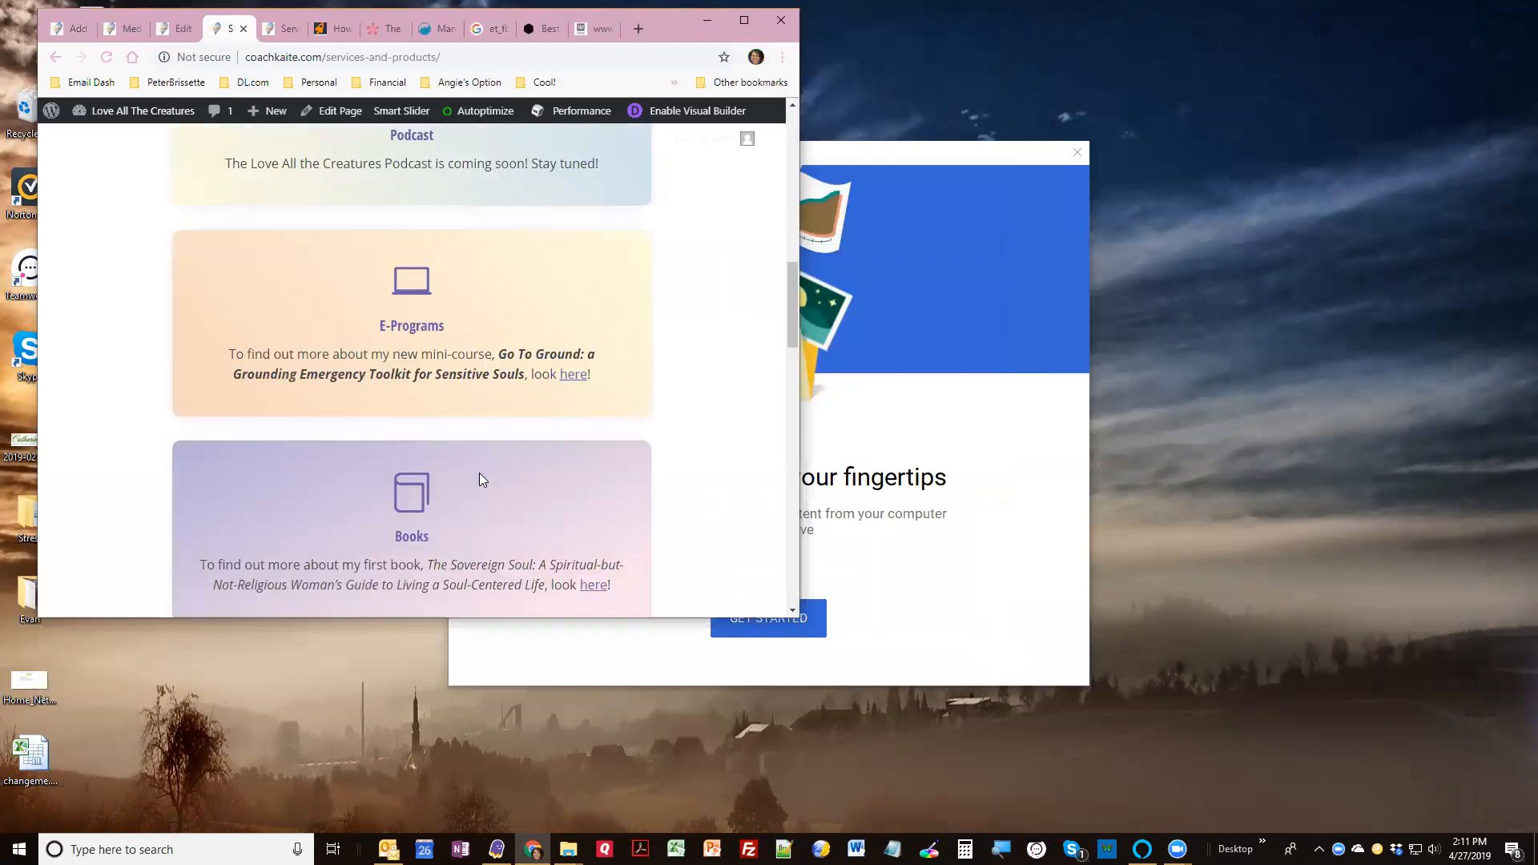
scroll(488, 441, down, 10)
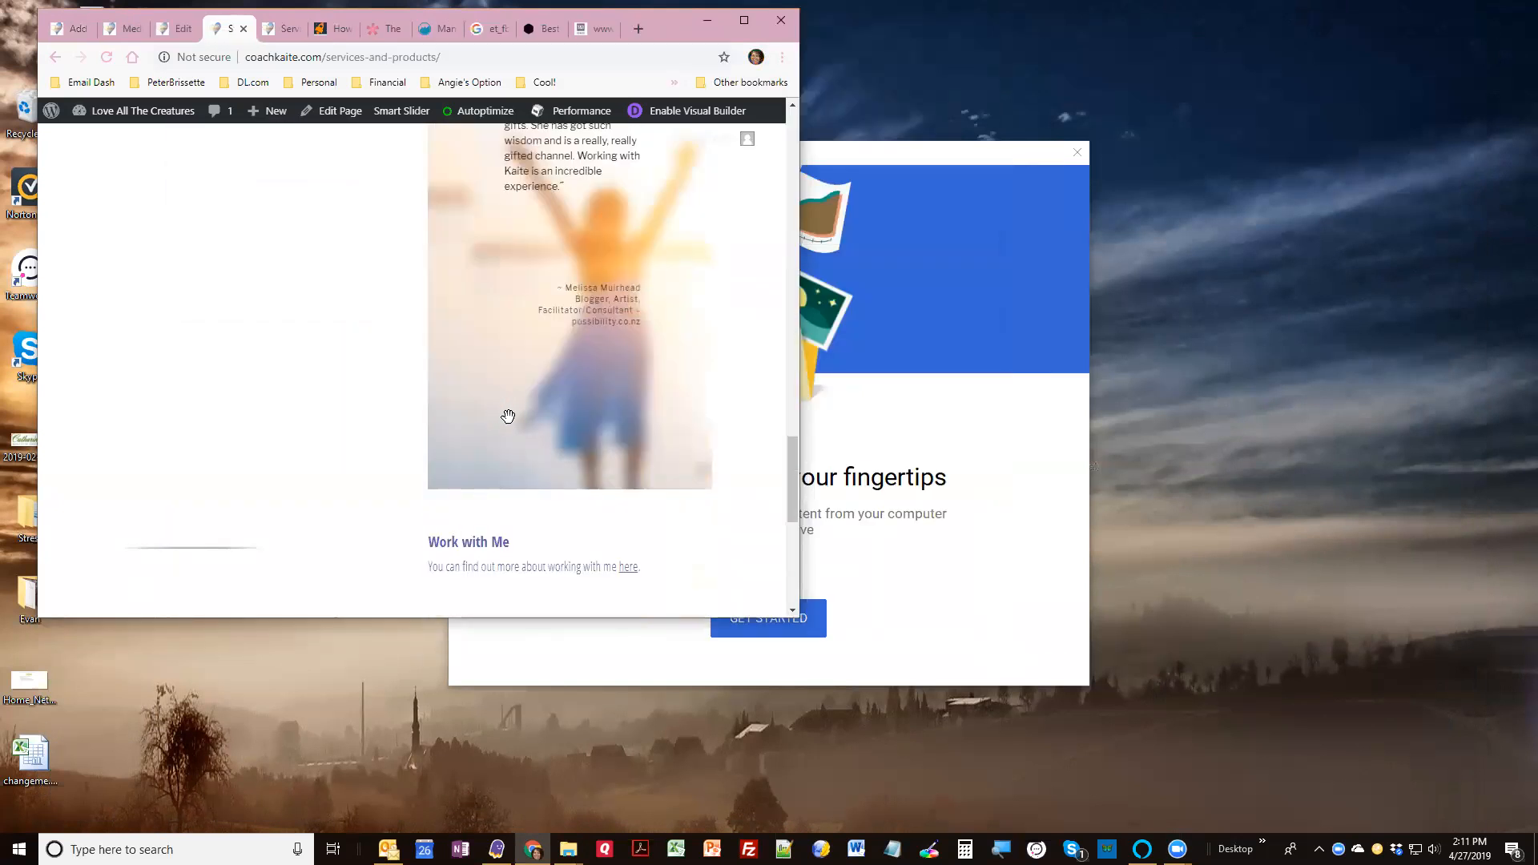
scroll(501, 414, up, 6)
scroll(515, 416, up, 10)
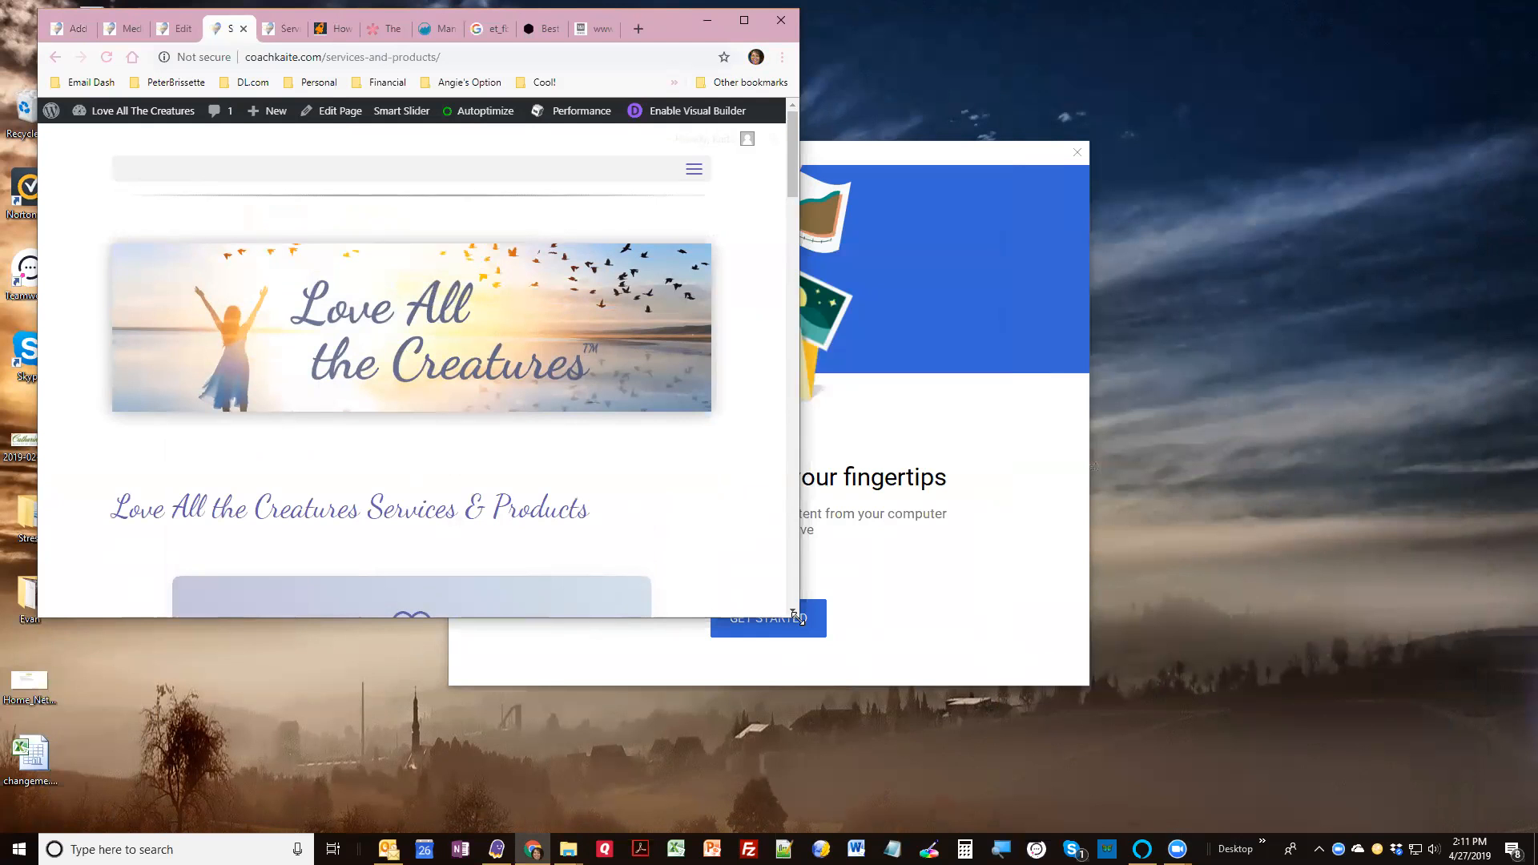
Widen the browser window, then narrow it to phone width, checking the Kudos testimonial slider at each size
drag(968, 693, 1015, 731)
scroll(903, 587, down, 10)
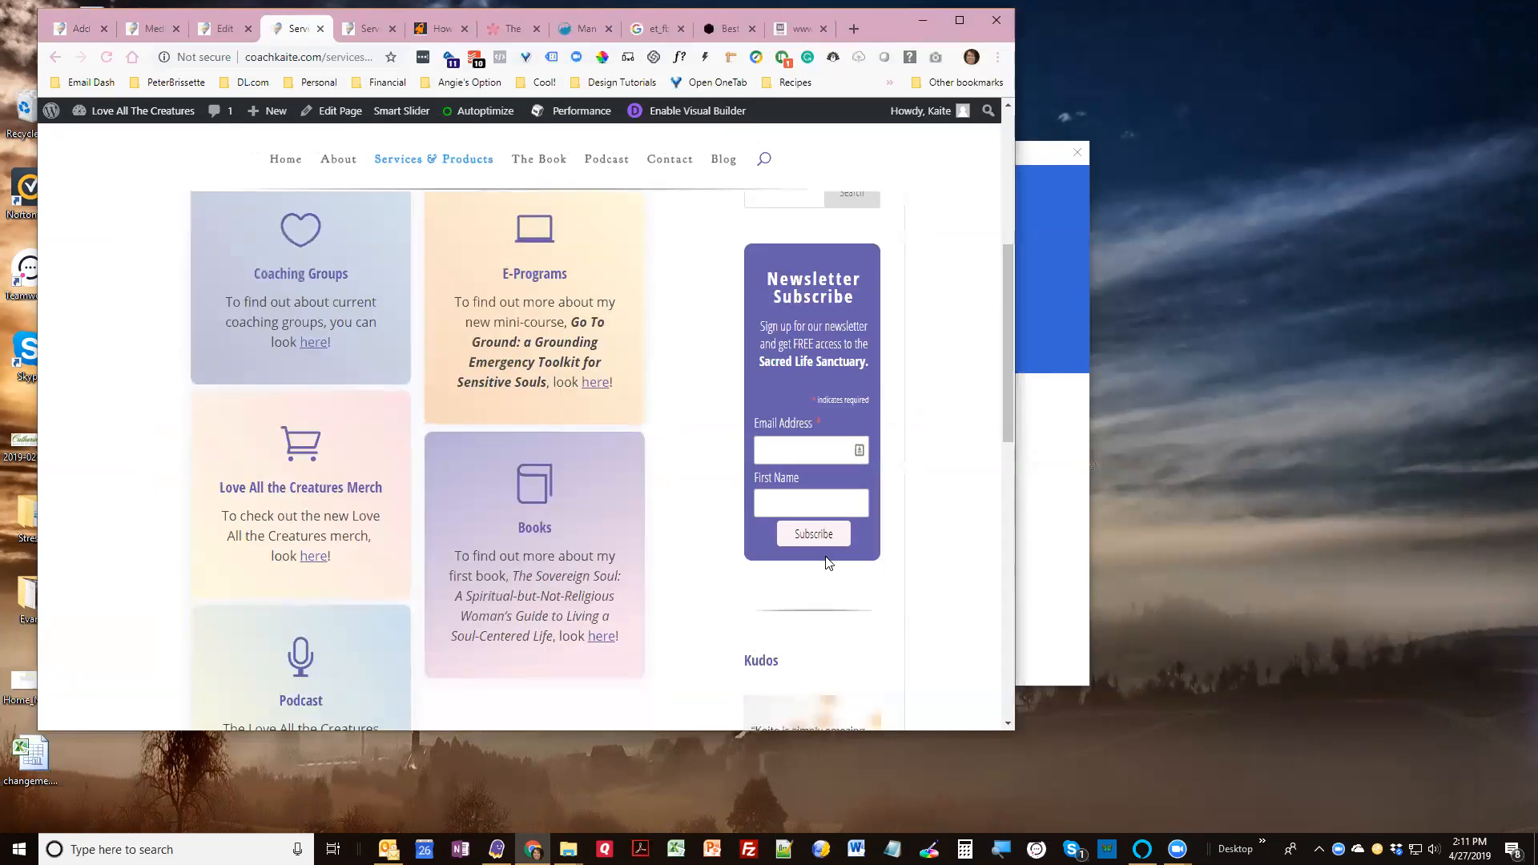
scroll(903, 588, down, 1)
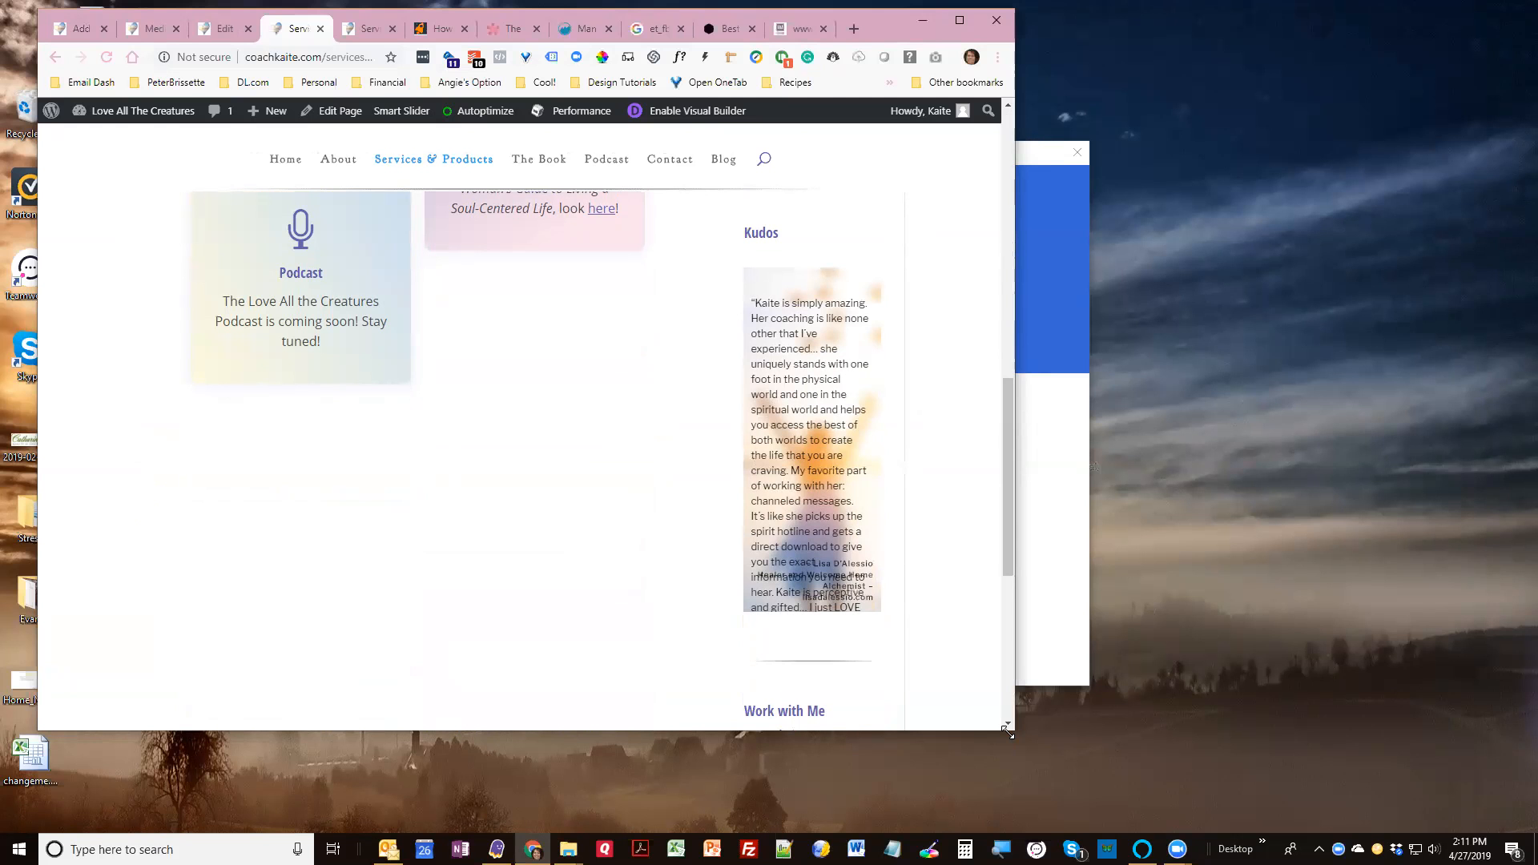
drag(1008, 731, 712, 594)
scroll(315, 446, down, 6)
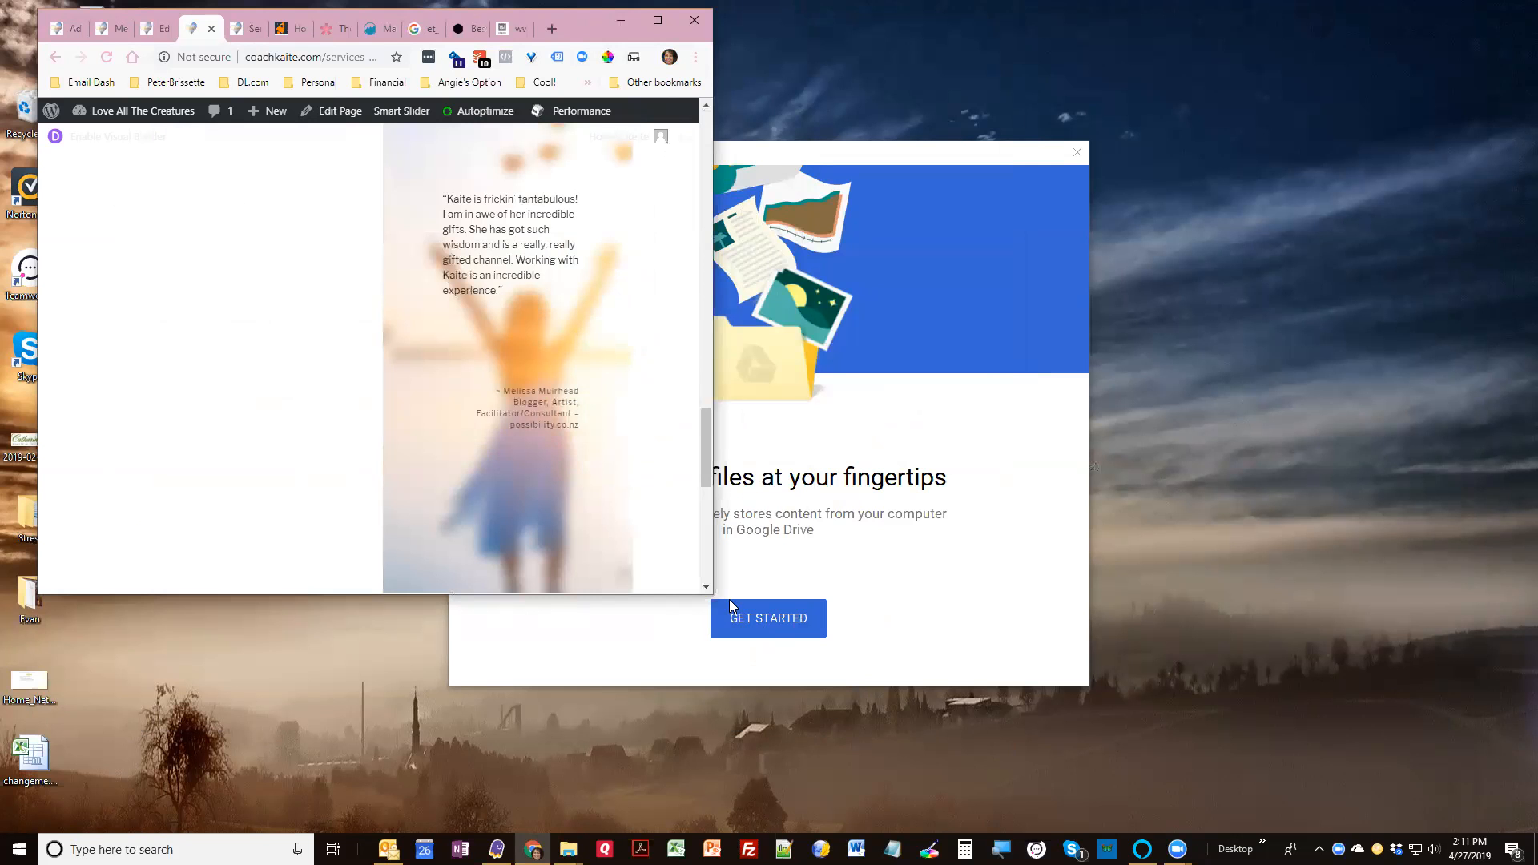
drag(710, 592, 531, 572)
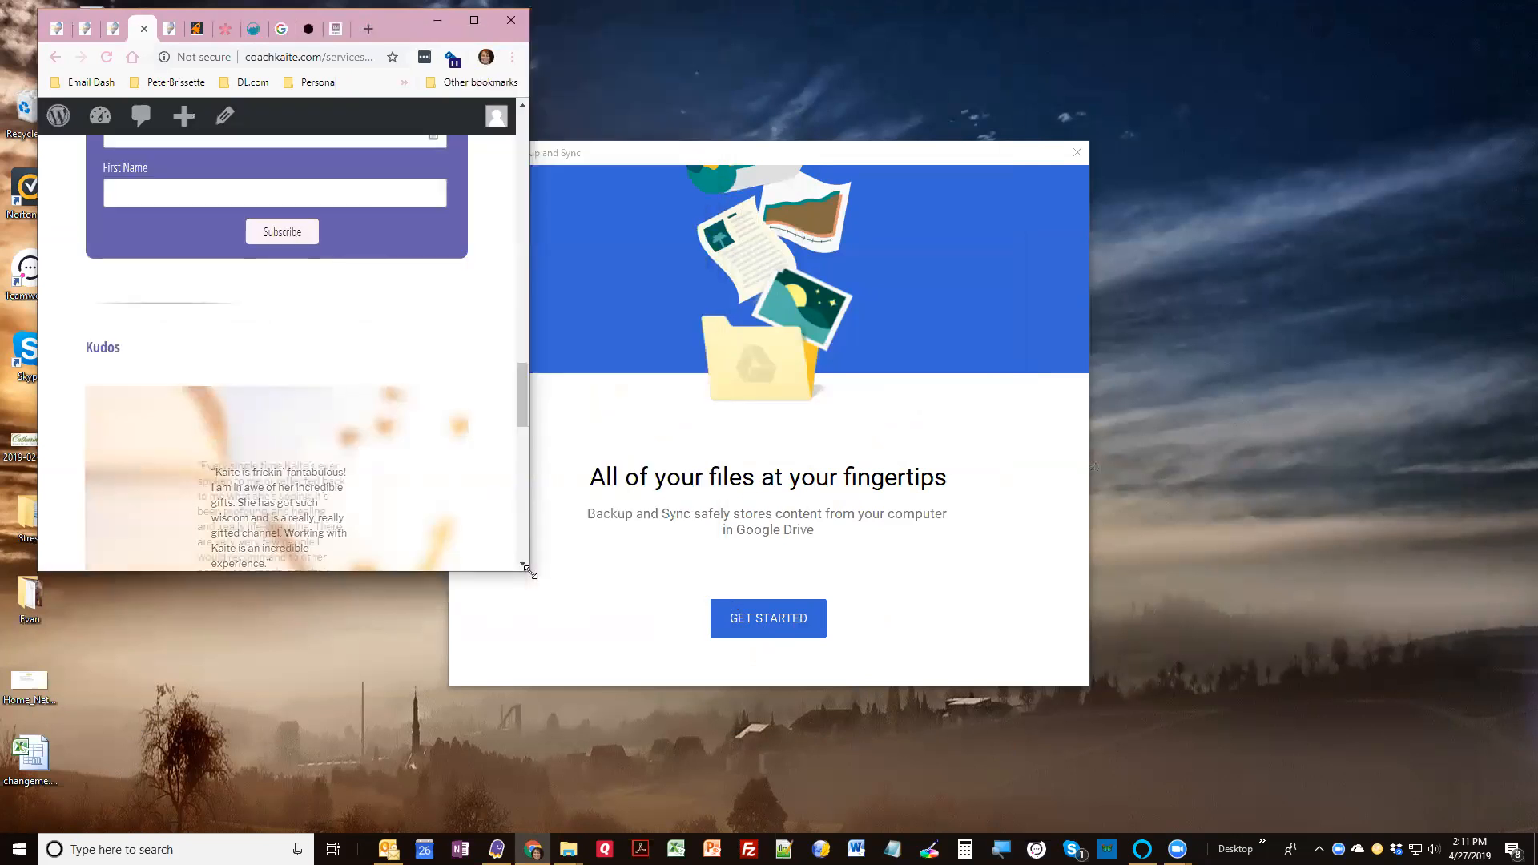
Enlarge the browser window to nearly full screen and review the desktop layout of the Services & Products page
drag(529, 571, 1512, 802)
scroll(1120, 481, up, 15)
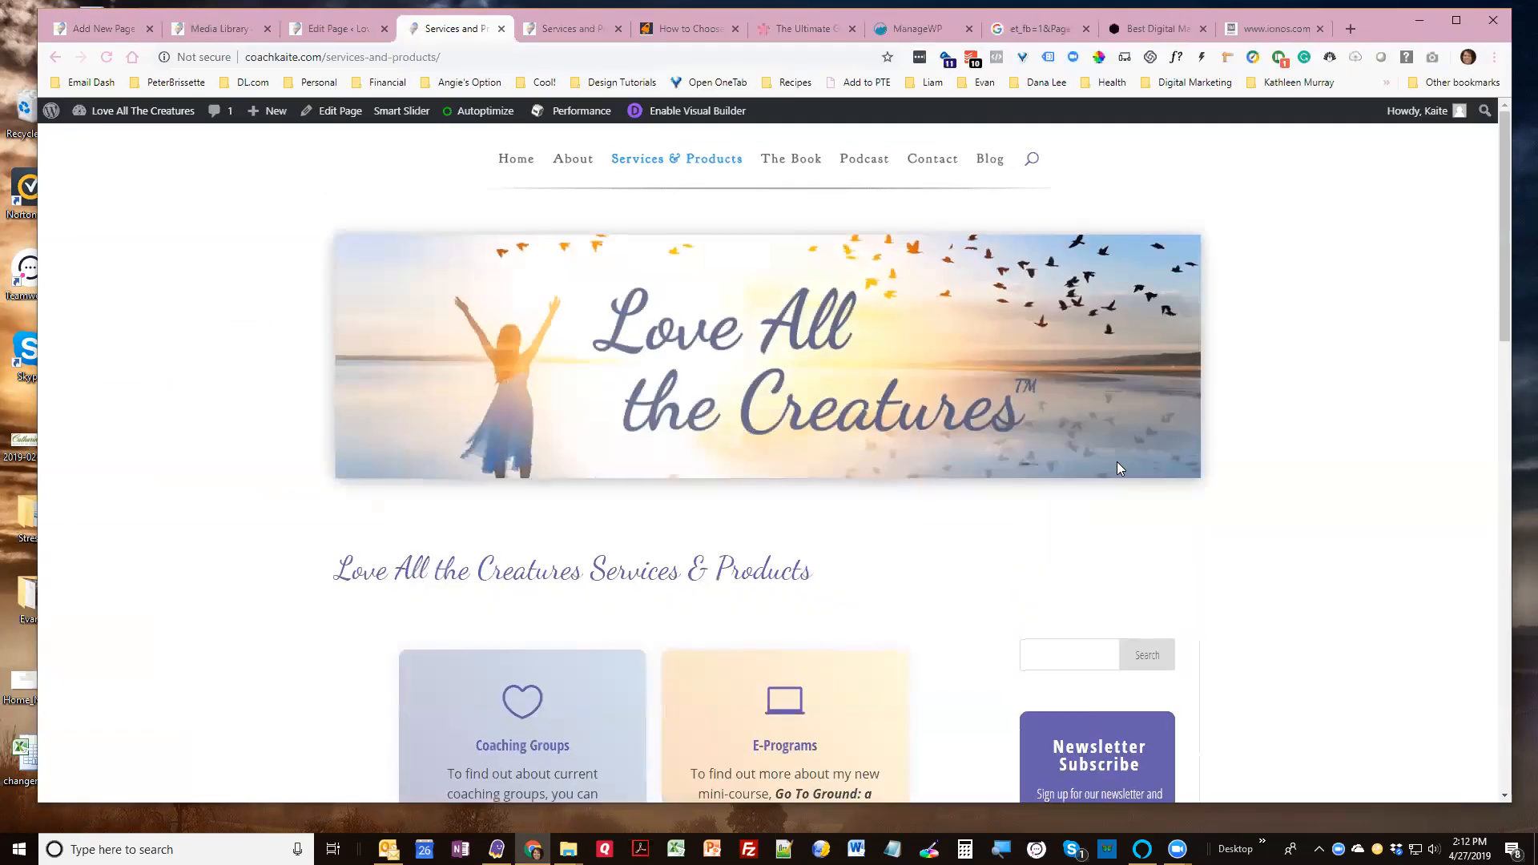
scroll(1314, 315, down, 7)
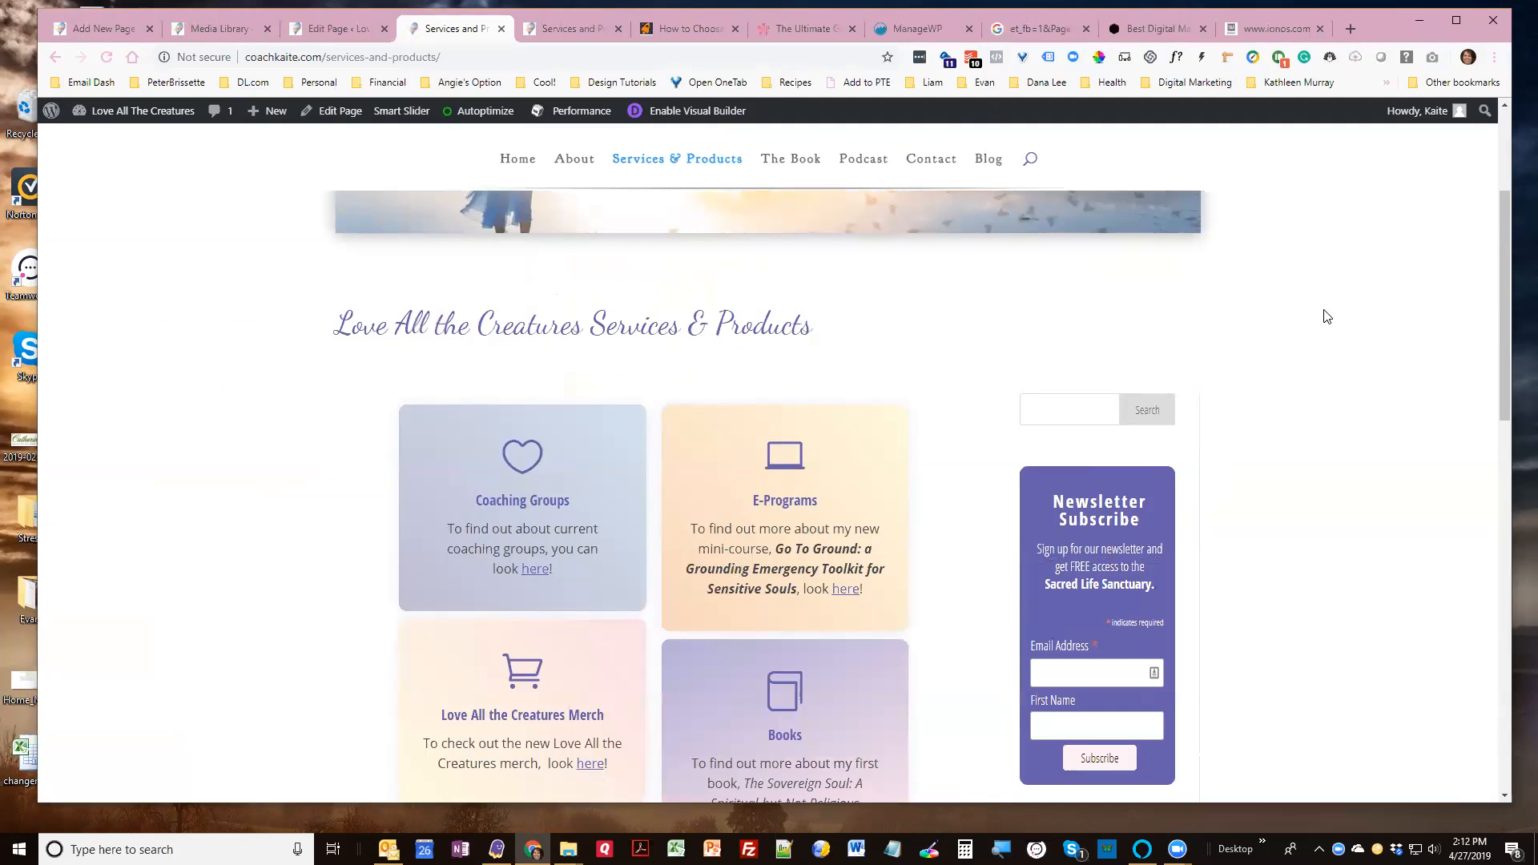
scroll(1327, 319, down, 4)
scroll(1329, 319, up, 7)
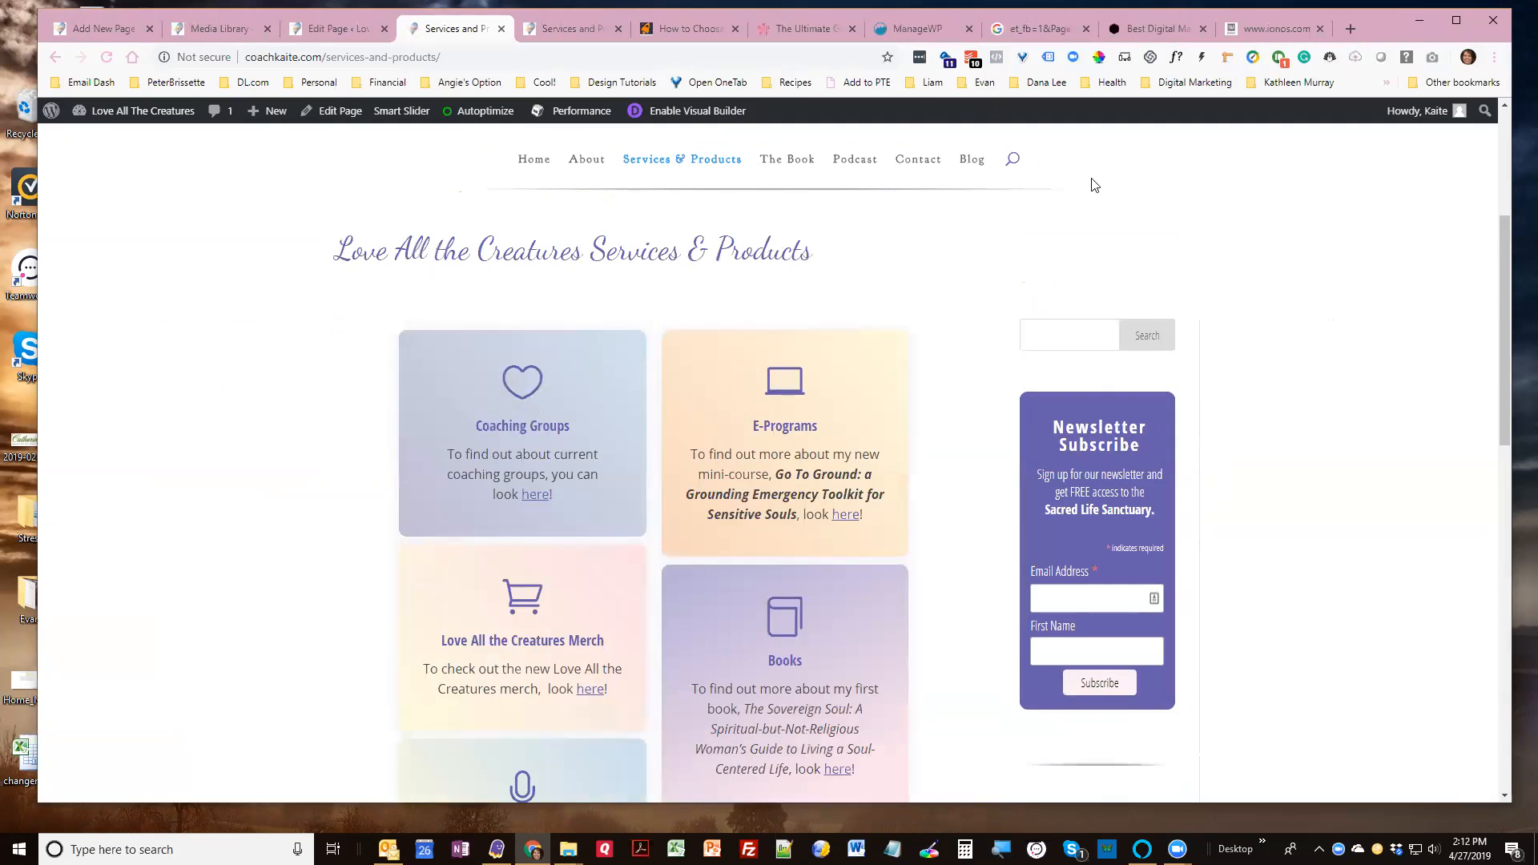
Open the blog and examine the sidebar layout on the "Freedom and Transparency" post and the "Finding the Deep River Within" interview post
click(972, 165)
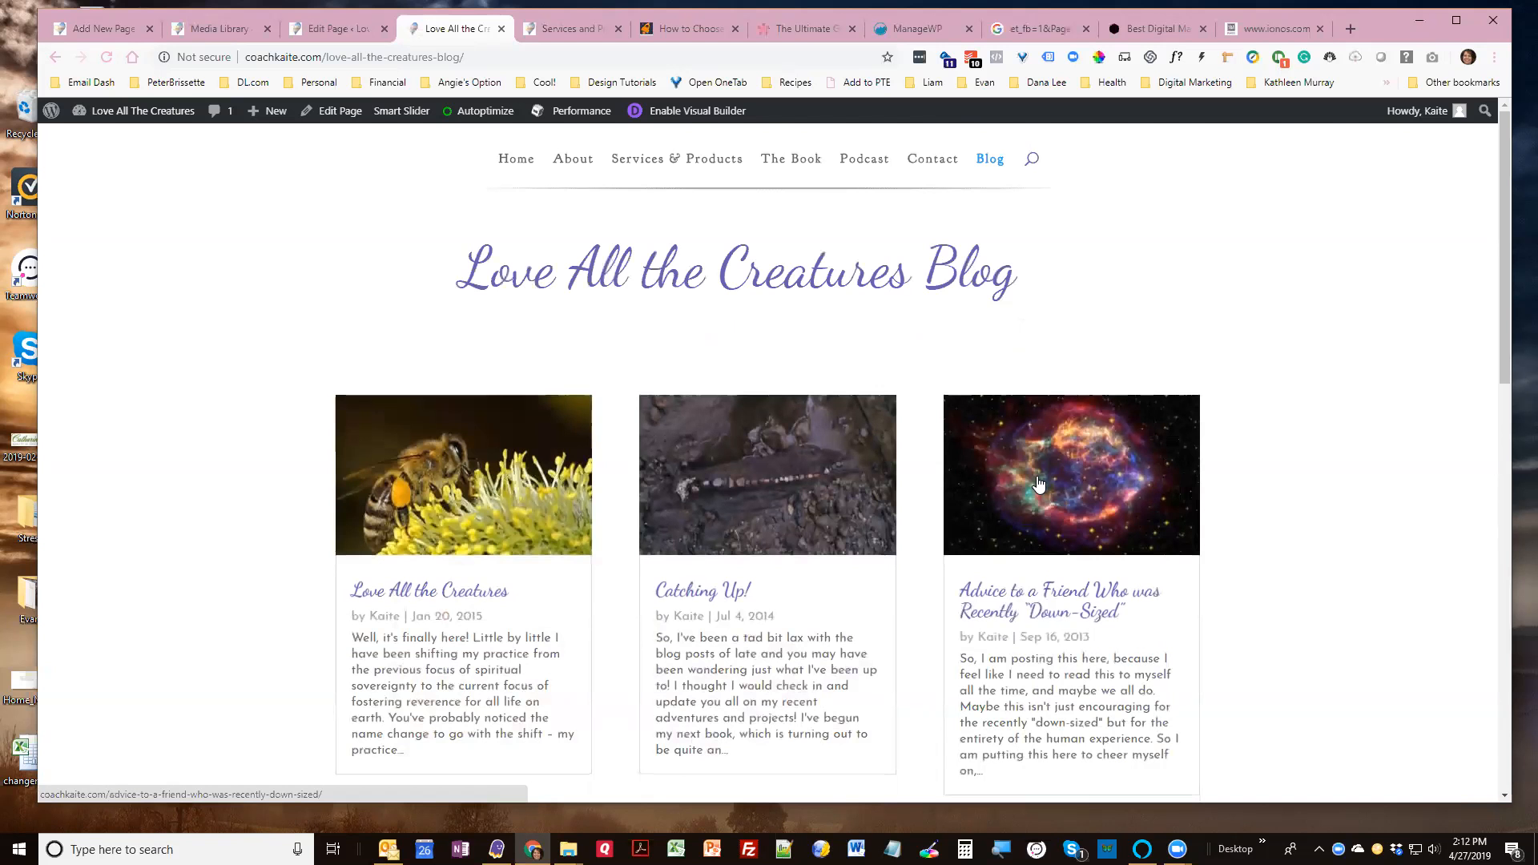
scroll(1307, 479, down, 5)
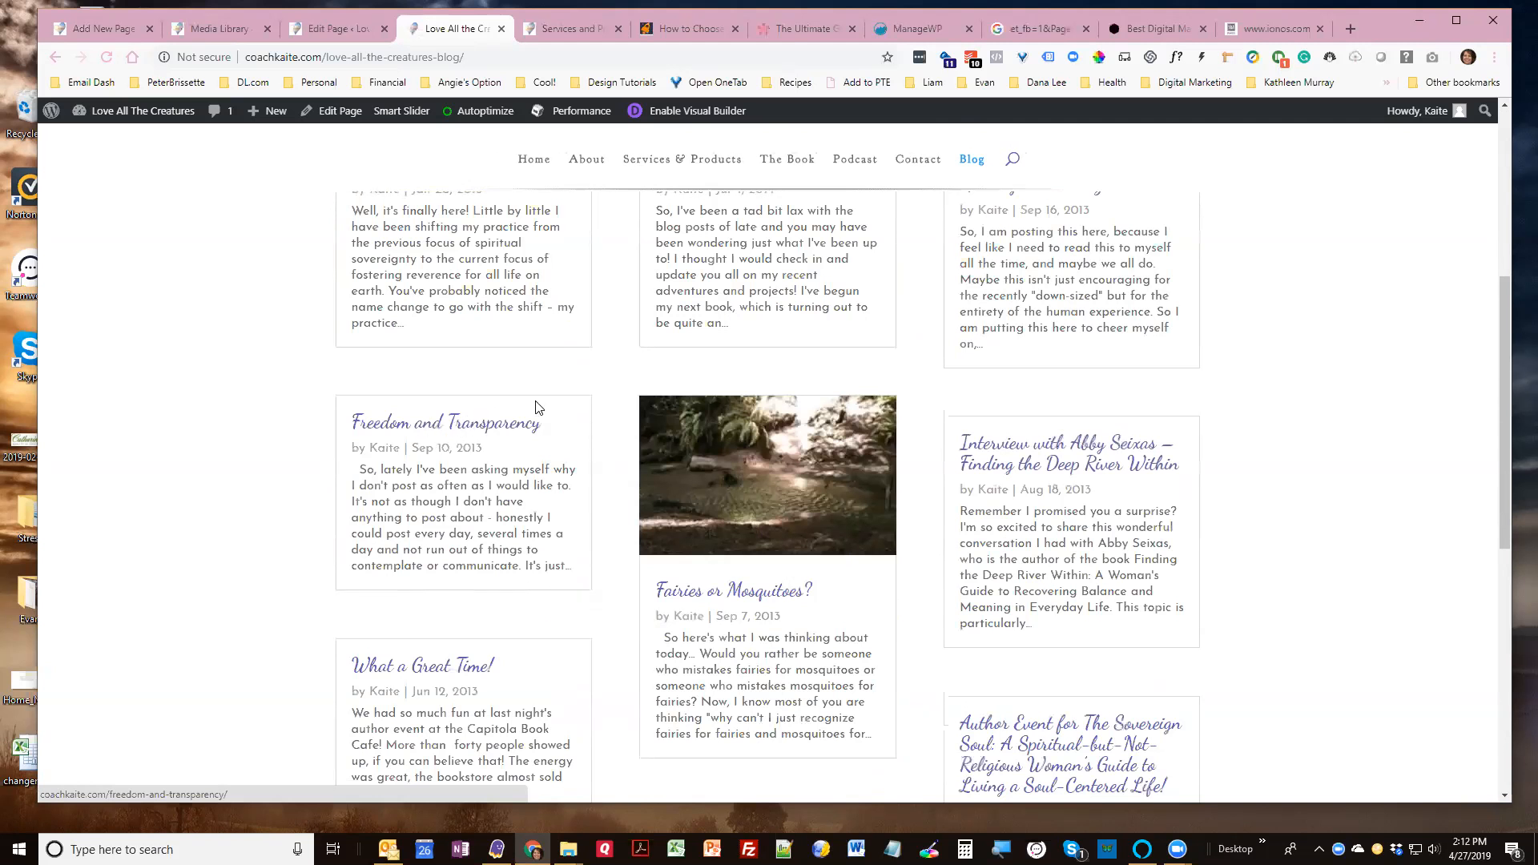
click(525, 429)
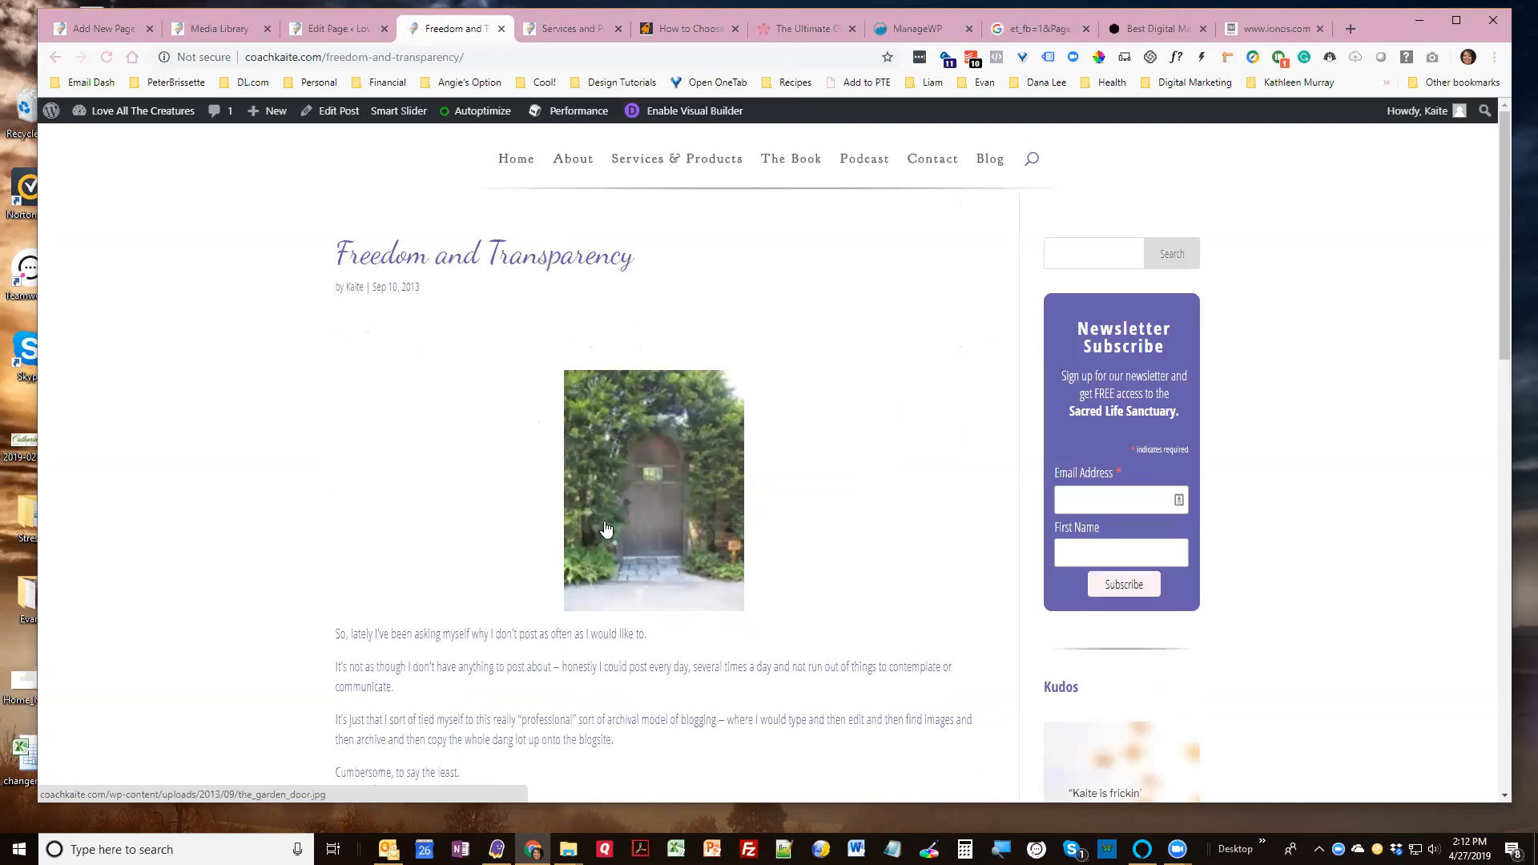
click(61, 57)
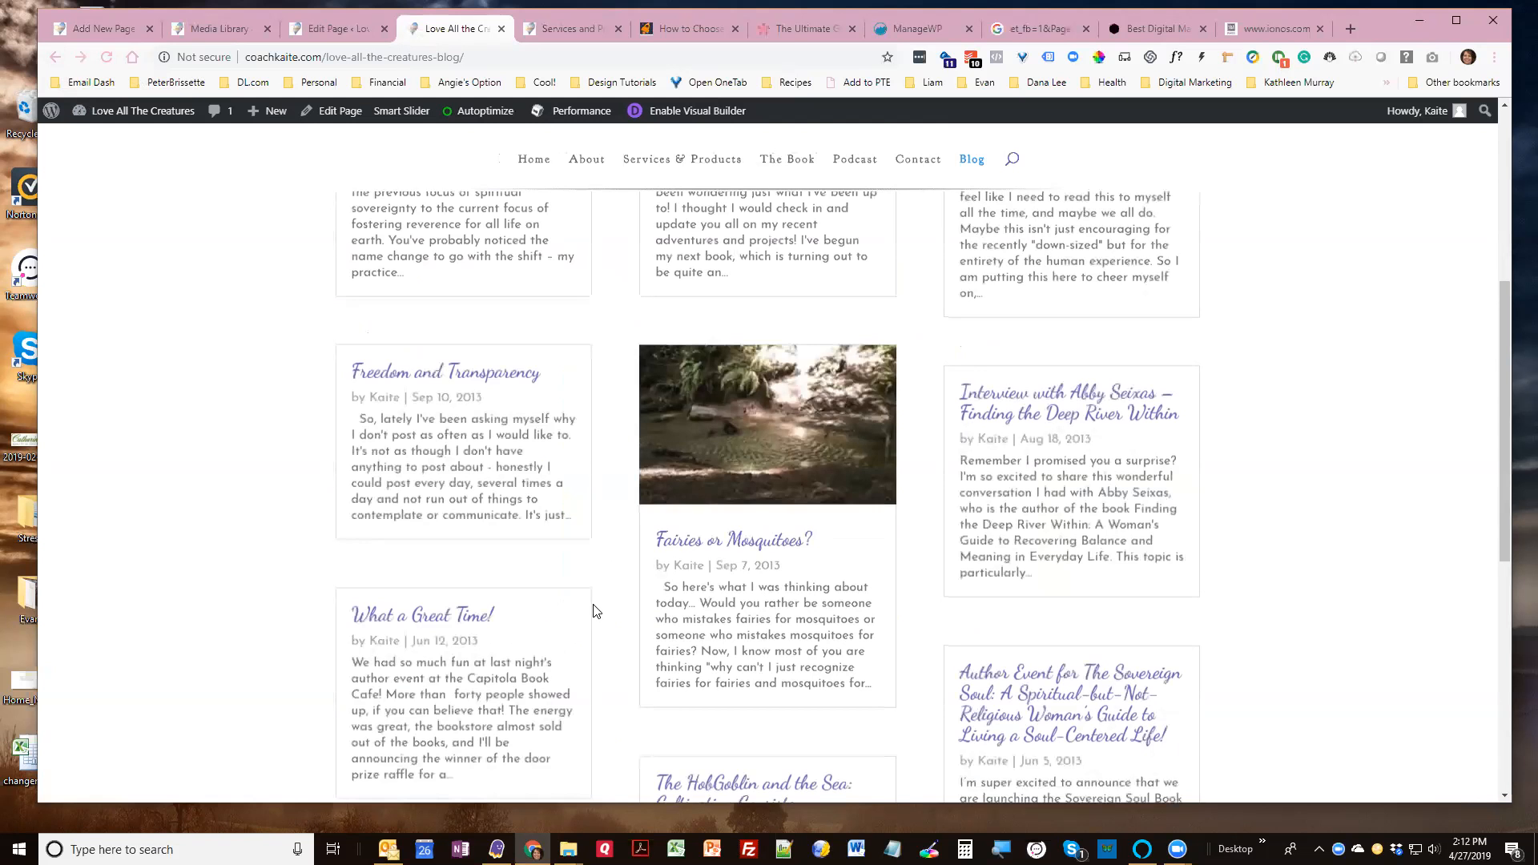
click(1040, 403)
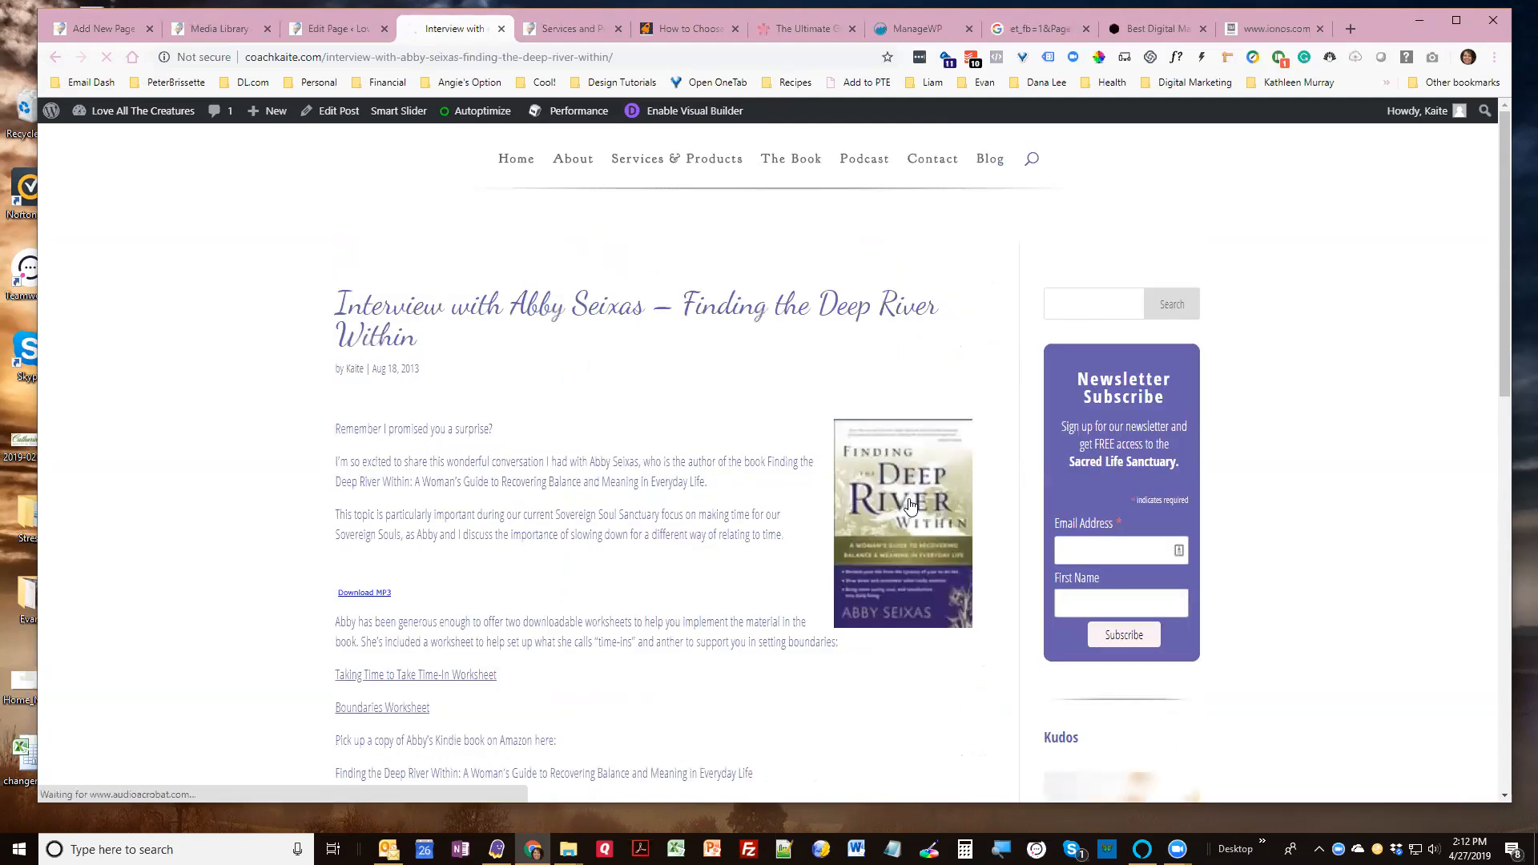
scroll(603, 391, down, 2)
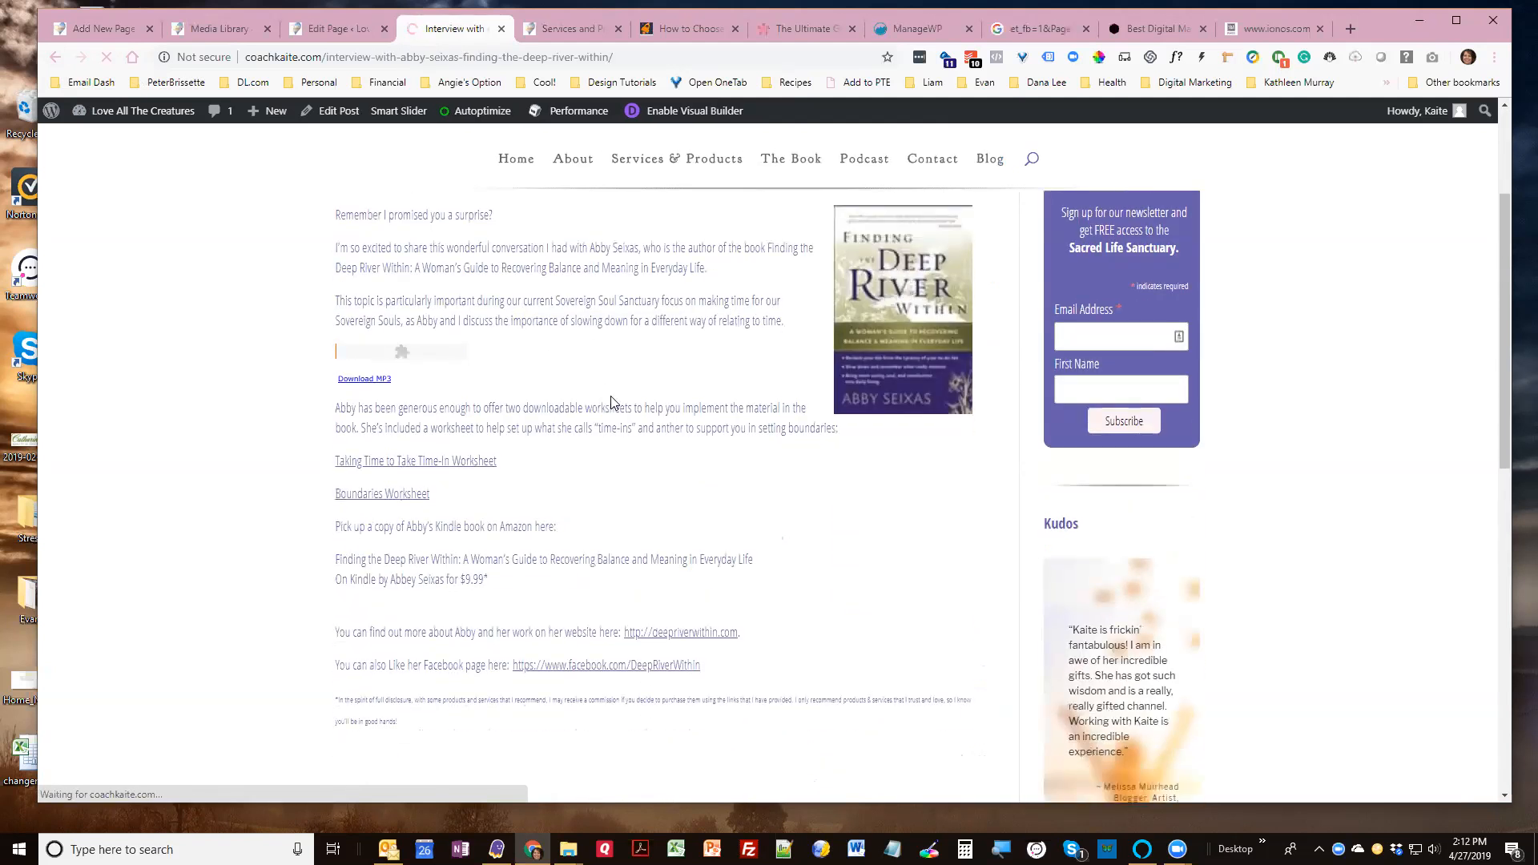
Examine the "Finding the Deep River Within" interview post, including its book cover image, comment area and sidebar testimonials
scroll(610, 402, up, 2)
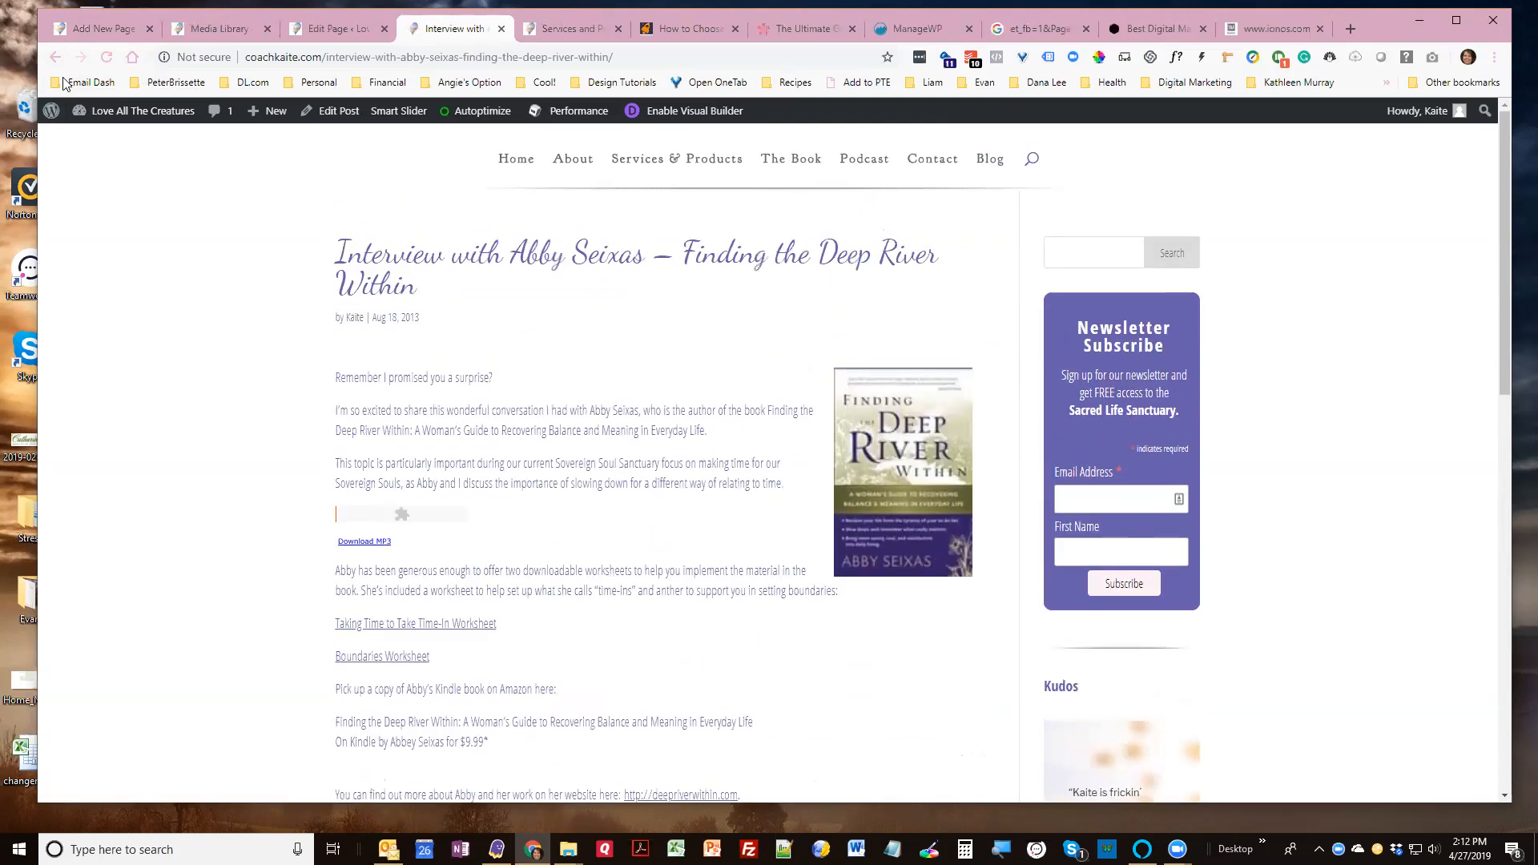
right_click(56, 66)
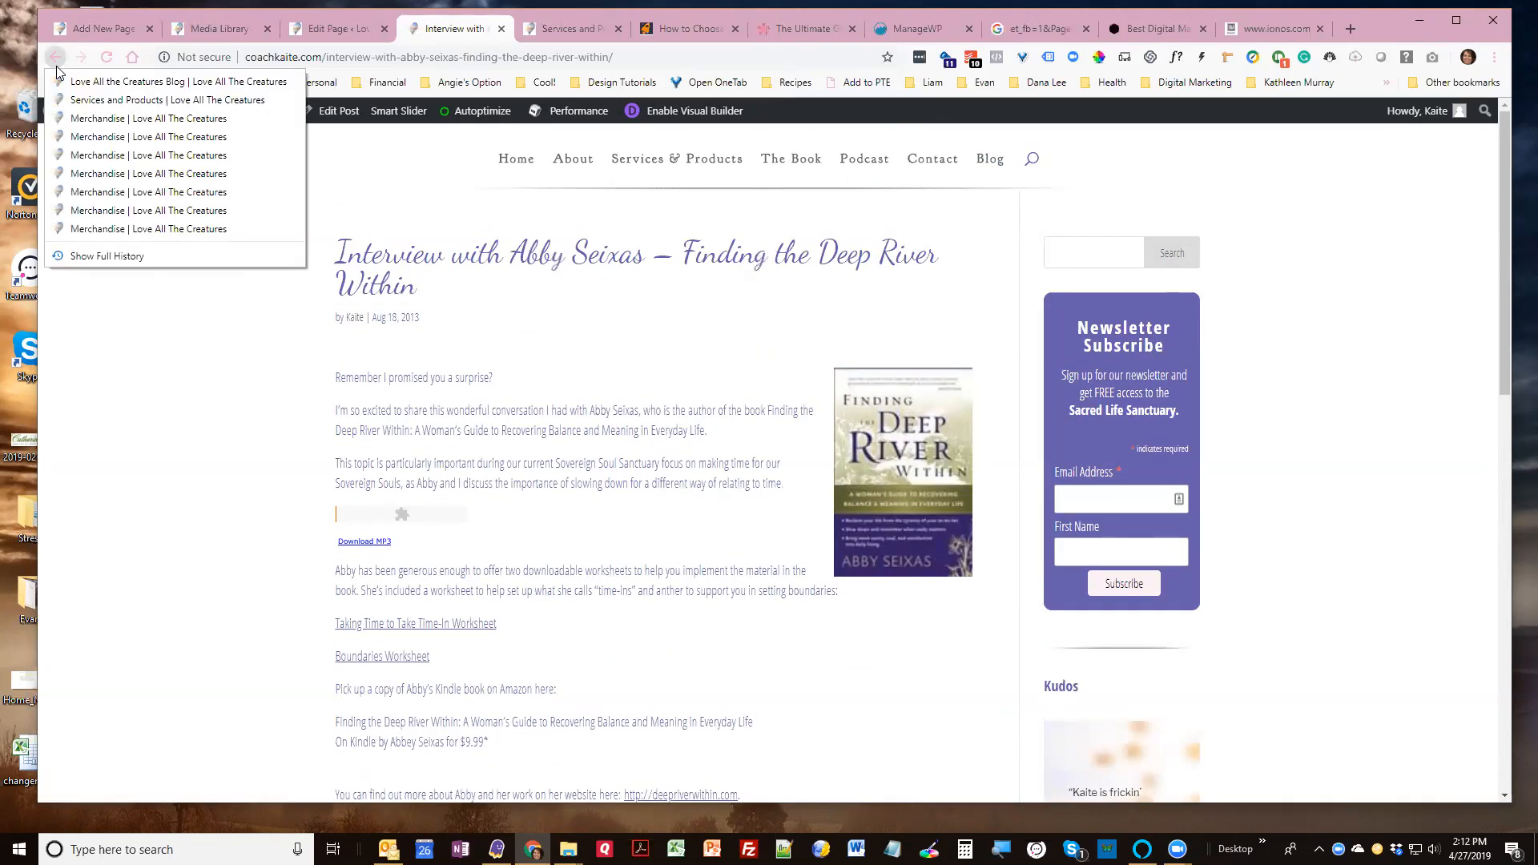
click(533, 533)
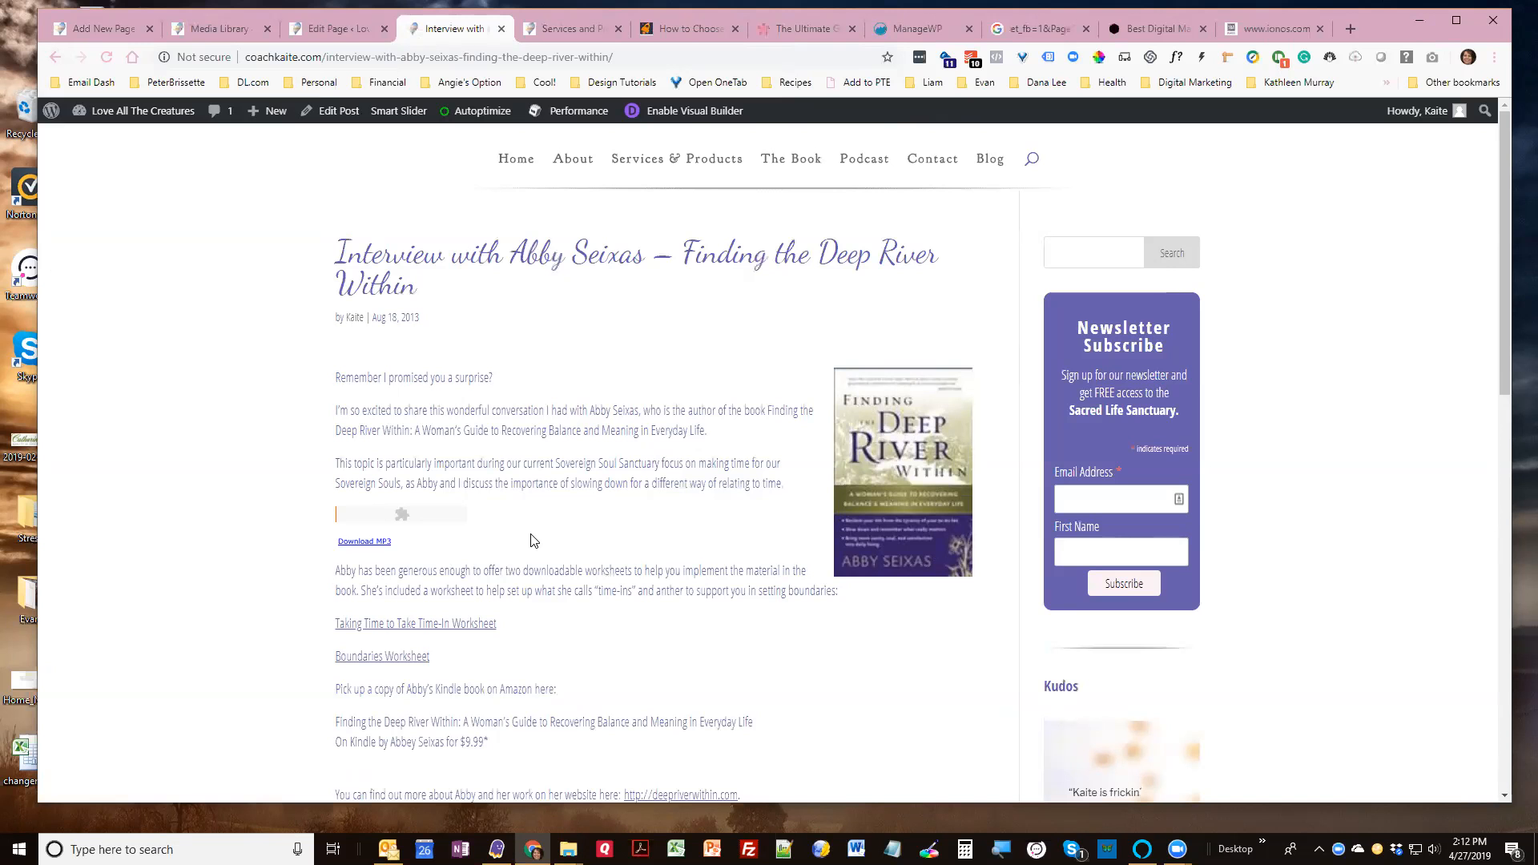
scroll(534, 537, down, 4)
scroll(535, 552, down, 1)
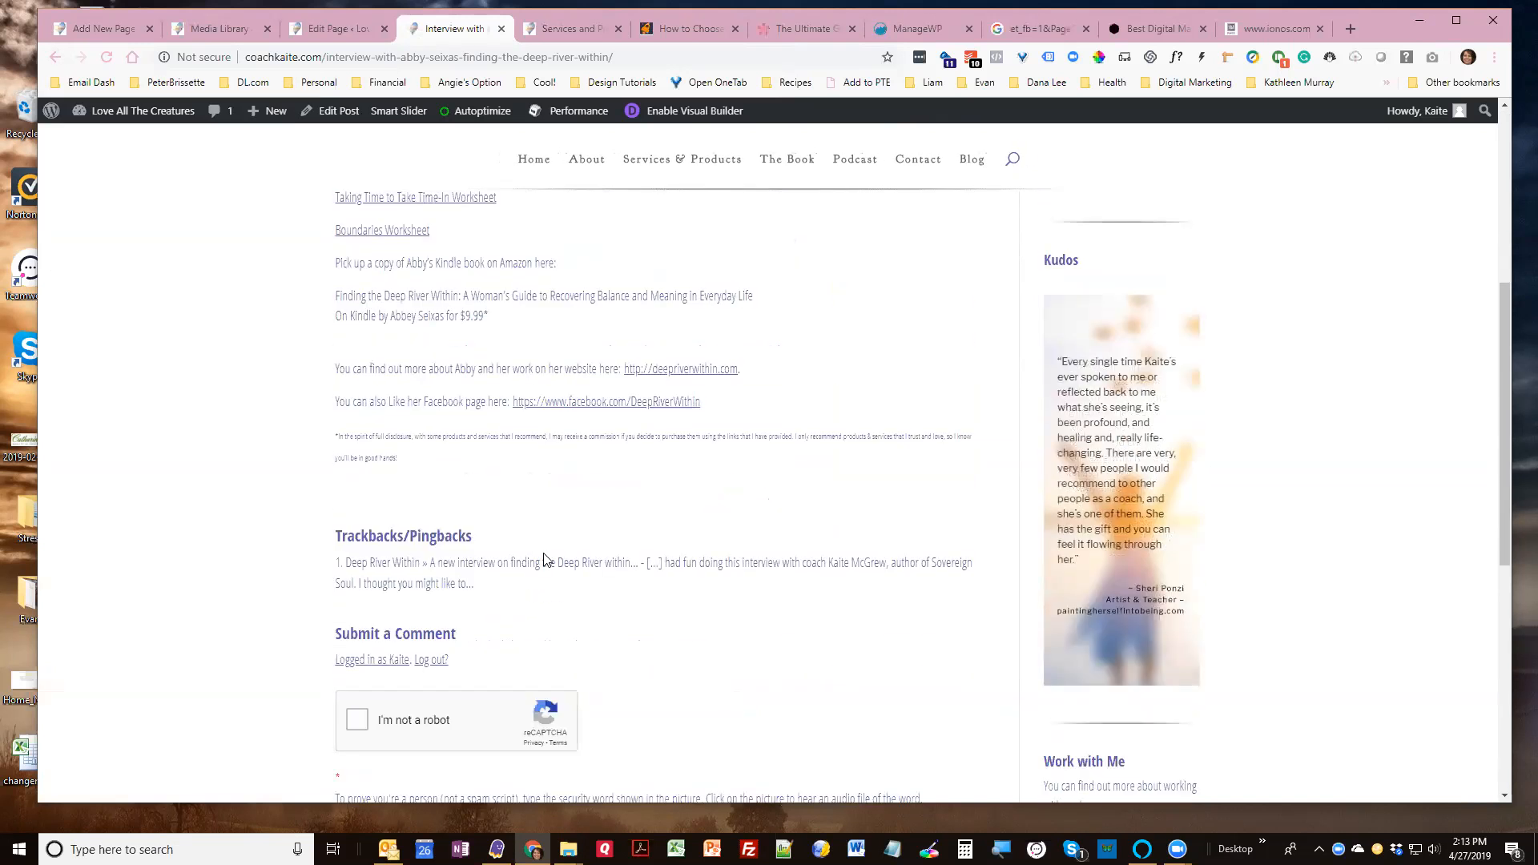
scroll(536, 555, up, 5)
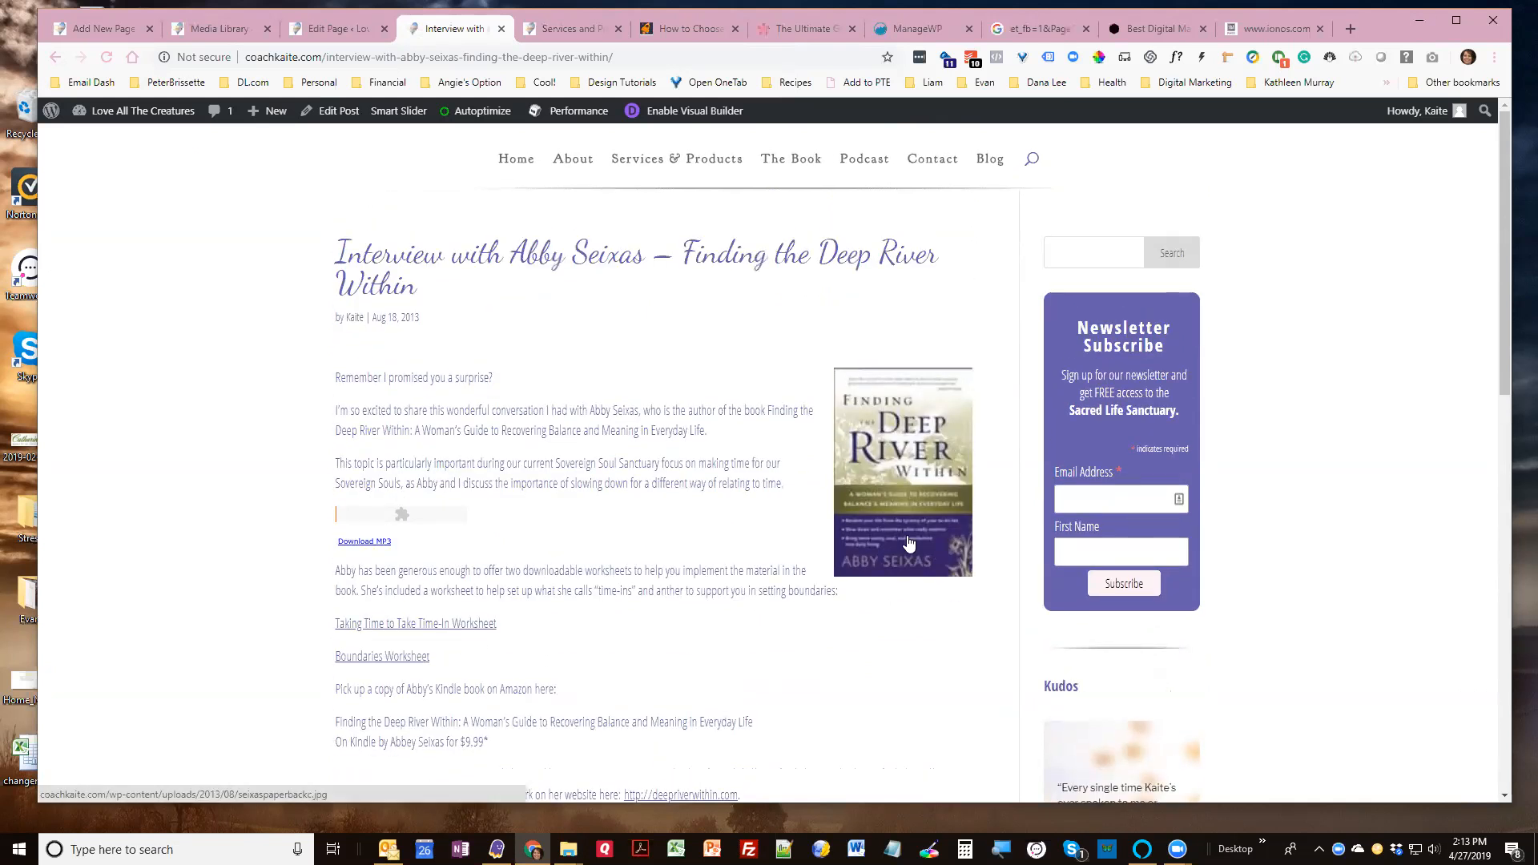
right_click(879, 506)
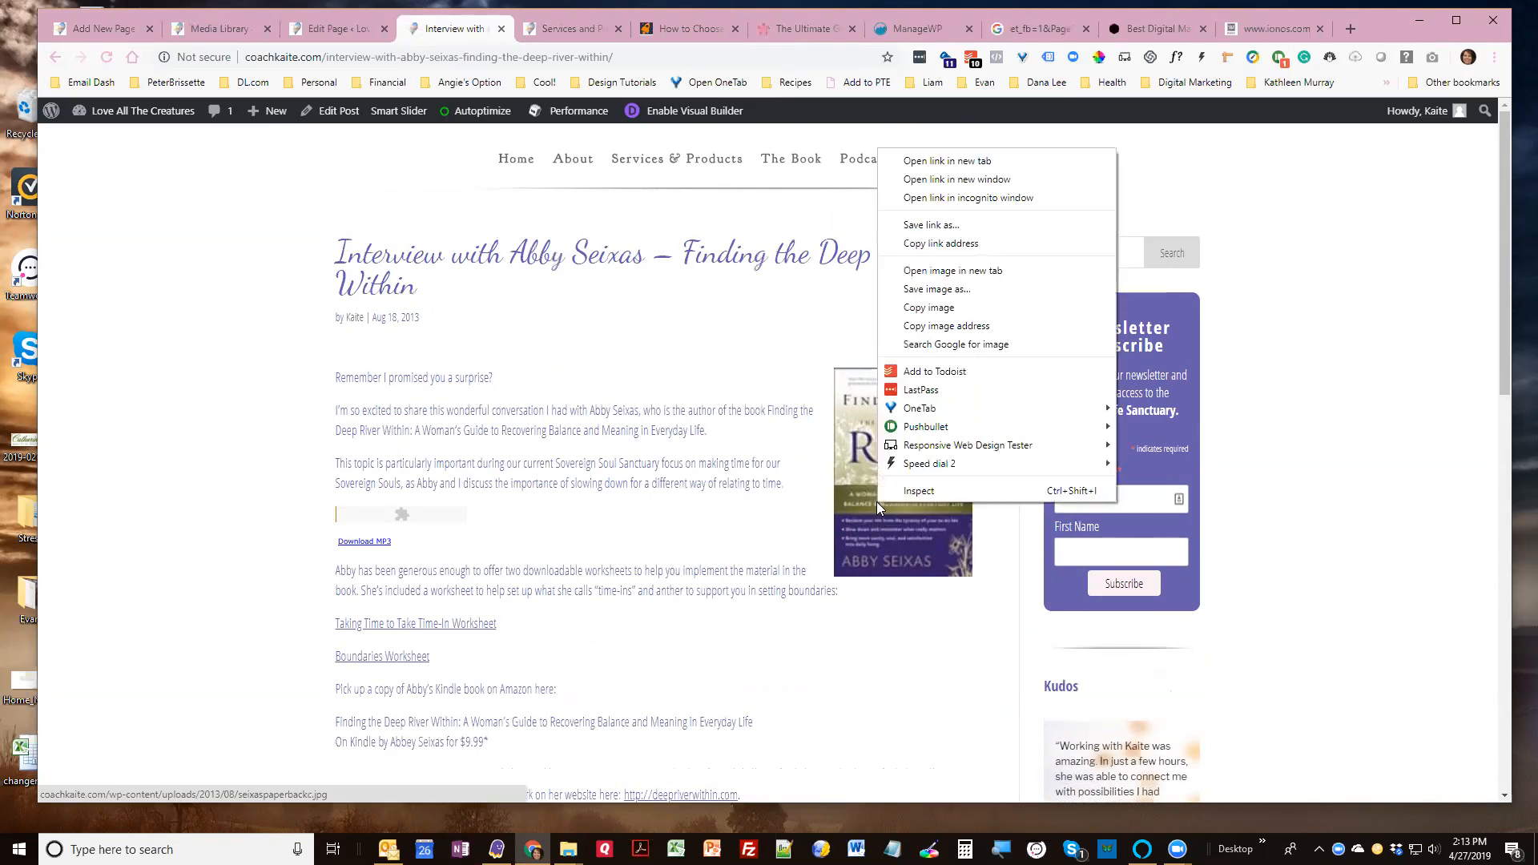
click(671, 537)
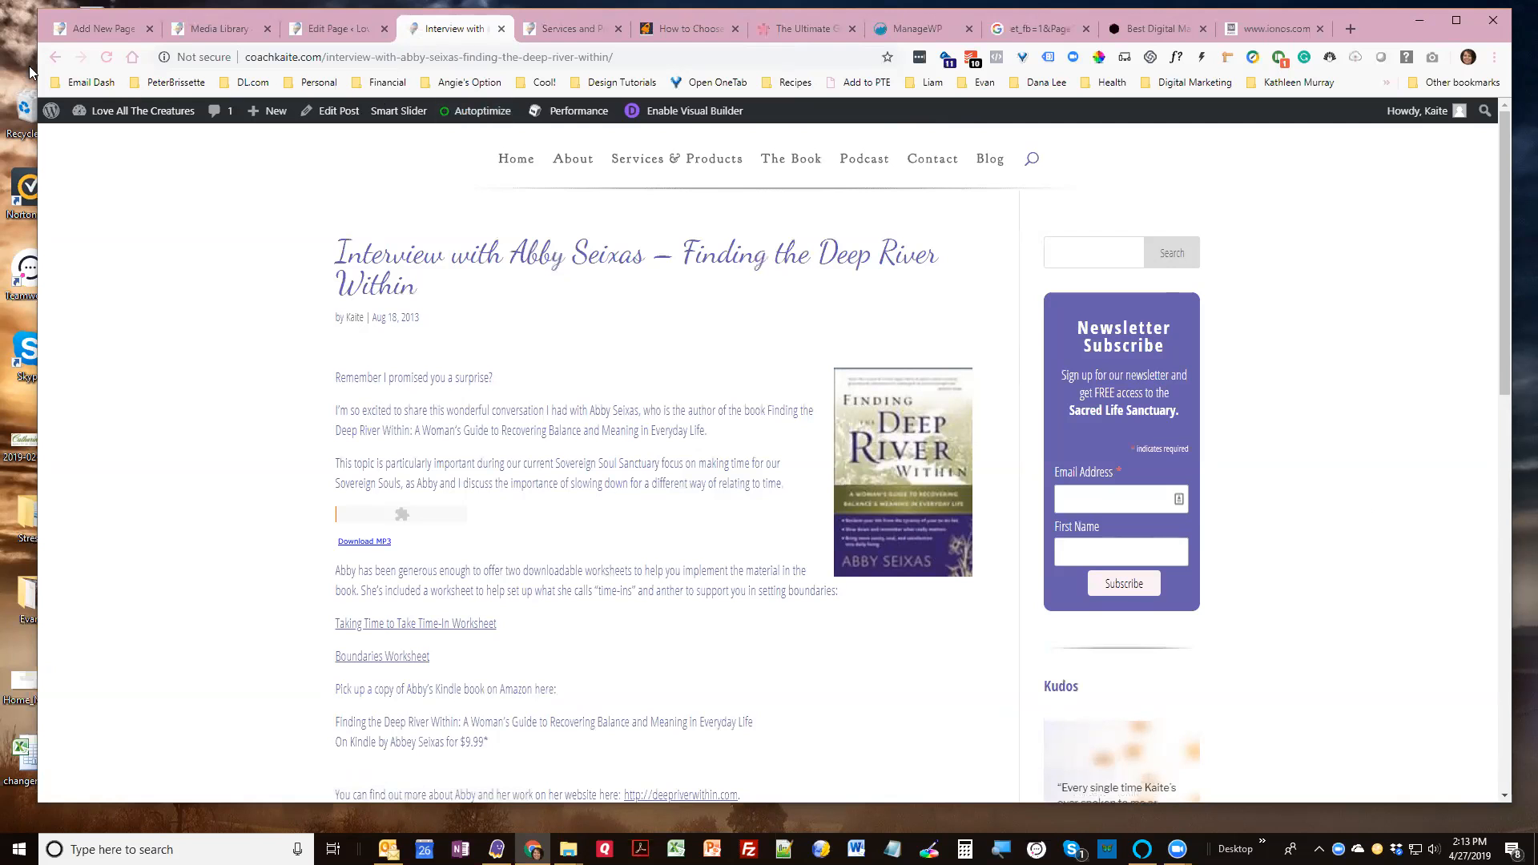
Return to the blog, view the "What a Great Time!" post, and go back to the blog's post list
click(50, 56)
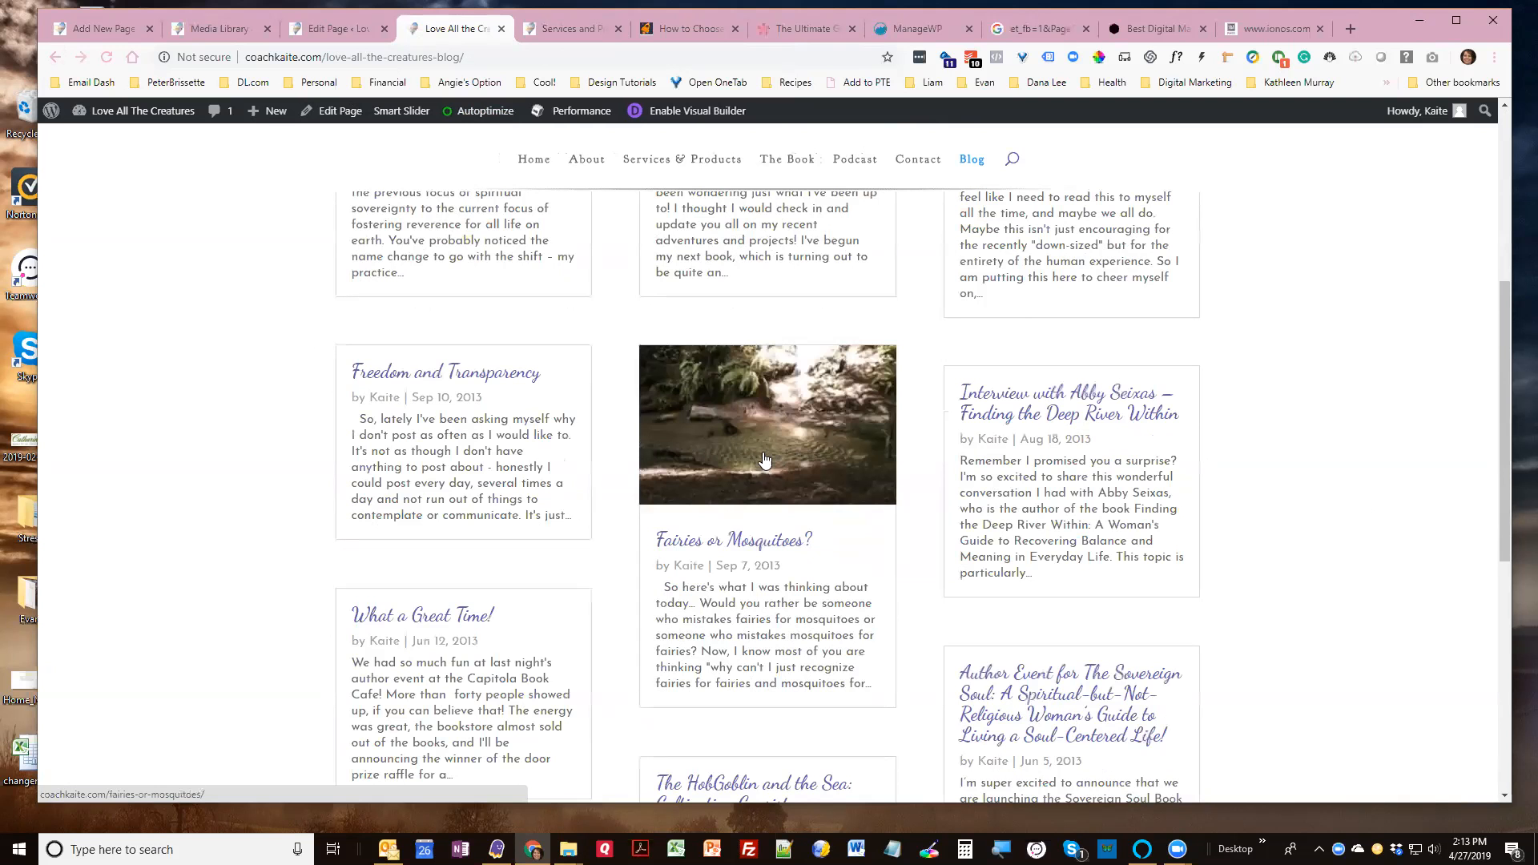
click(445, 617)
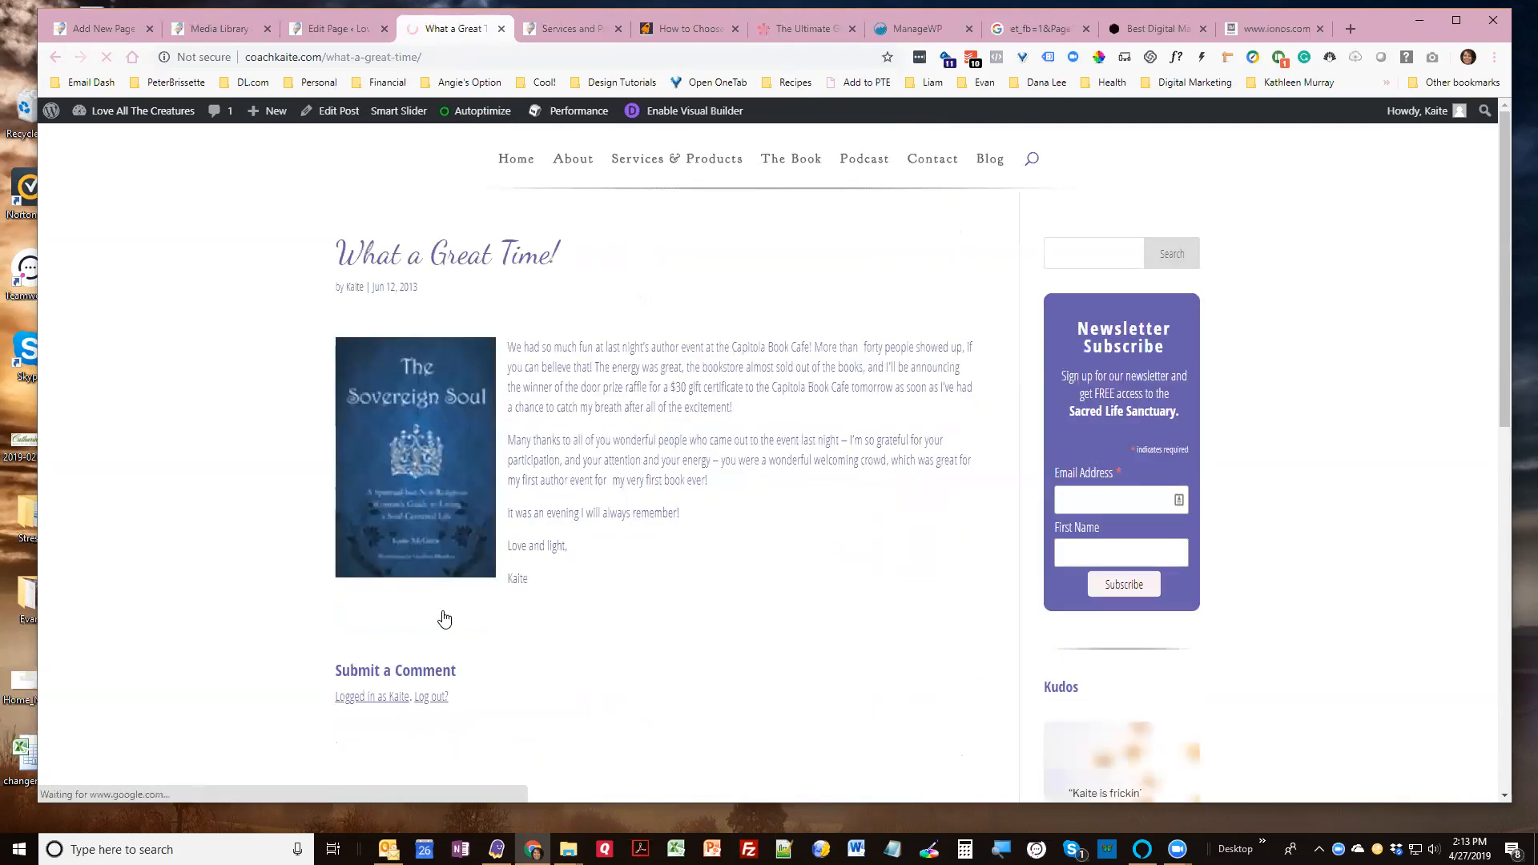
click(59, 59)
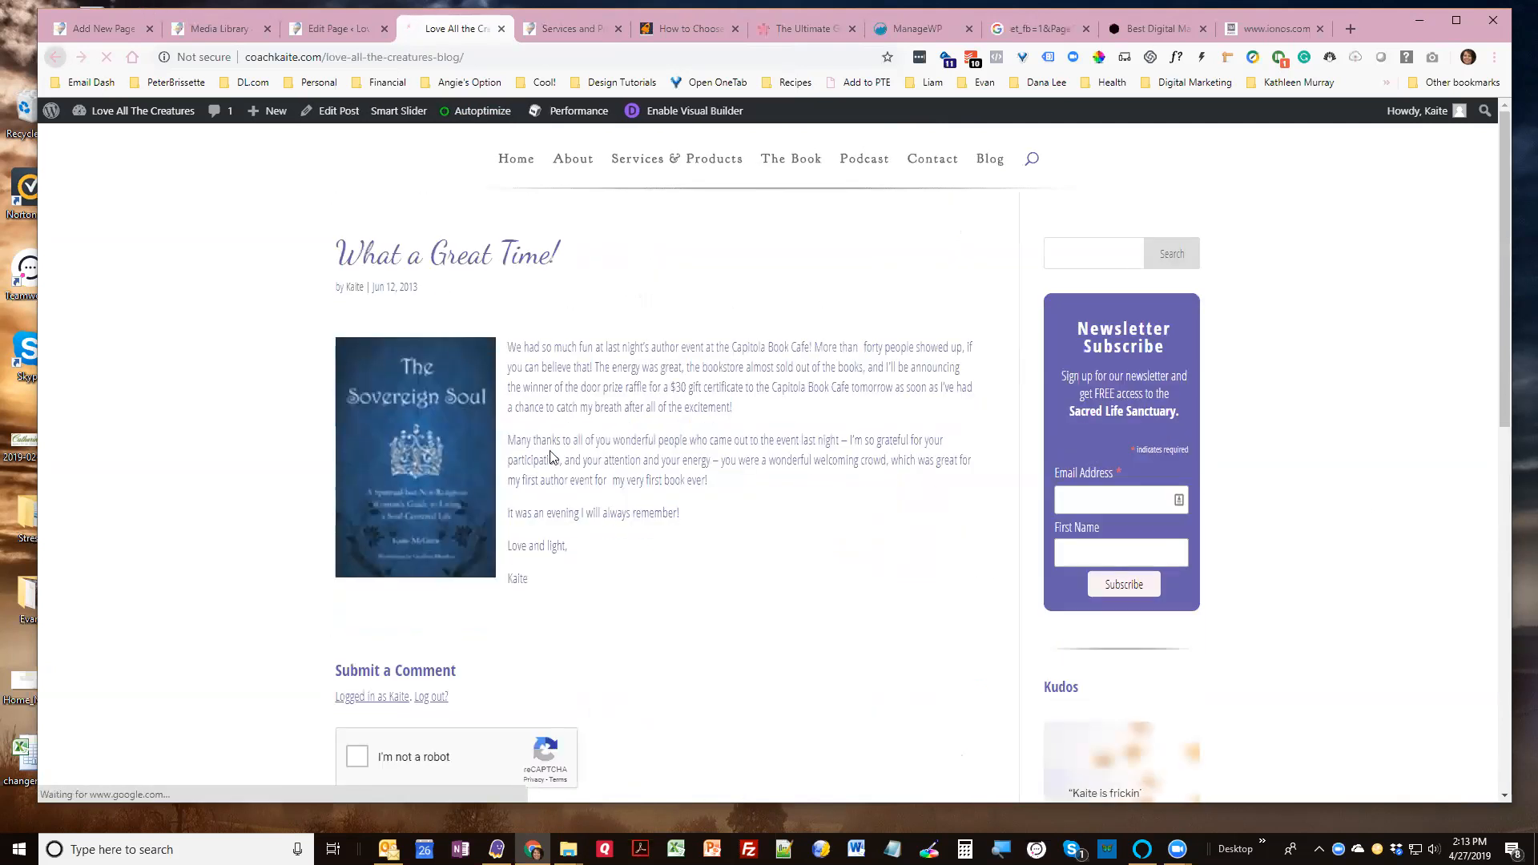
scroll(665, 536, down, 1)
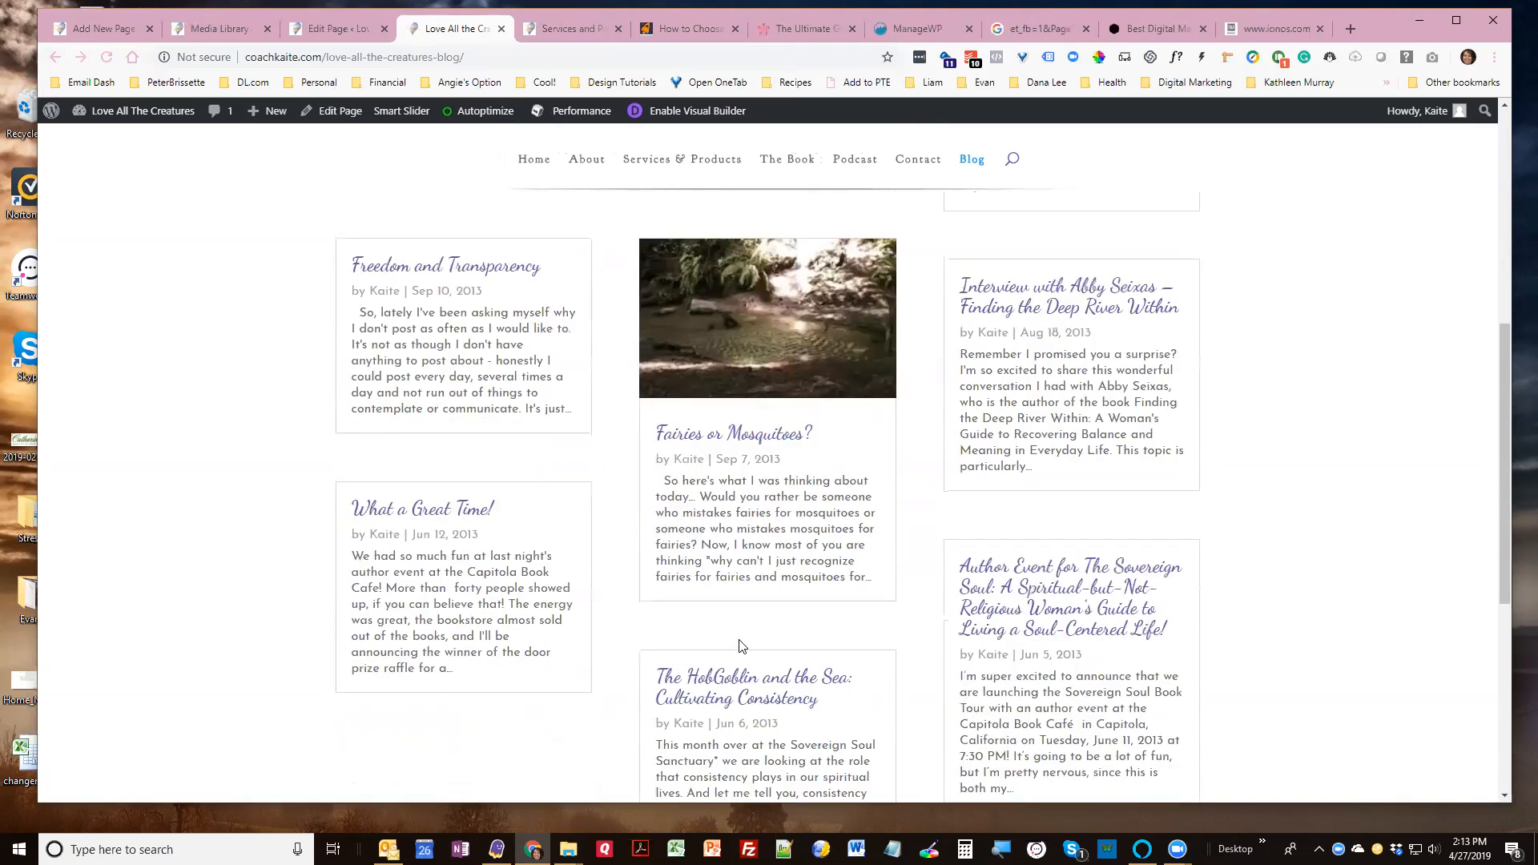
Open the "The HobGoblin and the Sea: Cultivating Consistency" post, bring it up in the post editor and look through its content
click(737, 682)
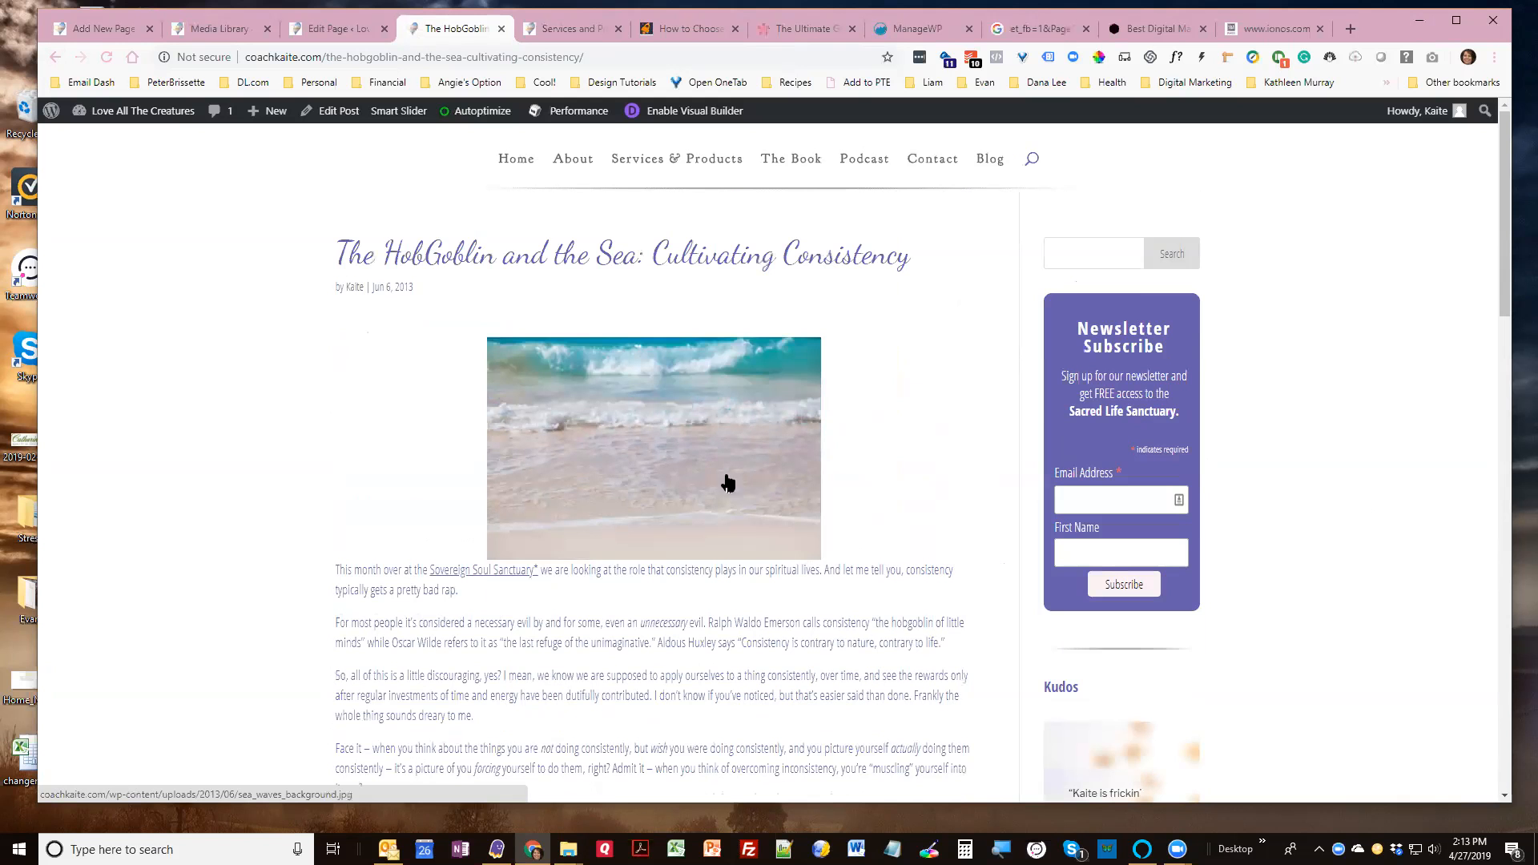
click(345, 109)
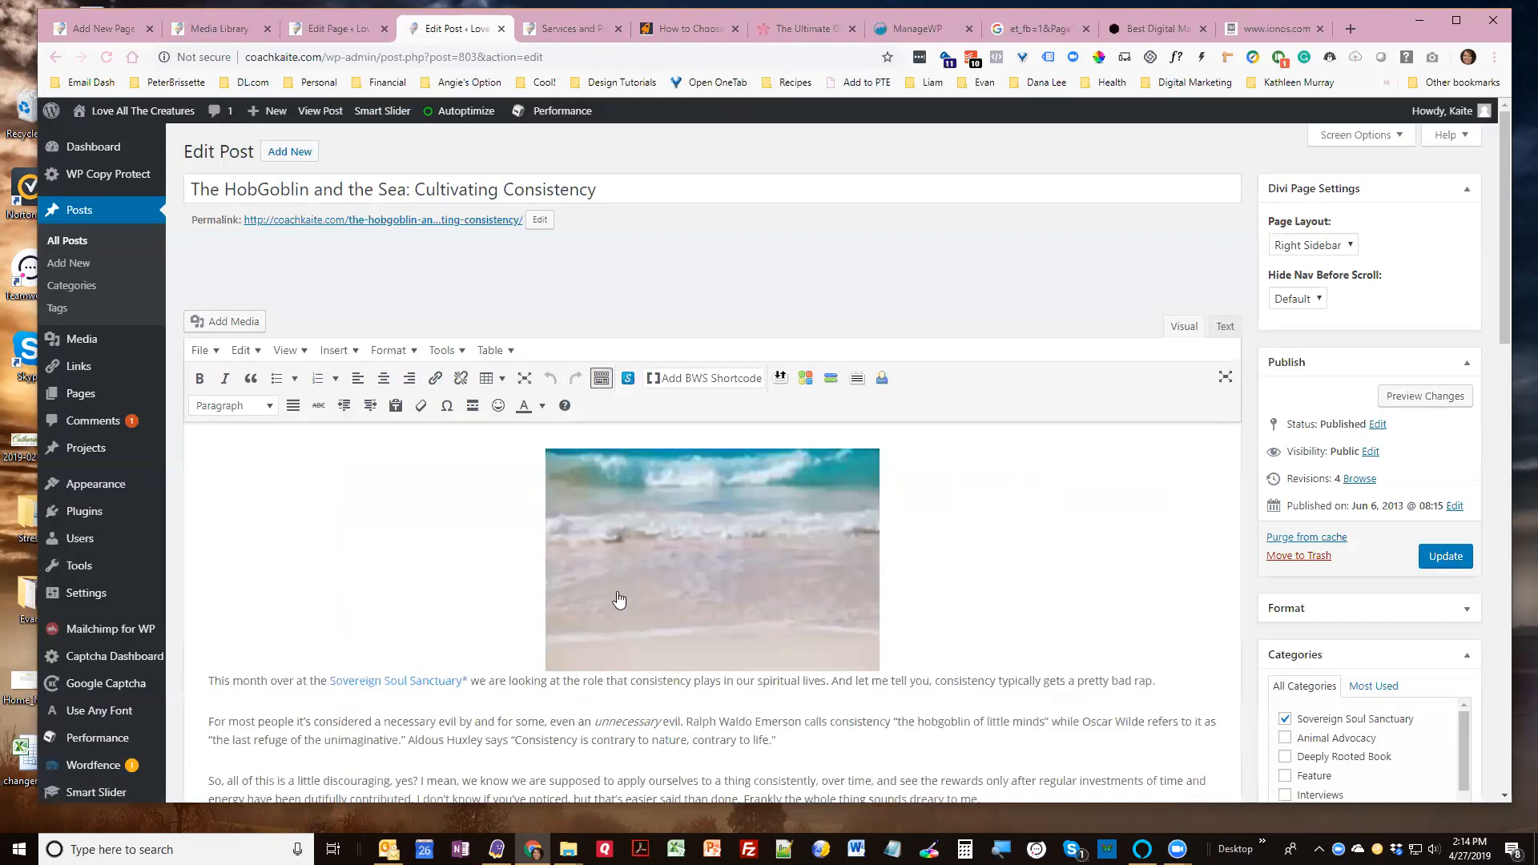
scroll(619, 599, down, 3)
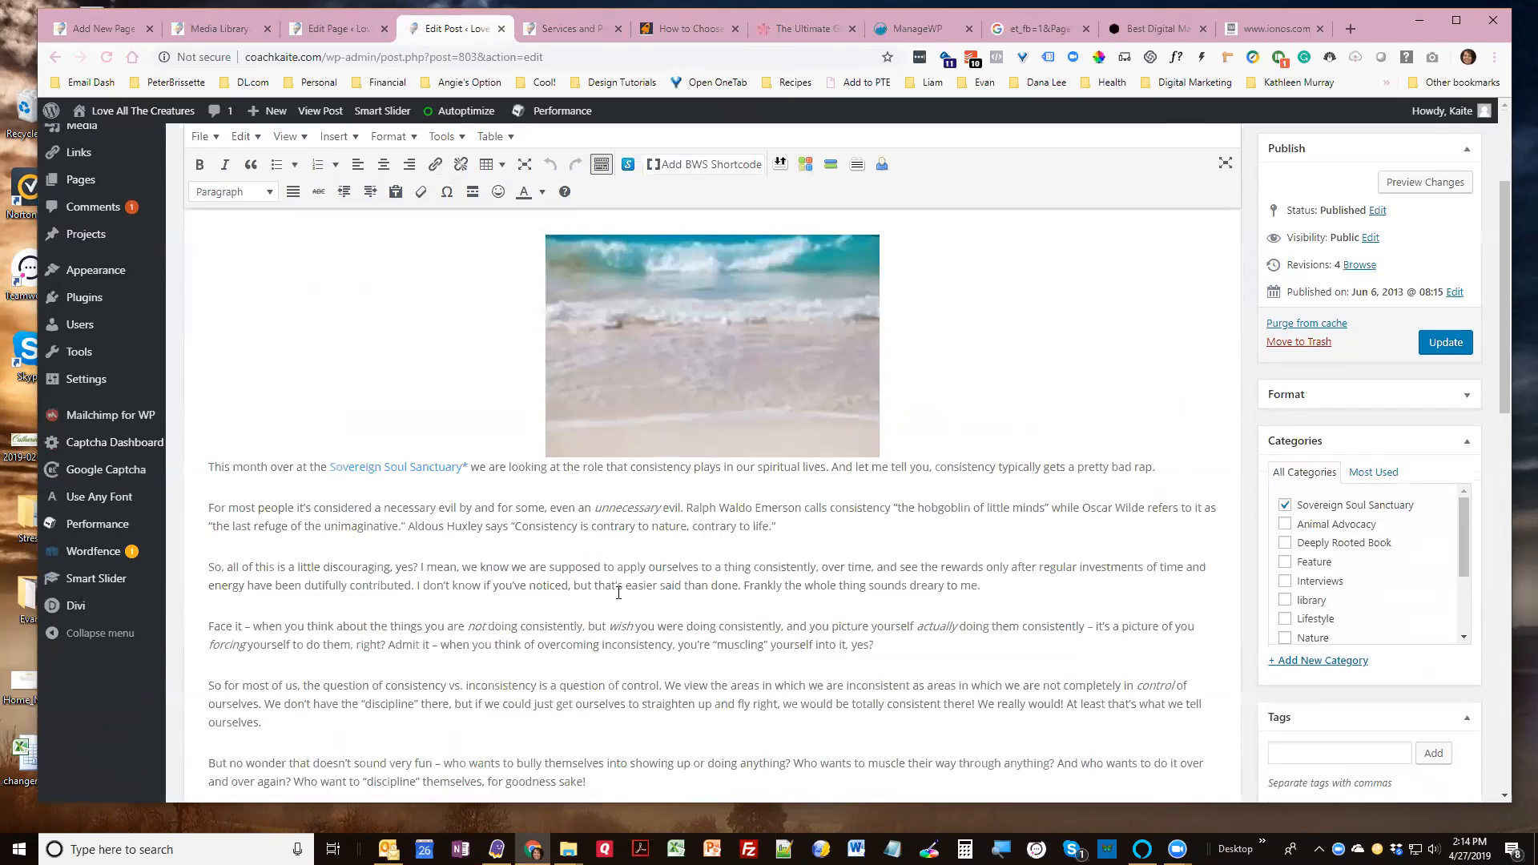
scroll(619, 597, down, 4)
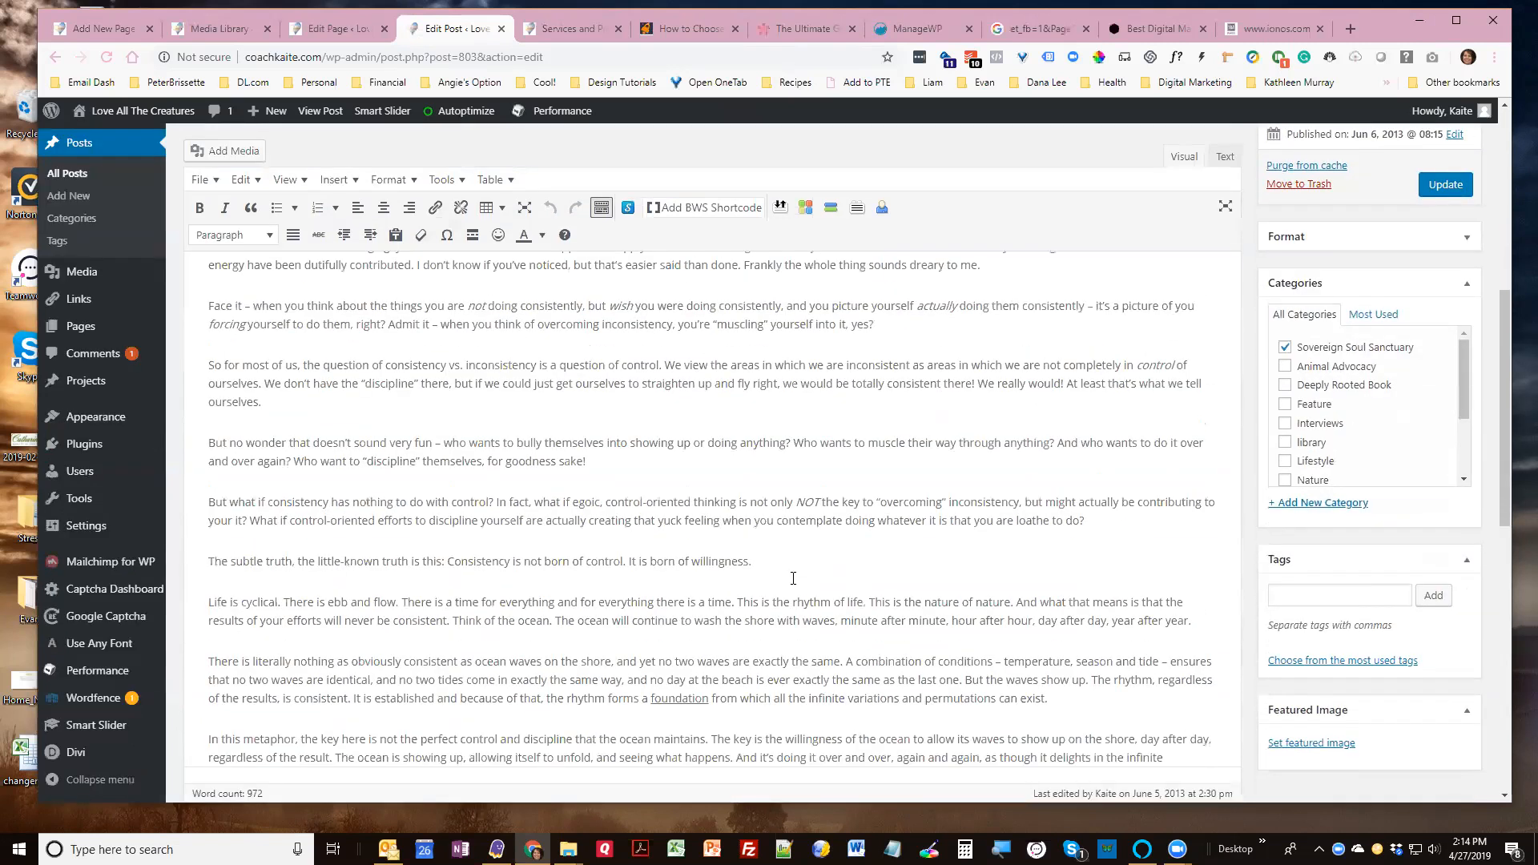
scroll(793, 578, up, 10)
Open the details of the post's sea waves image and check its media file link for the original upload folder
click(729, 546)
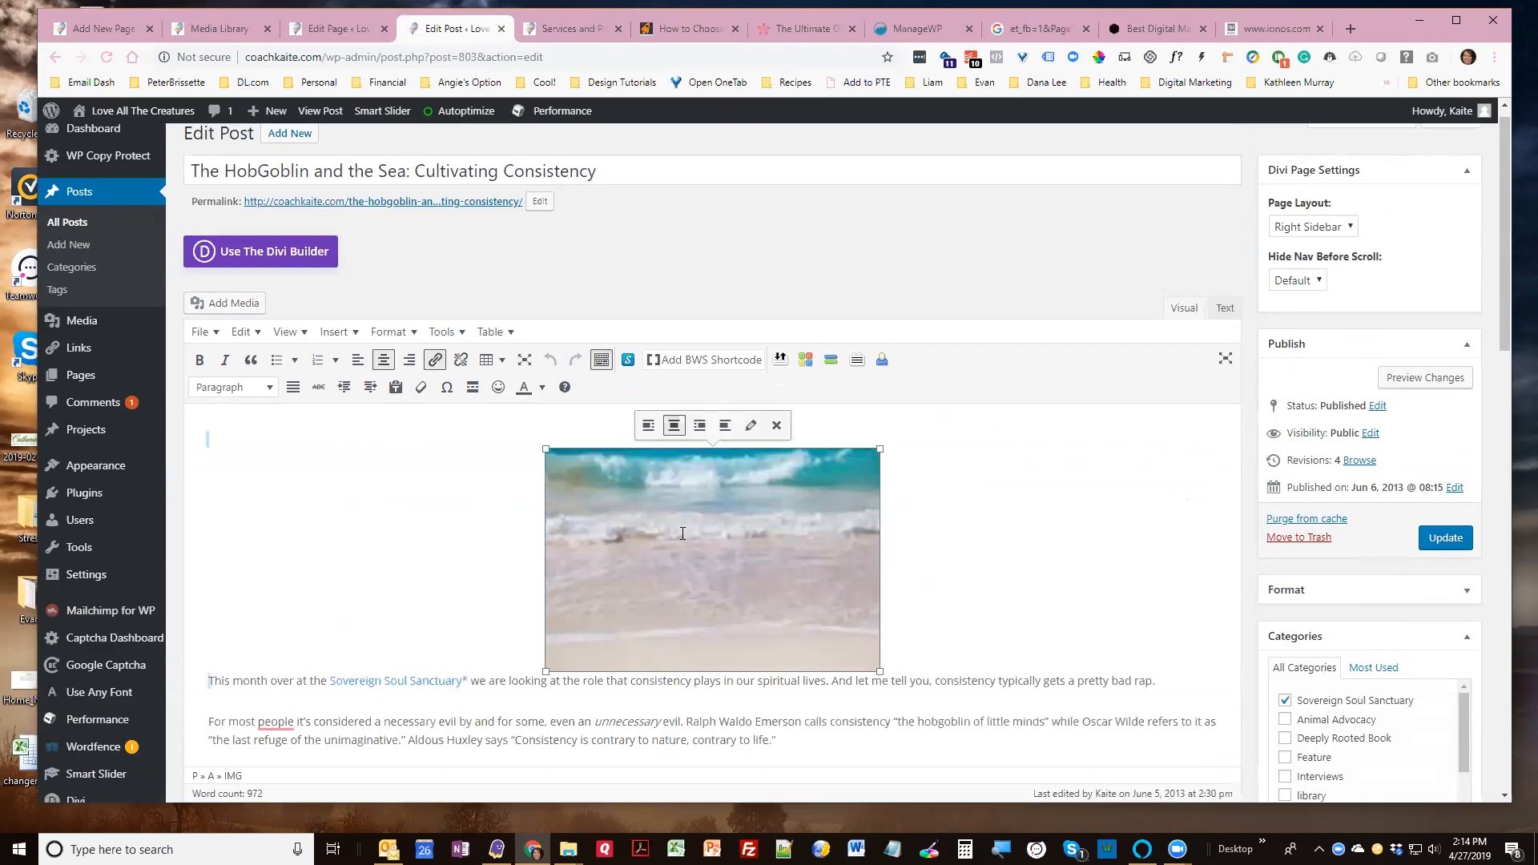
click(750, 426)
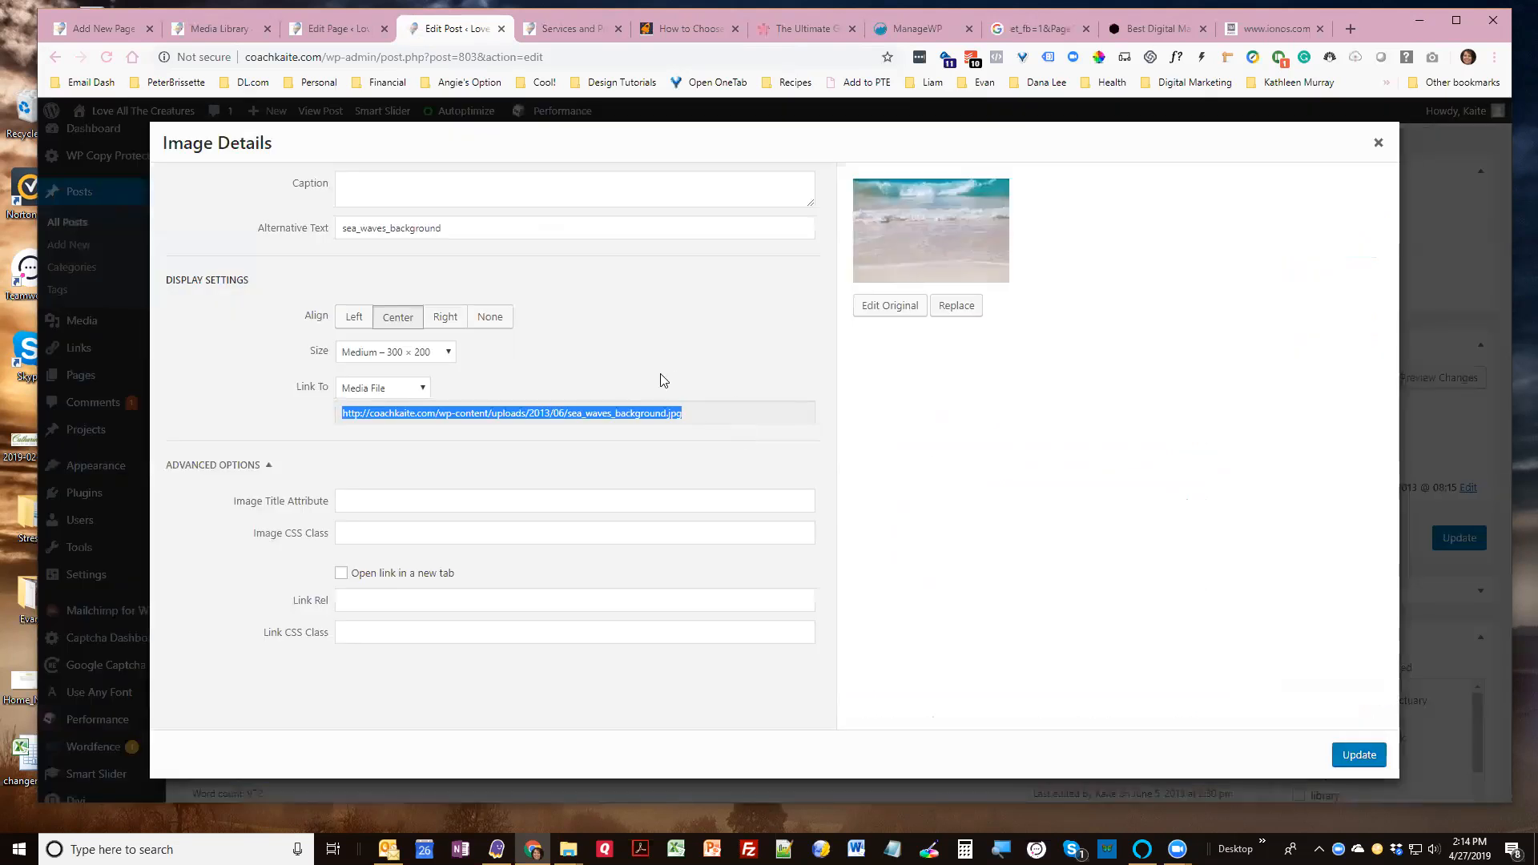
click(582, 415)
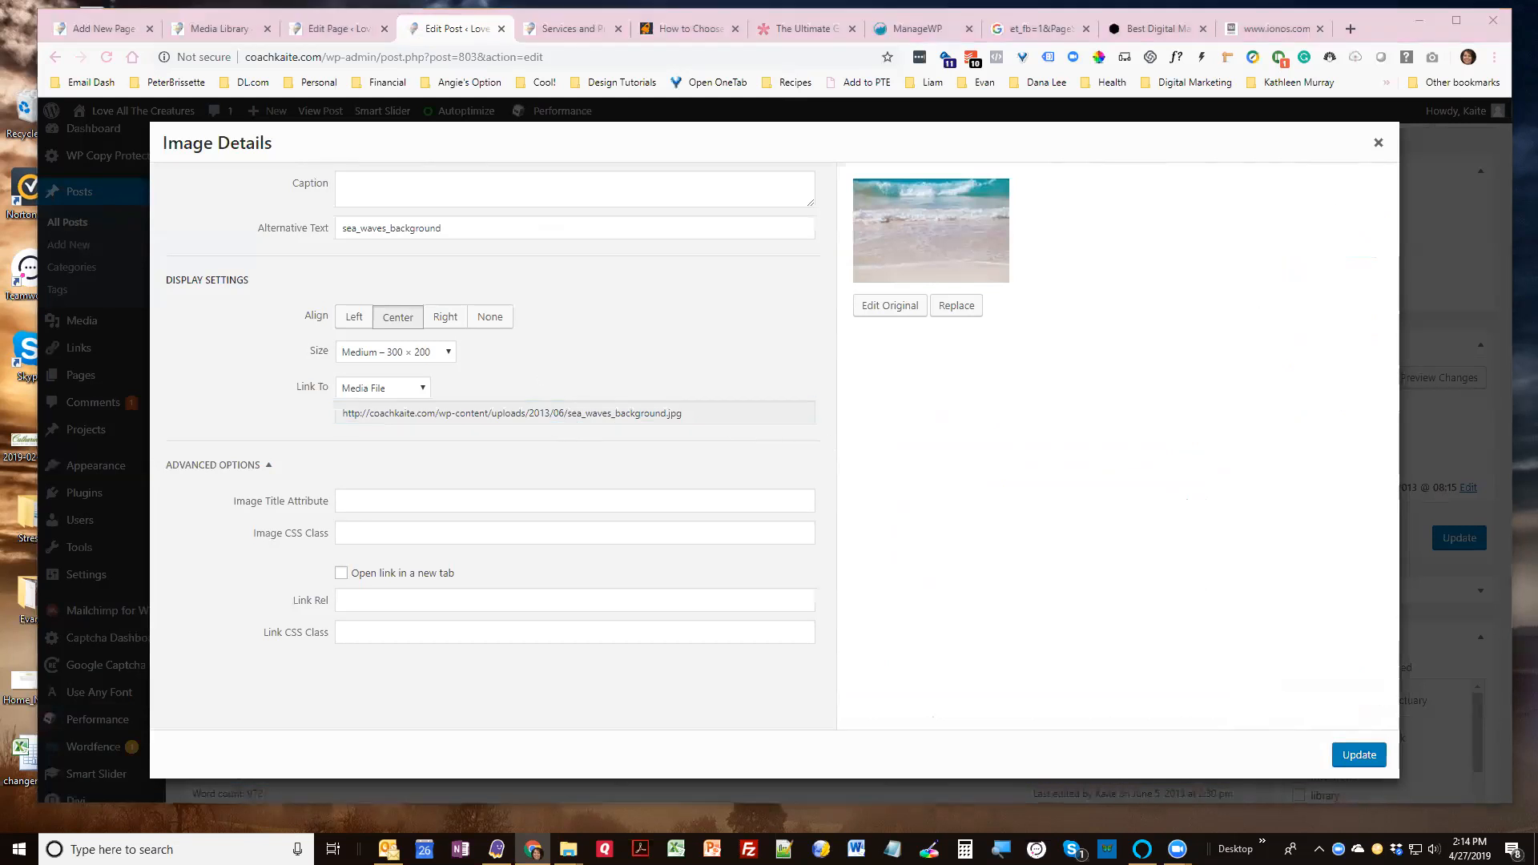
Switch to File Explorer and open the 2013\06 folder inside "uploads - Original" in the original images backup
key(alt+Tab)
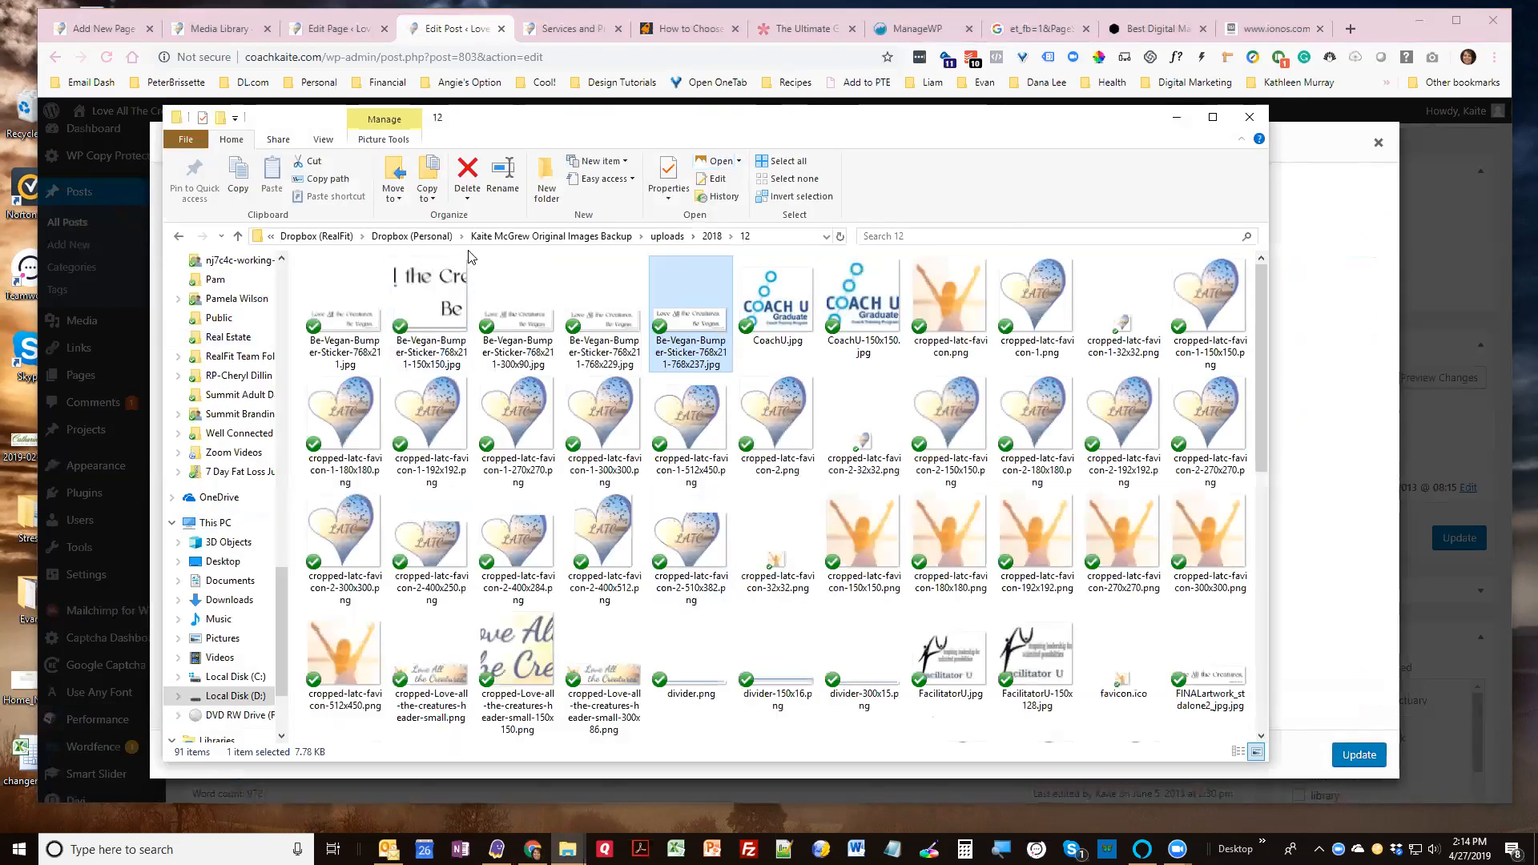
click(543, 238)
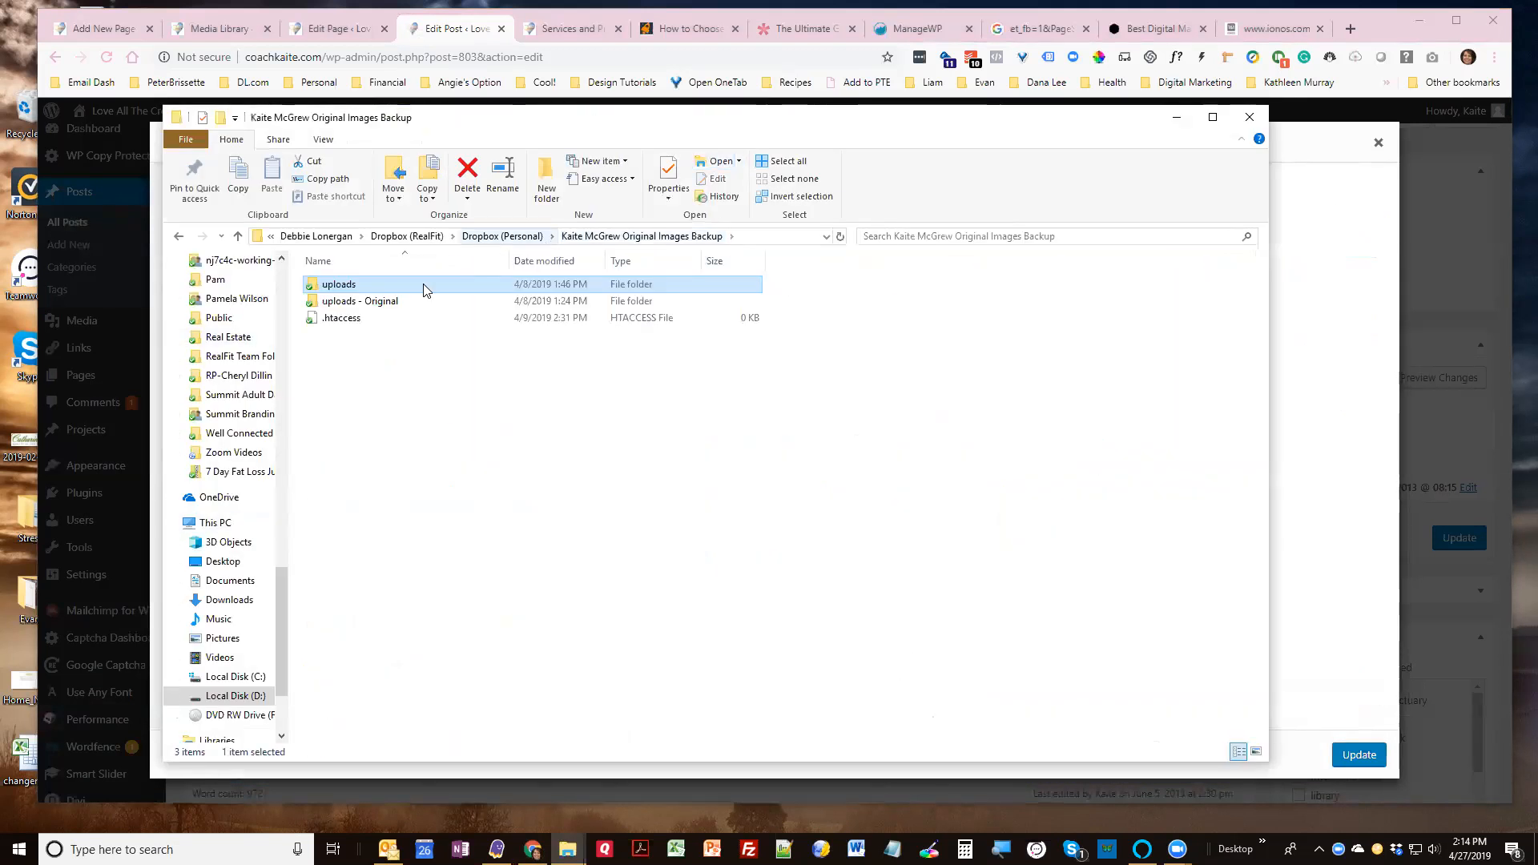
double_click(336, 301)
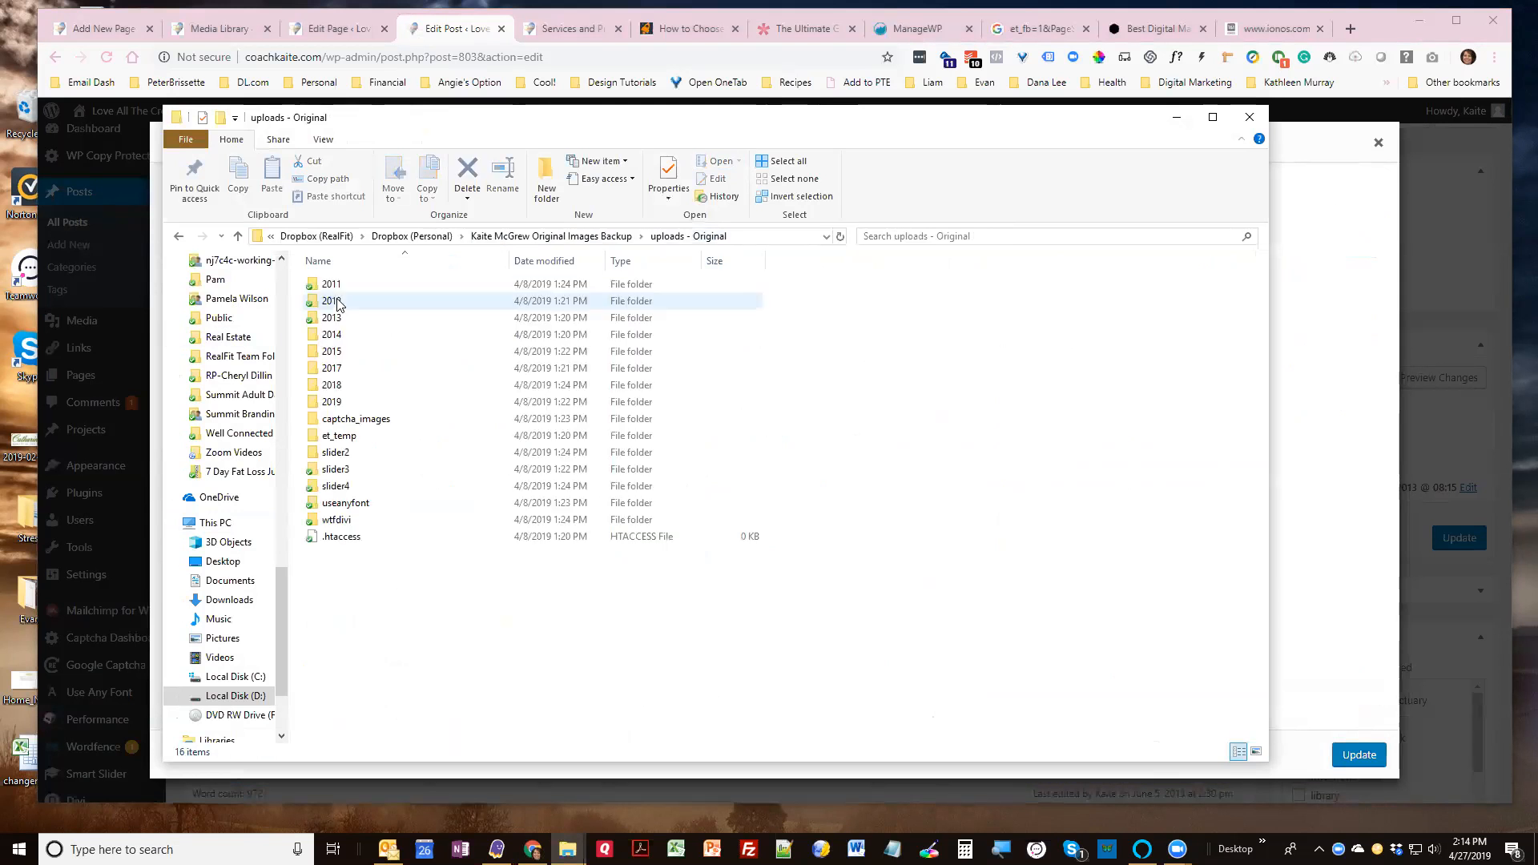
double_click(333, 318)
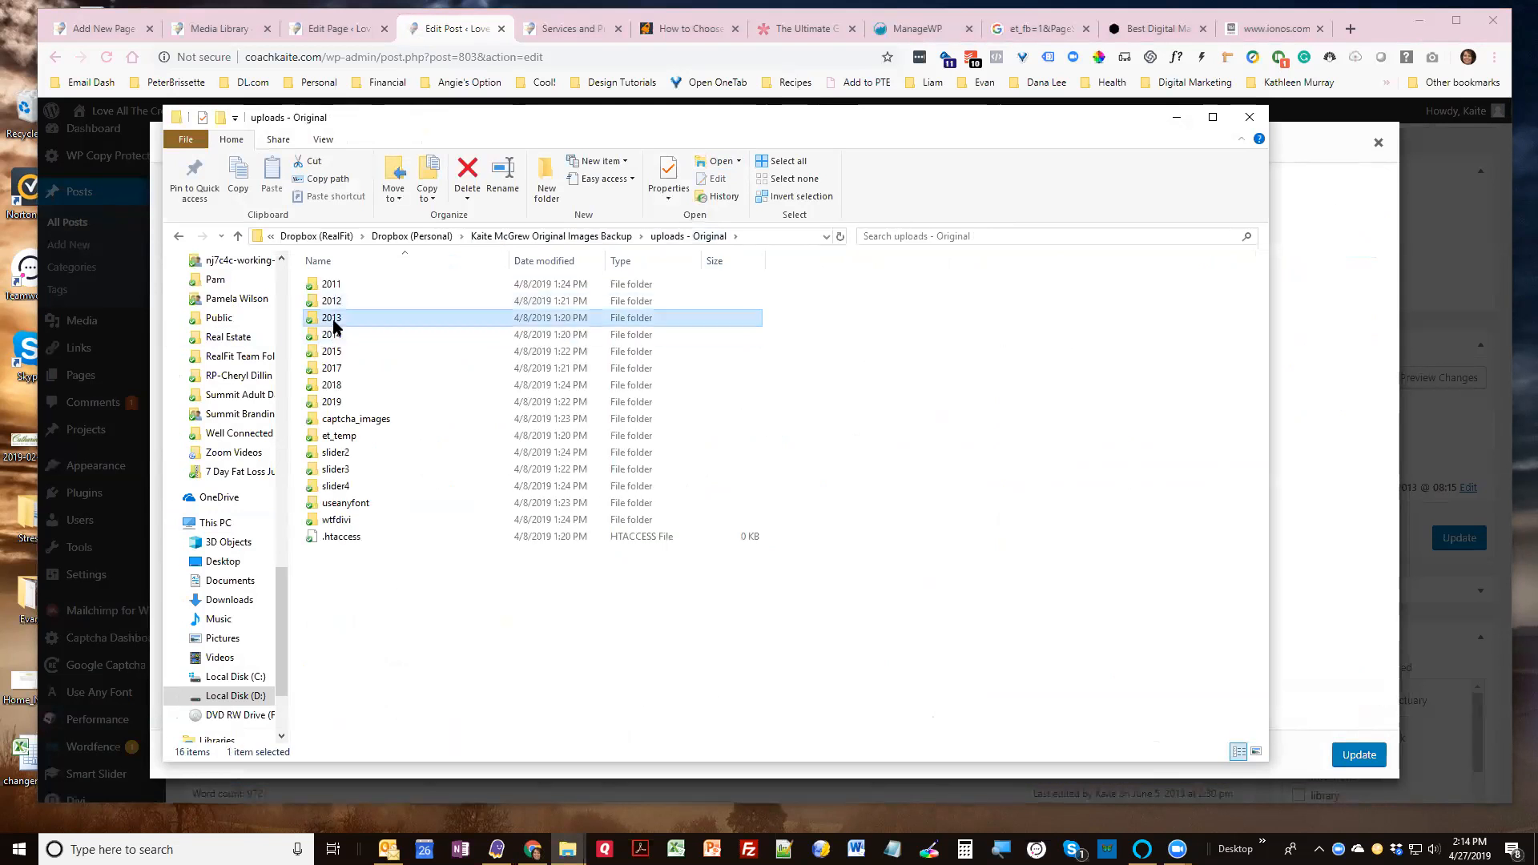
double_click(334, 321)
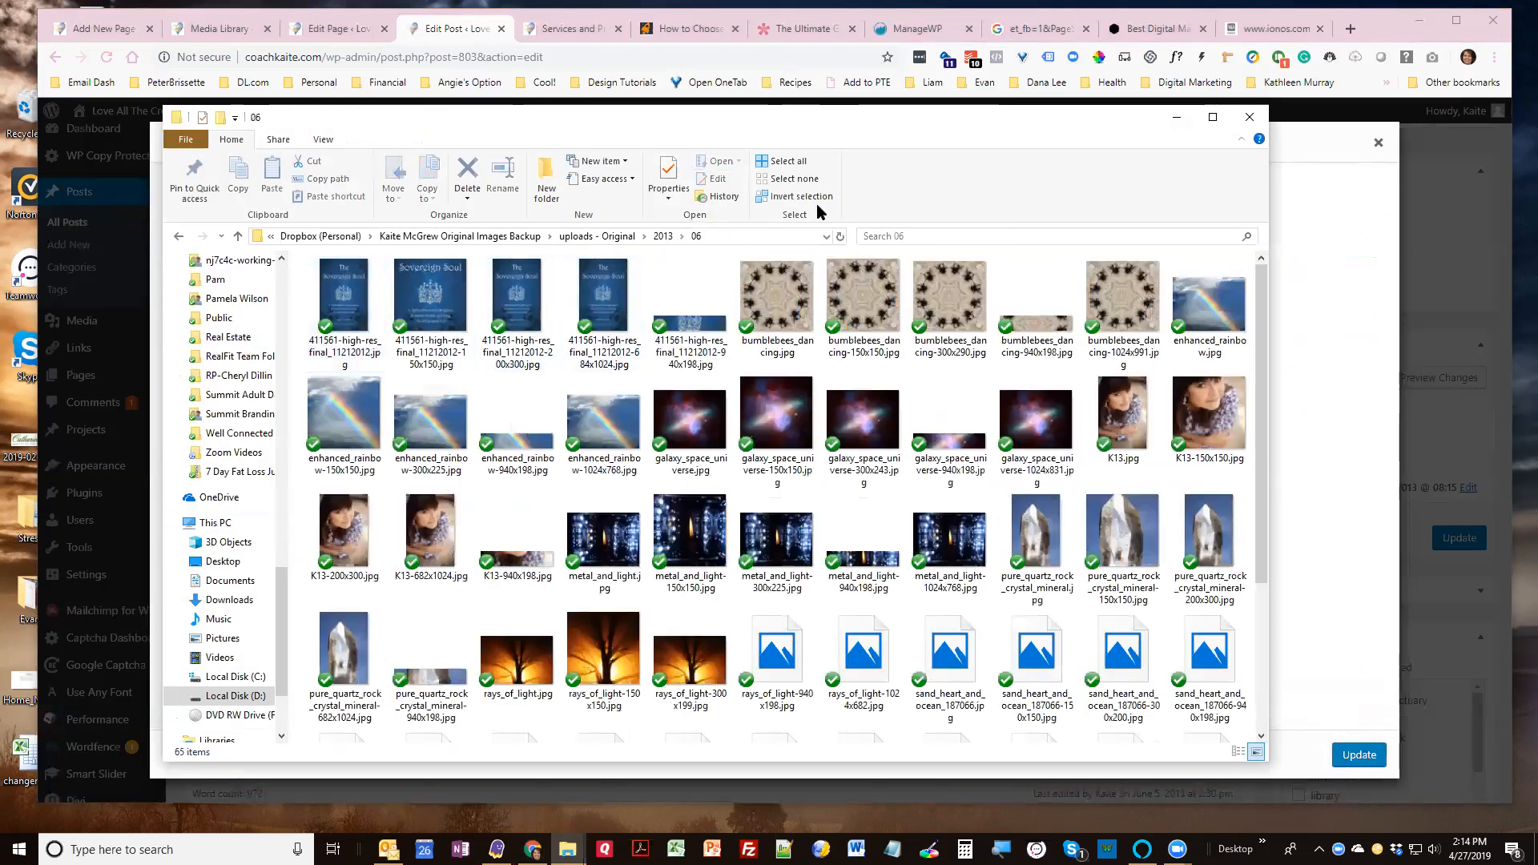
Open sea_waves_background.jpg from the 06 folder in Paint for editing
scroll(781, 492, down, 3)
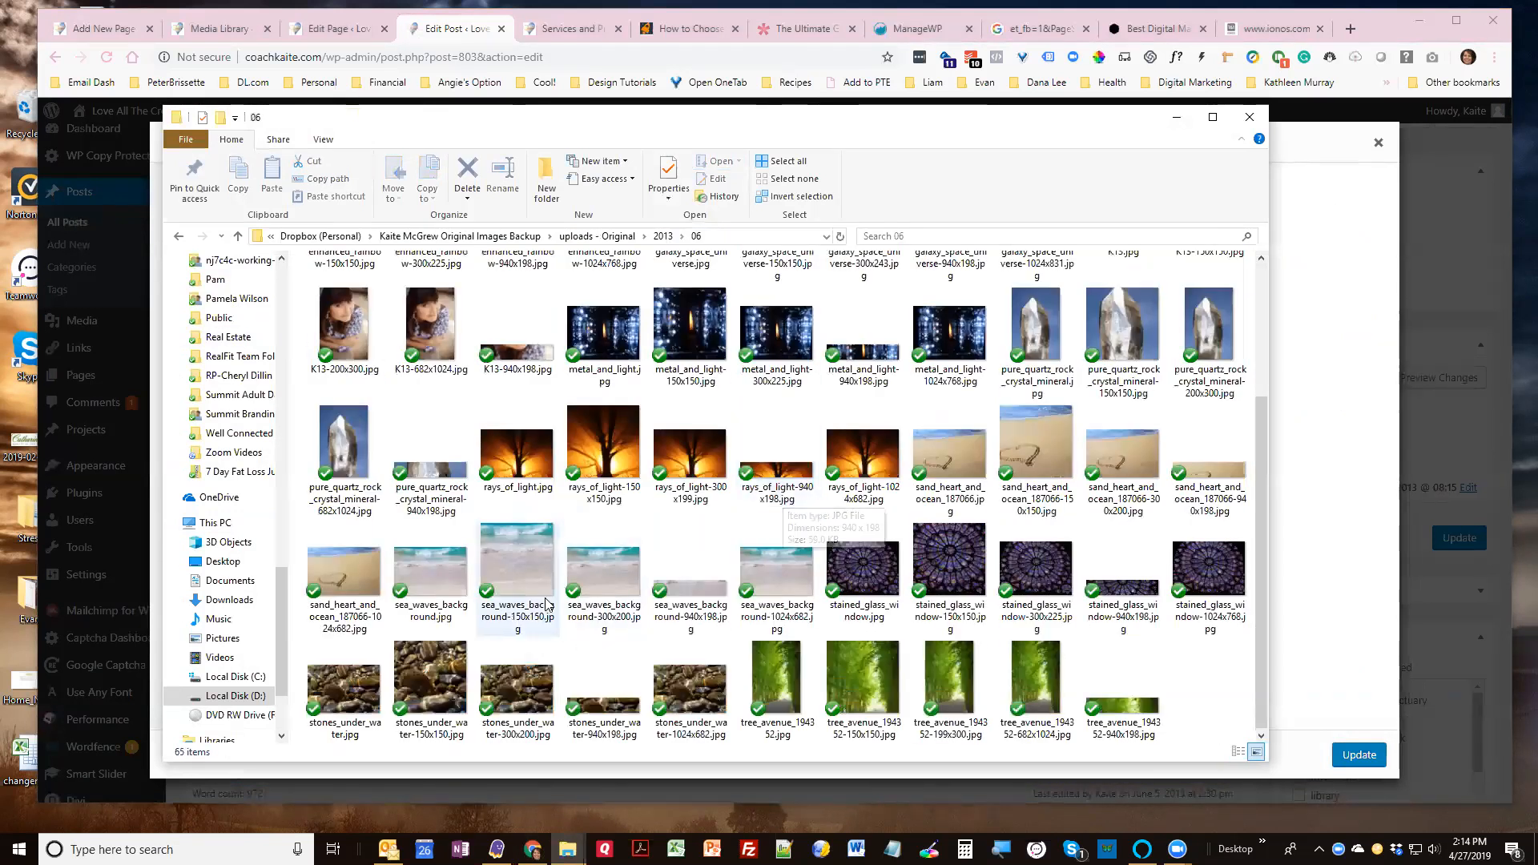
click(429, 586)
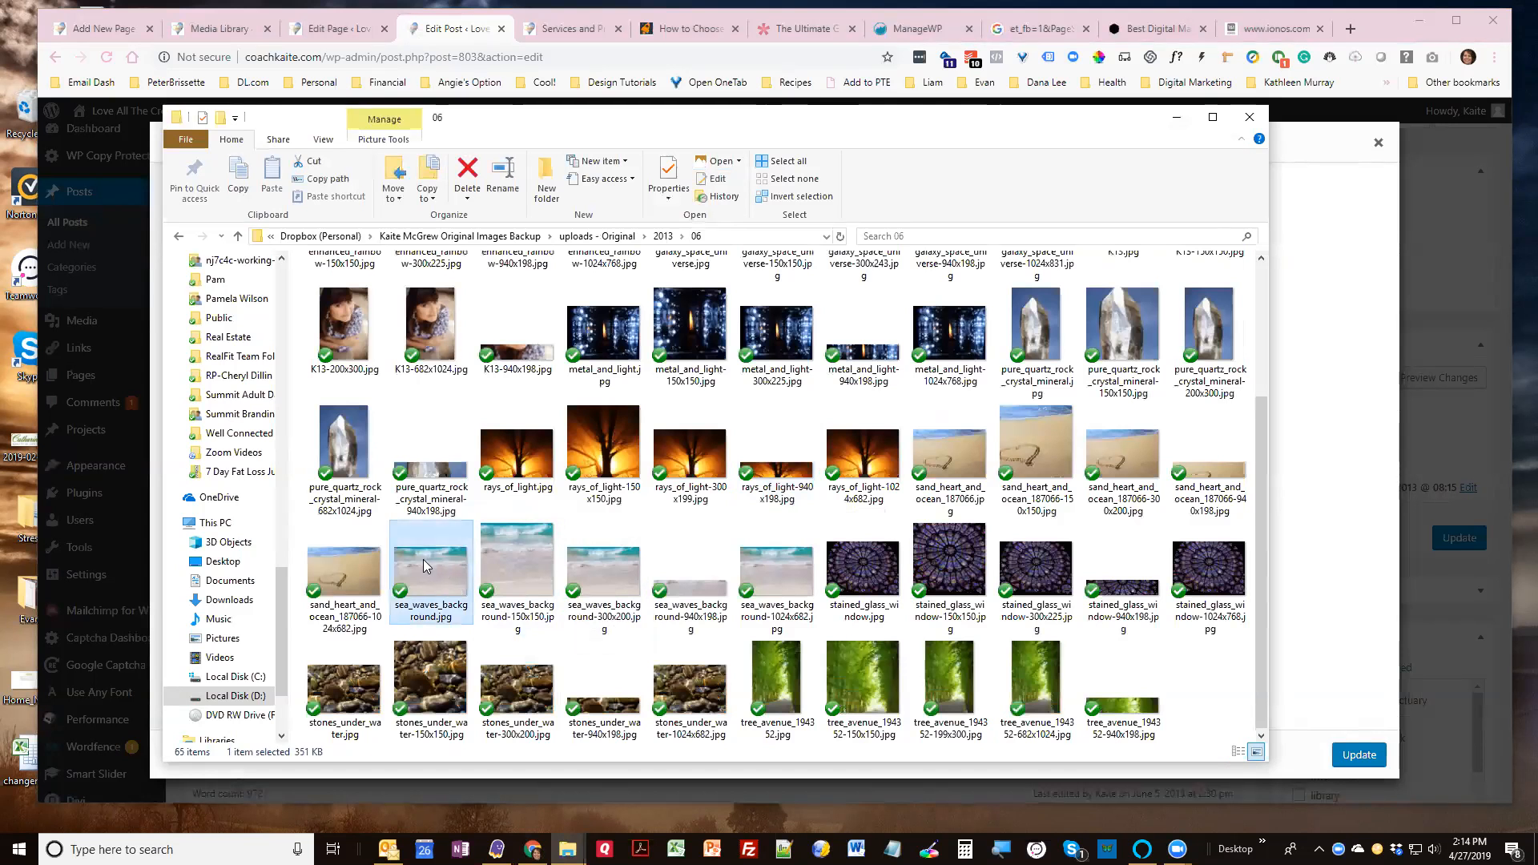
right_click(424, 566)
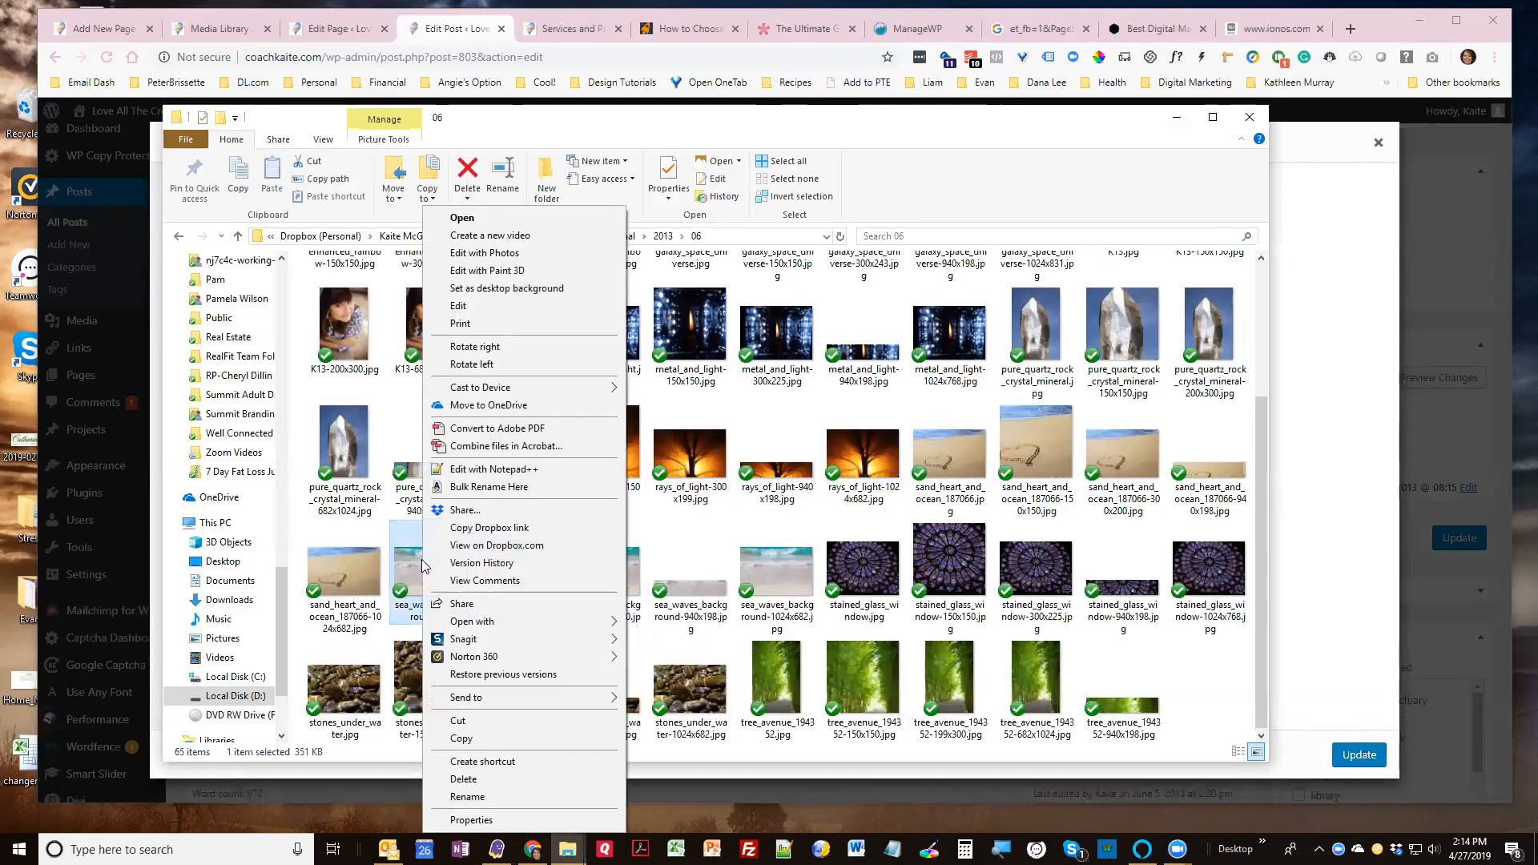
click(514, 305)
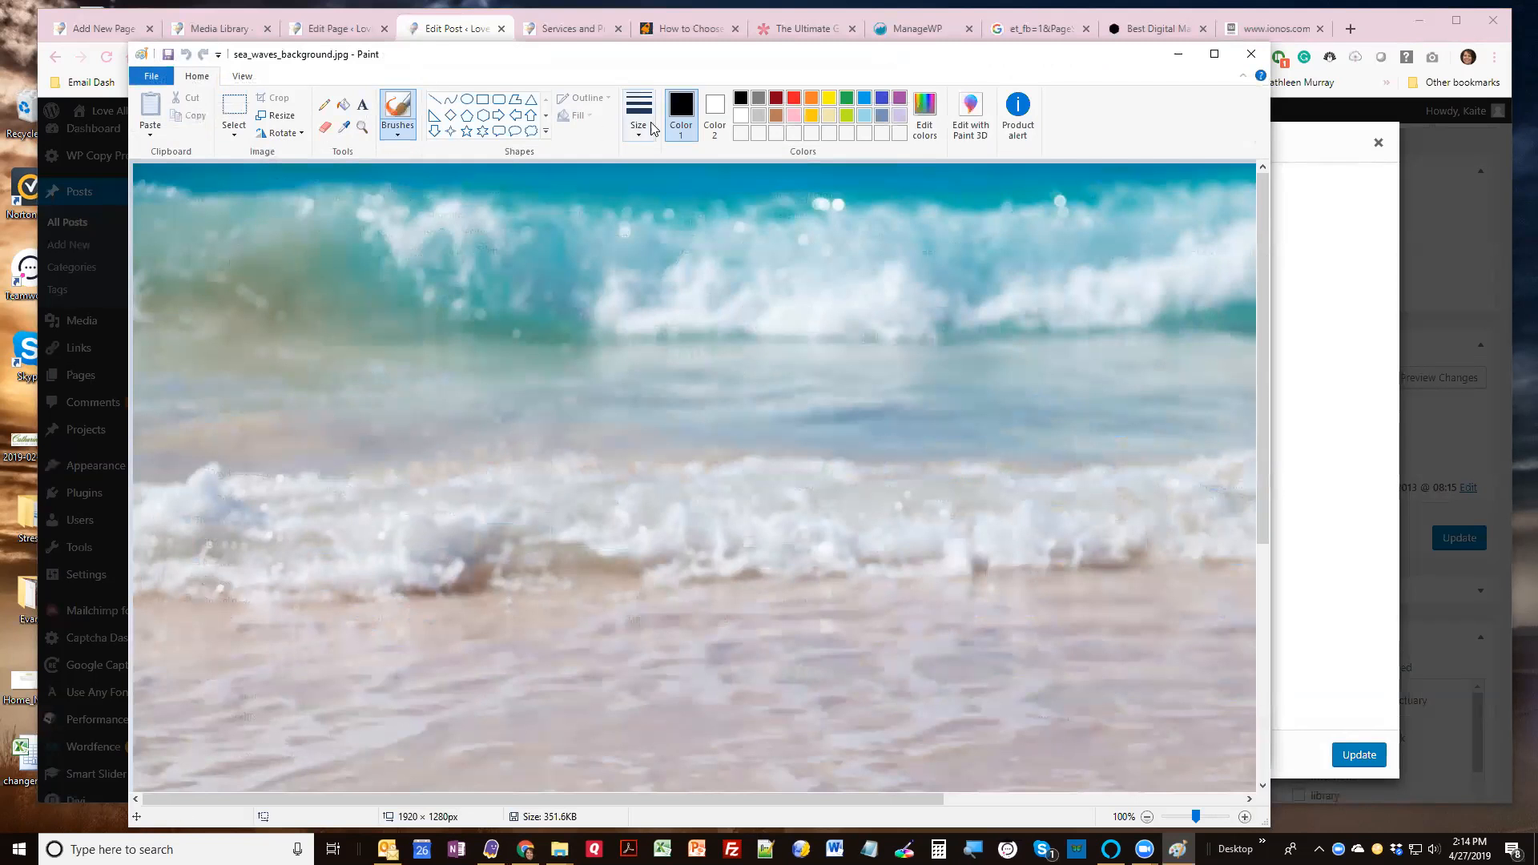
Resize the sea waves image to 600 × 400 pixels, keeping its aspect ratio
click(284, 119)
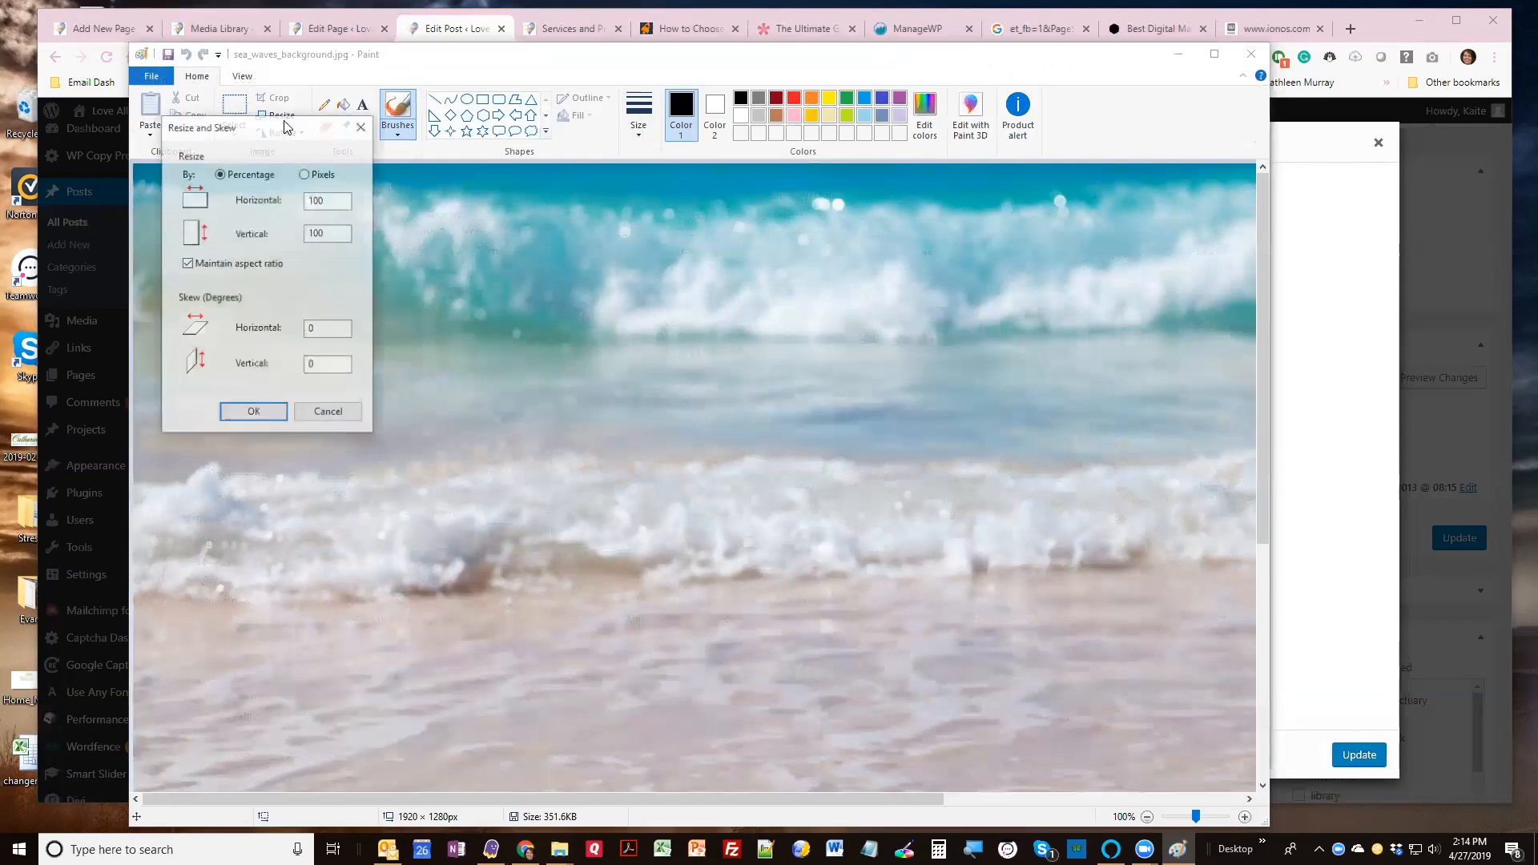
click(317, 177)
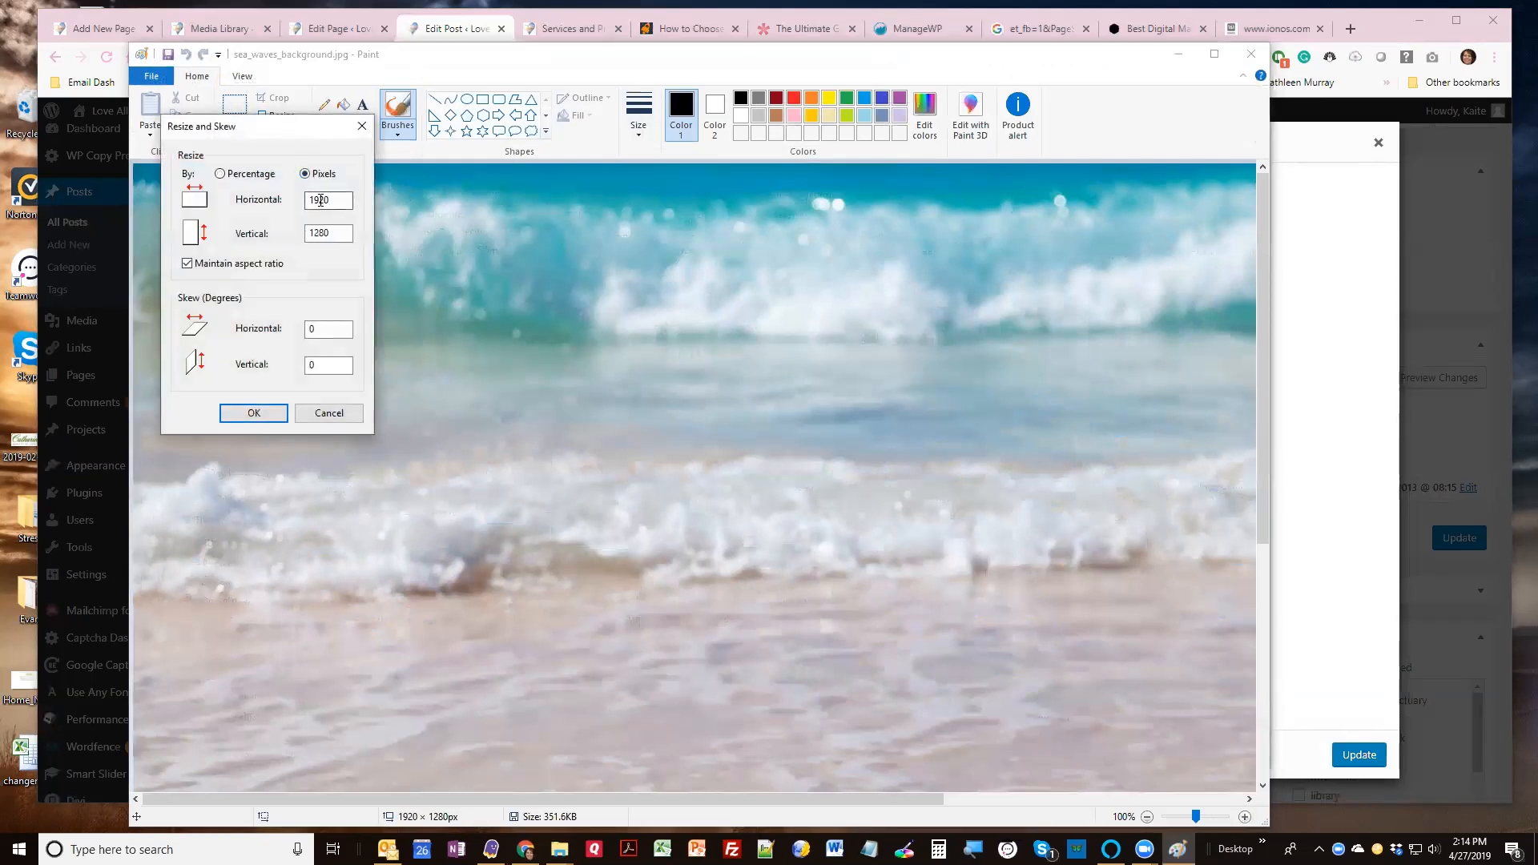
double_click(317, 200)
text(600)
click(335, 233)
click(187, 264)
click(250, 414)
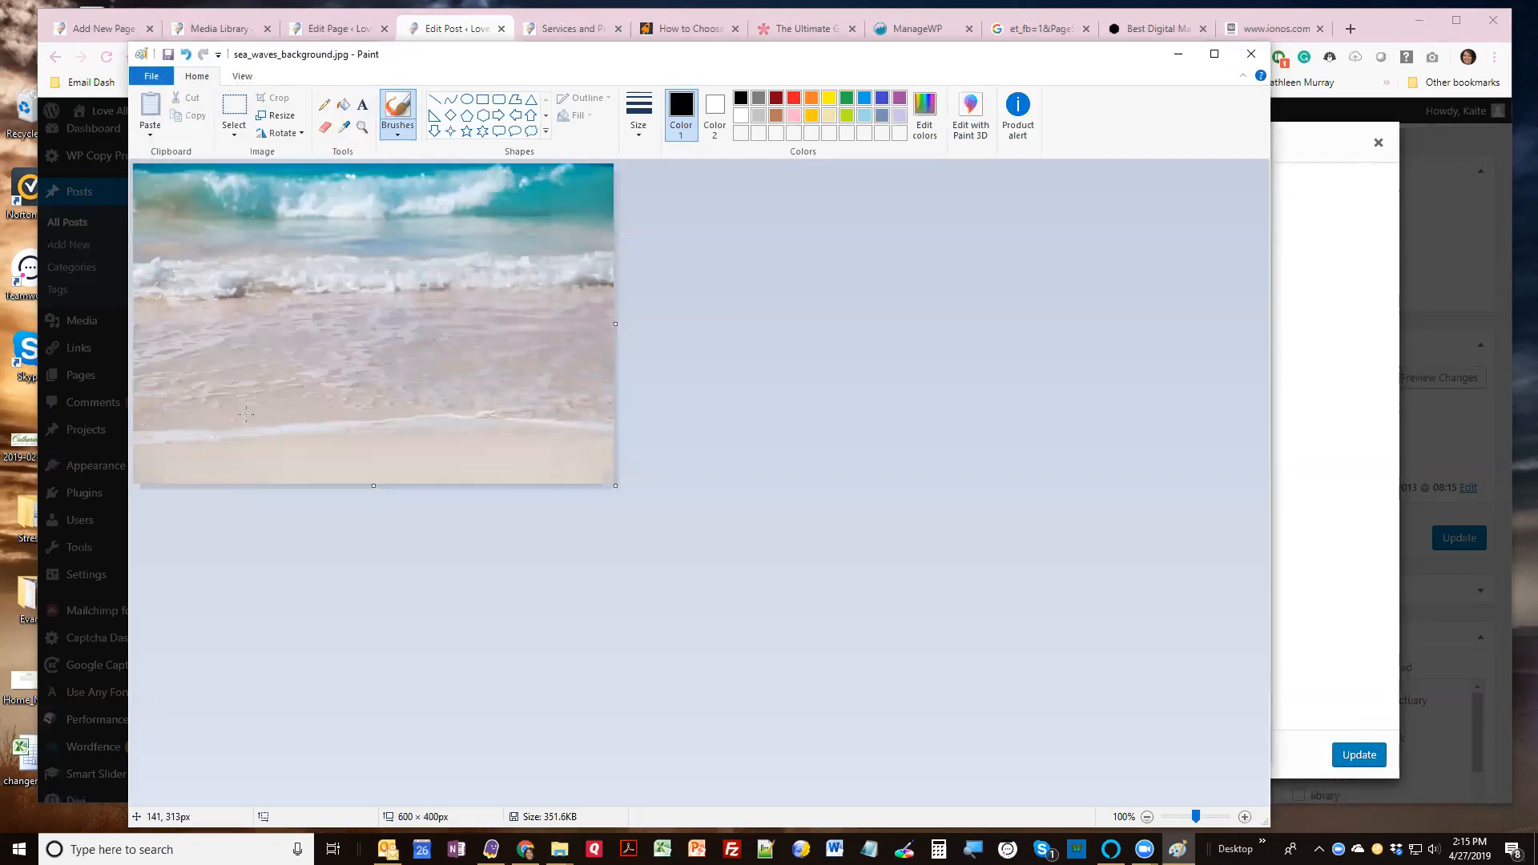
click(153, 76)
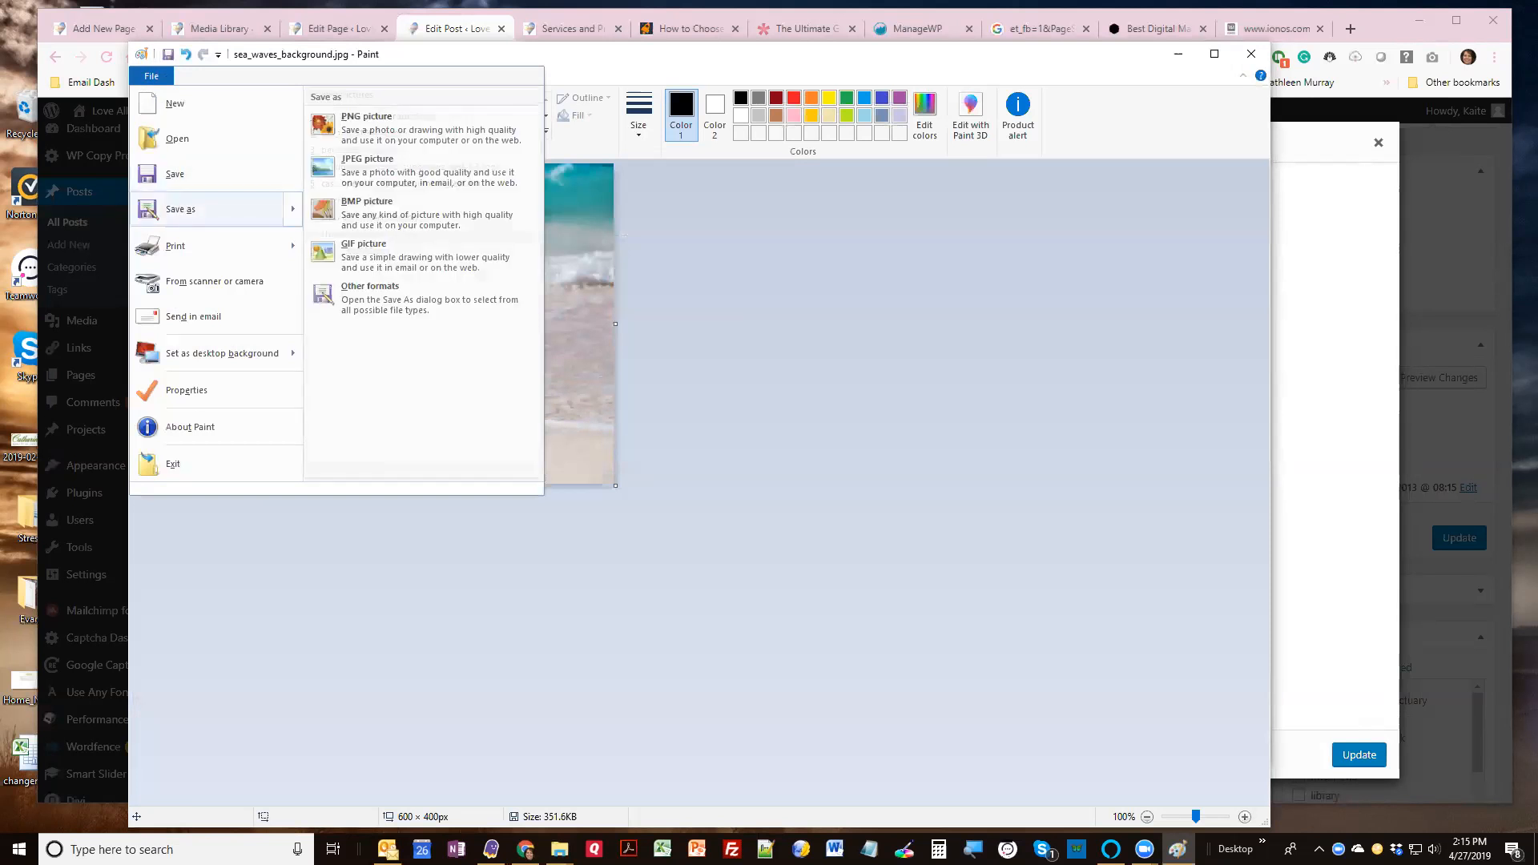
click(181, 209)
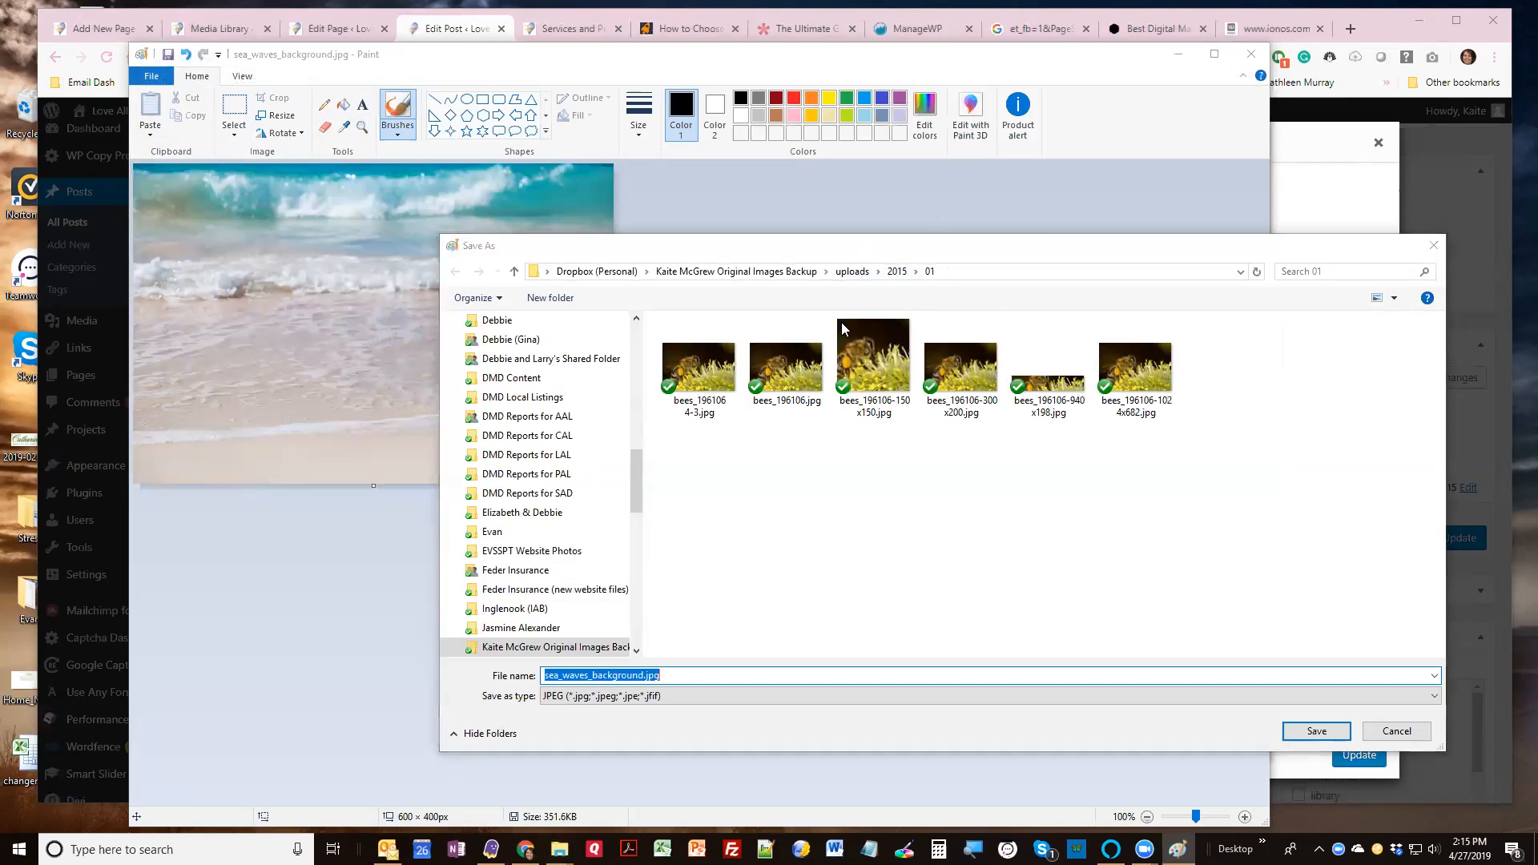
click(1429, 249)
Move the Paint window aside, copy the path of the "uploads - Original\2013\06" folder from File Explorer, and return to Paint
drag(803, 61, 809, 303)
click(746, 237)
right_click(745, 241)
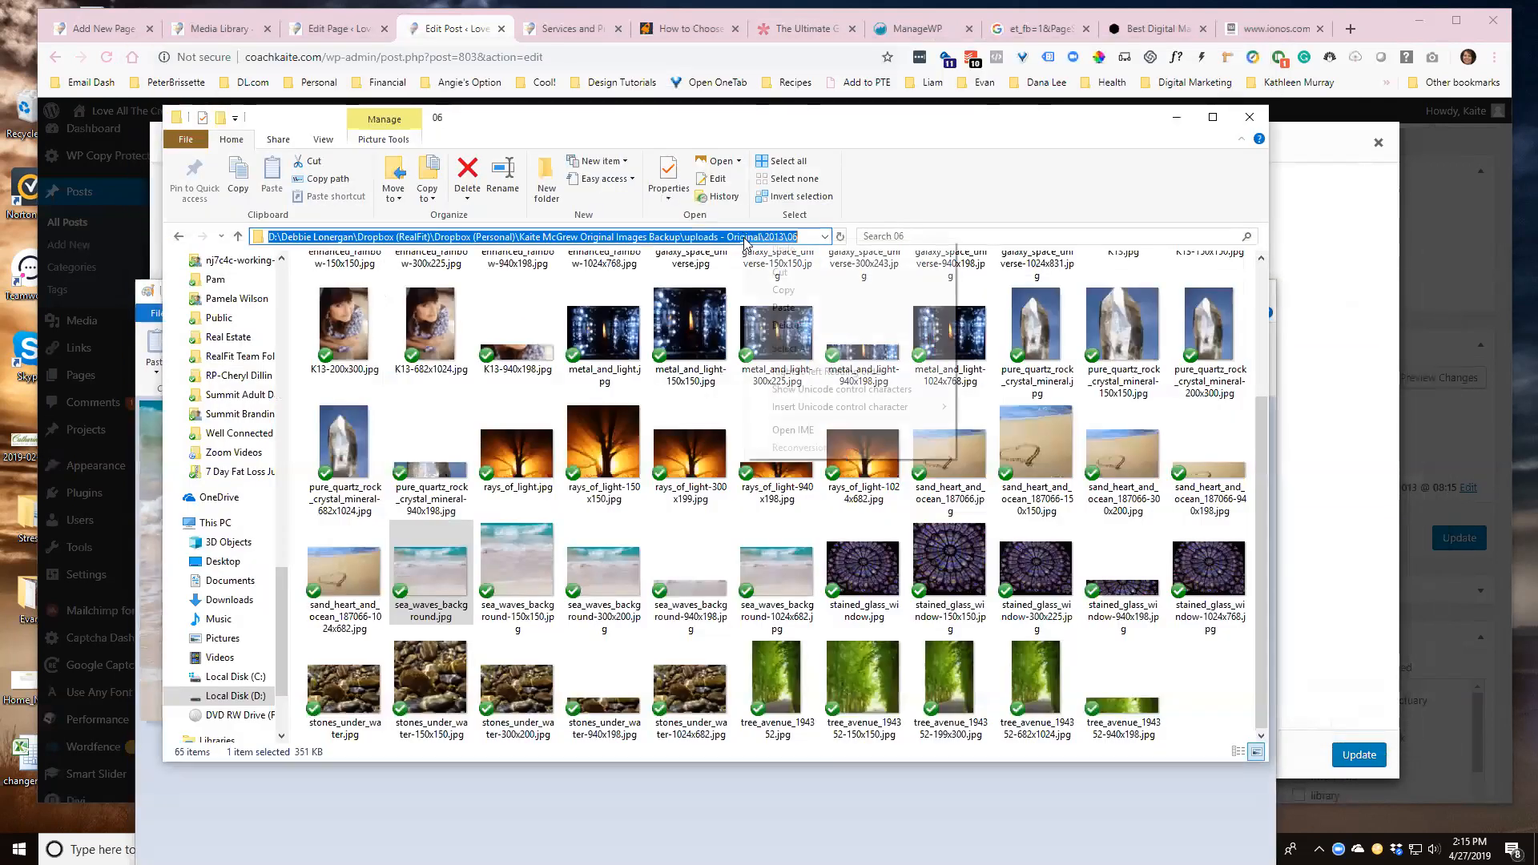
click(792, 292)
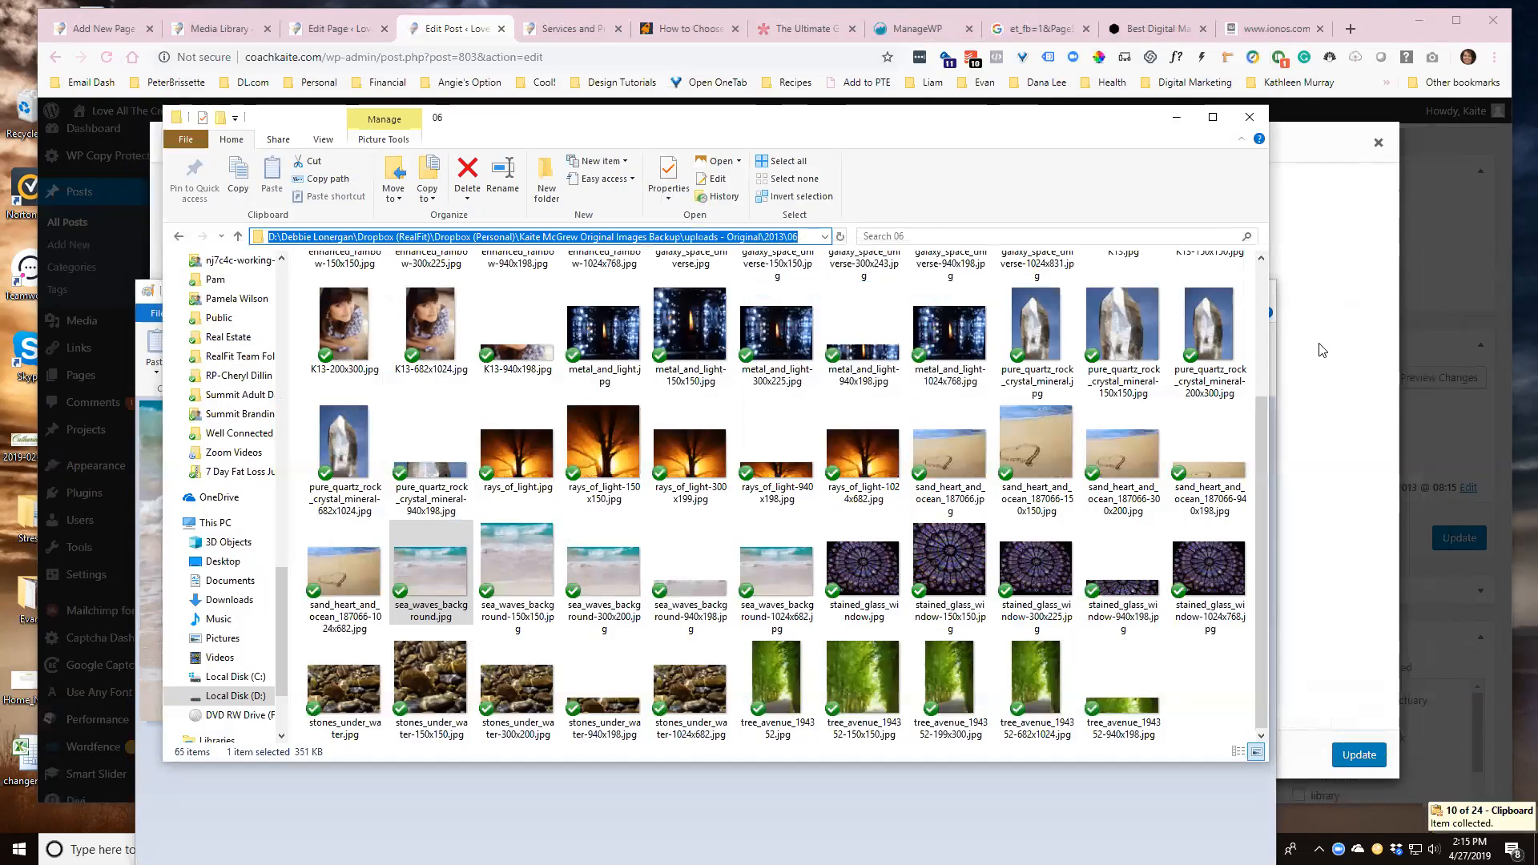
click(914, 826)
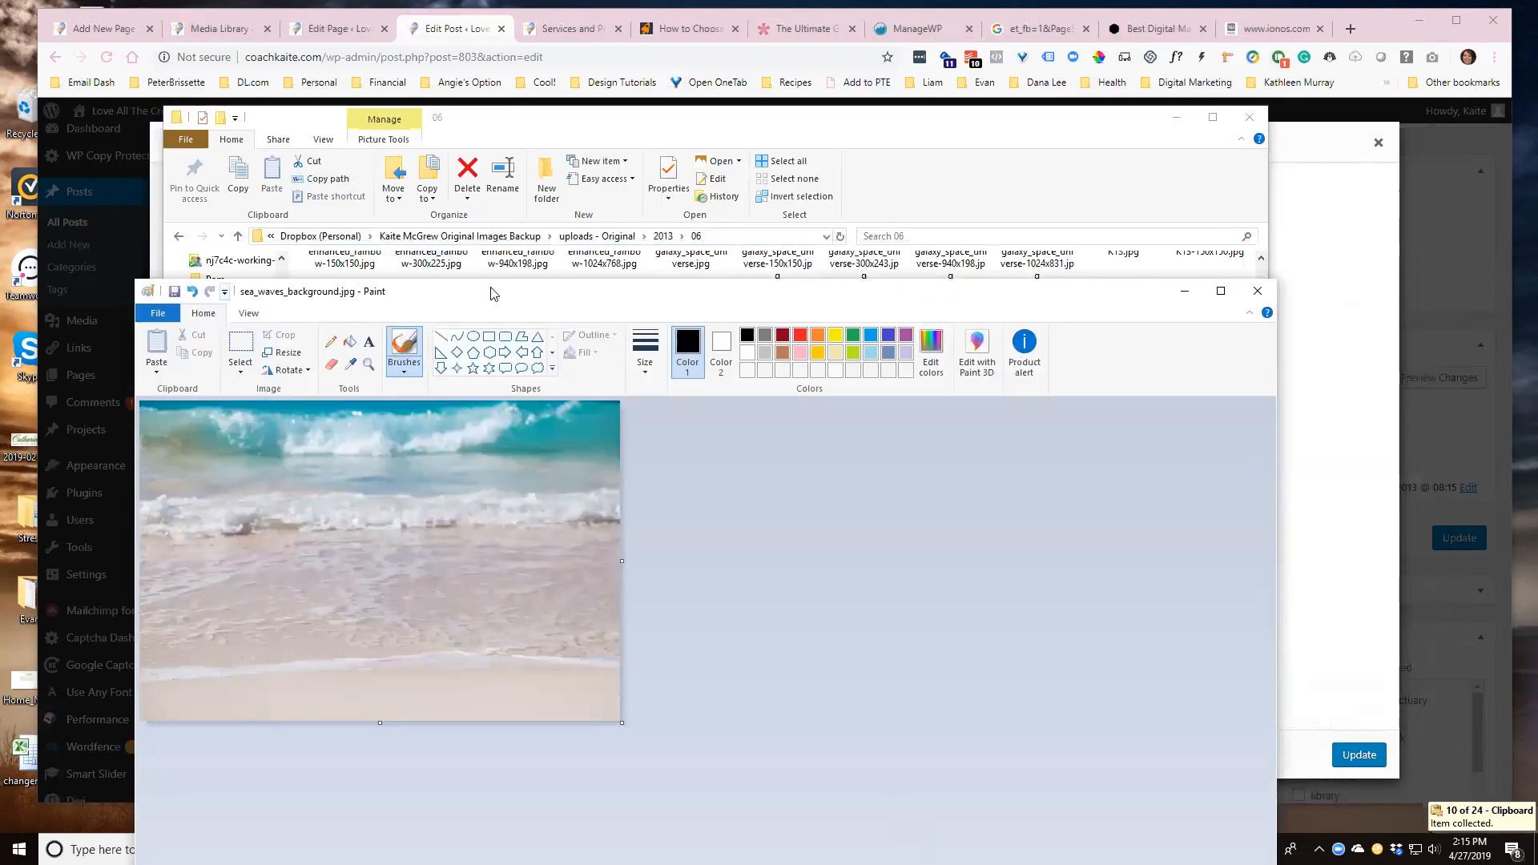
Start saving the resized sea waves image as a new file and go to the copied "uploads - Original\2013\06" folder path
drag(525, 286, 534, 141)
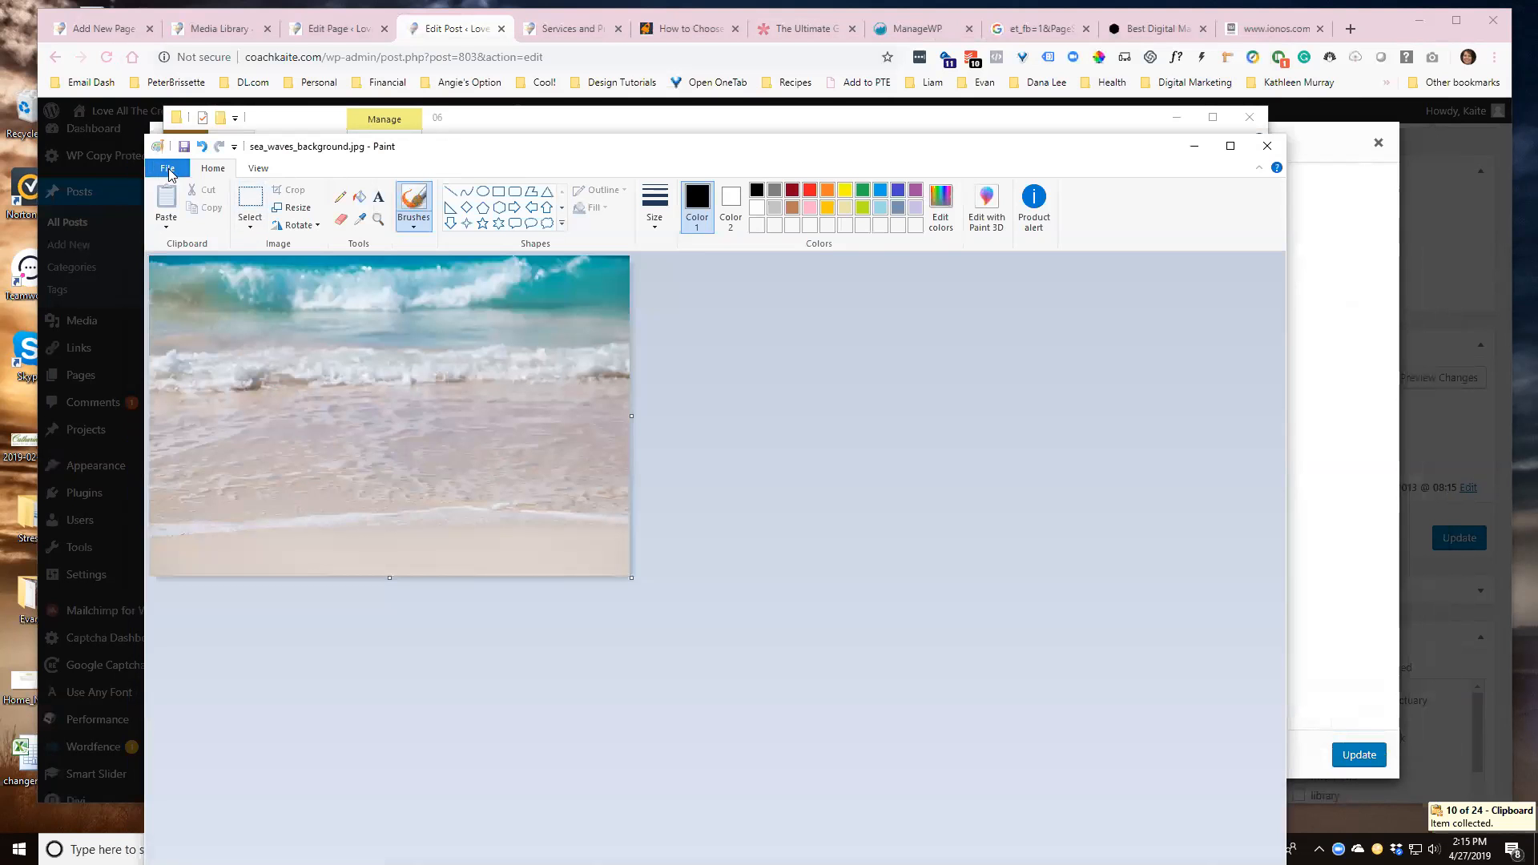
click(167, 167)
click(197, 301)
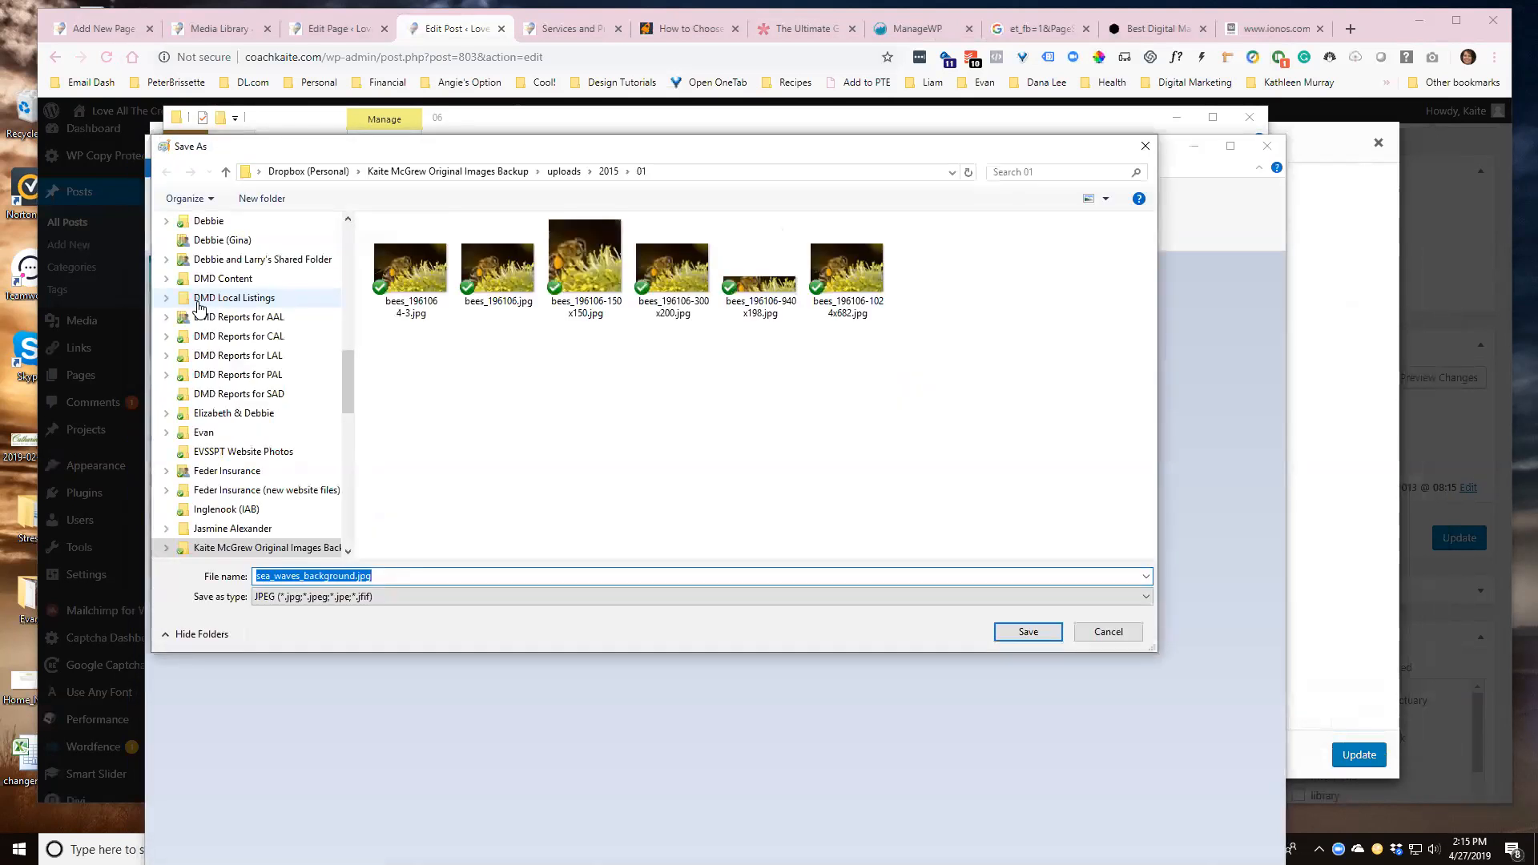
click(696, 172)
right_click(696, 172)
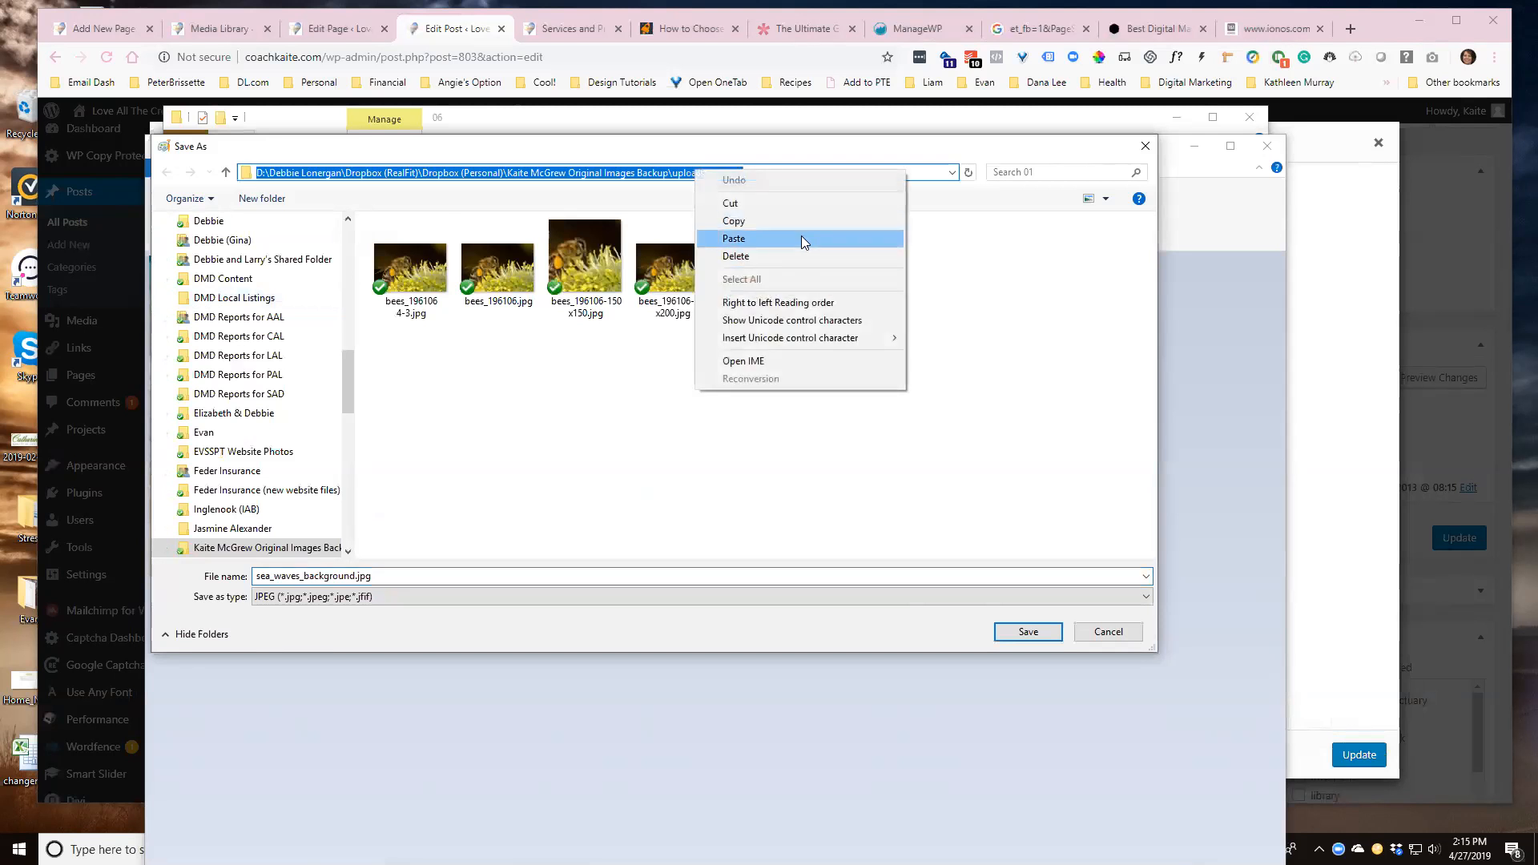
click(804, 239)
key(Return)
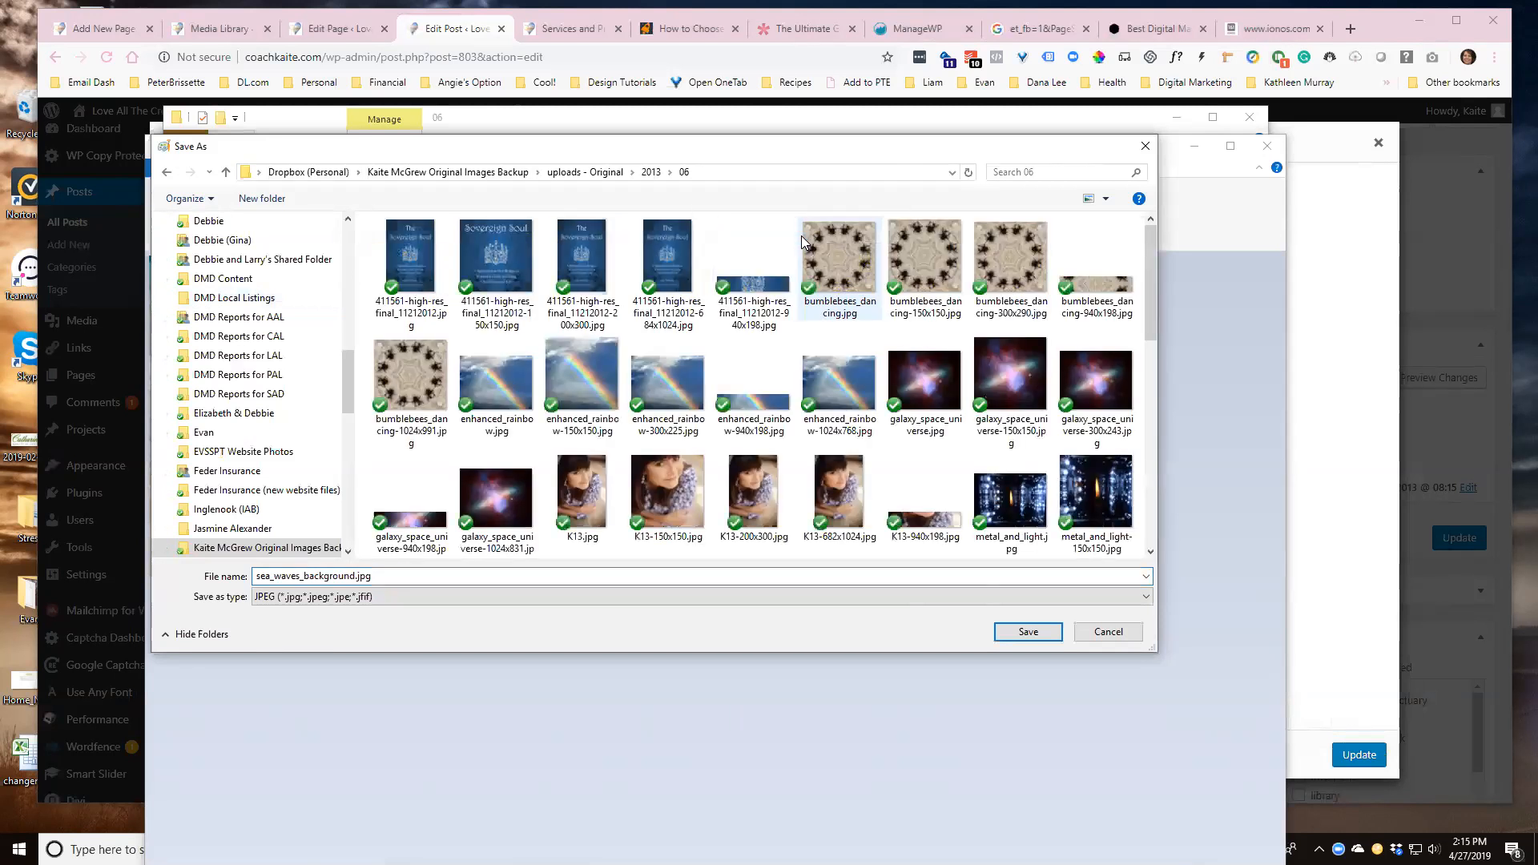
Save the resized image as sea_waves_background-4-3.jpg in the 06 folder and close Paint
scroll(615, 427, down, 2)
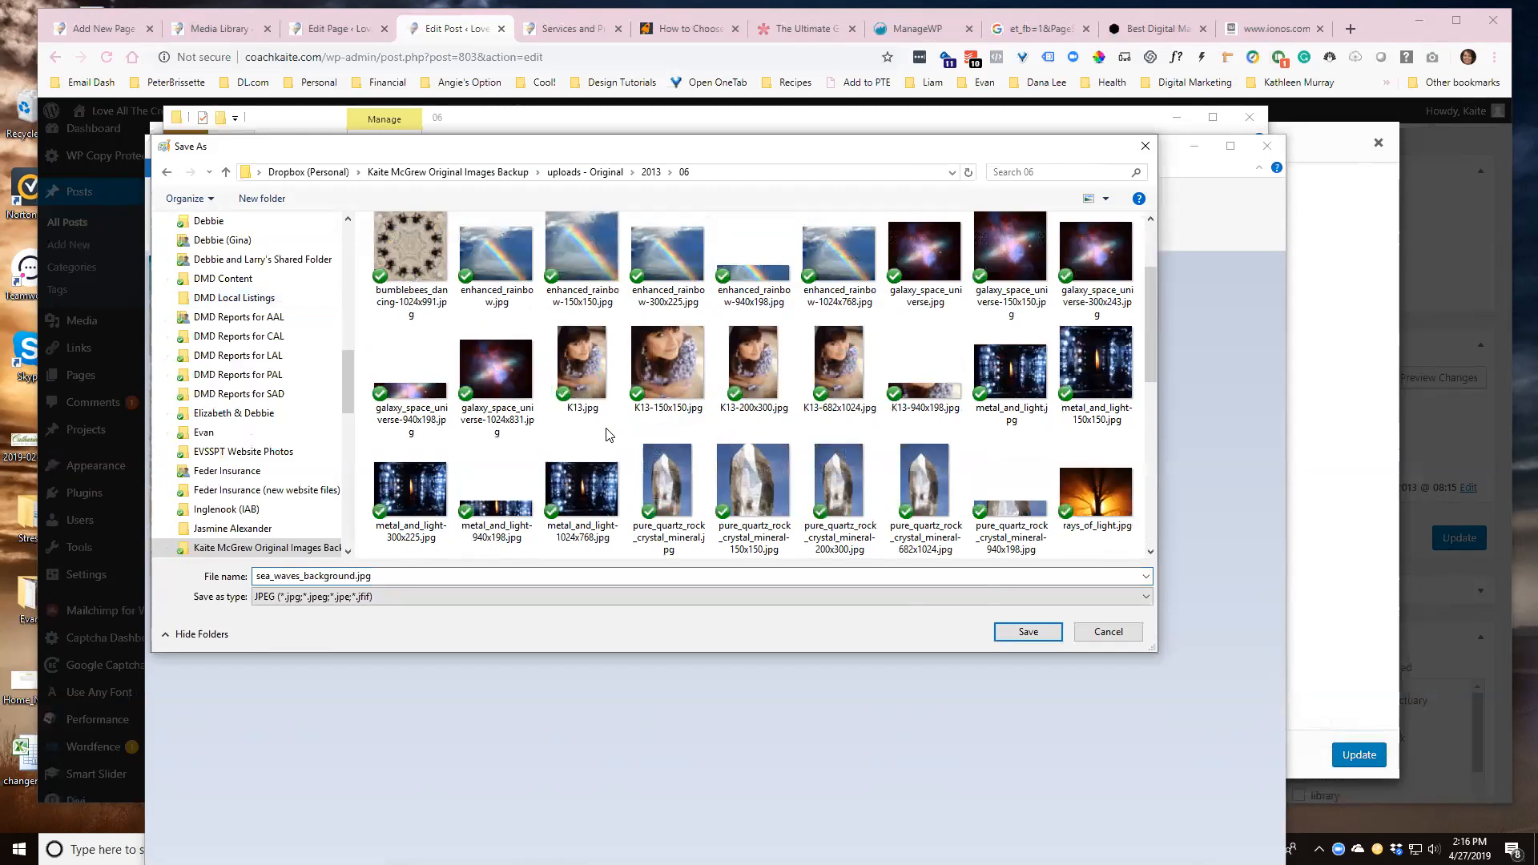
scroll(616, 427, down, 3)
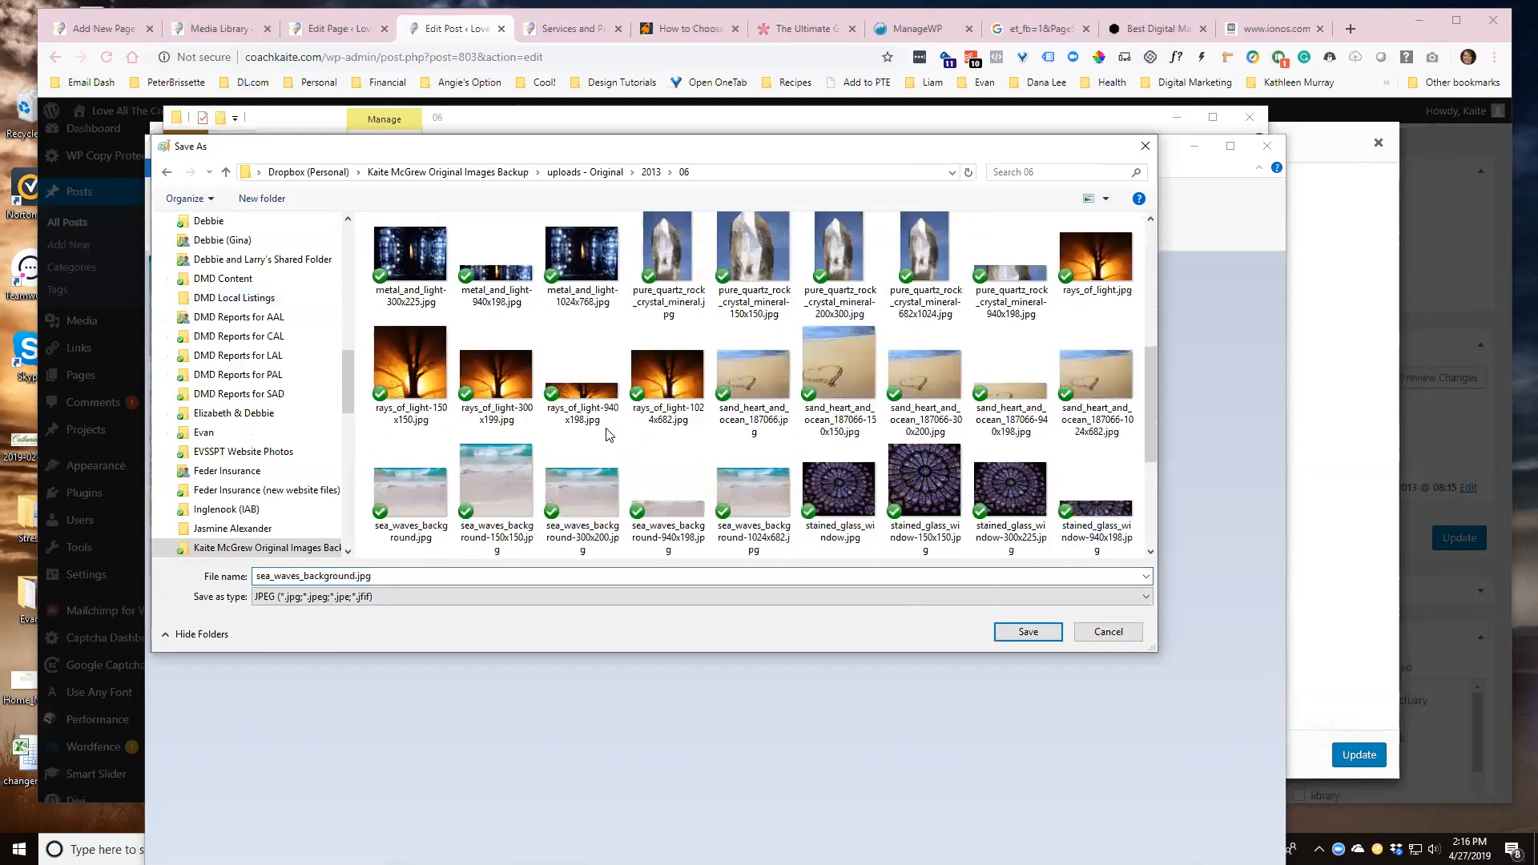
click(416, 505)
click(357, 575)
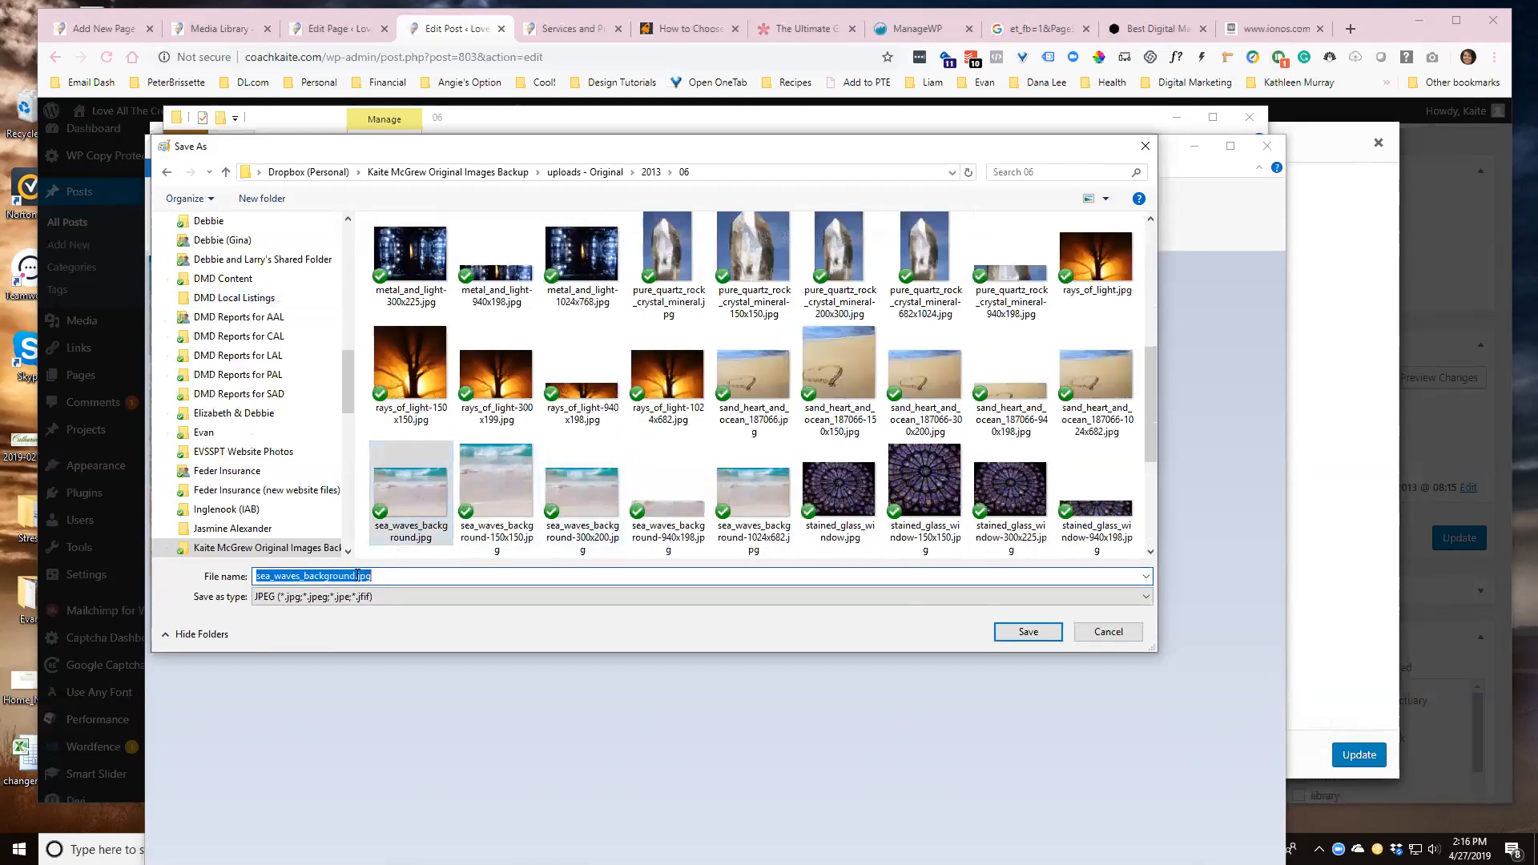
click(356, 575)
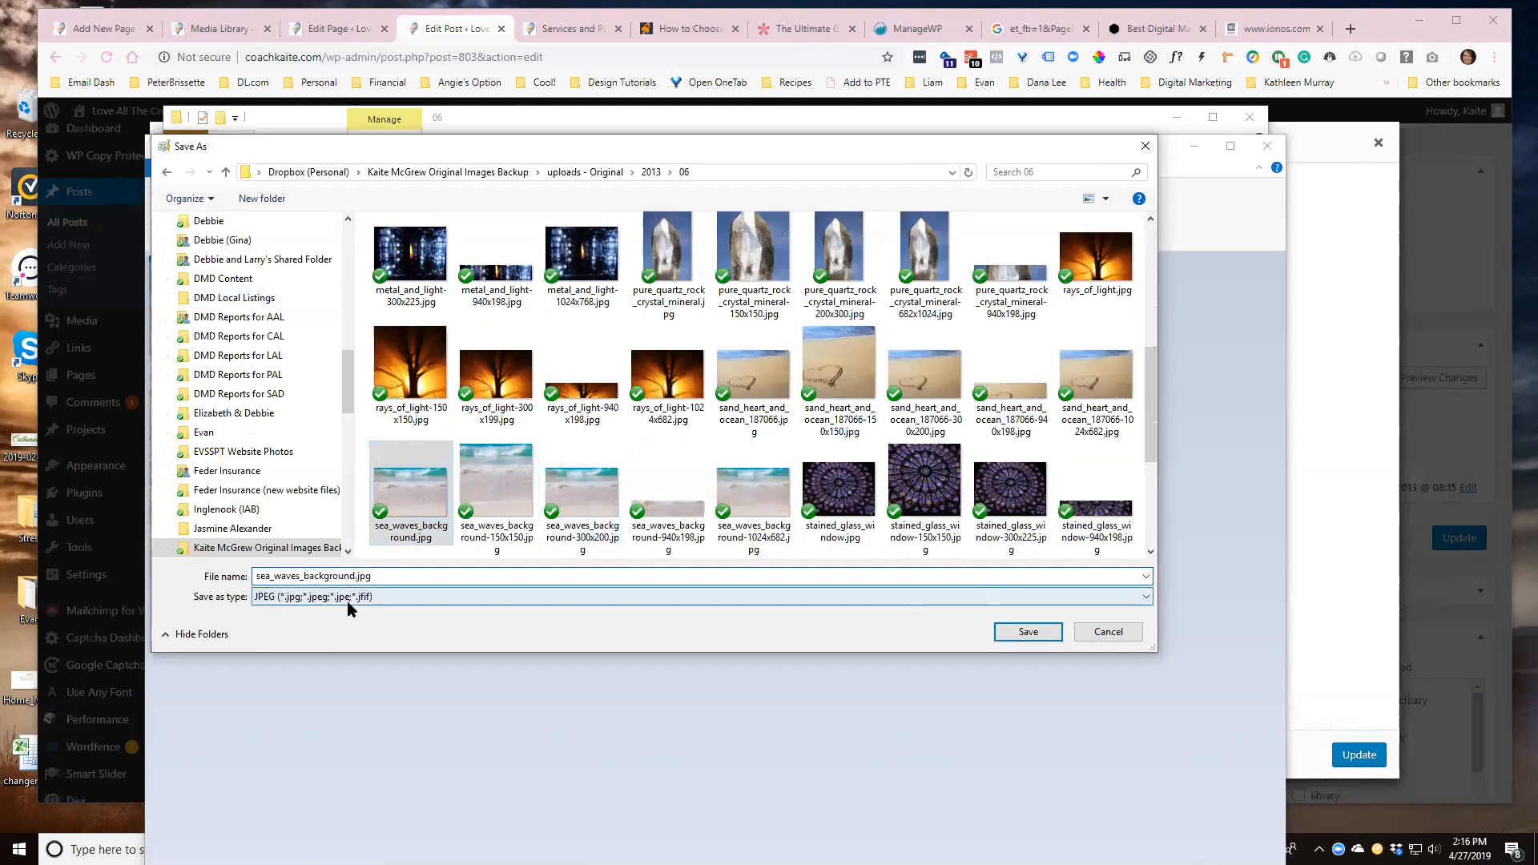
text(-)
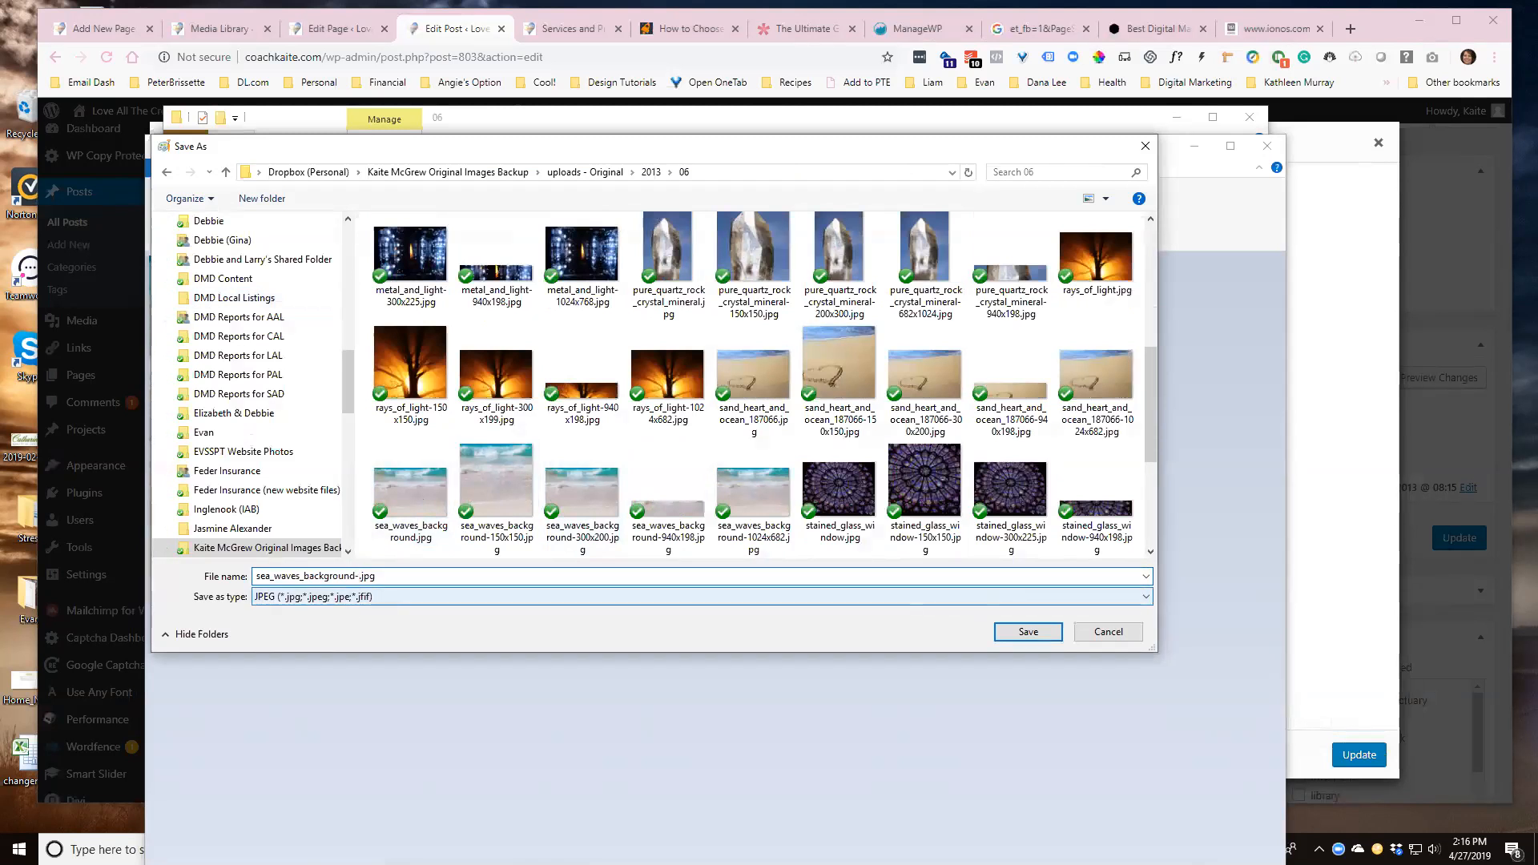
text(4-3)
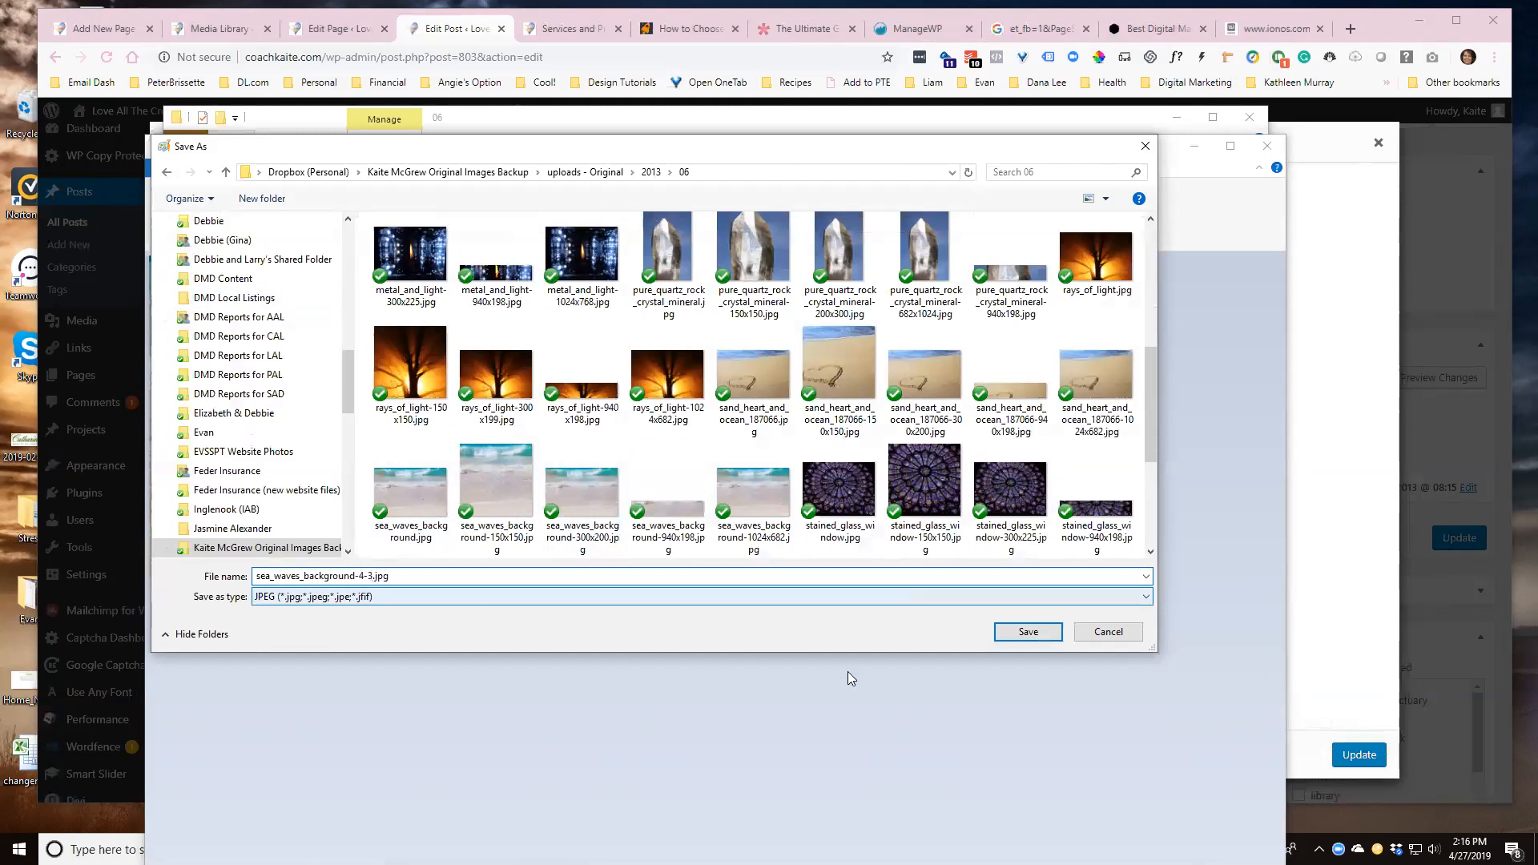
click(1012, 635)
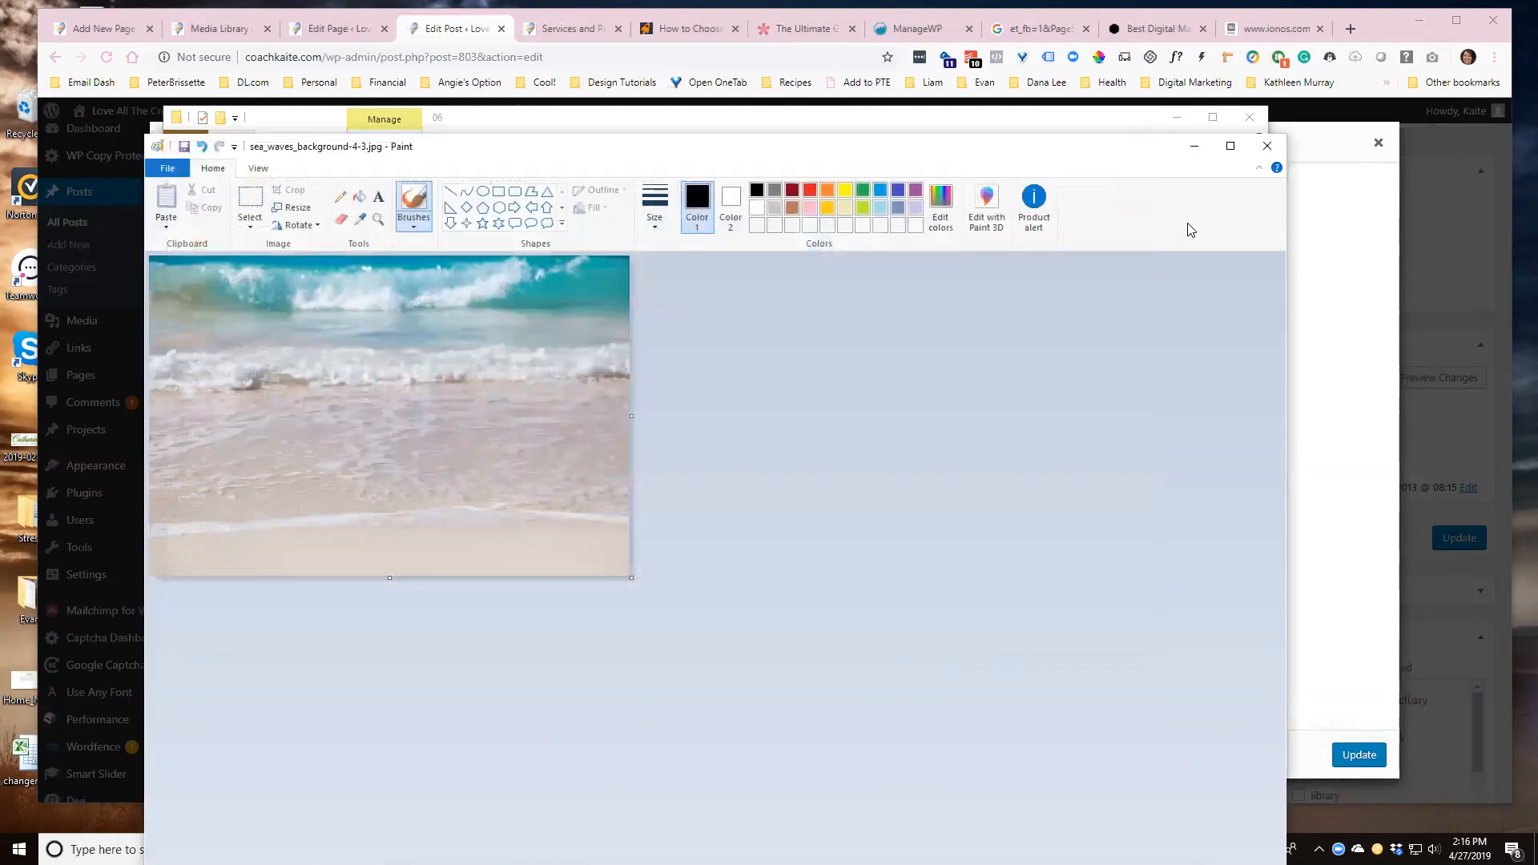
click(1268, 145)
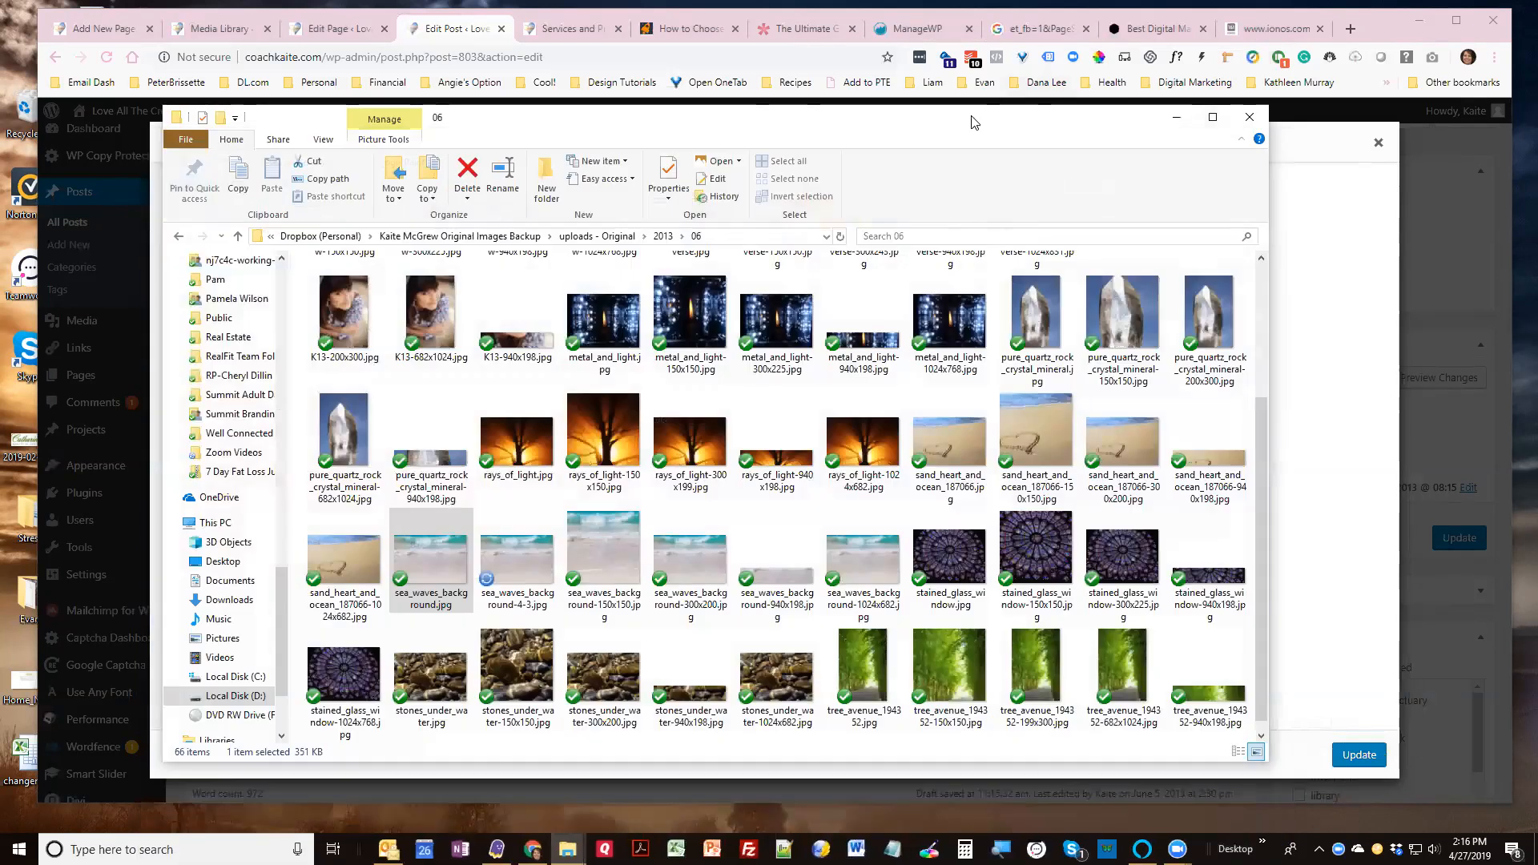
Minimize File Explorer and close the Image Details dialog to return to the HobGoblin post editor in the browser
drag(971, 116, 983, 118)
click(1189, 119)
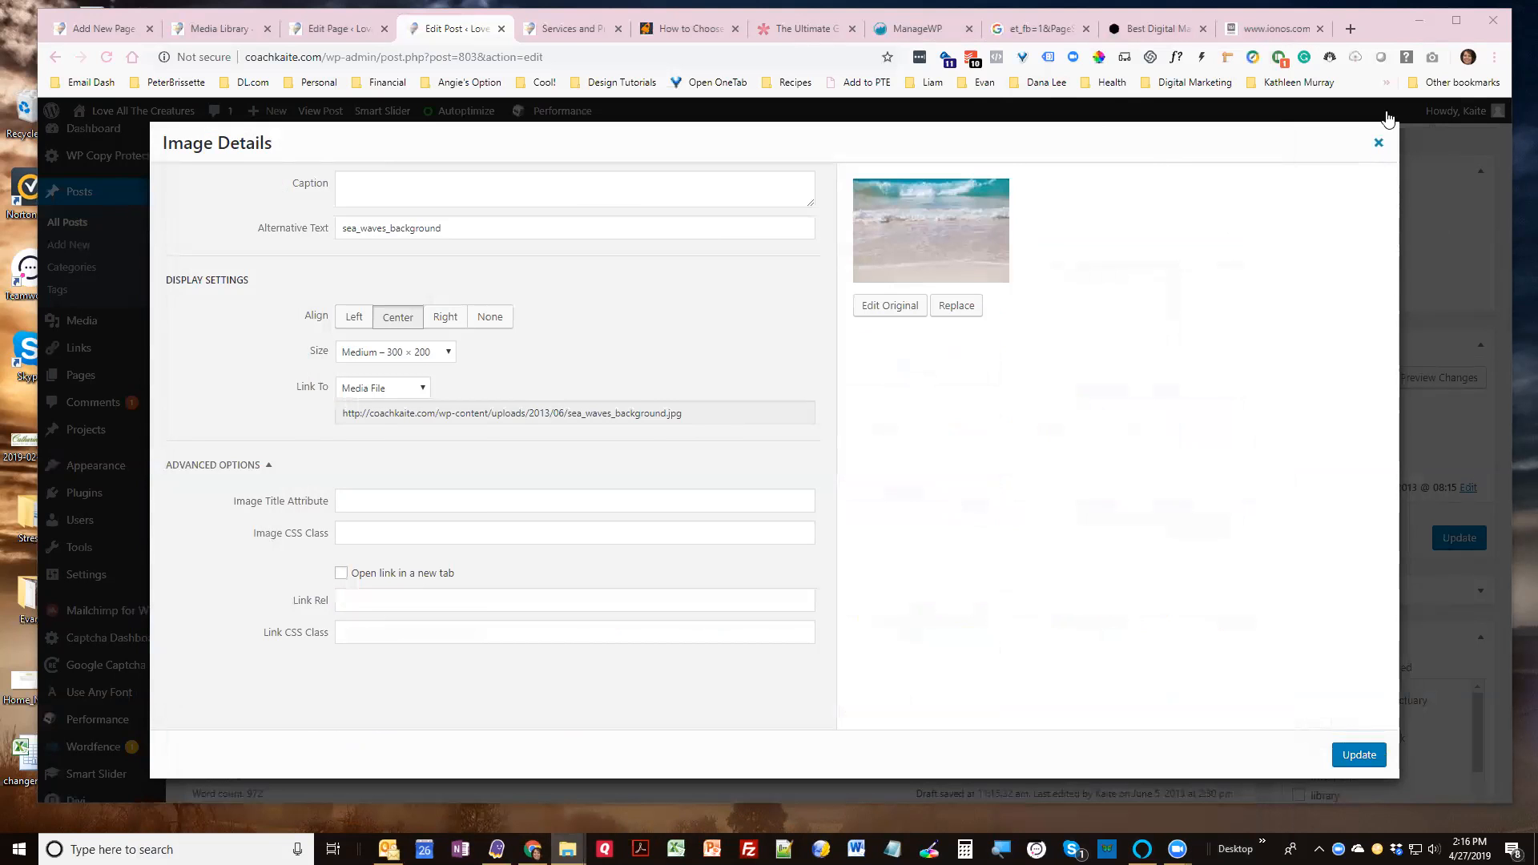
click(1378, 142)
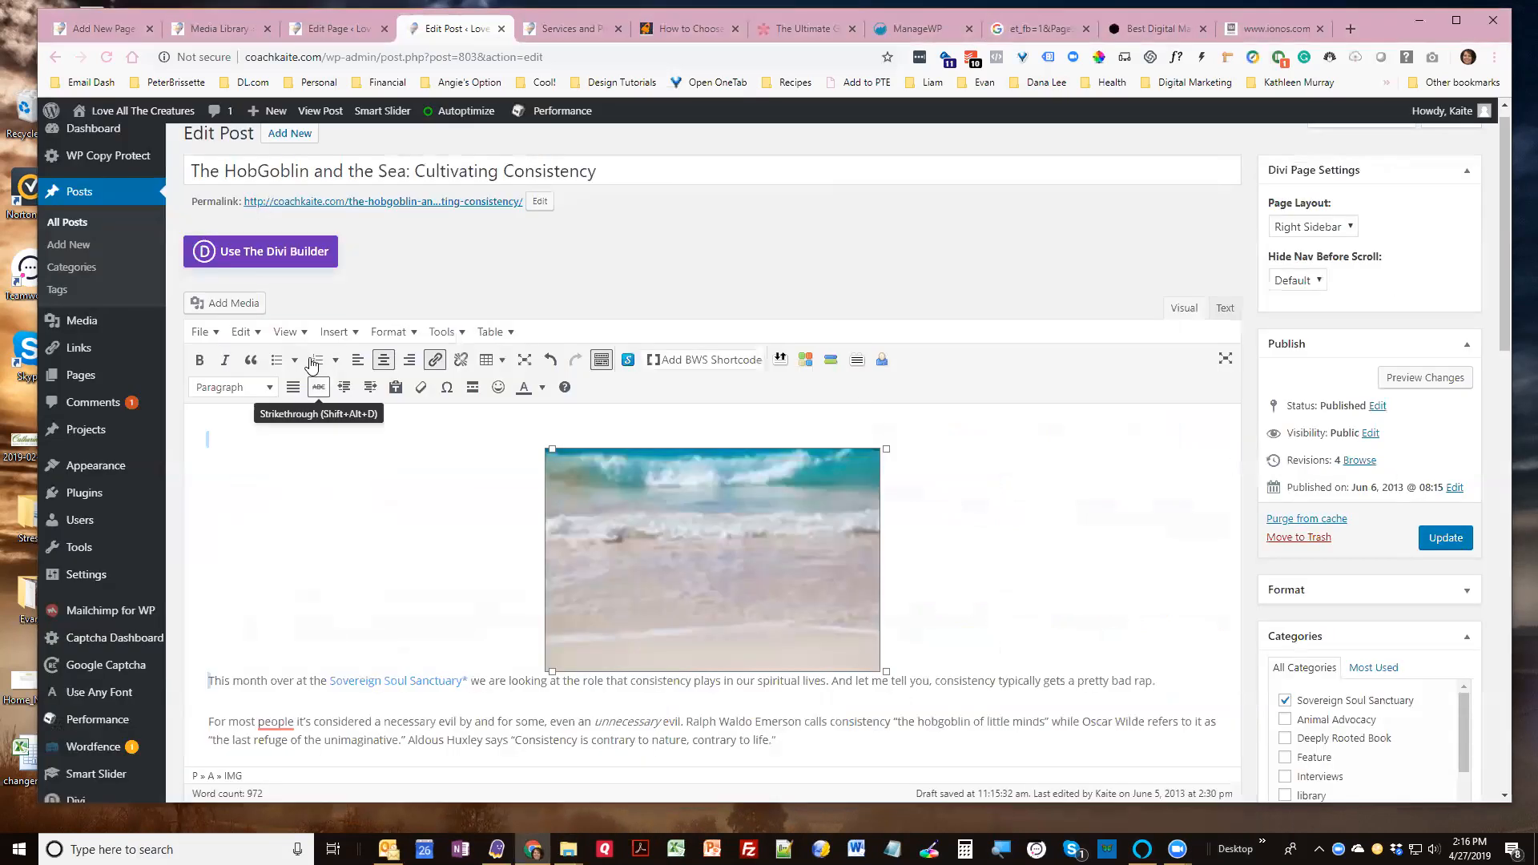
click(259, 306)
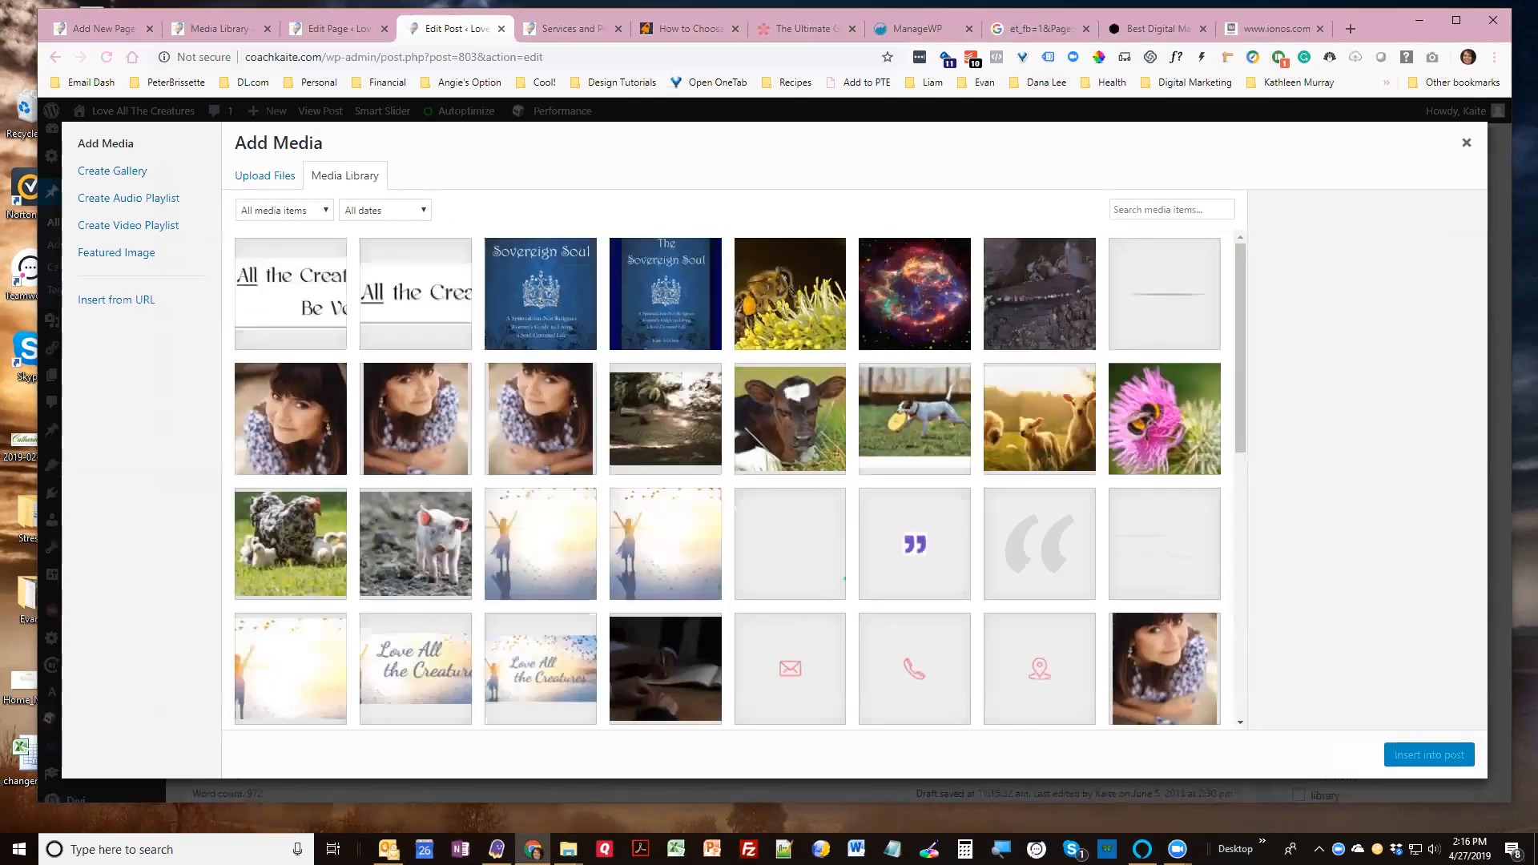
click(1466, 143)
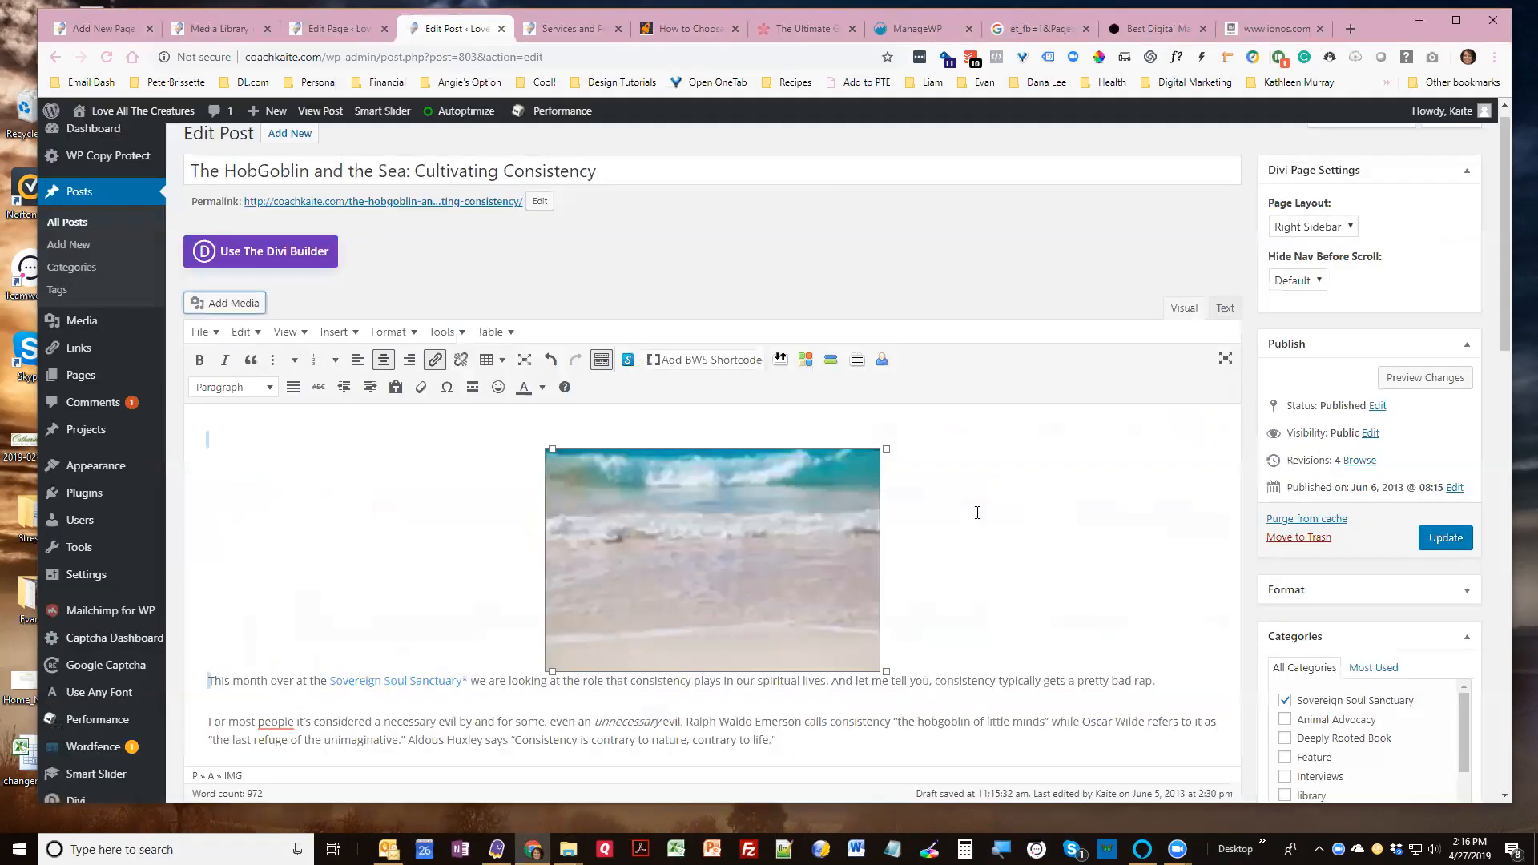
Upload sea_waves_background-4-3.jpg from the 06 folder and set it as the HobGoblin post's featured image
scroll(1184, 513, down, 2)
scroll(1185, 514, down, 7)
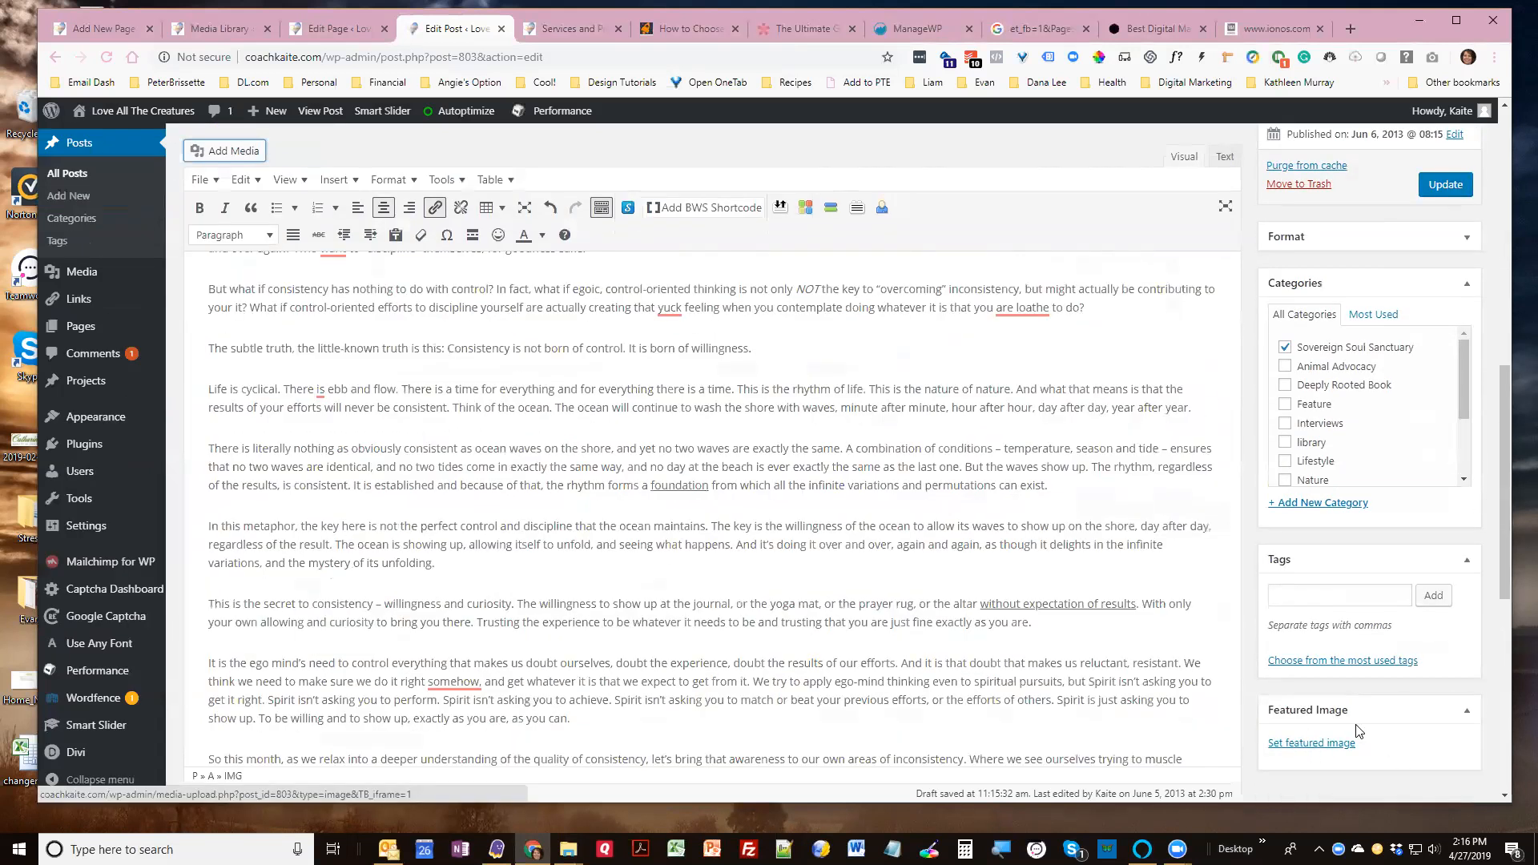
click(1321, 746)
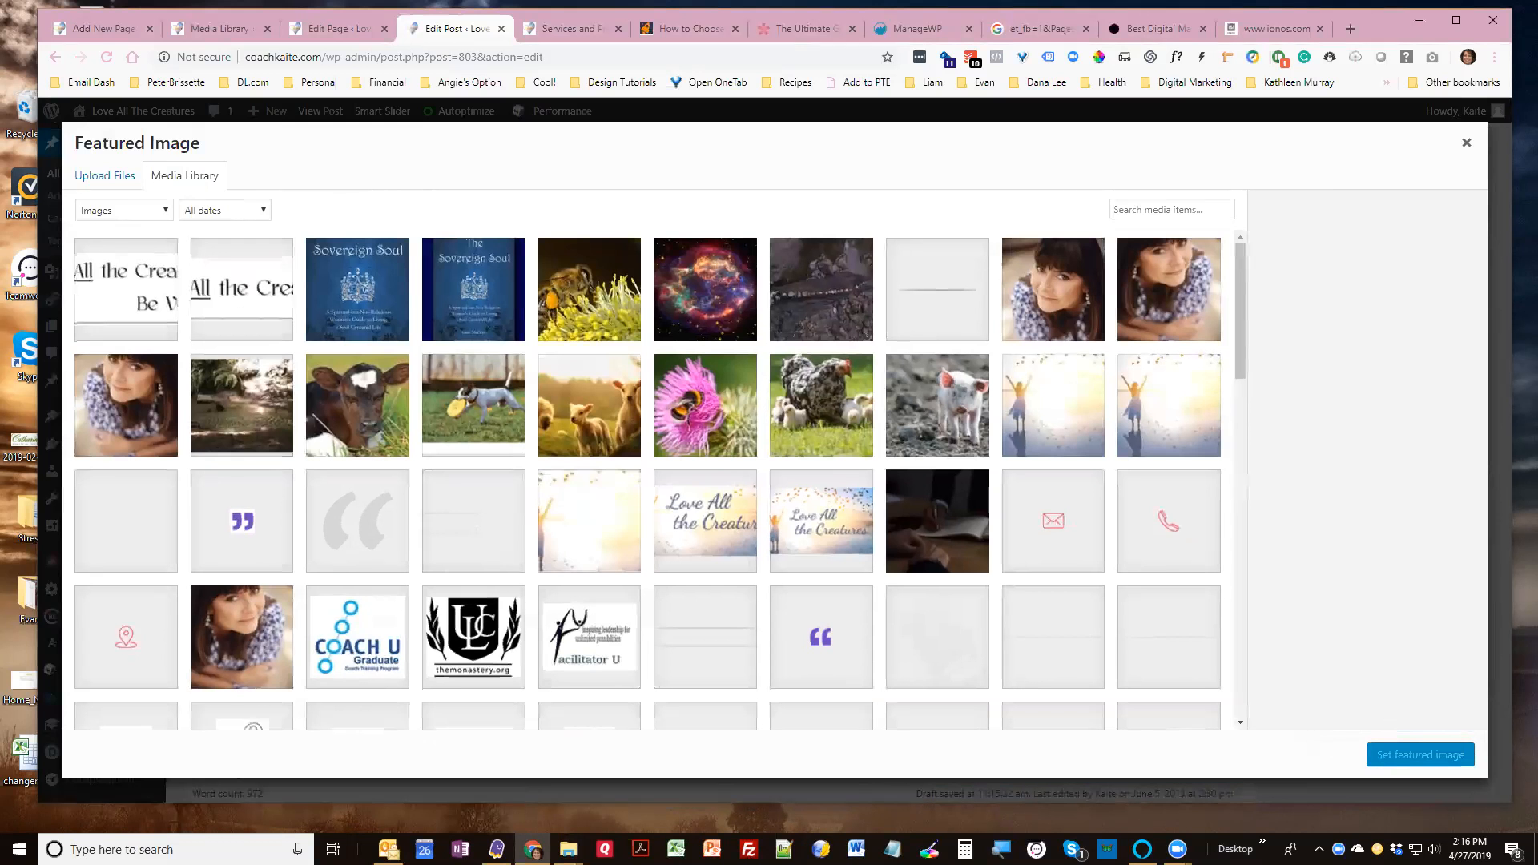
click(568, 849)
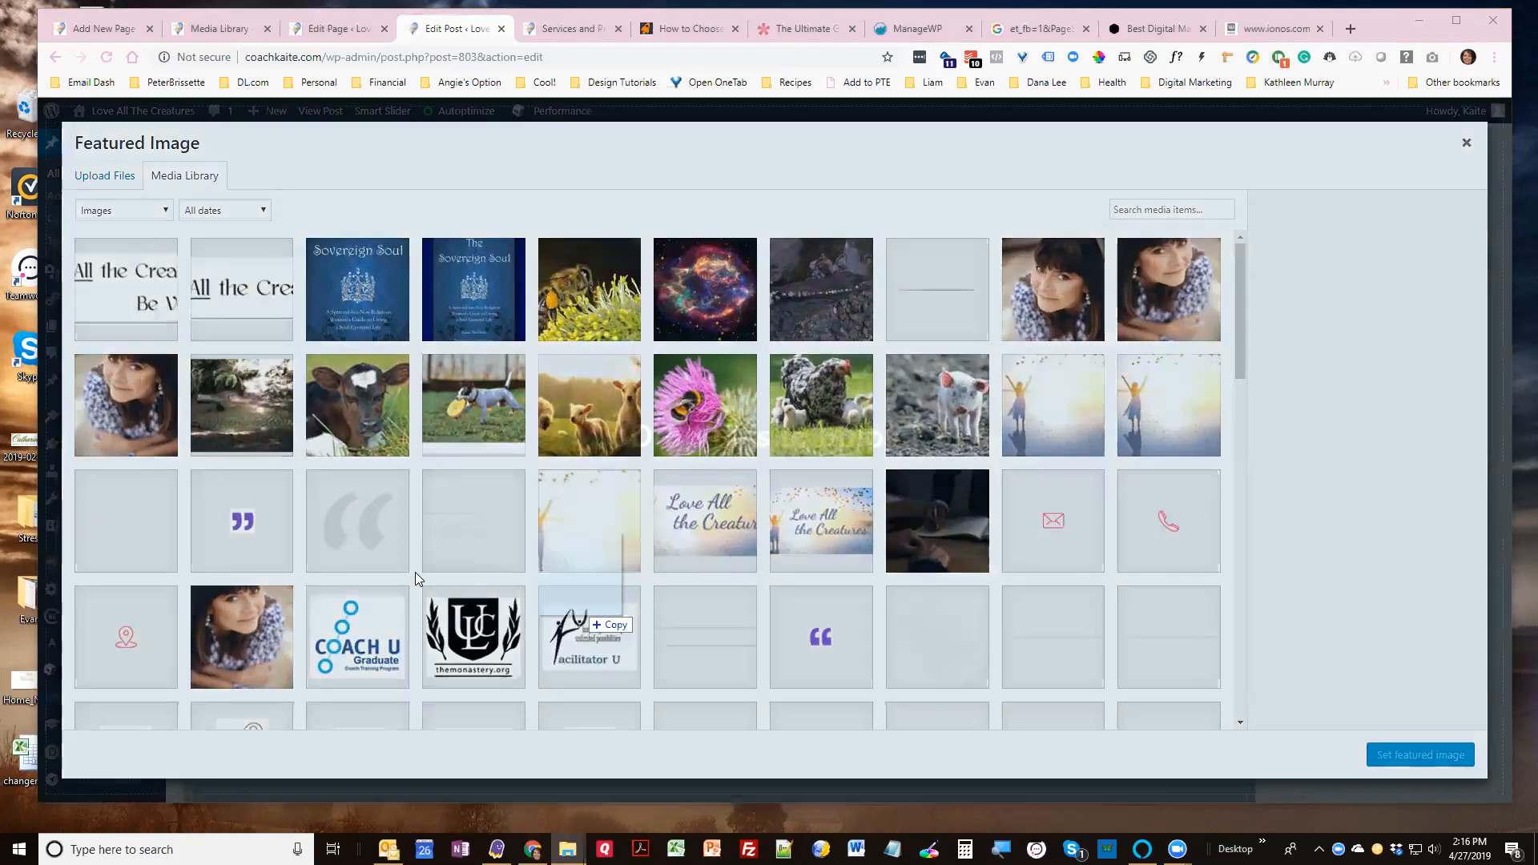
drag(415, 572, 370, 548)
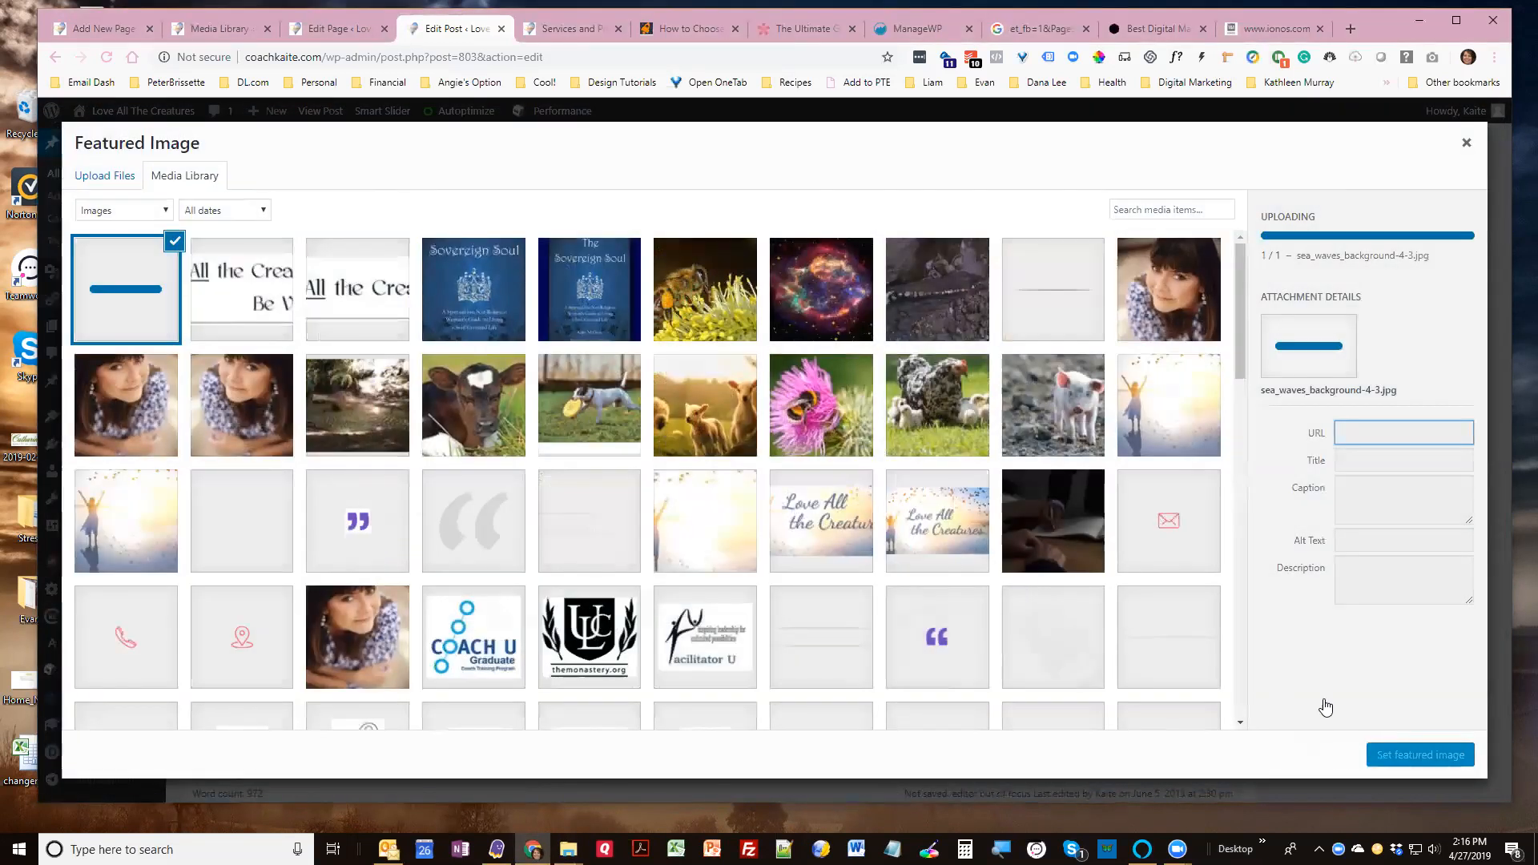
click(1401, 755)
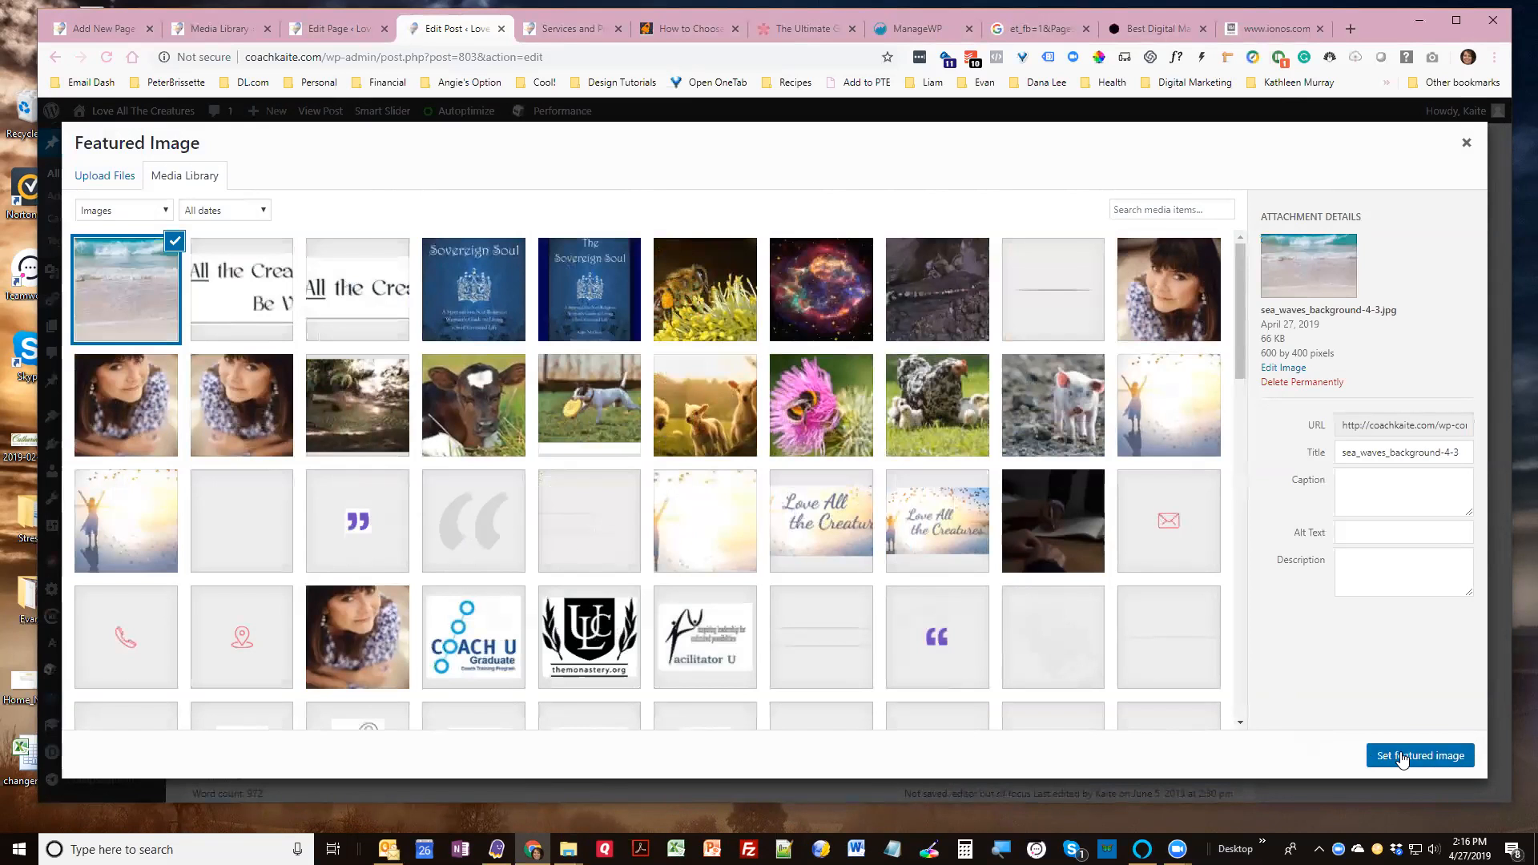
Delete the sea waves image from the start of the post body and update the post
scroll(645, 557, up, 10)
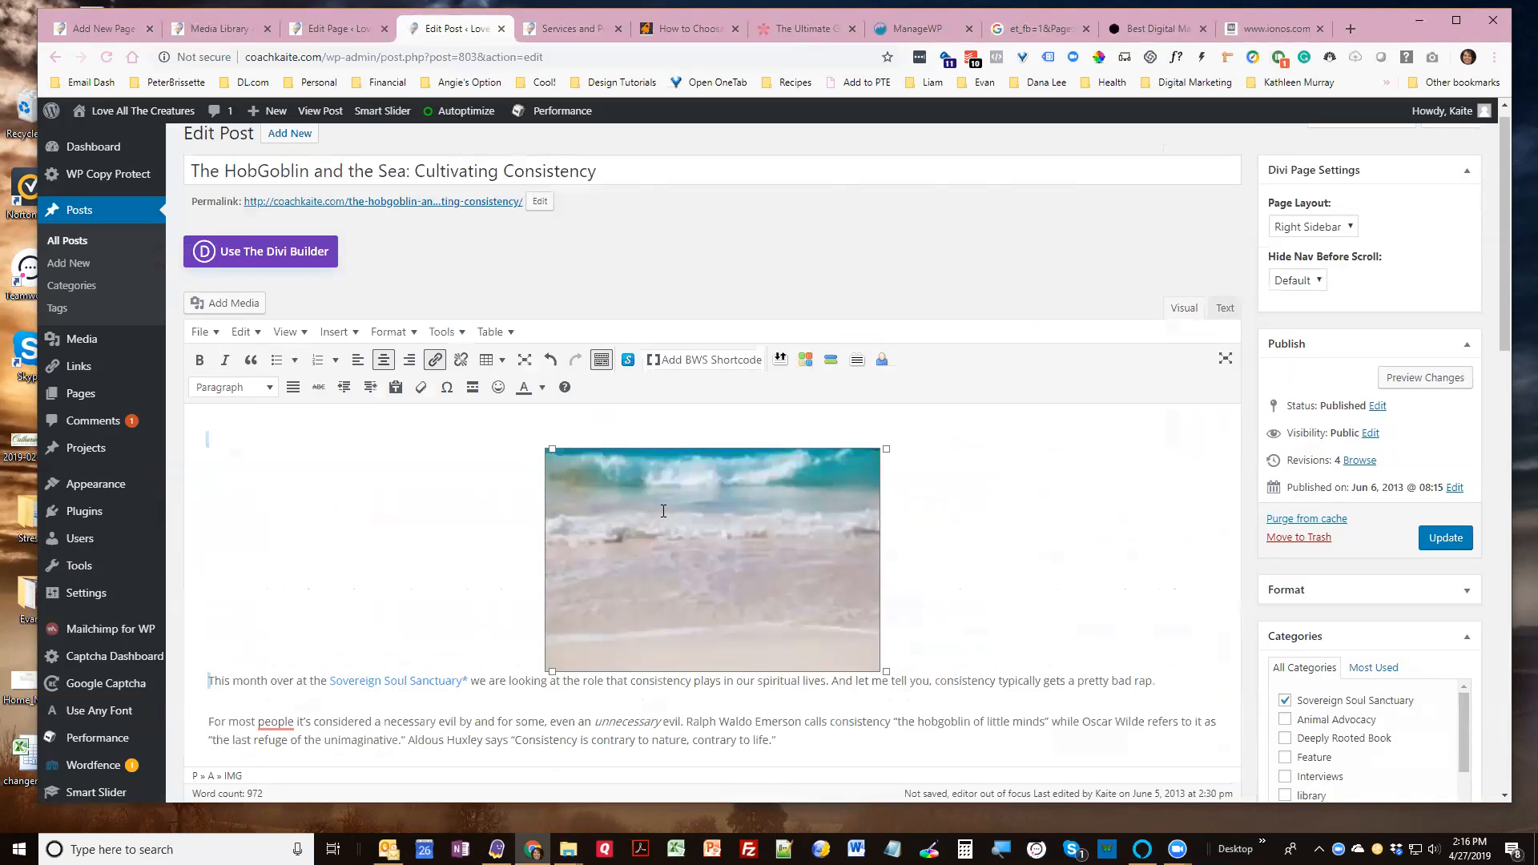
click(702, 526)
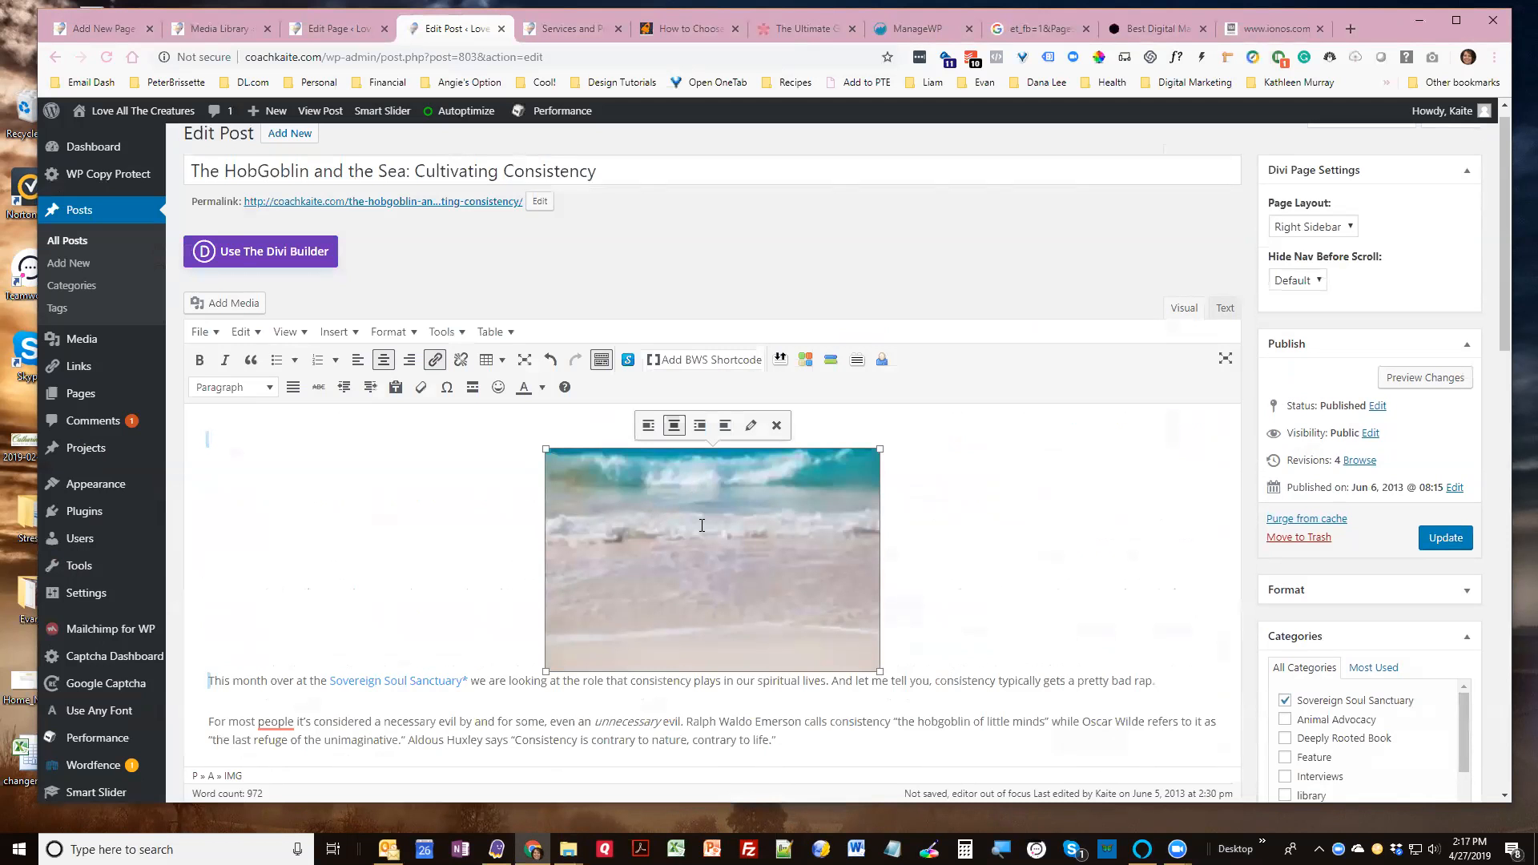
key(Delete)
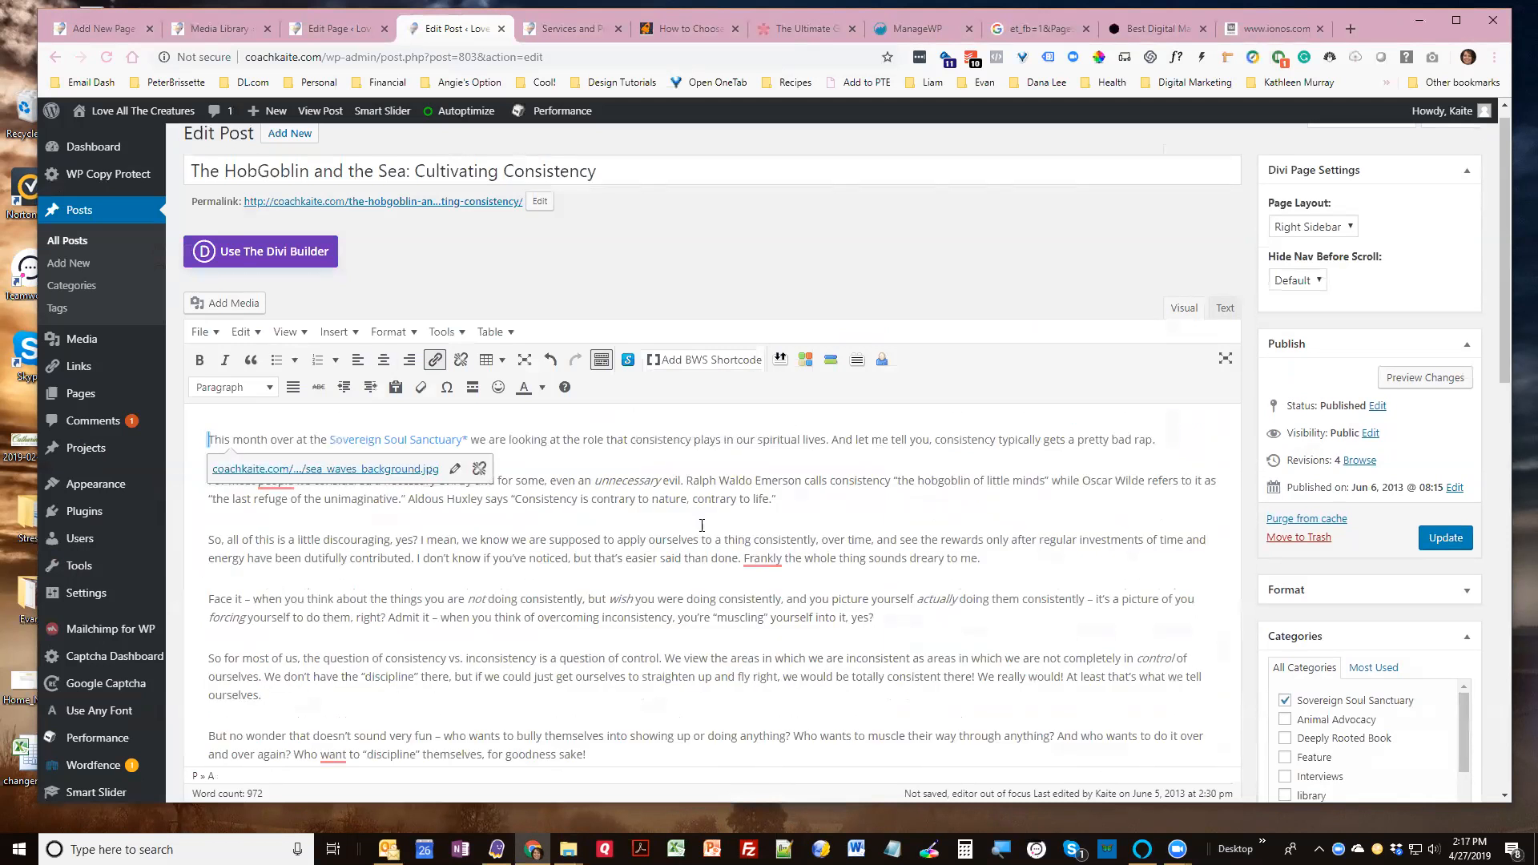
click(1155, 497)
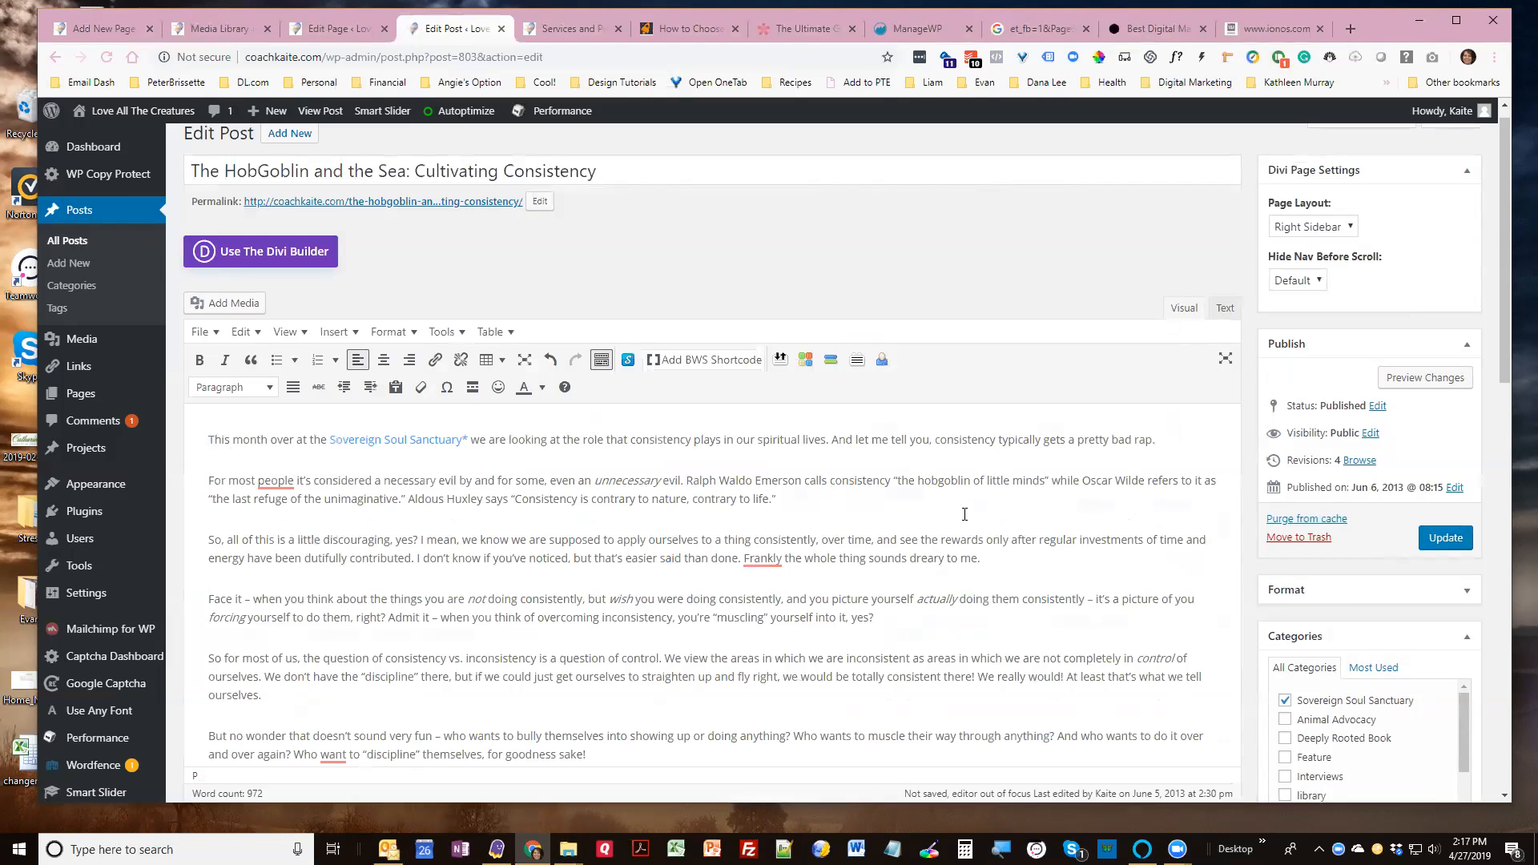
scroll(1355, 601, down, 2)
scroll(1394, 561, up, 1)
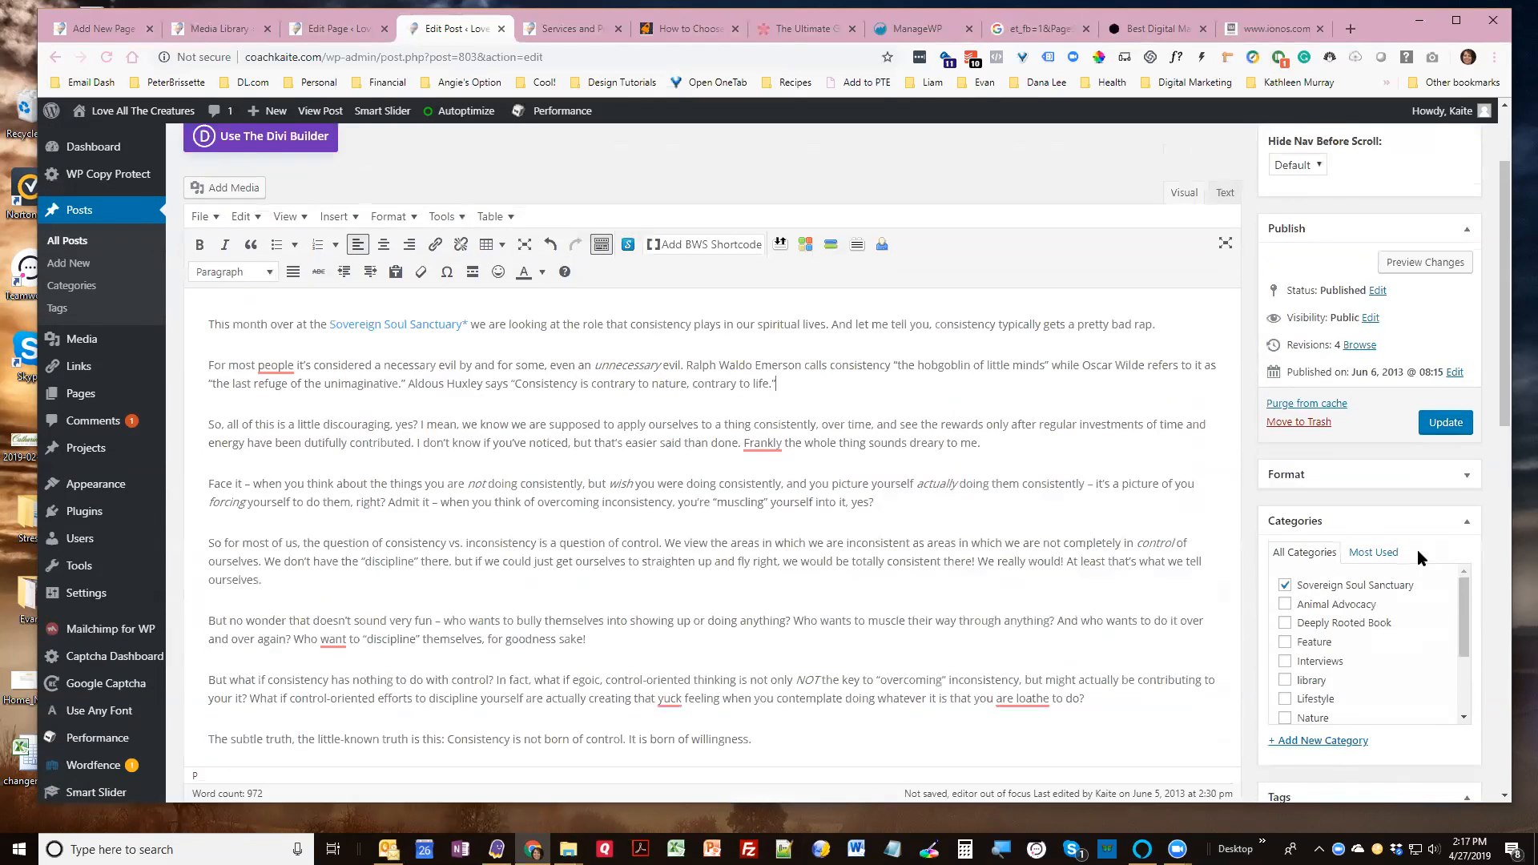
click(1439, 432)
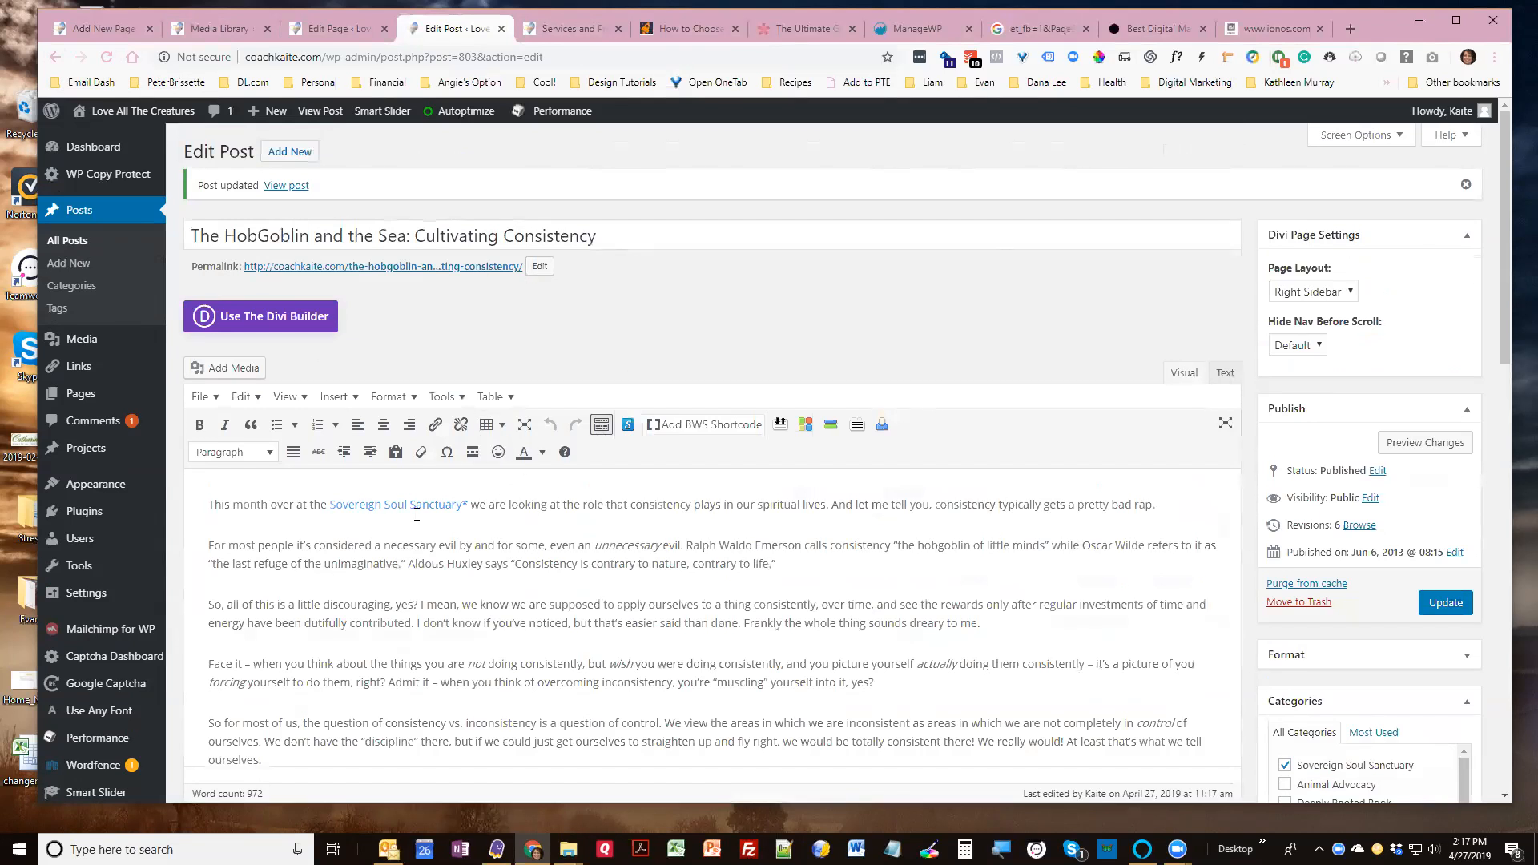
Go back to the Love All the Creatures Blog page and reload it to check the HobGoblin post's preview image
scroll(747, 590, down, 7)
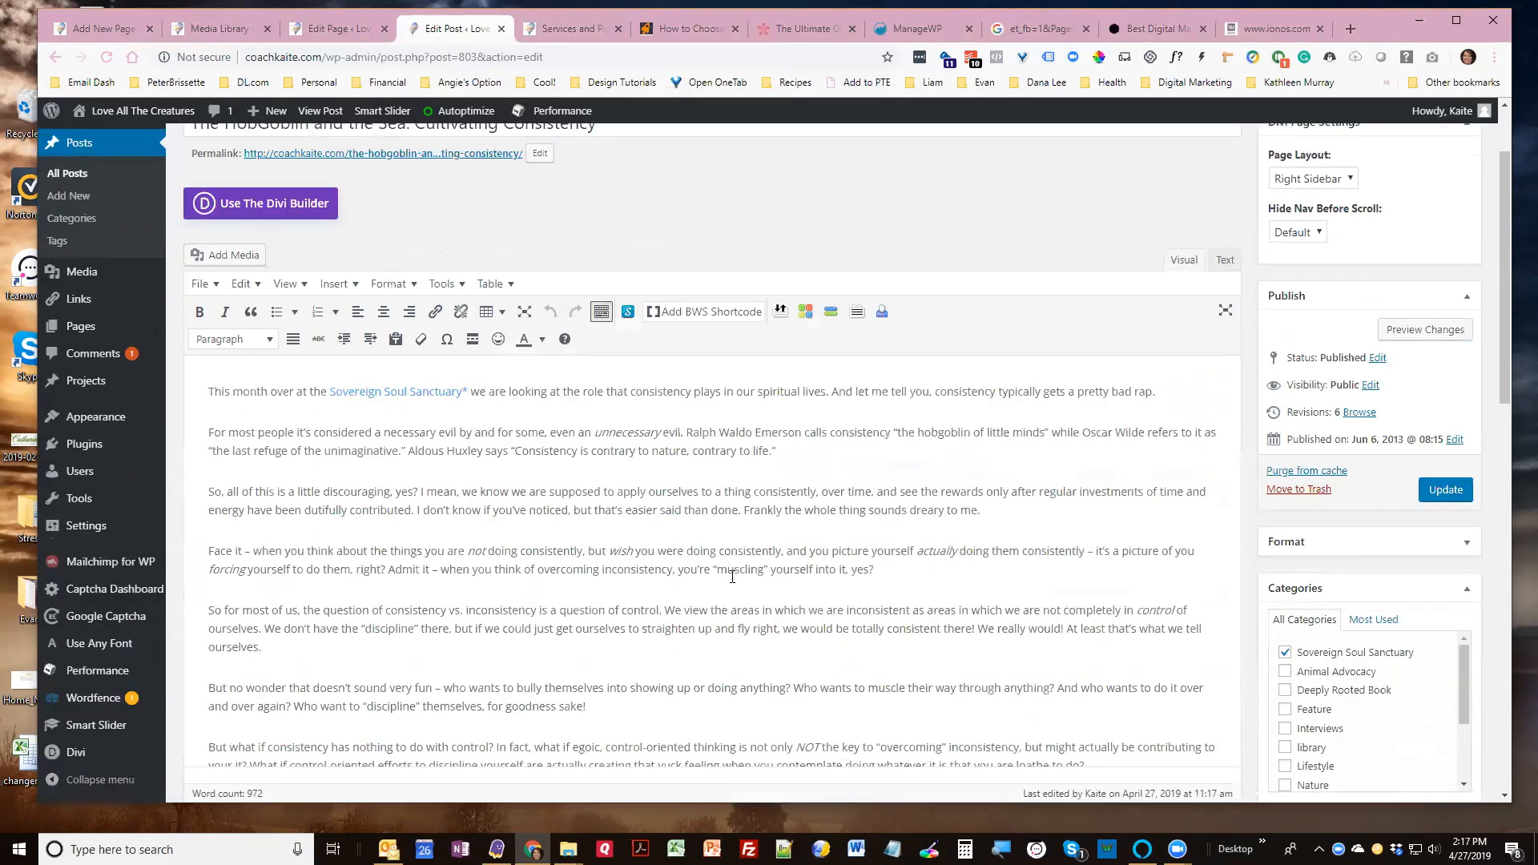
scroll(733, 577, down, 3)
scroll(733, 576, up, 10)
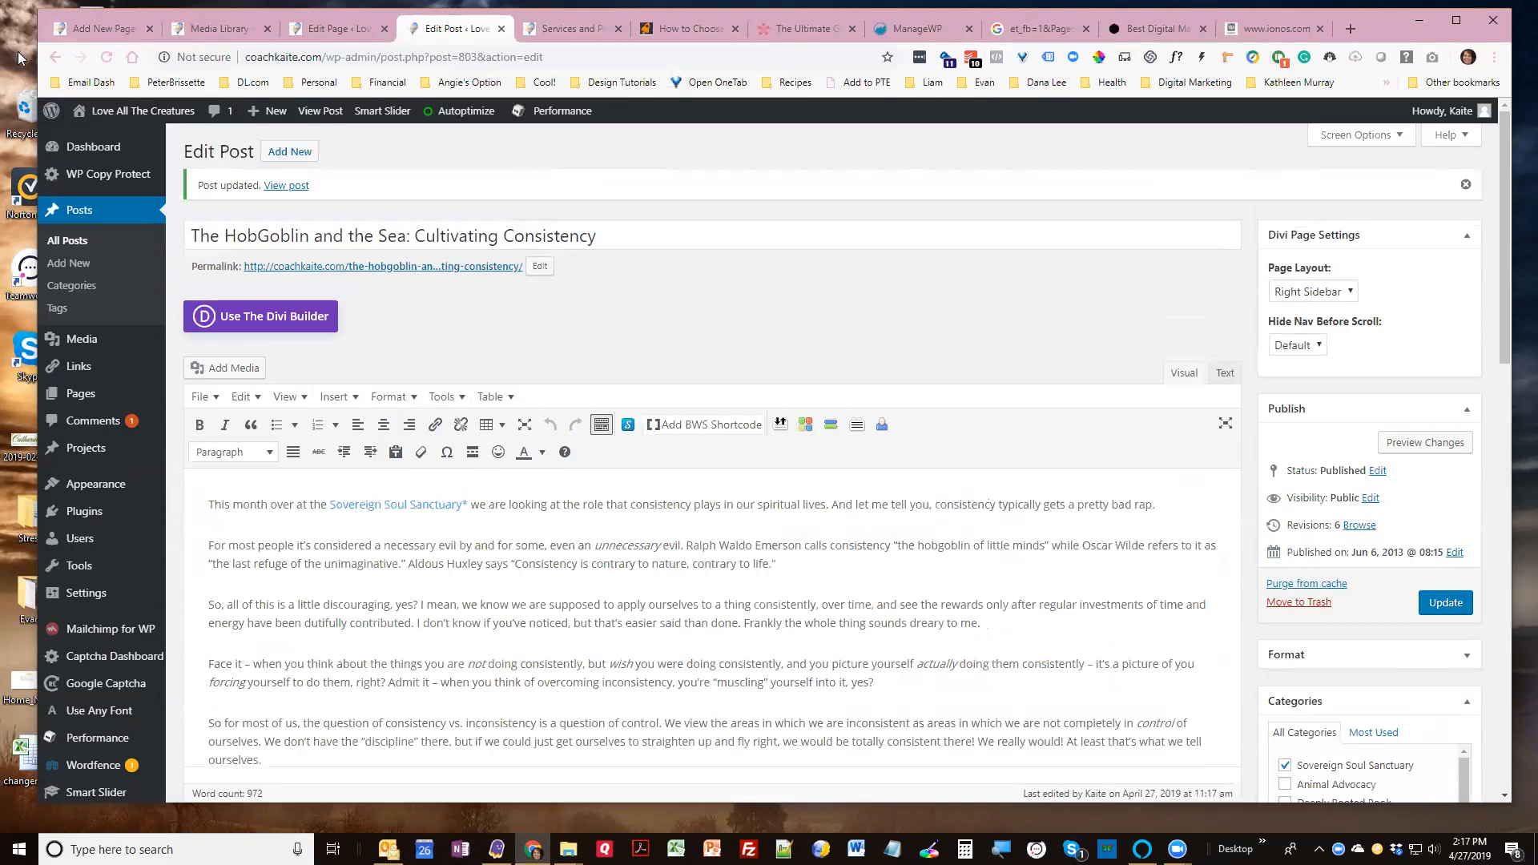
click(51, 59)
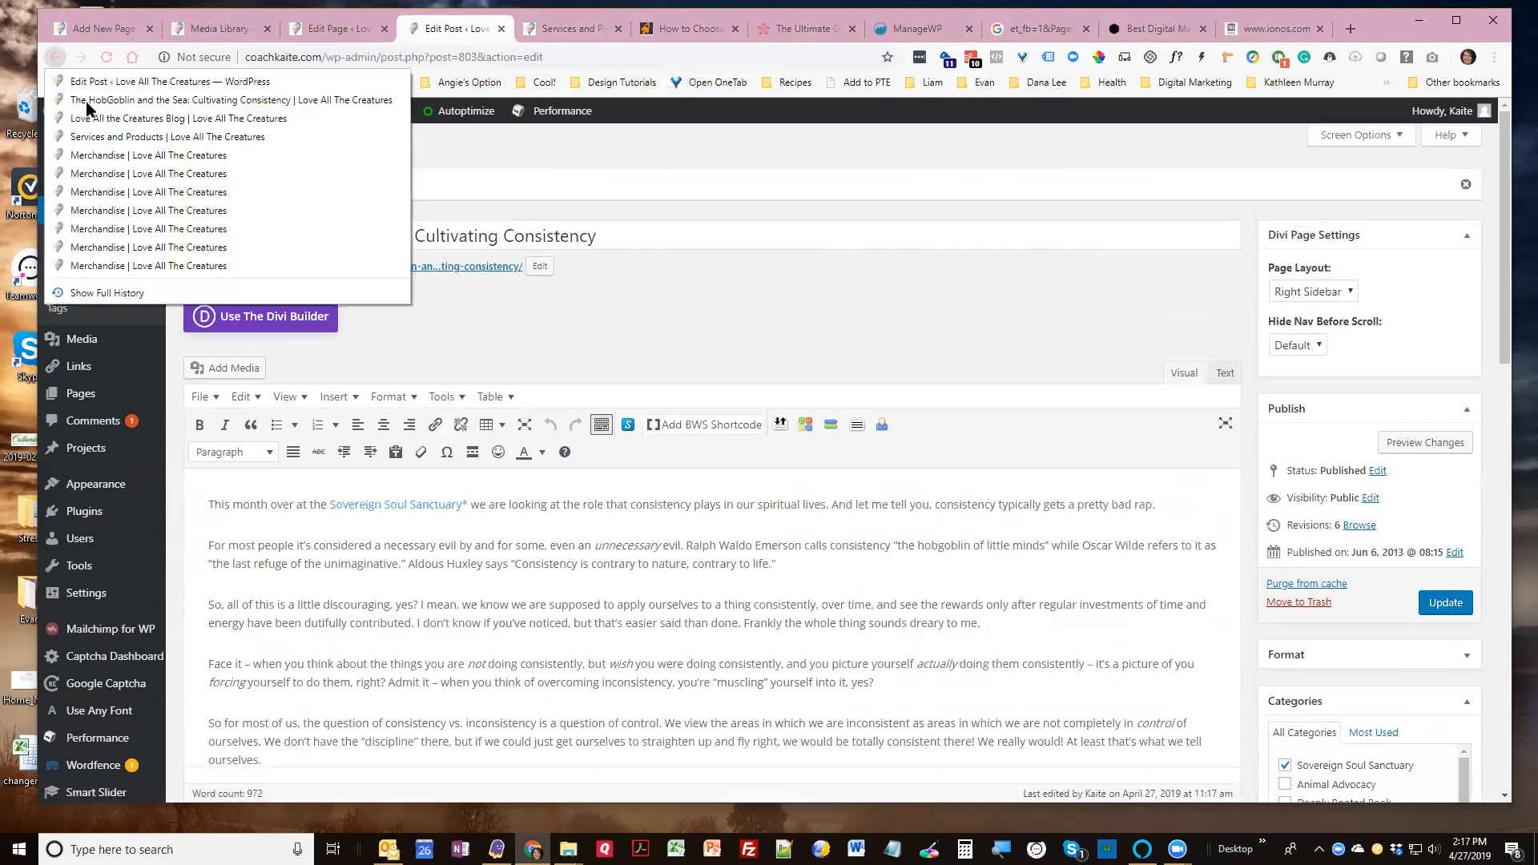
click(115, 124)
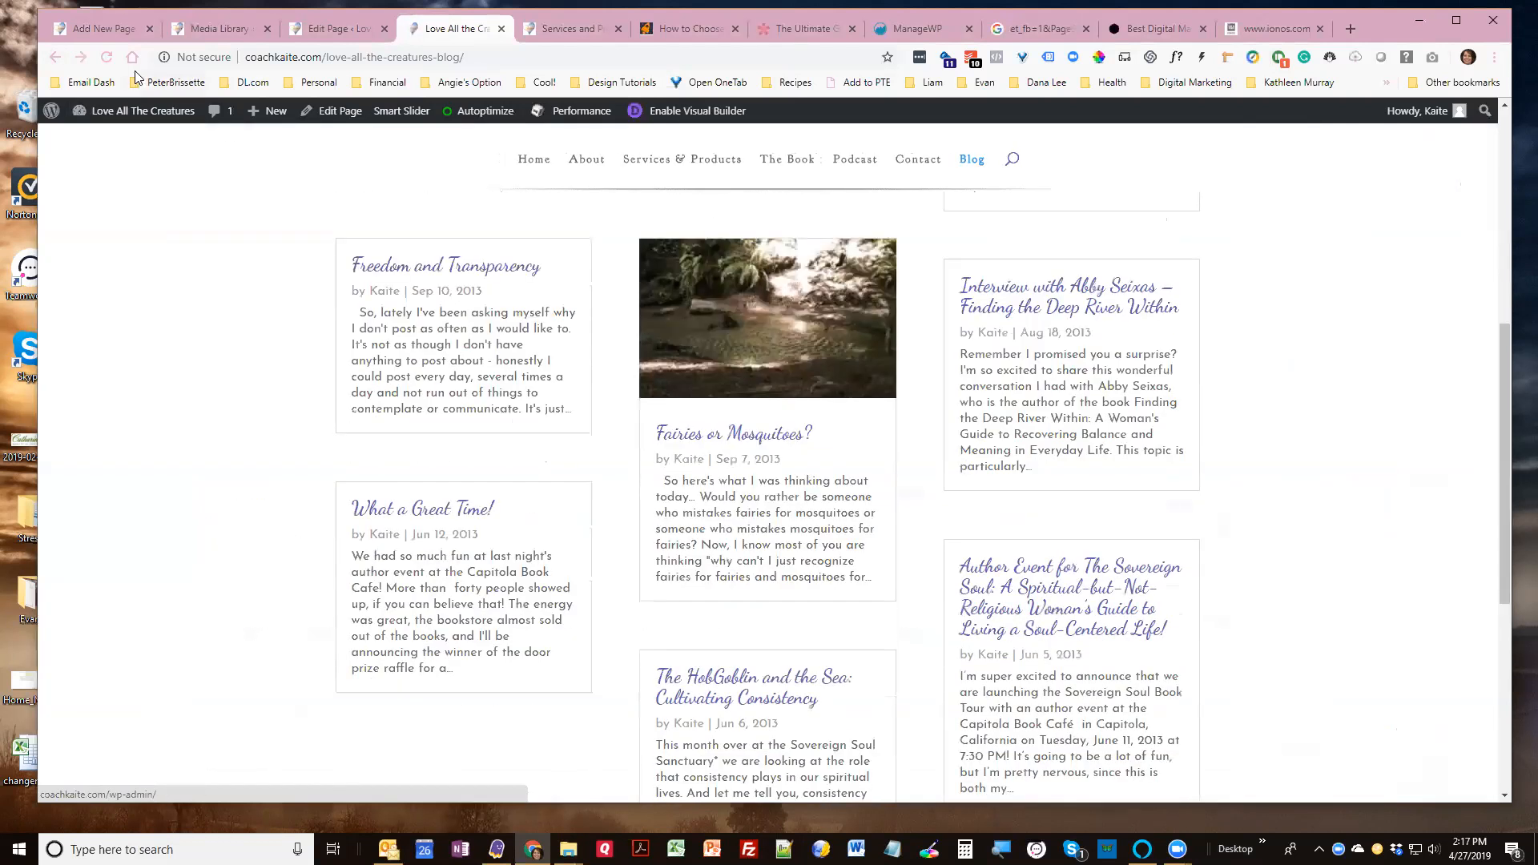
click(105, 59)
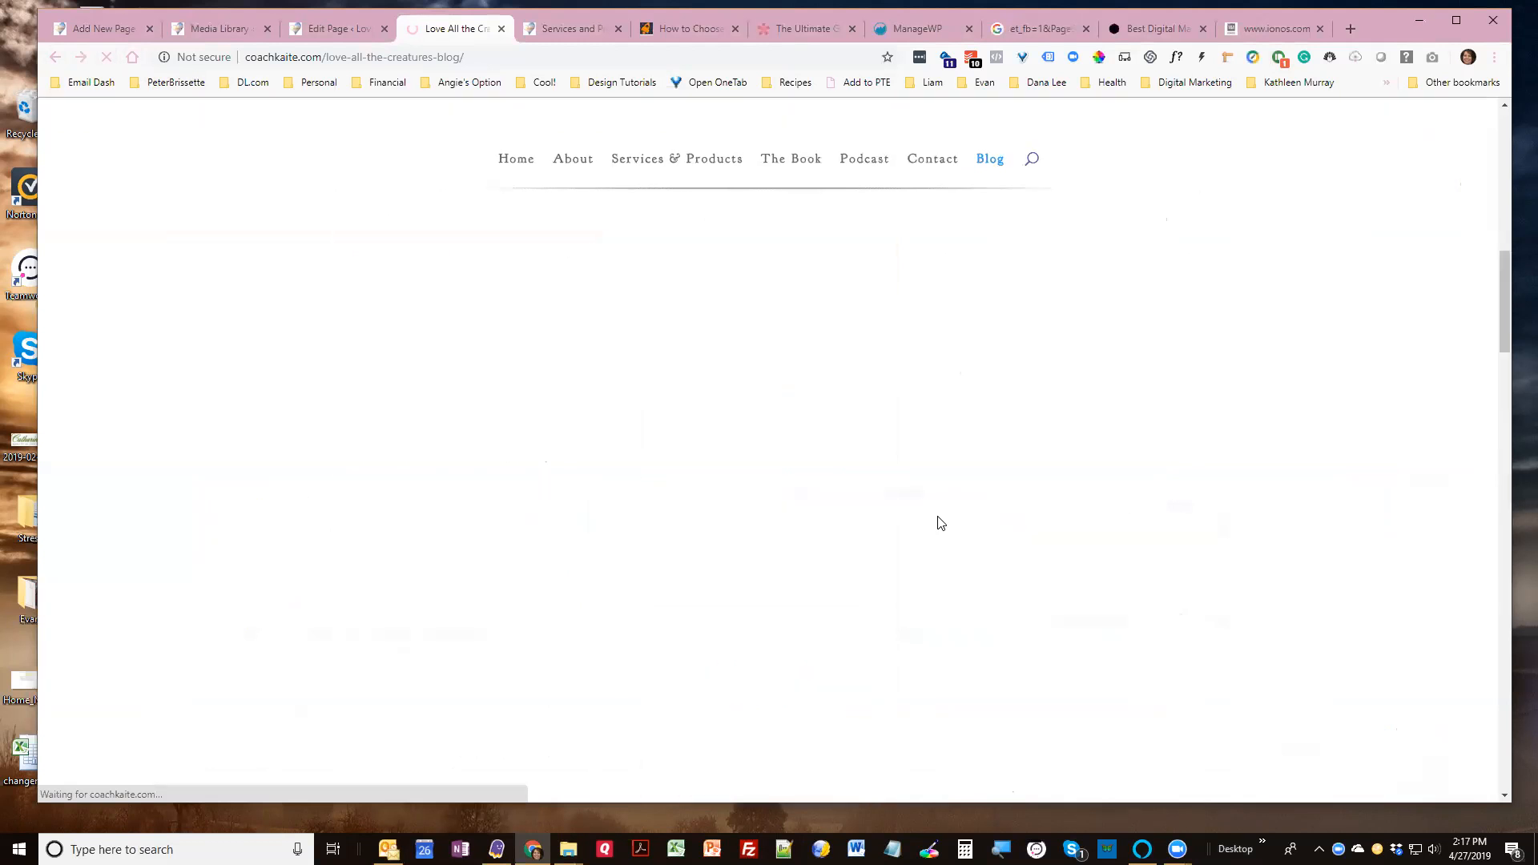
scroll(947, 522, down, 1)
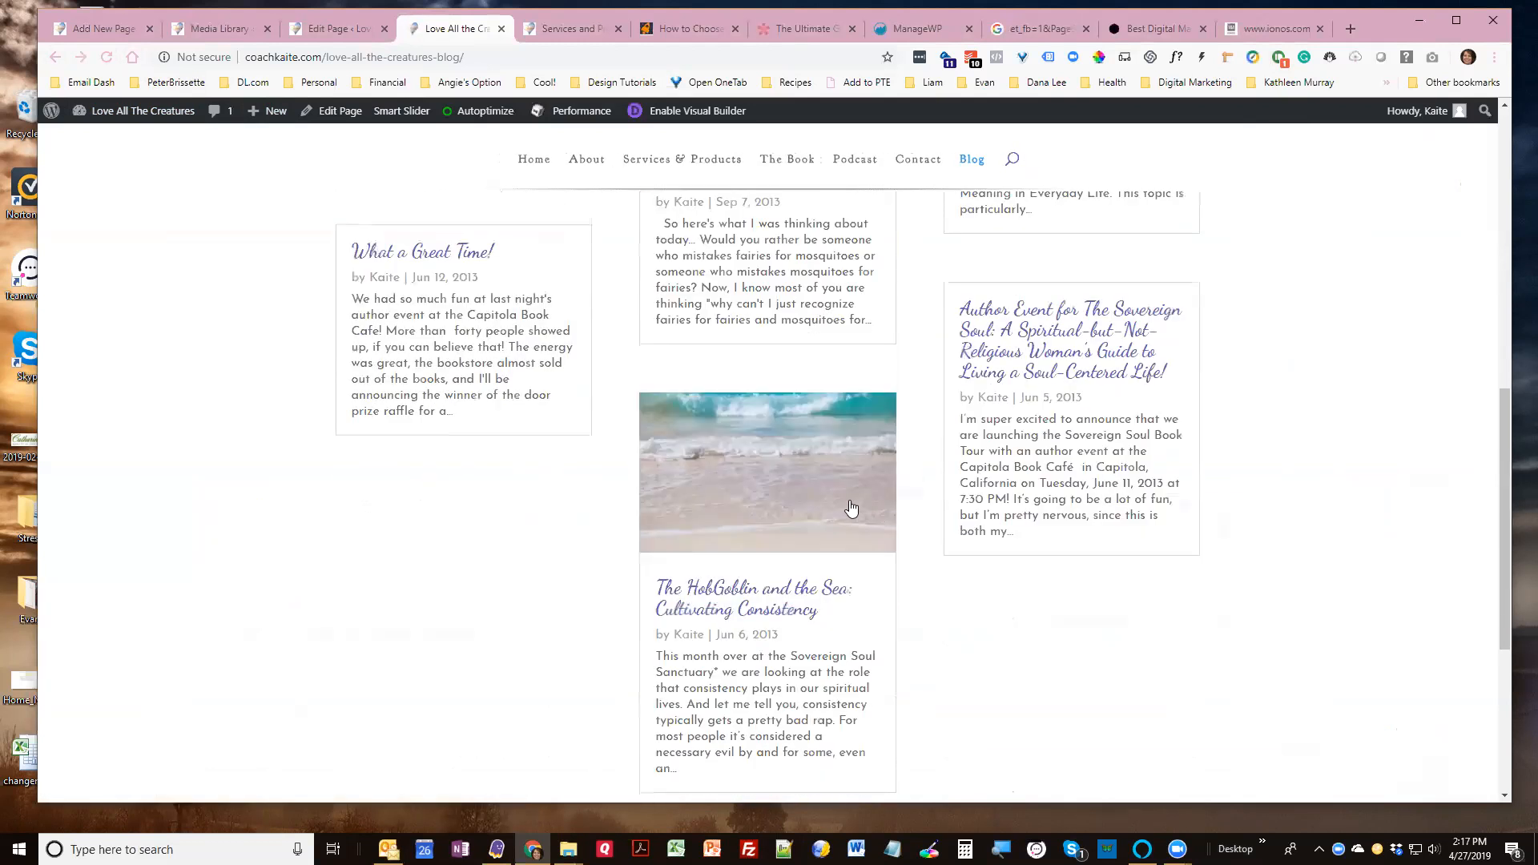
Open The HobGoblin and the Sea post from the blog page and examine its featured image and layout
click(771, 595)
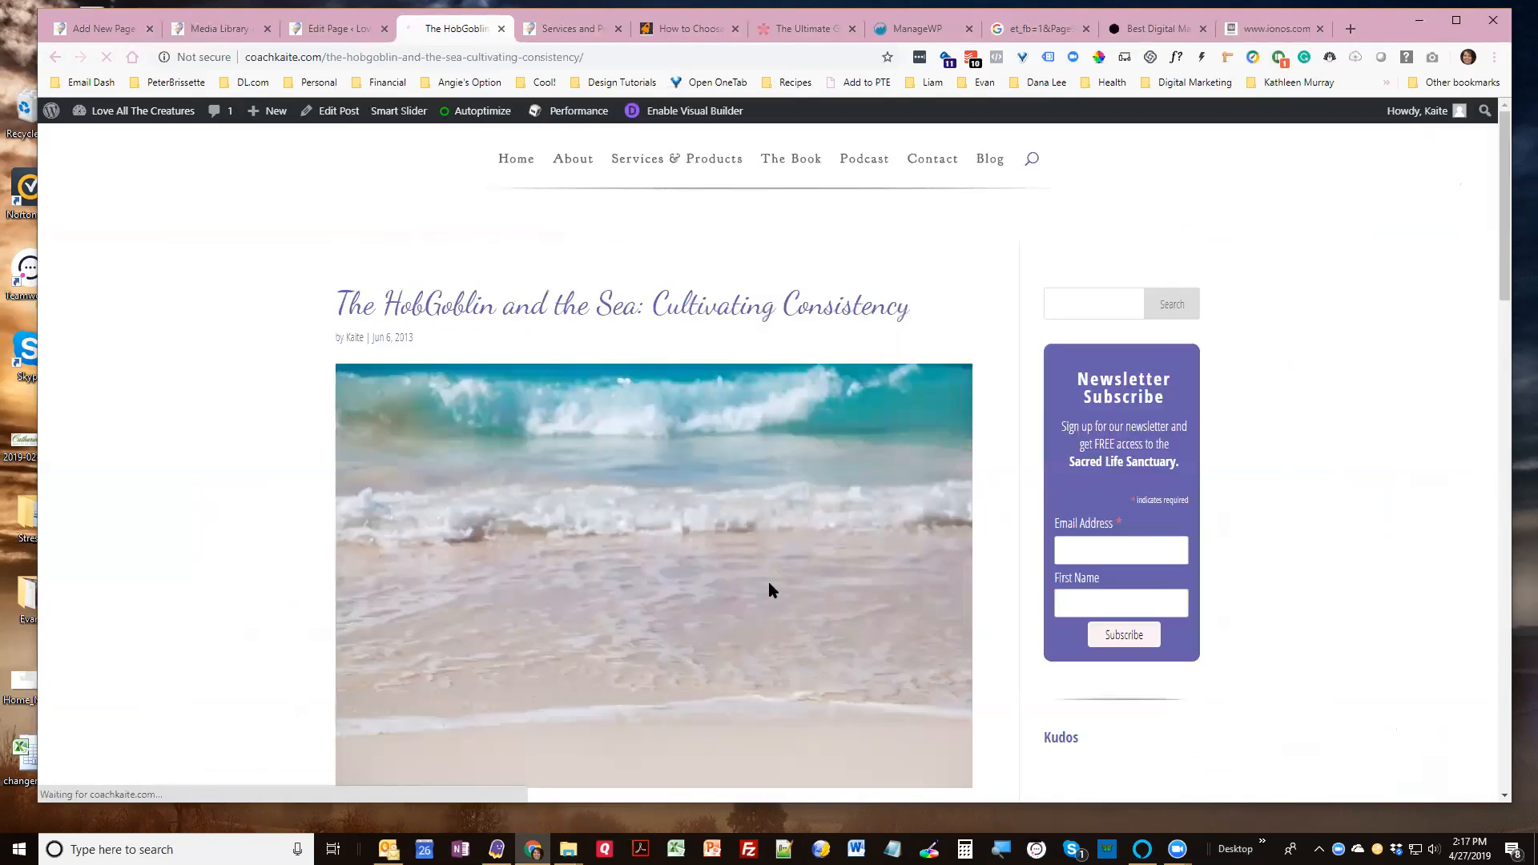
scroll(829, 557, down, 2)
scroll(829, 556, down, 2)
scroll(832, 556, up, 4)
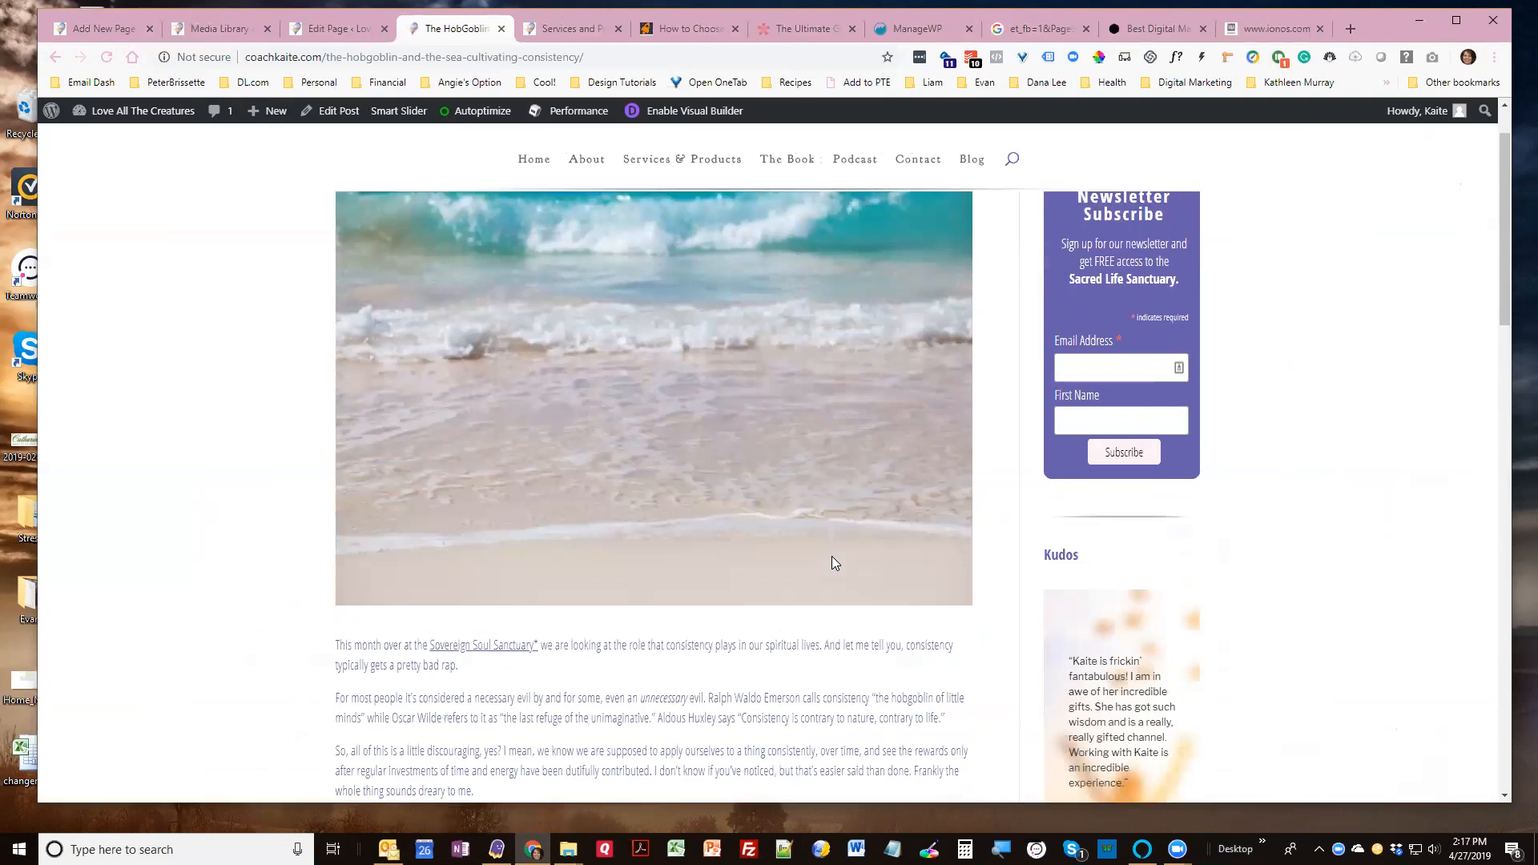
Look through the full HobGoblin and the Sea post, from the featured image to the body text
scroll(832, 556, down, 15)
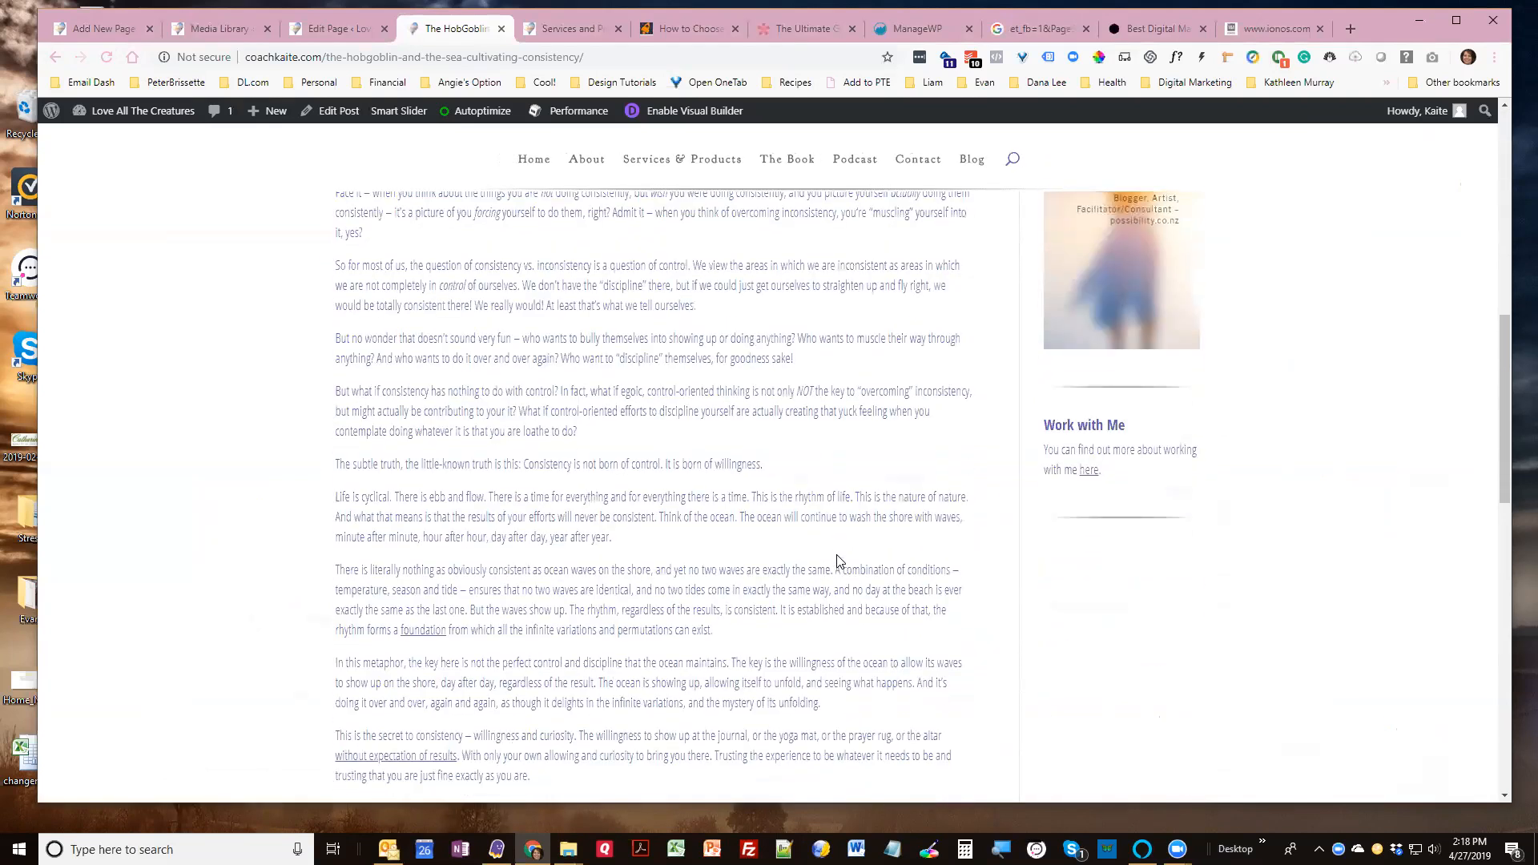
scroll(839, 555, up, 13)
scroll(836, 554, down, 8)
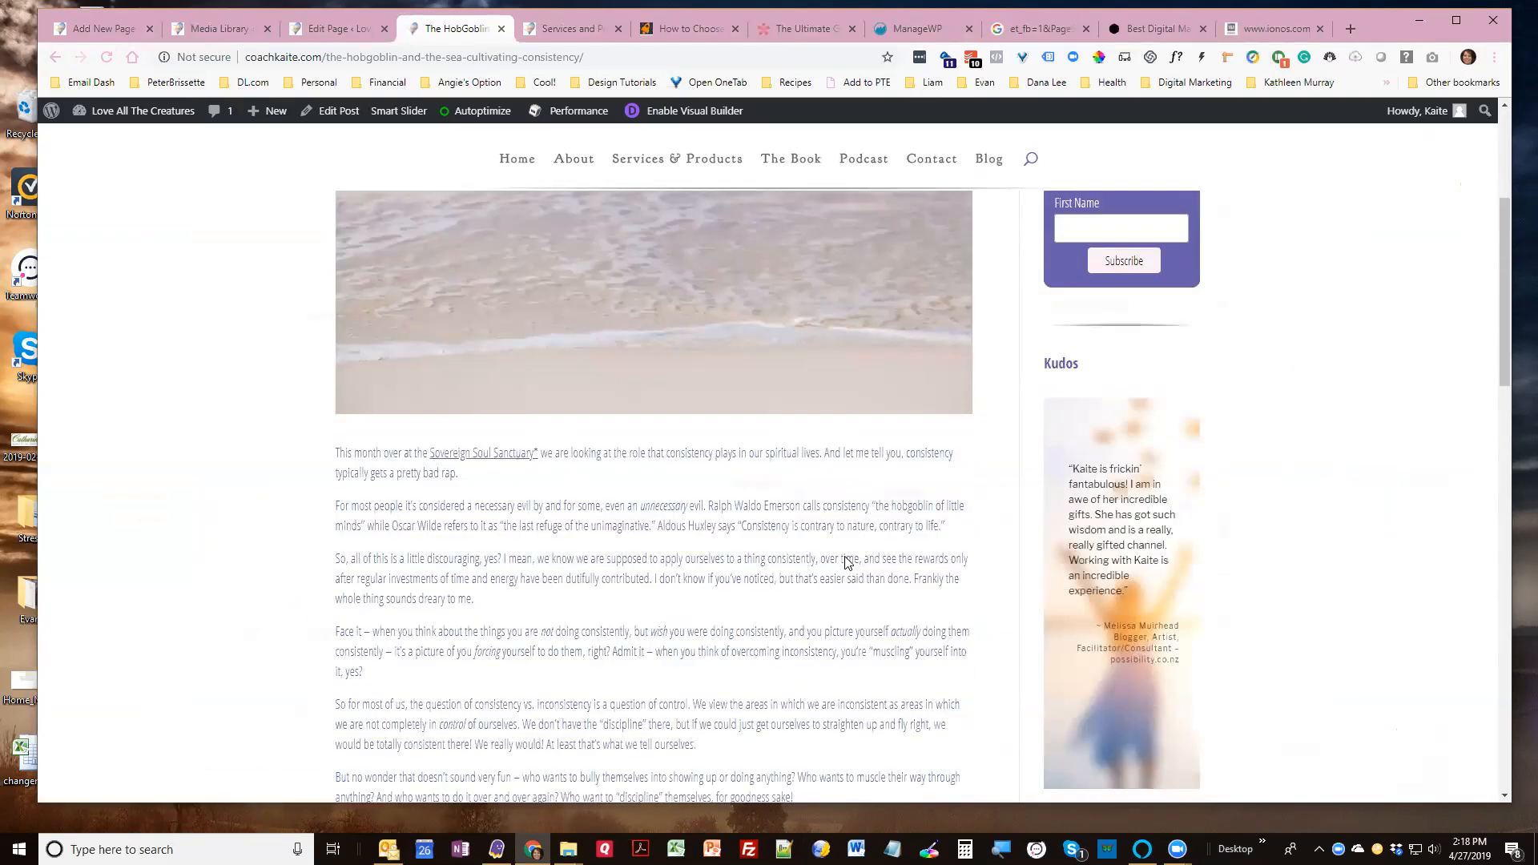
scroll(841, 559, down, 10)
scroll(833, 561, up, 20)
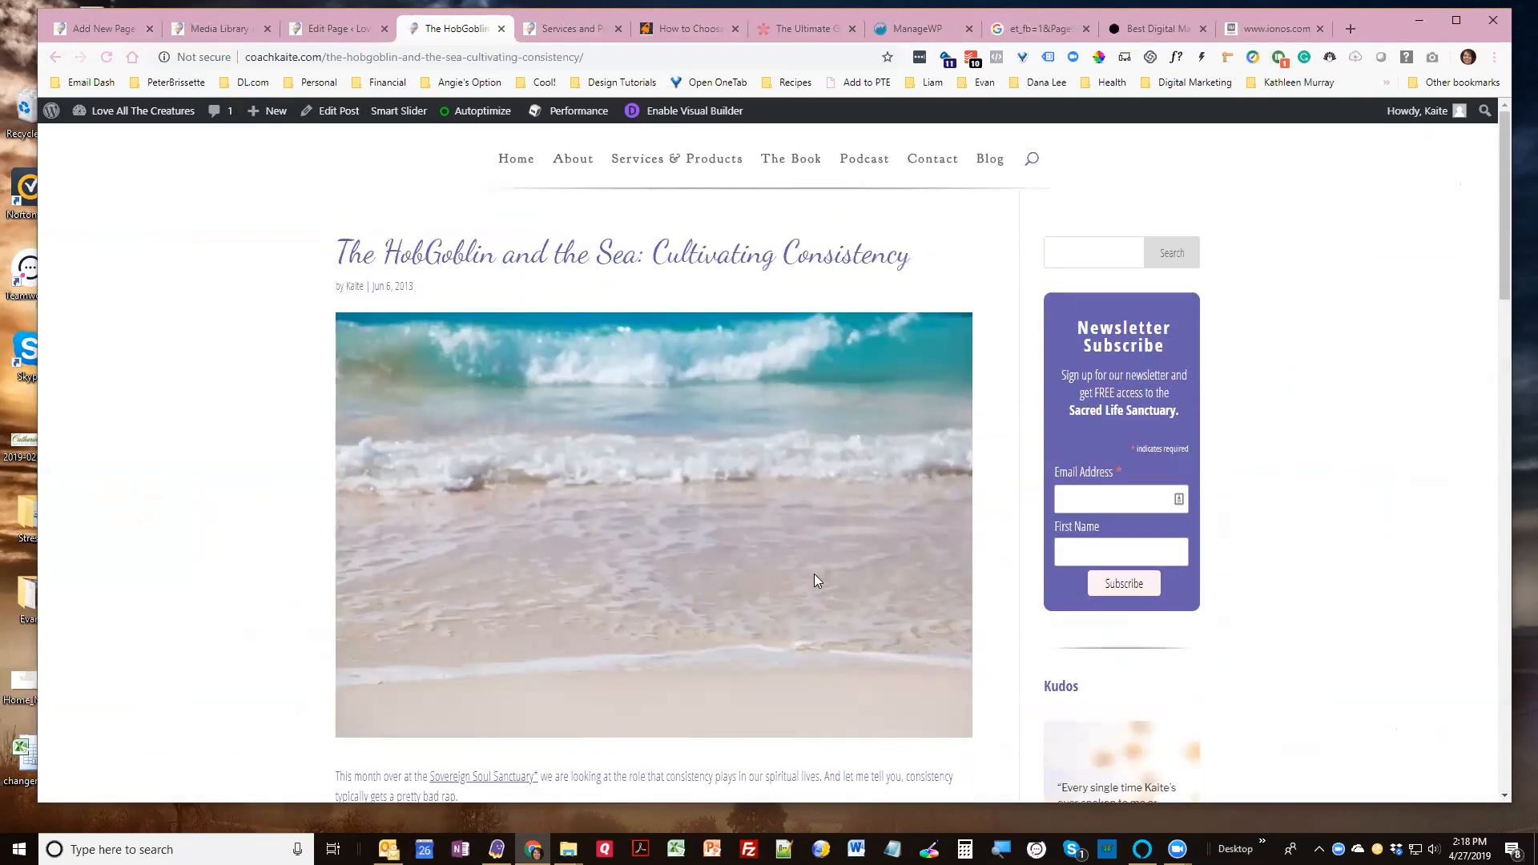
Return to the Love All the Creatures Blog page and look for posts that still lack a preview image
click(56, 59)
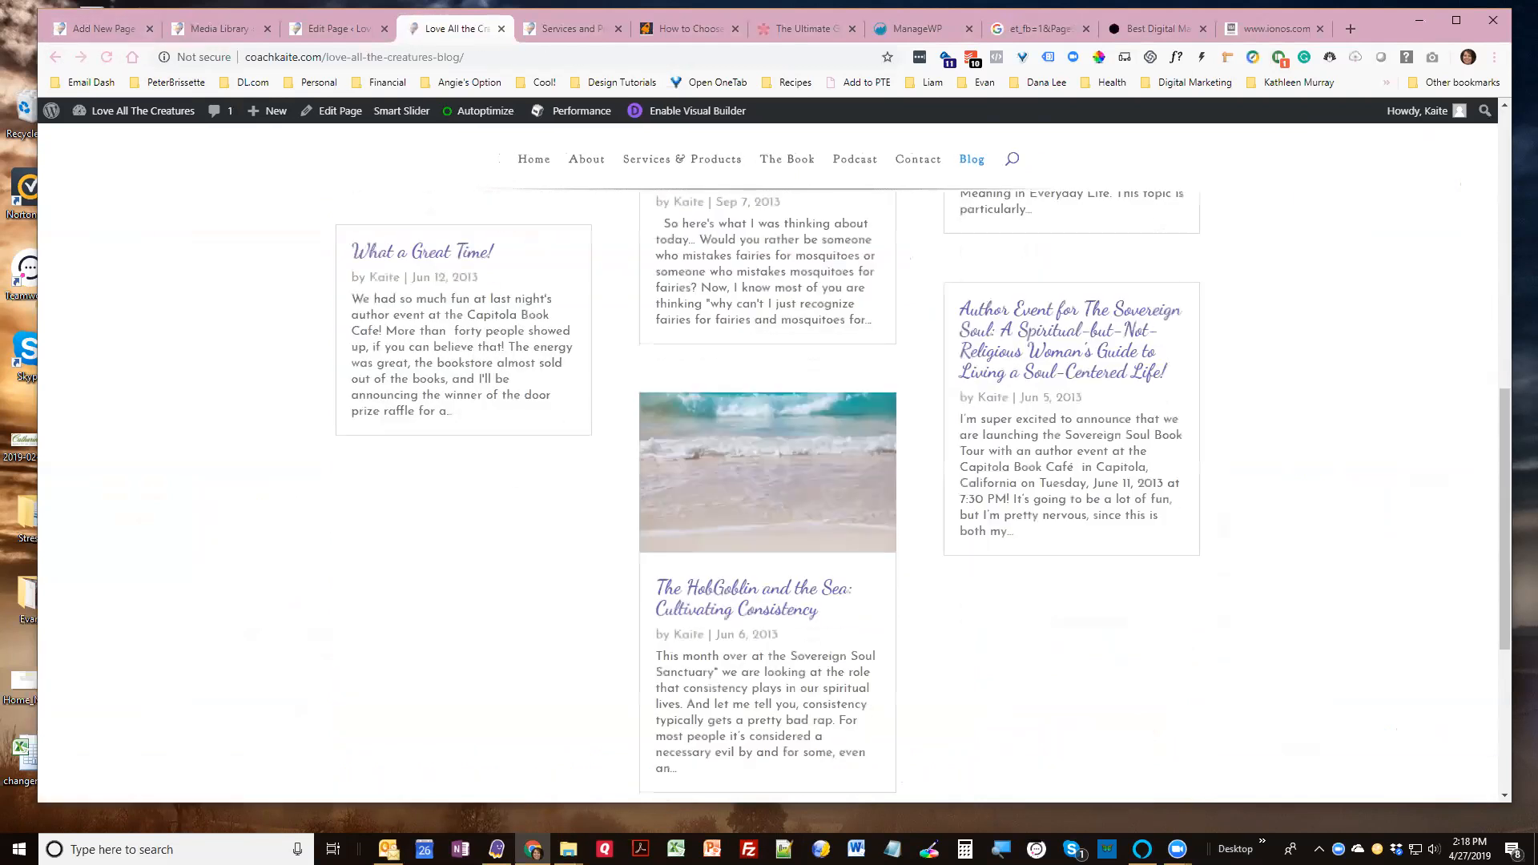
scroll(641, 375, up, 4)
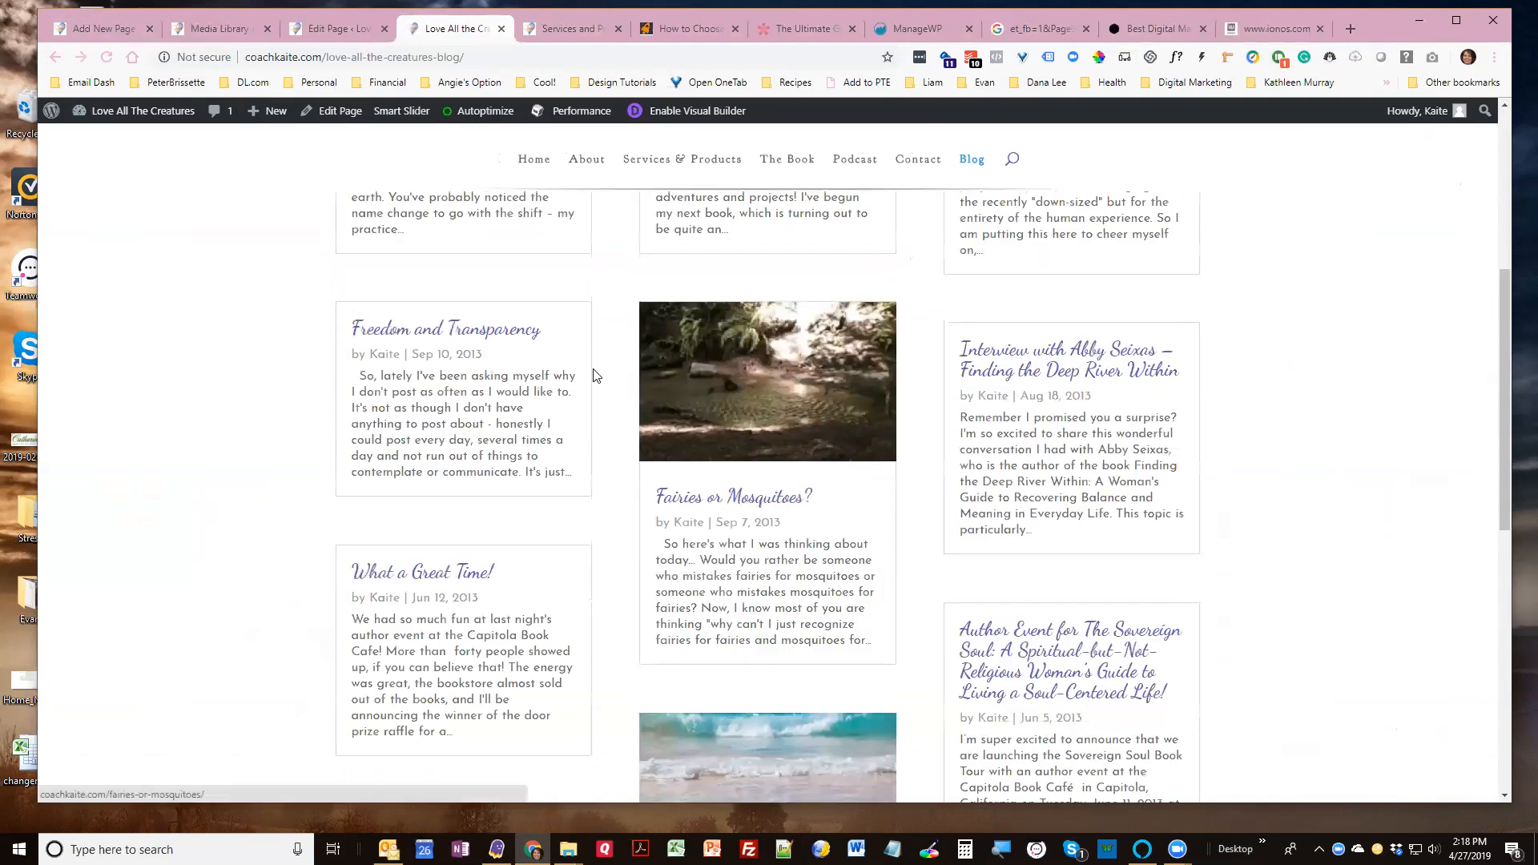
scroll(494, 347, up, 3)
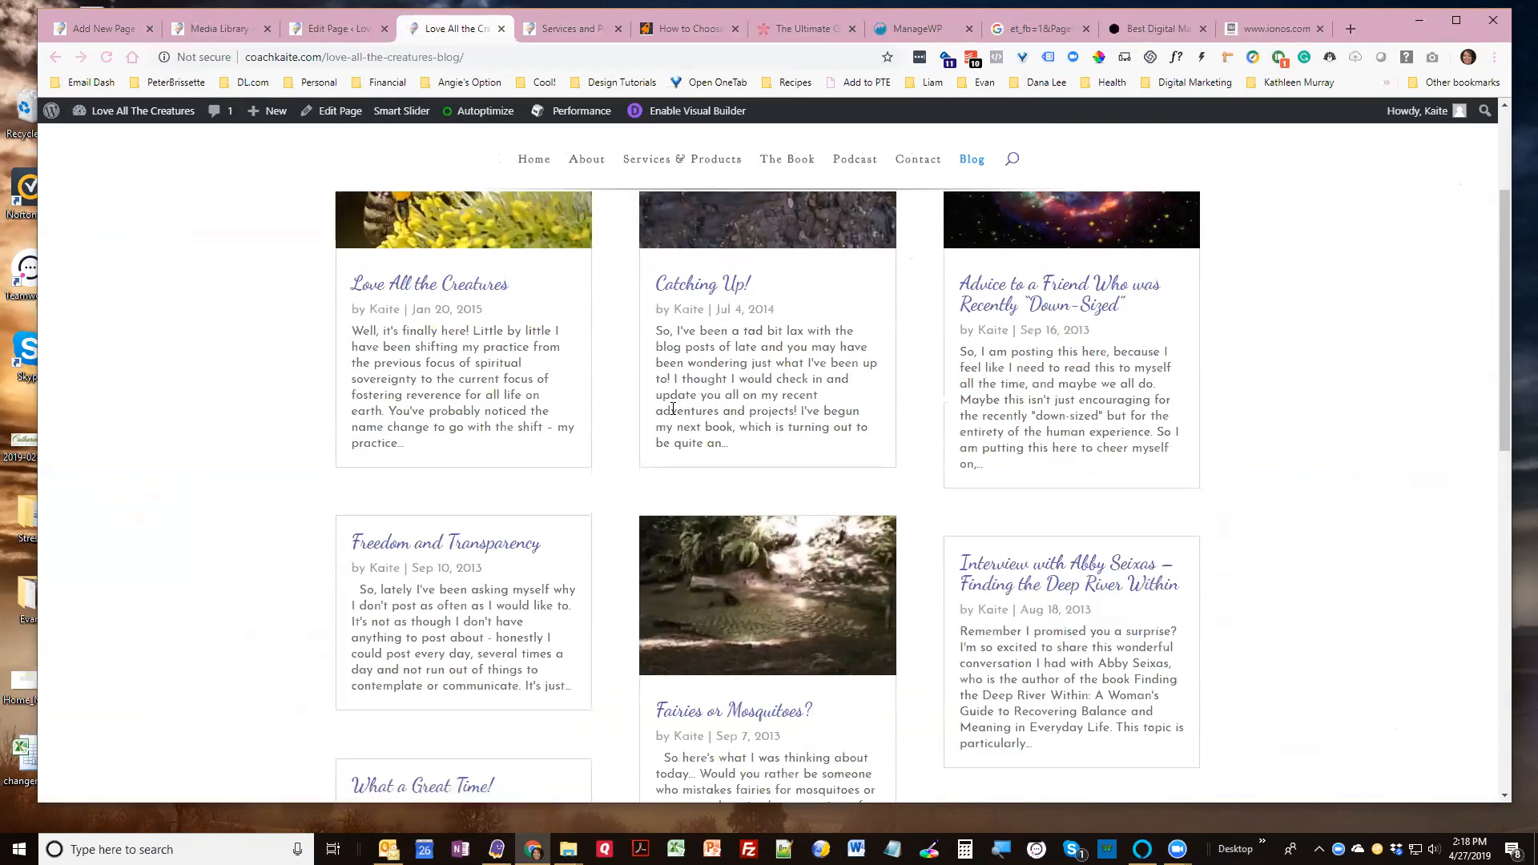
scroll(744, 396, up, 1)
scroll(1012, 576, down, 2)
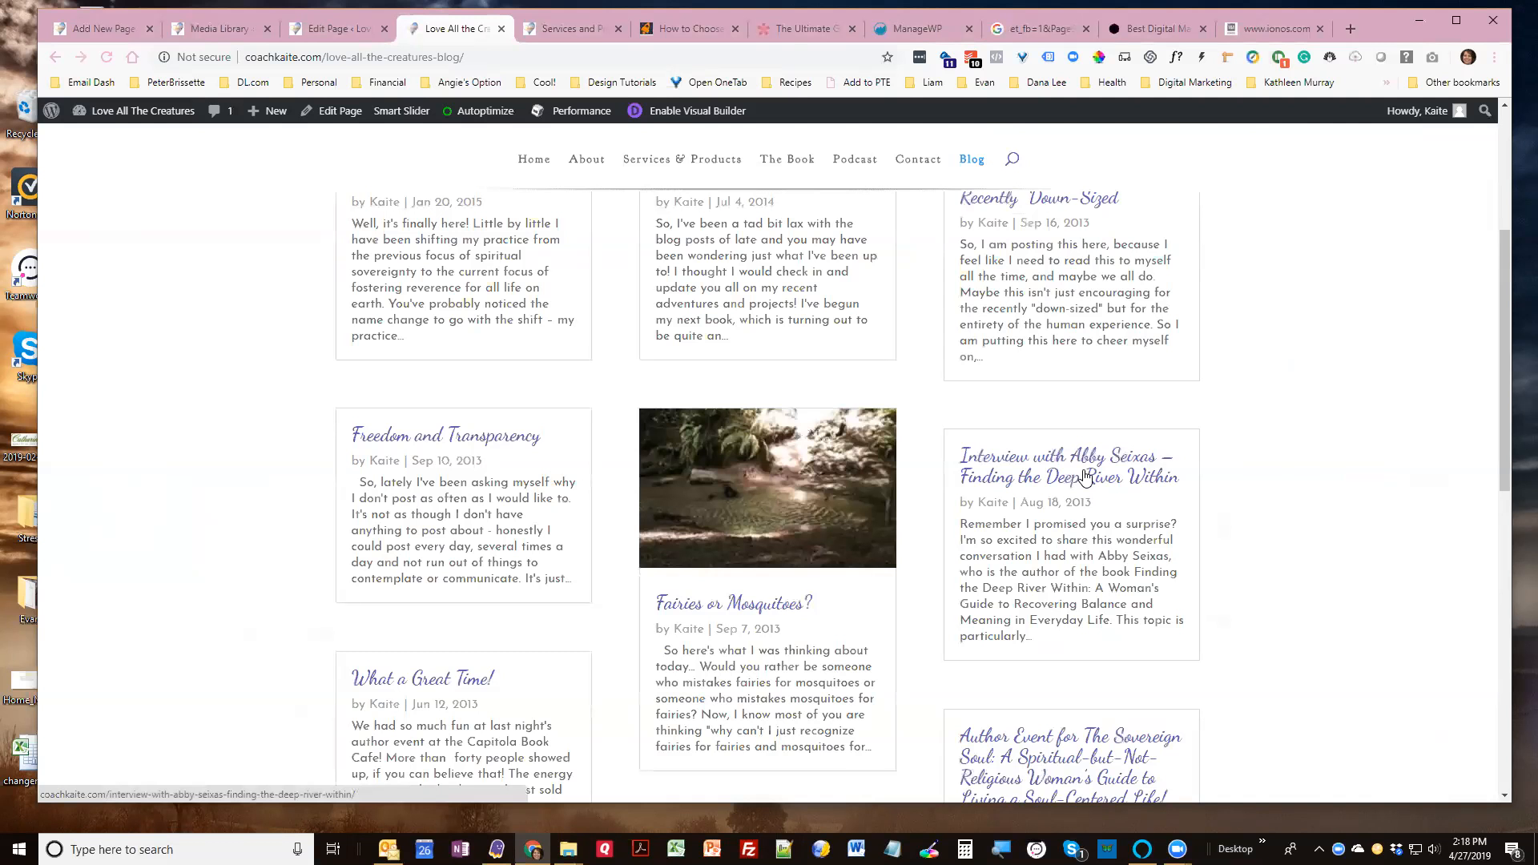
Open the Finding the Deep River Within interview post and view its book cover image on its own
click(1085, 476)
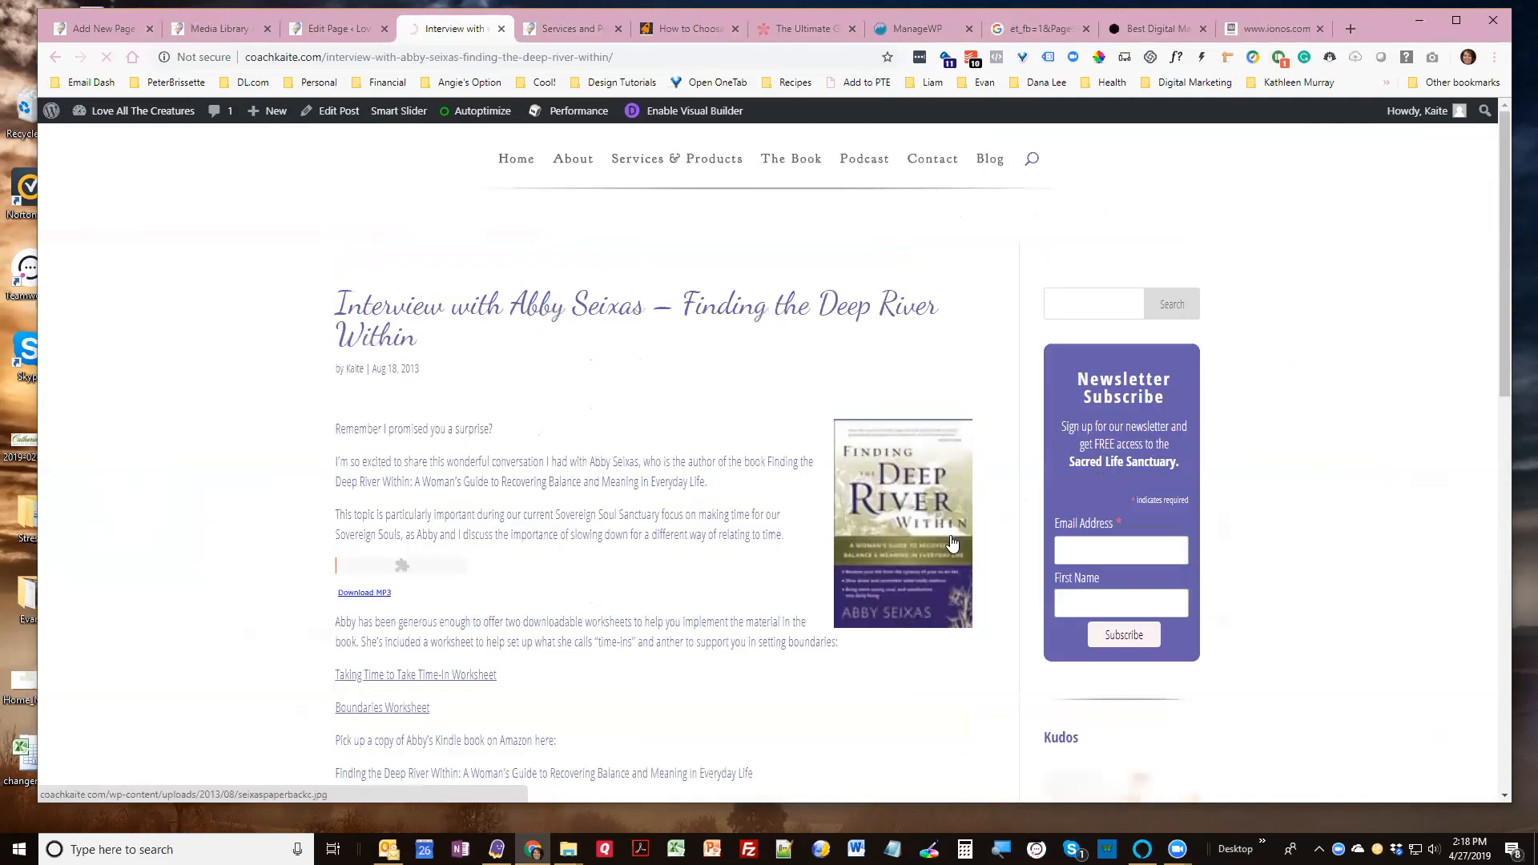
scroll(952, 544, down, 2)
click(879, 371)
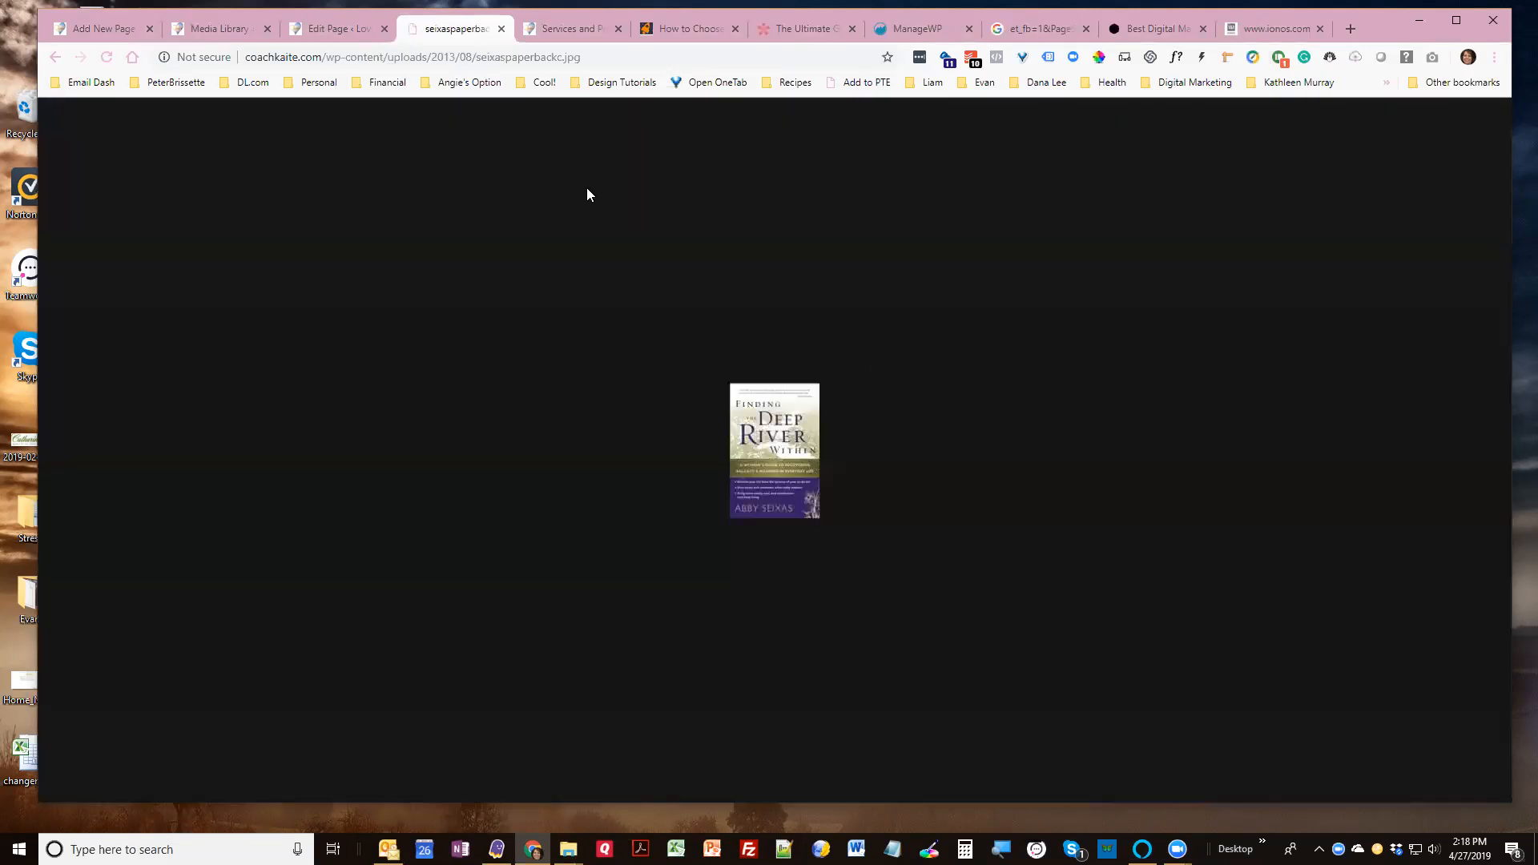
Copy the file name seixaspaperbackc from the cover image's address, look to the local image folders, and close the image page
click(444, 53)
double_click(505, 57)
right_click(503, 60)
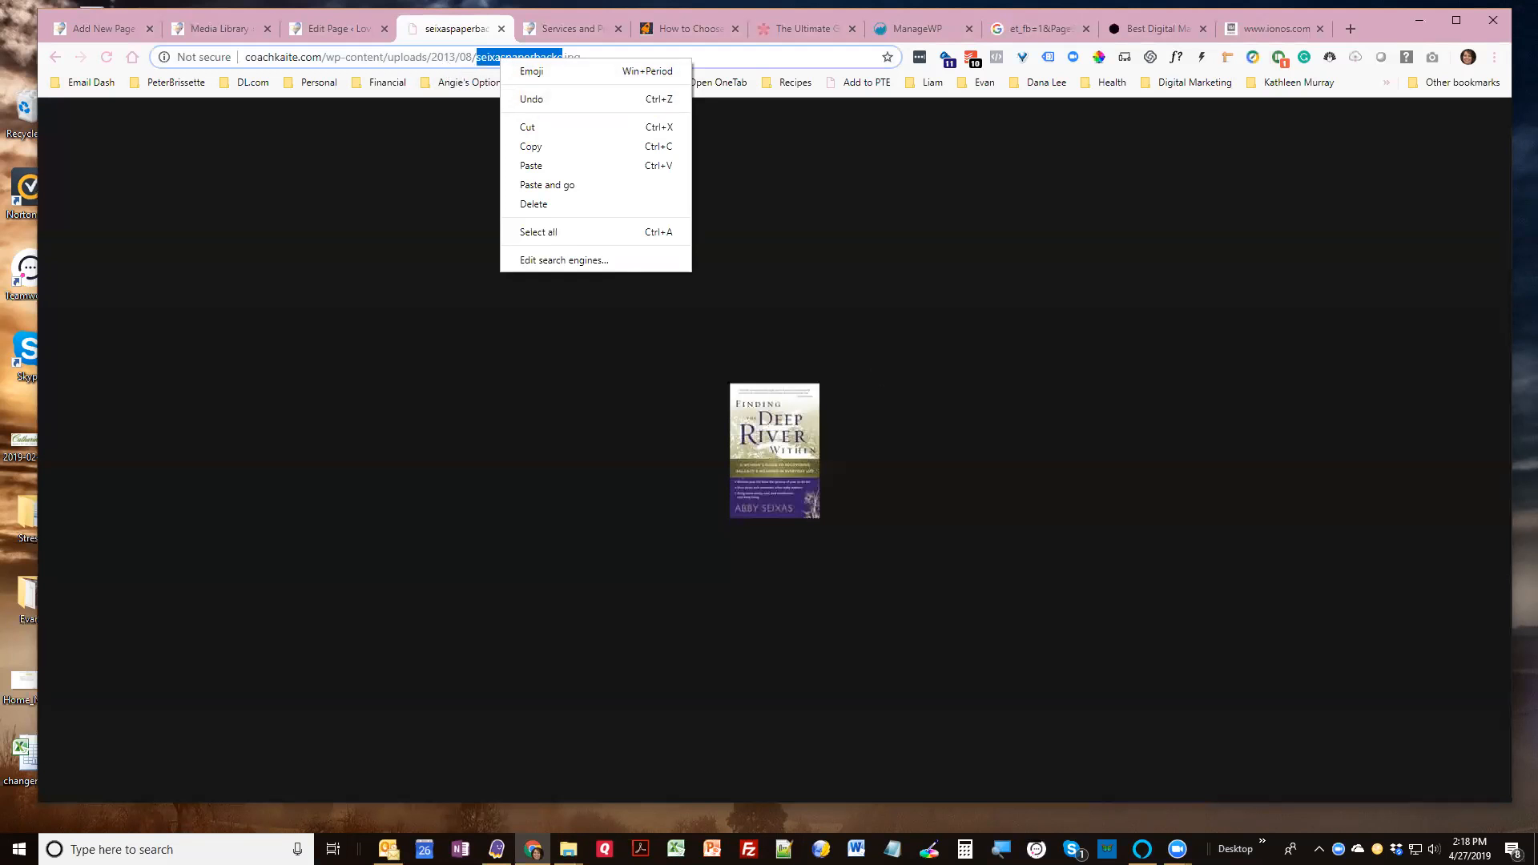
click(569, 849)
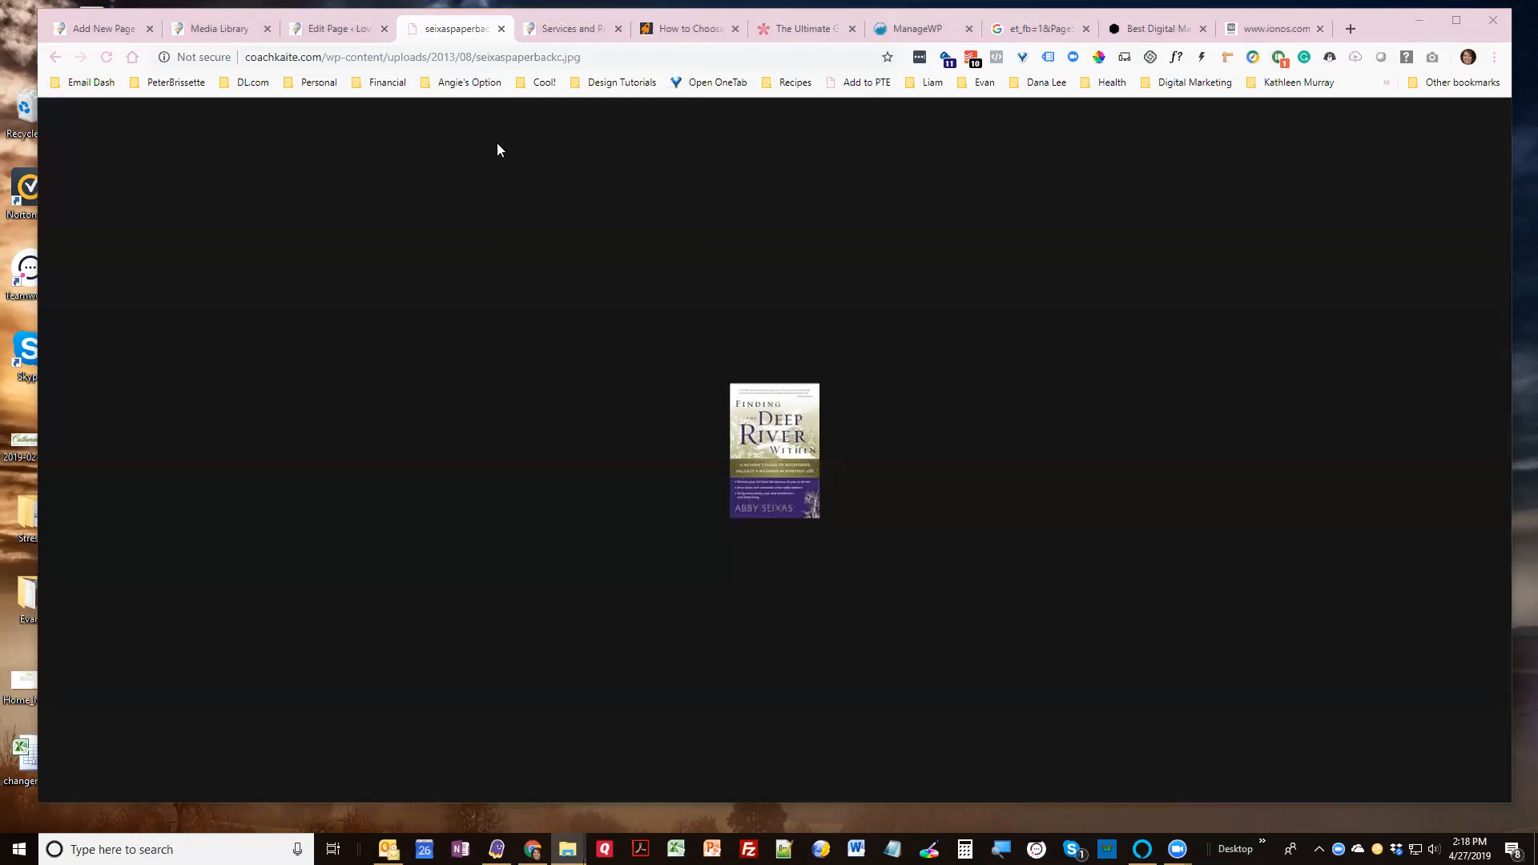
click(501, 28)
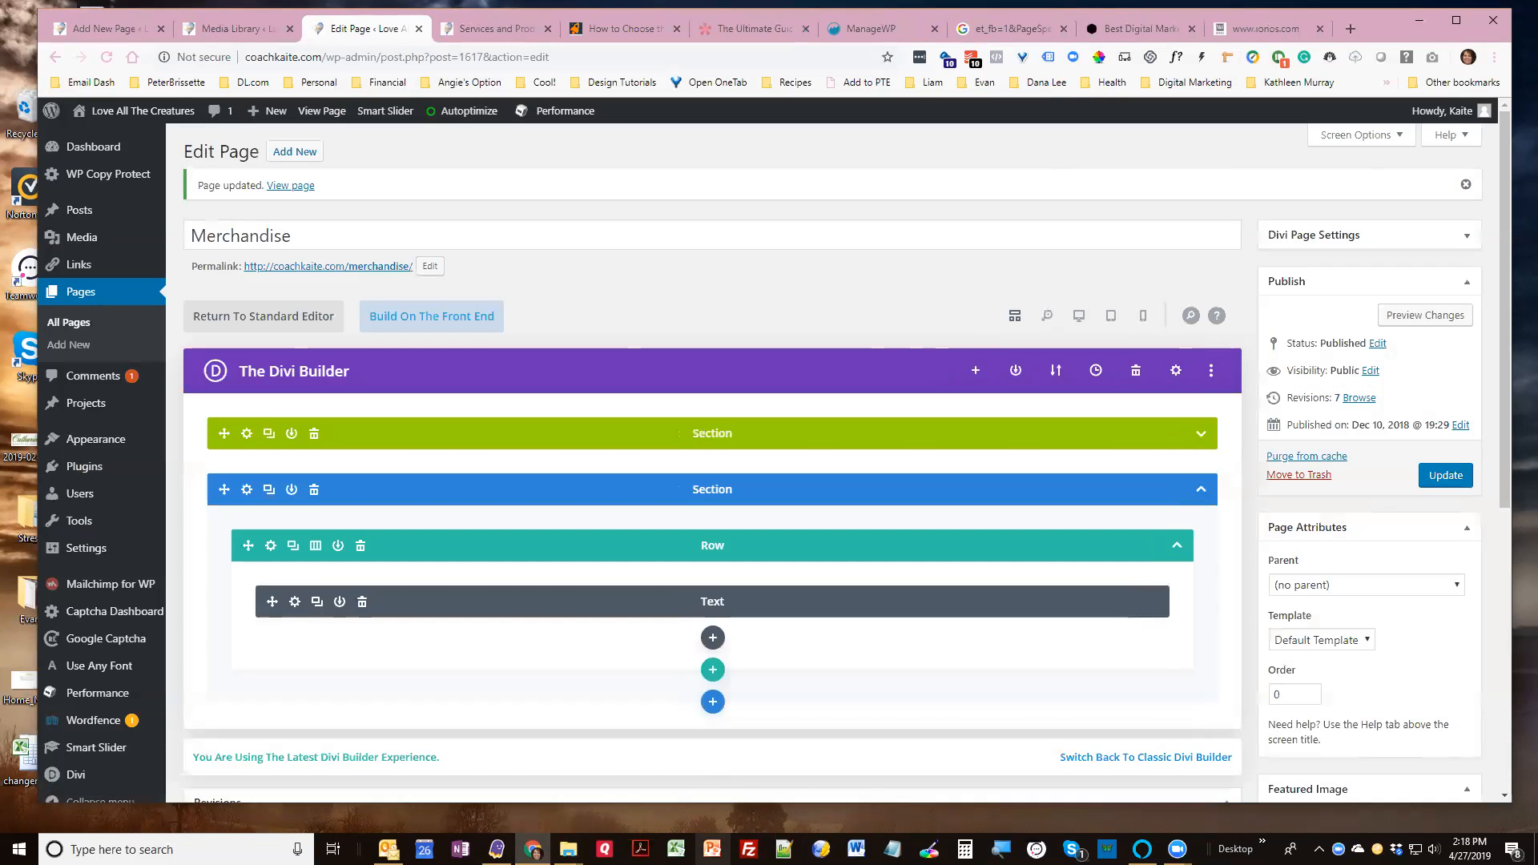
Try out a rectangle on a cleared PowerPoint slide, and discard the presentation without saving
click(712, 849)
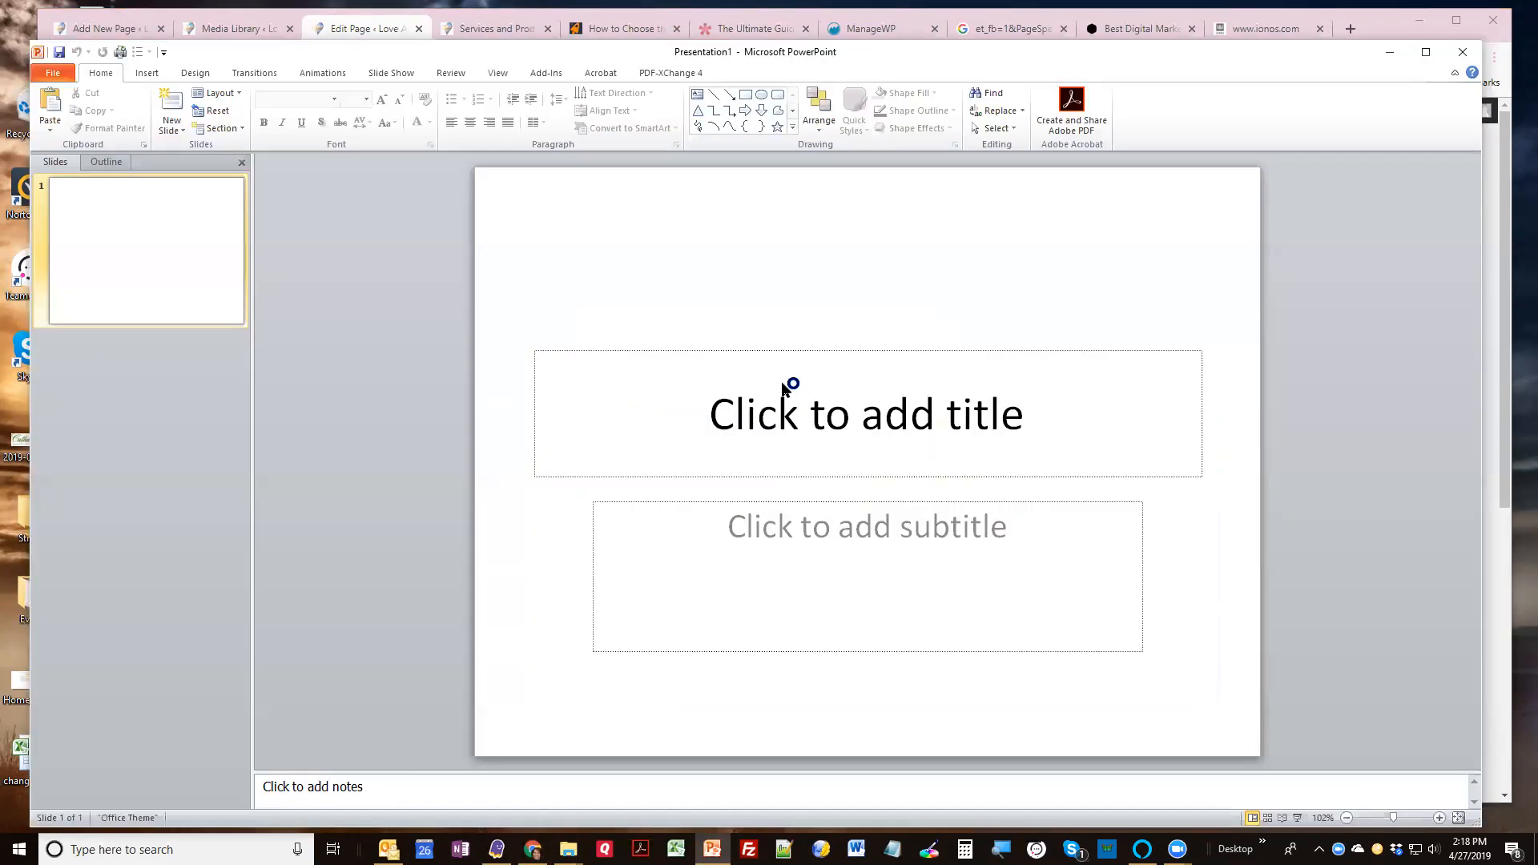
mouse_move(496, 251)
mouse_down()
mouse_move(843, 726)
mouse_move(1234, 723)
mouse_up()
key(Delete)
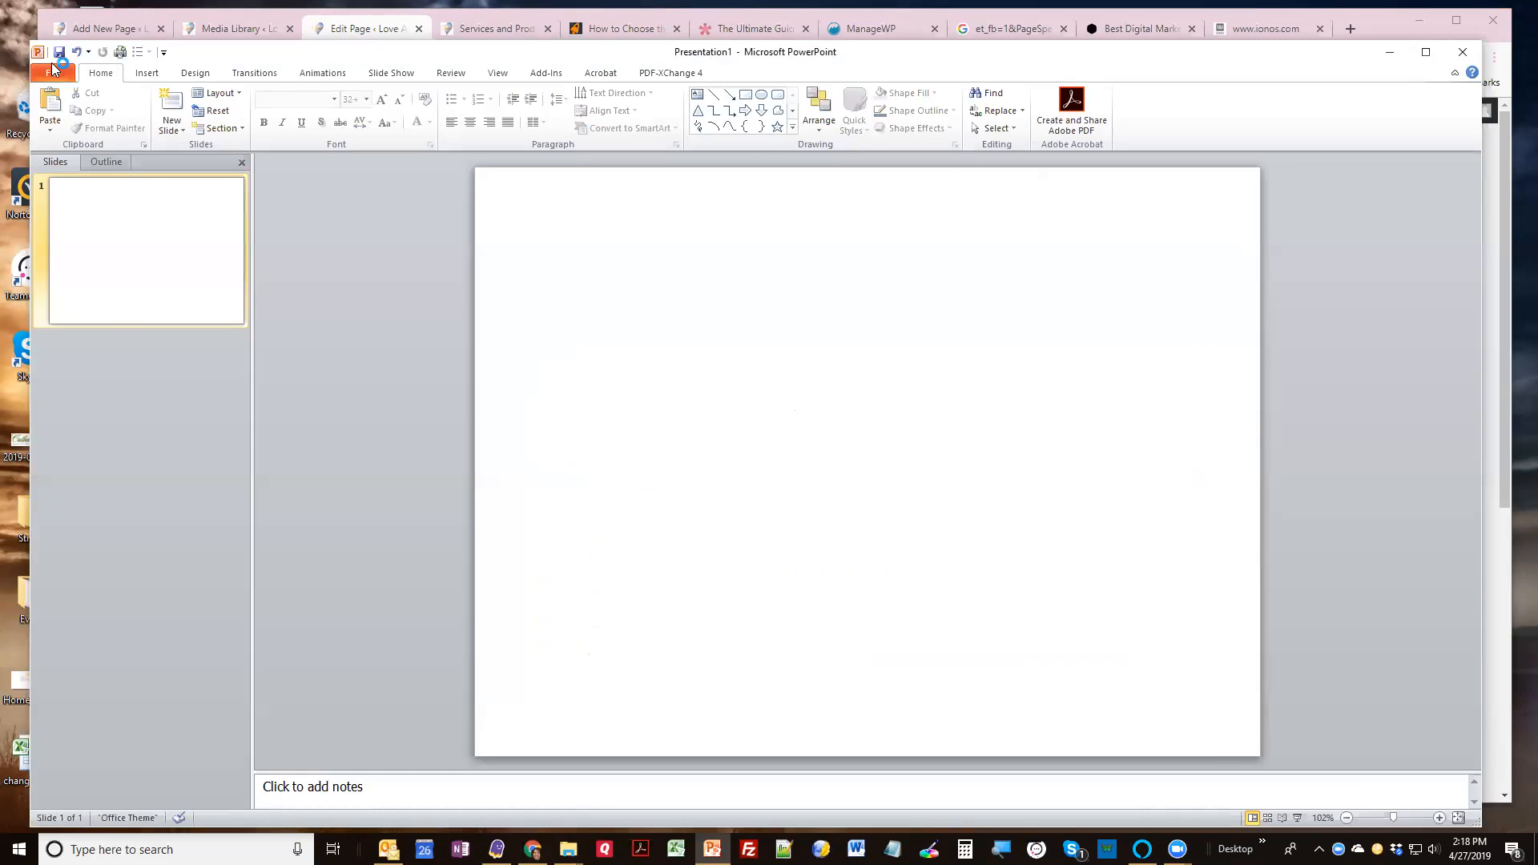
click(146, 73)
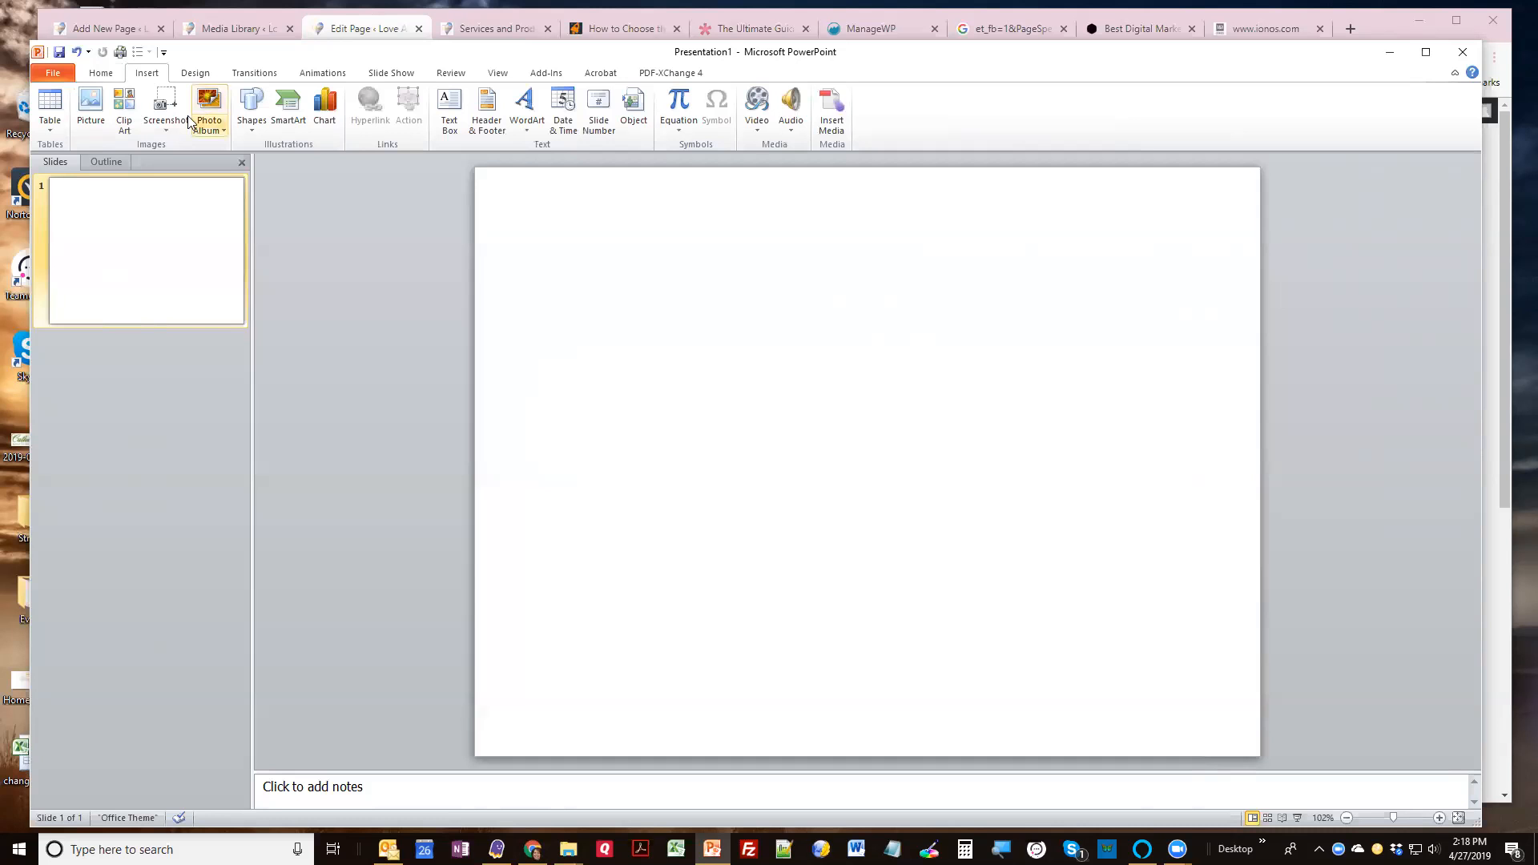
click(255, 118)
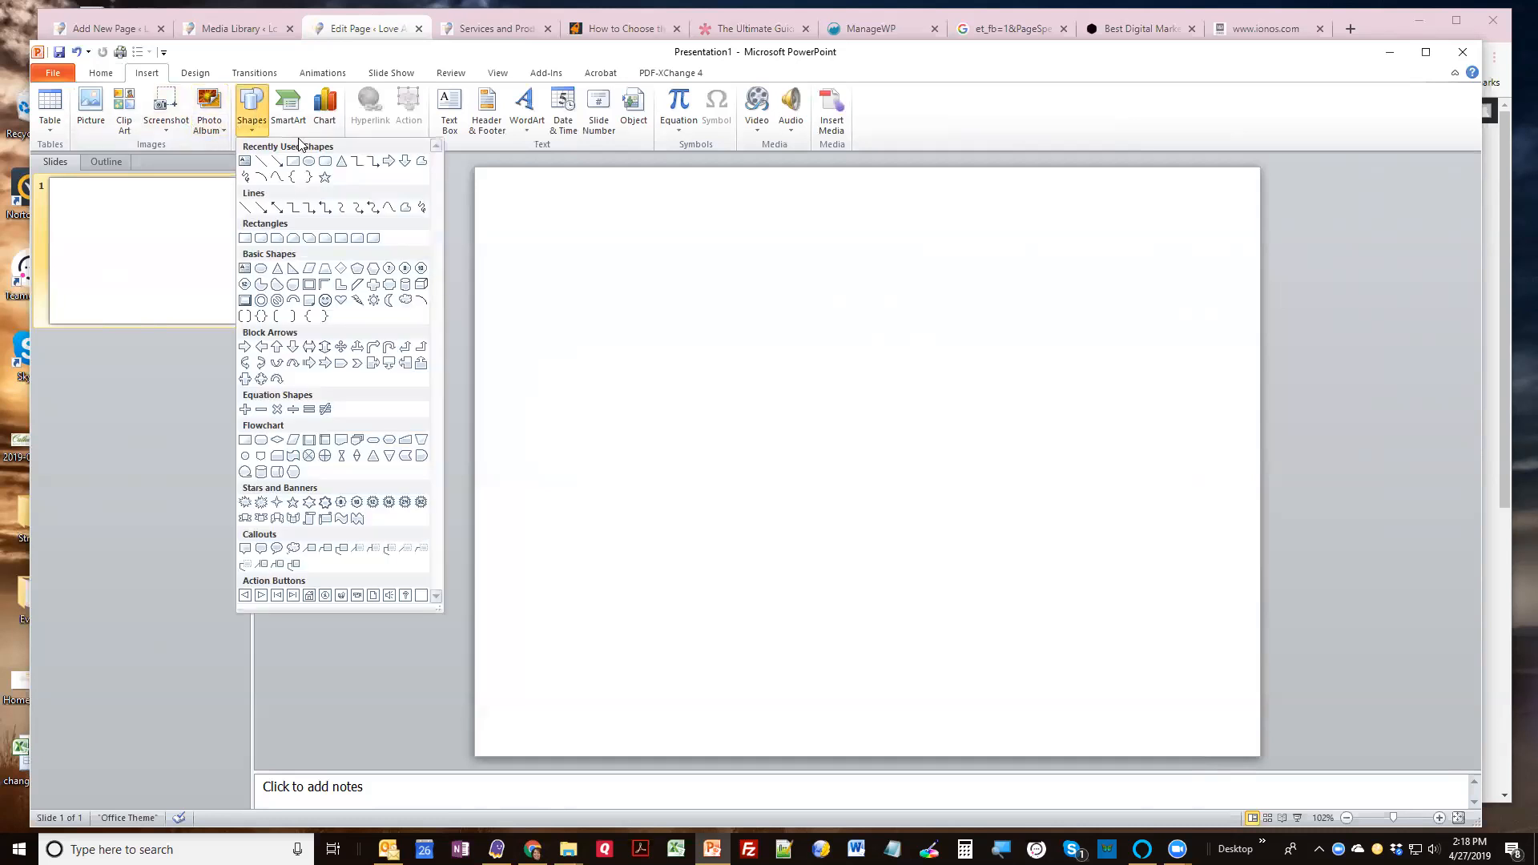
click(293, 160)
drag(573, 273, 953, 494)
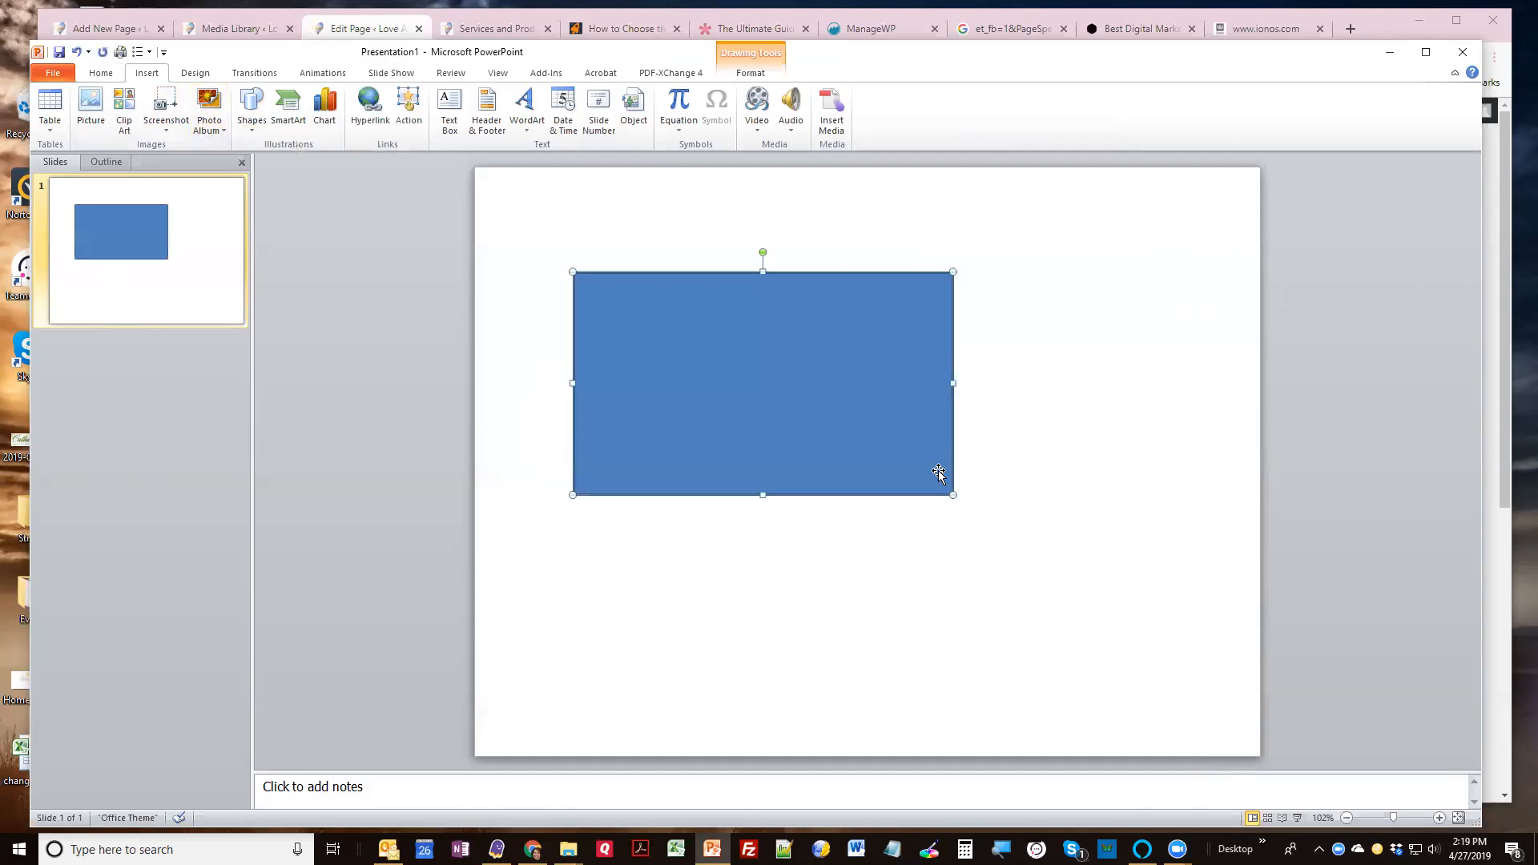
click(1479, 60)
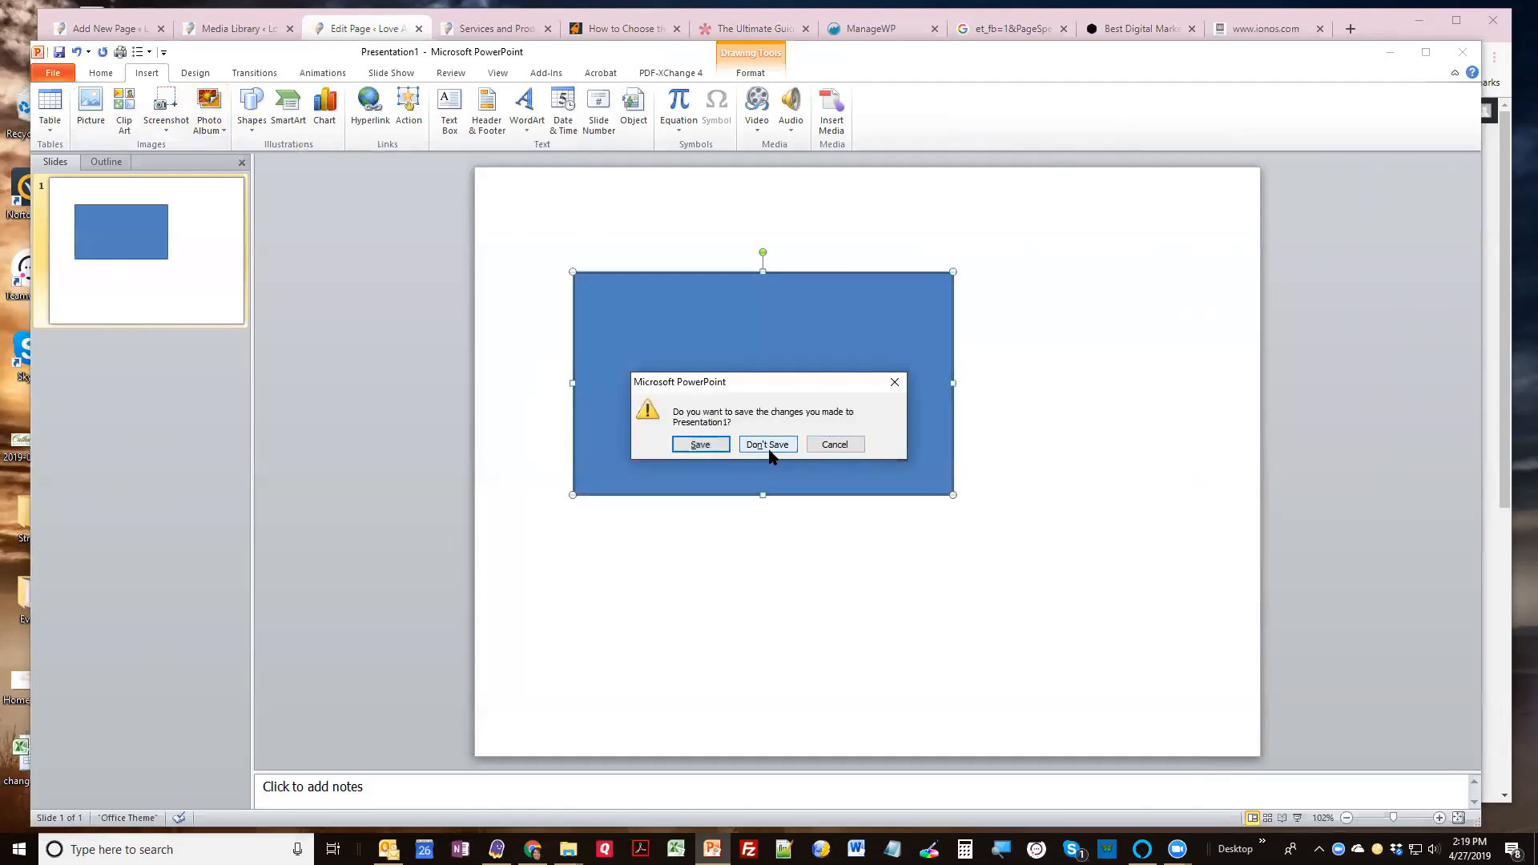
click(771, 454)
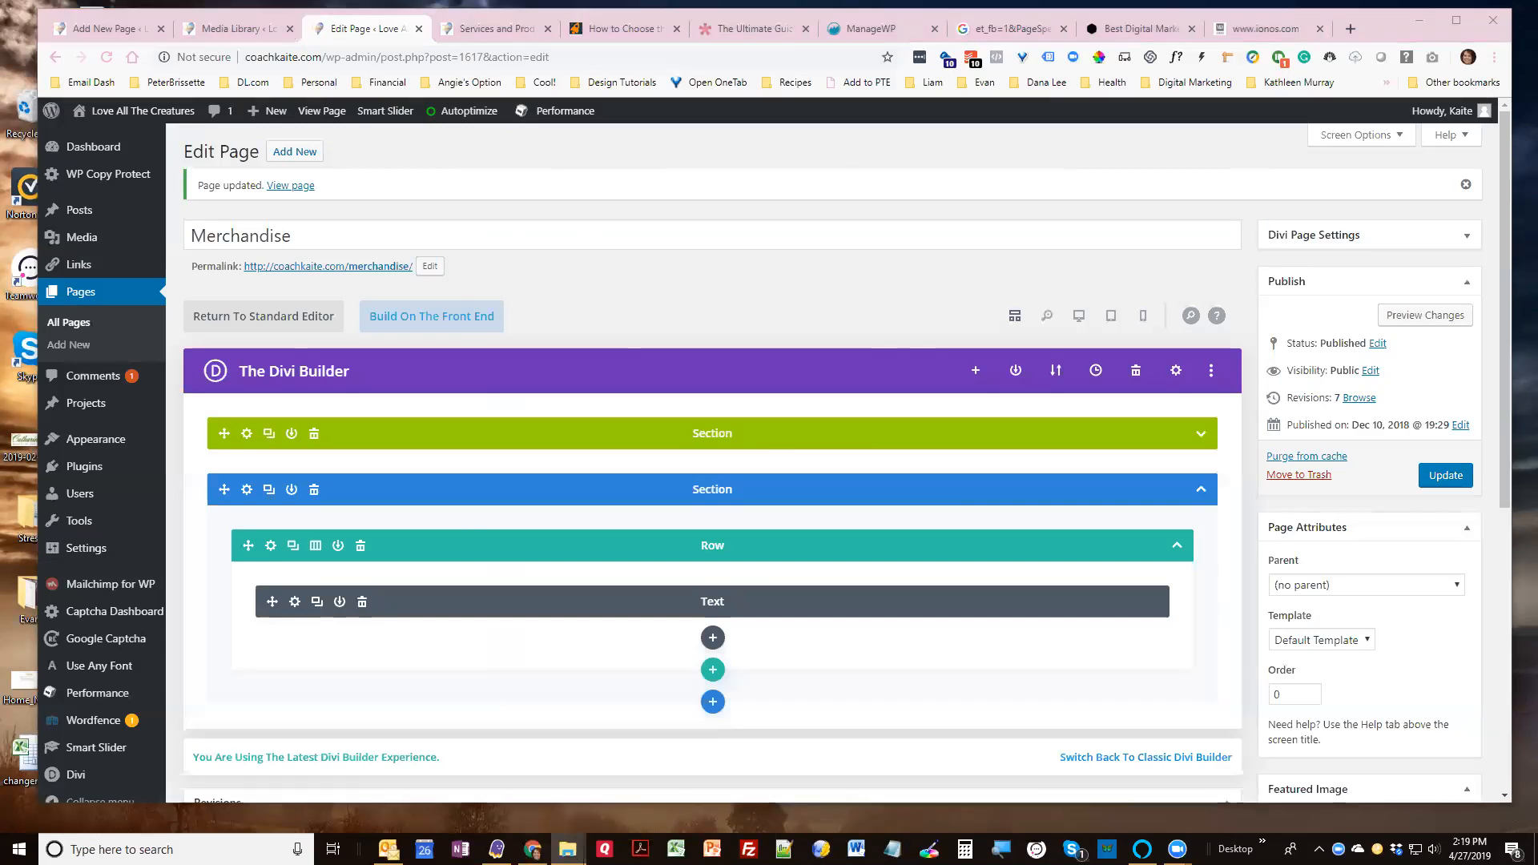
Open seixaspaperbackc.jpg from the 2013 uploads' 08 folder in Paint for editing
click(568, 850)
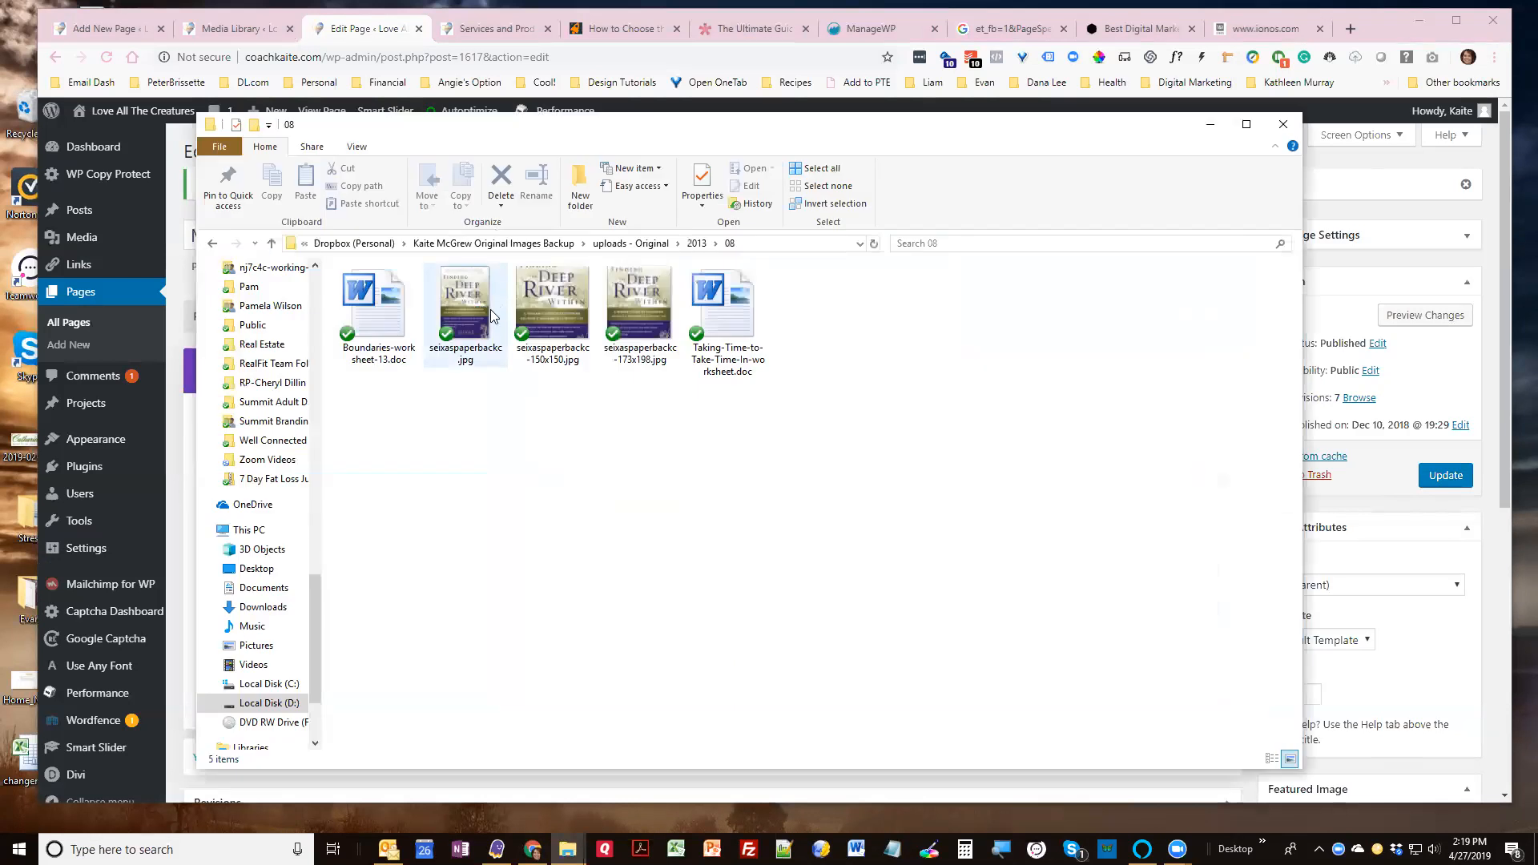
click(458, 285)
right_click(457, 286)
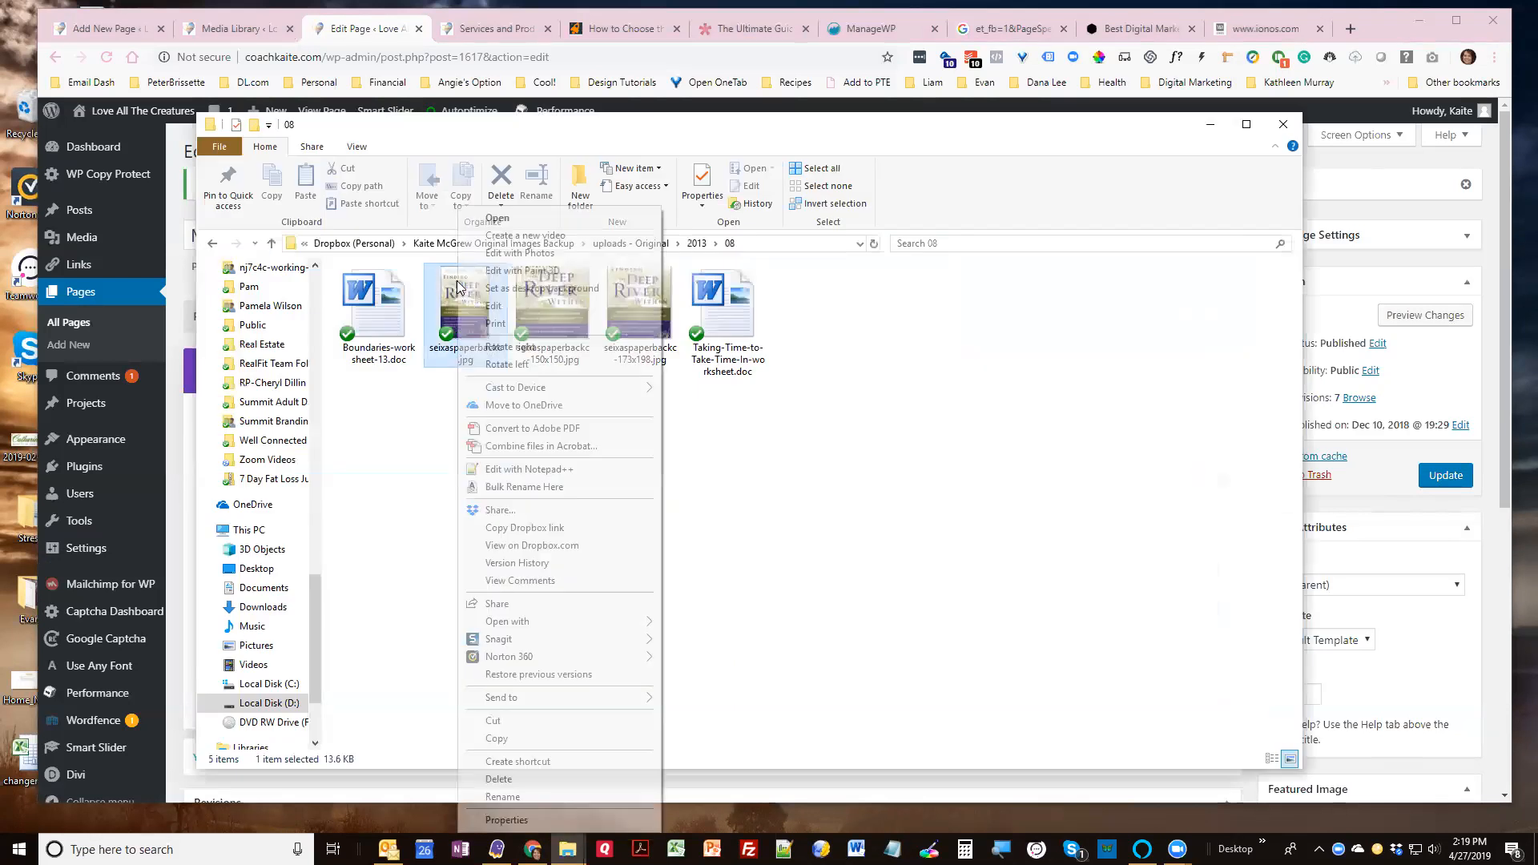
click(493, 308)
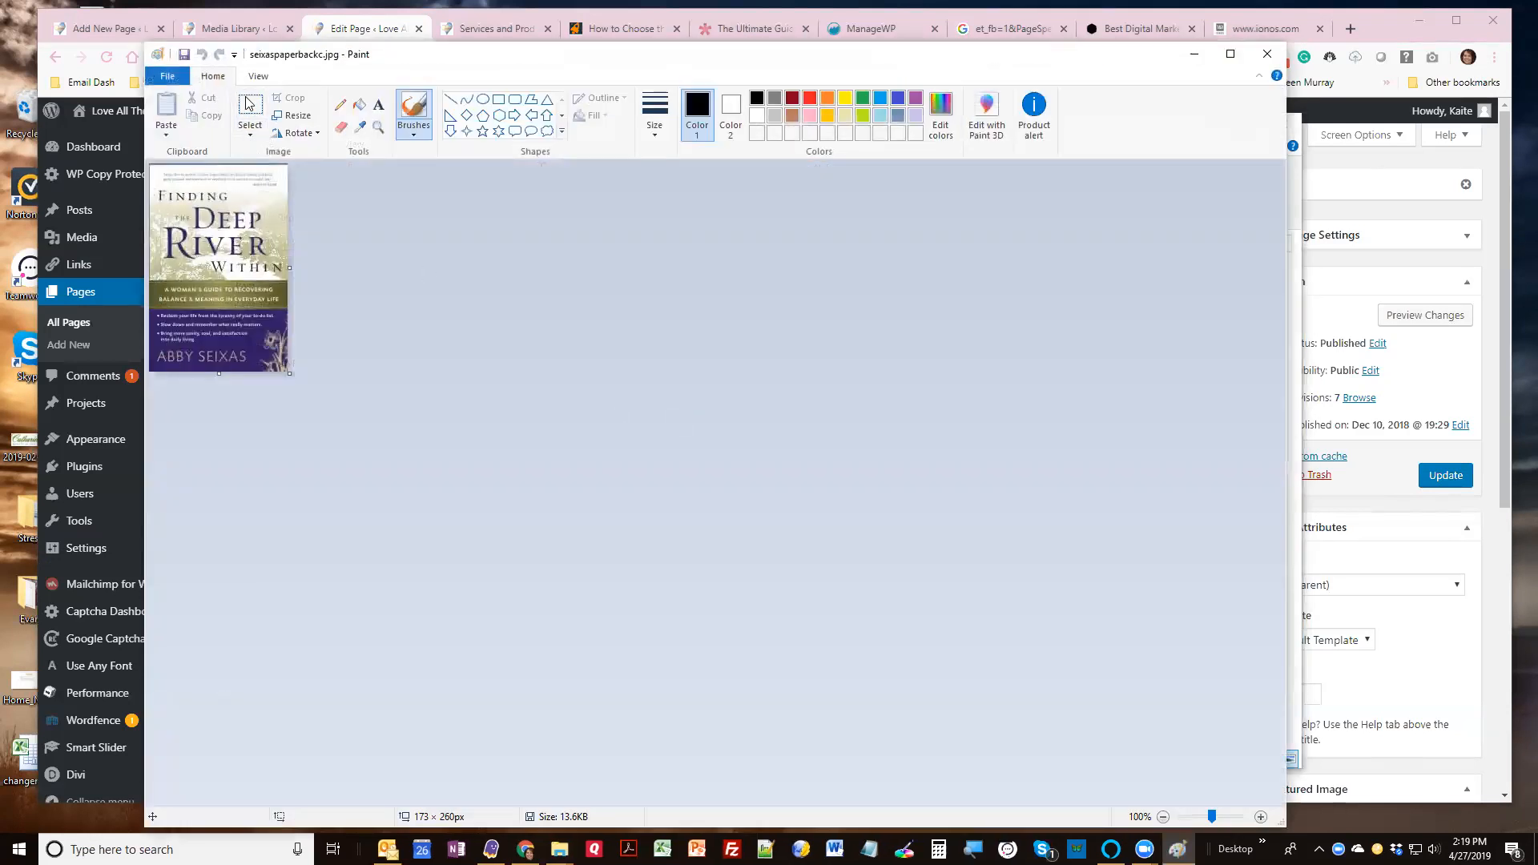
Try to draw a rectangle about 502 × 261 px over and beyond the book cover, undo it, and close the image
click(281, 115)
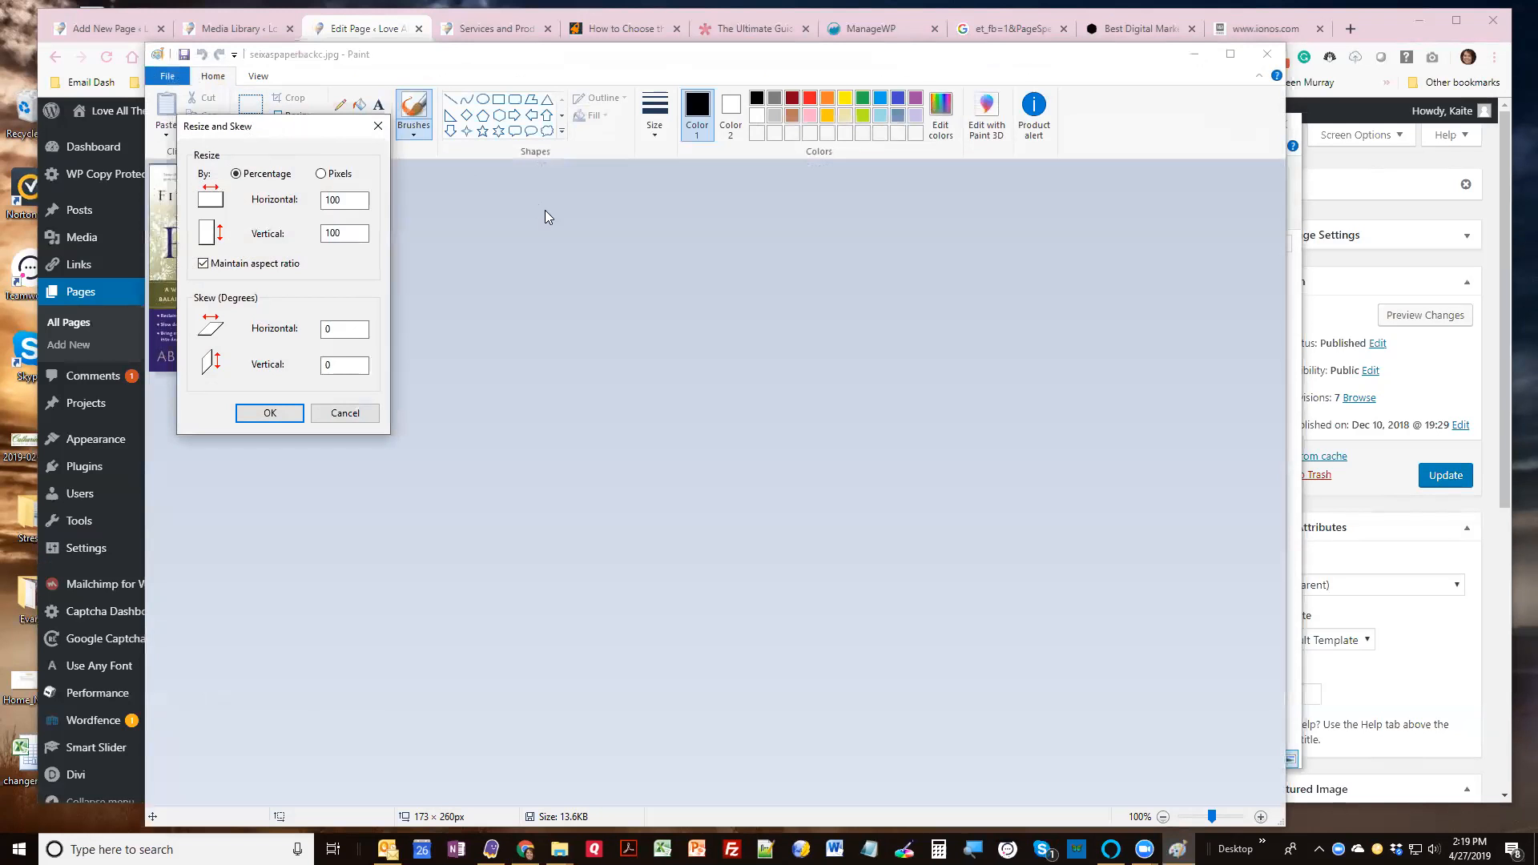
click(377, 128)
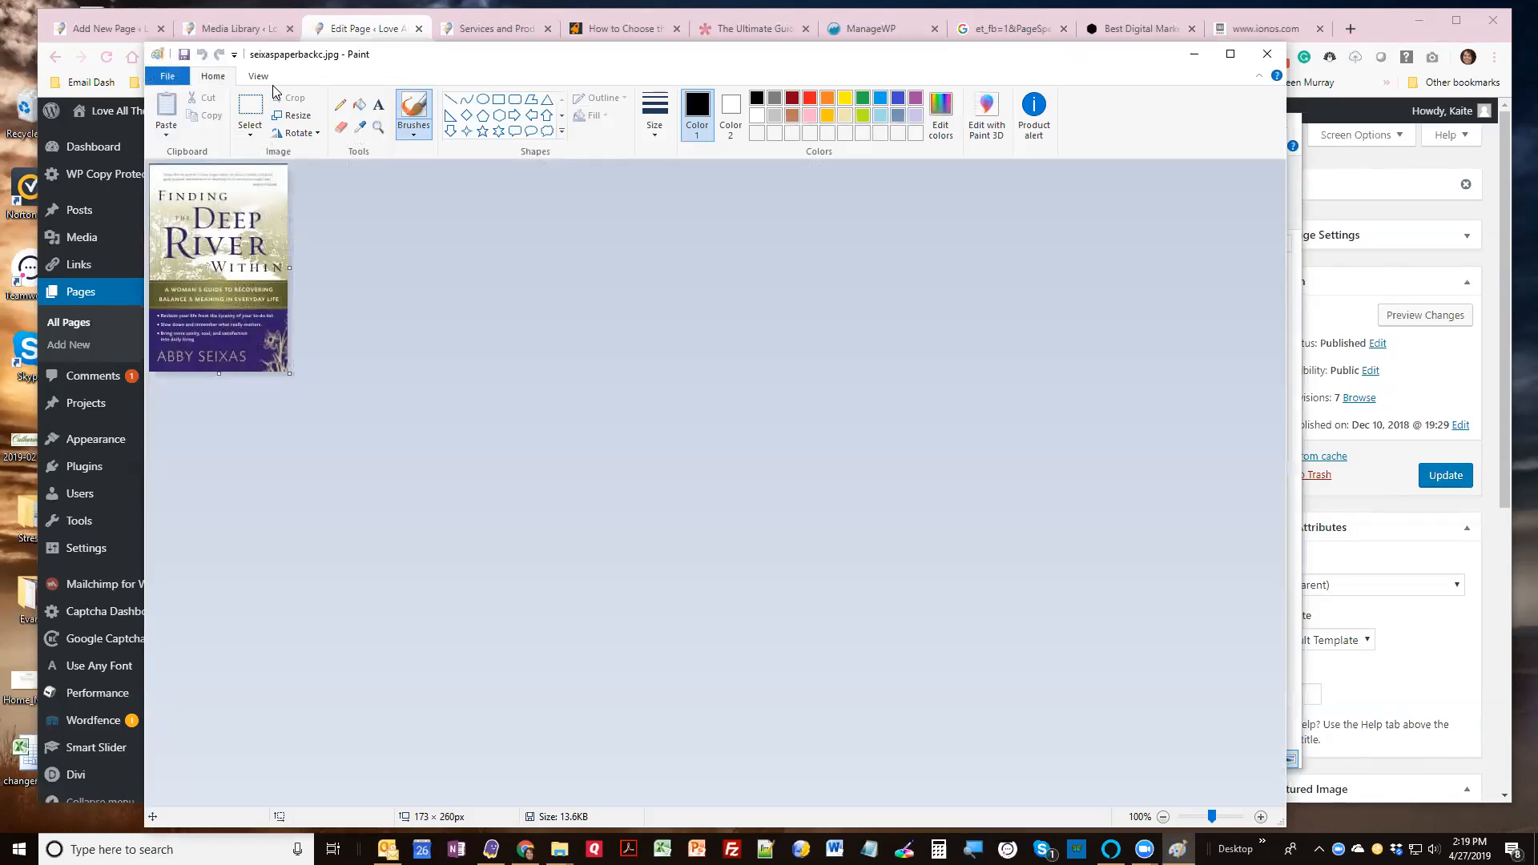
click(499, 99)
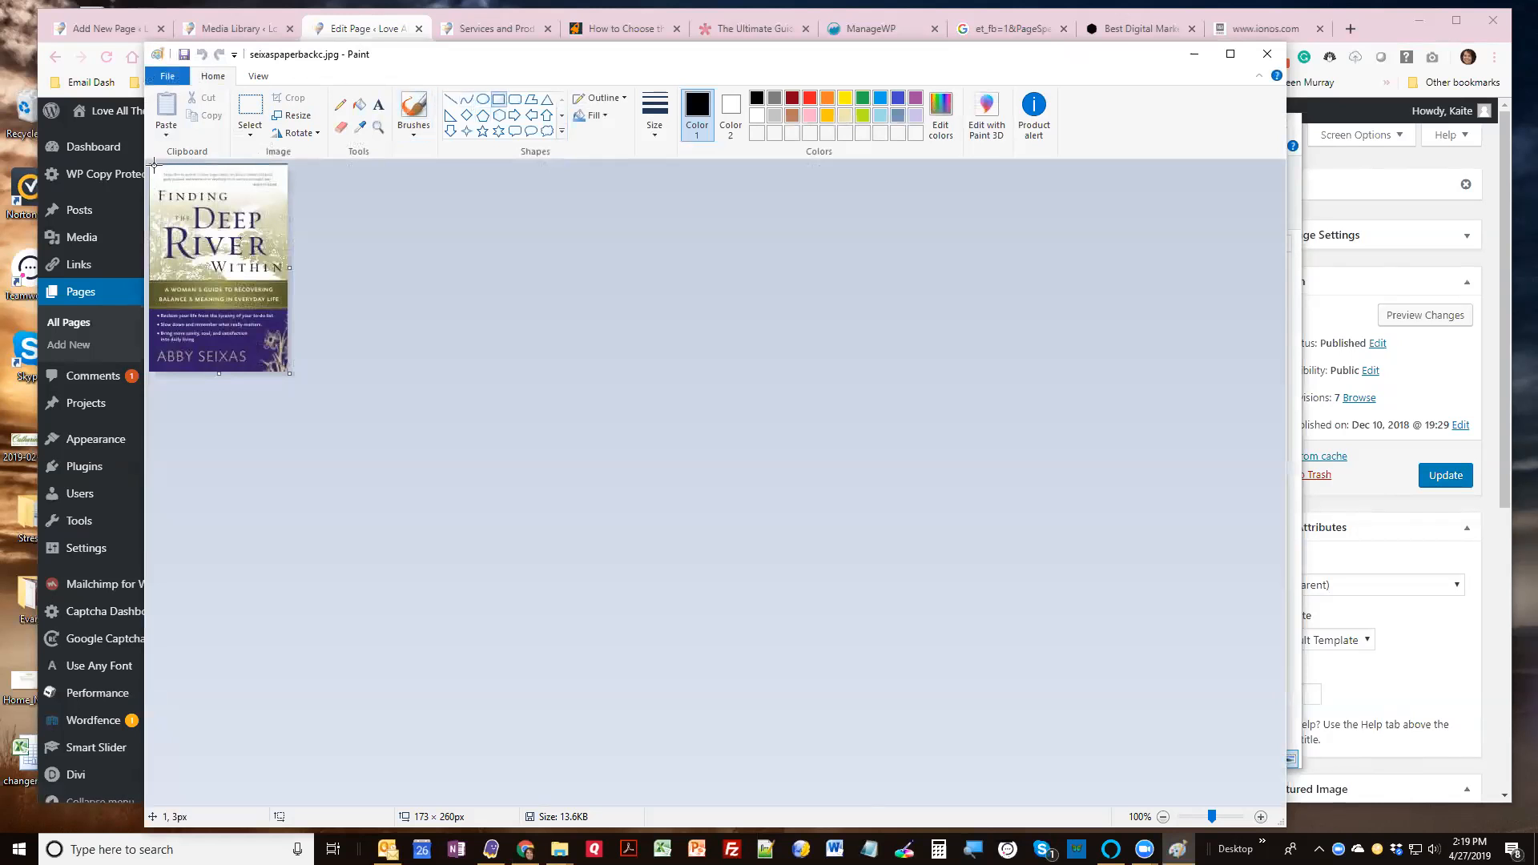
mouse_move(152, 165)
mouse_down()
mouse_move(524, 298)
mouse_move(553, 372)
mouse_up()
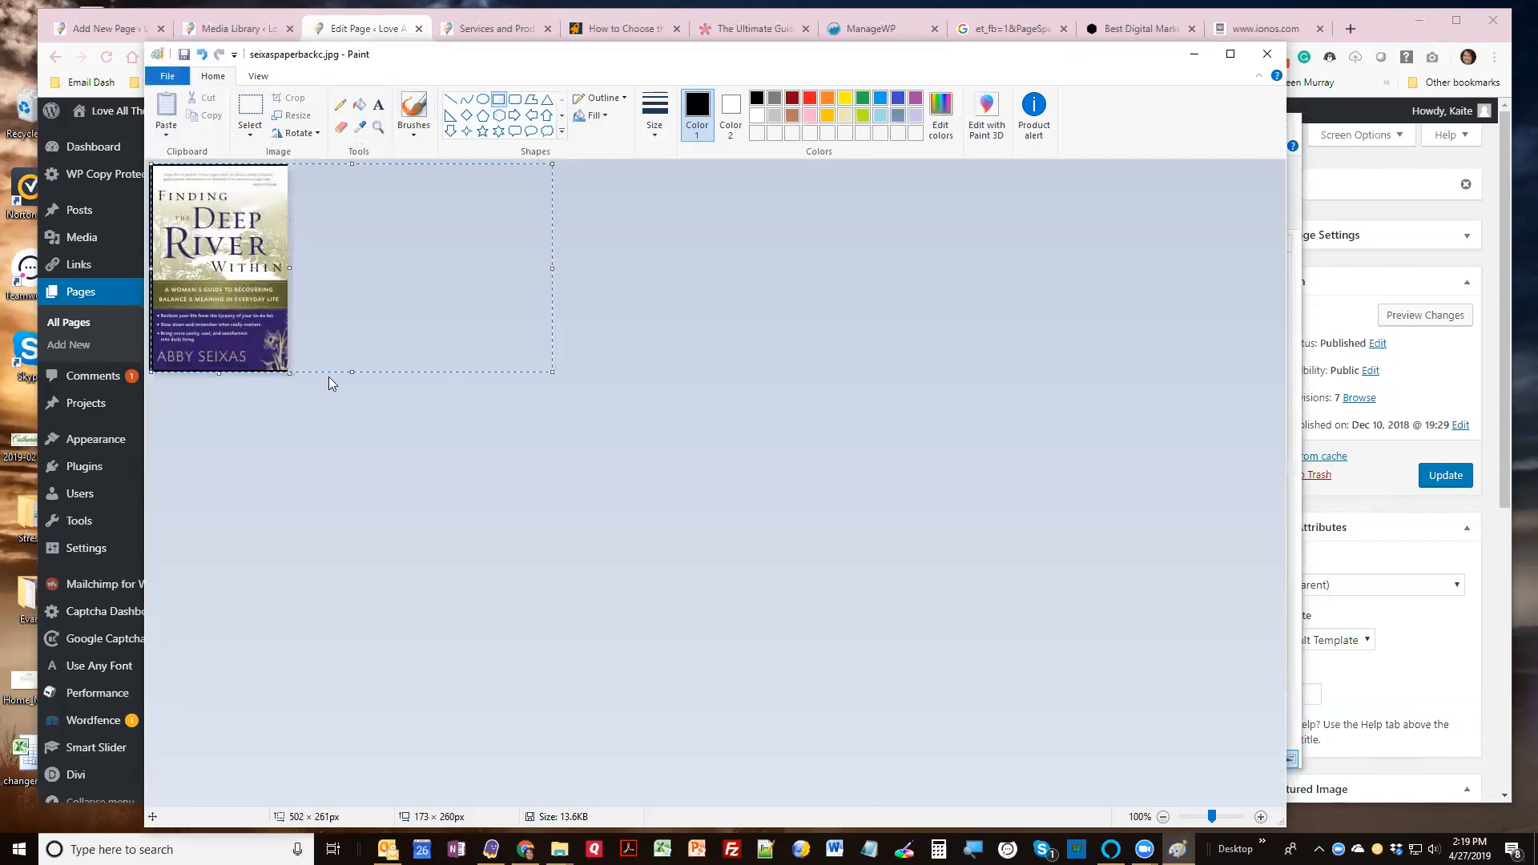
click(203, 55)
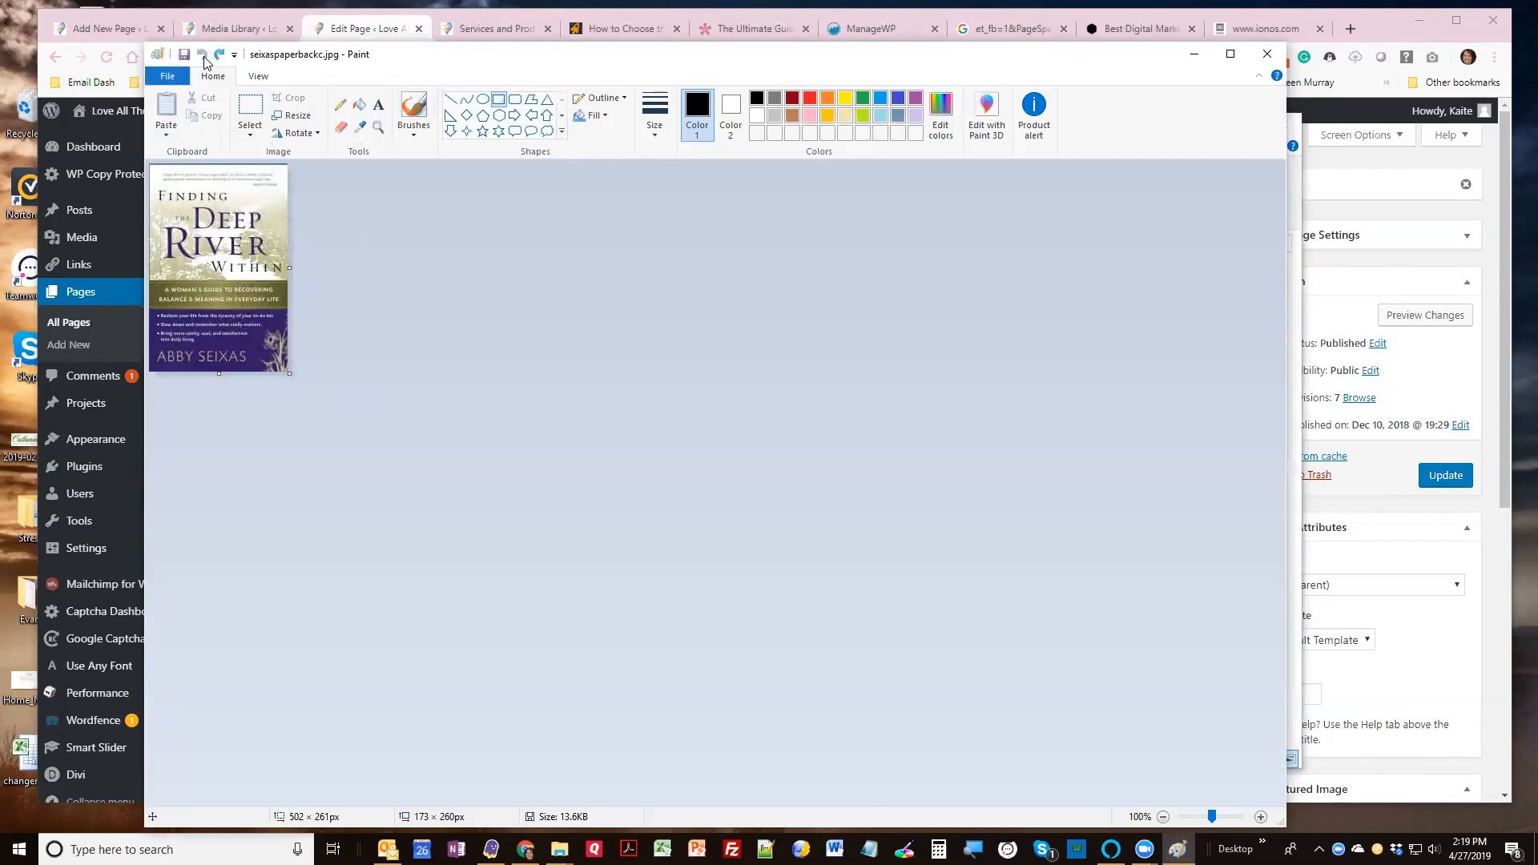
click(1266, 53)
click(781, 479)
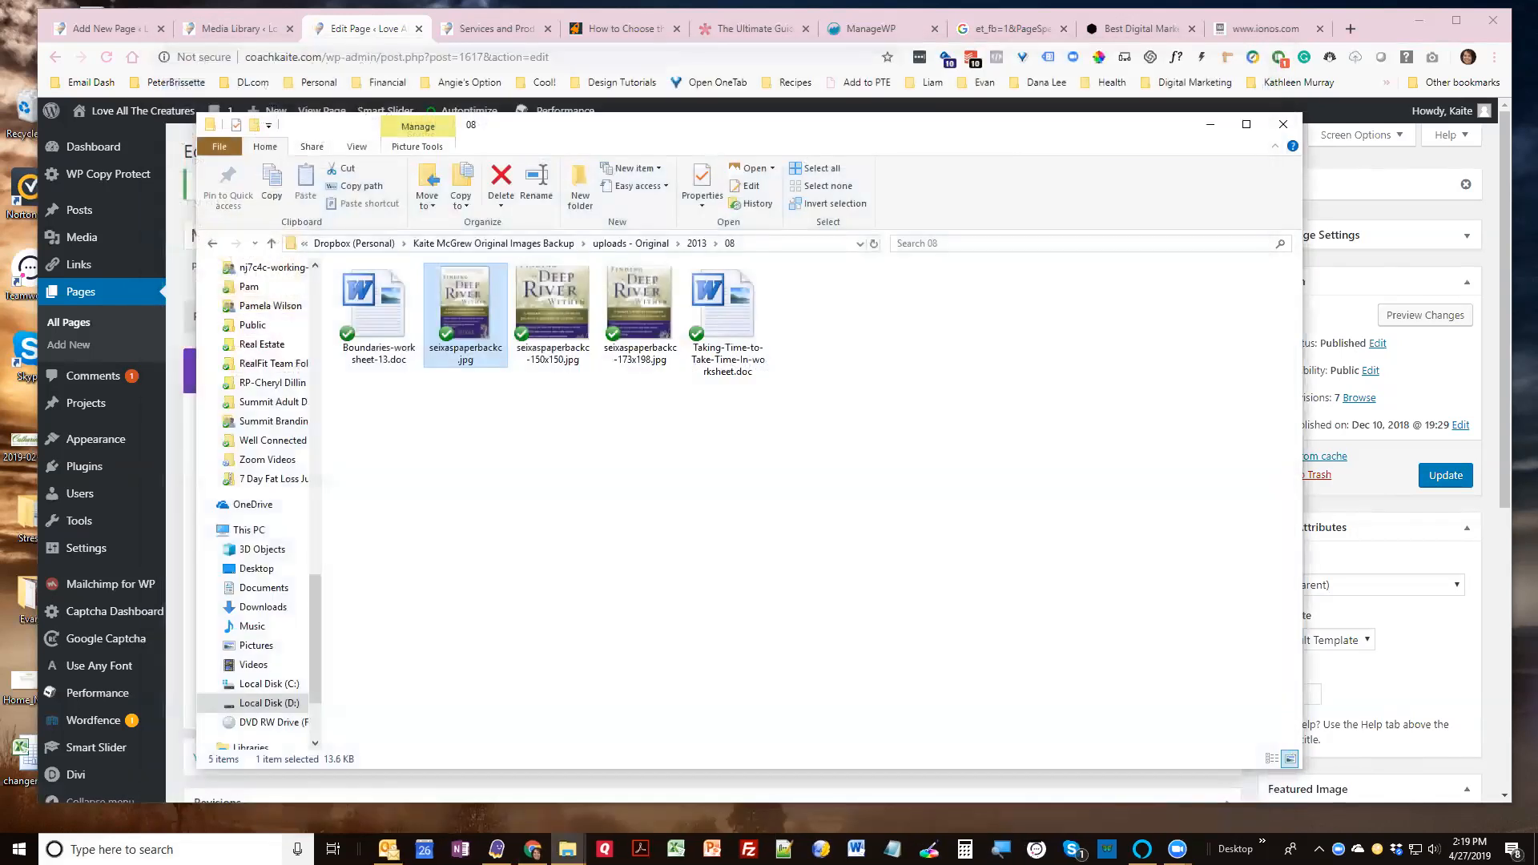
Find Paint among the installed apps and start it with a blank canvas
key(super)
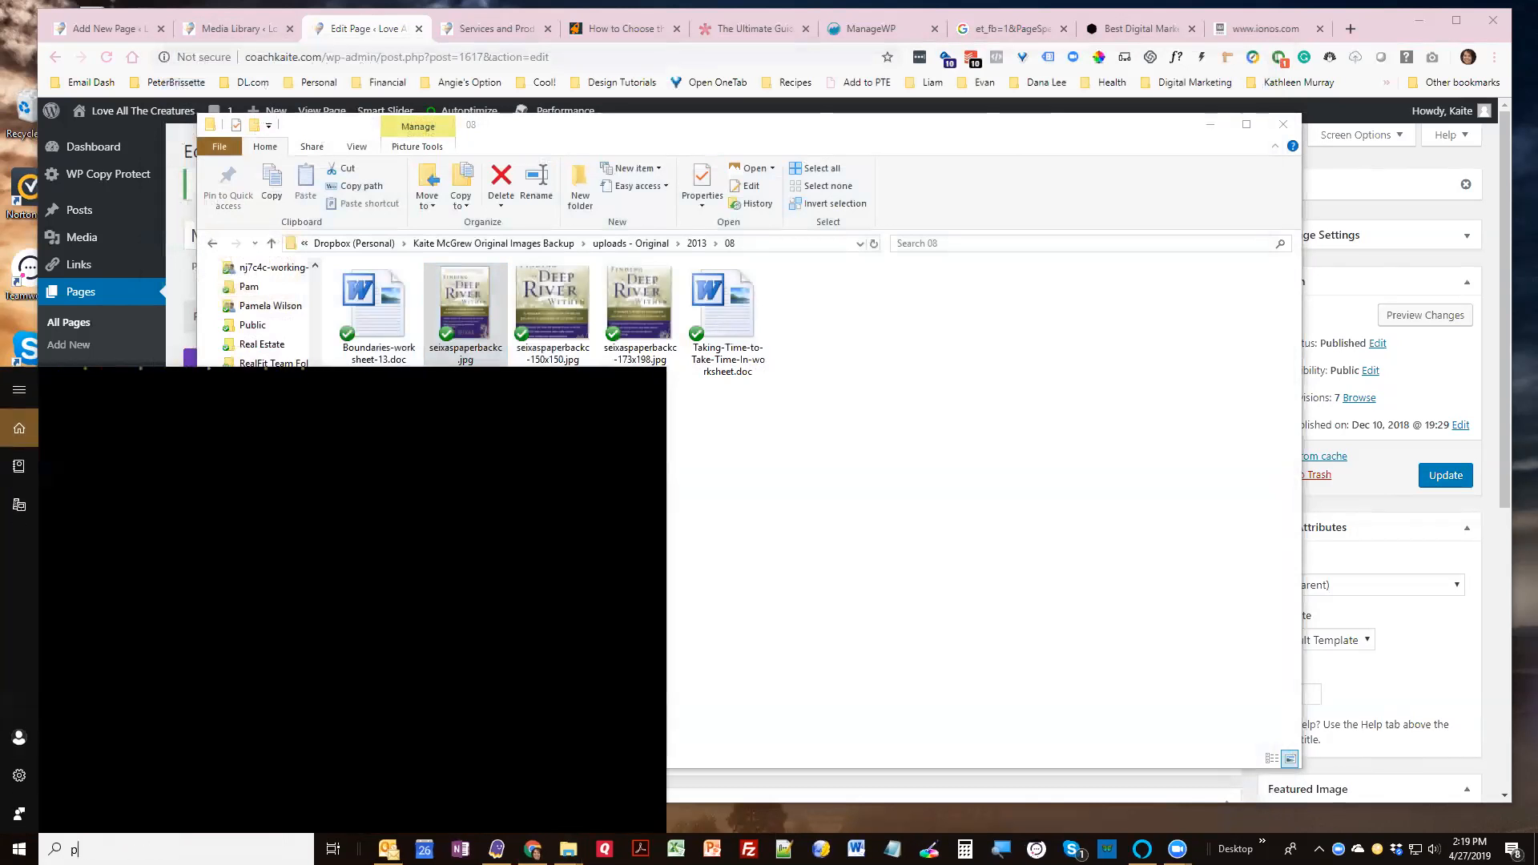
text(paint)
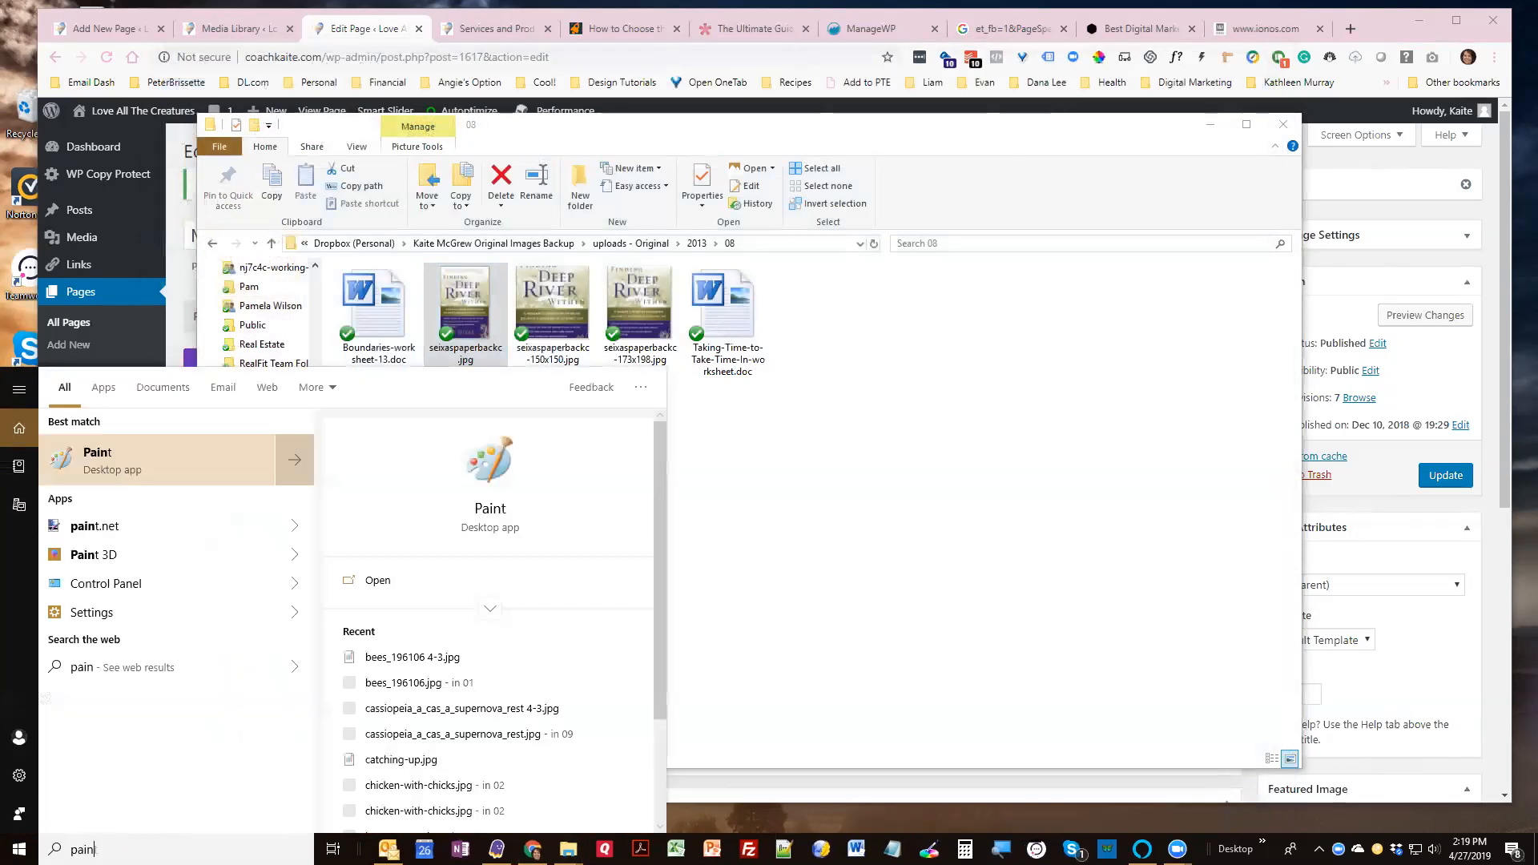
click(94, 455)
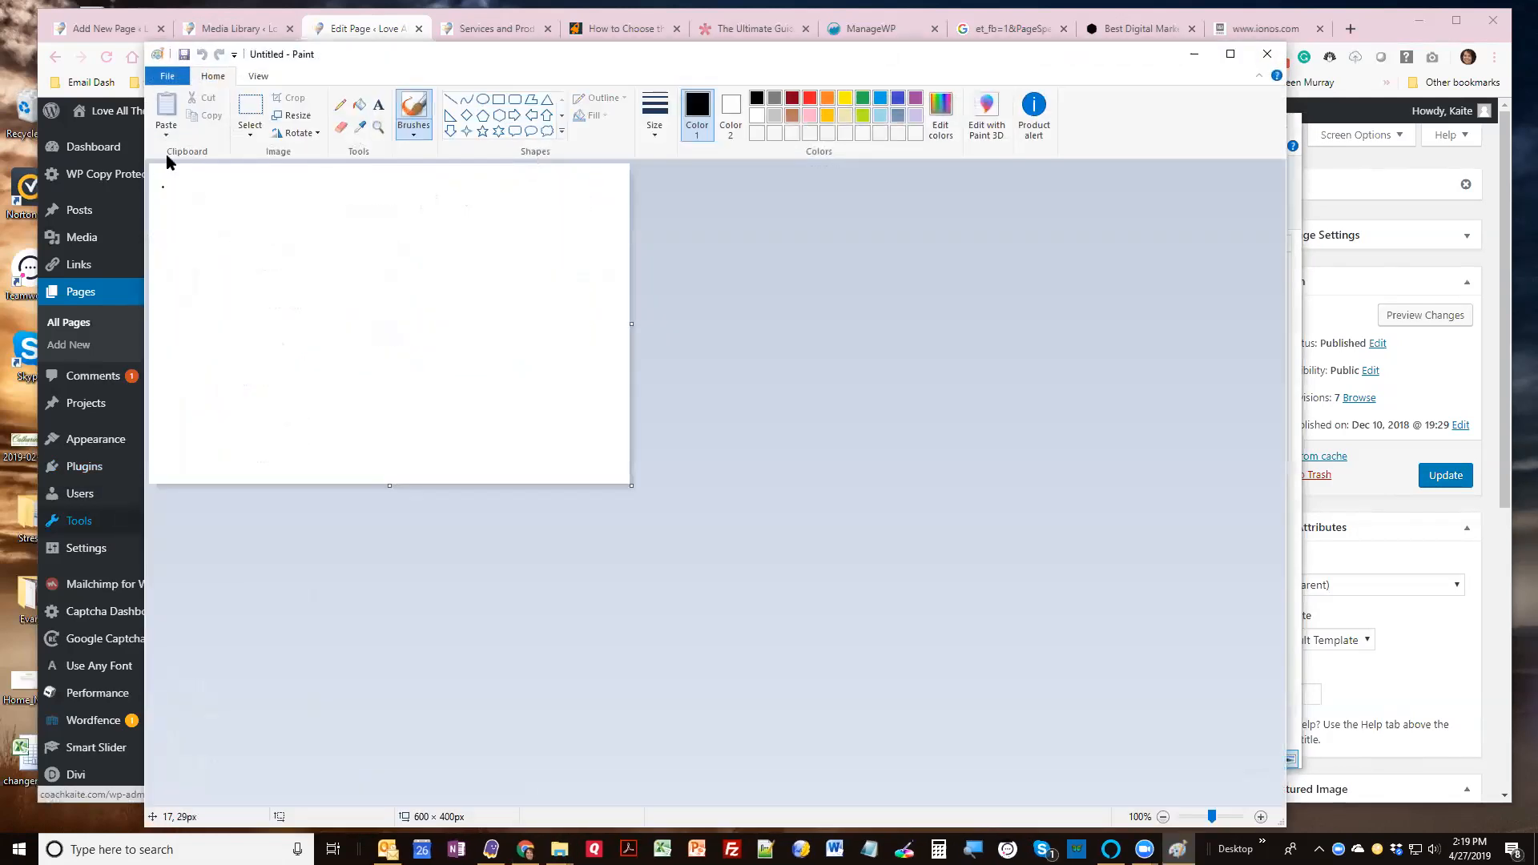
Check the blank canvas's resize dimensions in pixels and look over the available file commands
click(295, 115)
click(322, 173)
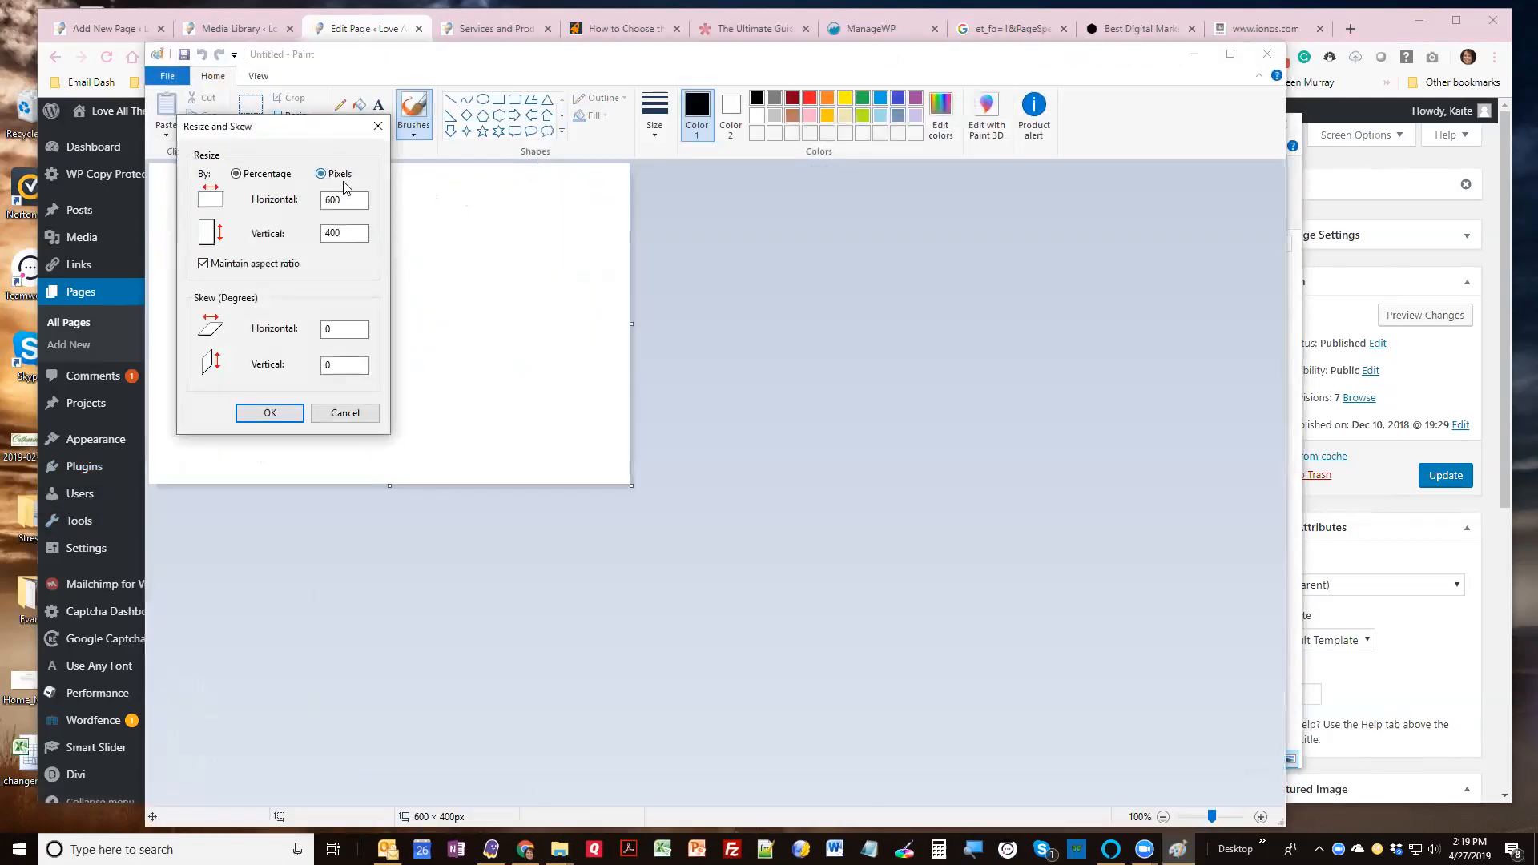
click(341, 233)
click(269, 414)
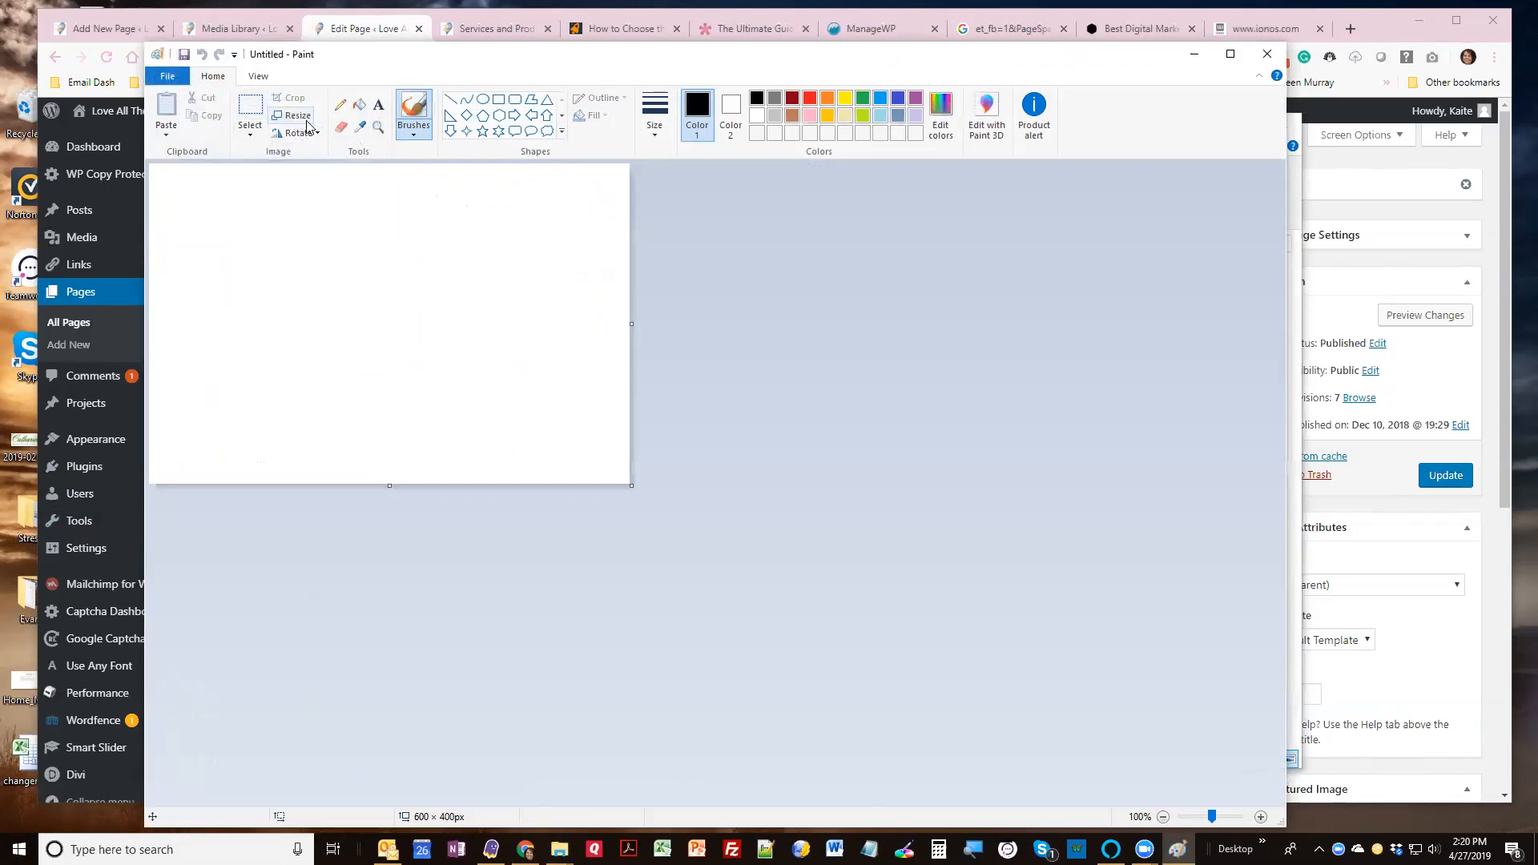
click(168, 80)
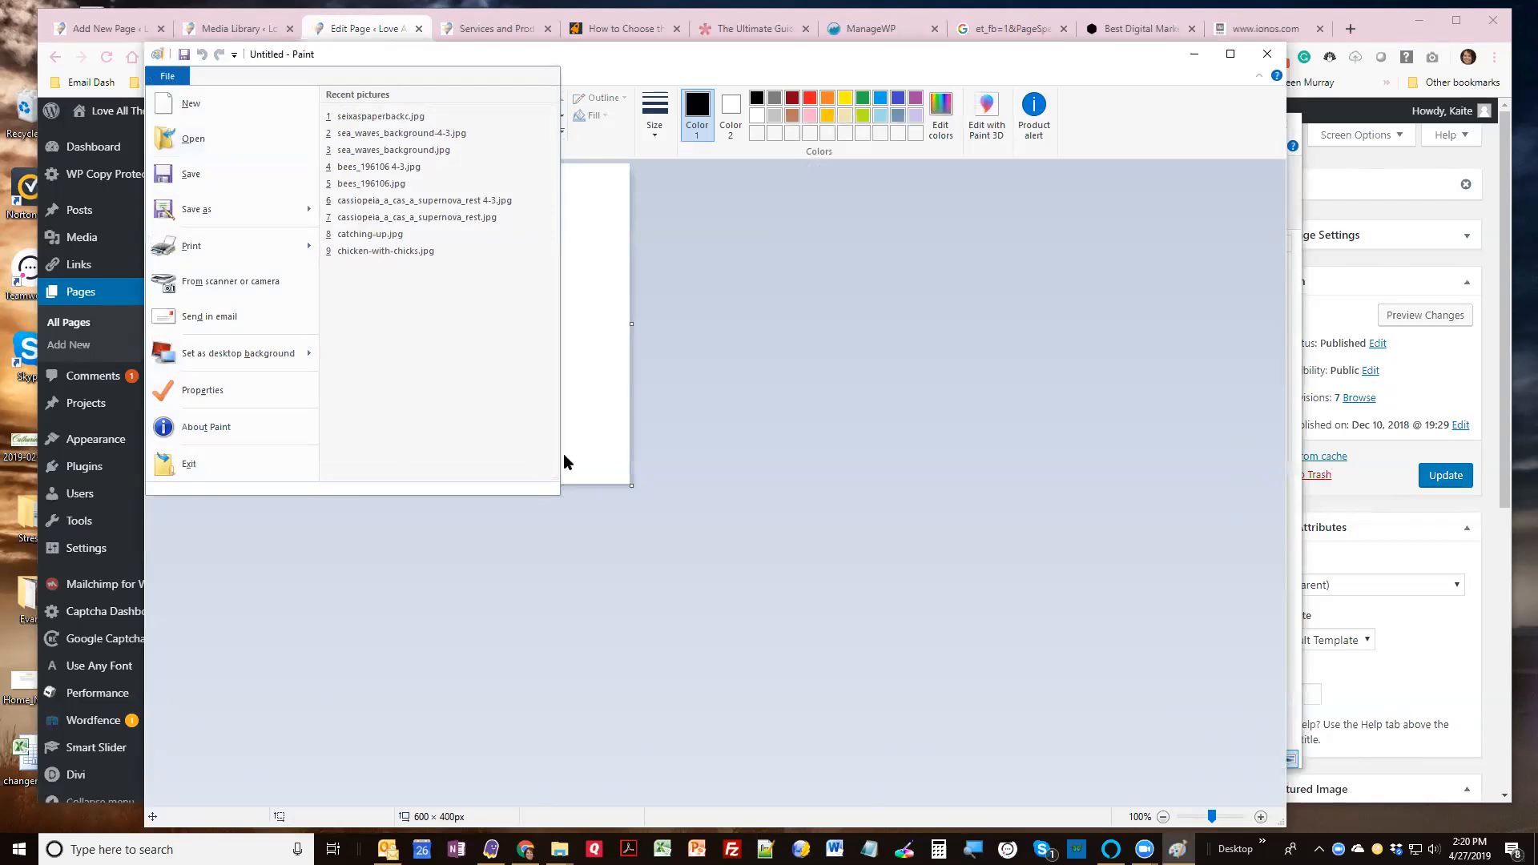
click(753, 464)
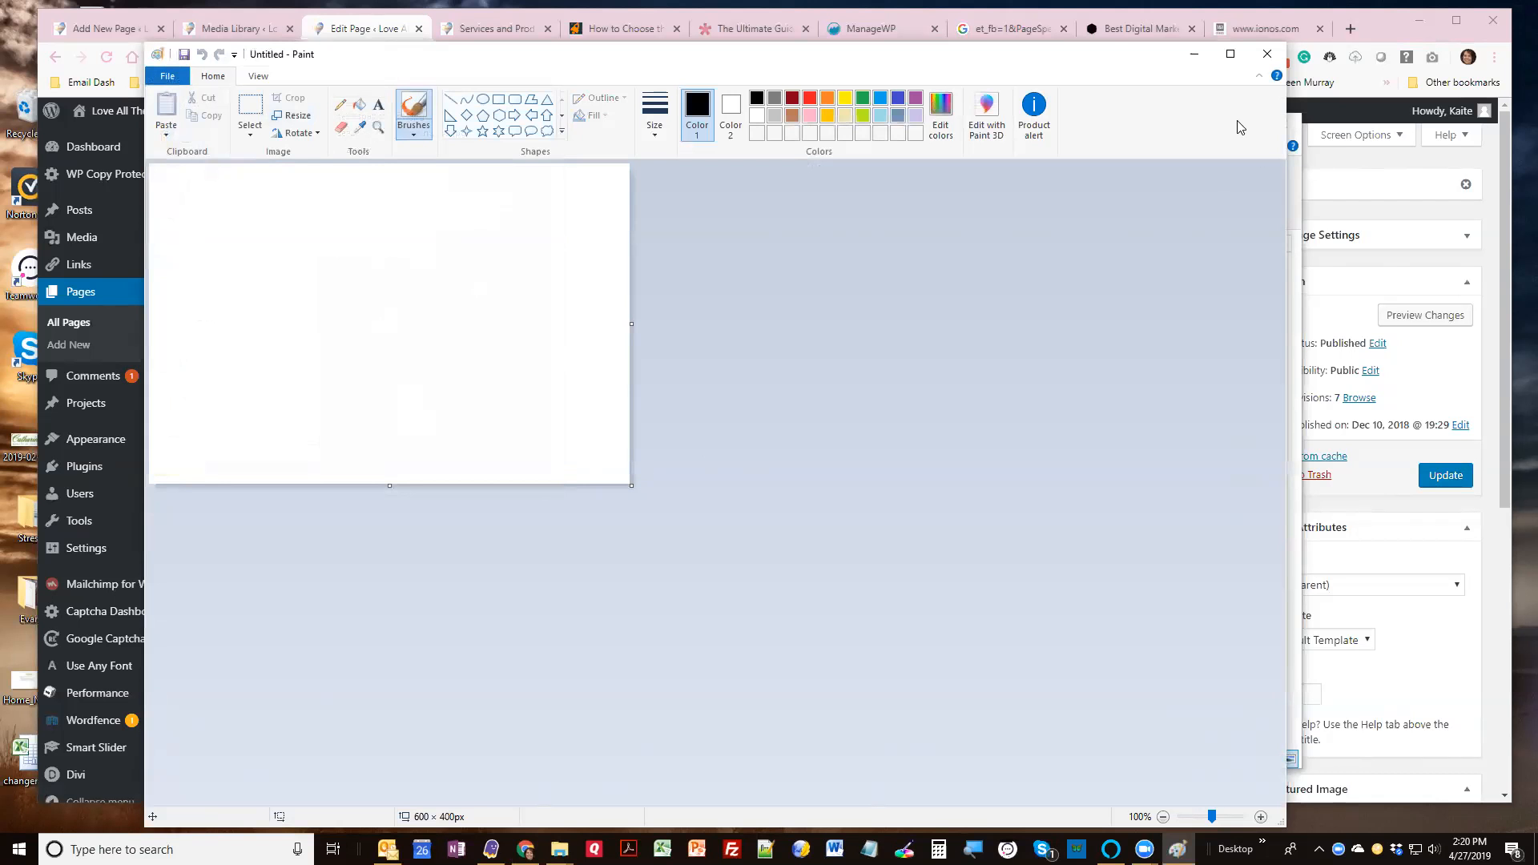
Discard the untitled Paint canvas without saving and close the 2013 uploads' 08 folder window
click(1267, 54)
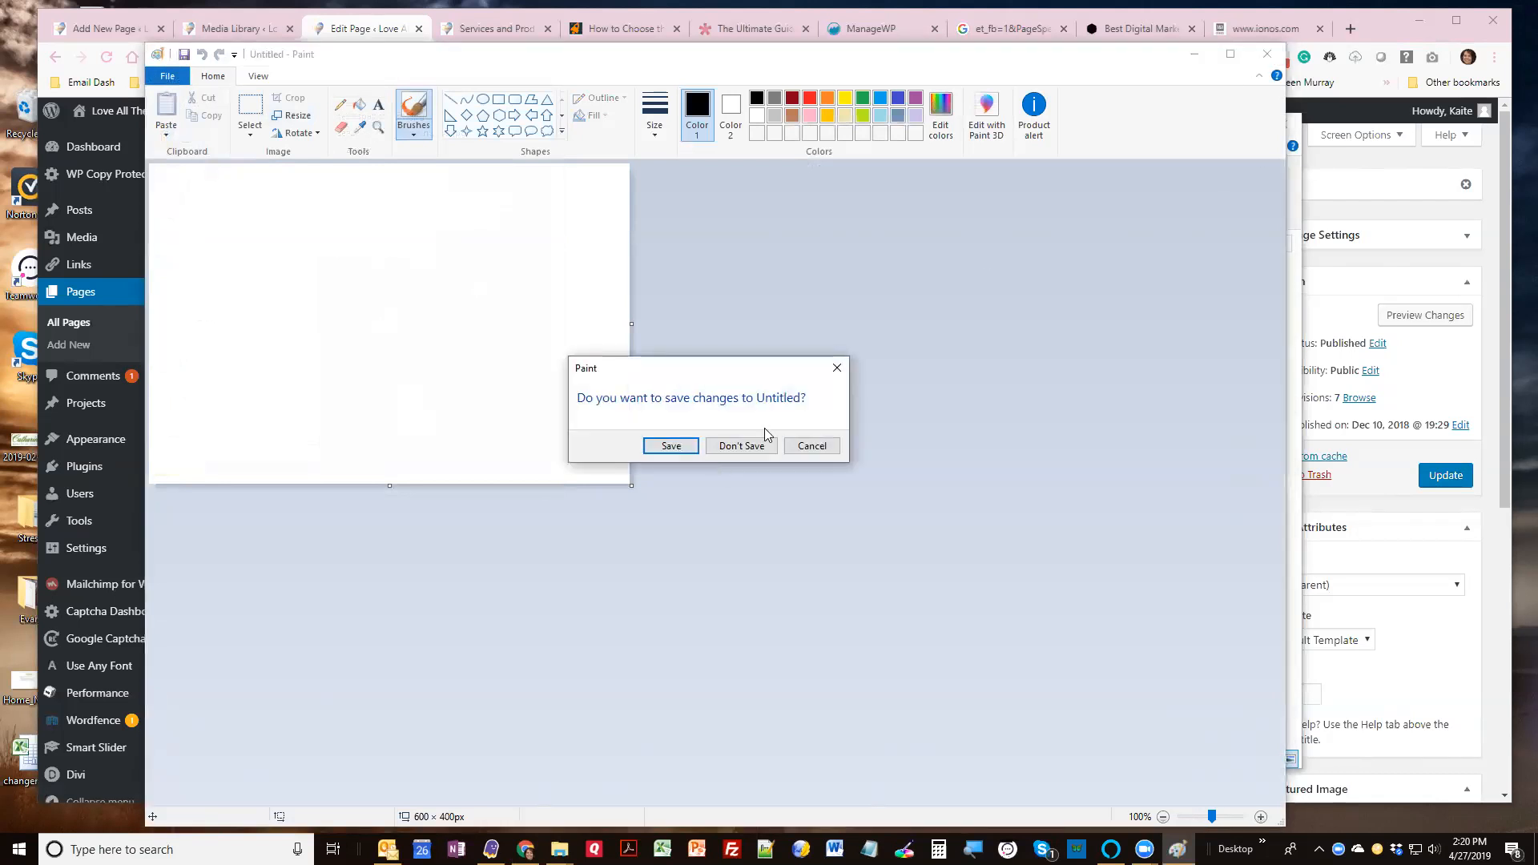
click(751, 447)
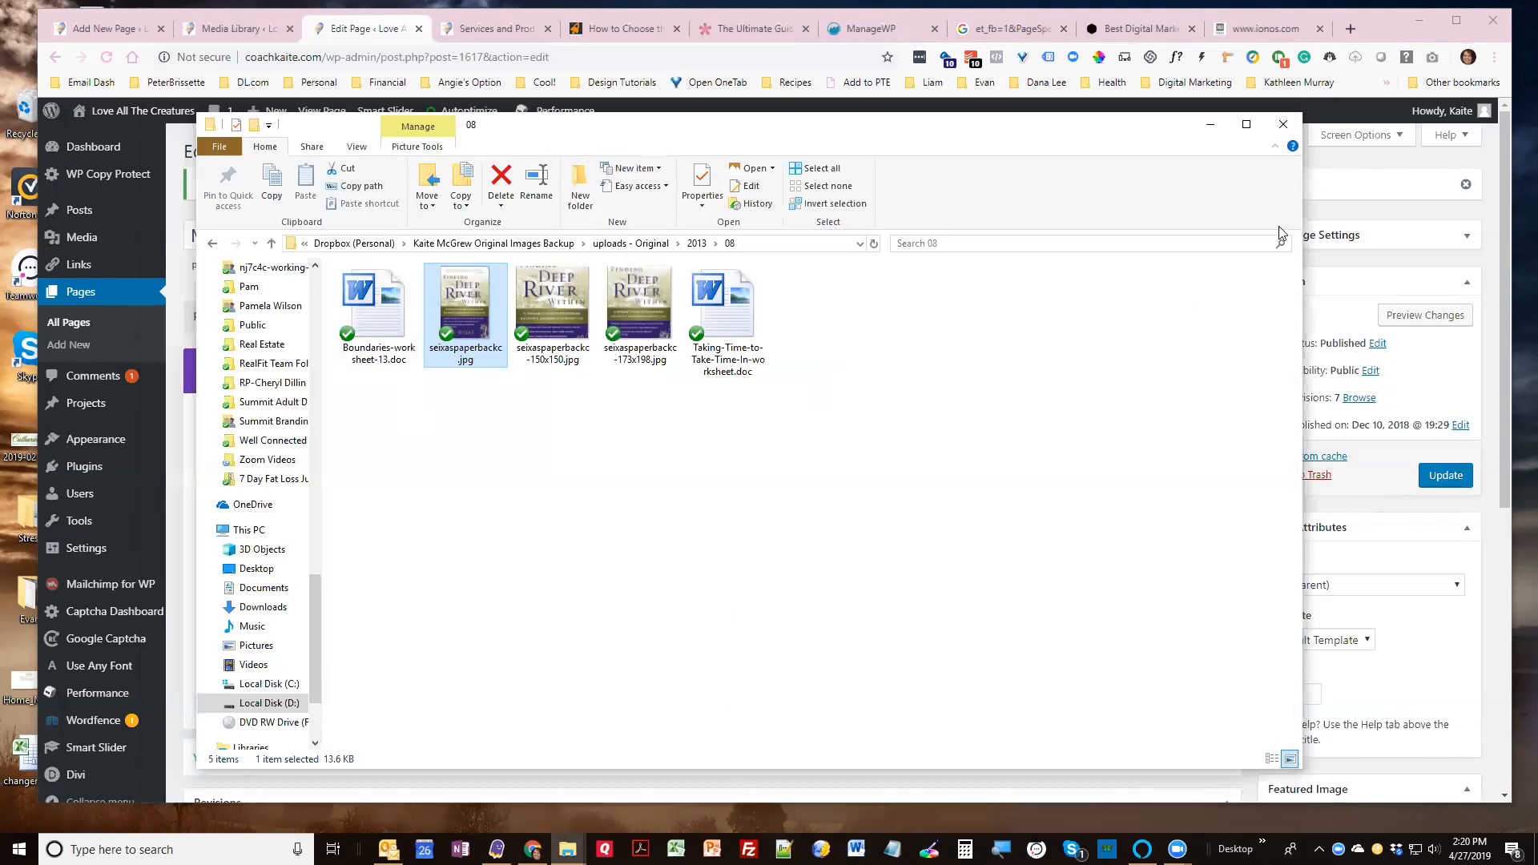
click(1284, 125)
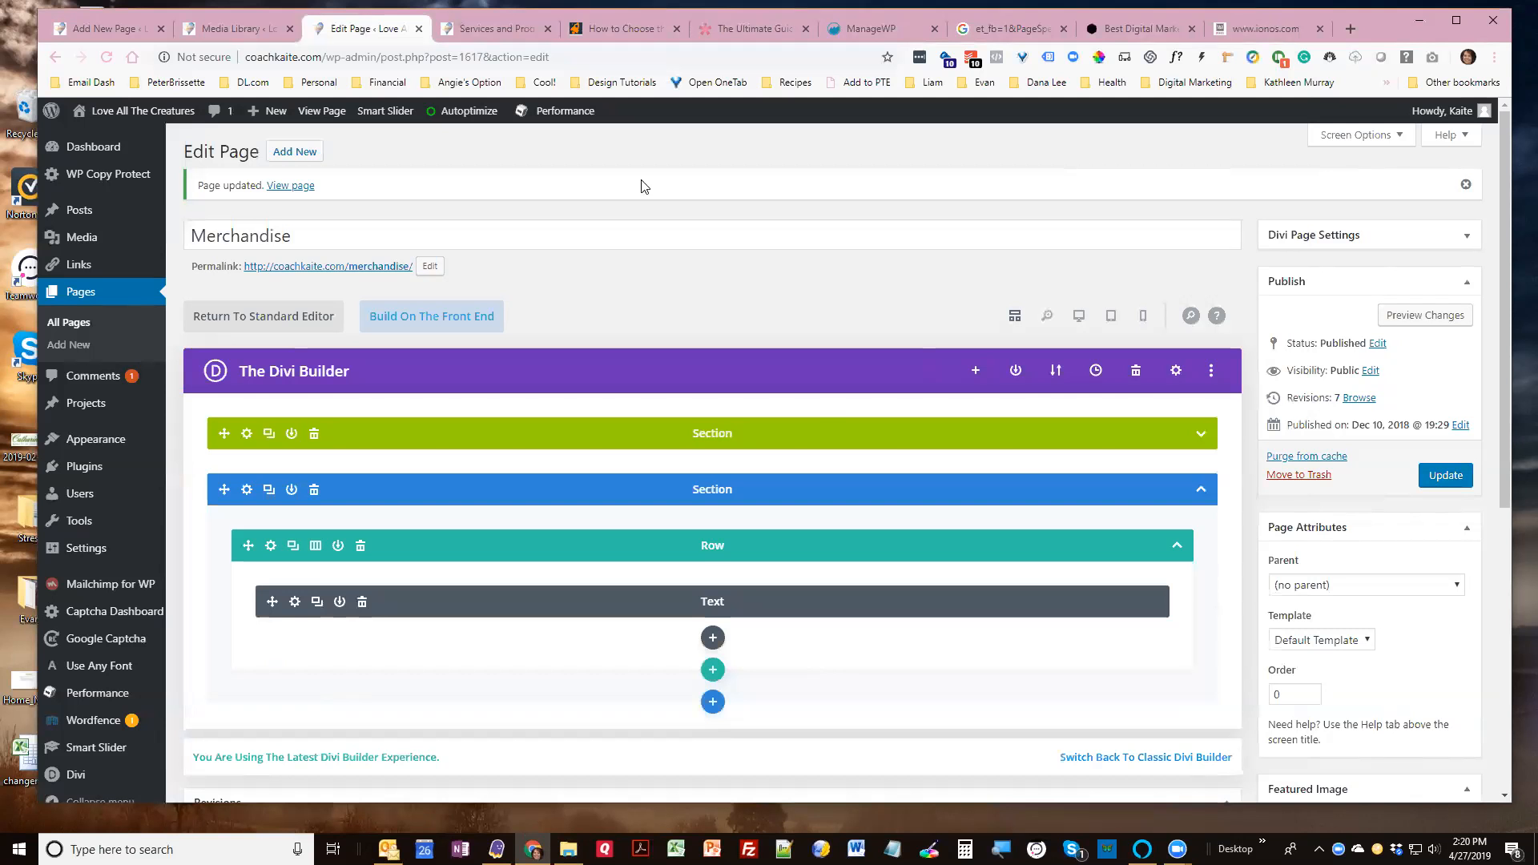
Open the live website's Blog page and review the post cards and their featured images
click(503, 29)
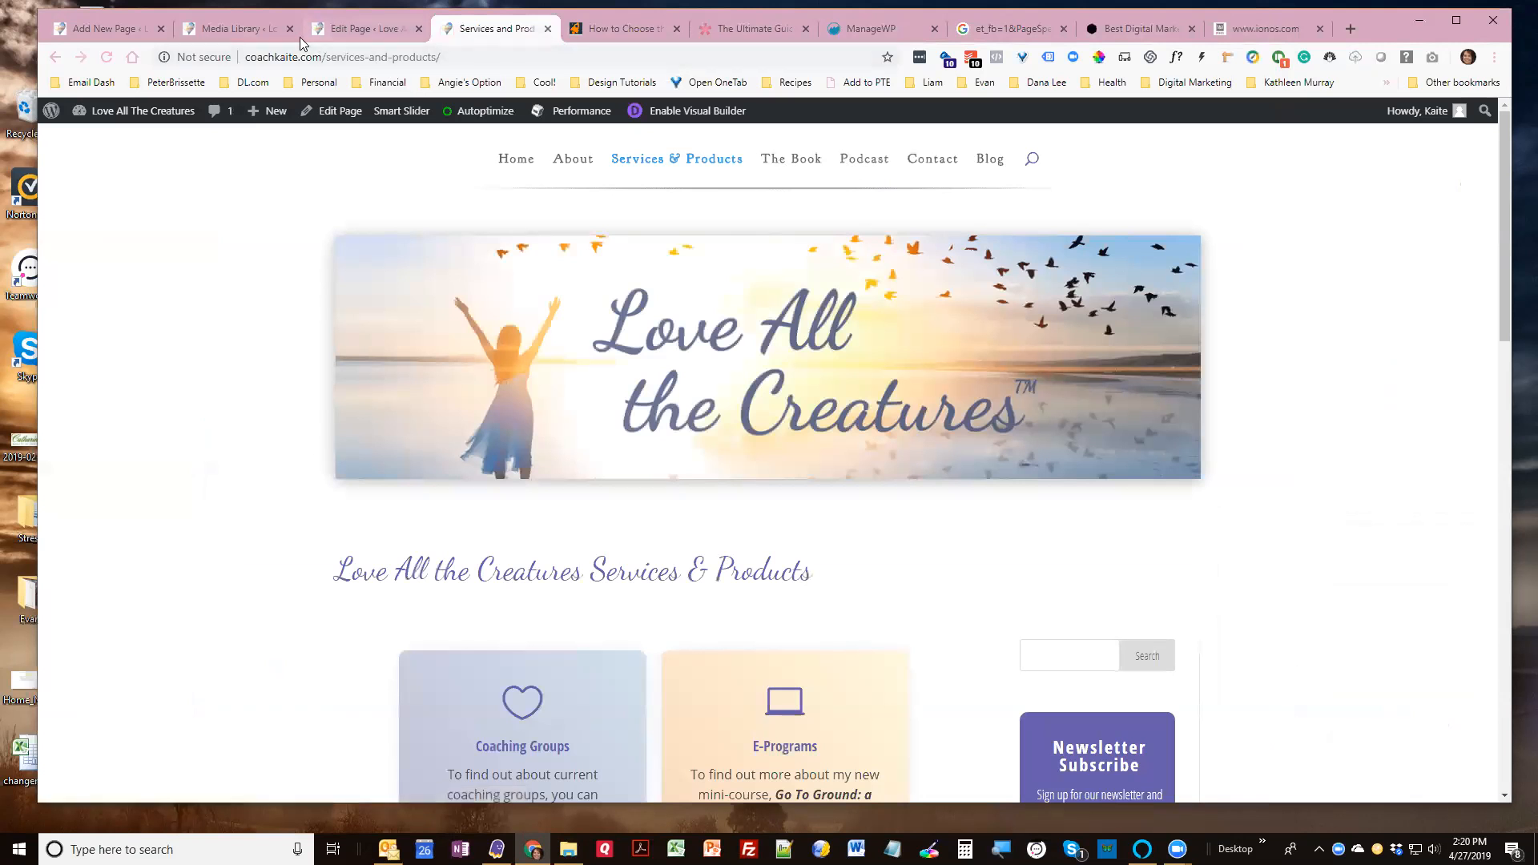
click(375, 28)
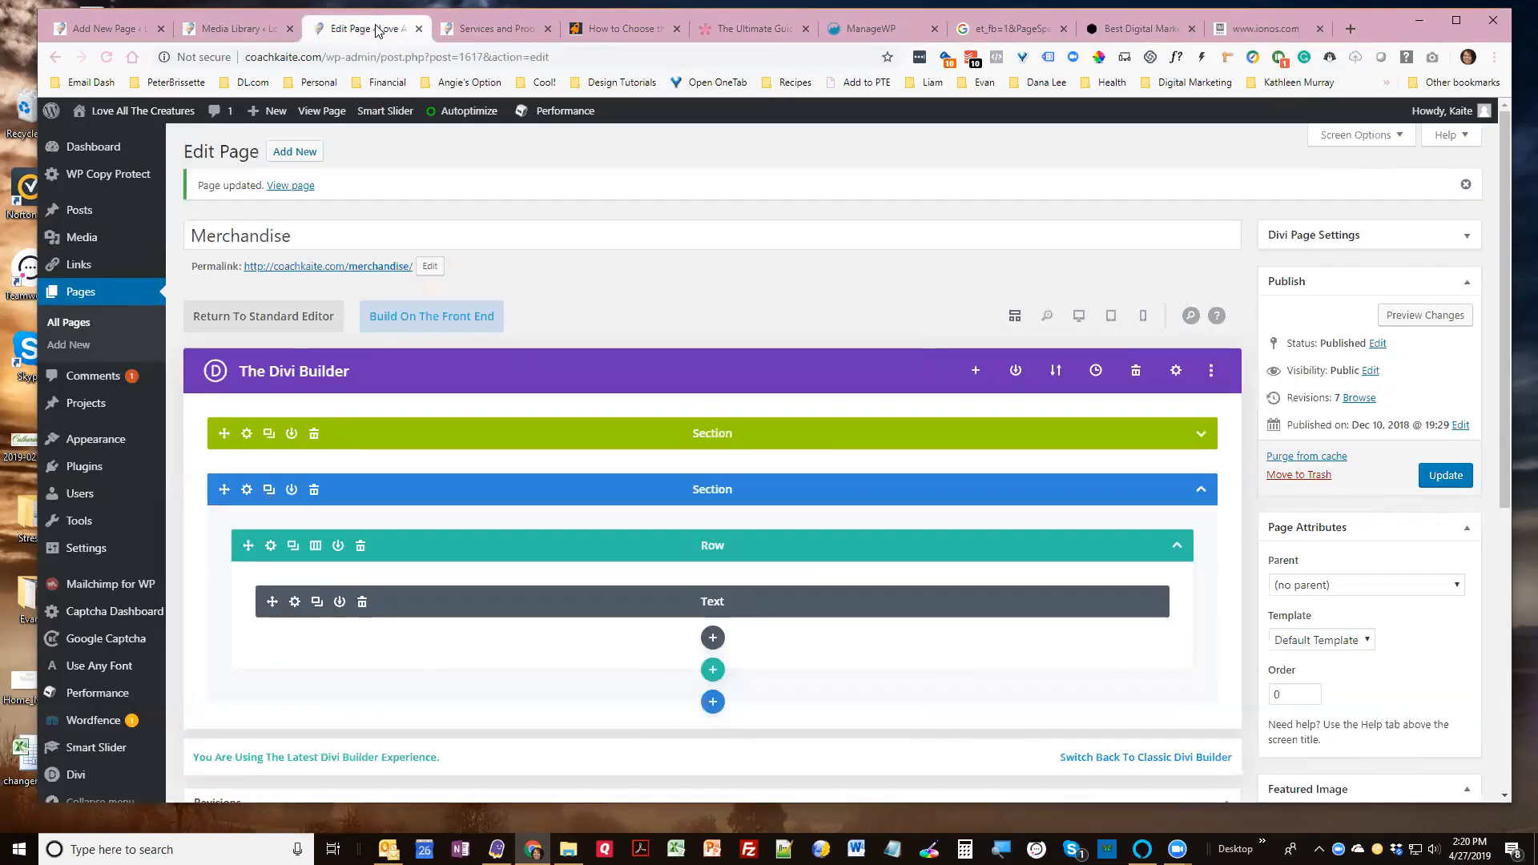
click(498, 24)
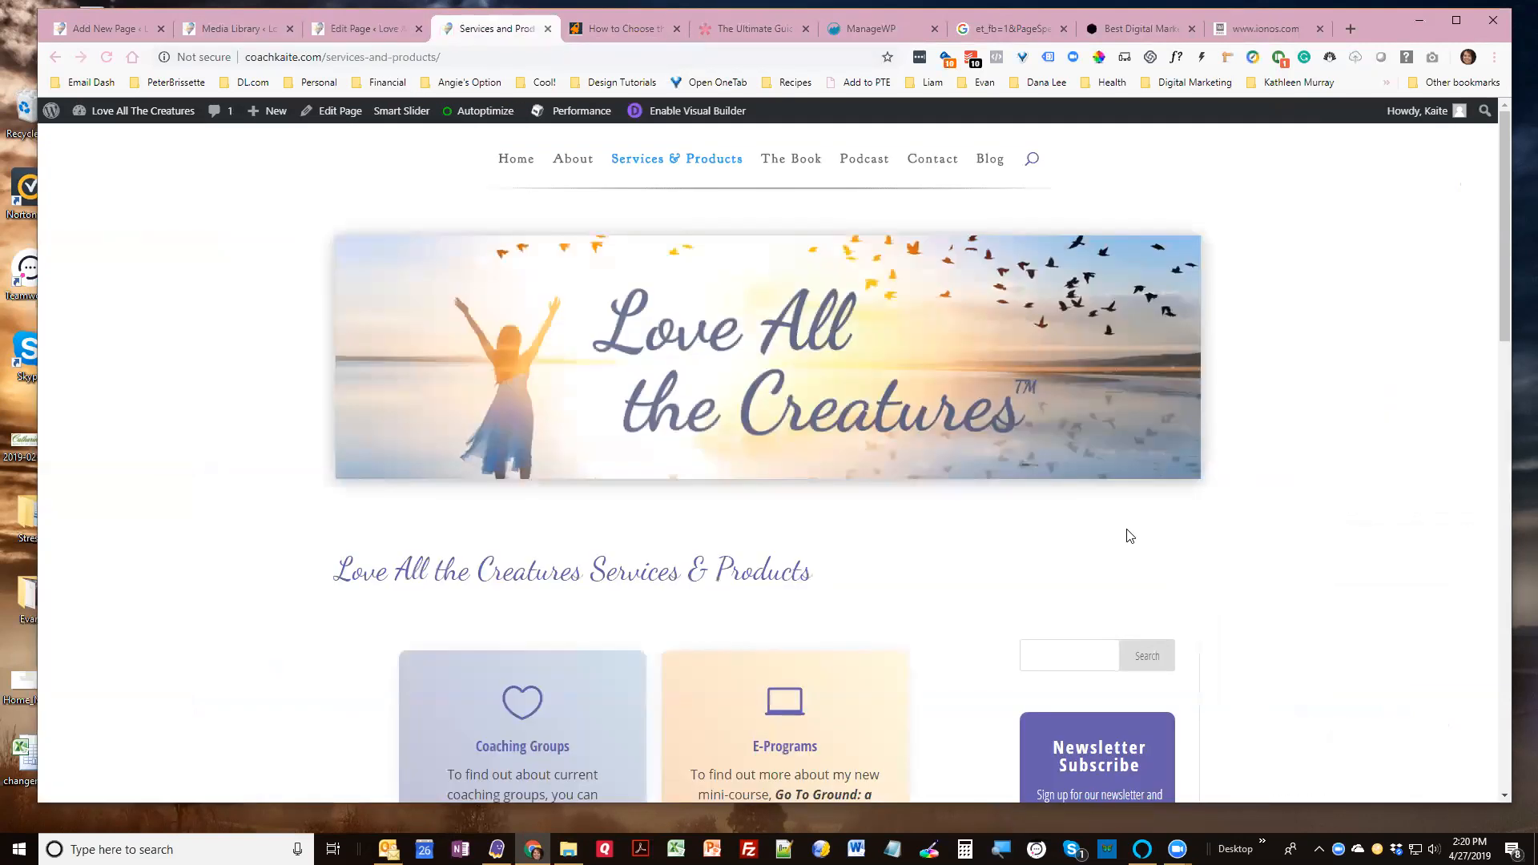
scroll(1130, 535, down, 3)
scroll(1042, 401, up, 3)
click(994, 159)
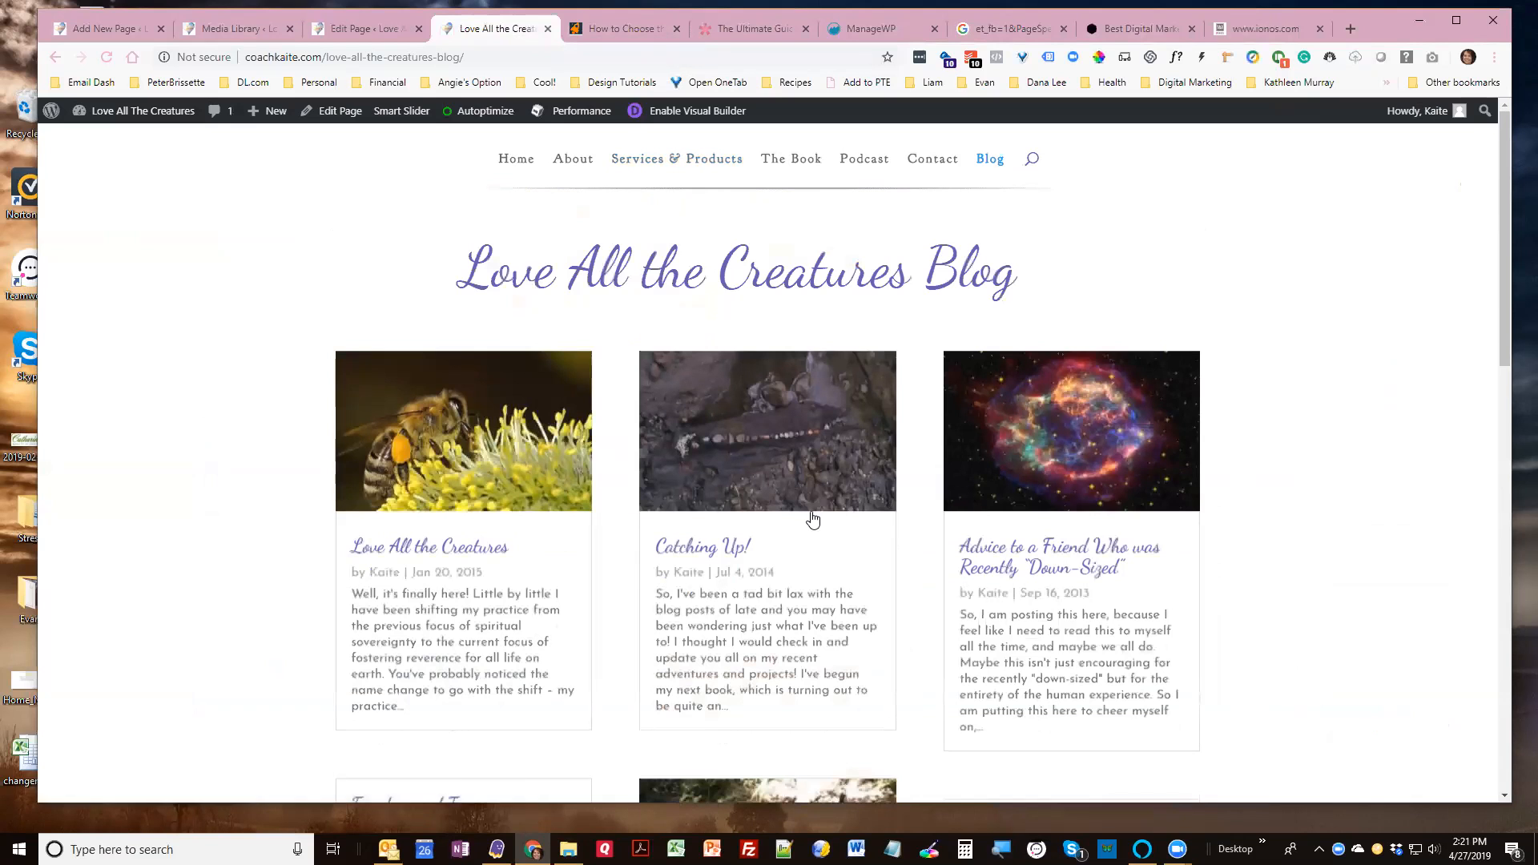
scroll(768, 547, down, 4)
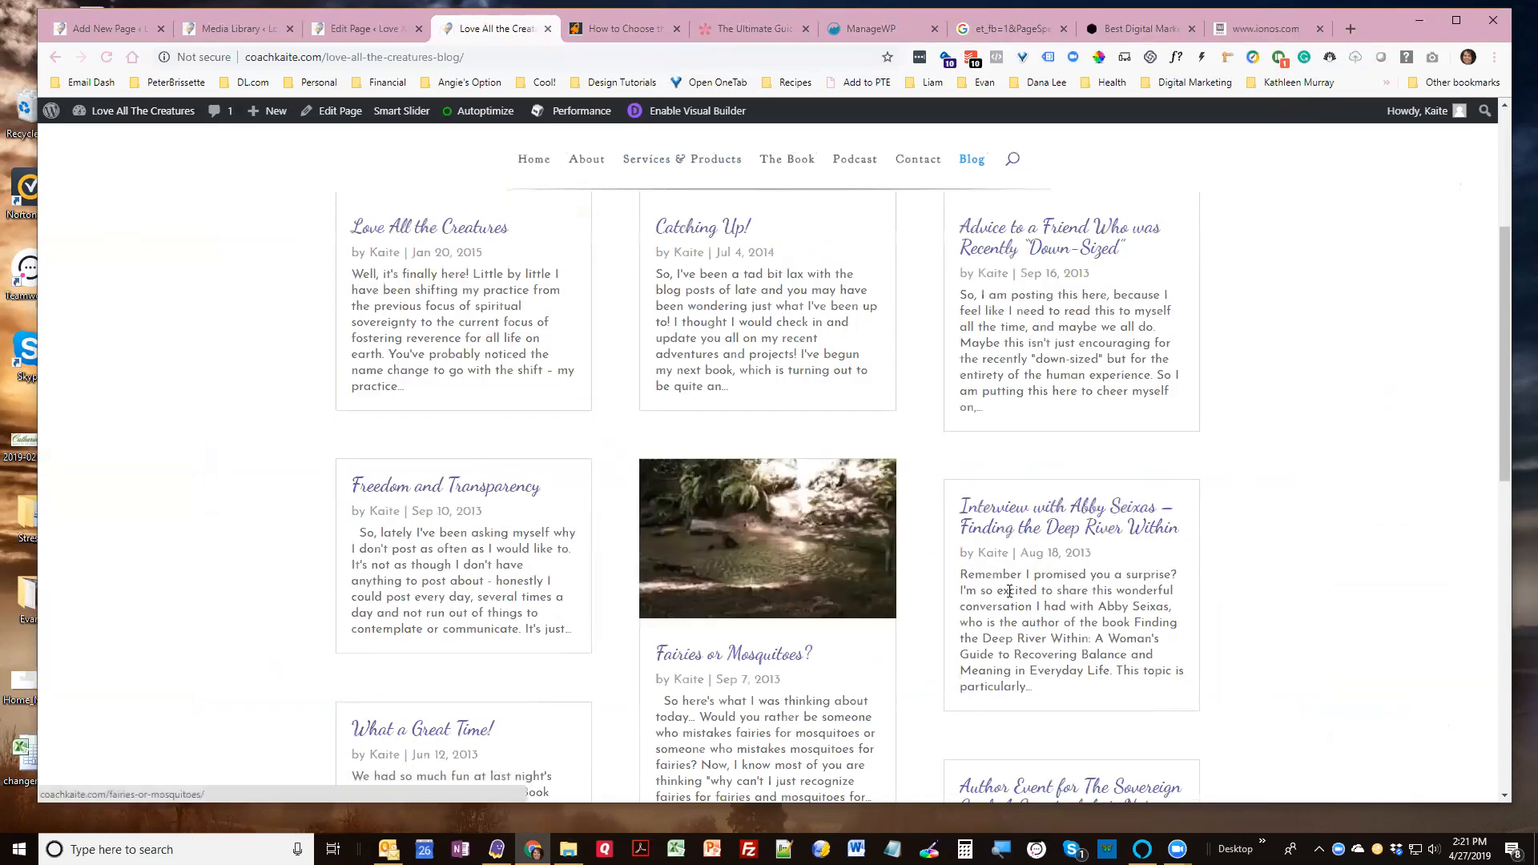
scroll(826, 566, down, 3)
scroll(1012, 600, down, 3)
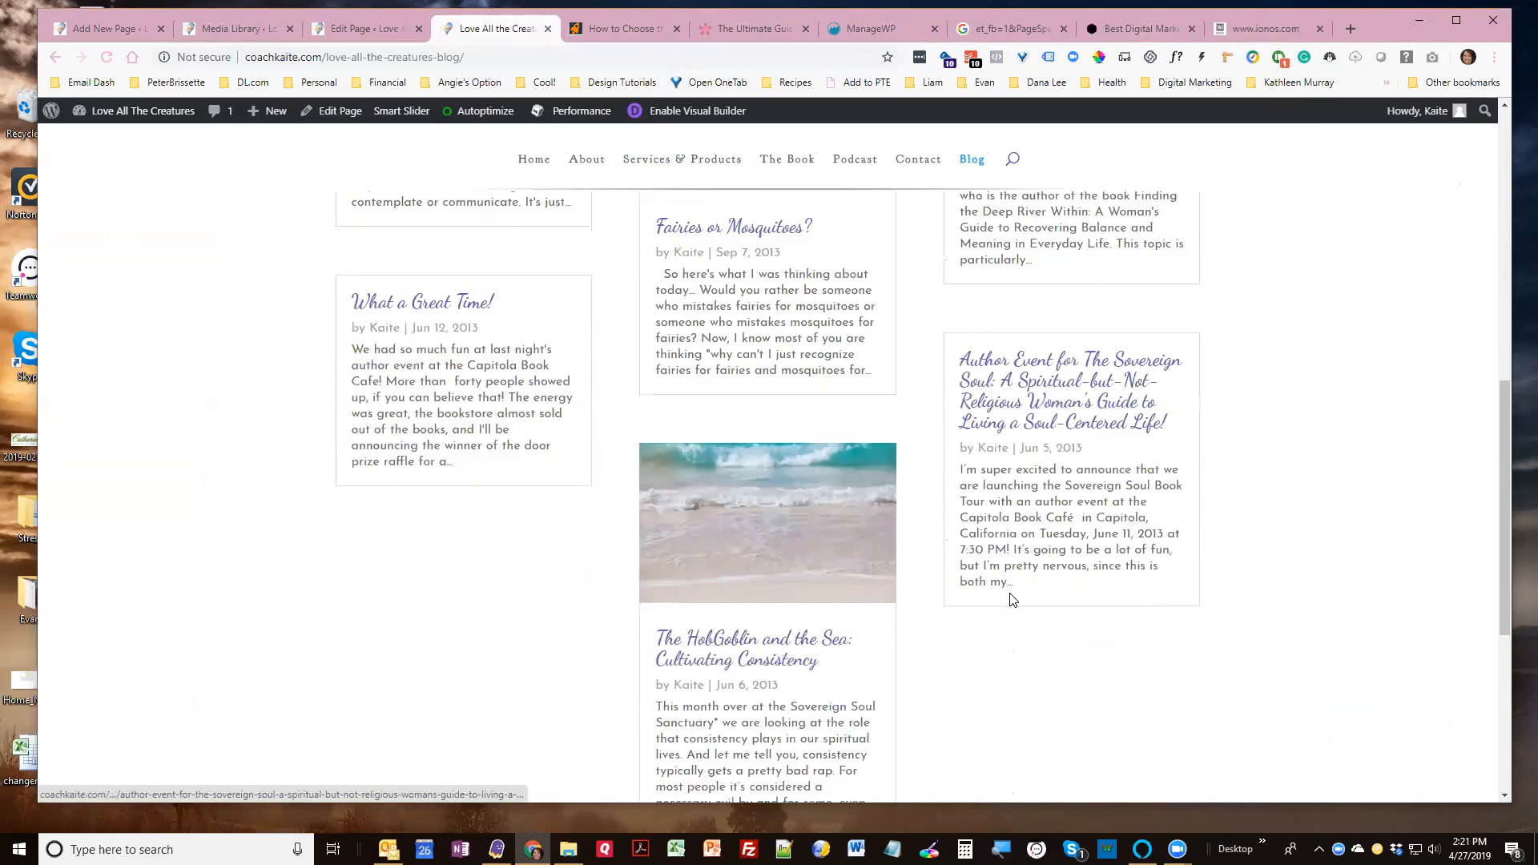
scroll(1012, 599, up, 3)
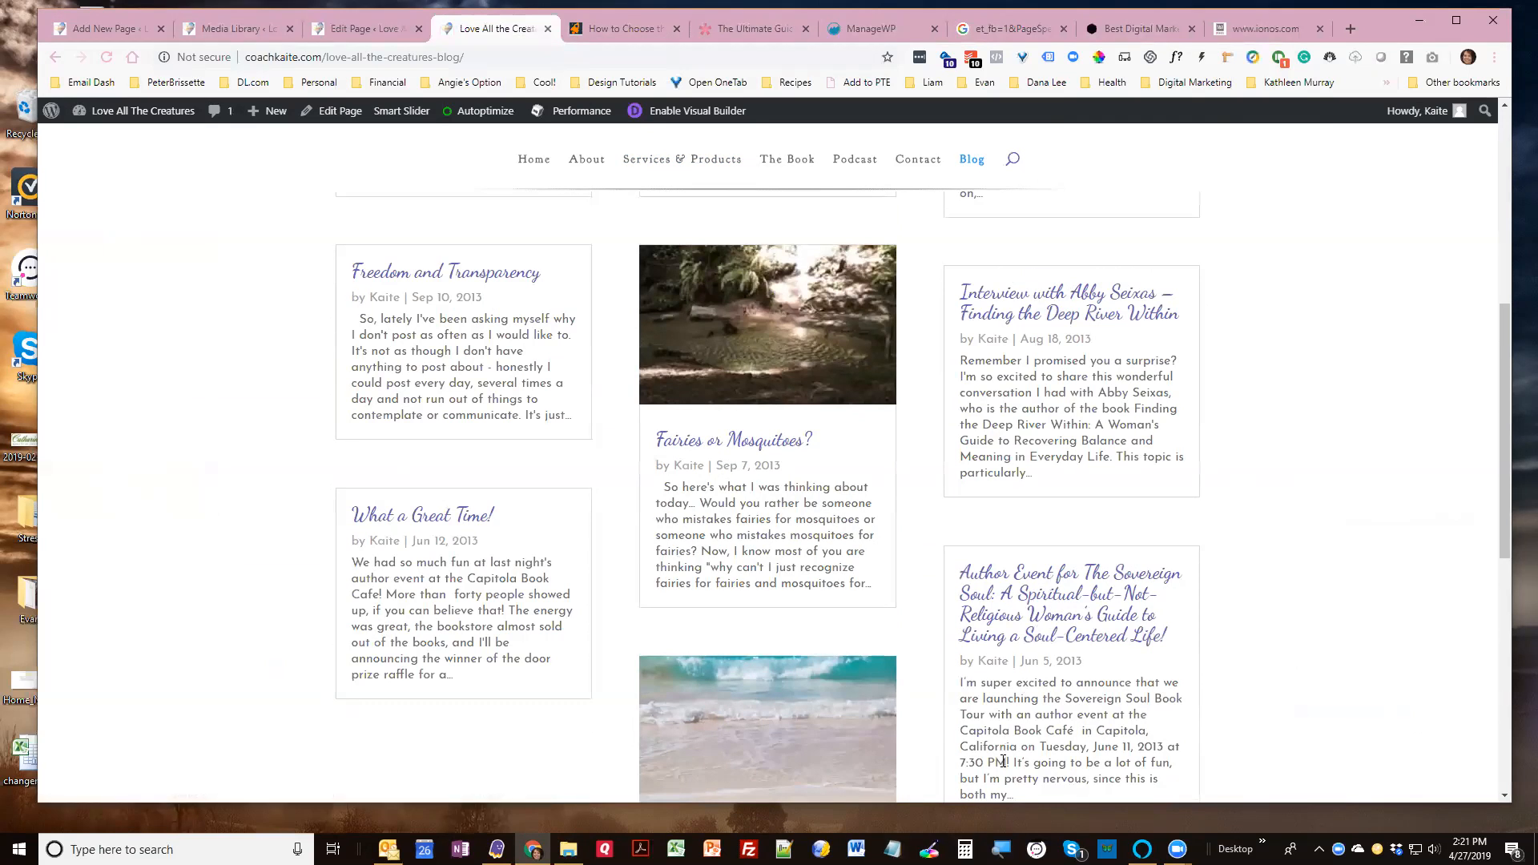
scroll(1001, 663, up, 6)
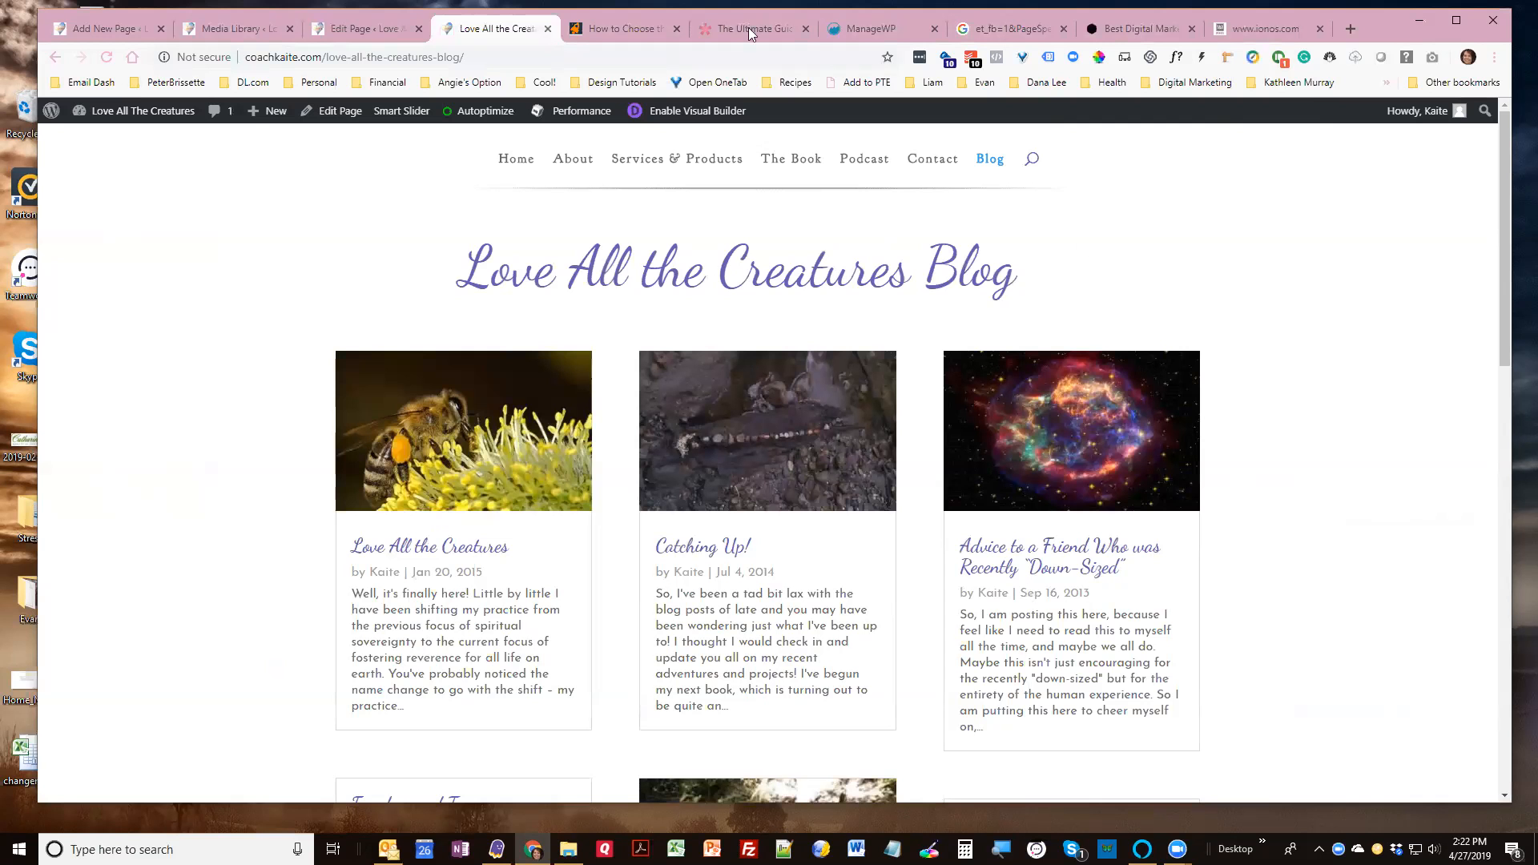
click(867, 25)
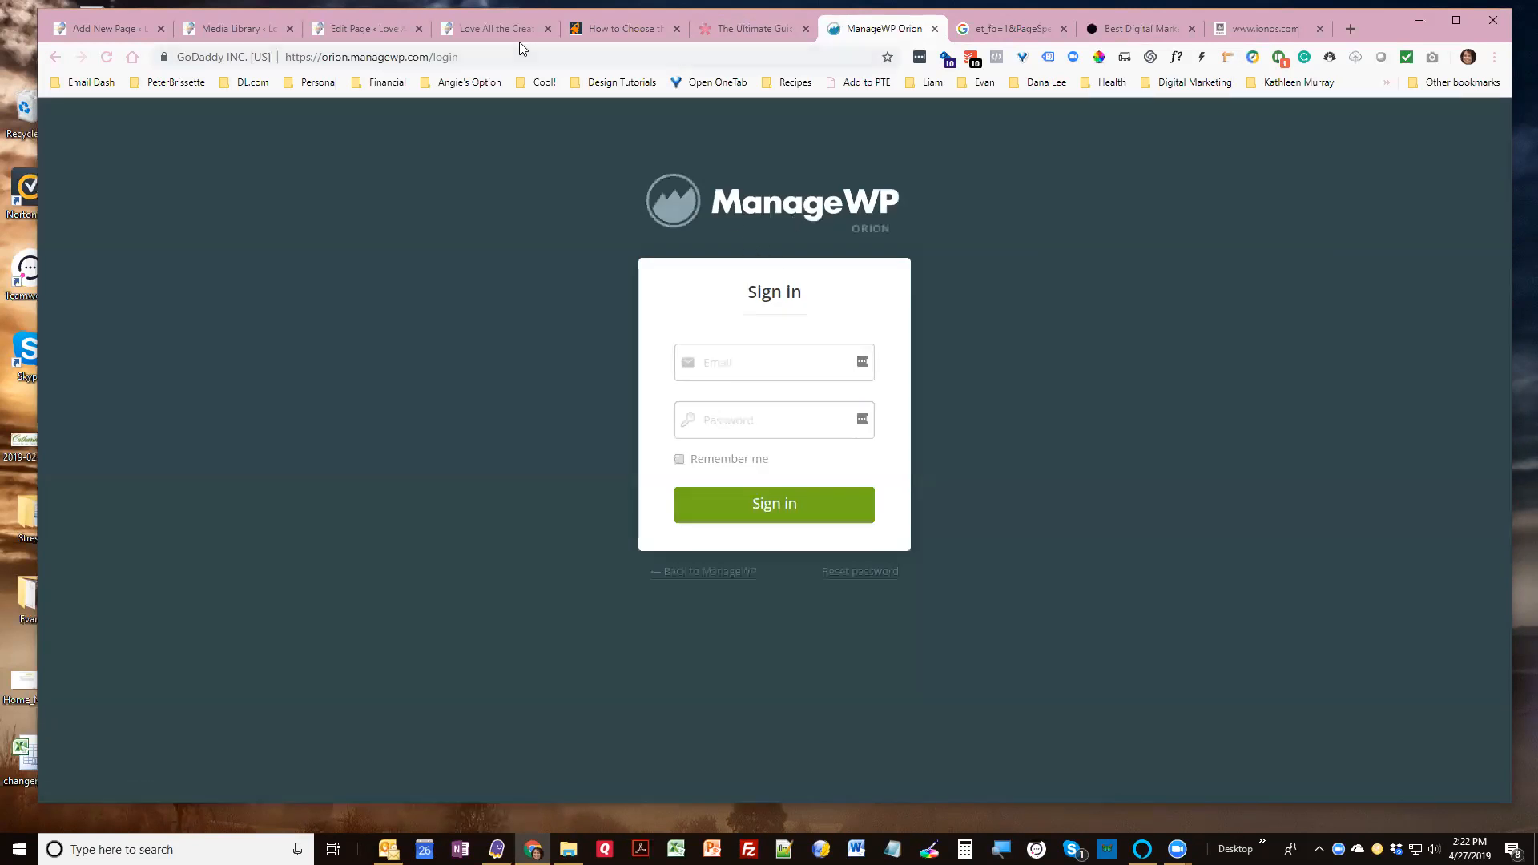
click(497, 31)
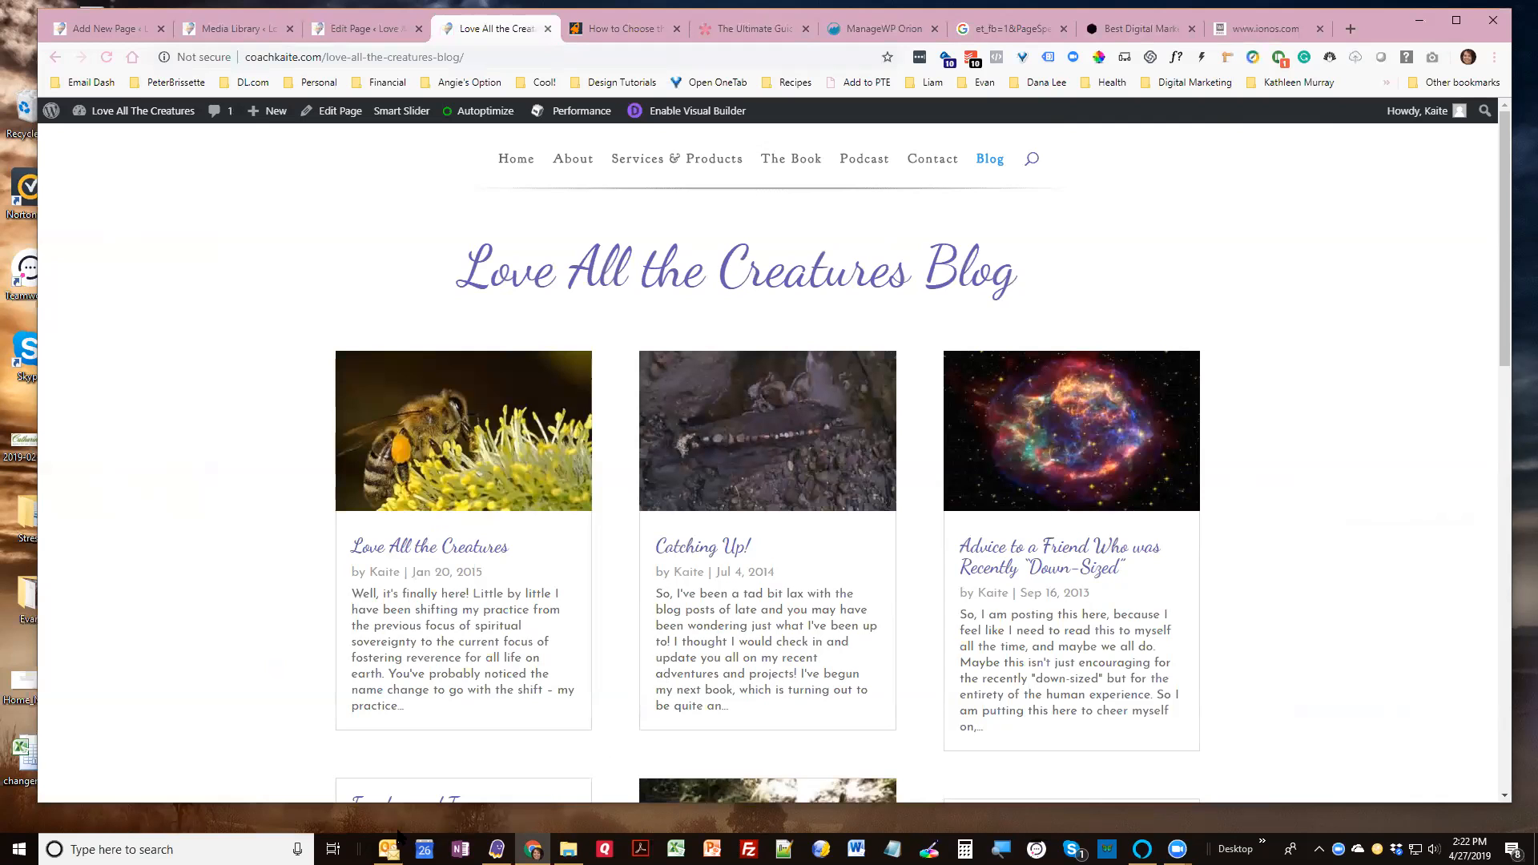
mouse_move(388, 848)
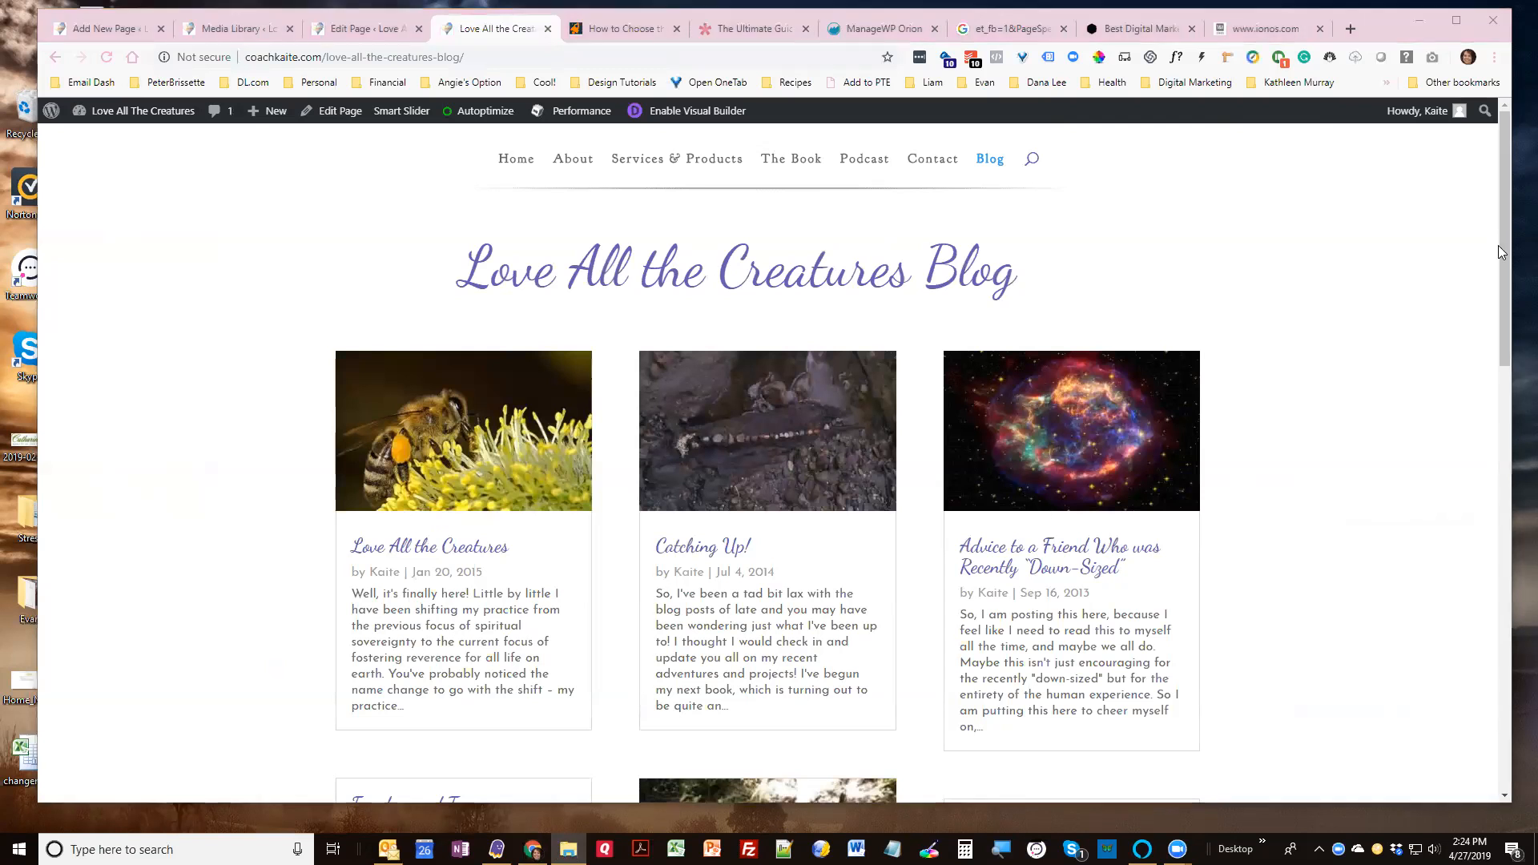
Compare the blog cards with and without featured images, from the newest post down to the Older Entries link
scroll(1346, 344, down, 4)
scroll(1346, 336, down, 5)
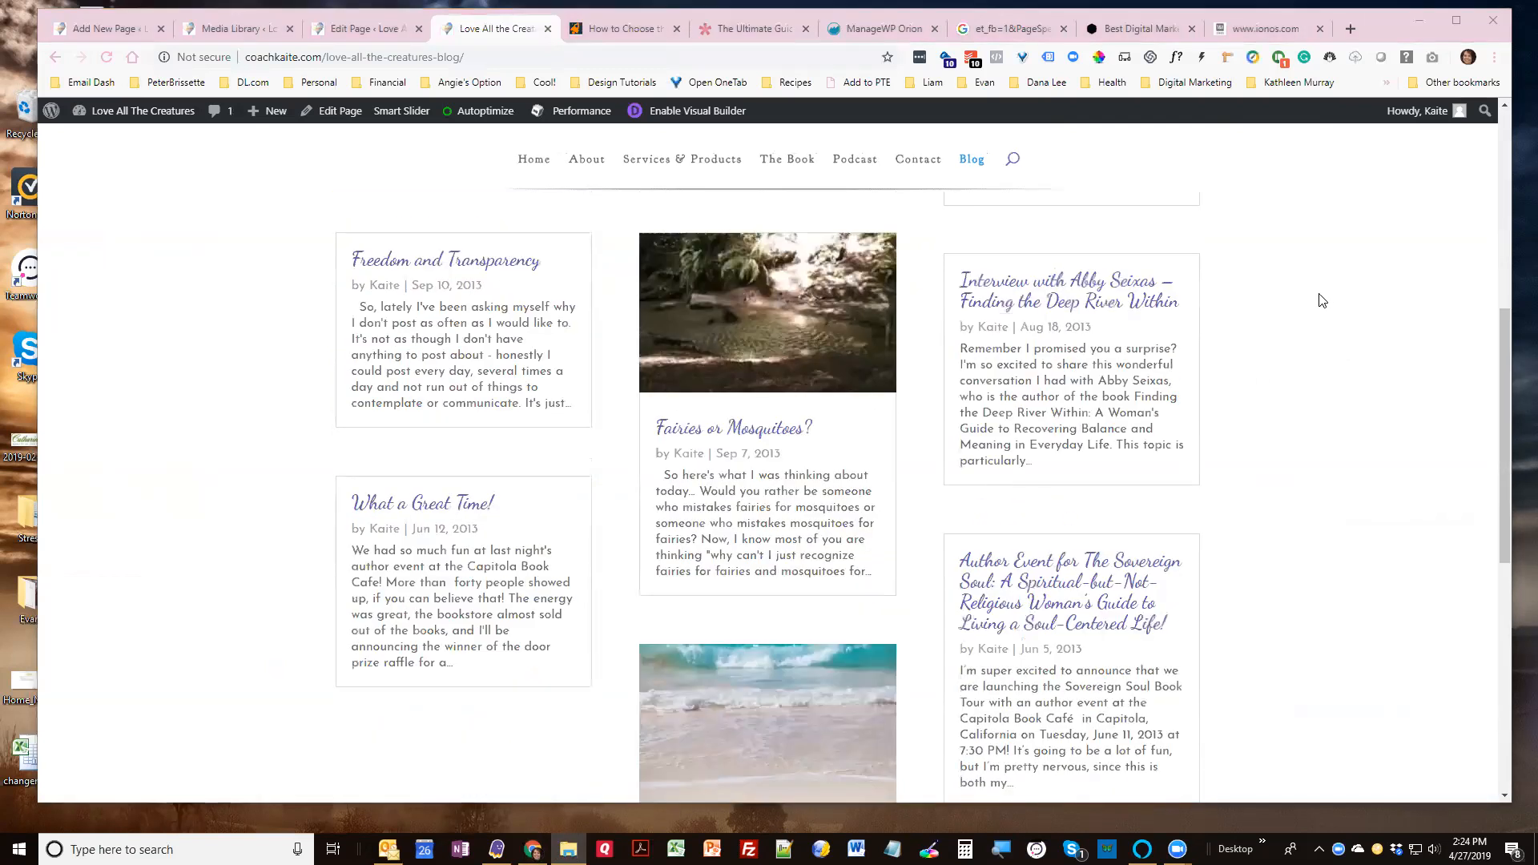
scroll(1322, 300, up, 2)
scroll(1322, 301, up, 6)
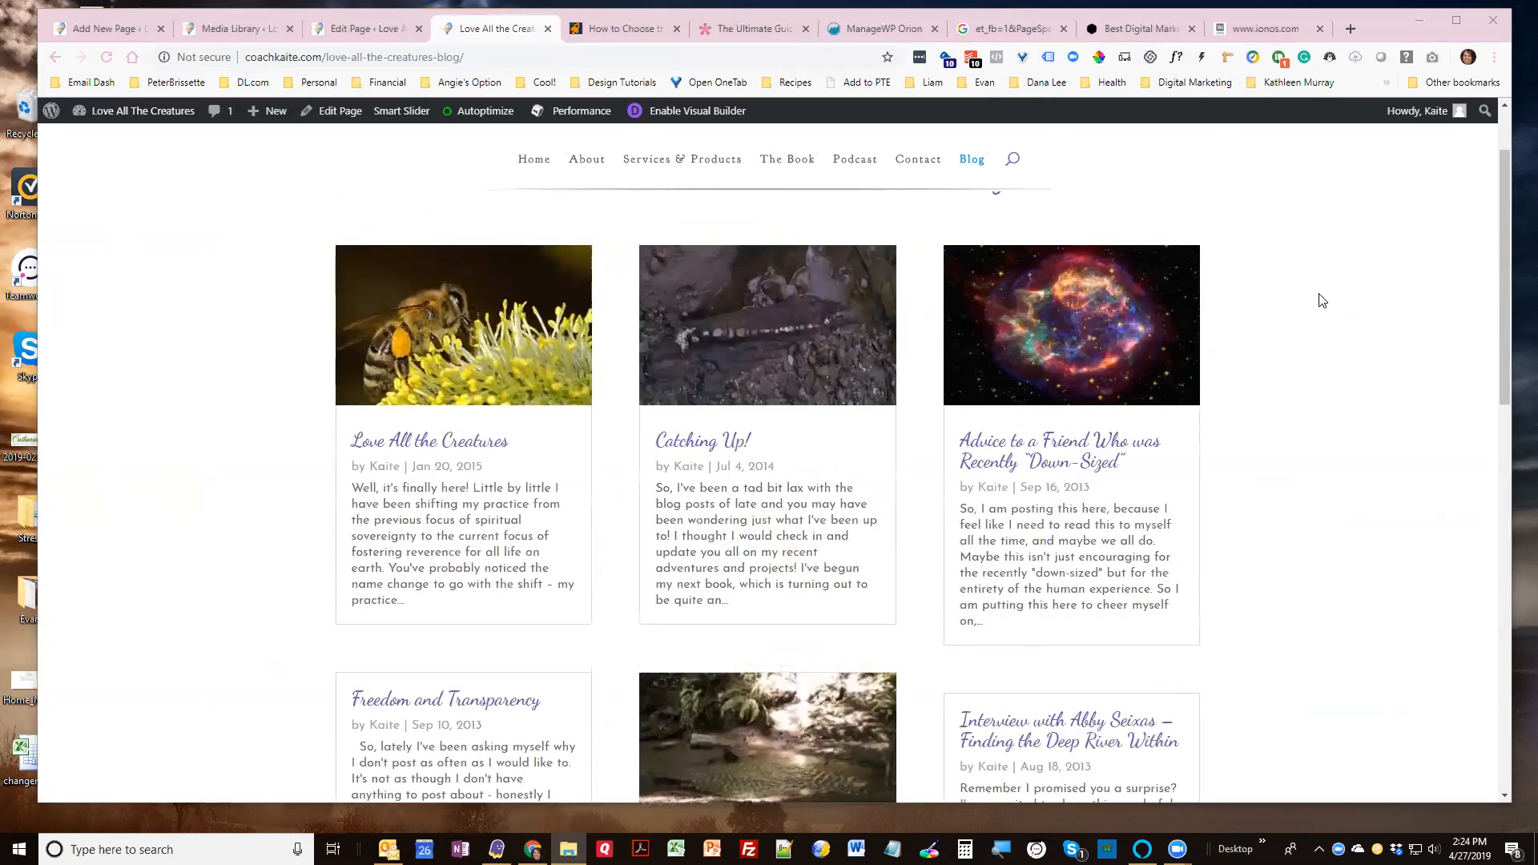
scroll(1322, 301, up, 1)
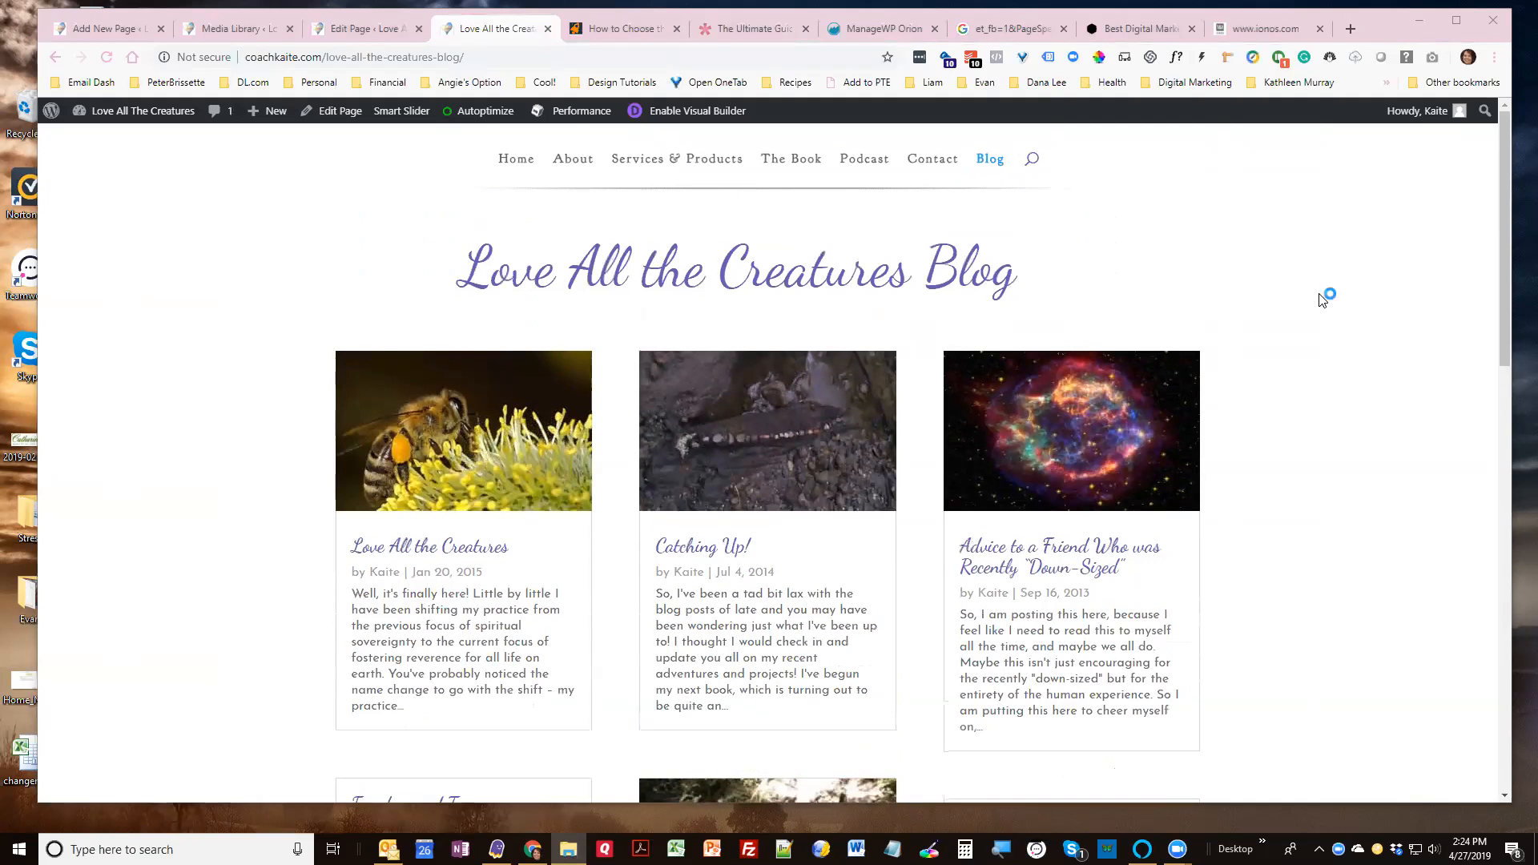
scroll(1322, 300, down, 1)
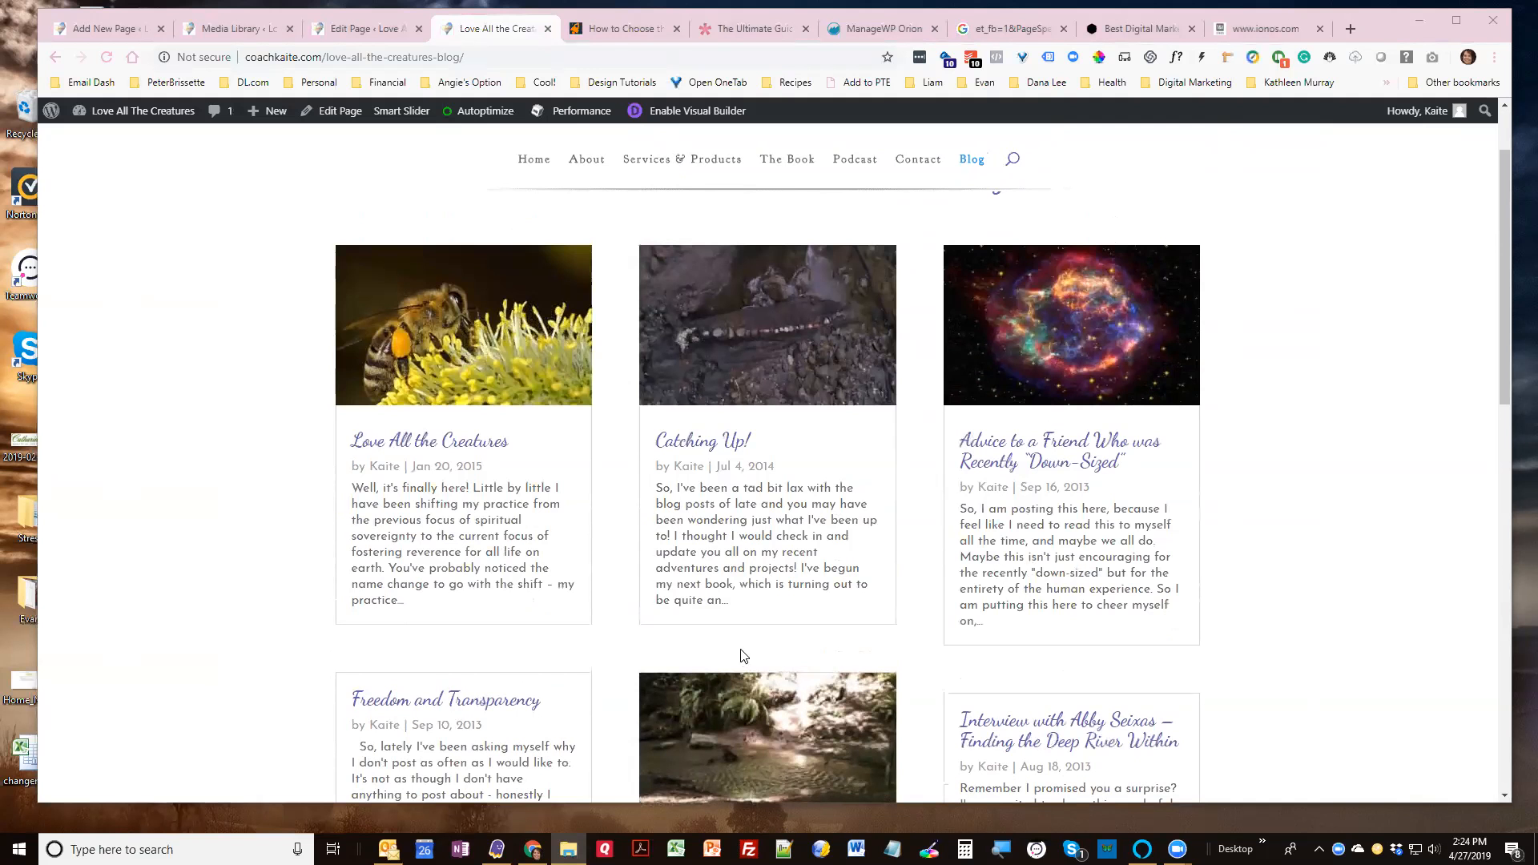
scroll(1131, 489, down, 5)
scroll(1131, 489, down, 4)
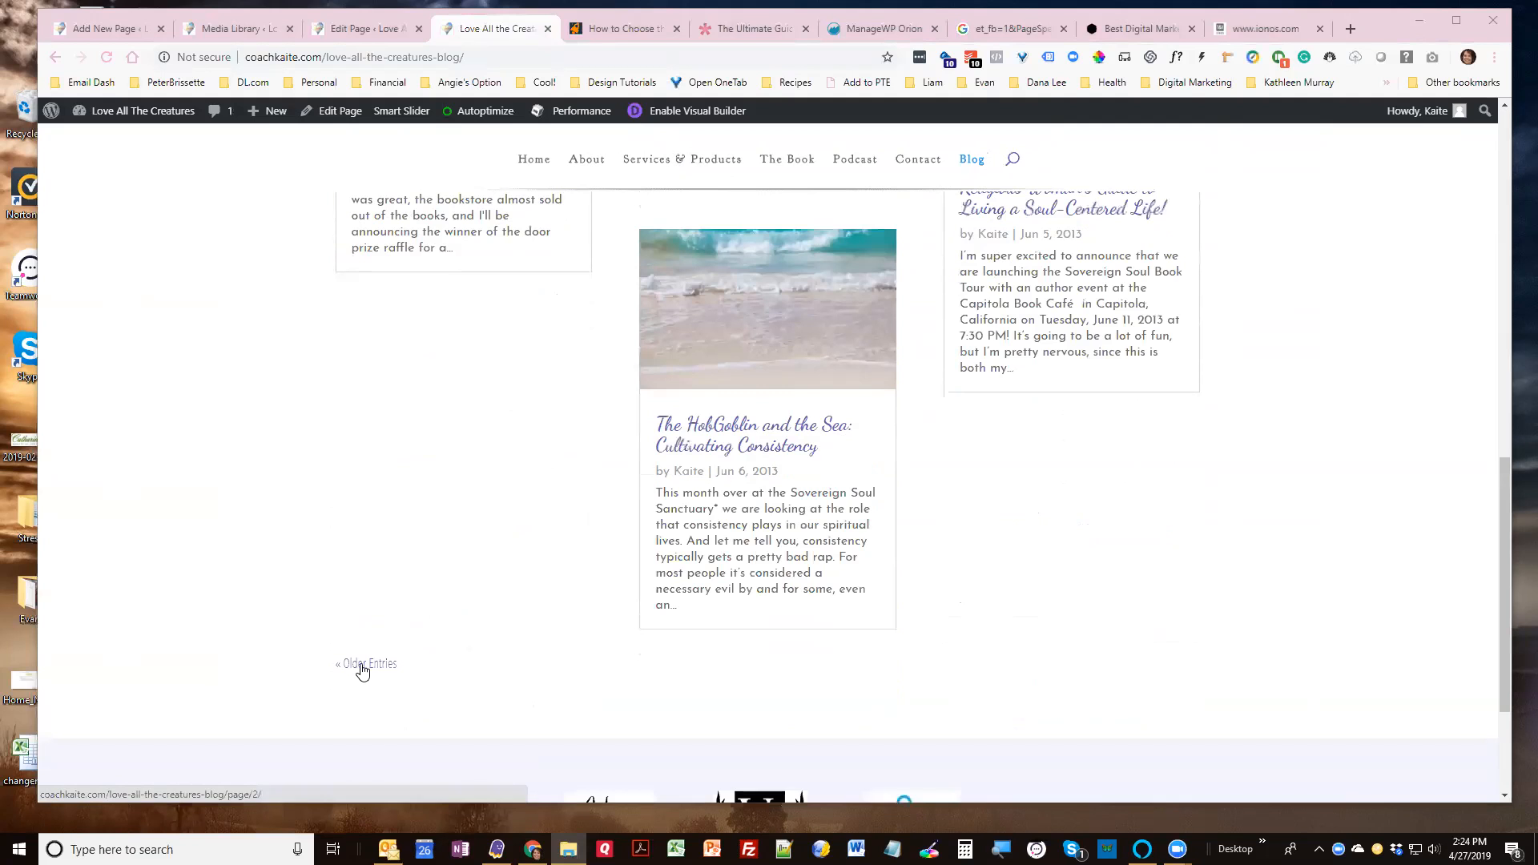
scroll(445, 599, up, 9)
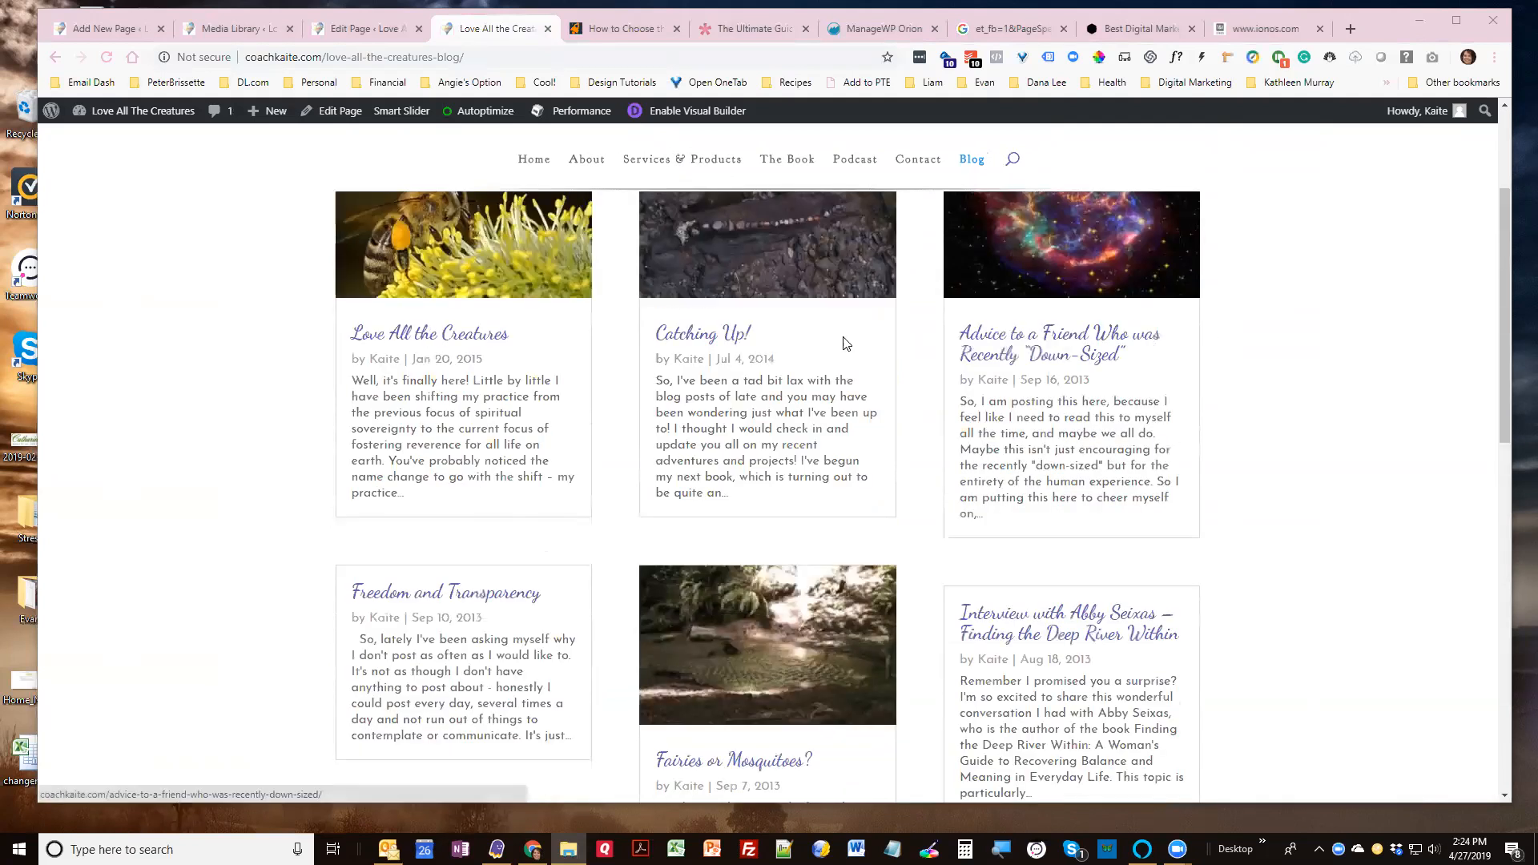
scroll(847, 345, up, 2)
scroll(1311, 431, down, 4)
scroll(1307, 430, down, 7)
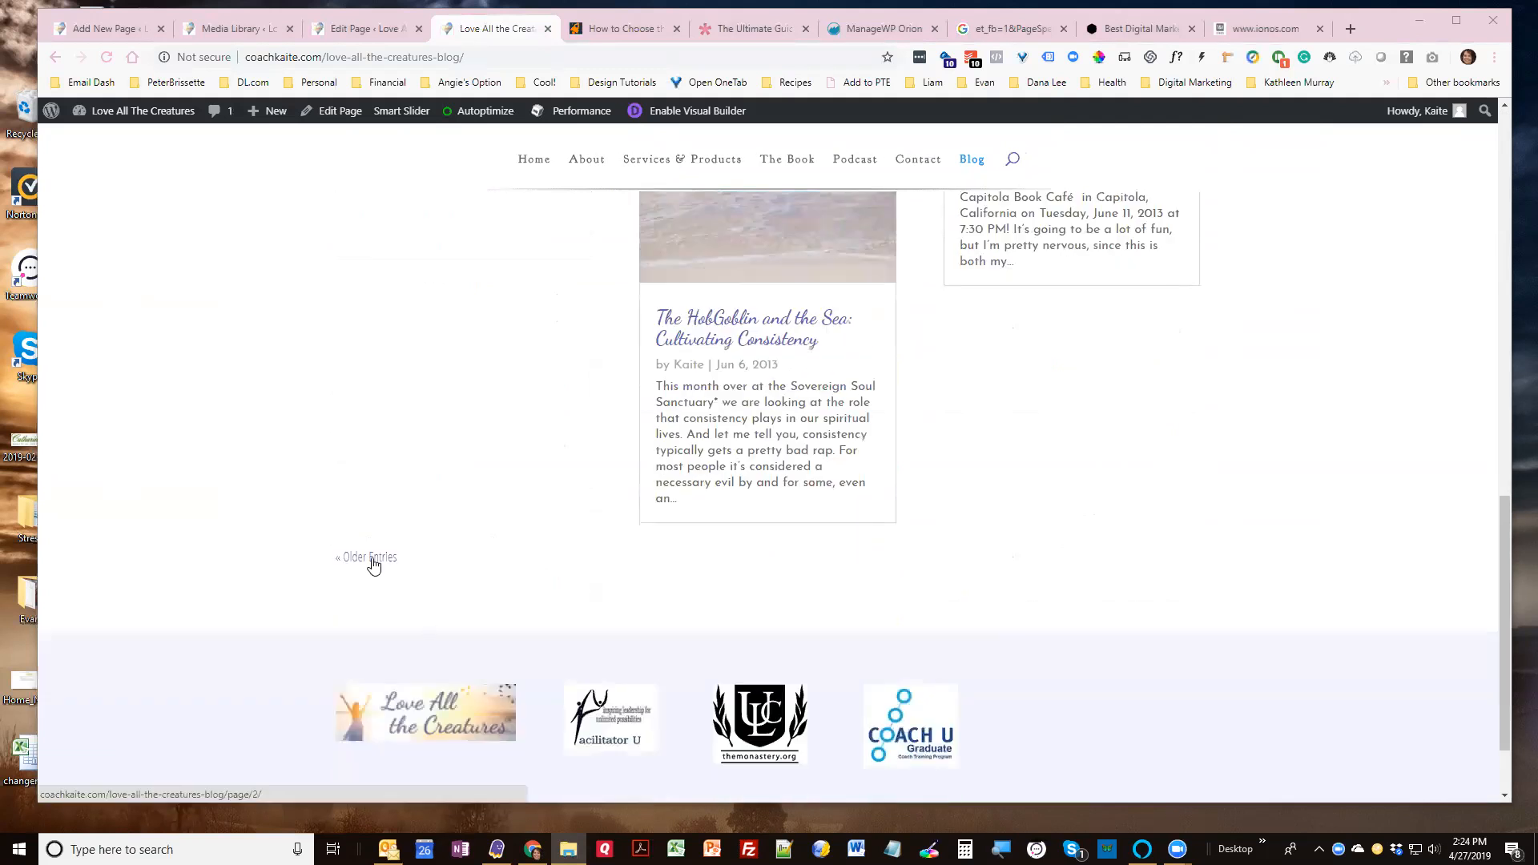
scroll(1060, 512, up, 5)
scroll(1056, 489, up, 5)
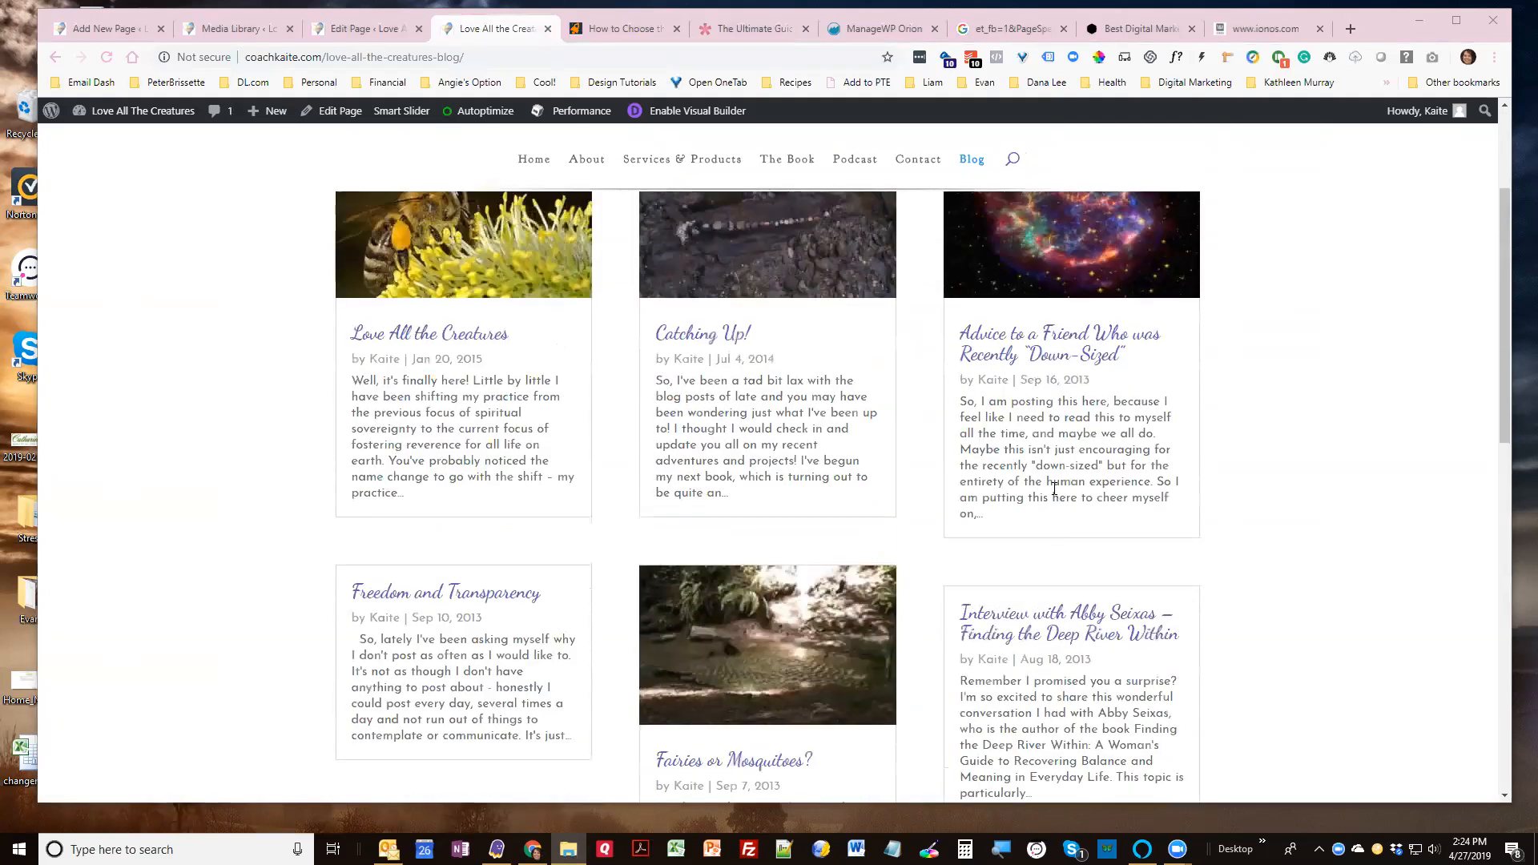
scroll(1215, 489, up, 2)
scroll(1312, 488, down, 2)
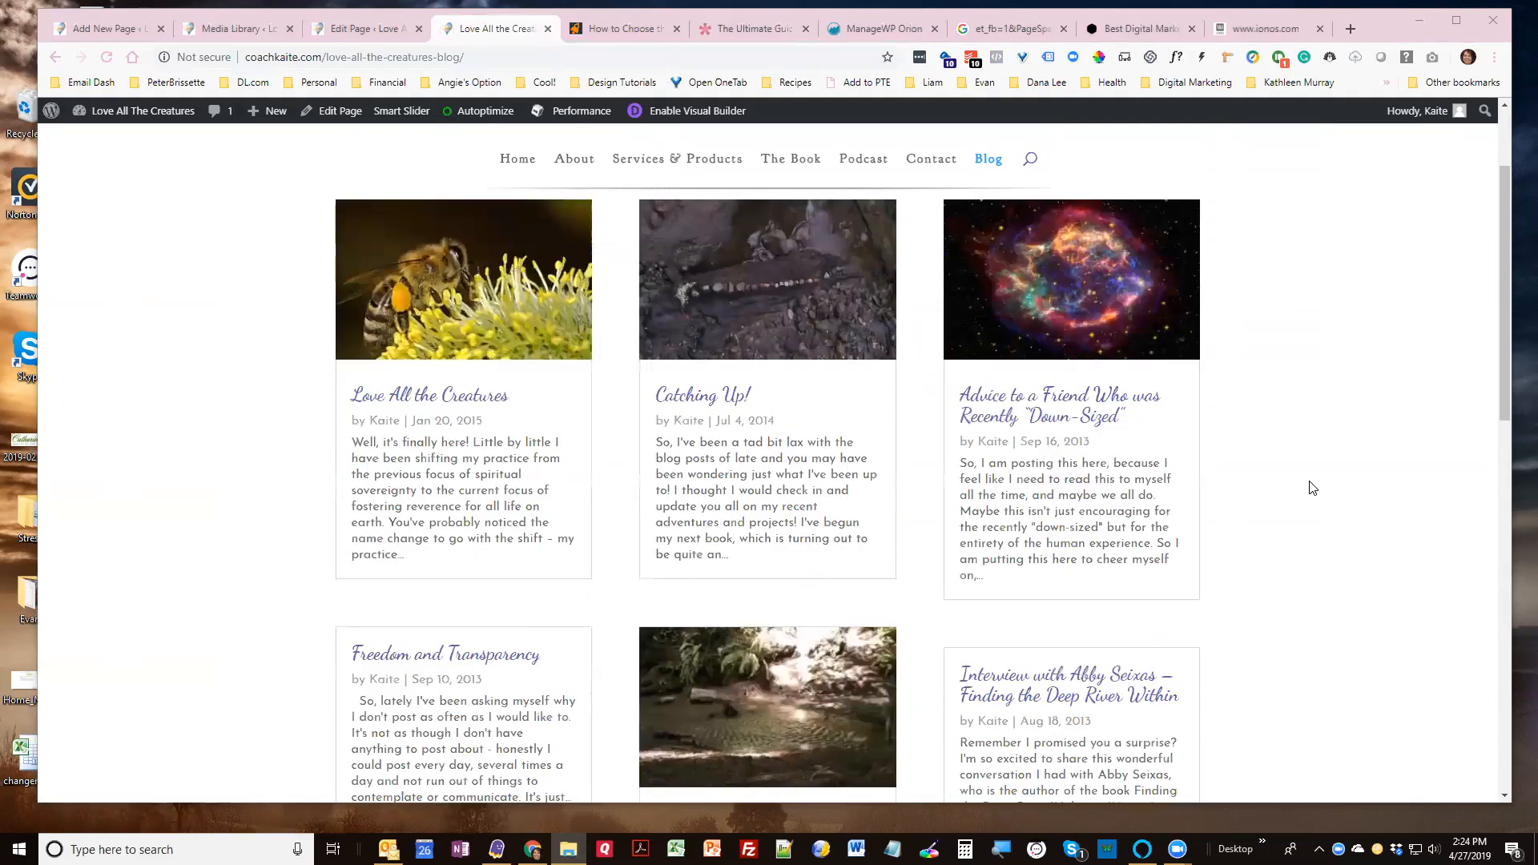
scroll(1312, 488, up, 2)
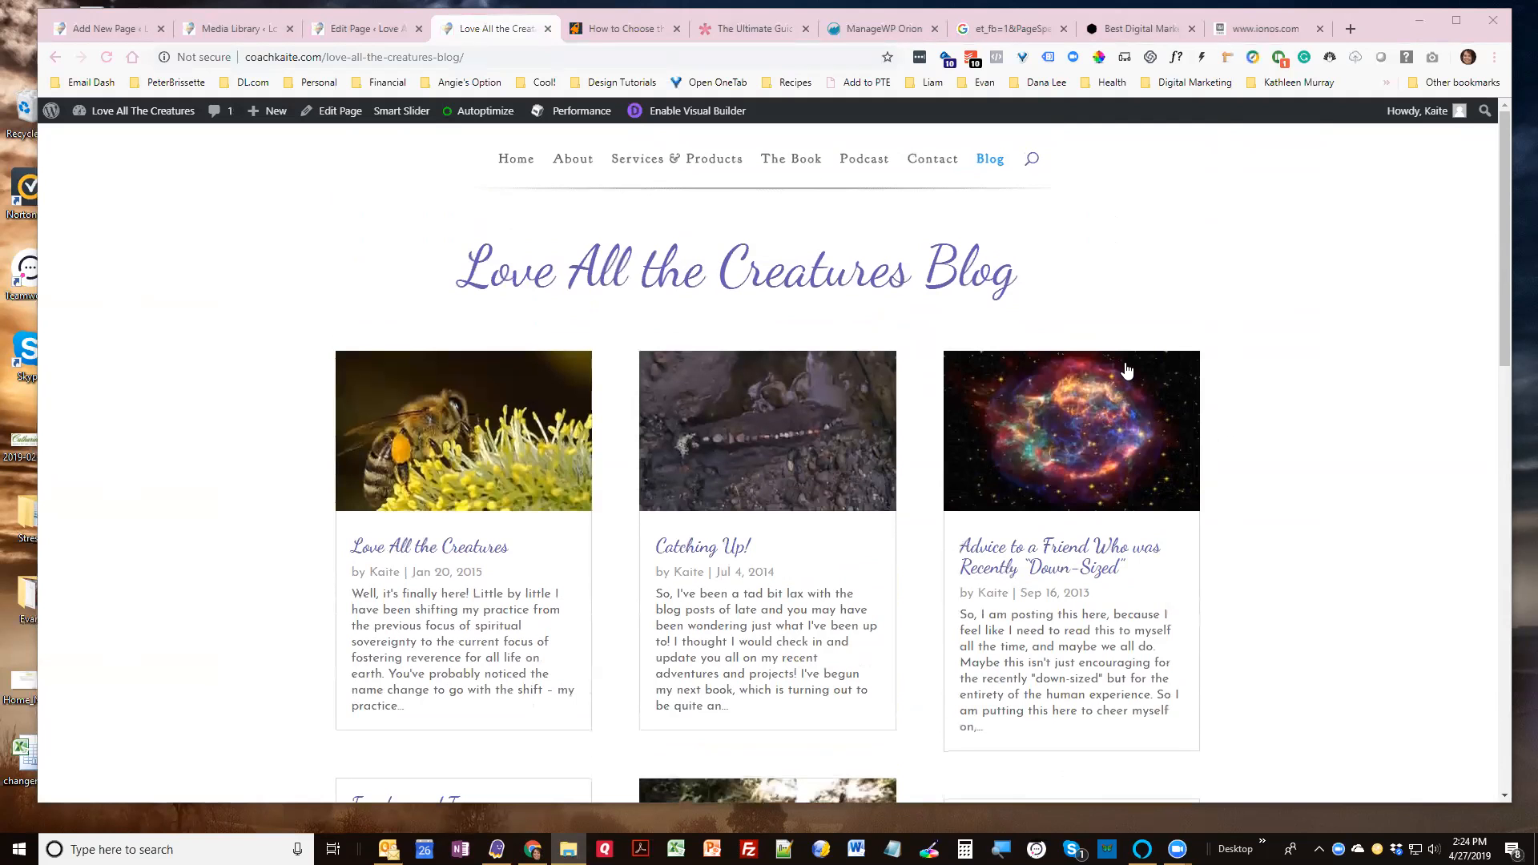
Open the site's Podcast page and look over its header banner and Coming Soon image
click(865, 160)
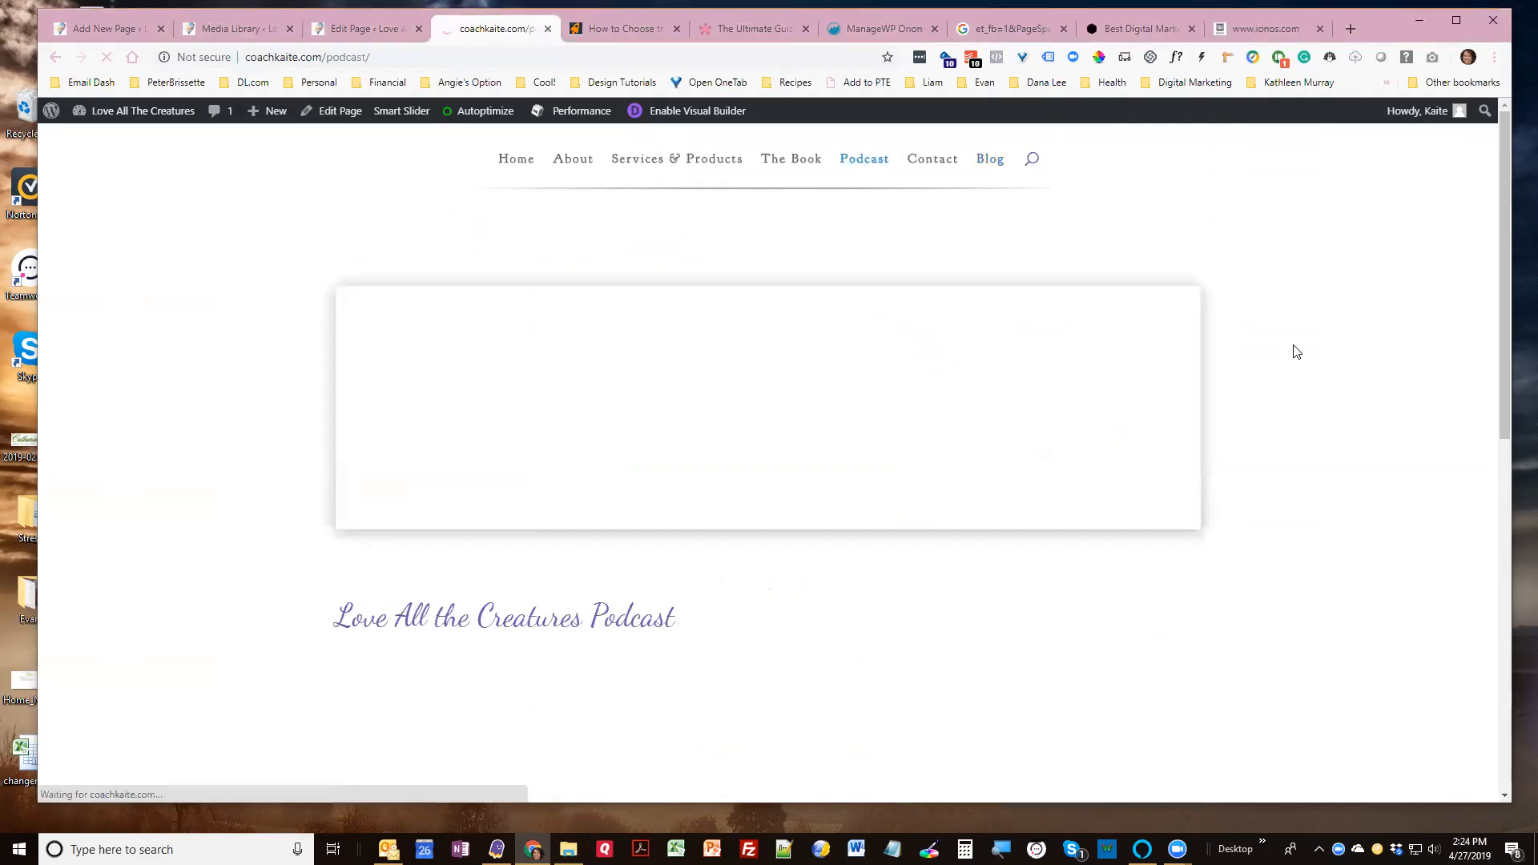
scroll(1302, 368, down, 5)
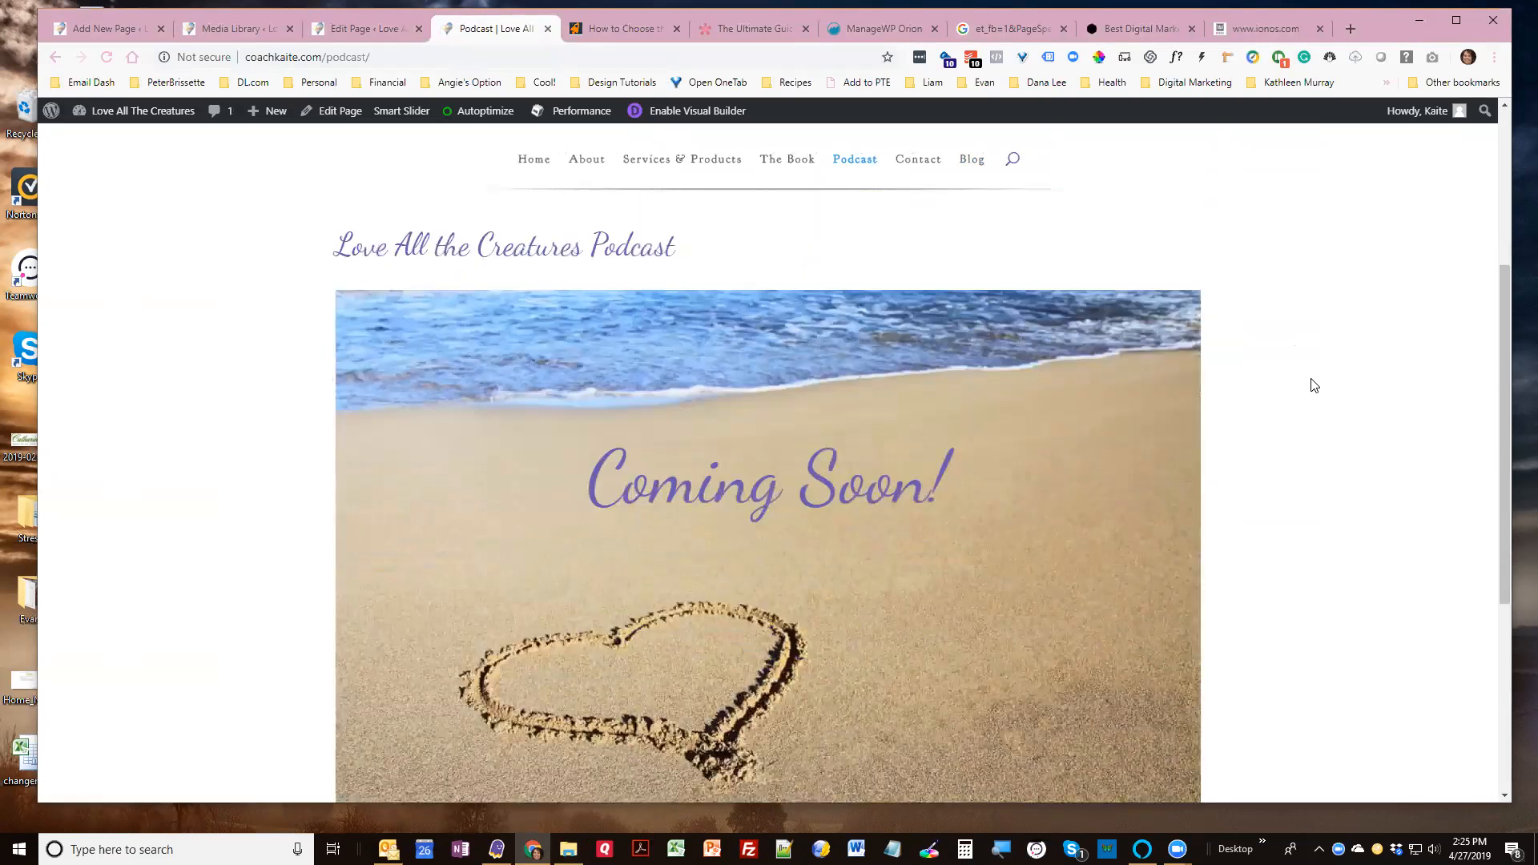
scroll(1314, 385, down, 3)
scroll(1314, 385, up, 6)
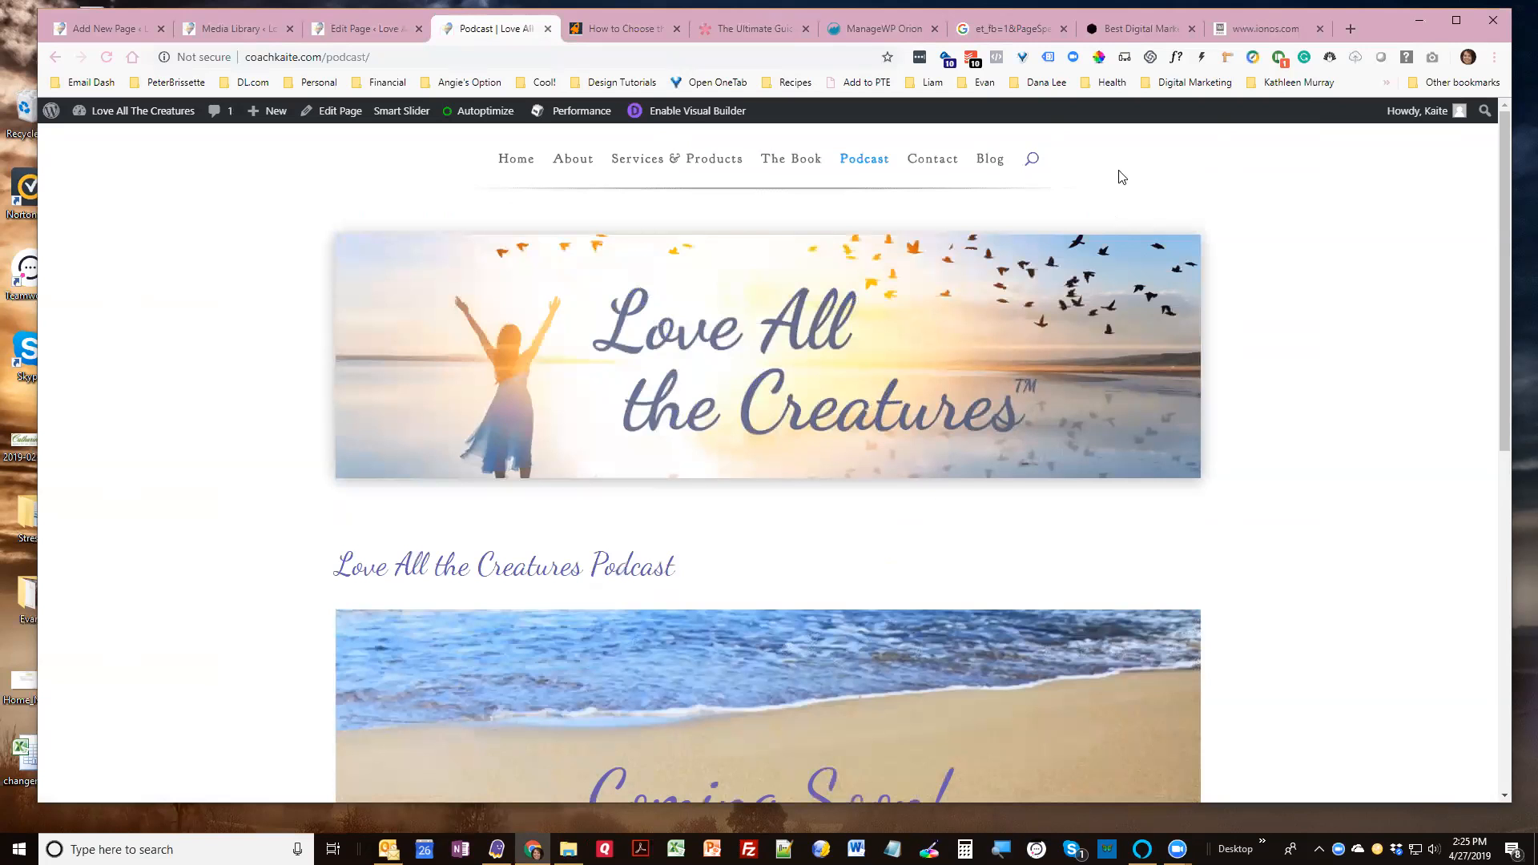
Text the client "I lost you." through the browser's Pushbullet SMS conversation, and recheck the thread for a reply
click(1276, 60)
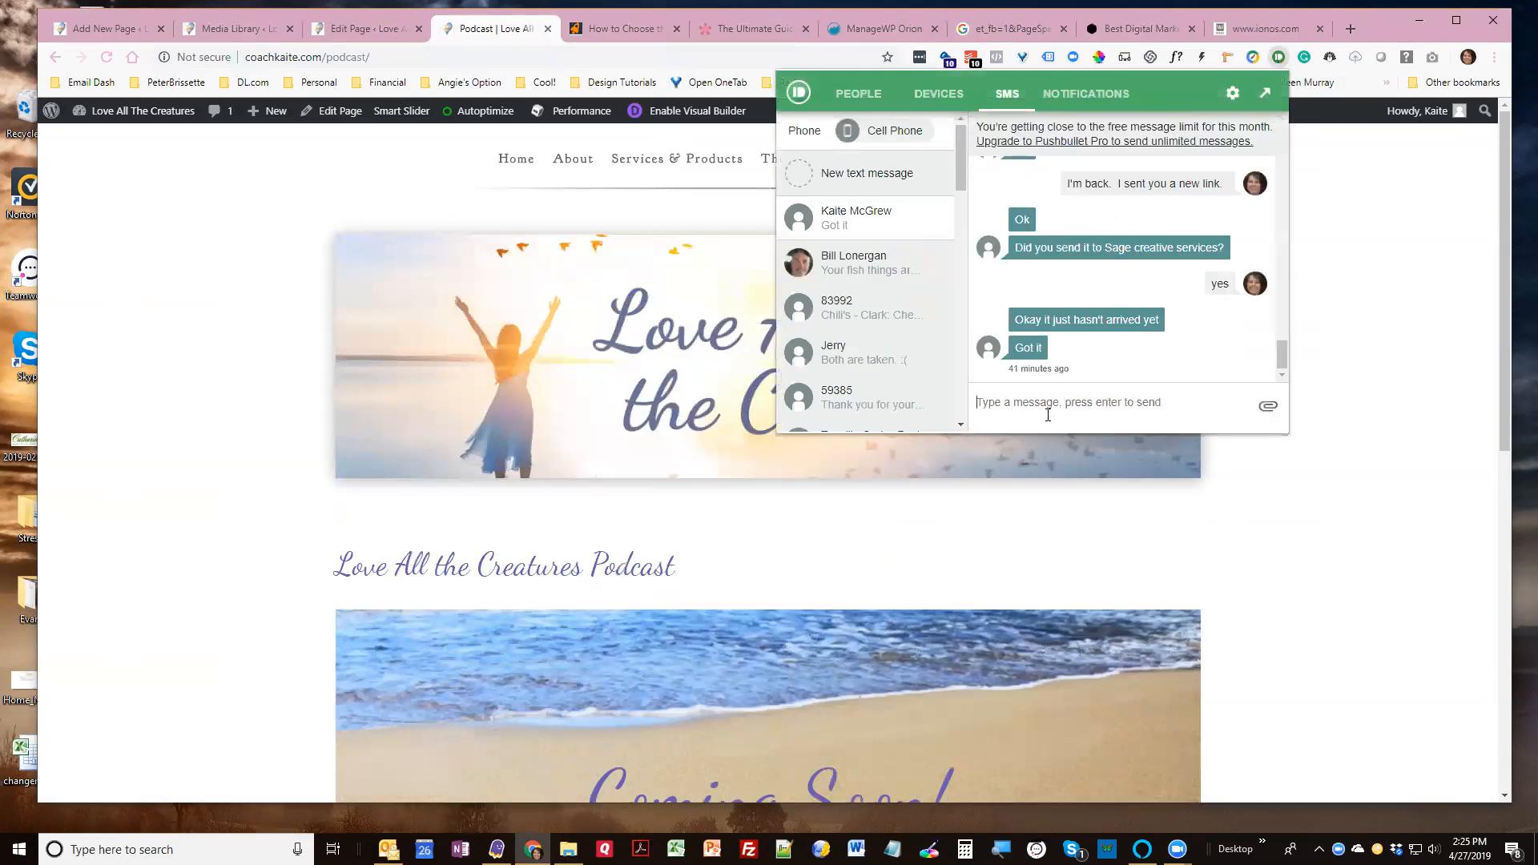
text(I lost you.)
key(Return)
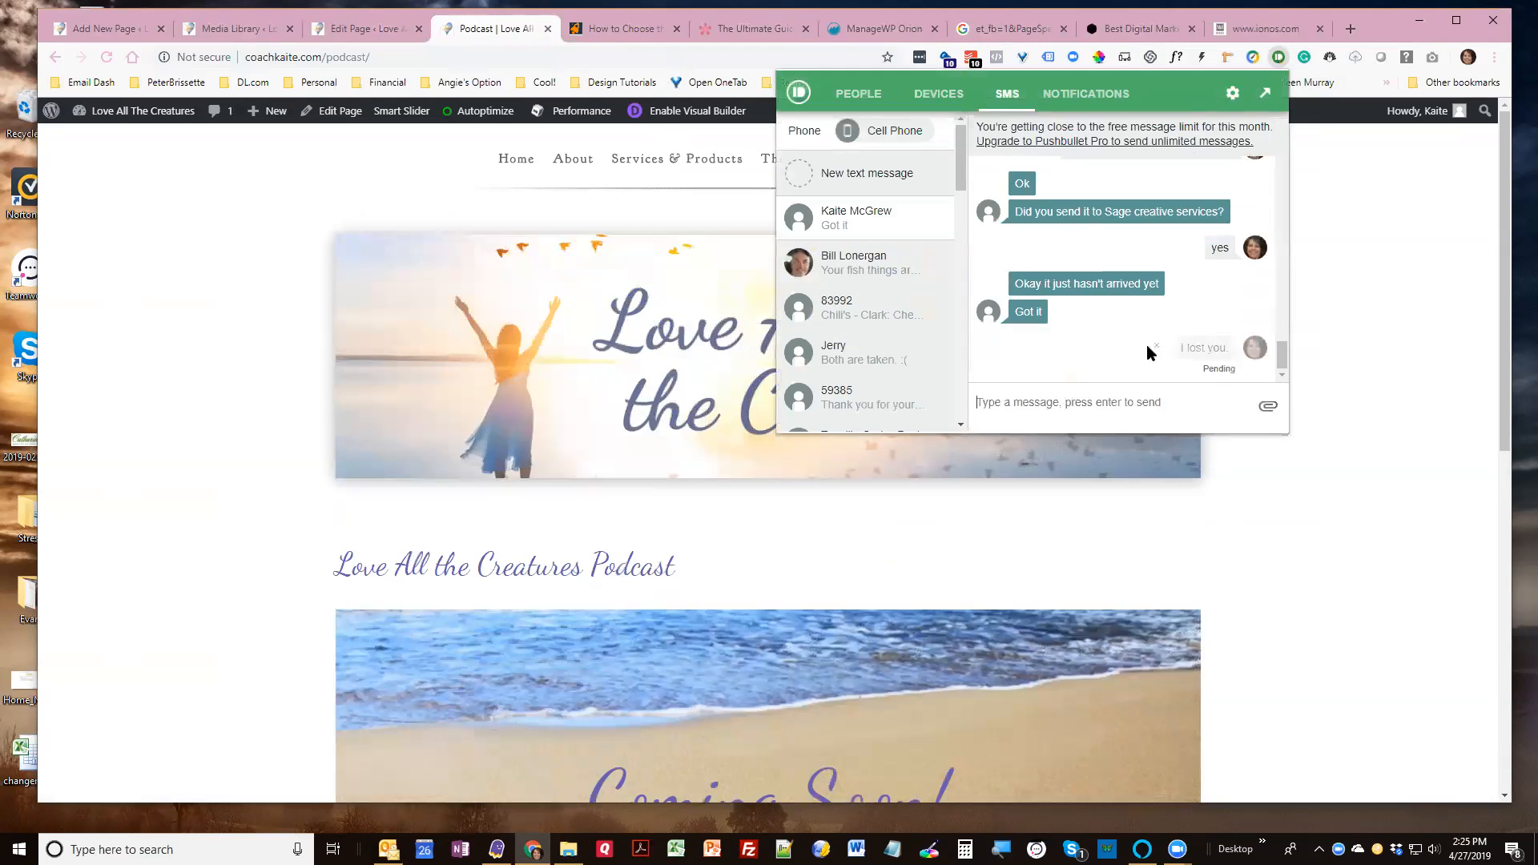
click(1386, 331)
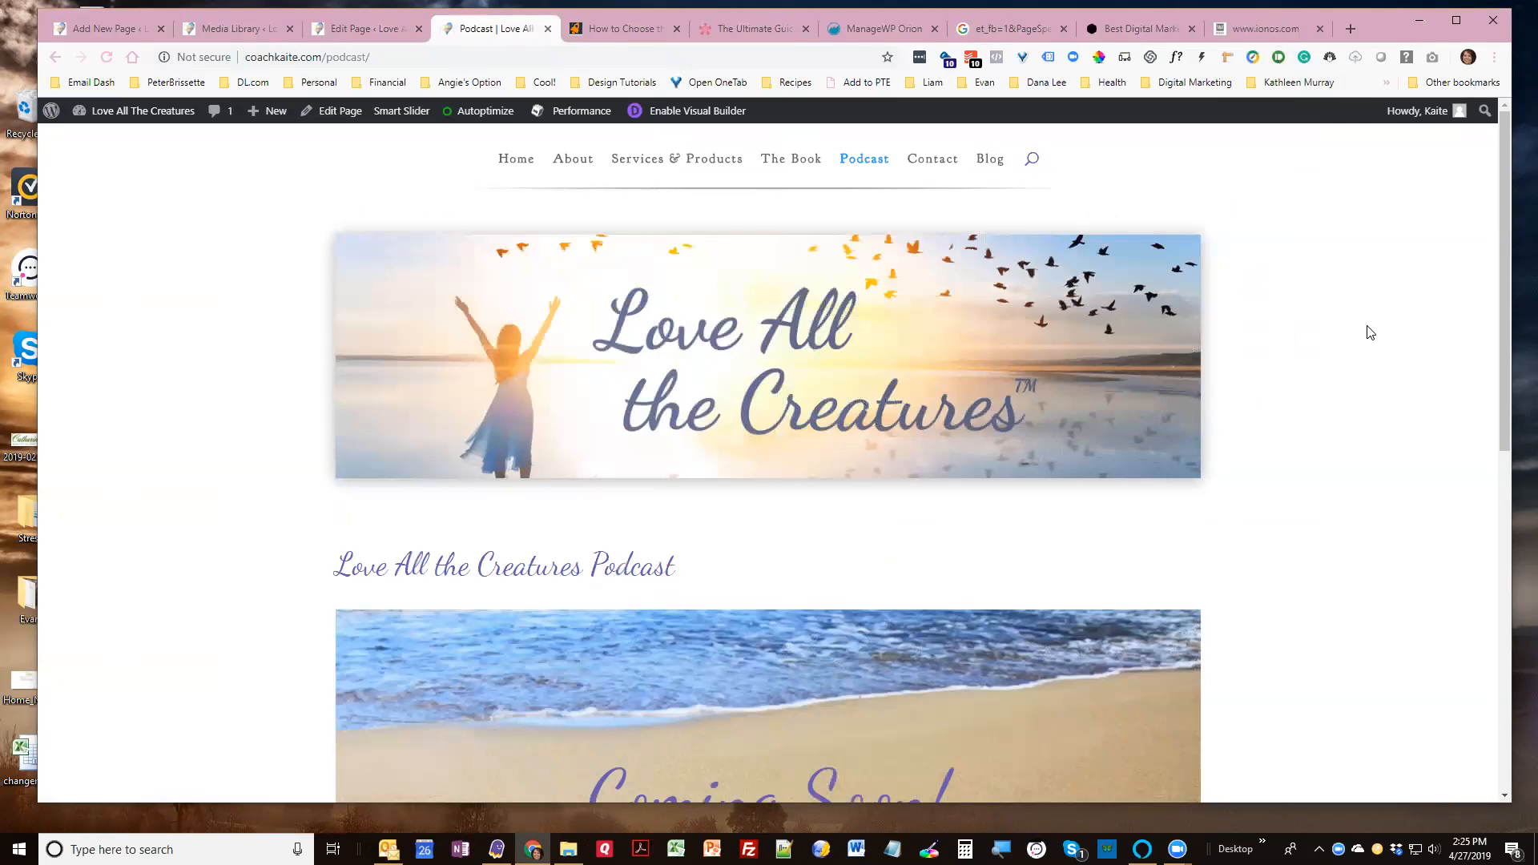
click(1277, 59)
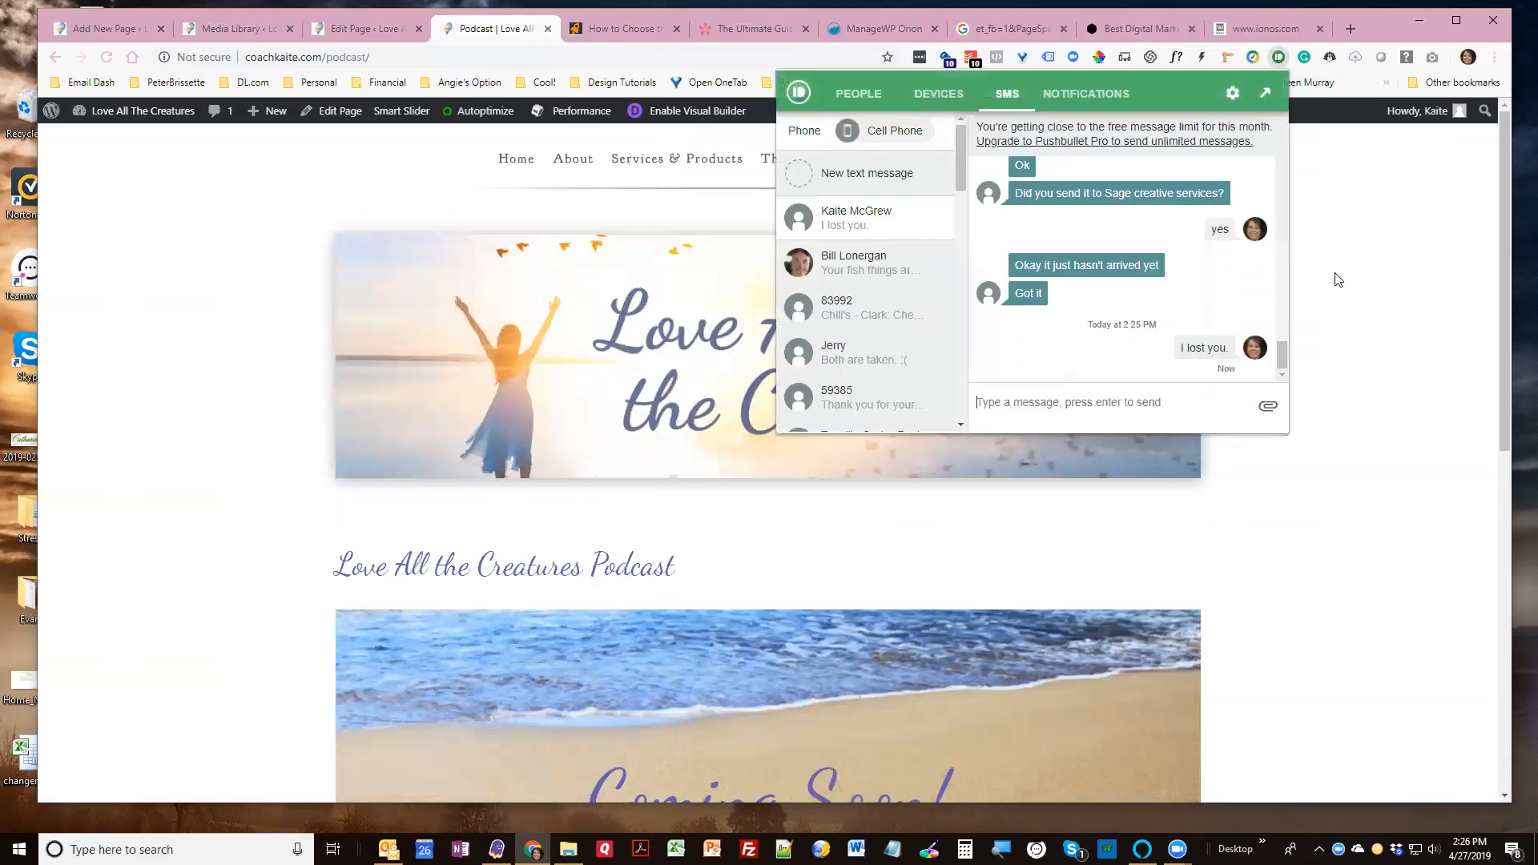
click(1336, 277)
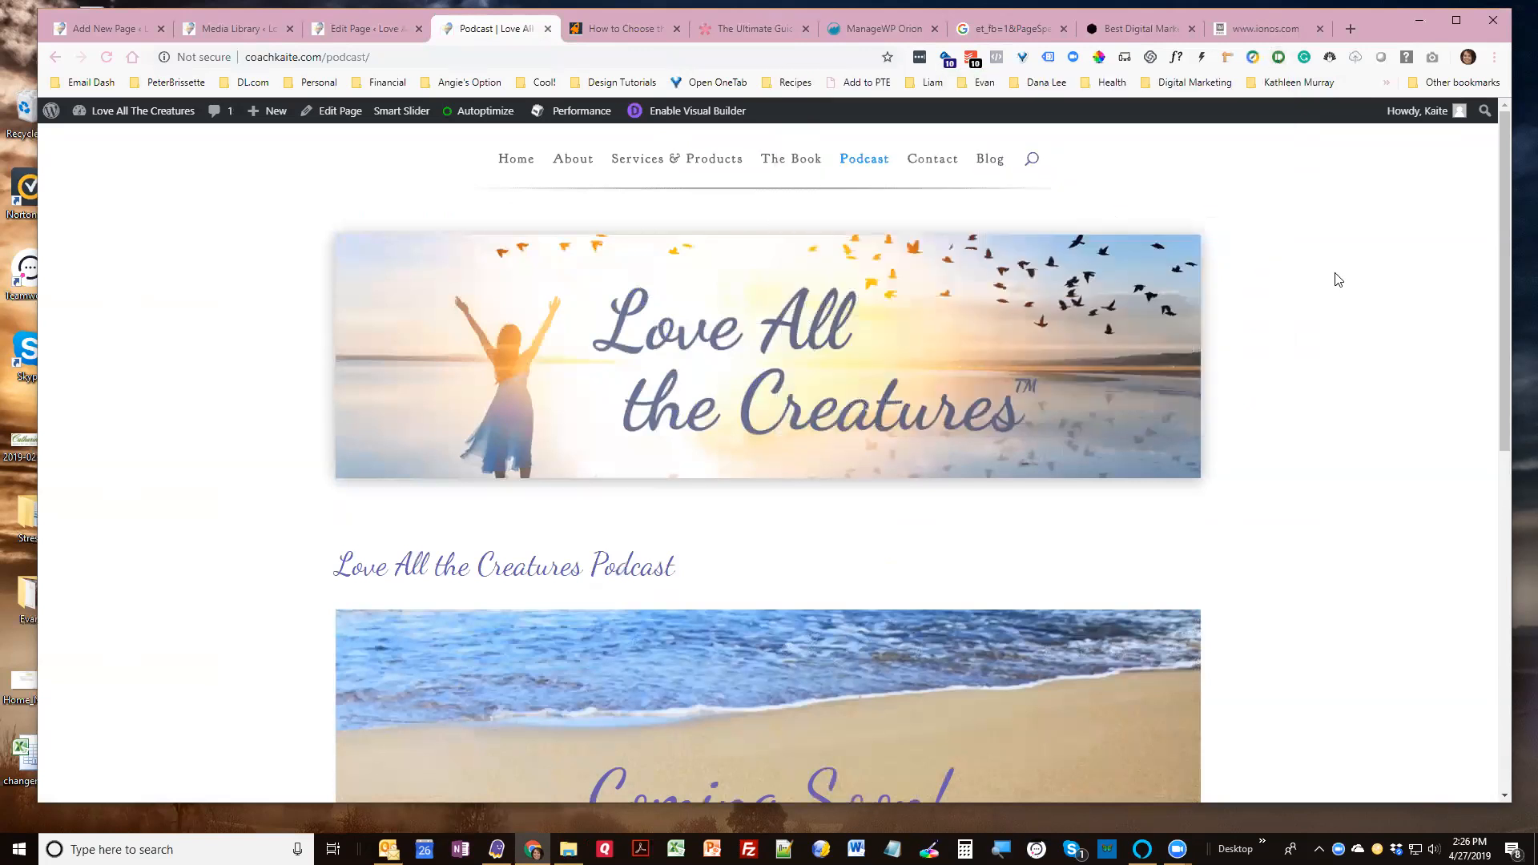